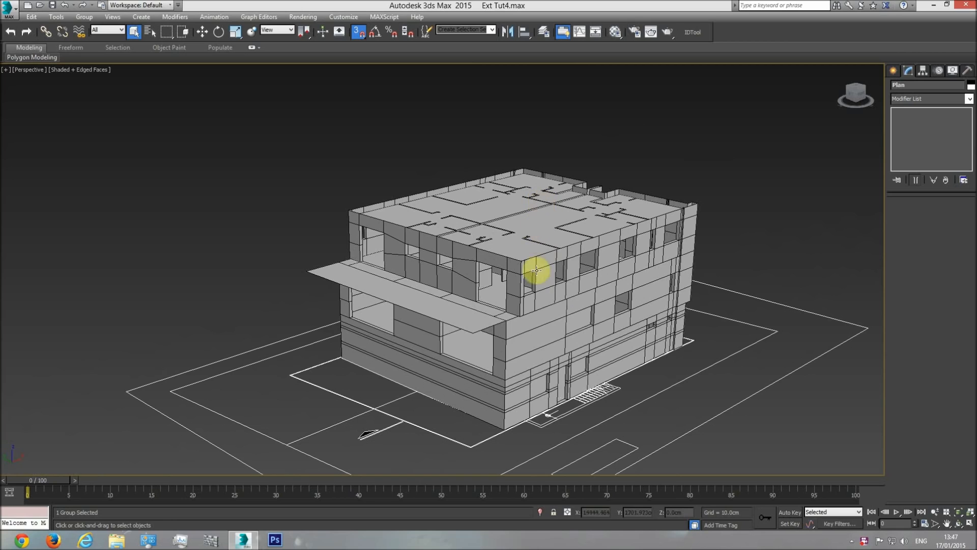
# Examine the building model in perspective, then the side elevation drawing in the top view
pyautogui.scroll(3, 547, 308)
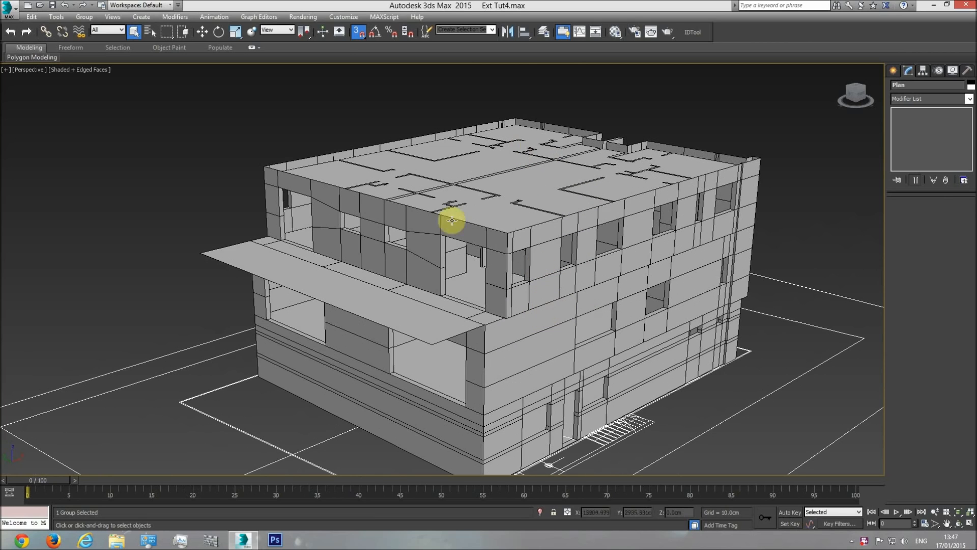
pyautogui.scroll(-2, 541, 271)
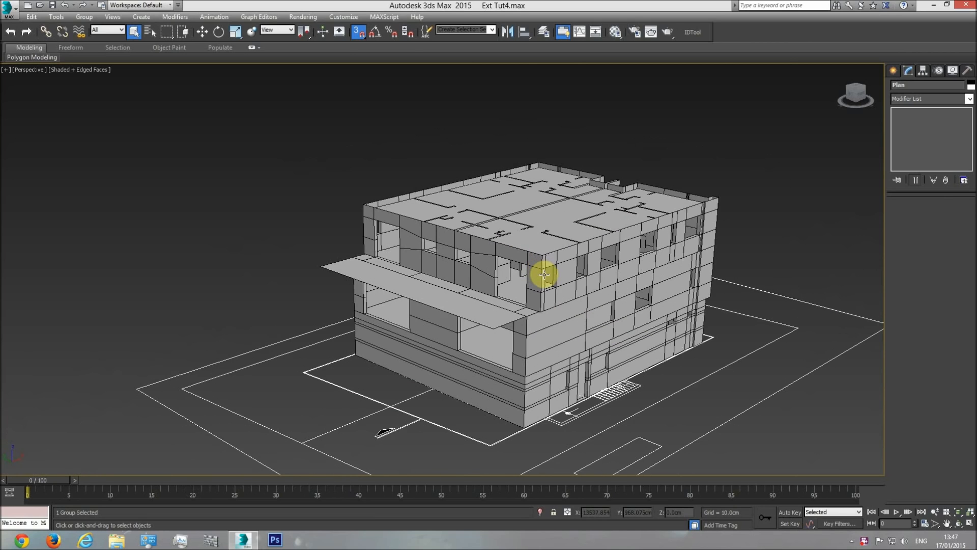
pyautogui.press('t')
pyautogui.scroll(-10, 528, 285)
pyautogui.moveTo(309, 291); pyautogui.dragTo(343, 295, button='middle')
pyautogui.scroll(4, 302, 288)
pyautogui.click(324, 176)
pyautogui.scroll(3, 295, 262)
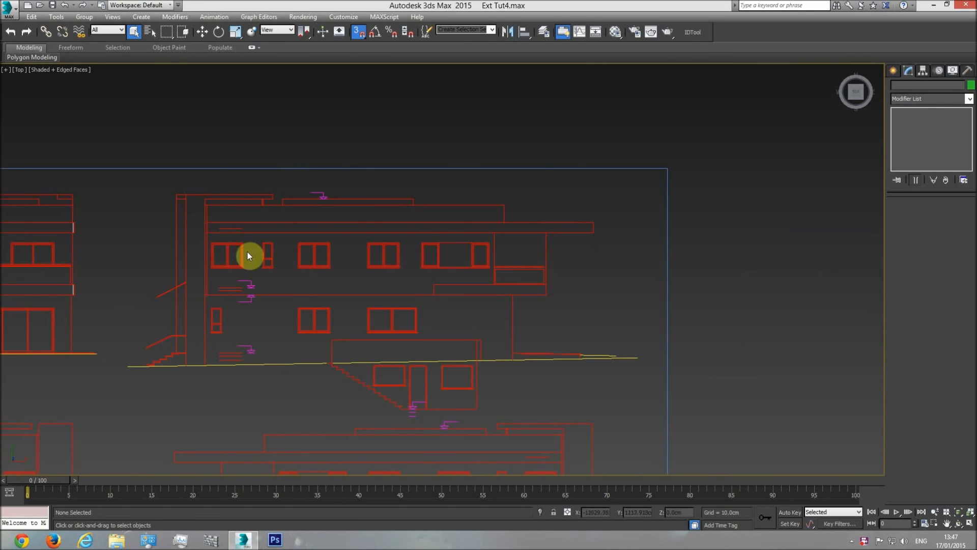
# Survey the remaining elevations, the section and the row of floor-plan sheets in the top view
pyautogui.scroll(-2, 497, 280)
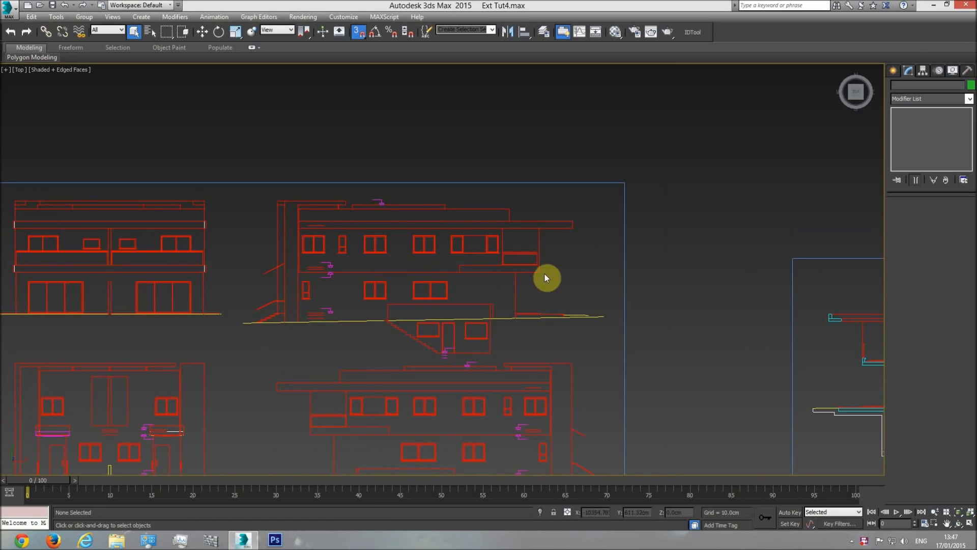
pyautogui.moveTo(489, 271); pyautogui.dragTo(511, 258, button='middle')
pyautogui.scroll(-2, 511, 258)
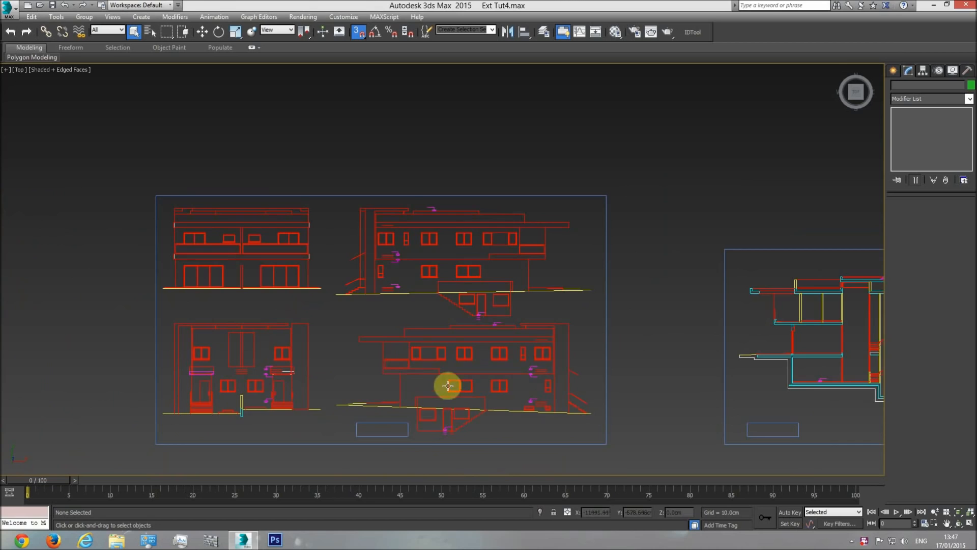
pyautogui.moveTo(460, 388); pyautogui.dragTo(447, 362, button='middle')
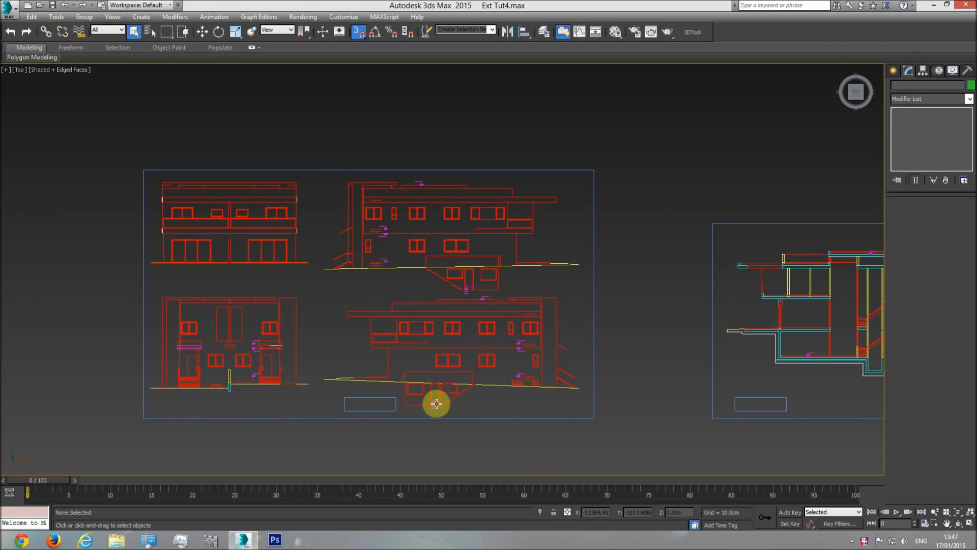
pyautogui.moveTo(545, 360); pyautogui.dragTo(387, 357, button='middle')
pyautogui.scroll(-2, 388, 356)
pyautogui.moveTo(668, 340); pyautogui.dragTo(336, 331, button='middle')
pyautogui.scroll(-4, 336, 330)
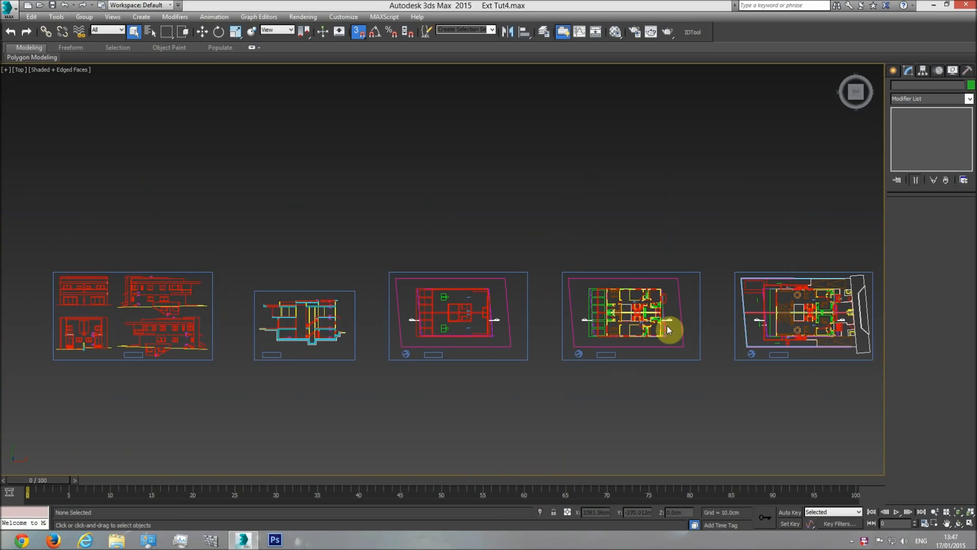
# Examine the floor-plan sheets in perspective and compare the upper-floor plan with the building model
pyautogui.press('p')
pyautogui.click(958, 527)
pyautogui.moveTo(500, 332); pyautogui.dragTo(457, 328)
pyautogui.moveTo(457, 327); pyautogui.dragTo(458, 307, button='middle')
pyautogui.scroll(5, 457, 306)
pyautogui.press('F4')
pyautogui.press('F4')
pyautogui.moveTo(491, 270); pyautogui.dragTo(524, 222, button='middle')
pyautogui.press('q')
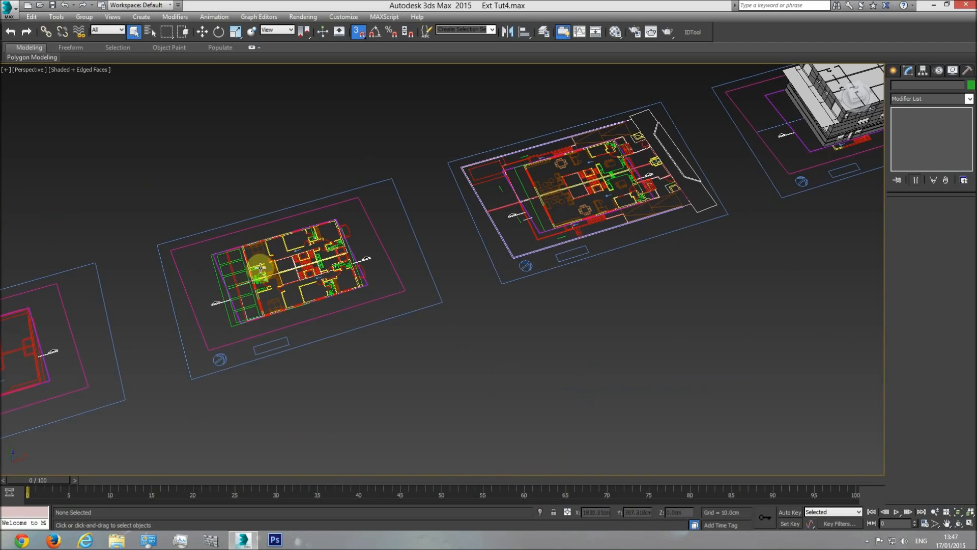
pyautogui.moveTo(722, 160); pyautogui.dragTo(589, 188, button='middle')
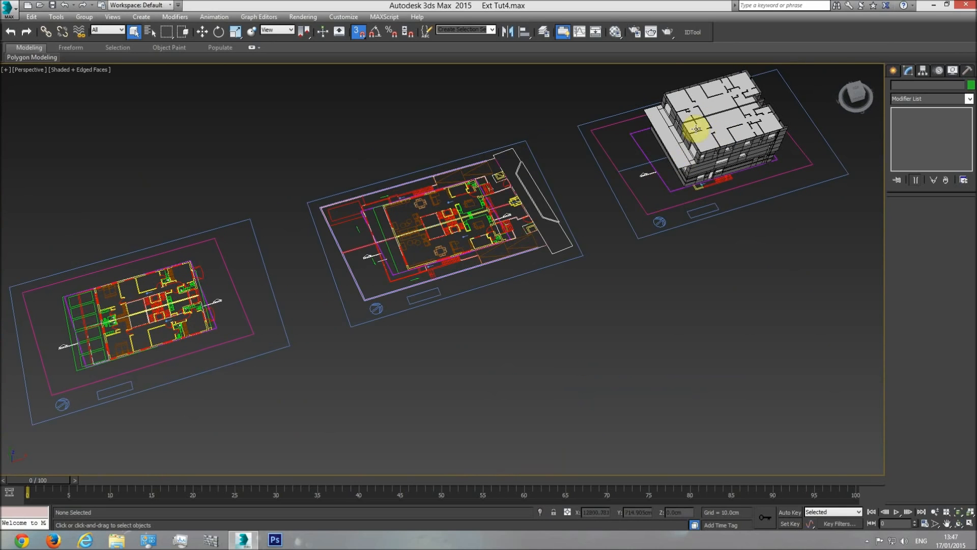
pyautogui.moveTo(298, 300); pyautogui.dragTo(400, 272, button='middle')
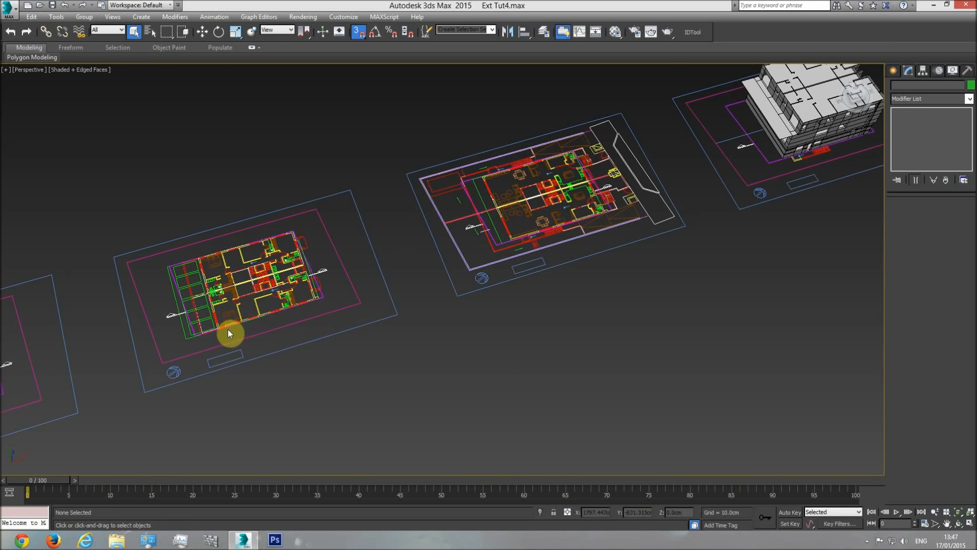
pyautogui.scroll(5, 239, 255)
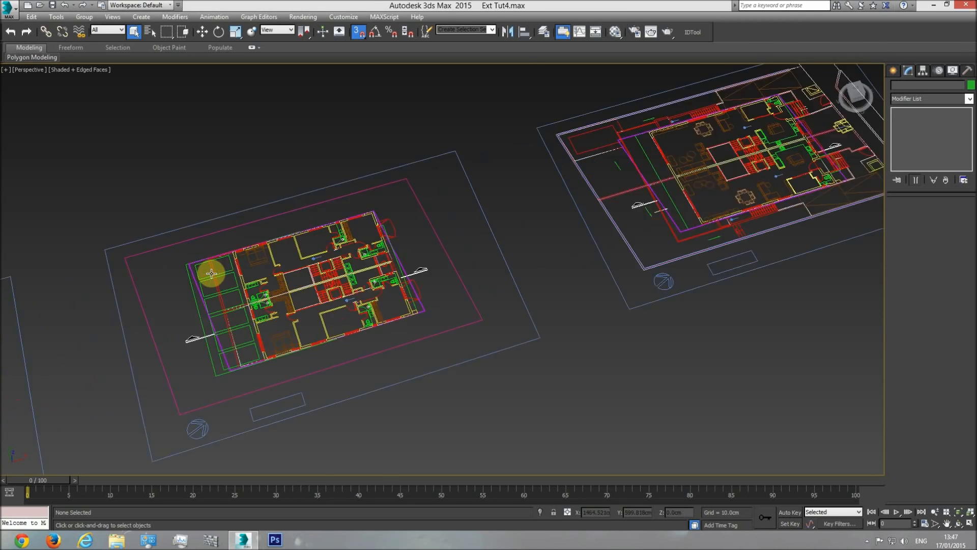
pyautogui.scroll(-8, 227, 251)
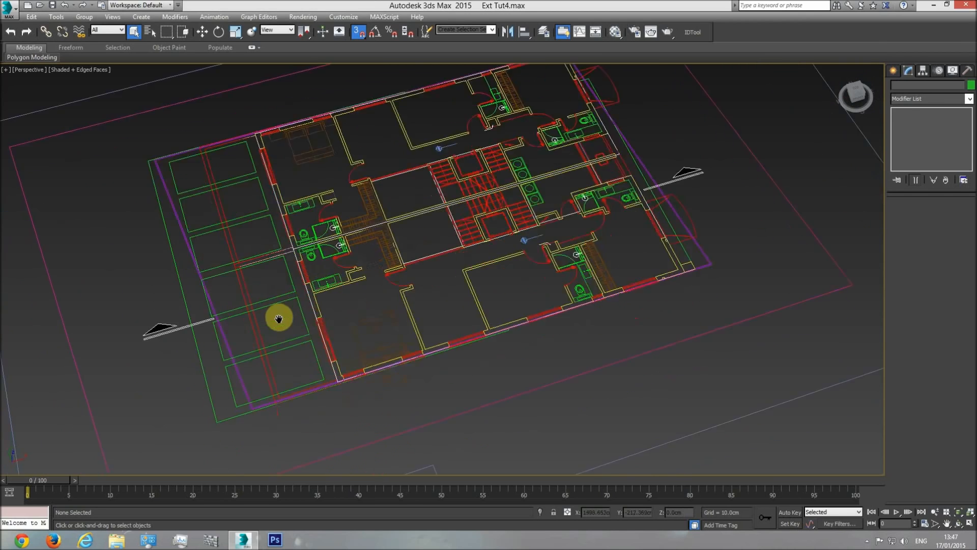
# Select the plan group in the top view and move it roughly so the upper-floor plan sits near the building, with snapping on
pyautogui.press('t')
pyautogui.scroll(-3, 502, 312)
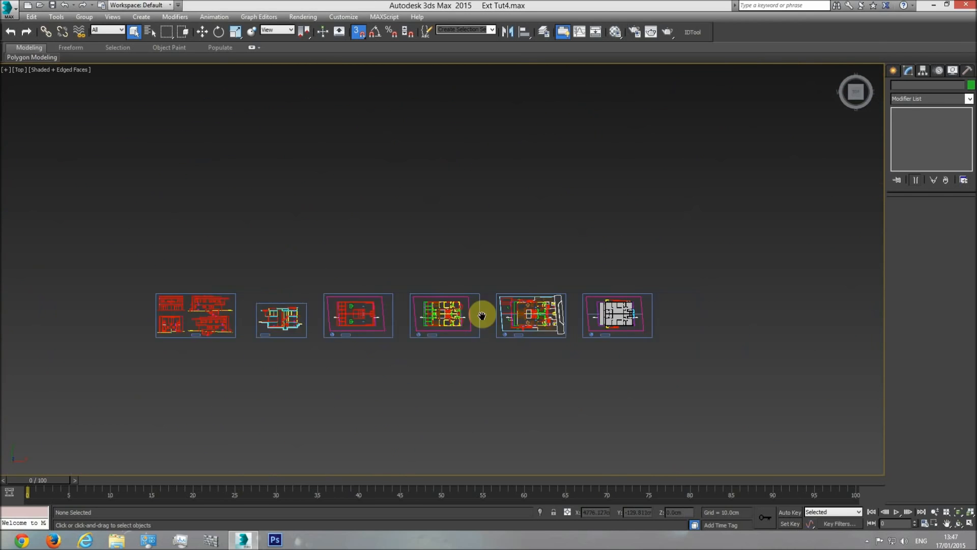
pyautogui.scroll(6, 410, 309)
pyautogui.click(405, 308)
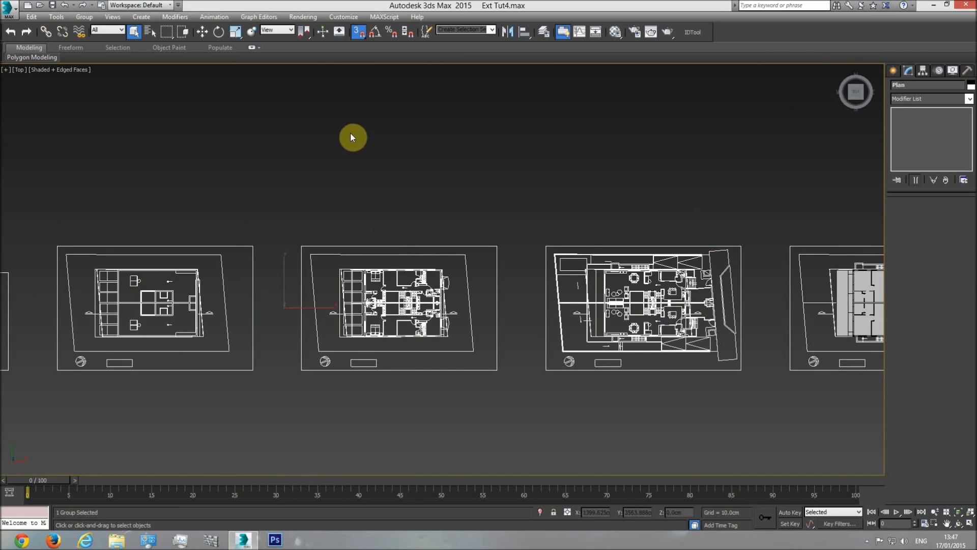
pyautogui.click(203, 32)
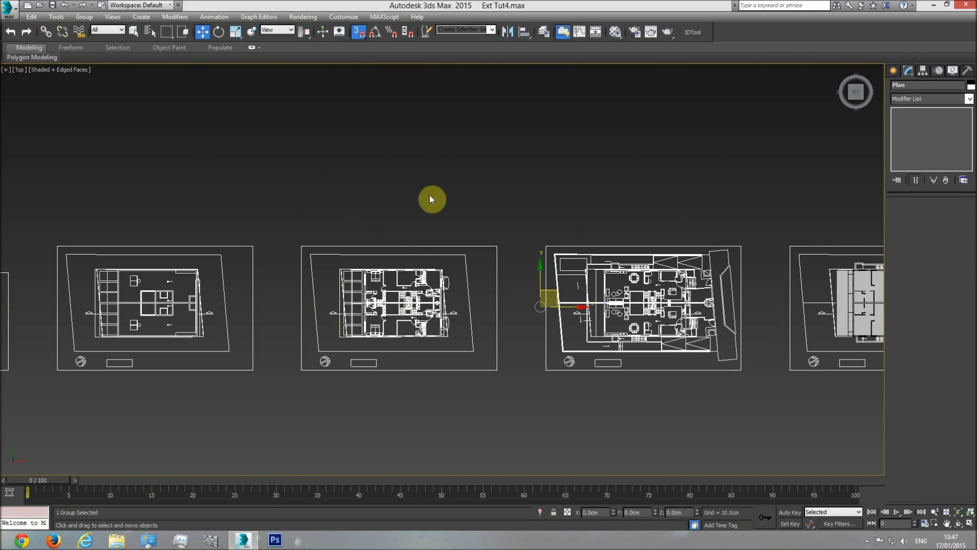
pyautogui.click(359, 32)
pyautogui.moveTo(552, 301); pyautogui.dragTo(677, 336)
# Vertex-snap the upper-floor plan's wall corner onto the matching building corner, offsetting the plan group 10000 cm in X and 0 in Y
pyautogui.scroll(5, 595, 366)
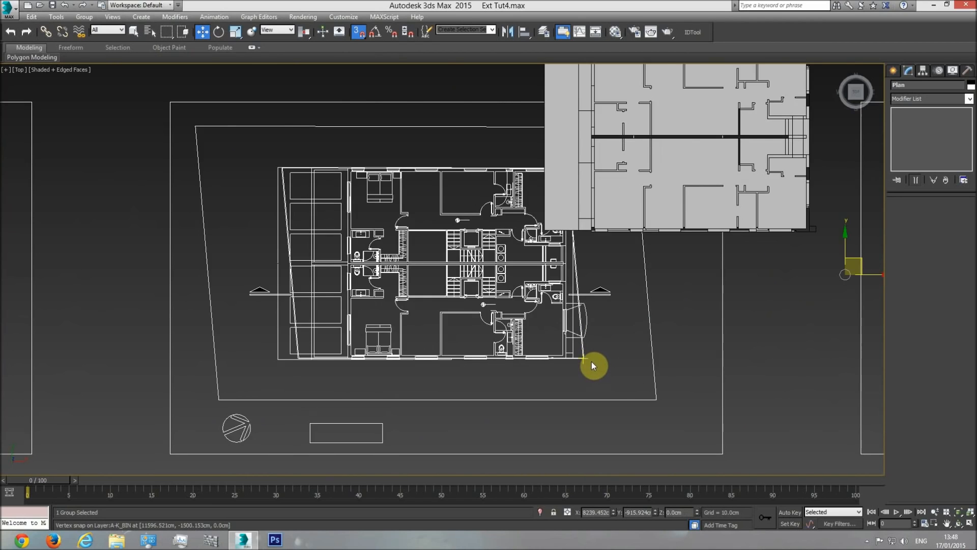
pyautogui.scroll(5, 557, 344)
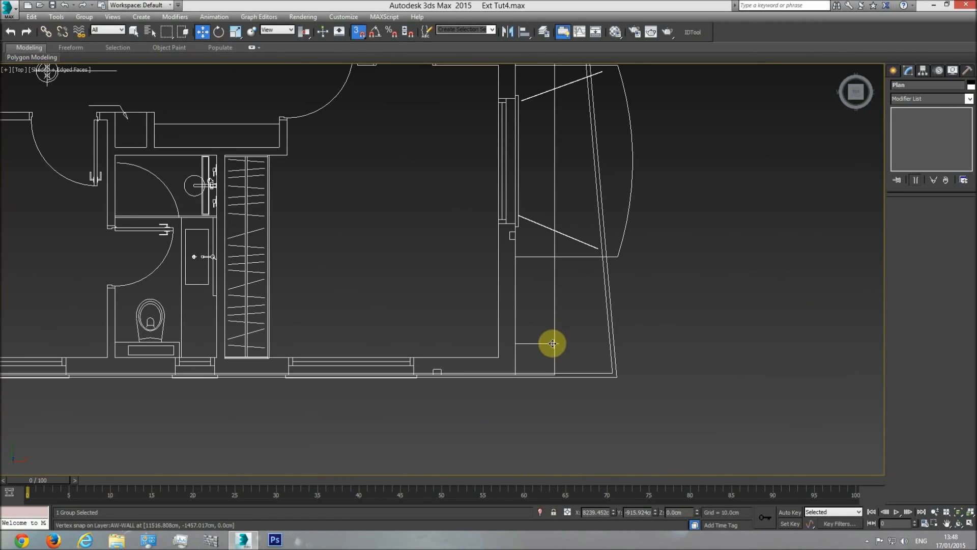
pyautogui.scroll(-6, 554, 345)
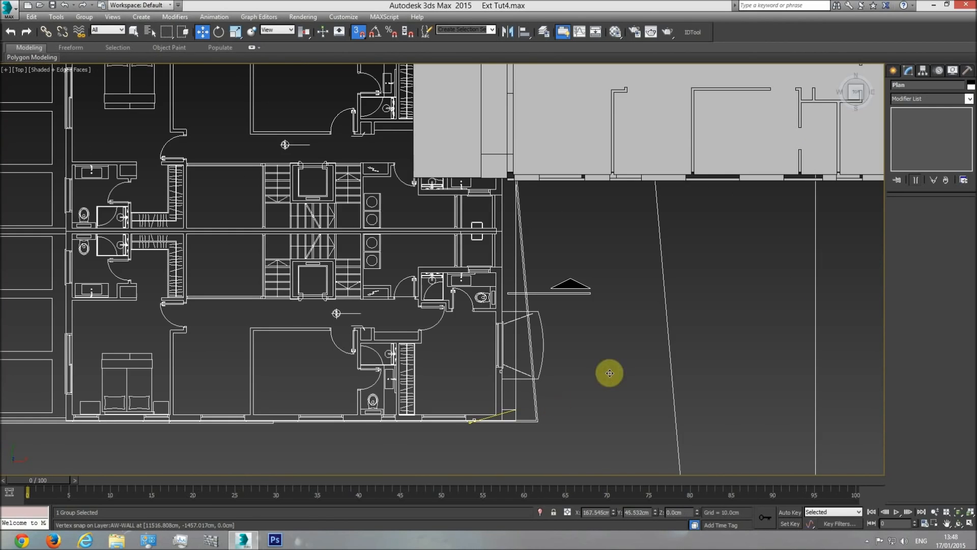
pyautogui.moveTo(764, 291); pyautogui.dragTo(654, 331)
pyautogui.moveTo(788, 274); pyautogui.dragTo(654, 332, button='middle')
pyautogui.moveTo(654, 332); pyautogui.dragTo(473, 373)
pyautogui.moveTo(655, 332); pyautogui.dragTo(474, 373, button='middle')
pyautogui.moveTo(474, 373); pyautogui.dragTo(626, 270)
pyautogui.scroll(4, 628, 283)
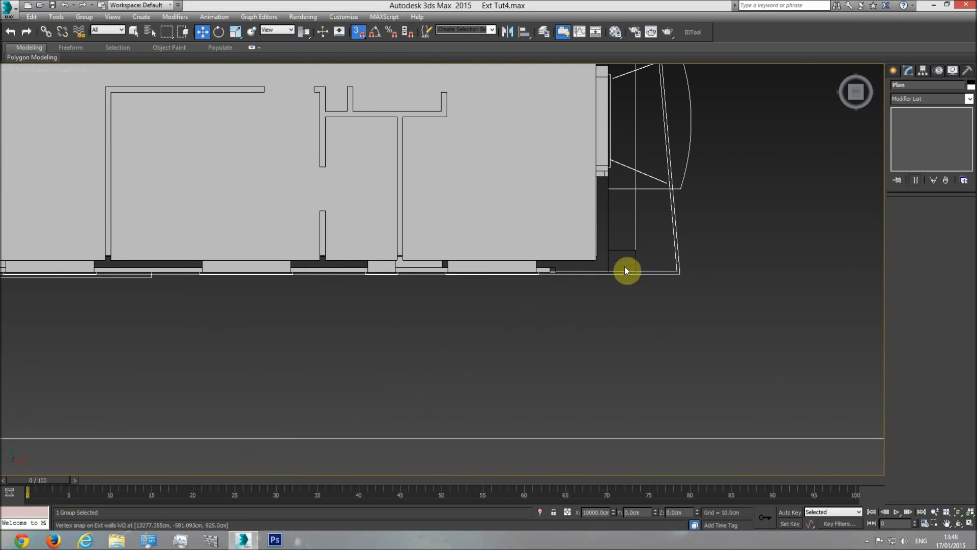
pyautogui.moveTo(629, 242); pyautogui.dragTo(634, 288, button='middle')
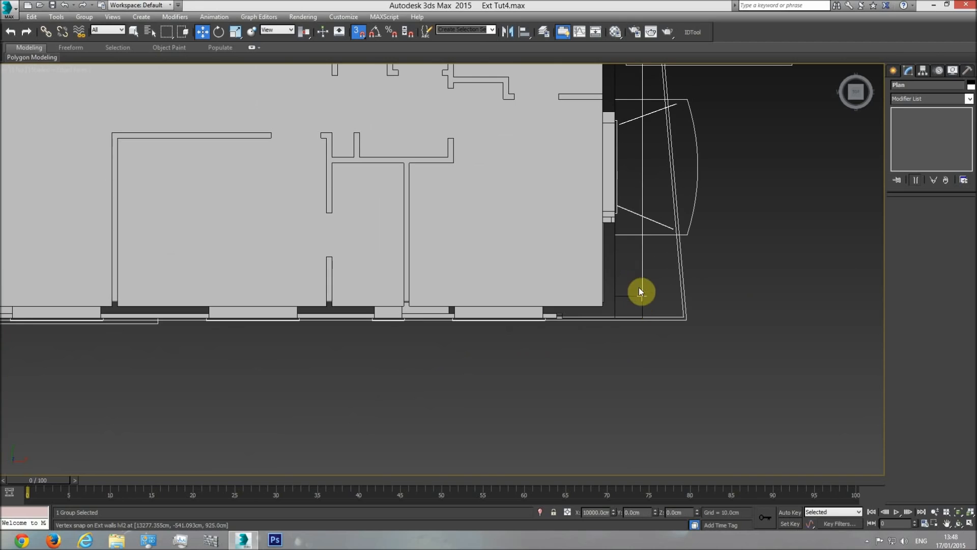
pyautogui.moveTo(642, 283); pyautogui.dragTo(685, 310)
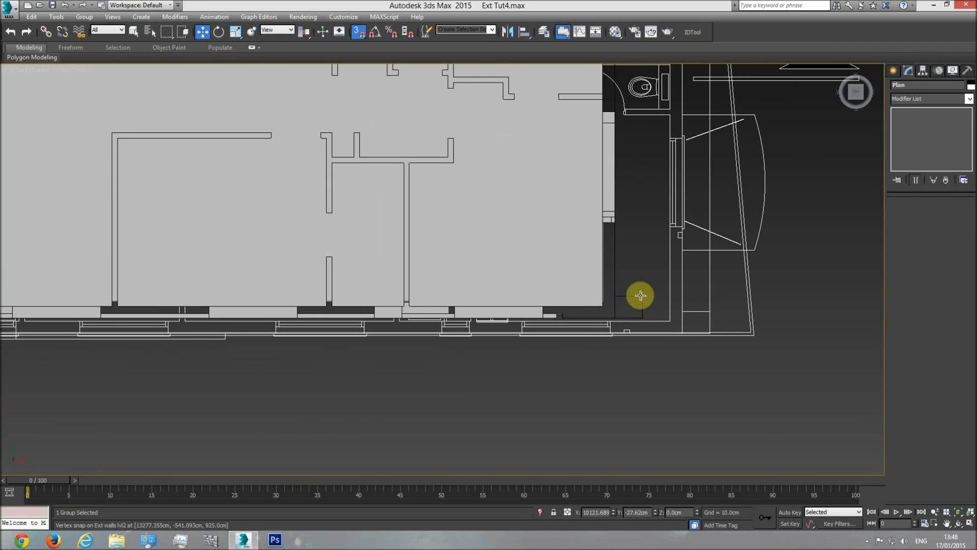
pyautogui.moveTo(710, 311); pyautogui.dragTo(643, 296)
pyautogui.moveTo(515, 306); pyautogui.dragTo(654, 353, button='middle')
# Check the aligned plan and building in the top view, then their relative heights in the front view
pyautogui.scroll(-3, 654, 353)
pyautogui.scroll(-2, 654, 353)
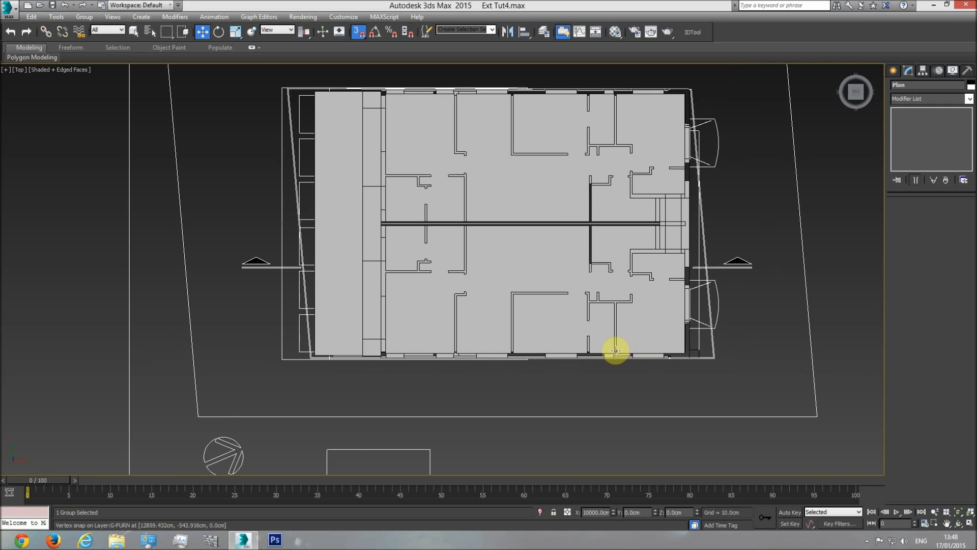
pyautogui.press('f')
pyautogui.moveTo(578, 341); pyautogui.dragTo(469, 378, button='middle')
pyautogui.scroll(-8, 585, 351)
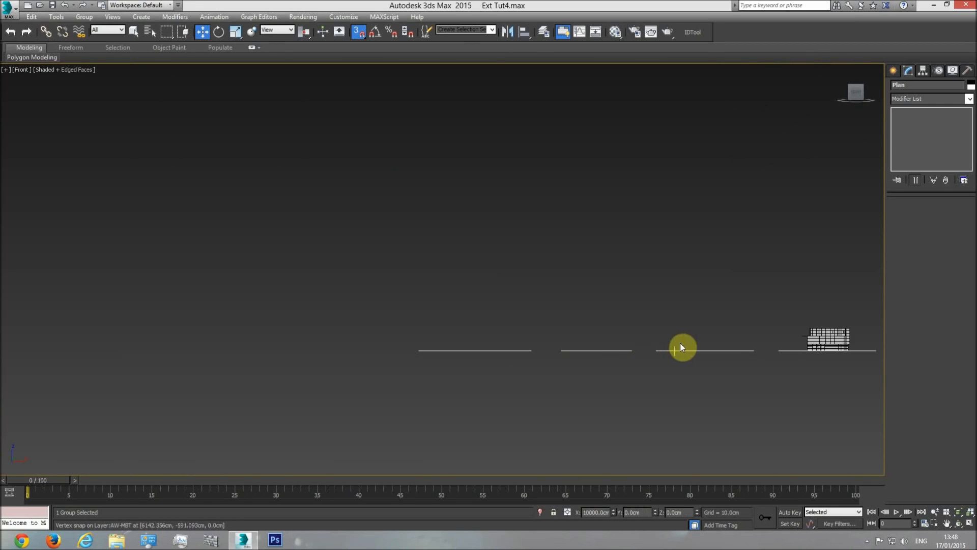
pyautogui.scroll(5, 738, 346)
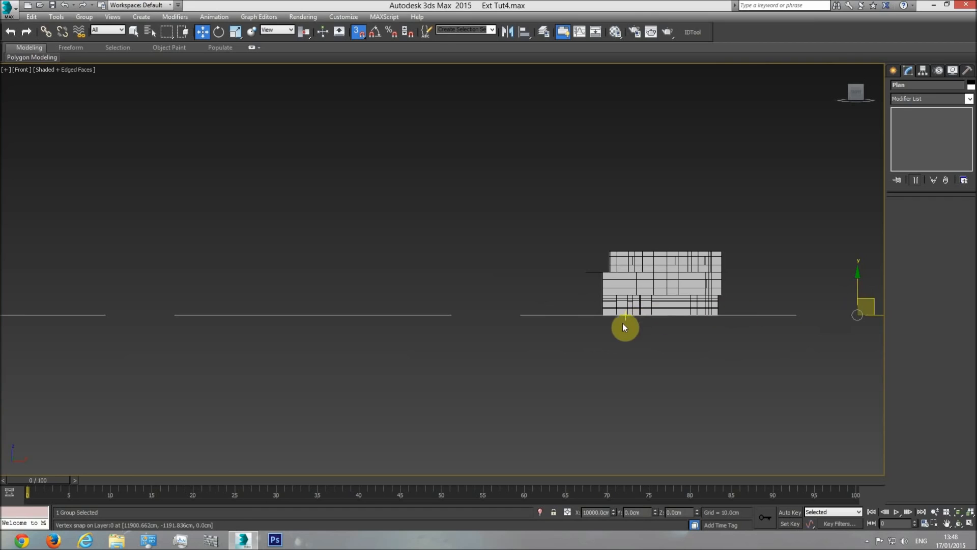
pyautogui.scroll(4, 631, 321)
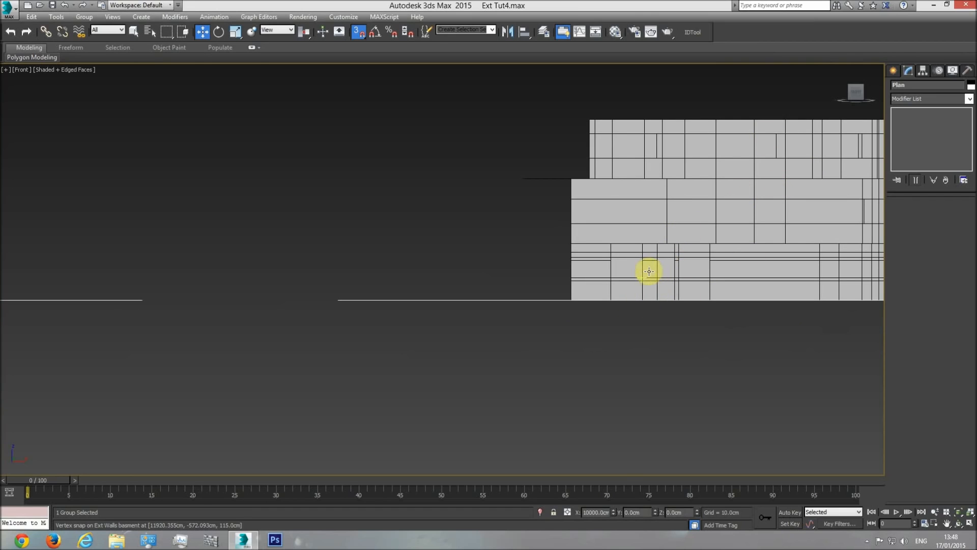
pyautogui.press('t')
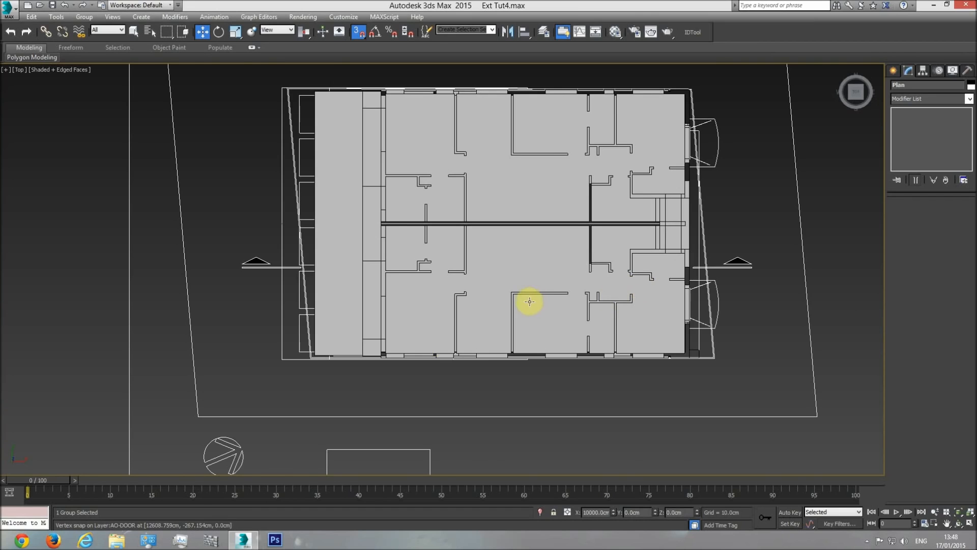
# Deselect the plan group, display the top view in wireframe, and select the balcony floor object
pyautogui.moveTo(494, 300); pyautogui.dragTo(533, 329, button='middle')
pyautogui.click(420, 90)
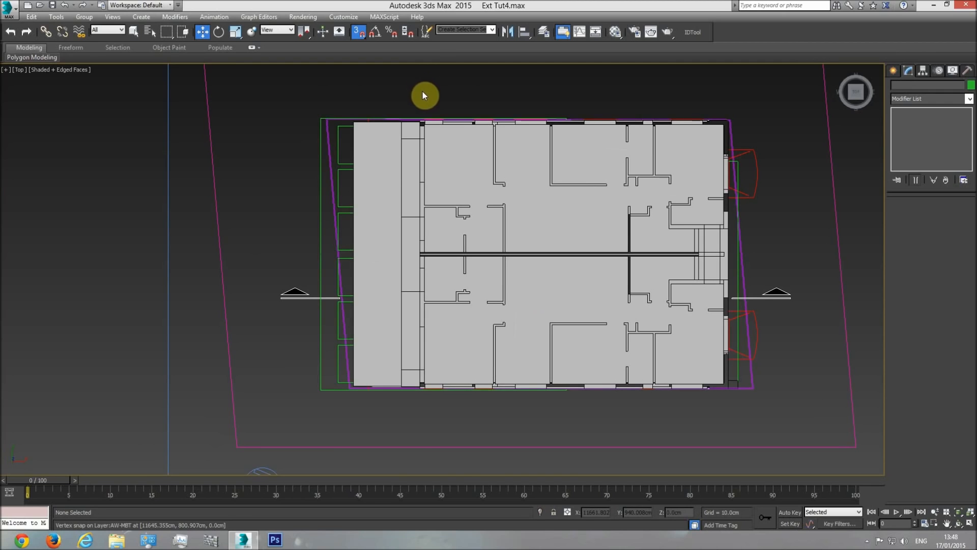
pyautogui.press('F3')
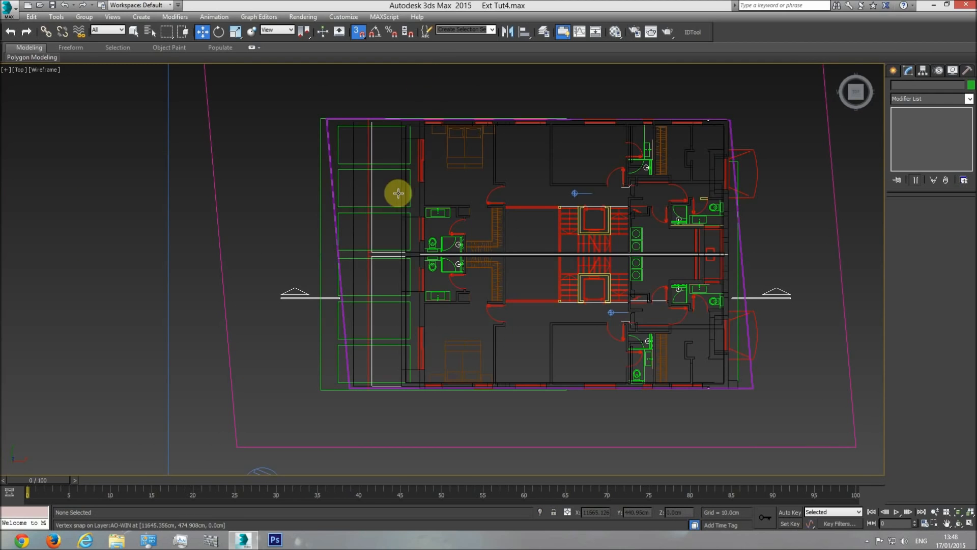
pyautogui.scroll(4, 414, 151)
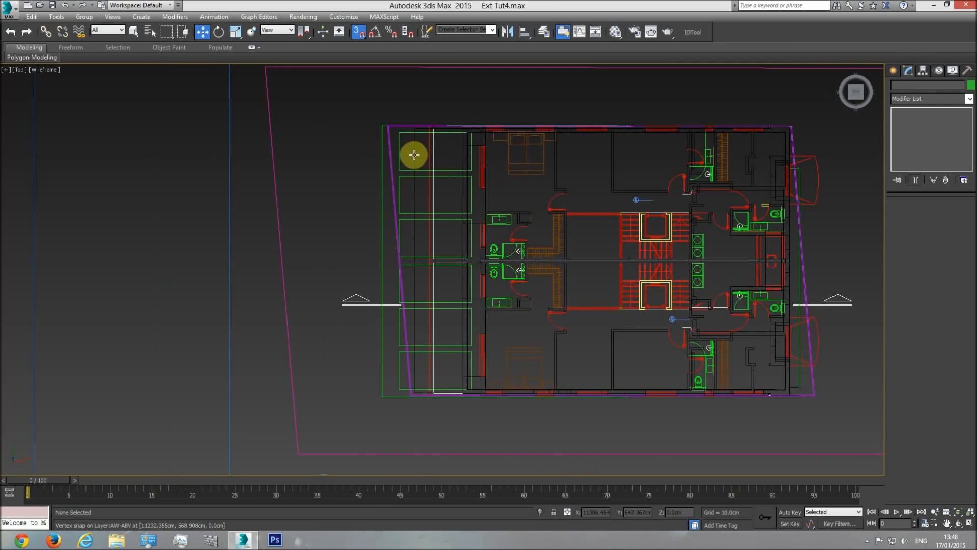
pyautogui.click(414, 152)
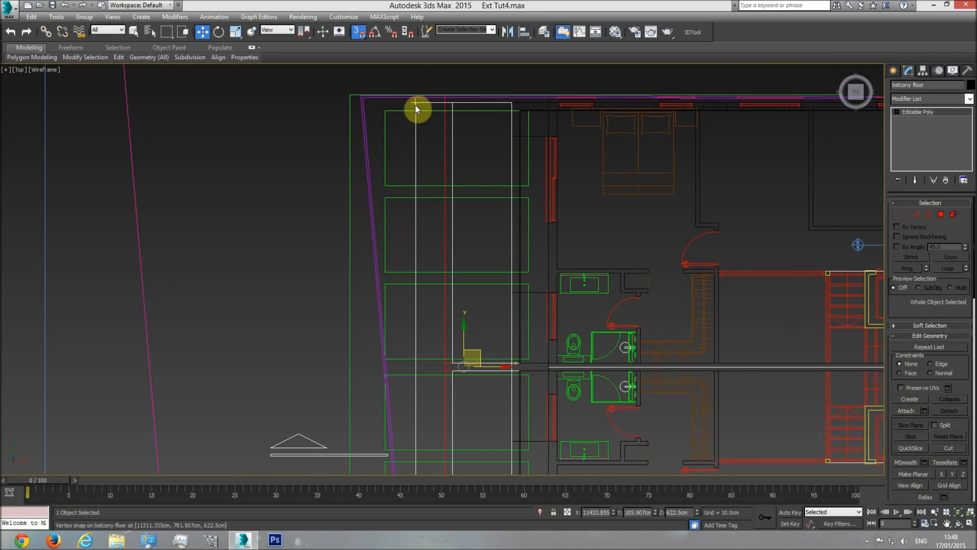
pyautogui.press('F3')
pyautogui.press('F3')
pyautogui.scroll(5, 454, 158)
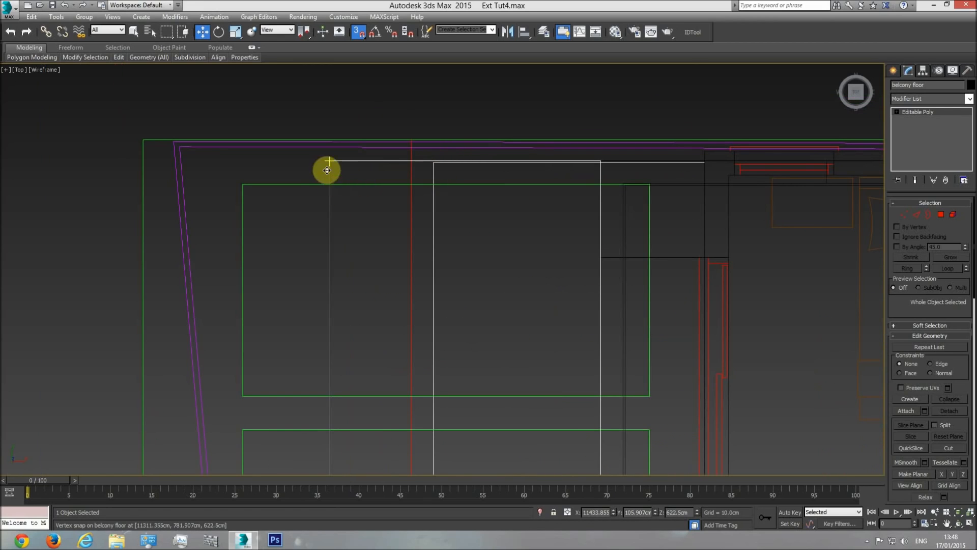
# Move the balcony floor's two outermost vertices inward, snapping them in line with its next inner edge
pyautogui.click(904, 214)
pyautogui.scroll(-5, 552, 225)
pyautogui.moveTo(536, 296); pyautogui.dragTo(506, 182, button='middle')
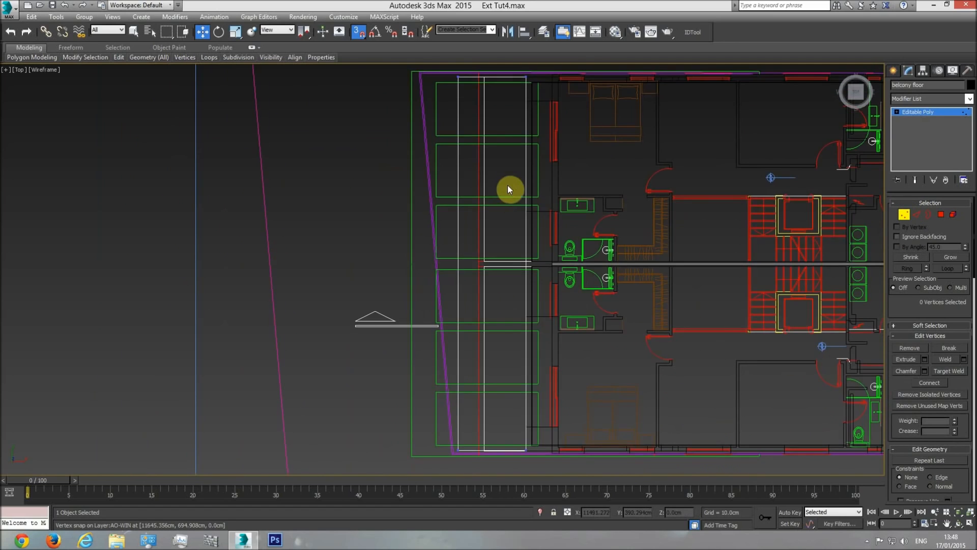
pyautogui.scroll(-2, 499, 198)
pyautogui.moveTo(448, 409); pyautogui.dragTo(448, 410)
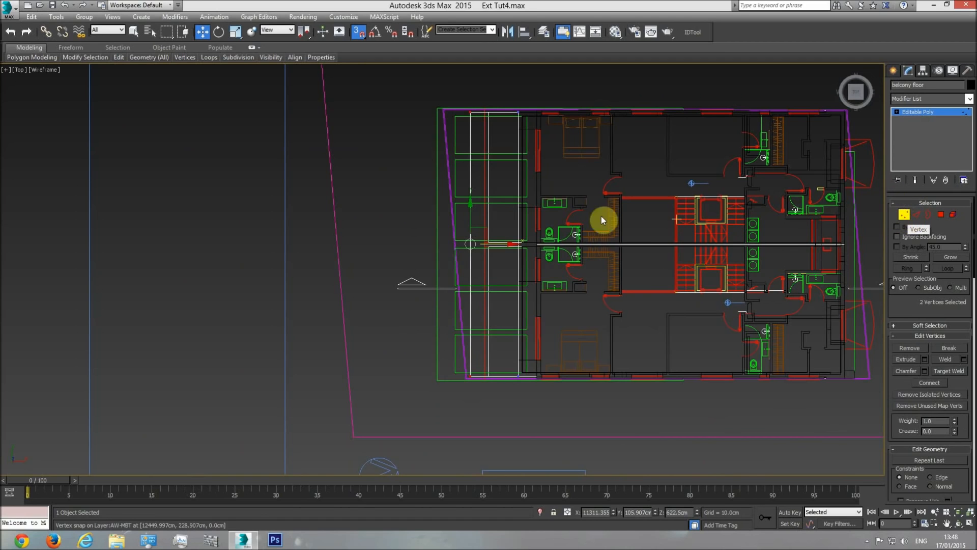
pyautogui.scroll(5, 487, 249)
pyautogui.moveTo(461, 249); pyautogui.dragTo(504, 179)
pyautogui.moveTo(515, 388); pyautogui.dragTo(504, 179, button='middle')
pyautogui.moveTo(504, 179); pyautogui.dragTo(473, 416)
pyautogui.scroll(-2, 491, 183)
pyautogui.moveTo(491, 183); pyautogui.dragTo(486, 326, button='middle')
pyautogui.moveTo(495, 206); pyautogui.dragTo(489, 334, button='middle')
pyautogui.moveTo(491, 177); pyautogui.dragTo(482, 260, button='middle')
pyautogui.click(488, 225)
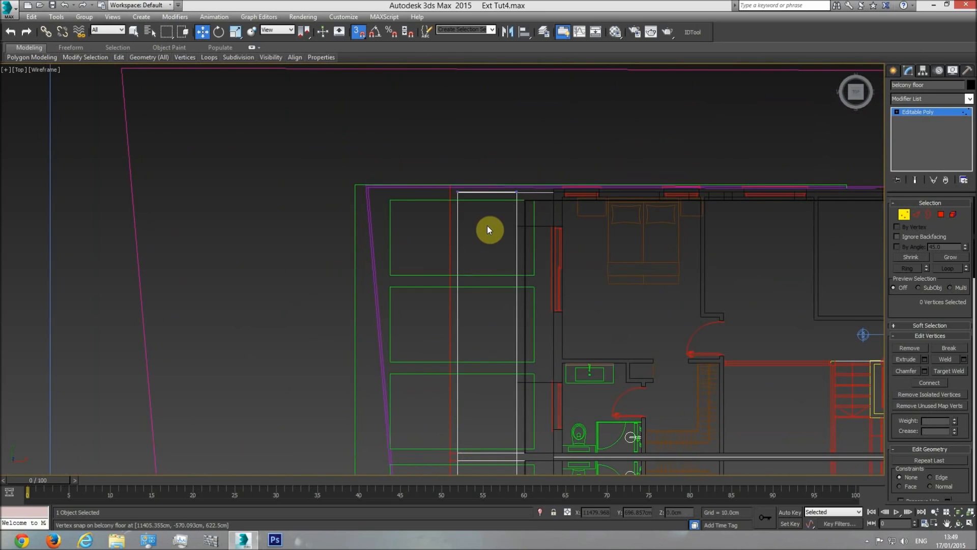
# Examine the adjusted balcony floor against the building in shaded perspective and in the wireframe front view
pyautogui.scroll(2, 483, 197)
pyautogui.scroll(3, 483, 198)
pyautogui.press('p')
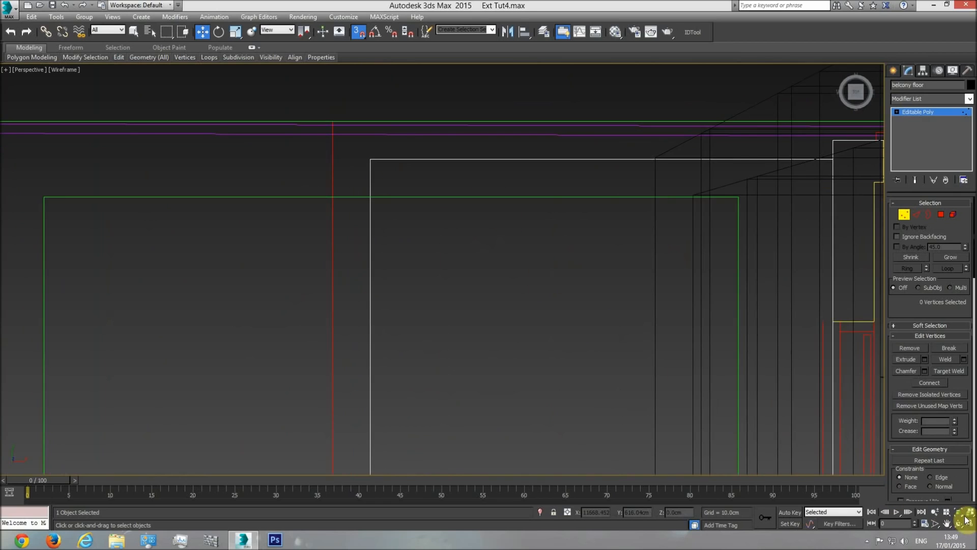
pyautogui.click(959, 524)
pyautogui.moveTo(454, 295)
pyautogui.mouseDown()
pyautogui.moveTo(473, 249)
pyautogui.moveTo(490, 299)
pyautogui.mouseUp()
pyautogui.press('F3')
pyautogui.scroll(10, 490, 300)
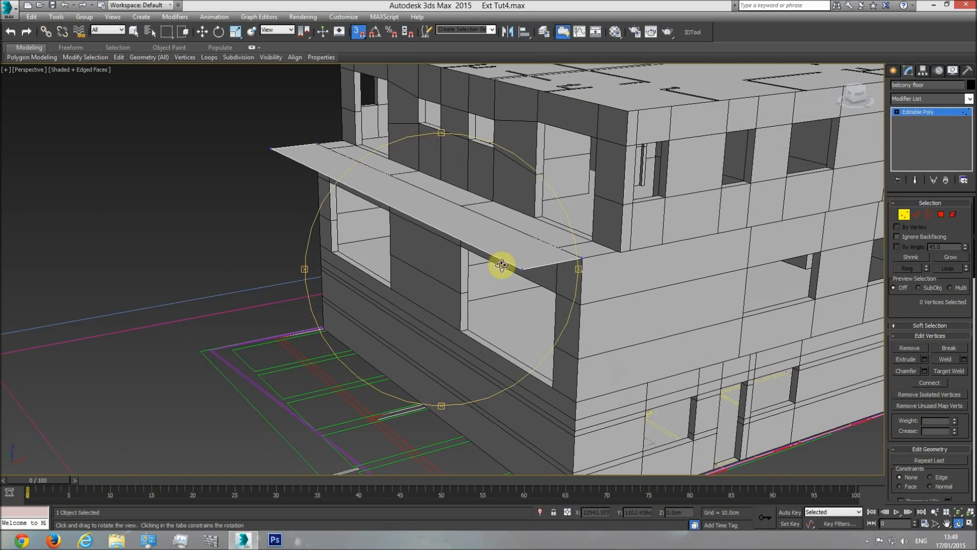
pyautogui.press('w')
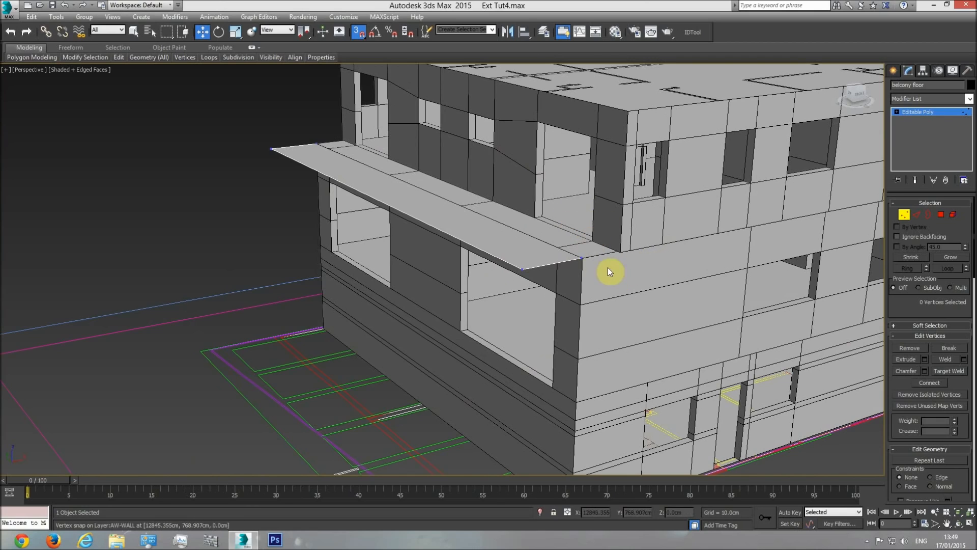
pyautogui.press('f')
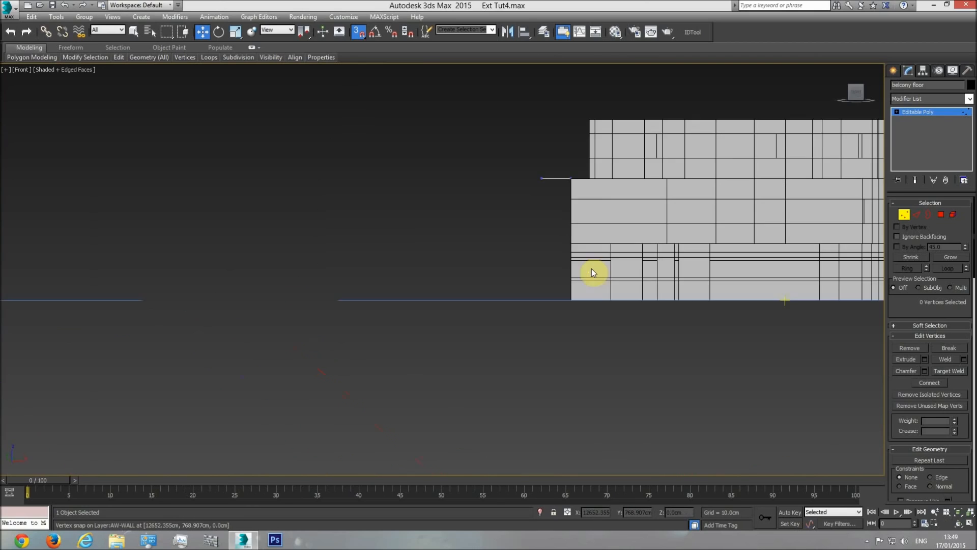
pyautogui.moveTo(592, 270); pyautogui.dragTo(563, 298, button='middle')
pyautogui.scroll(-3, 563, 298)
pyautogui.press('F3')
pyautogui.scroll(6, 586, 253)
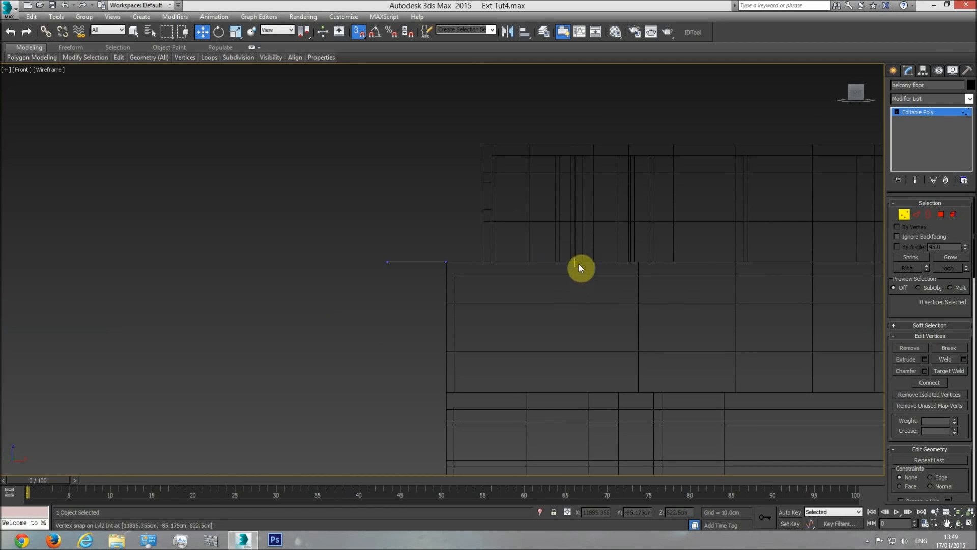
# Measure the floor slab thickness between the level markers on the side elevation using a temporary snapped box, and delete the box
pyautogui.press('t')
pyautogui.scroll(8, 530, 286)
pyautogui.scroll(-10, 480, 296)
pyautogui.moveTo(283, 319); pyautogui.dragTo(685, 301, button='middle')
pyautogui.moveTo(305, 307); pyautogui.dragTo(722, 291, button='middle')
pyautogui.scroll(3, 356, 287)
pyautogui.scroll(5, 624, 265)
pyautogui.scroll(3, 632, 278)
pyautogui.click(894, 70)
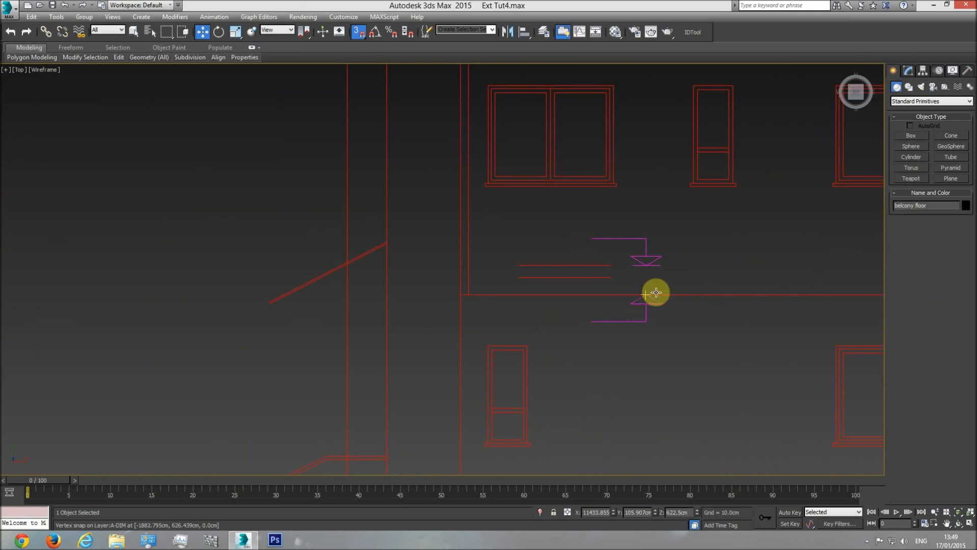
pyautogui.click(913, 137)
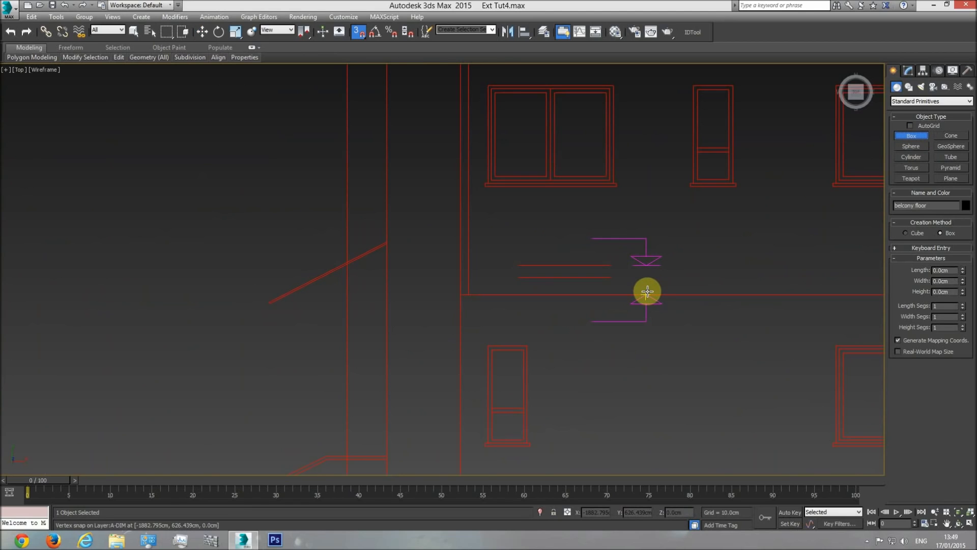
pyautogui.moveTo(647, 291); pyautogui.dragTo(628, 271)
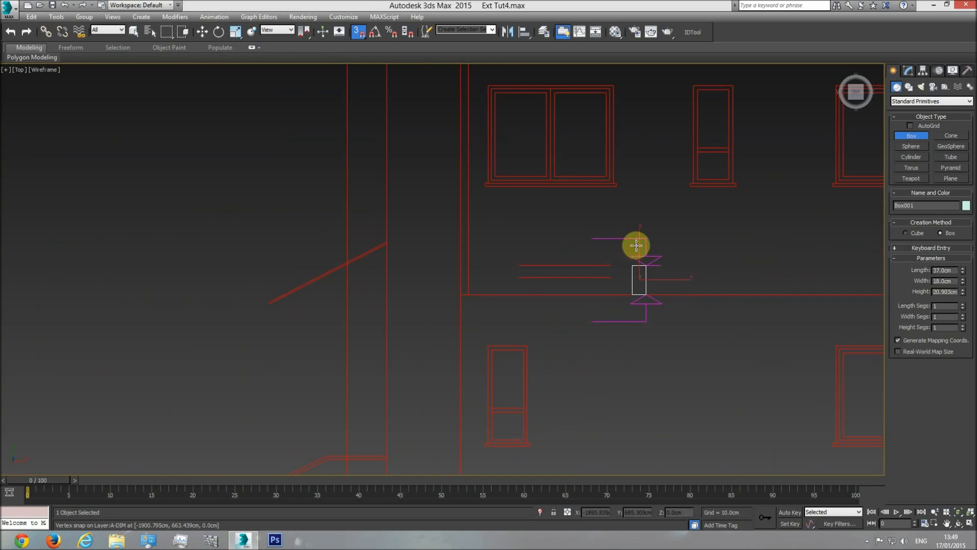
pyautogui.click(650, 294)
pyautogui.moveTo(963, 270)
pyautogui.mouseDown()
pyautogui.moveTo(962, 141)
pyautogui.moveTo(964, 252)
pyautogui.mouseUp()
pyautogui.press('w')
pyautogui.scroll(-3, 703, 265)
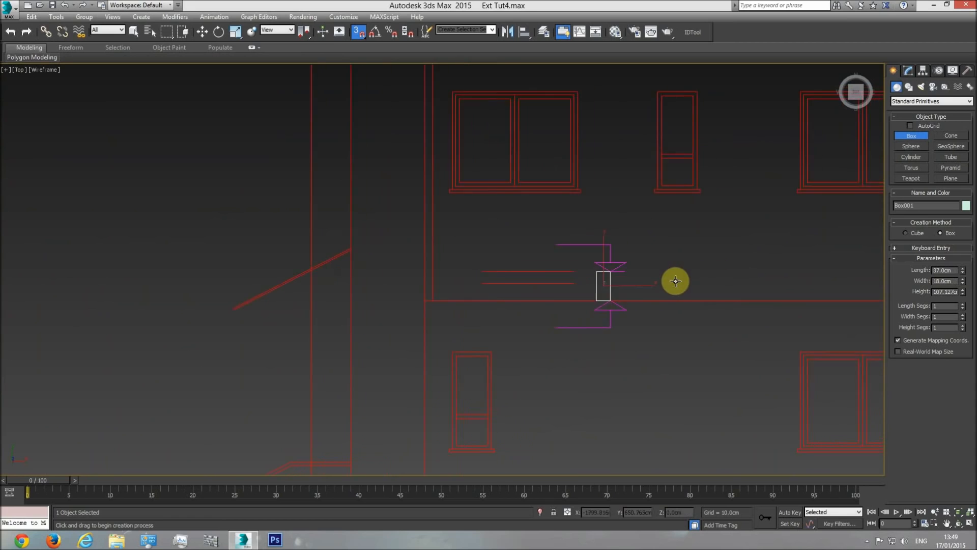
pyautogui.press('Delete')
# Select the balcony floor in a shaded perspective view and add a Shell modifier to it
pyautogui.press('p')
pyautogui.scroll(-1, 763, 277)
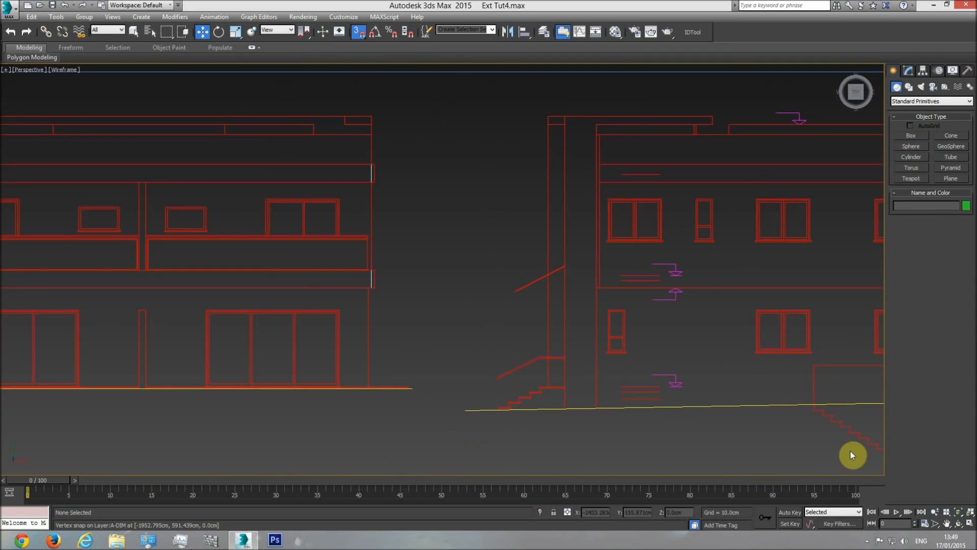
pyautogui.click(959, 511)
pyautogui.click(959, 523)
pyautogui.moveTo(504, 336); pyautogui.dragTo(473, 263)
pyautogui.press('F3')
pyautogui.scroll(5, 473, 258)
pyautogui.press('w')
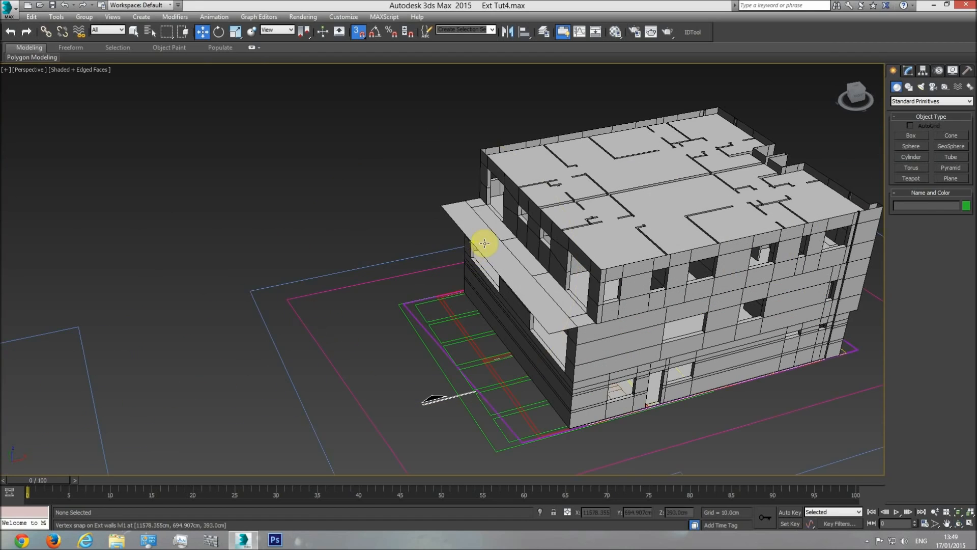
pyautogui.click(476, 249)
pyautogui.scroll(3, 539, 306)
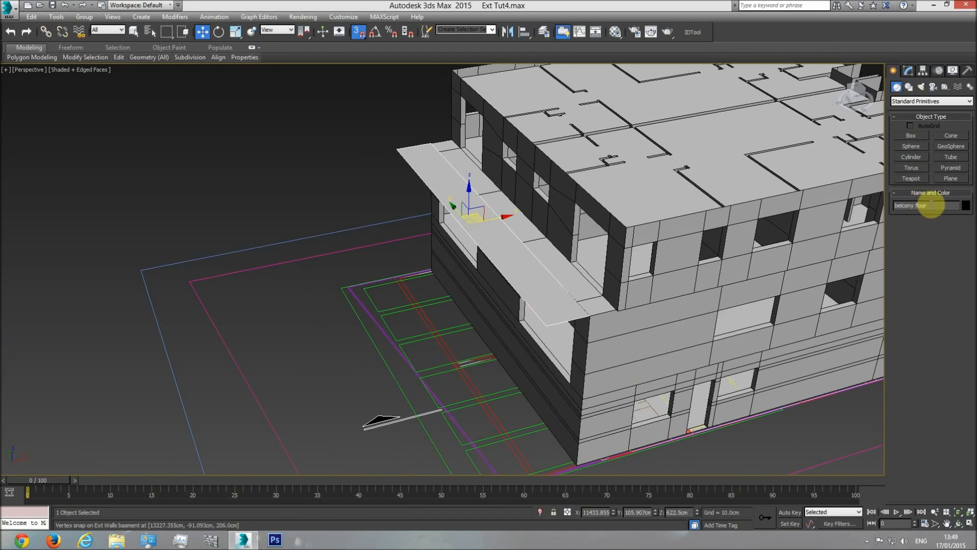
pyautogui.click(908, 70)
pyautogui.click(970, 98)
pyautogui.scroll(-3, 970, 230)
pyautogui.scroll(-5, 970, 231)
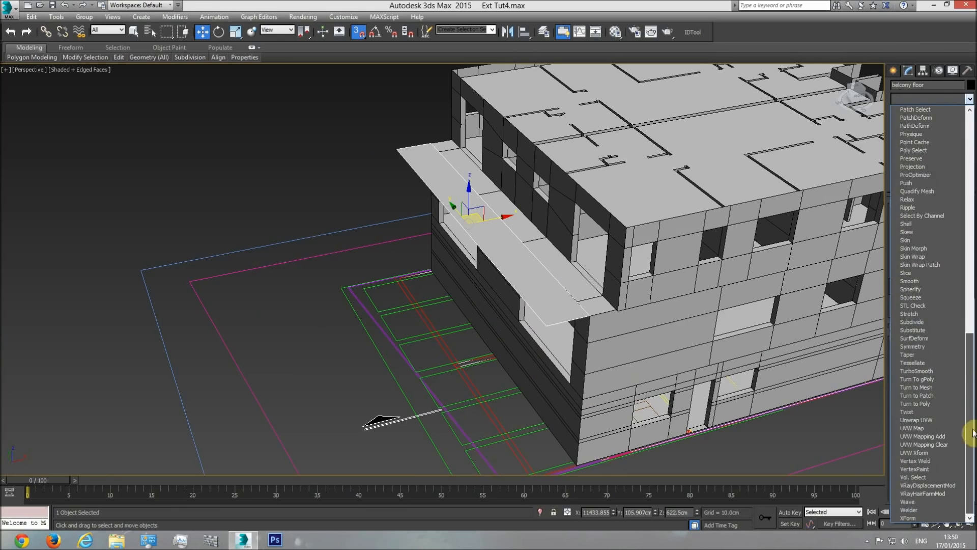
pyautogui.click(910, 224)
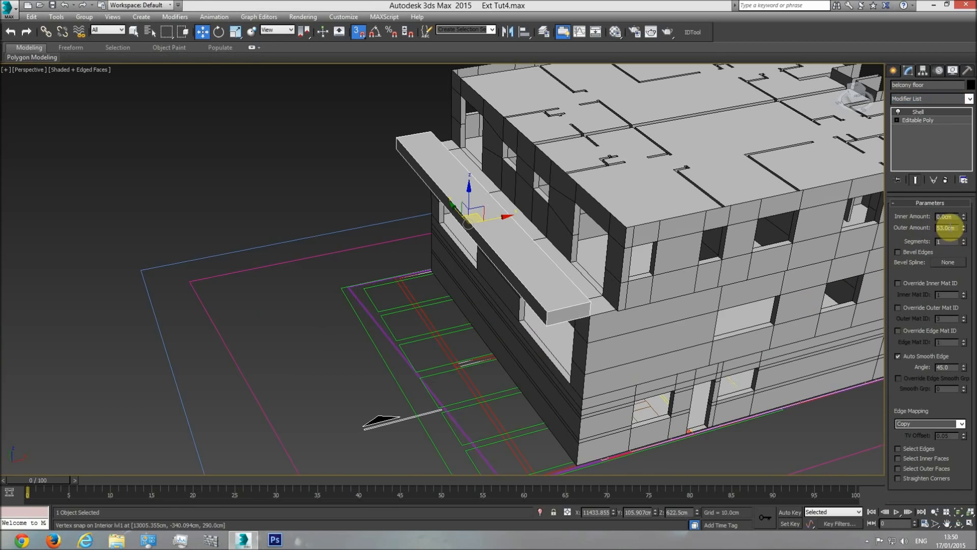
# Set the balcony floor's Shell outer amount to 0 cm and inner amount to 37 cm, and inspect the thickened slab
pyautogui.write('37')
pyautogui.press('Return')
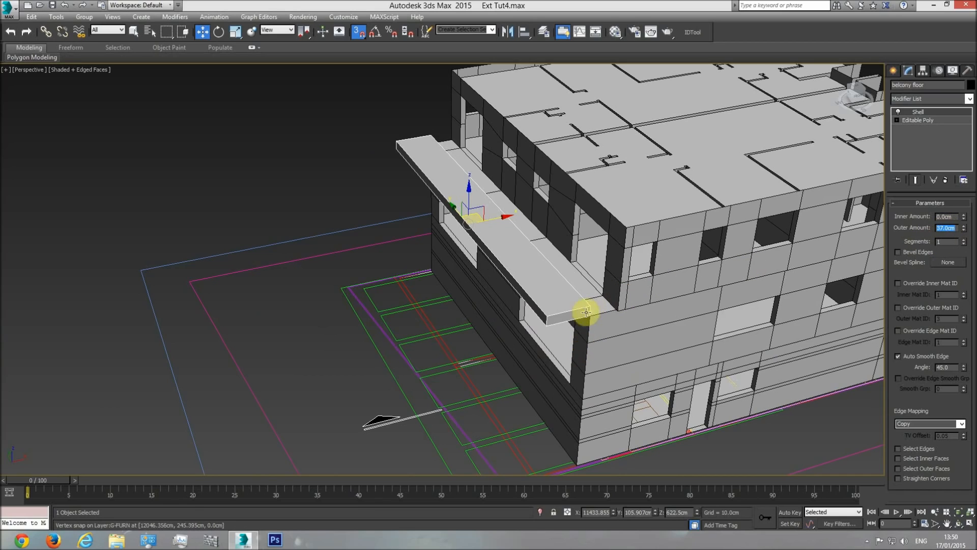
pyautogui.write('0')
pyautogui.press('Return')
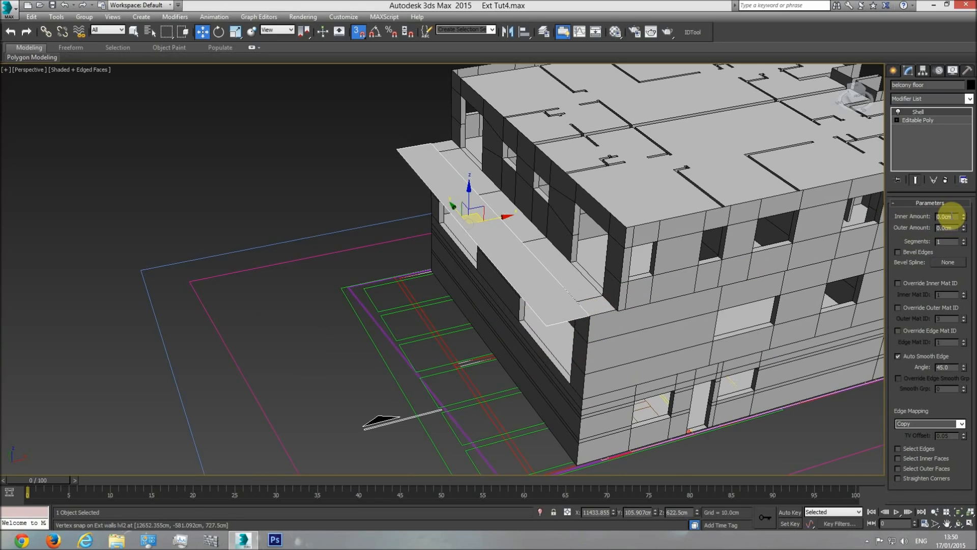
pyautogui.press('Return')
pyautogui.moveTo(539, 322); pyautogui.dragTo(524, 294, button='middle')
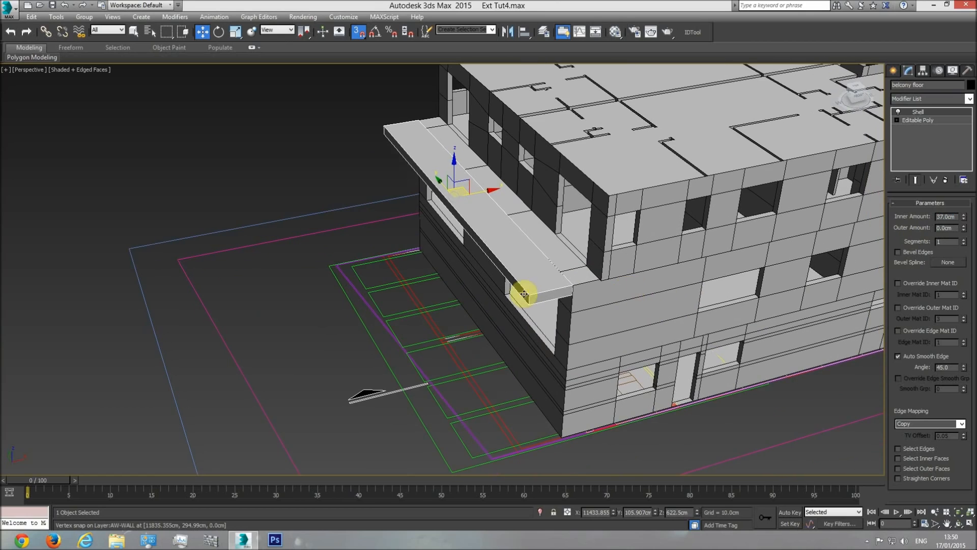
pyautogui.click(958, 524)
pyautogui.moveTo(496, 272); pyautogui.dragTo(563, 224)
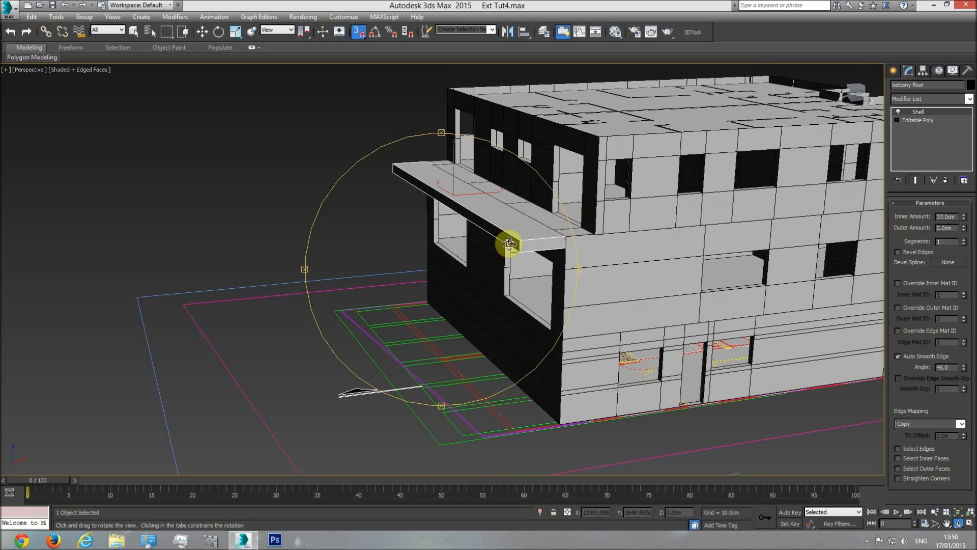
pyautogui.moveTo(506, 244); pyautogui.dragTo(510, 256)
pyautogui.press('w')
# Examine the balcony corner in the top view and its edge on the side elevation drawing
pyautogui.press('t')
pyautogui.scroll(-10, 517, 312)
pyautogui.scroll(-1, 690, 327)
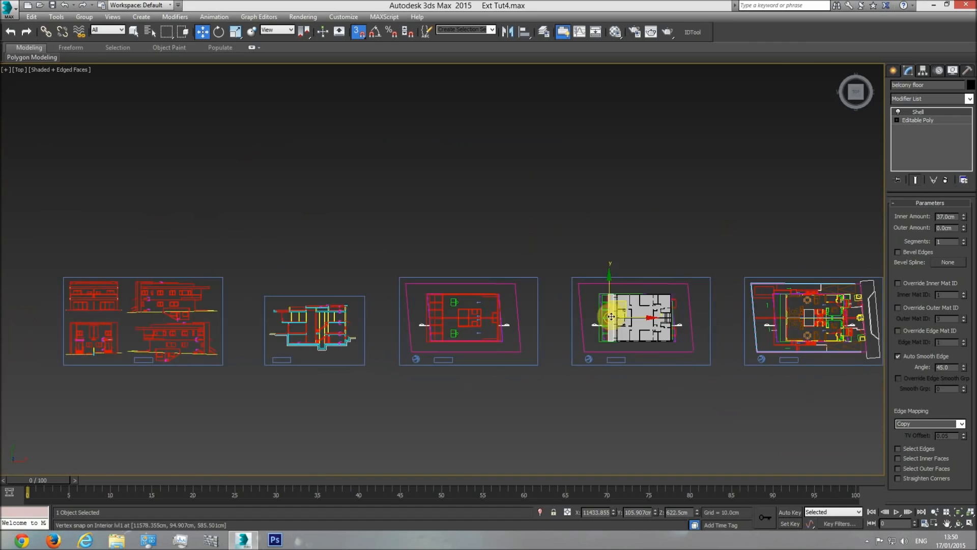
pyautogui.scroll(8, 616, 227)
pyautogui.scroll(-10, 704, 247)
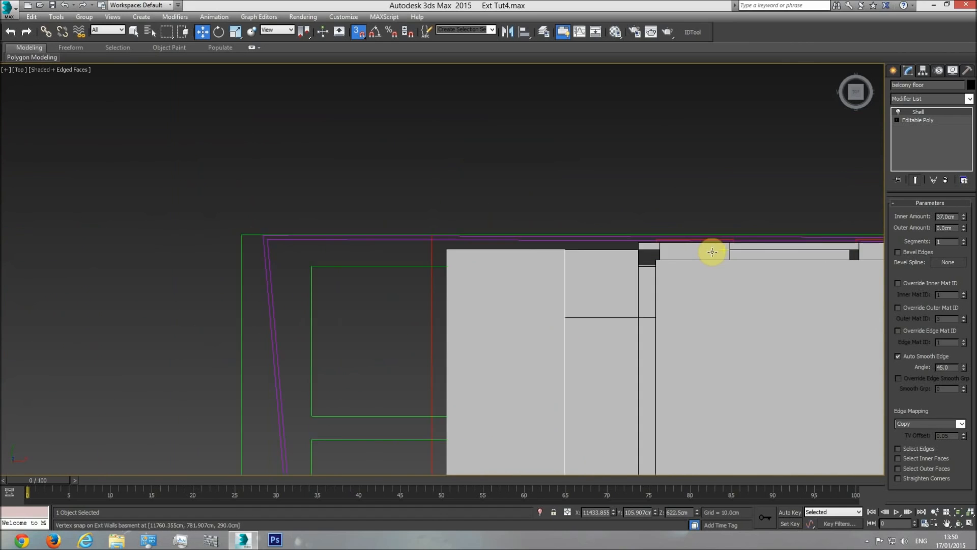
pyautogui.moveTo(36, 315); pyautogui.dragTo(976, 315, button='middle')
pyautogui.moveTo(303, 272); pyautogui.dragTo(305, 272, button='middle')
pyautogui.scroll(6, 509, 284)
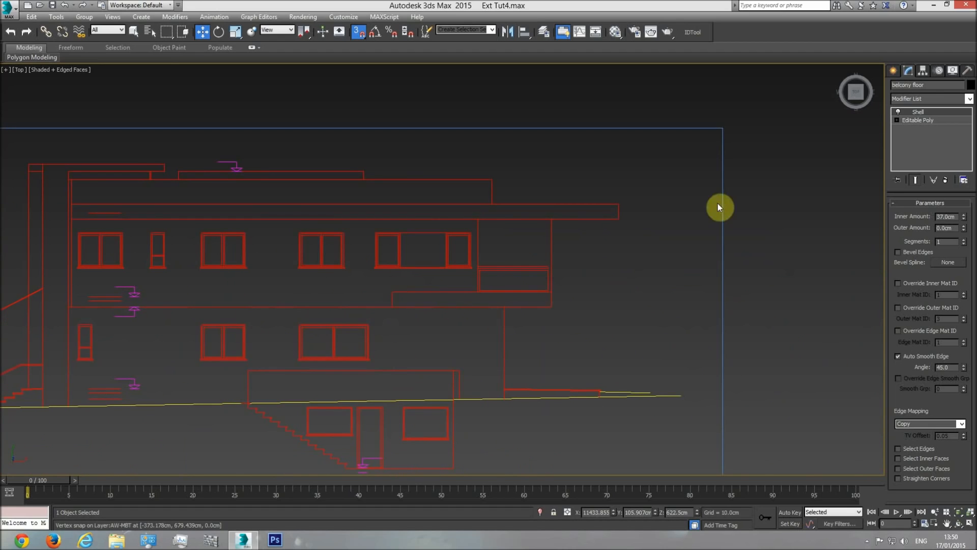
pyautogui.click(896, 71)
pyautogui.click(911, 136)
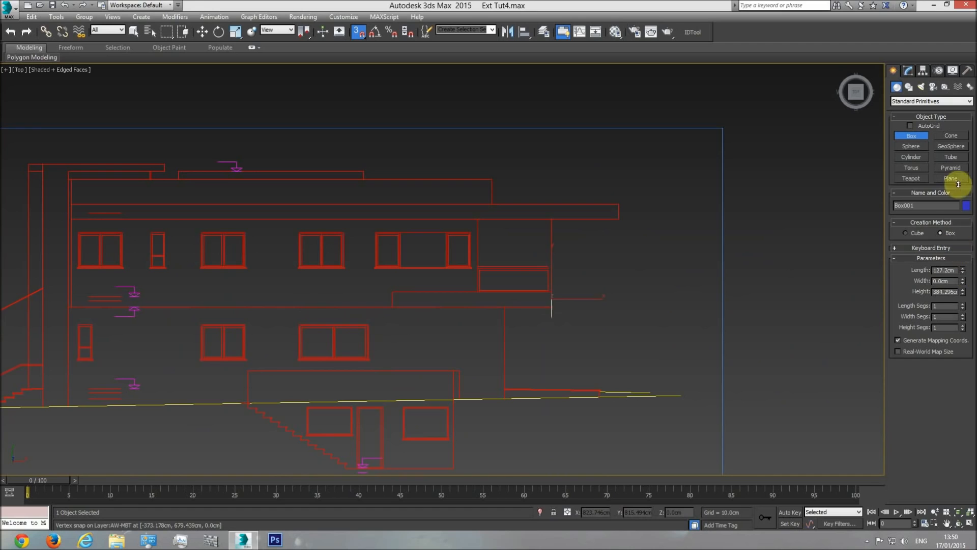
pyautogui.press('w')
pyautogui.press('Delete')
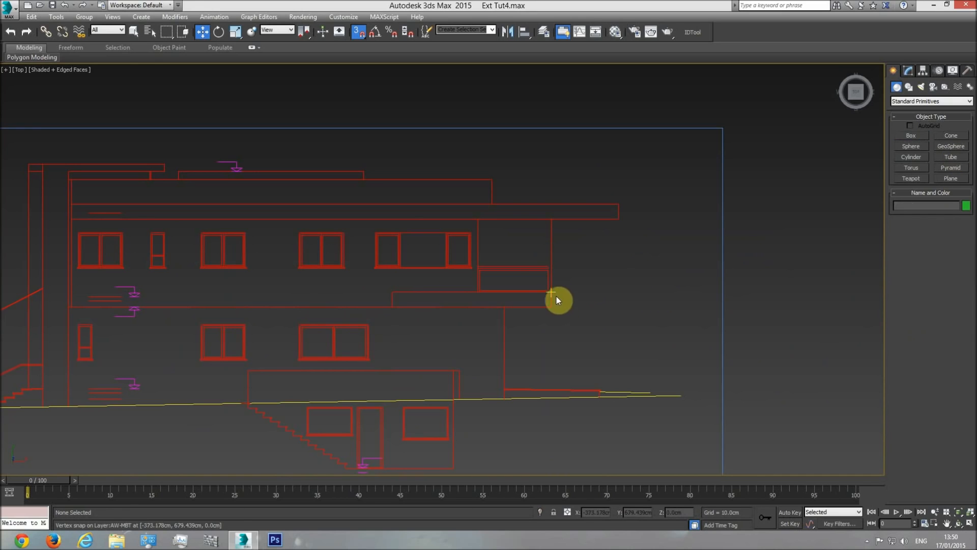
# Isolate the upper-floor Plan group so the building geometry is hidden, and deselect the group
pyautogui.moveTo(629, 294); pyautogui.dragTo(467, 302, button='middle')
pyautogui.scroll(-8, 542, 304)
pyautogui.moveTo(870, 323)
pyautogui.mouseDown(button='middle')
pyautogui.moveTo(594, 301)
pyautogui.moveTo(422, 307)
pyautogui.mouseUp(button='middle')
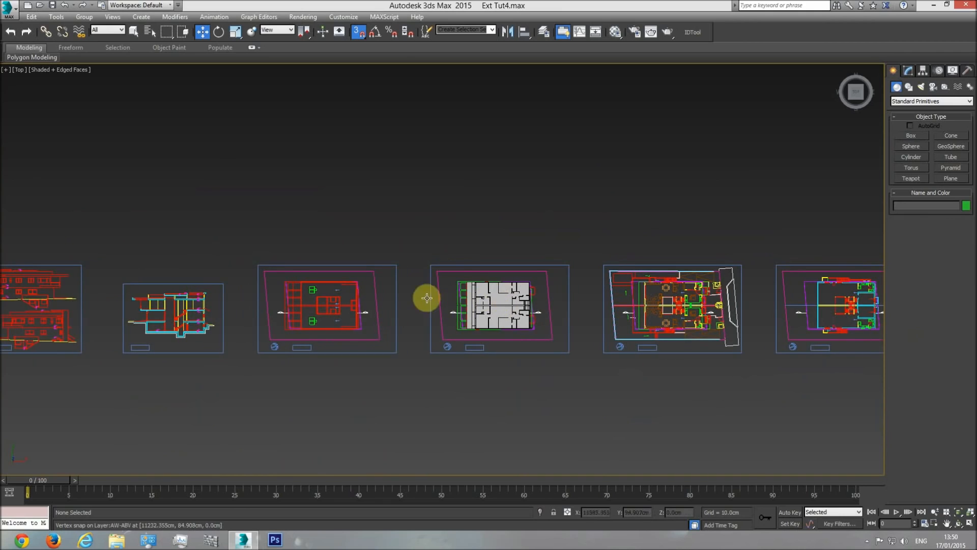
pyautogui.scroll(3, 448, 298)
pyautogui.scroll(4, 482, 274)
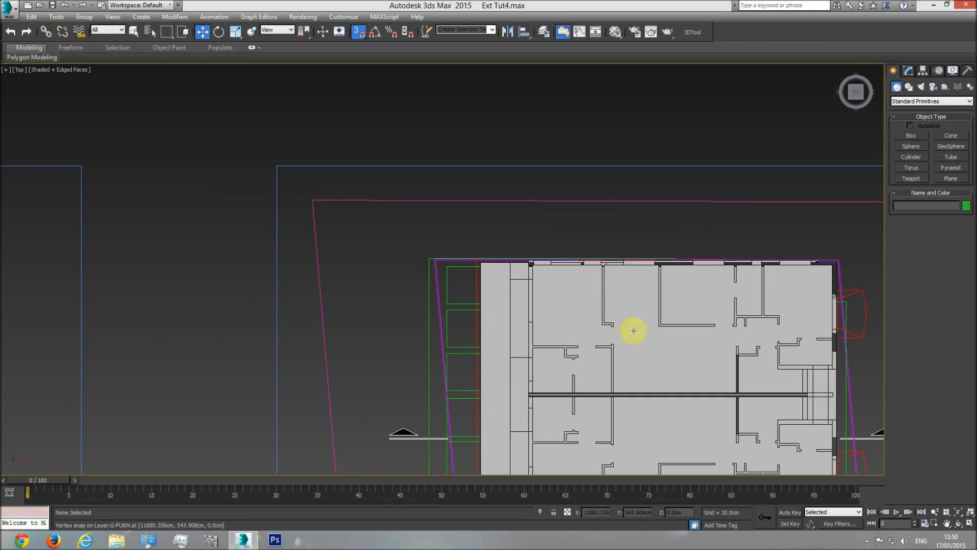
pyautogui.moveTo(550, 316); pyautogui.dragTo(581, 334, button='middle')
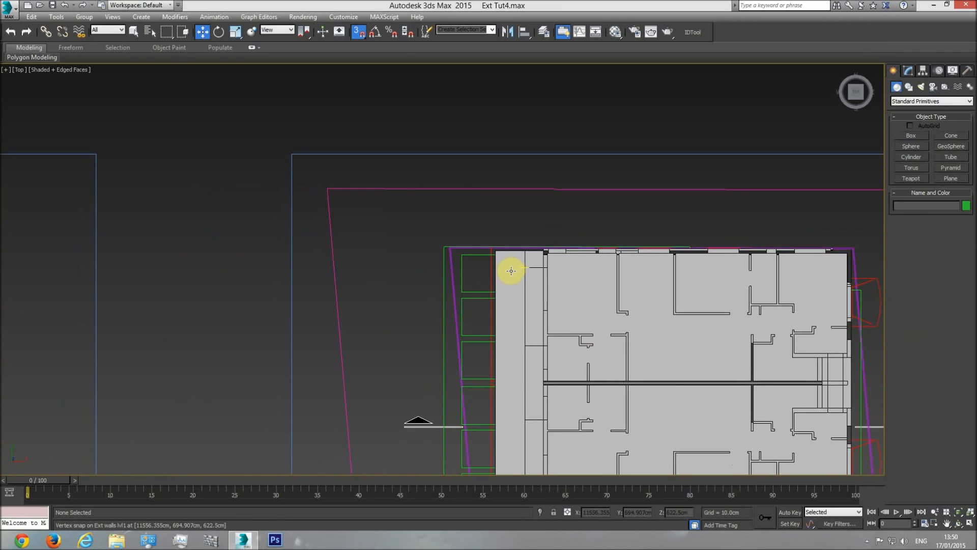
pyautogui.scroll(5, 473, 270)
pyautogui.click(474, 270)
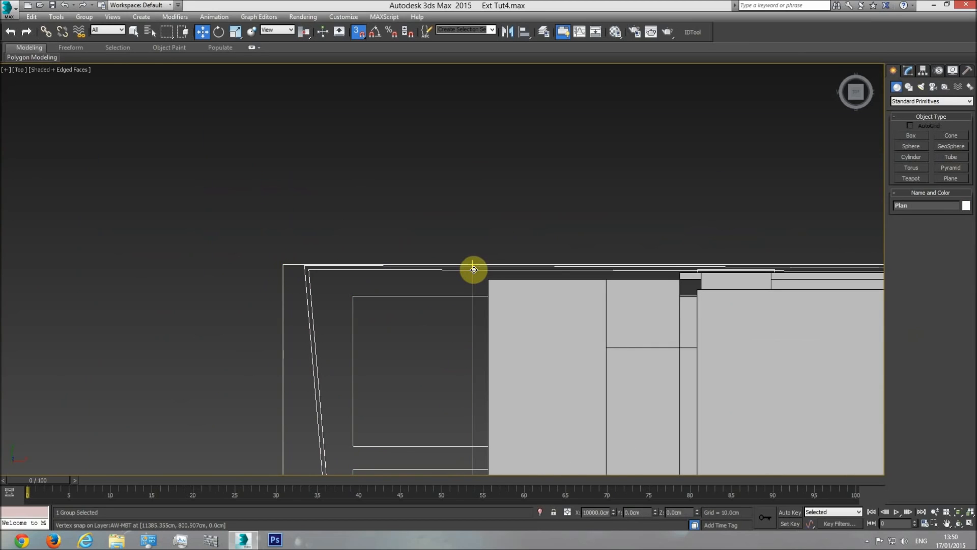
pyautogui.rightClick(473, 270)
pyautogui.click(512, 228)
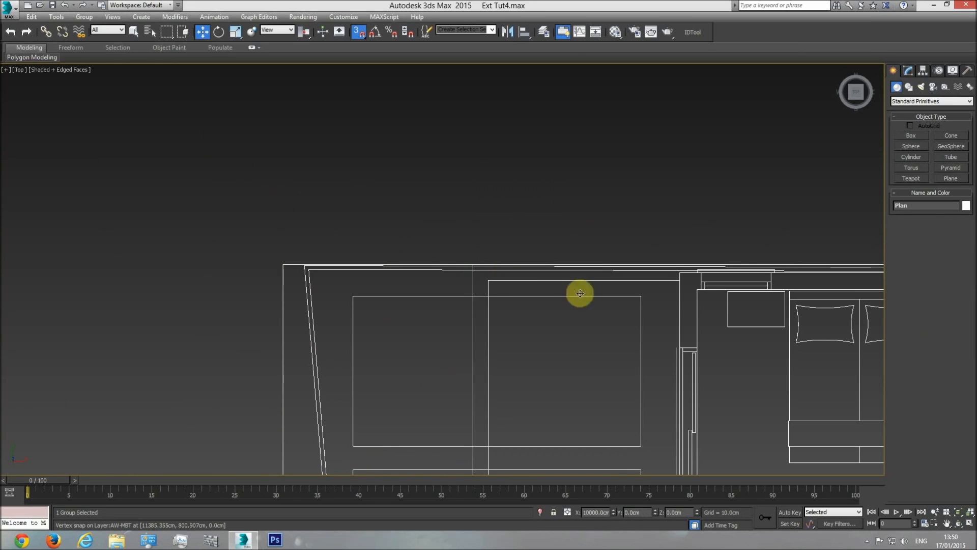
pyautogui.click(591, 223)
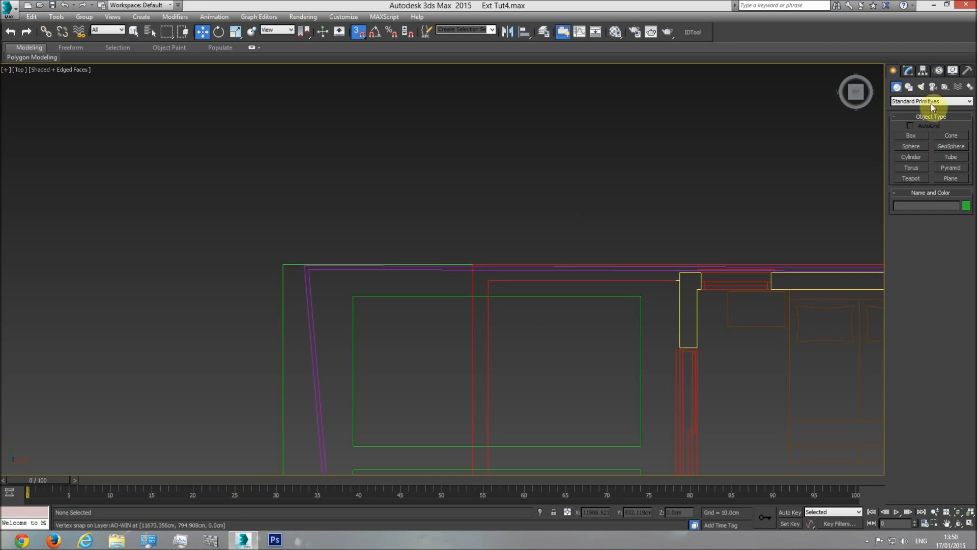
# Activate the Line spline tool with the isolated plan's balcony area in view
pyautogui.click(910, 87)
pyautogui.click(911, 142)
pyautogui.moveTo(787, 219)
pyautogui.mouseDown(button='middle')
pyautogui.moveTo(563, 214)
pyautogui.moveTo(640, 188)
pyautogui.mouseUp(button='middle')
pyautogui.scroll(-2, 641, 187)
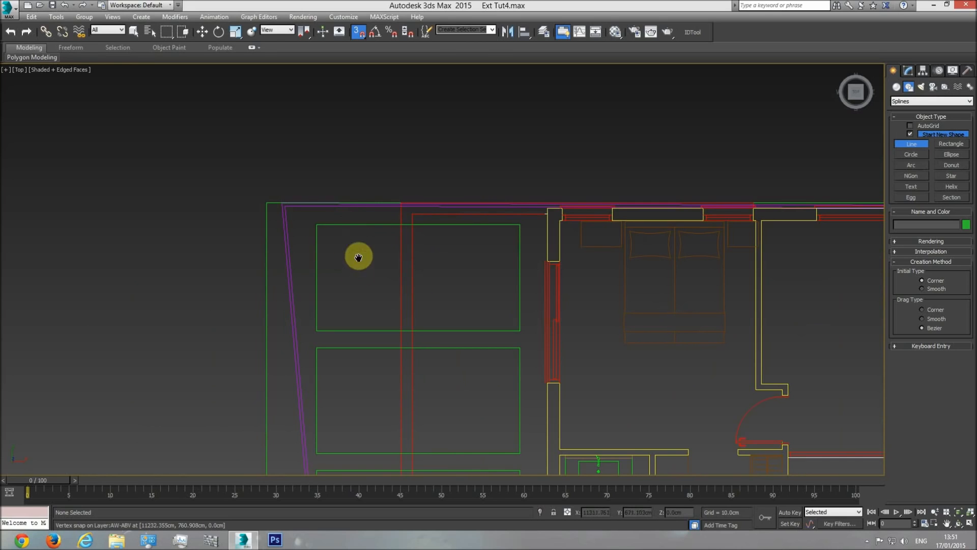
# Compare the balcony's outline on the side elevation and section drawings with the isolated upper-floor plan
pyautogui.scroll(-4, 351, 229)
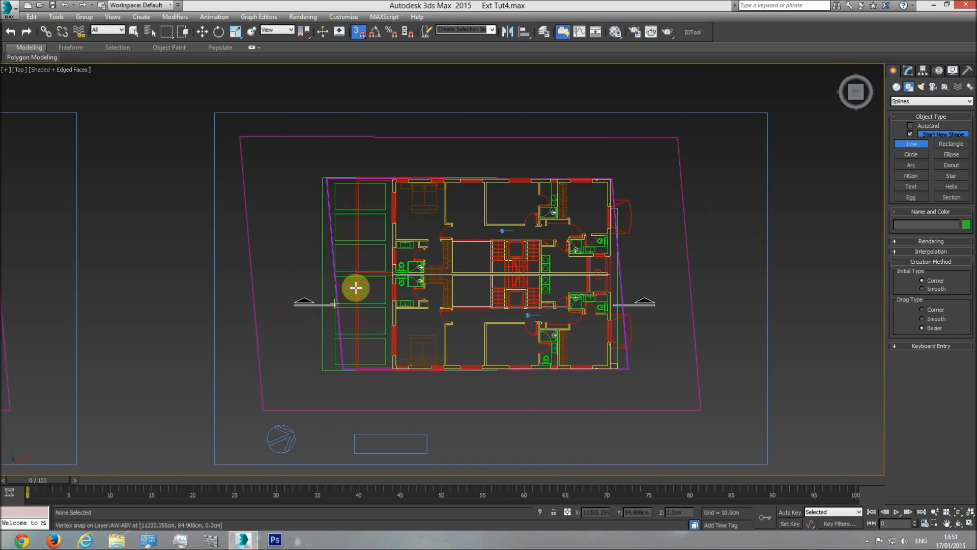
pyautogui.scroll(-3, 382, 260)
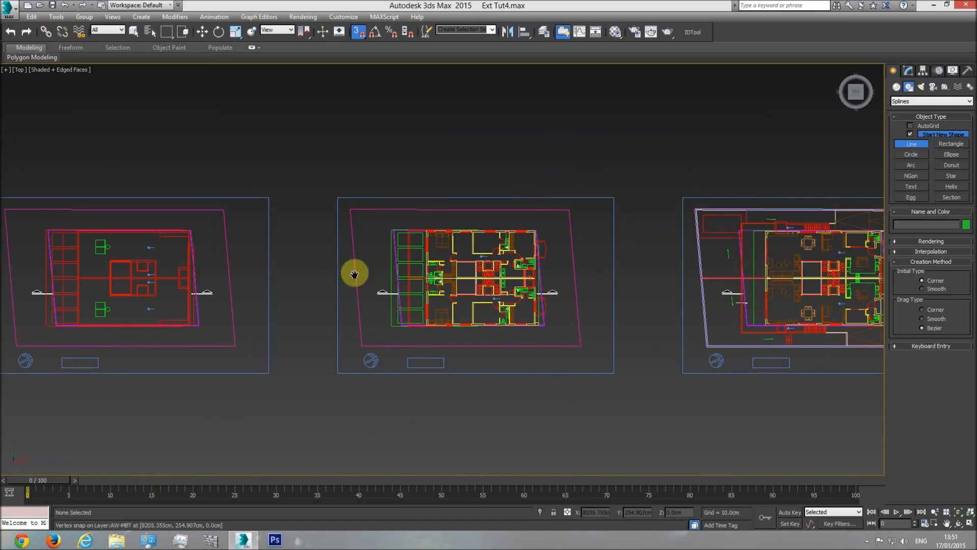
pyautogui.scroll(-3, 168, 275)
pyautogui.moveTo(139, 286); pyautogui.dragTo(273, 258, button='middle')
pyautogui.scroll(6, 262, 258)
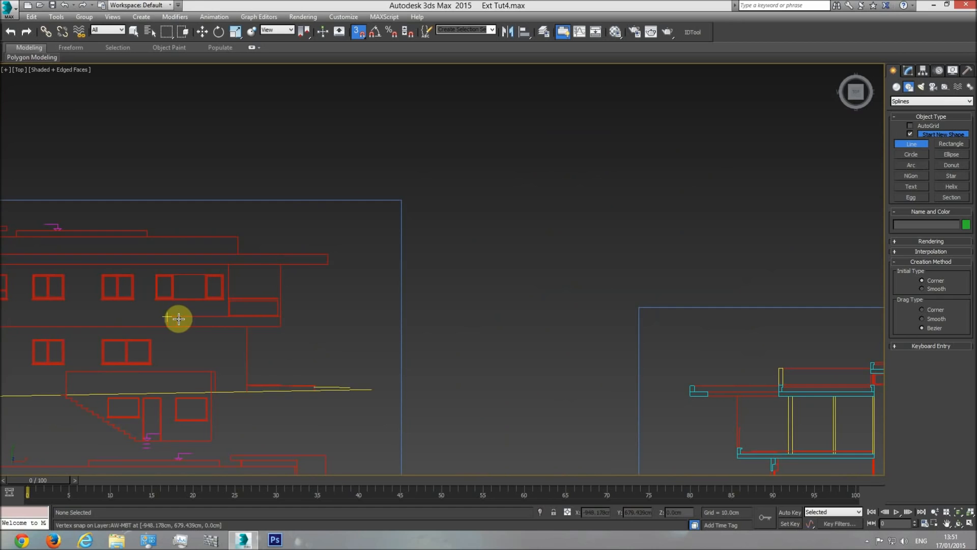
pyautogui.scroll(-4, 239, 308)
pyautogui.scroll(2, 315, 320)
pyautogui.moveTo(316, 321); pyautogui.dragTo(0, 300, button='middle')
pyautogui.moveTo(523, 295); pyautogui.dragTo(891, 283, button='middle')
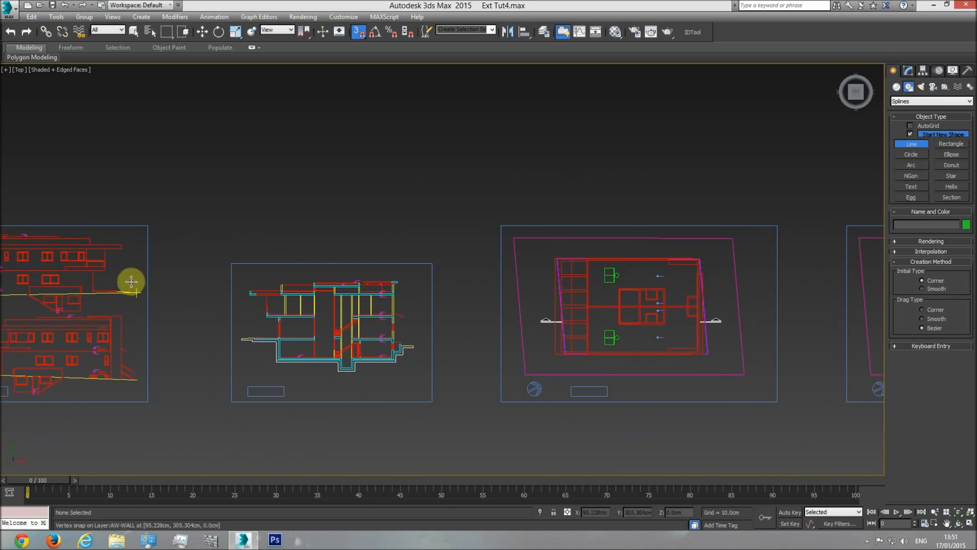
pyautogui.moveTo(733, 292); pyautogui.dragTo(210, 292, button='middle')
pyautogui.scroll(5, 378, 271)
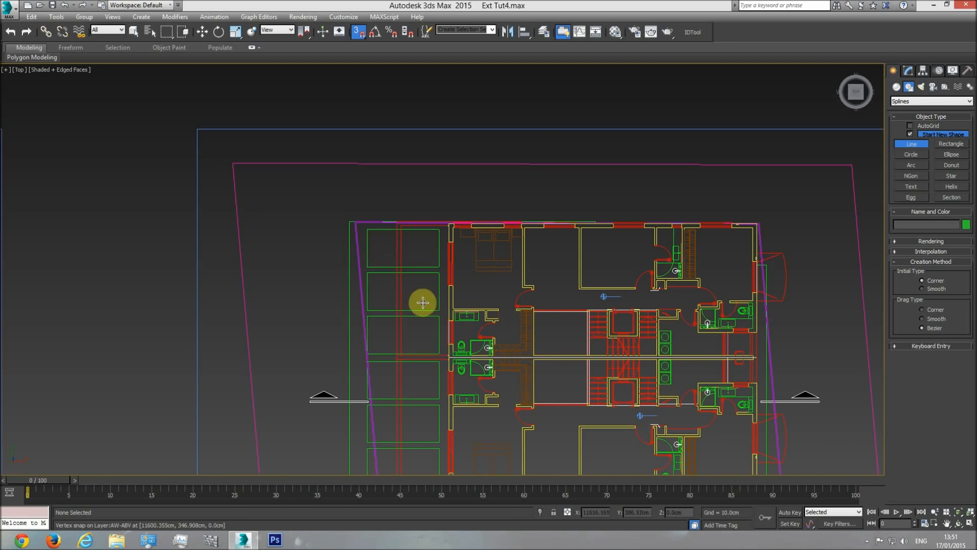
# Trace the balcony border's inner edge on the plan with Line, from the upper wall corner around to the lower wall corner
pyautogui.scroll(7, 457, 250)
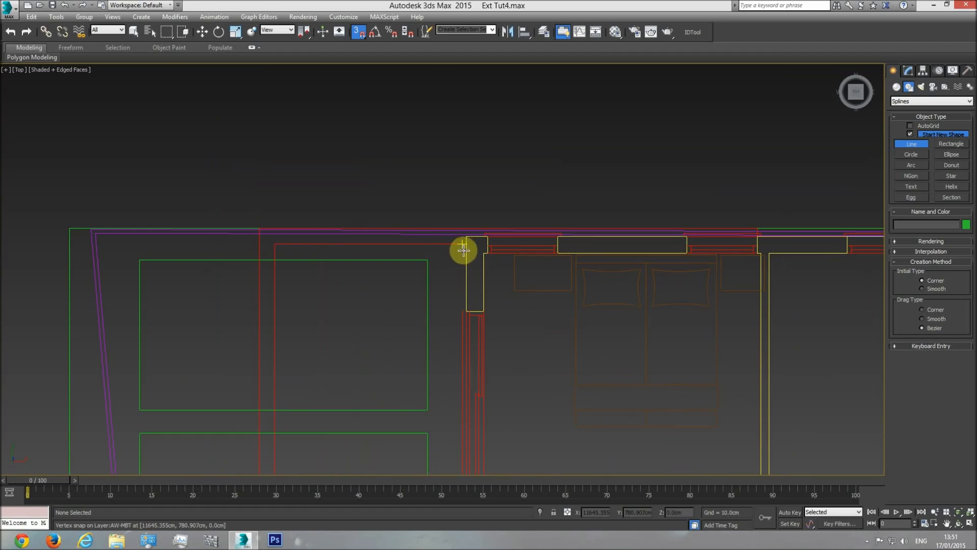
pyautogui.click(468, 248)
pyautogui.click(275, 246)
pyautogui.scroll(-3, 296, 226)
pyautogui.moveTo(291, 420); pyautogui.dragTo(306, 117, button='middle')
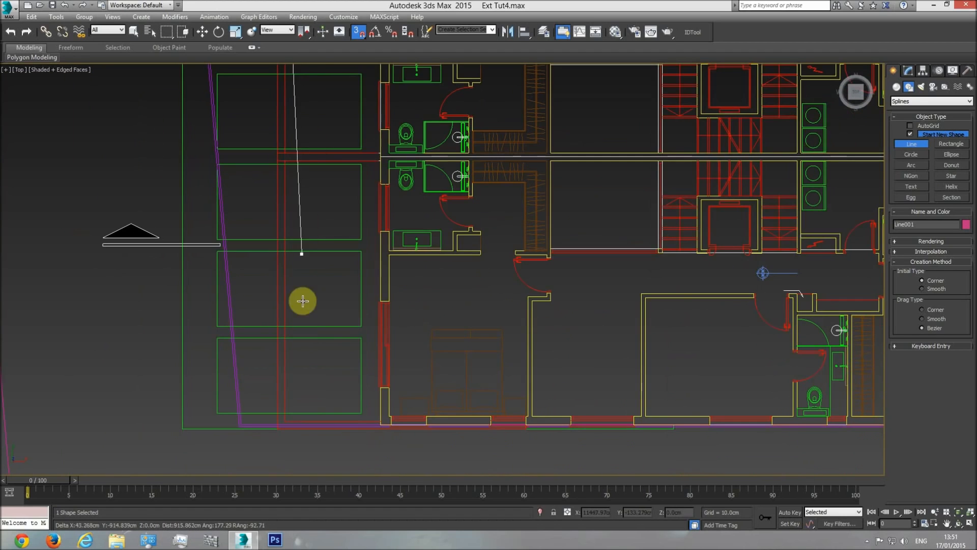
pyautogui.click(286, 419)
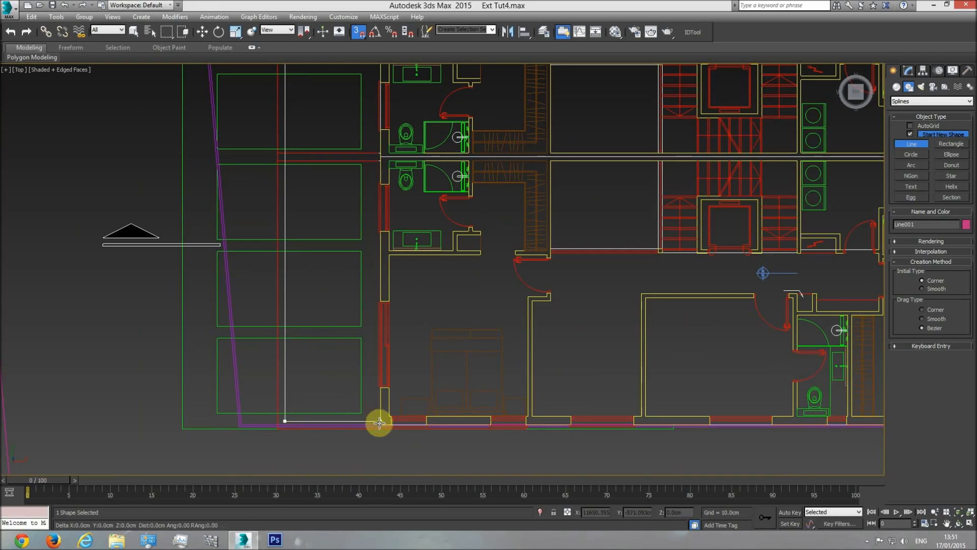
pyautogui.scroll(6, 357, 341)
pyautogui.click(366, 343)
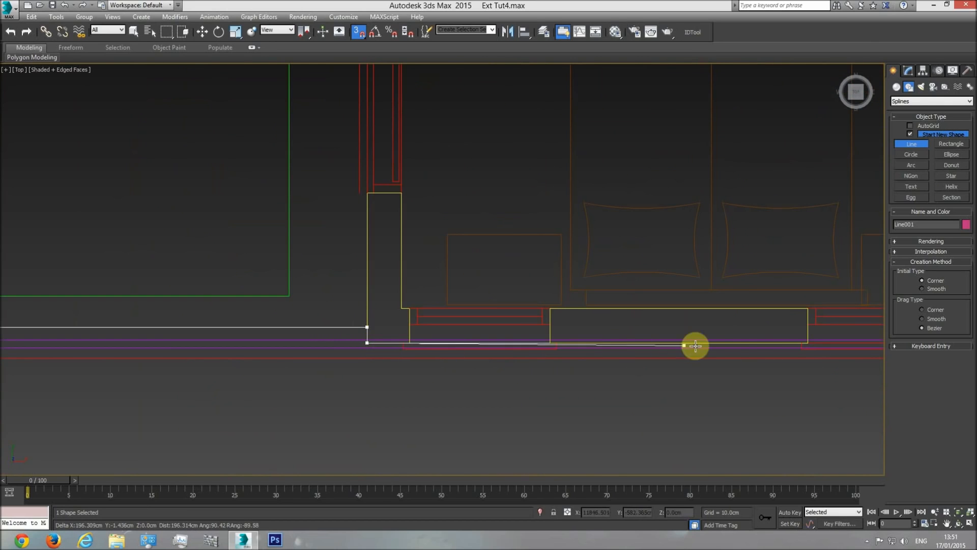
# Continue the line along the lower exterior wall to the border's end, then back along its outer edge to the lower outer corner
pyautogui.moveTo(770, 345); pyautogui.dragTo(403, 343, button='middle')
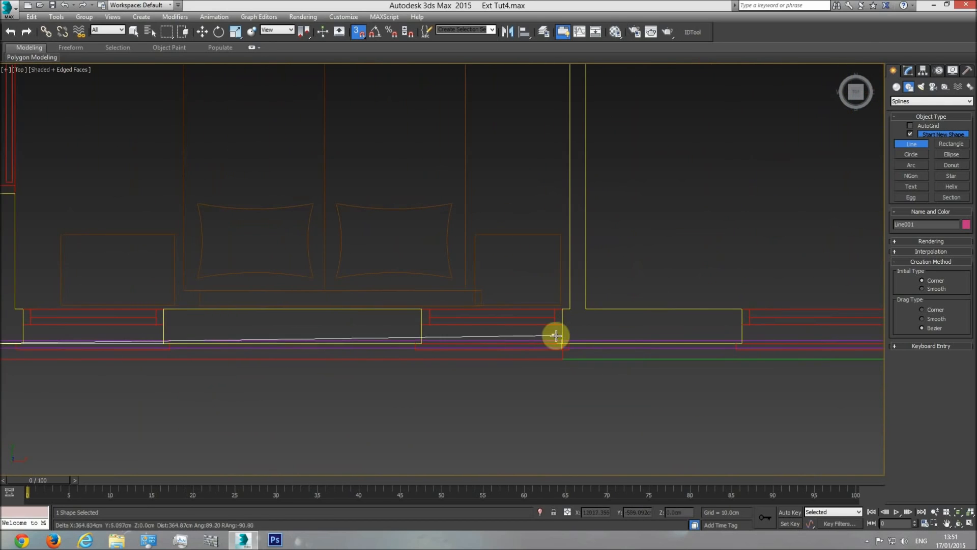
pyautogui.click(558, 359)
pyautogui.moveTo(504, 360); pyautogui.dragTo(661, 373, button='middle')
pyautogui.scroll(-2, 661, 374)
pyautogui.click(186, 365)
# Extend the line up the balcony's long outer edge, around the upper outer corner and along to the upper border's end
pyautogui.moveTo(186, 260); pyautogui.dragTo(203, 399, button='middle')
pyautogui.scroll(-3, 203, 398)
pyautogui.moveTo(195, 166); pyautogui.dragTo(196, 356, button='middle')
pyautogui.moveTo(193, 128); pyautogui.dragTo(204, 383, button='middle')
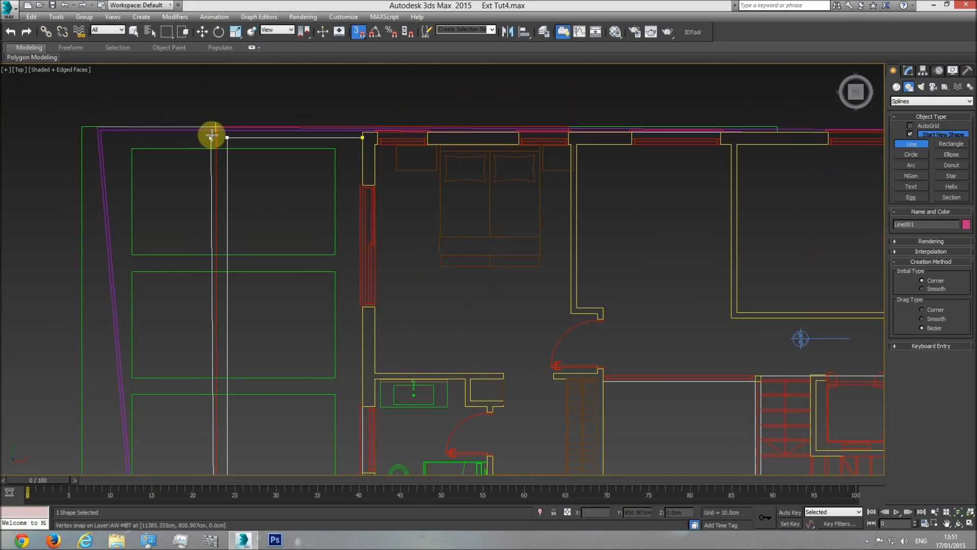
pyautogui.click(215, 123)
pyautogui.scroll(6, 507, 107)
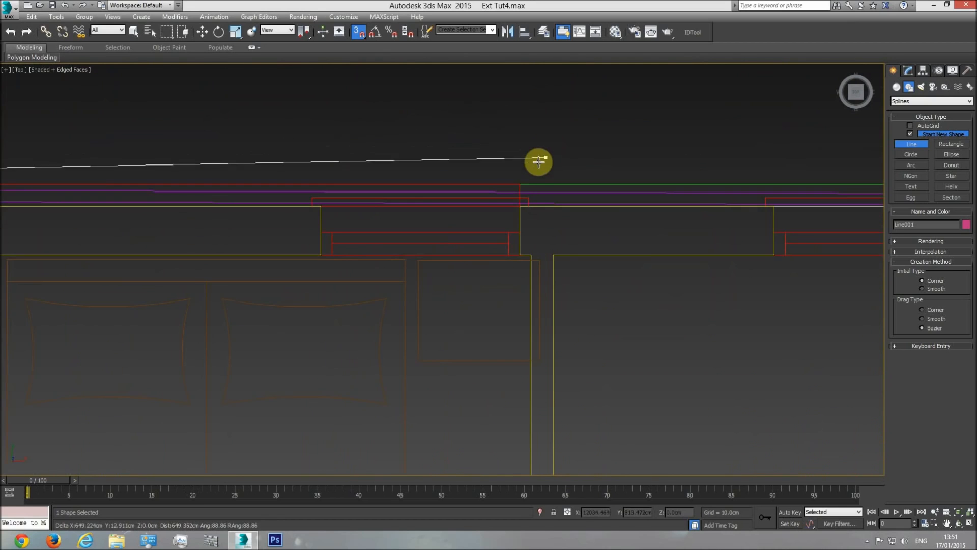
pyautogui.click(520, 185)
# Bring the line back along the upper exterior wall to its starting vertex and close the spline
pyautogui.moveTo(212, 197); pyautogui.dragTo(678, 214, button='middle')
pyautogui.click(160, 232)
pyautogui.click(176, 249)
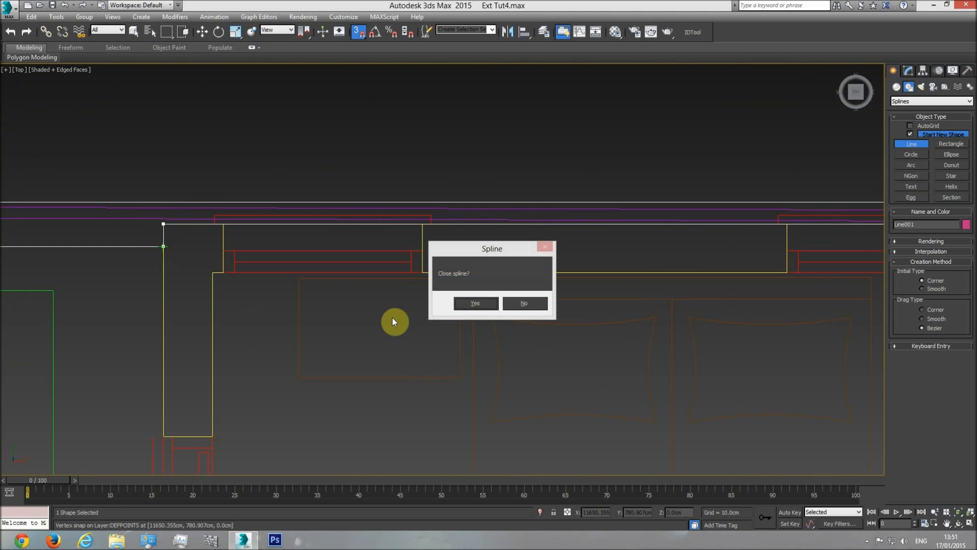
pyautogui.click(487, 307)
pyautogui.rightClick(285, 281)
# Unhide all objects and show the shaded building with the traced spline in an angled perspective view
pyautogui.scroll(-5, 452, 258)
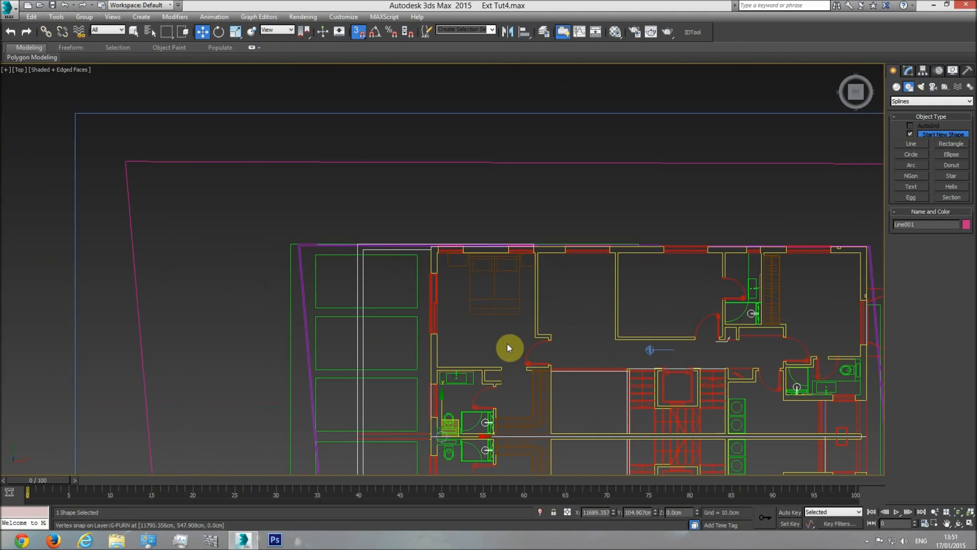
pyautogui.press('p')
pyautogui.click(959, 523)
pyautogui.moveTo(427, 316)
pyautogui.mouseDown()
pyautogui.moveTo(441, 292)
pyautogui.moveTo(451, 312)
pyautogui.moveTo(448, 255)
pyautogui.moveTo(445, 309)
pyautogui.mouseUp()
pyautogui.press('F3')
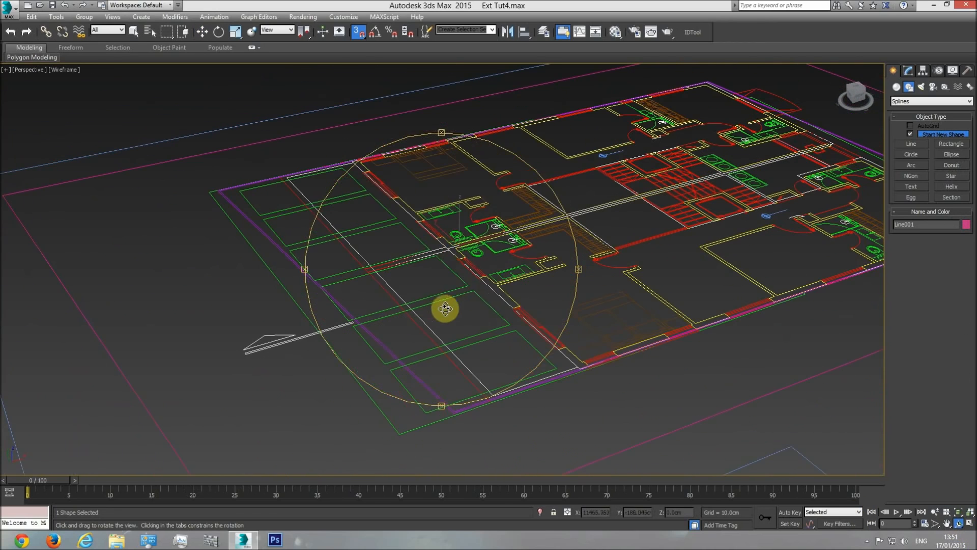
pyautogui.rightClick(446, 309)
pyautogui.rightClick(465, 231)
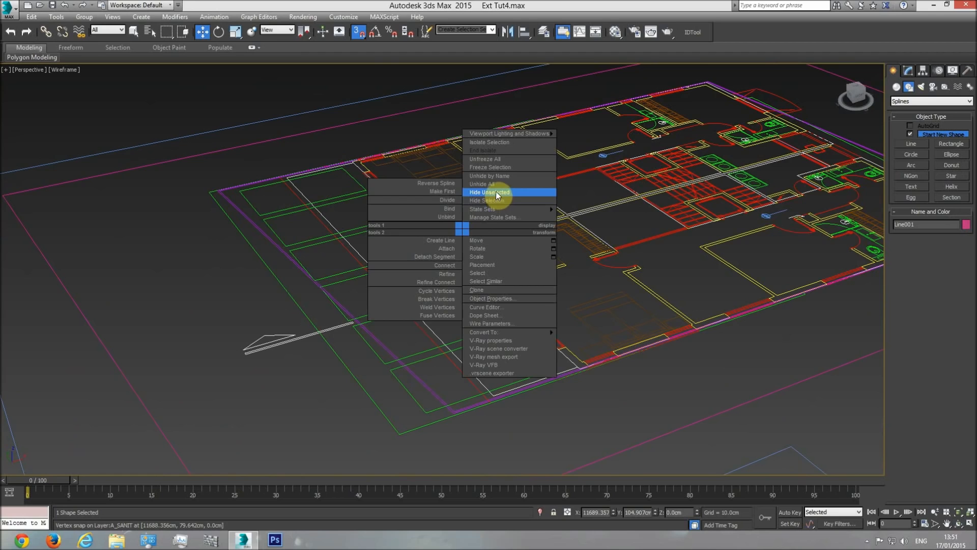
pyautogui.click(496, 184)
pyautogui.press('F3')
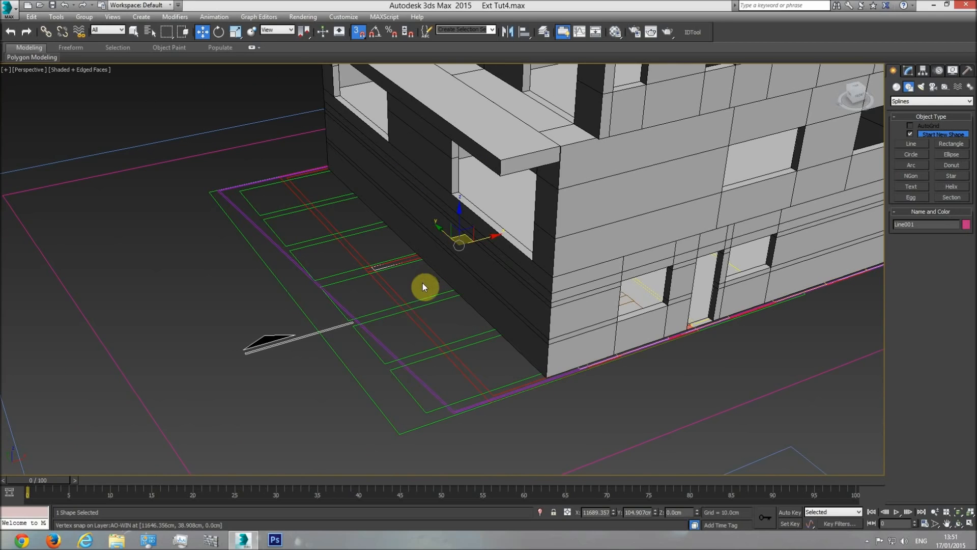
# Hide the Plan group, and rename the traced border spline as Belcony floor cover
pyautogui.click(393, 290)
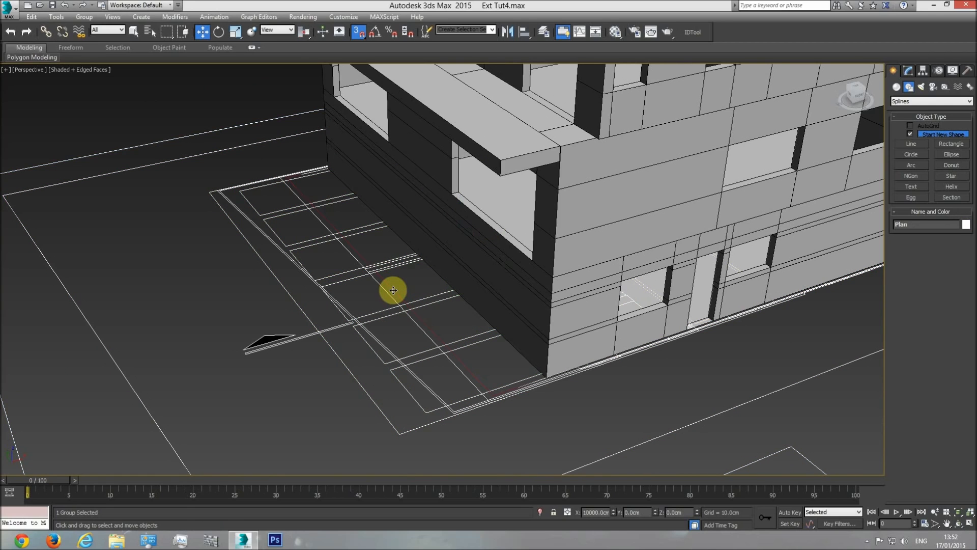
pyautogui.rightClick(393, 291)
pyautogui.click(412, 264)
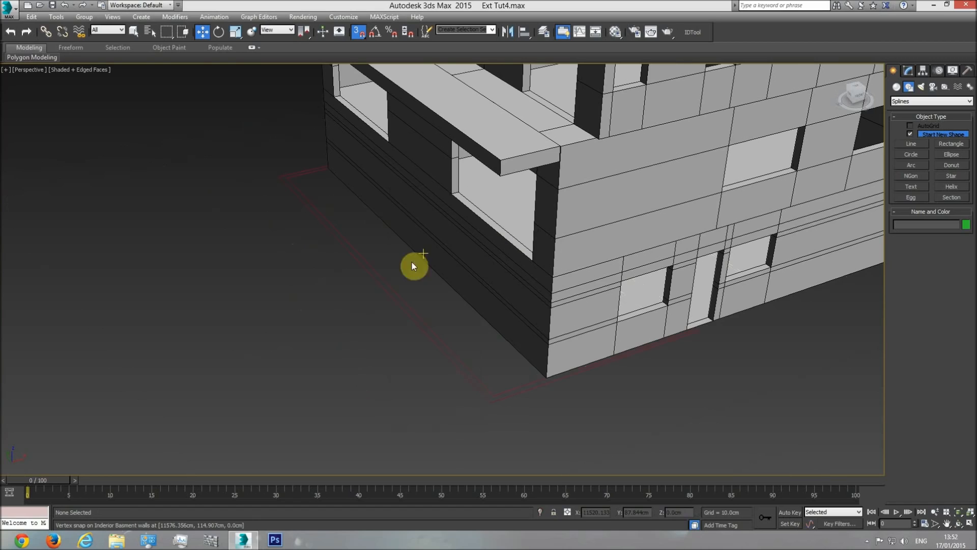
pyautogui.click(405, 306)
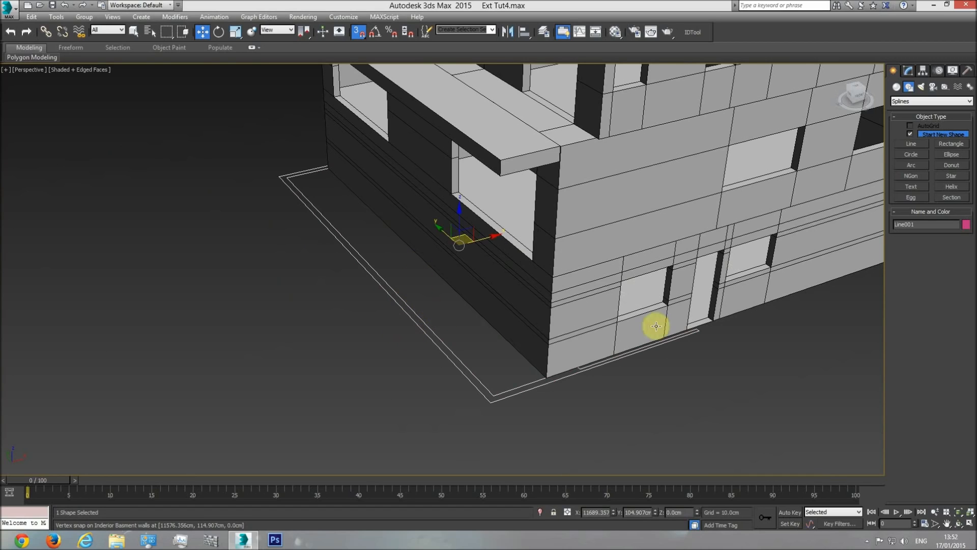
pyautogui.doubleClick(927, 225)
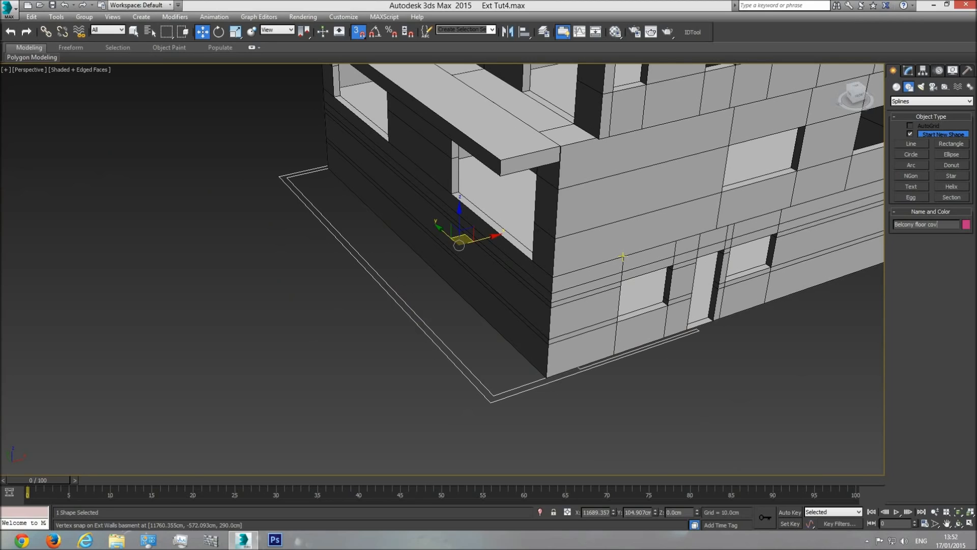
# Add a Shell modifier to the balcony floor cover with an inner amount of 53 cm
pyautogui.click(909, 70)
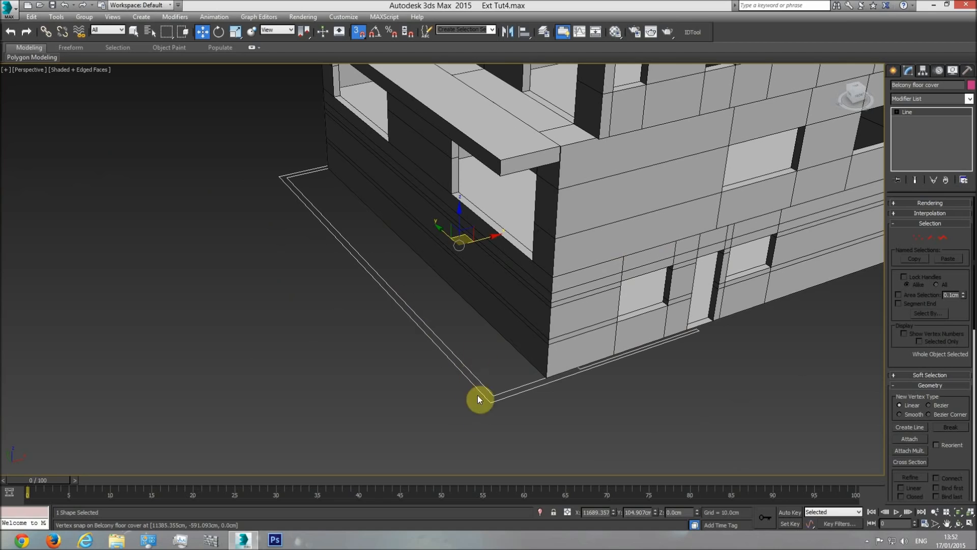
pyautogui.click(971, 100)
pyautogui.moveTo(970, 173); pyautogui.dragTo(973, 444)
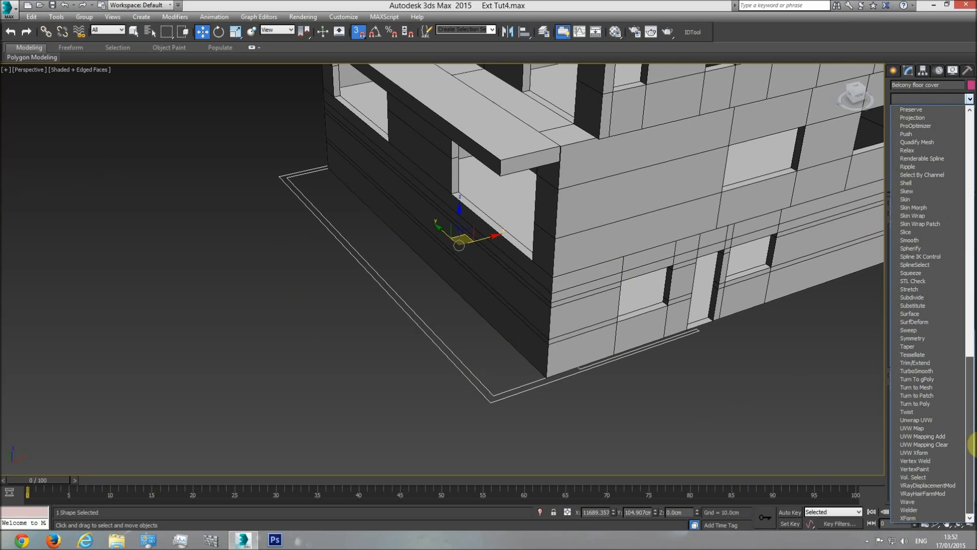
pyautogui.click(918, 185)
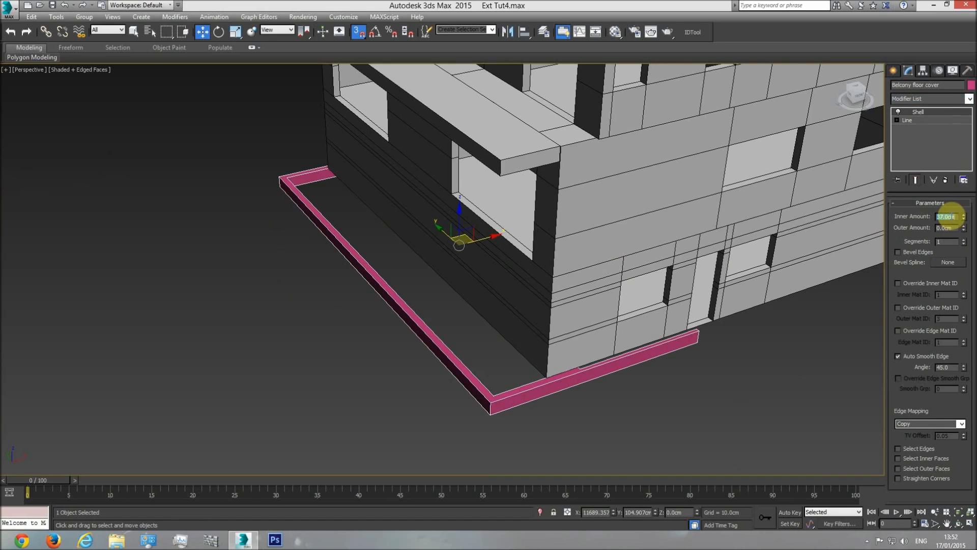
pyautogui.press('Return')
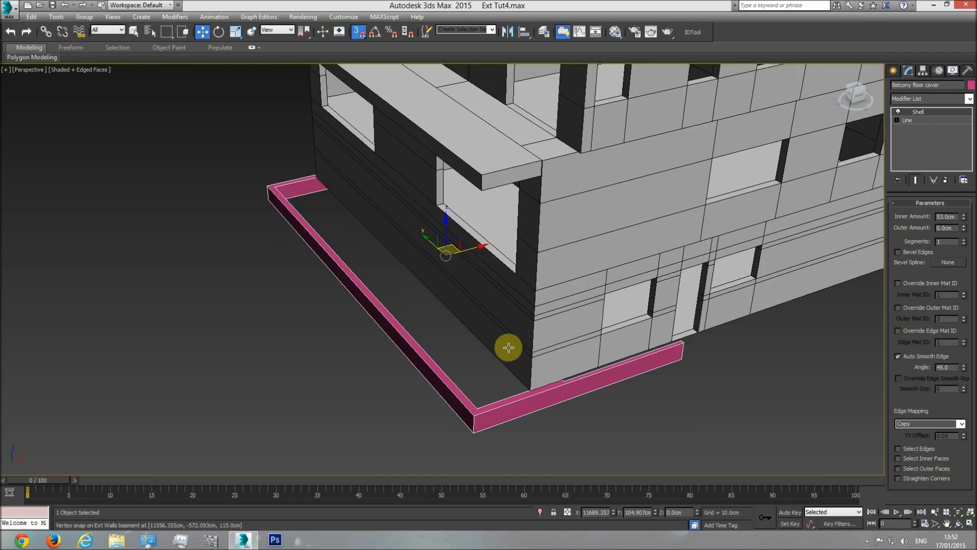
# Raise the balcony floor cover to Z 638.5 cm in the front wireframe view, snapping its underside to the floor slab's lower edge
pyautogui.press('f')
pyautogui.scroll(5, 580, 344)
pyautogui.moveTo(564, 336); pyautogui.dragTo(541, 188)
pyautogui.scroll(5, 482, 203)
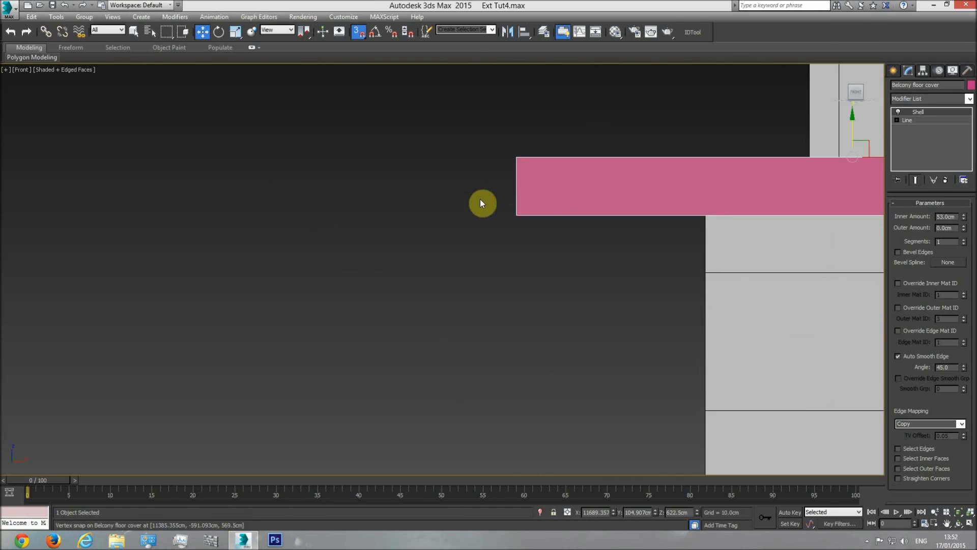
pyautogui.press('F3')
pyautogui.moveTo(514, 216); pyautogui.dragTo(534, 198)
pyautogui.moveTo(502, 239); pyautogui.dragTo(495, 287, button='middle')
pyautogui.scroll(-3, 459, 277)
# Unhide all drawings in the top view and examine the balcony floor edge on the side elevation
pyautogui.press('t')
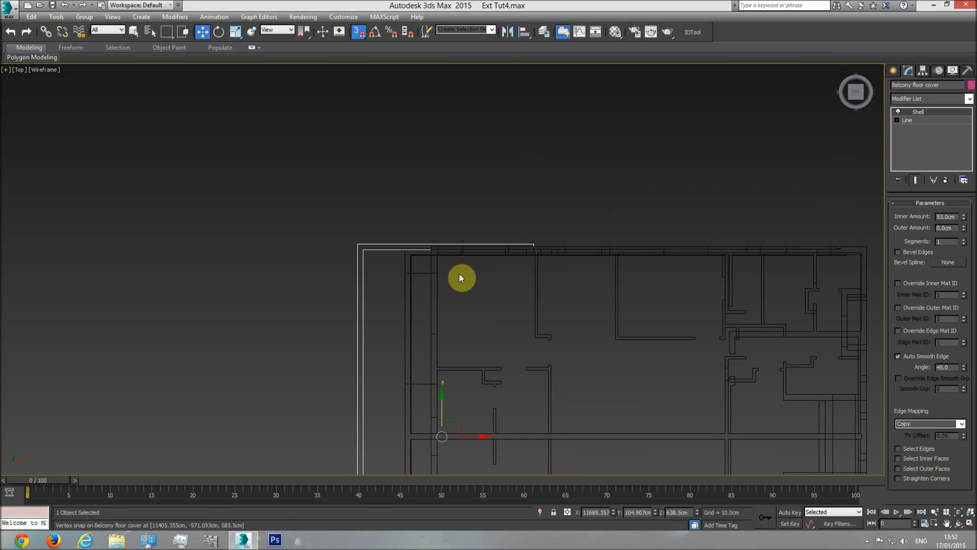
pyautogui.scroll(-3, 463, 274)
pyautogui.rightClick(466, 214)
pyautogui.click(491, 172)
pyautogui.moveTo(356, 248); pyautogui.dragTo(528, 240, button='middle')
pyautogui.scroll(-4, 529, 240)
pyautogui.moveTo(214, 265); pyautogui.dragTo(420, 271, button='middle')
pyautogui.scroll(10, 465, 289)
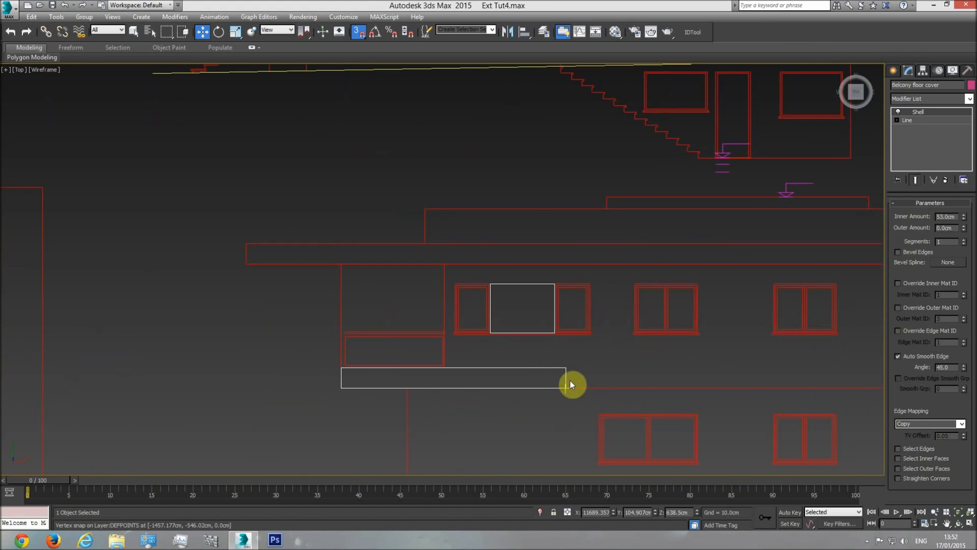
pyautogui.moveTo(572, 384)
pyautogui.mouseDown(button='middle')
pyautogui.moveTo(499, 342)
pyautogui.moveTo(342, 328)
pyautogui.mouseUp(button='middle')
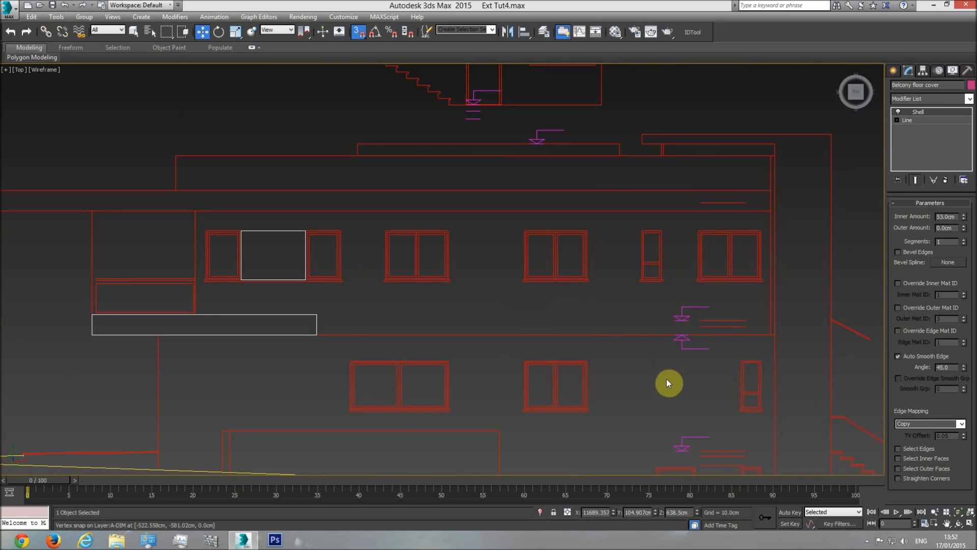
# Measure the balcony floor edge's height on the side elevation with a temporary box, and return to the floor plans
pyautogui.click(893, 71)
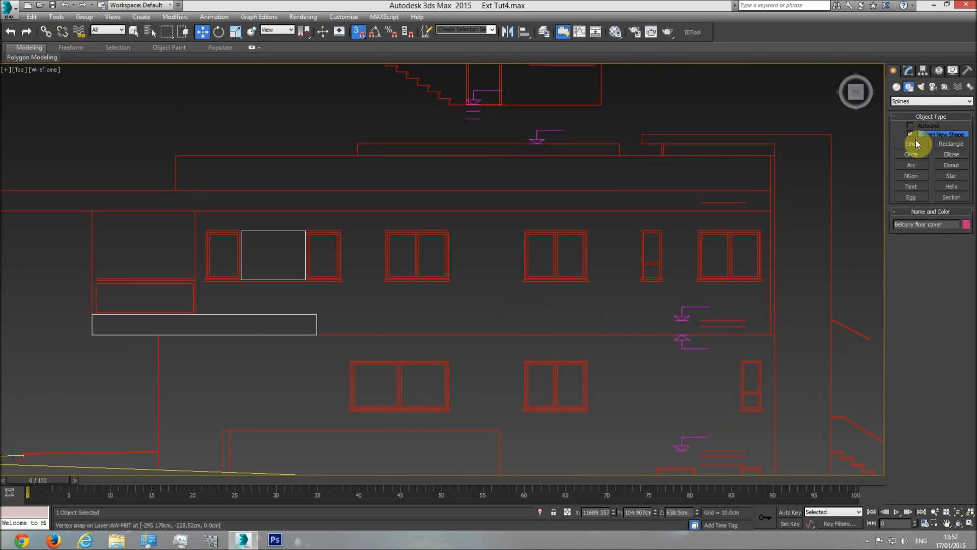
pyautogui.click(897, 87)
pyautogui.click(912, 136)
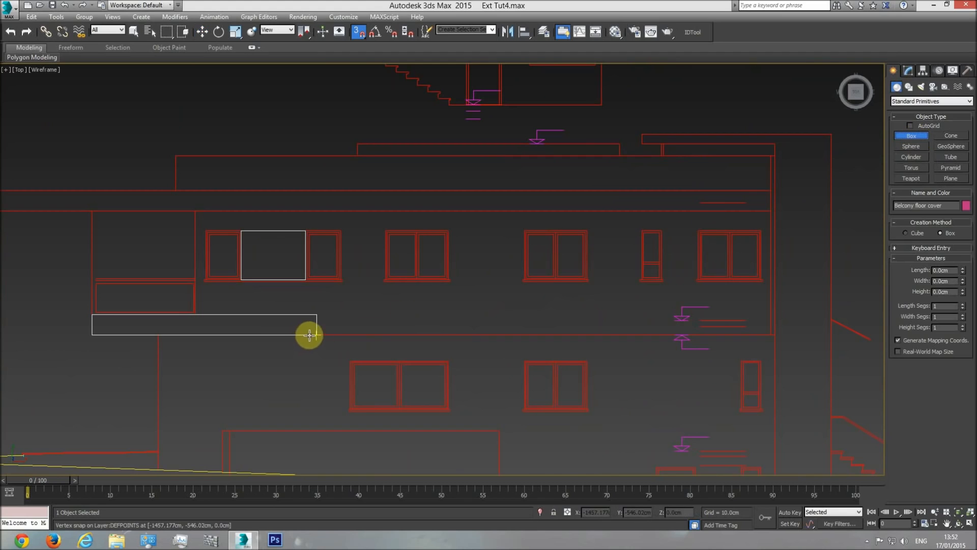
pyautogui.moveTo(315, 334); pyautogui.dragTo(313, 316)
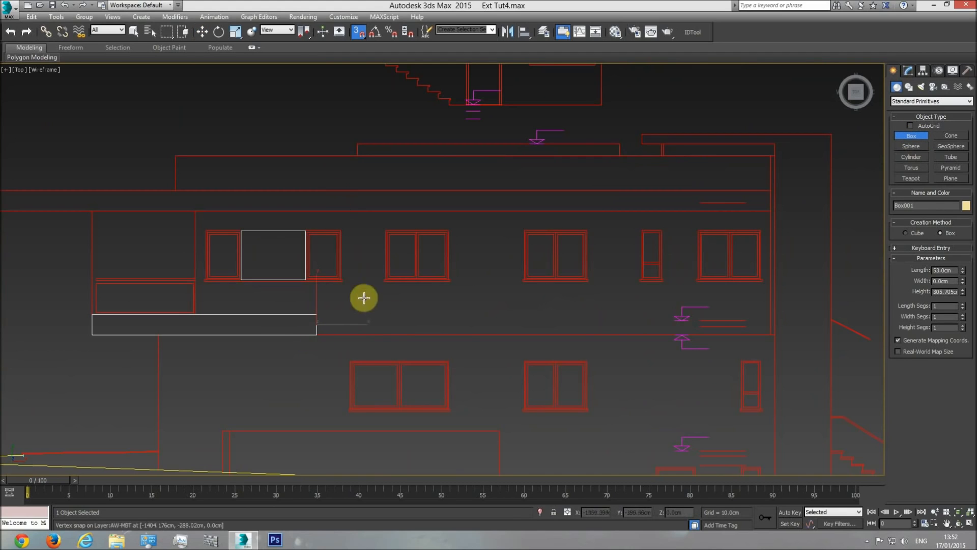
pyautogui.press('w')
pyautogui.scroll(-3, 501, 334)
pyautogui.click(449, 320)
pyautogui.scroll(-3, 510, 324)
pyautogui.moveTo(509, 324); pyautogui.dragTo(399, 323, button='middle')
pyautogui.moveTo(617, 341); pyautogui.dragTo(285, 321, button='middle')
pyautogui.scroll(-2, 285, 320)
pyautogui.moveTo(611, 320); pyautogui.dragTo(231, 320, button='middle')
pyautogui.scroll(-3, 231, 319)
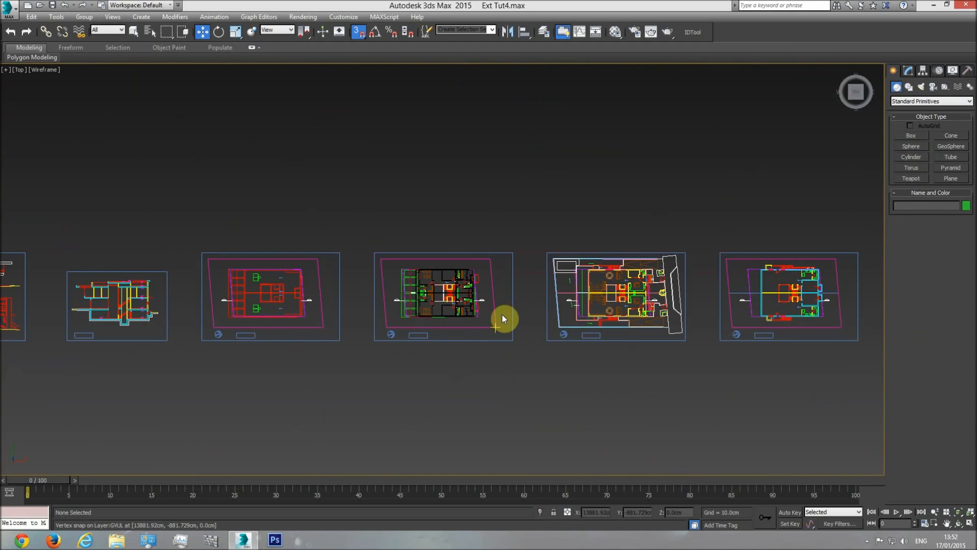
# Check the balcony floor cover against the floor slab in the front view, undoing the trial upward move
pyautogui.press('f')
pyautogui.moveTo(659, 282); pyautogui.dragTo(441, 300, button='middle')
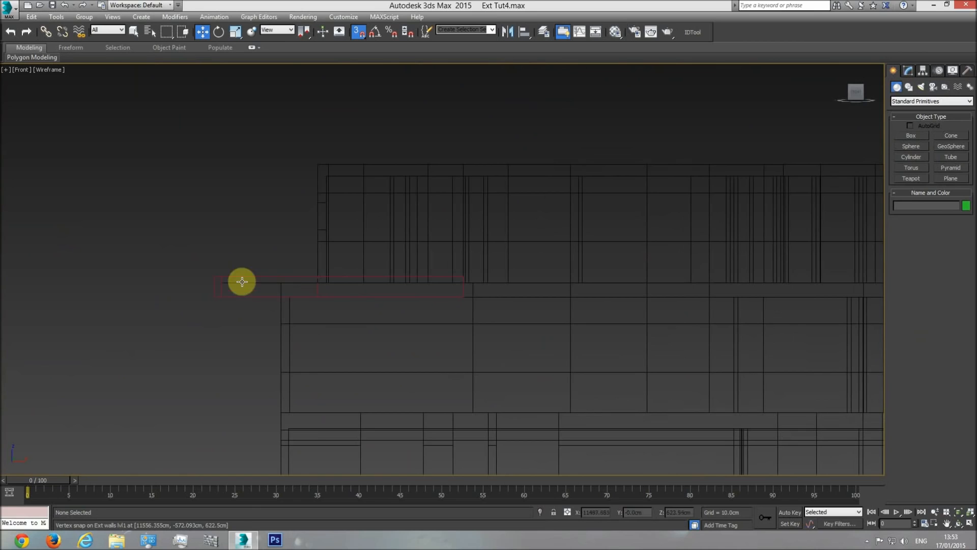
pyautogui.moveTo(260, 277); pyautogui.dragTo(377, 299, button='middle')
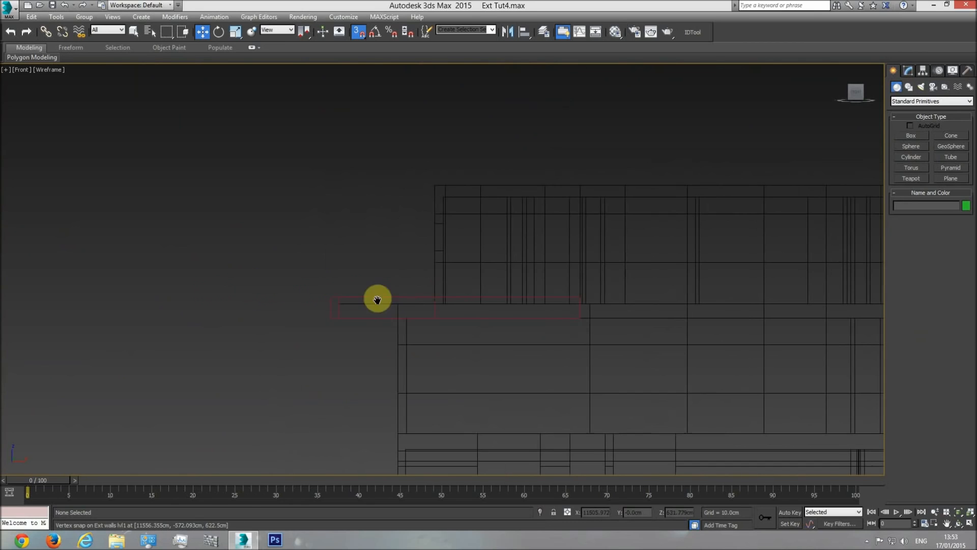
pyautogui.click(632, 318)
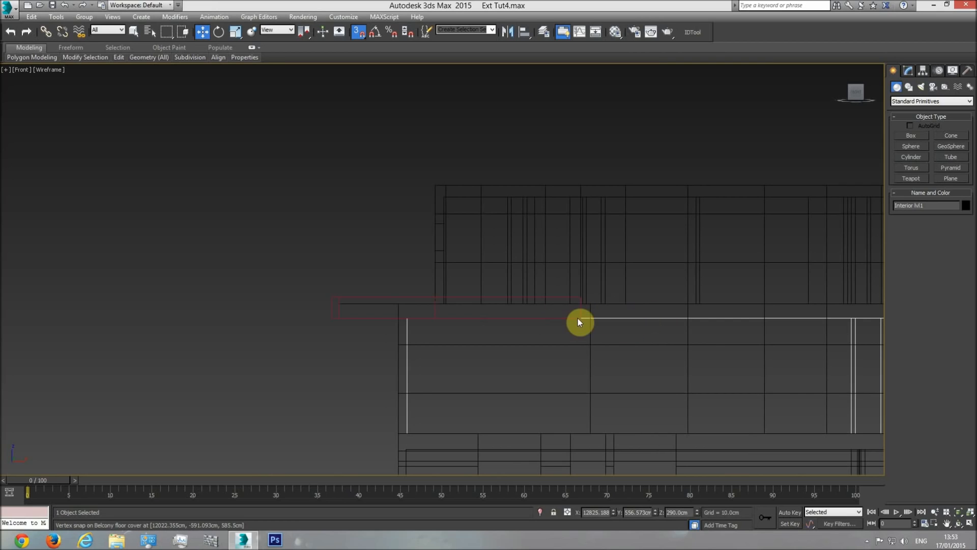
pyautogui.click(332, 301)
pyautogui.moveTo(448, 274); pyautogui.dragTo(444, 244)
pyautogui.hotkey('ctrl', 'z')
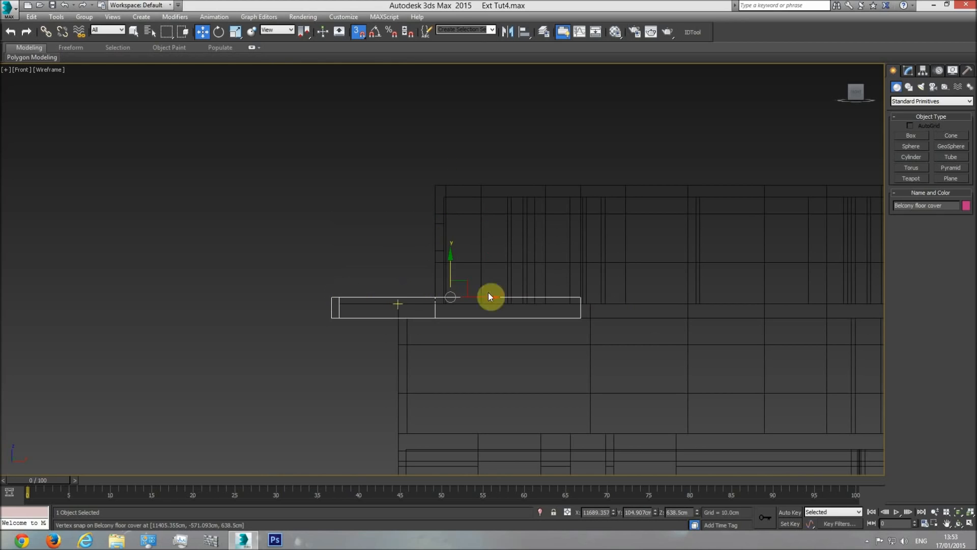
pyautogui.click(922, 71)
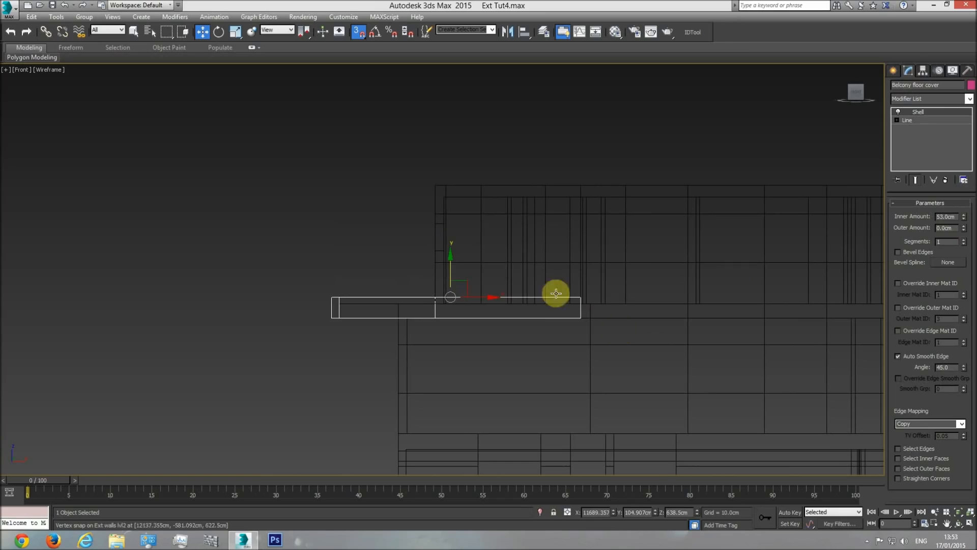
# Inspect the shaded balcony floor cover in perspective, and hide the plan drawing again in the top view
pyautogui.press('p')
pyautogui.click(959, 524)
pyautogui.press('F3')
pyautogui.moveTo(491, 321)
pyautogui.mouseDown()
pyautogui.moveTo(558, 366)
pyautogui.moveTo(640, 360)
pyautogui.moveTo(533, 362)
pyautogui.moveTo(465, 320)
pyautogui.moveTo(465, 408)
pyautogui.moveTo(482, 343)
pyautogui.moveTo(444, 345)
pyautogui.moveTo(484, 326)
pyautogui.mouseUp()
pyautogui.press('t')
pyautogui.scroll(2, 417, 301)
pyautogui.press('w')
pyautogui.rightClick(298, 264)
pyautogui.click(321, 233)
# Examine in wireframe how the balcony floor cover's upper corner meets the floor slab and exterior walls in the top view
pyautogui.scroll(3, 401, 279)
pyautogui.scroll(5, 452, 205)
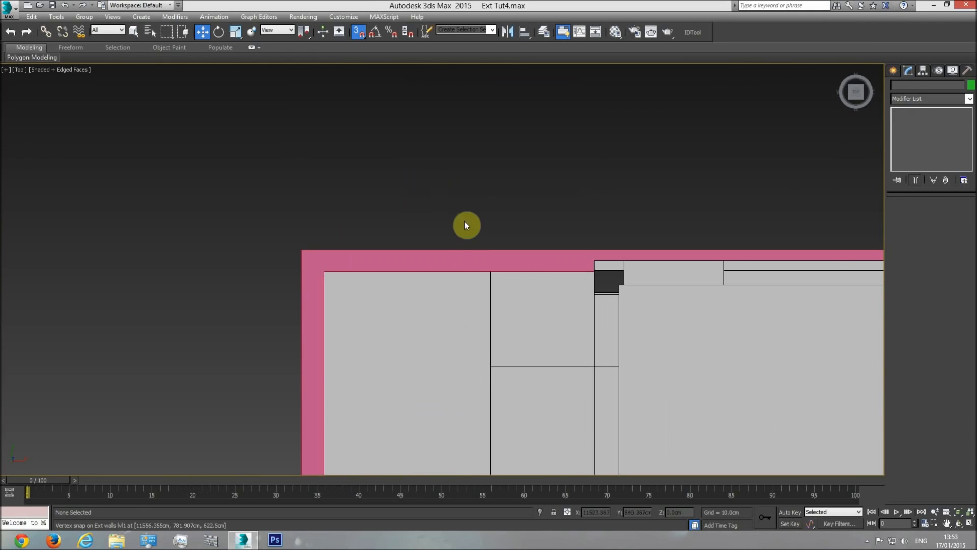
pyautogui.click(505, 261)
pyautogui.press('F3')
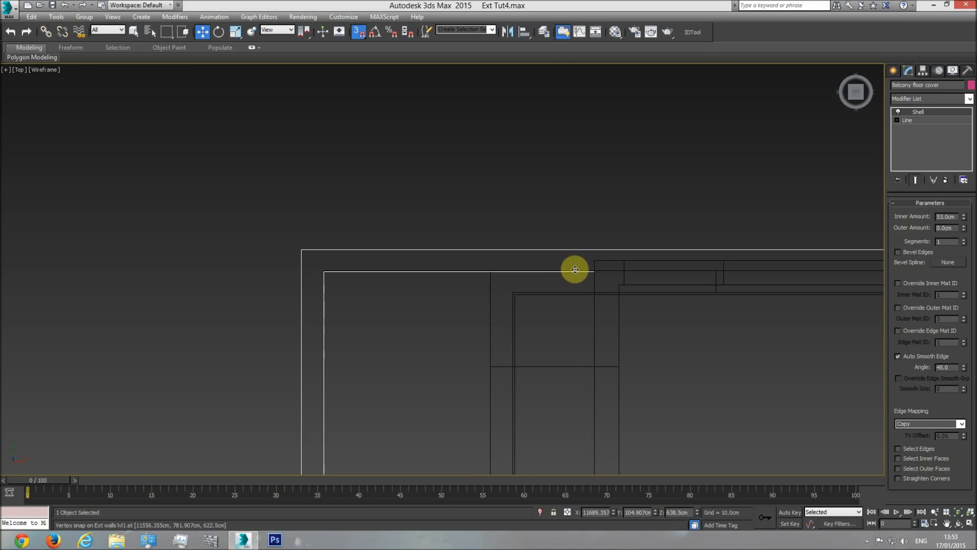
pyautogui.scroll(3, 572, 268)
pyautogui.scroll(-3, 399, 265)
pyautogui.moveTo(327, 259); pyautogui.dragTo(382, 260, button='middle')
pyautogui.scroll(1, 419, 268)
pyautogui.scroll(-2, 417, 270)
pyautogui.scroll(4, 399, 258)
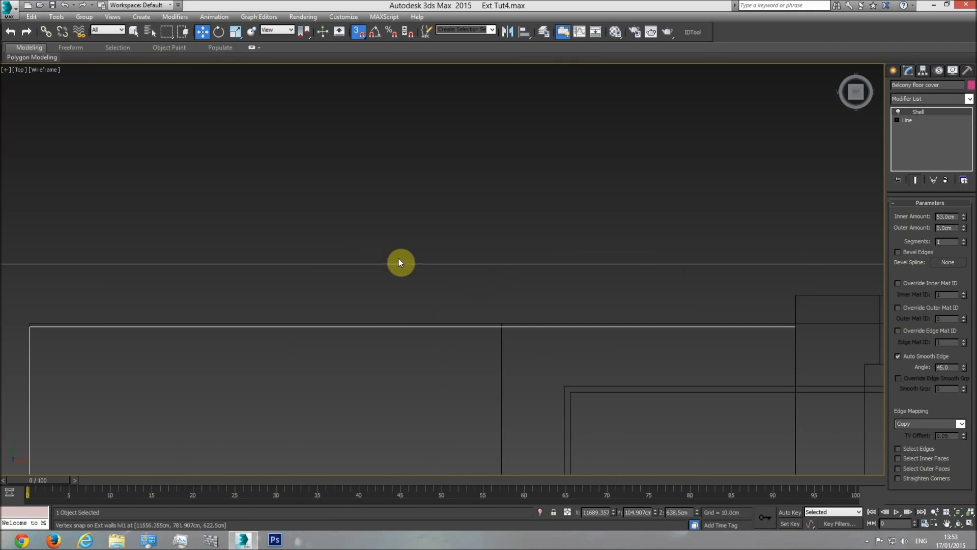
pyautogui.moveTo(187, 319); pyautogui.dragTo(297, 318, button='middle')
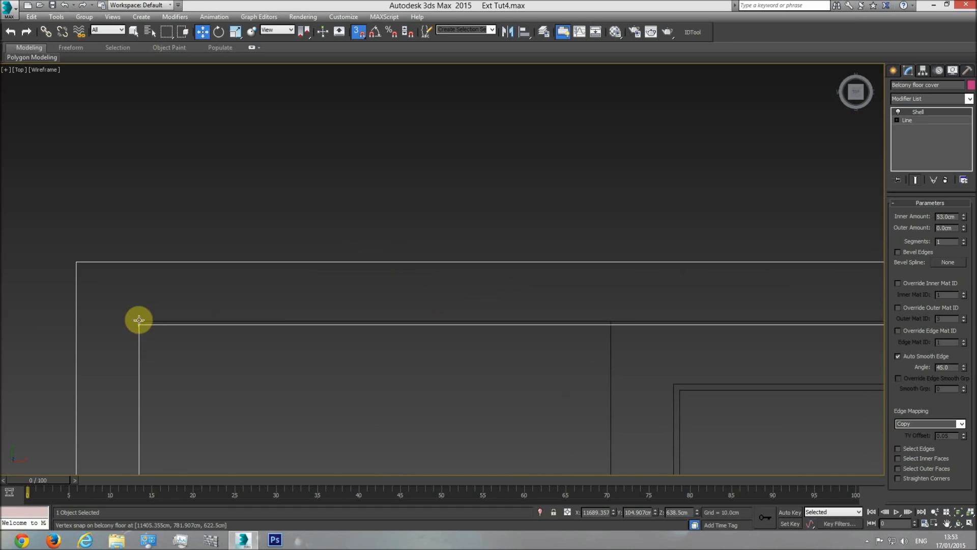
pyautogui.moveTo(522, 317); pyautogui.dragTo(114, 315, button='middle')
pyautogui.scroll(-3, 450, 318)
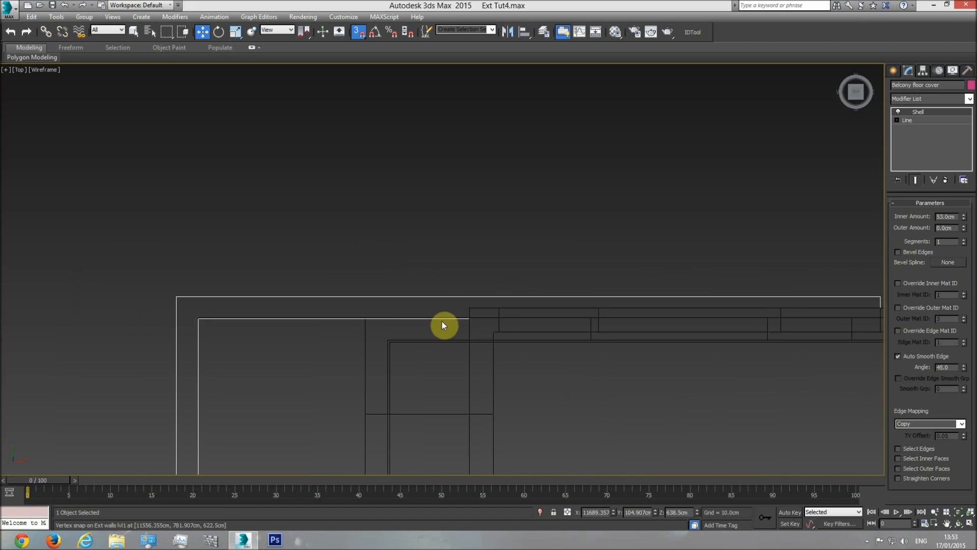
# Select the balcony floor in the shaded top view and compare its lower and upper ends with the pink cover
pyautogui.press('F3')
pyautogui.moveTo(443, 315); pyautogui.dragTo(534, 280, button='middle')
pyautogui.scroll(-2, 537, 279)
pyautogui.moveTo(515, 362)
pyautogui.mouseDown(button='middle')
pyautogui.moveTo(510, 159)
pyautogui.moveTo(496, 166)
pyautogui.mouseUp(button='middle')
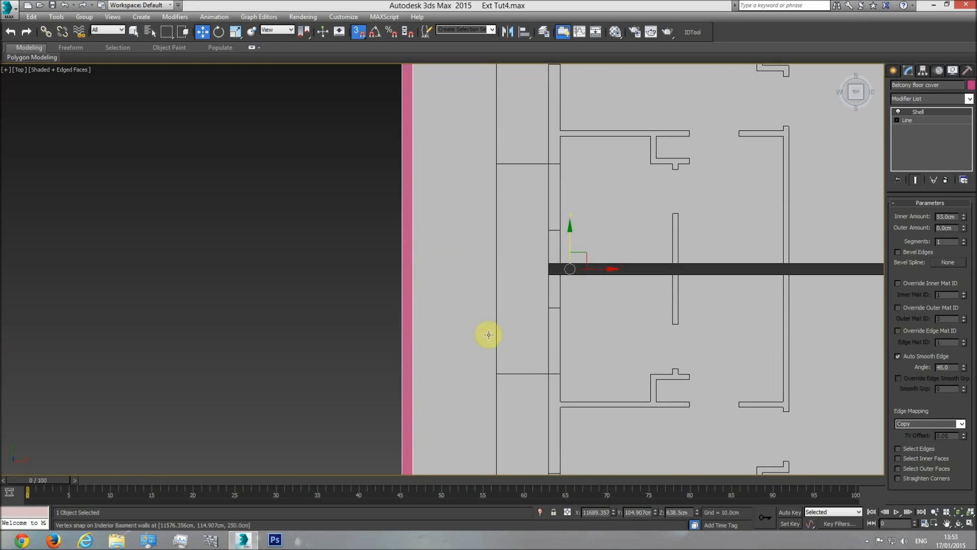
pyautogui.moveTo(486, 443); pyautogui.dragTo(485, 258, button='middle')
pyautogui.moveTo(497, 451); pyautogui.dragTo(473, 371, button='middle')
pyautogui.scroll(5, 473, 370)
pyautogui.click(479, 357)
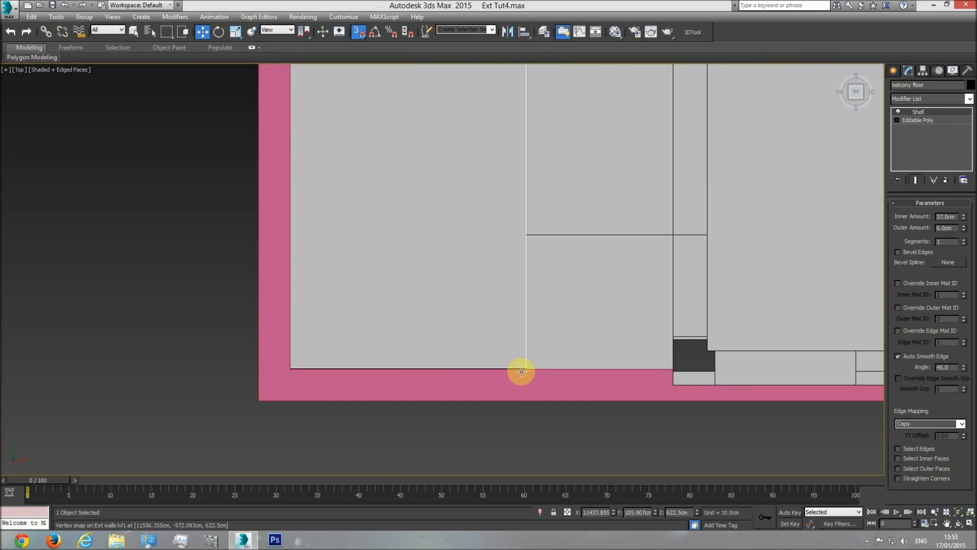
pyautogui.scroll(5, 522, 371)
pyautogui.moveTo(509, 305); pyautogui.dragTo(502, 386, button='middle')
pyautogui.scroll(-7, 499, 366)
pyautogui.moveTo(478, 127); pyautogui.dragTo(478, 459, button='middle')
pyautogui.moveTo(488, 90); pyautogui.dragTo(492, 397, button='middle')
pyautogui.moveTo(480, 220); pyautogui.dragTo(486, 491, button='middle')
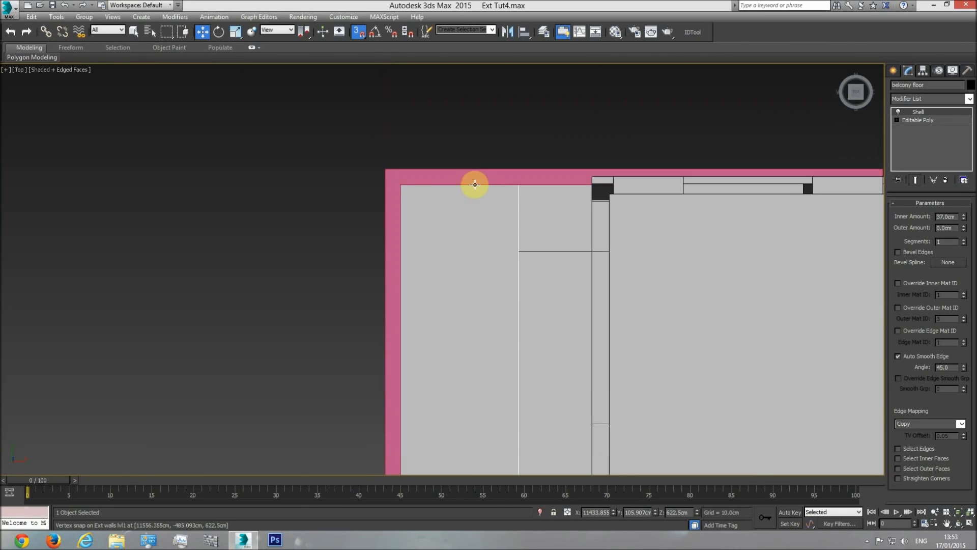
# Check the balcony floor's edges against the cover's inner outline at both ends in the wireframe top view
pyautogui.scroll(5, 478, 186)
pyautogui.press('F3')
pyautogui.scroll(-5, 326, 154)
pyautogui.moveTo(379, 351); pyautogui.dragTo(362, 101, button='middle')
pyautogui.moveTo(315, 285); pyautogui.dragTo(318, 336)
pyautogui.moveTo(341, 101); pyautogui.dragTo(364, 367, button='middle')
pyautogui.scroll(5, 325, 297)
pyautogui.scroll(3, 323, 297)
pyautogui.moveTo(313, 279); pyautogui.dragTo(358, 122)
pyautogui.moveTo(357, 122); pyautogui.dragTo(371, 317, button='middle')
pyautogui.moveTo(371, 316); pyautogui.dragTo(343, 178)
pyautogui.scroll(-8, 451, 265)
pyautogui.moveTo(476, 345); pyautogui.dragTo(458, 117, button='middle')
pyautogui.scroll(9, 453, 407)
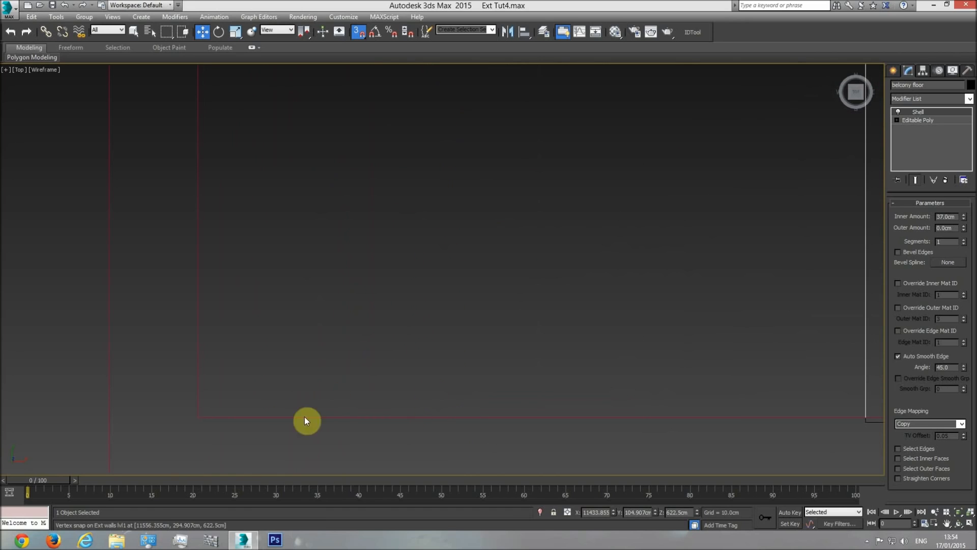
pyautogui.scroll(-3, 475, 327)
# Select the Ext walls lvl1 object and compare its corners with the balcony floor cover at both ends
pyautogui.click(564, 351)
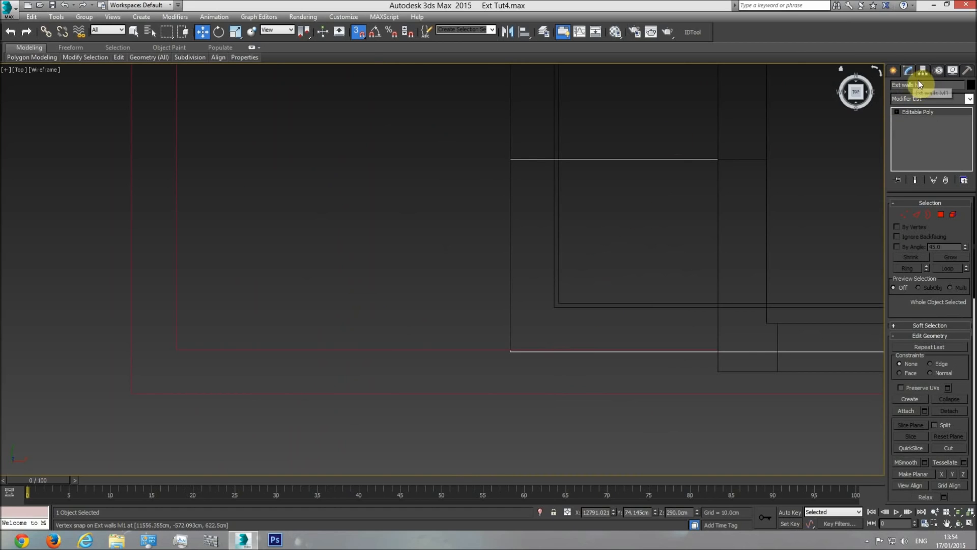
pyautogui.scroll(-3, 652, 254)
pyautogui.scroll(-2, 608, 433)
pyautogui.scroll(-2, 607, 435)
pyautogui.moveTo(593, 146); pyautogui.dragTo(593, 215, button='middle')
pyautogui.scroll(7, 599, 215)
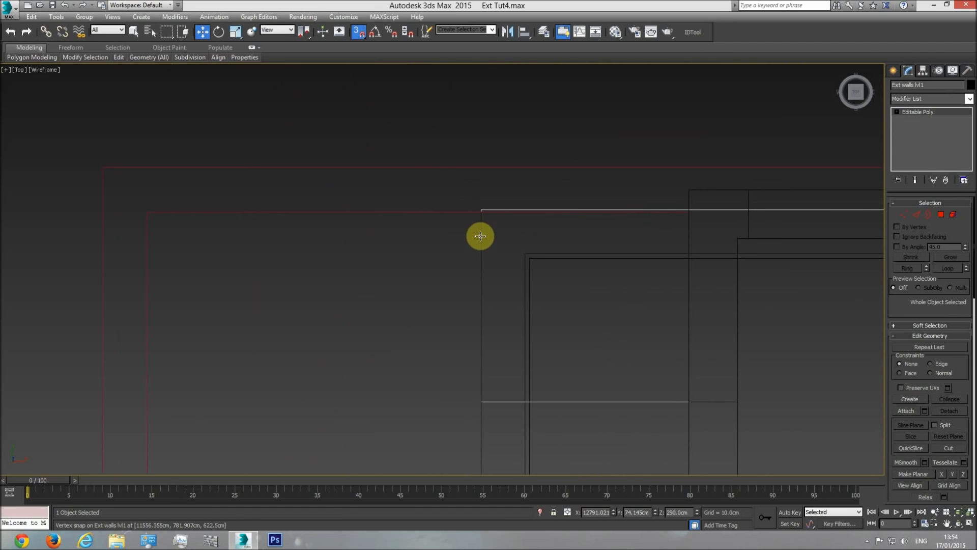
# Select the balcony floor cover in a shaded, orbited perspective view and set its object colour to black
pyautogui.press('p')
pyautogui.click(962, 512)
pyautogui.click(959, 524)
pyautogui.moveTo(577, 346)
pyautogui.mouseDown()
pyautogui.moveTo(506, 290)
pyautogui.moveTo(425, 311)
pyautogui.moveTo(452, 349)
pyautogui.moveTo(431, 220)
pyautogui.moveTo(447, 192)
pyautogui.moveTo(428, 232)
pyautogui.moveTo(404, 218)
pyautogui.moveTo(377, 181)
pyautogui.moveTo(375, 137)
pyautogui.moveTo(384, 197)
pyautogui.moveTo(409, 239)
pyautogui.moveTo(438, 249)
pyautogui.moveTo(451, 183)
pyautogui.moveTo(458, 284)
pyautogui.moveTo(485, 296)
pyautogui.moveTo(456, 306)
pyautogui.moveTo(429, 279)
pyautogui.moveTo(437, 262)
pyautogui.moveTo(476, 251)
pyautogui.moveTo(463, 343)
pyautogui.moveTo(439, 356)
pyautogui.moveTo(432, 246)
pyautogui.moveTo(429, 297)
pyautogui.moveTo(434, 270)
pyautogui.mouseUp()
pyautogui.press('F3')
pyautogui.press('w')
pyautogui.click(446, 352)
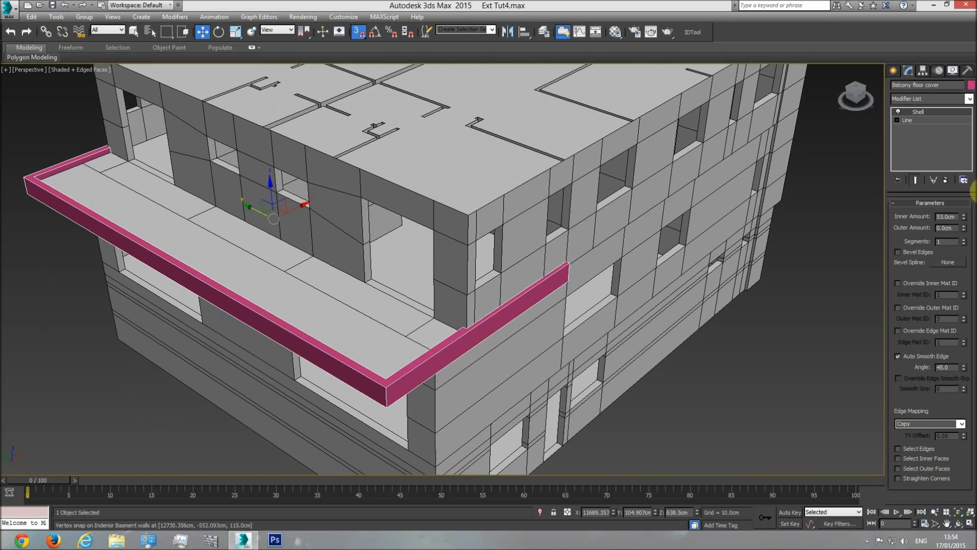
pyautogui.click(972, 85)
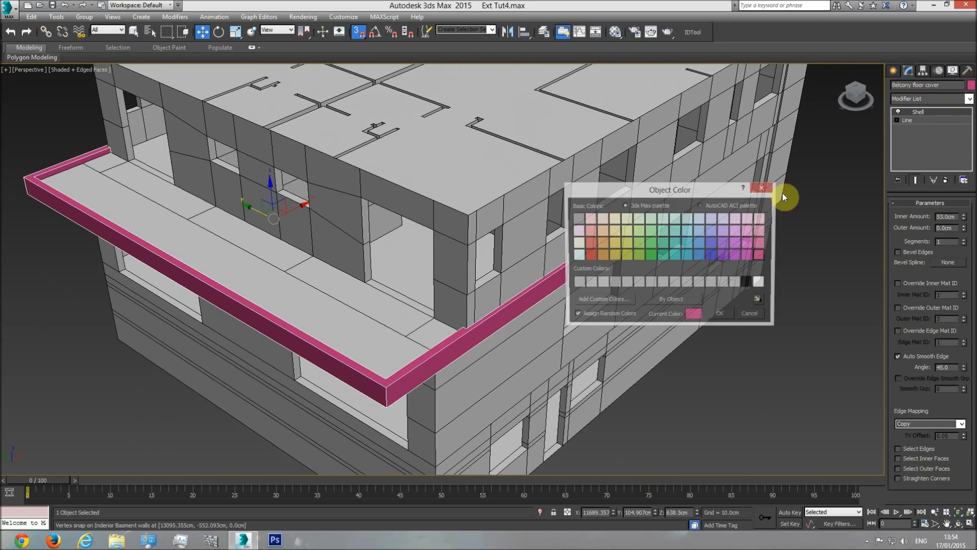
pyautogui.click(727, 317)
# Assign the base material to the balcony floor cover and deselect it
pyautogui.click(615, 33)
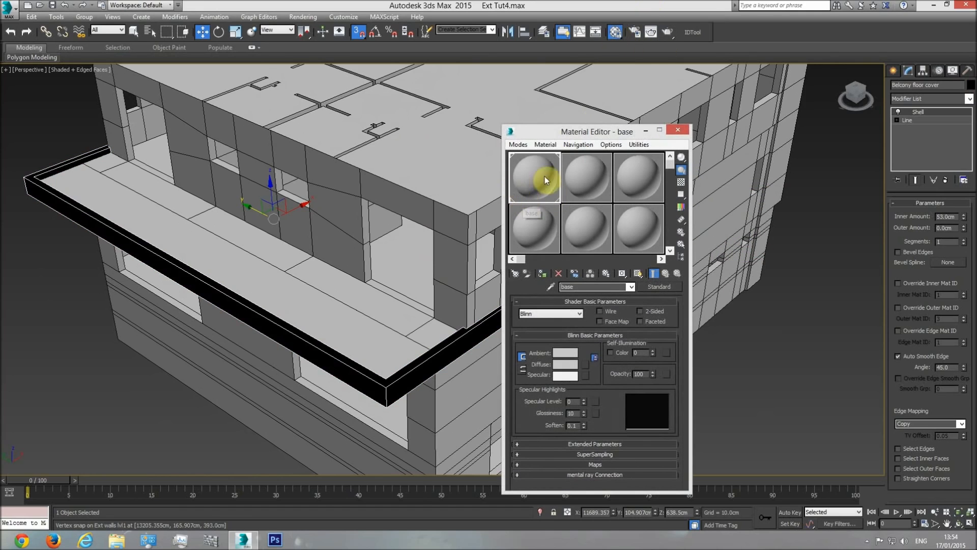
pyautogui.click(545, 274)
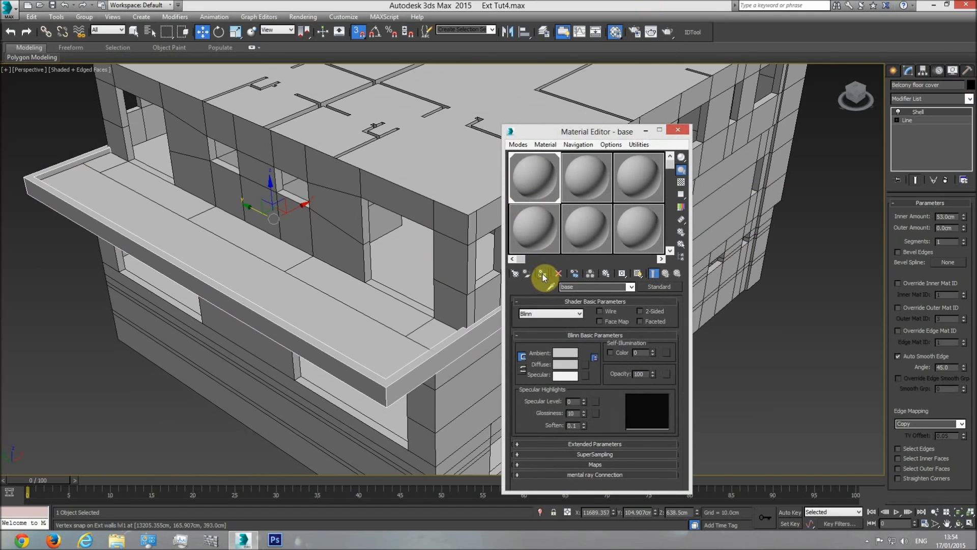
pyautogui.click(678, 130)
pyautogui.click(135, 31)
pyautogui.click(78, 381)
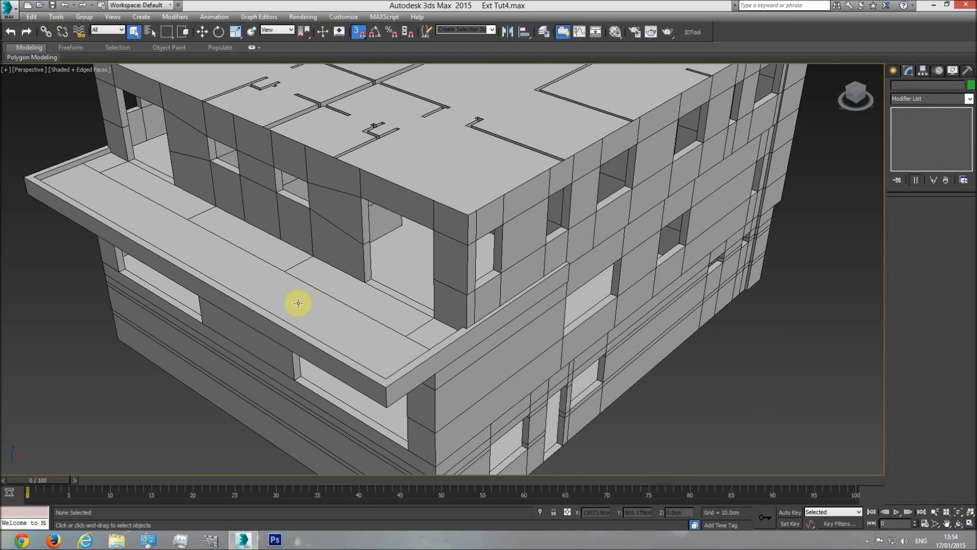
# Unhide all hidden drawings after viewing the whole house from the side, and switch to the top view
pyautogui.keyDown('alt'); pyautogui.moveTo(295, 305); pyautogui.dragTo(339, 333, button='middle'); pyautogui.keyUp('alt')
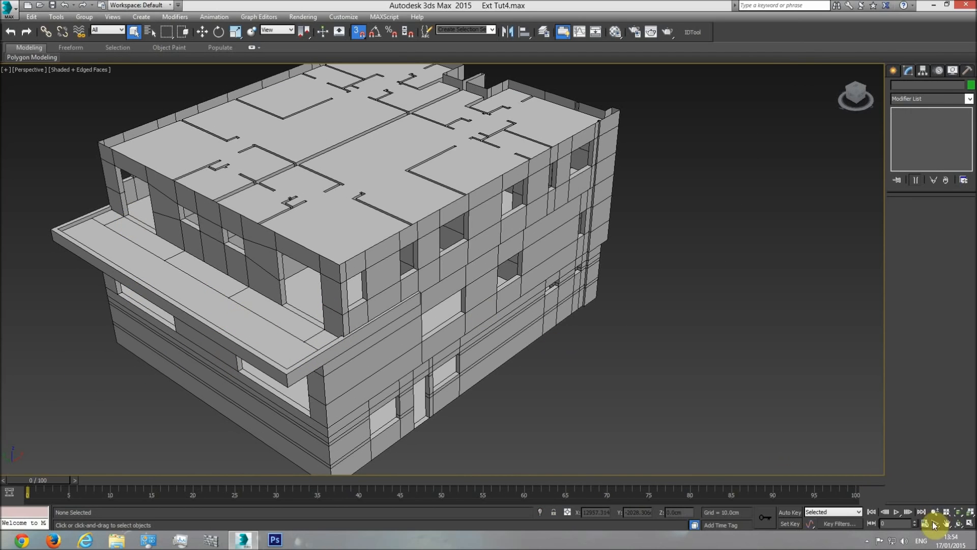
pyautogui.click(960, 524)
pyautogui.moveTo(465, 312); pyautogui.dragTo(537, 316)
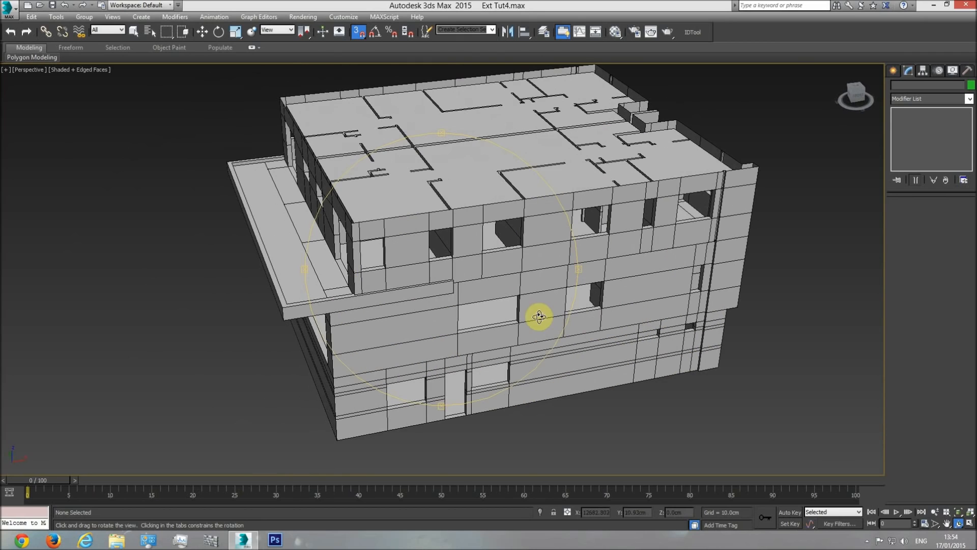
pyautogui.rightClick(464, 153)
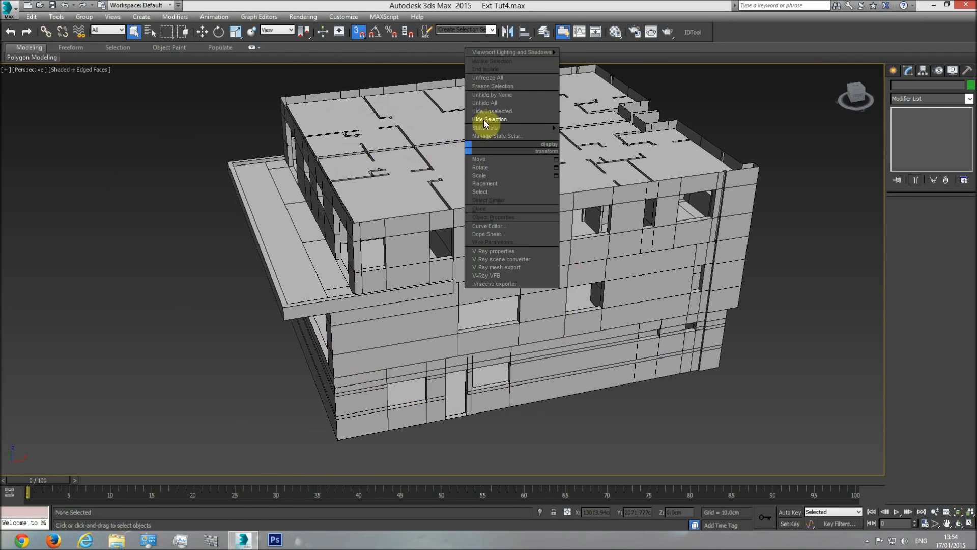
pyautogui.click(491, 104)
pyautogui.press('t')
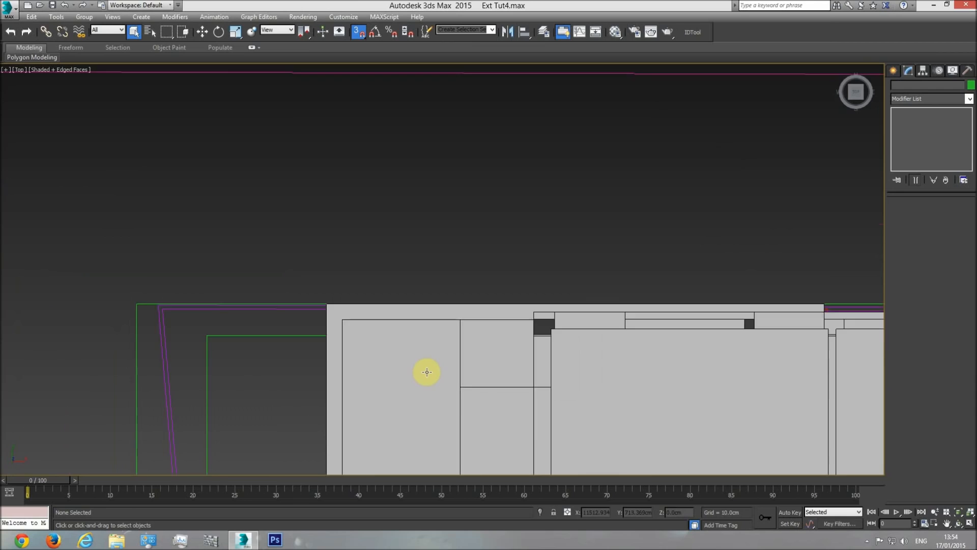
# Examine the roof plan beside the modelled floor plan, including its outer walls, corners and balcony-side beams
pyautogui.scroll(-5, 481, 274)
pyautogui.moveTo(481, 273); pyautogui.dragTo(399, 296, button='middle')
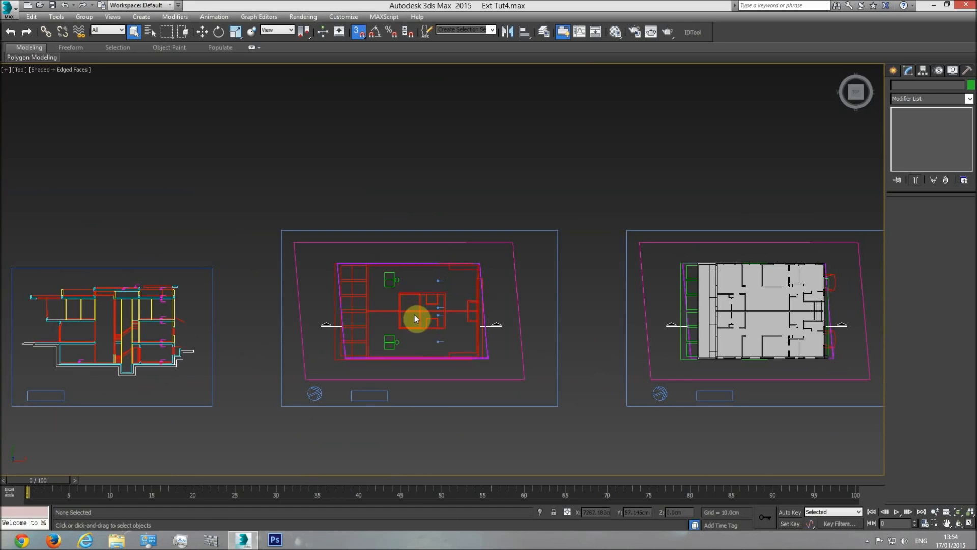
pyautogui.scroll(5, 357, 278)
pyautogui.moveTo(496, 394); pyautogui.dragTo(295, 328, button='middle')
pyautogui.scroll(-2, 322, 355)
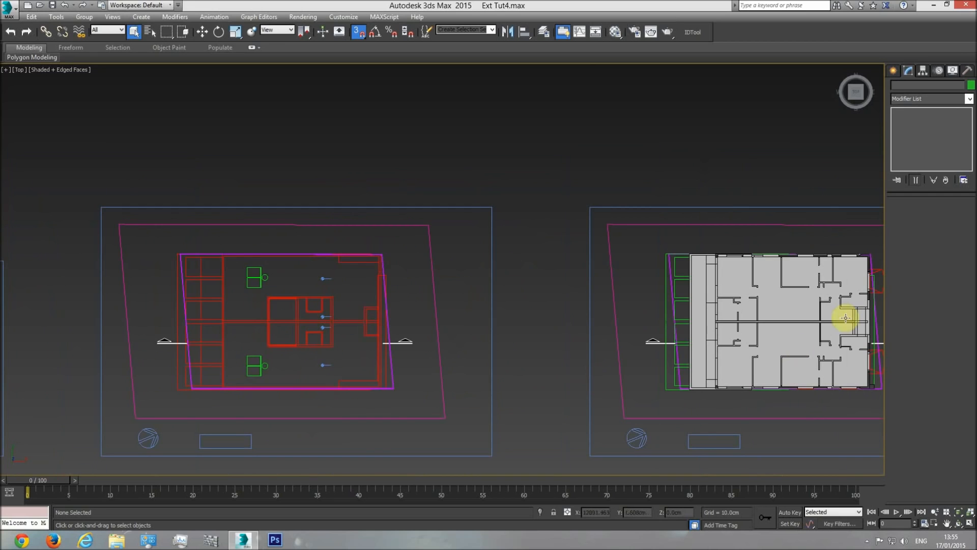
pyautogui.moveTo(211, 341); pyautogui.dragTo(312, 283, button='middle')
pyautogui.moveTo(286, 209); pyautogui.dragTo(306, 242, button='middle')
pyautogui.scroll(5, 306, 241)
pyautogui.moveTo(323, 381); pyautogui.dragTo(303, 23, button='middle')
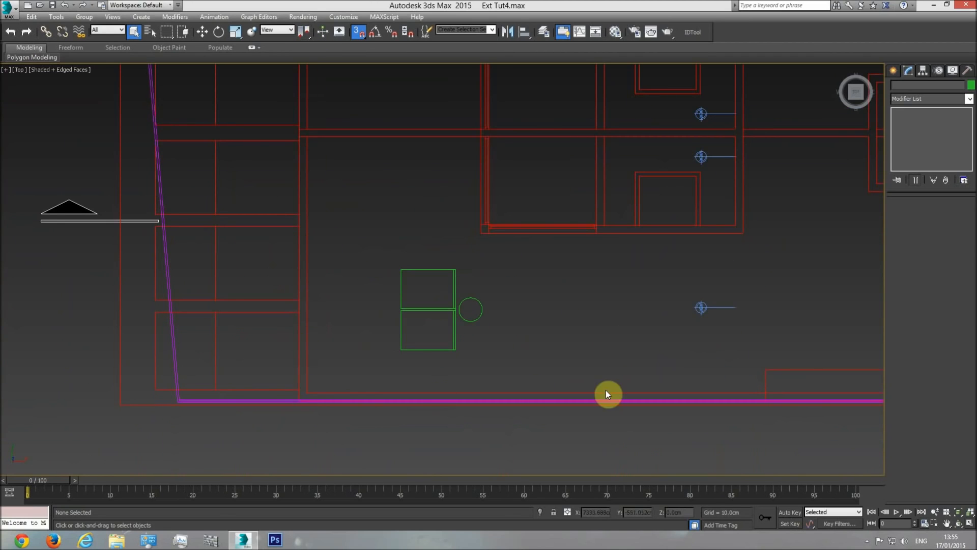
pyautogui.scroll(-3, 607, 393)
# Draw a vertex-snapped line on the roof plan along the outer face of the balcony-side wall, from the upper to the lower corner
pyautogui.click(898, 68)
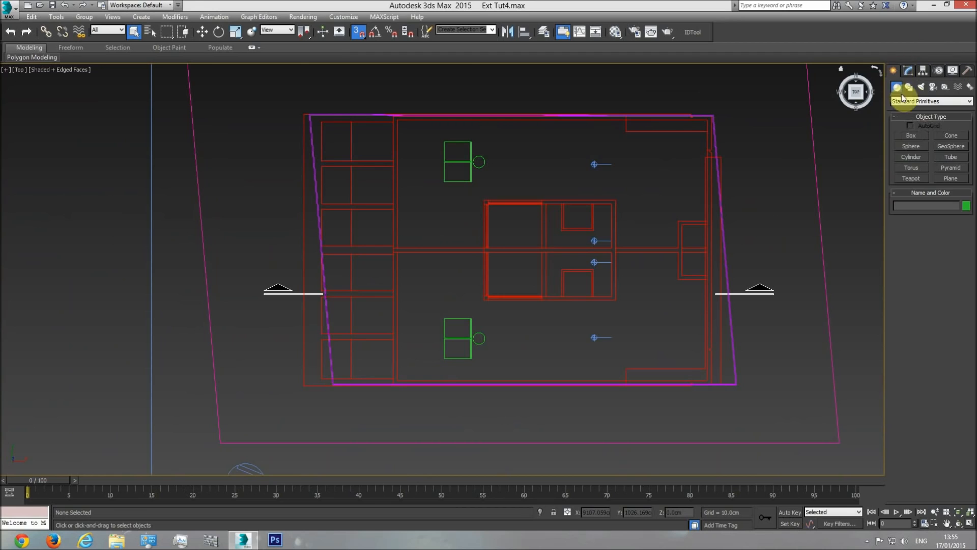
pyautogui.click(909, 87)
pyautogui.click(911, 144)
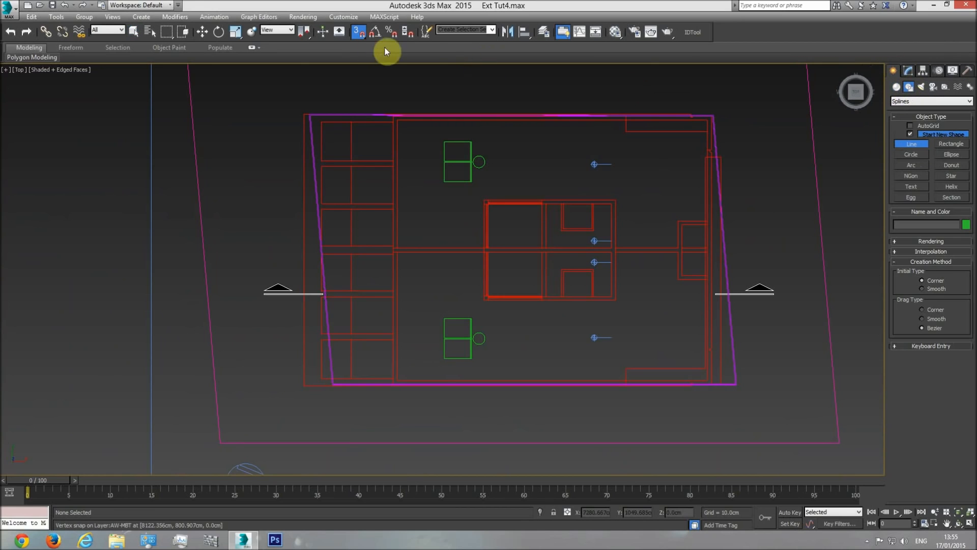
pyautogui.click(359, 33)
pyautogui.scroll(6, 388, 188)
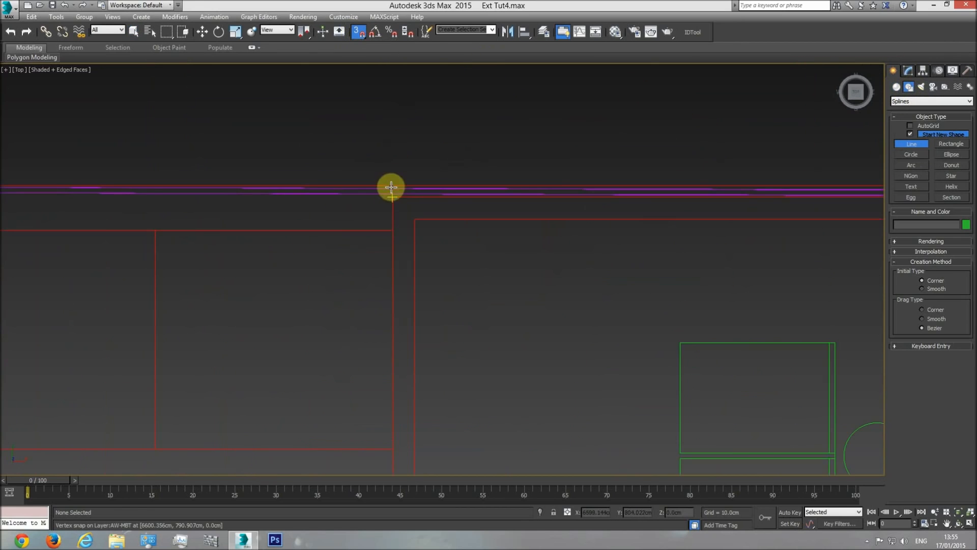
pyautogui.click(394, 200)
pyautogui.scroll(-3, 430, 345)
pyautogui.moveTo(430, 345); pyautogui.dragTo(420, 210, button='middle')
pyautogui.moveTo(402, 427); pyautogui.dragTo(384, 194, button='middle')
pyautogui.moveTo(387, 349); pyautogui.dragTo(376, 156, button='middle')
pyautogui.moveTo(387, 355); pyautogui.dragTo(356, 105, button='middle')
pyautogui.moveTo(349, 399); pyautogui.dragTo(347, 150, button='middle')
pyautogui.scroll(3, 336, 293)
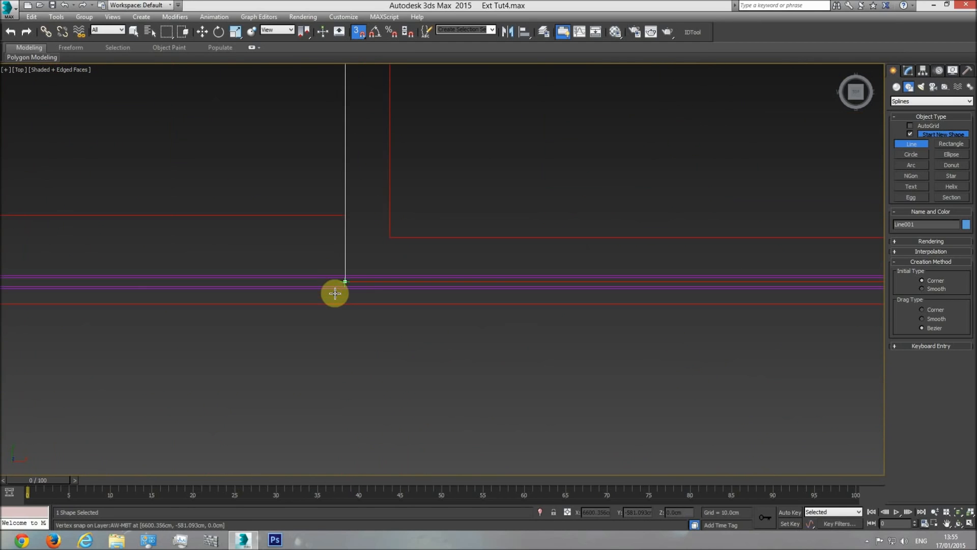
pyautogui.click(343, 286)
# Continue the line along the roof plan's lower long wall to the outer corner at the far end
pyautogui.moveTo(558, 272); pyautogui.dragTo(301, 286, button='middle')
pyautogui.scroll(-6, 301, 286)
pyautogui.moveTo(619, 297); pyautogui.dragTo(373, 304, button='middle')
pyautogui.scroll(3, 445, 296)
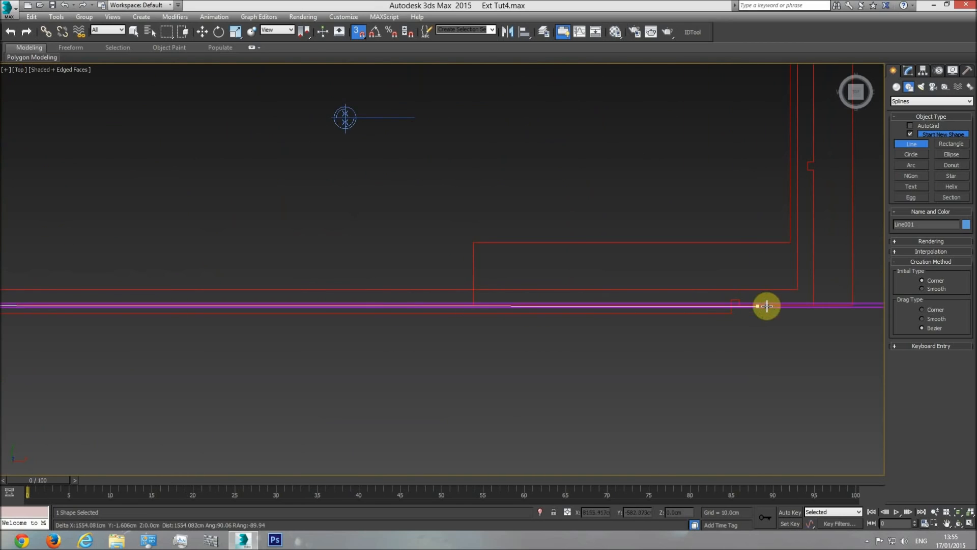
pyautogui.scroll(-3, 820, 303)
pyautogui.moveTo(666, 342); pyautogui.dragTo(643, 309, button='middle')
pyautogui.scroll(3, 622, 307)
pyautogui.scroll(2, 622, 307)
pyautogui.click(630, 332)
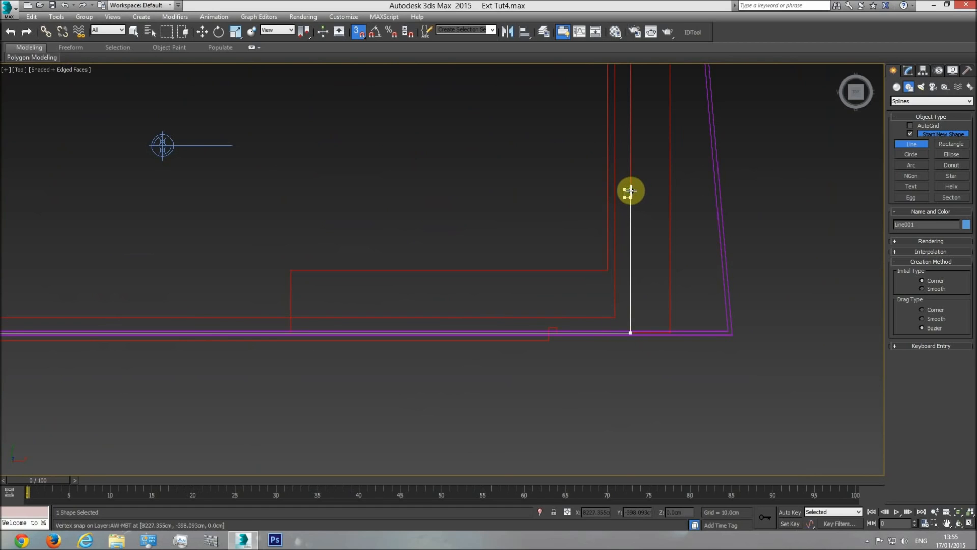
# Trace the small notch in the far end wall near the lower corner with snapped line points
pyautogui.moveTo(636, 166); pyautogui.dragTo(632, 289, button='middle')
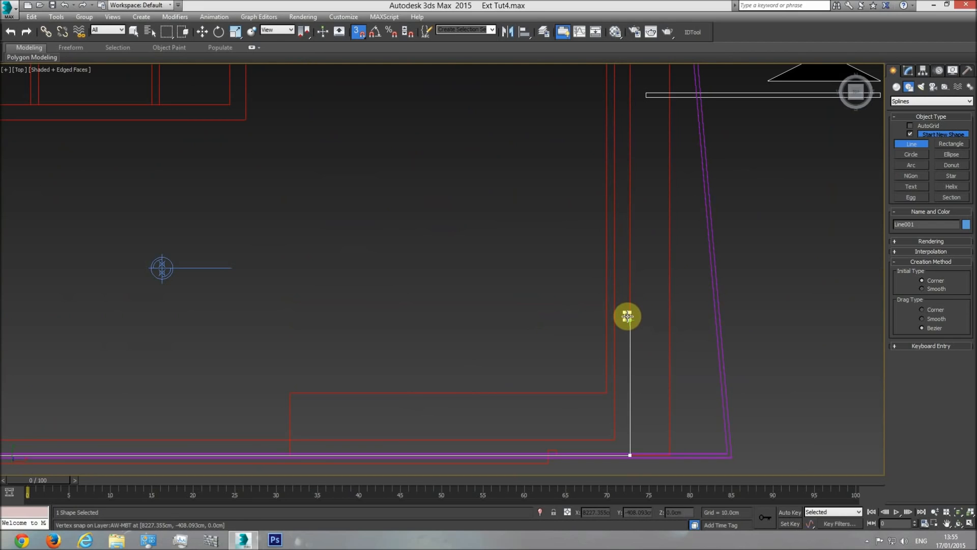
pyautogui.click(626, 313)
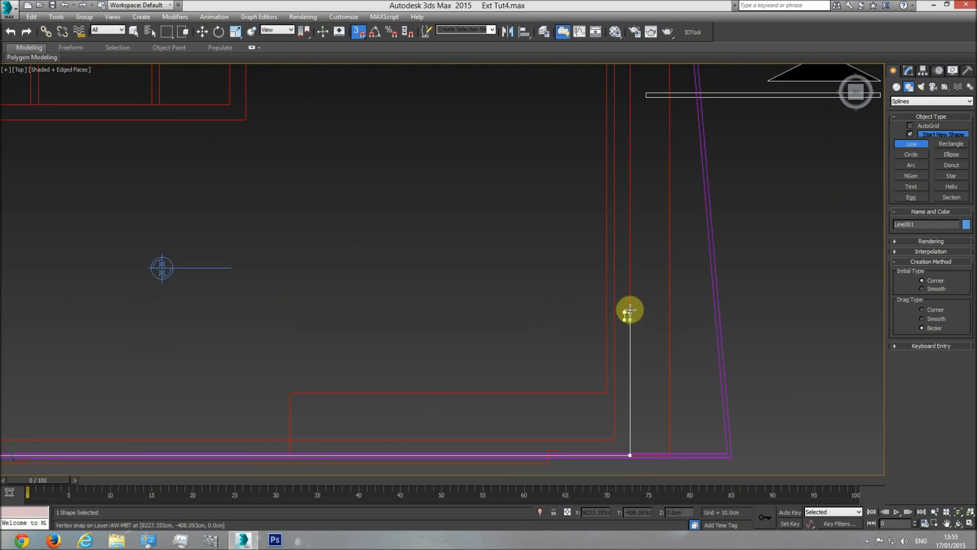
pyautogui.moveTo(641, 274); pyautogui.dragTo(640, 285, button='middle')
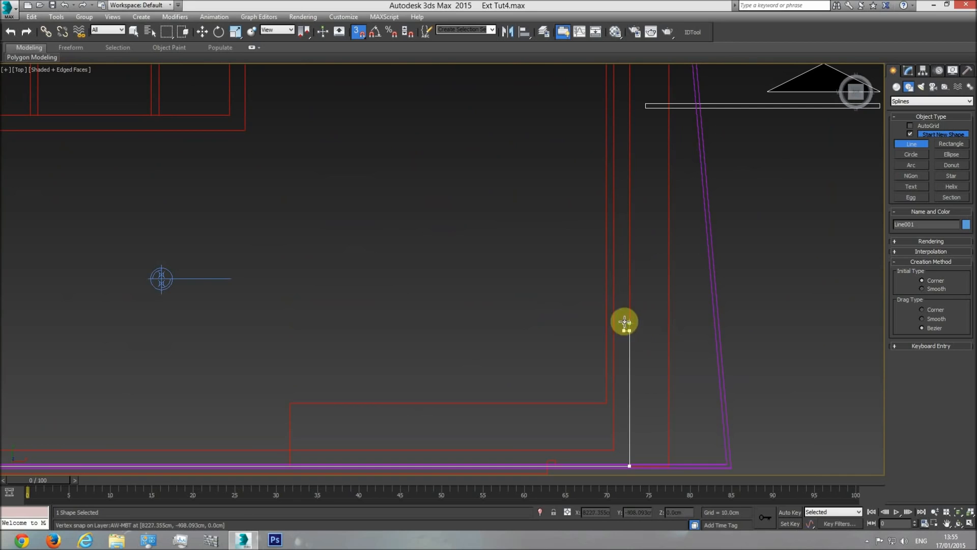
pyautogui.moveTo(646, 319); pyautogui.dragTo(640, 354, button='middle')
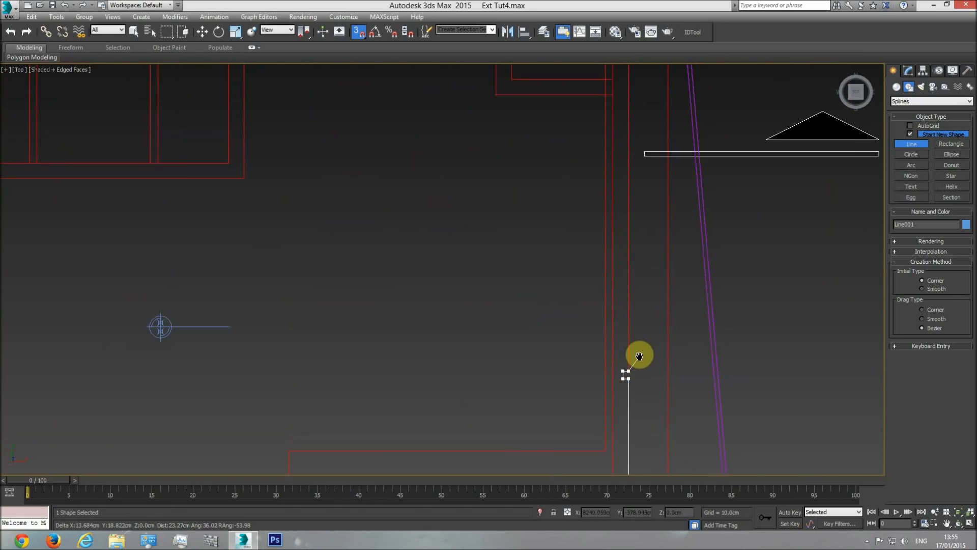
# Continue the snapped line up the roof plan's far end wall, around the small notch near the upper corner, to the corner itself
pyautogui.scroll(-3, 642, 342)
pyautogui.moveTo(640, 175); pyautogui.dragTo(635, 307, button='middle')
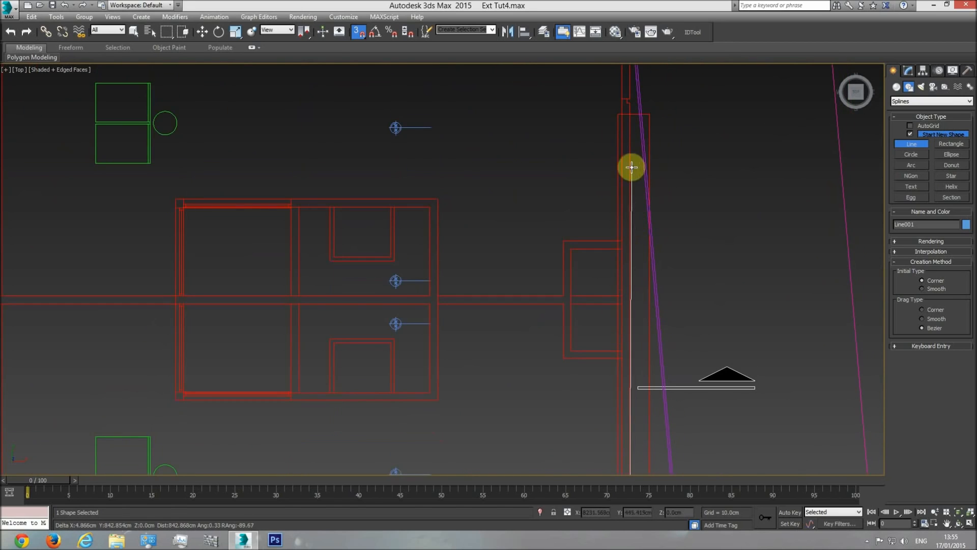
pyautogui.moveTo(631, 166); pyautogui.dragTo(640, 246, button='middle')
pyautogui.scroll(4, 638, 197)
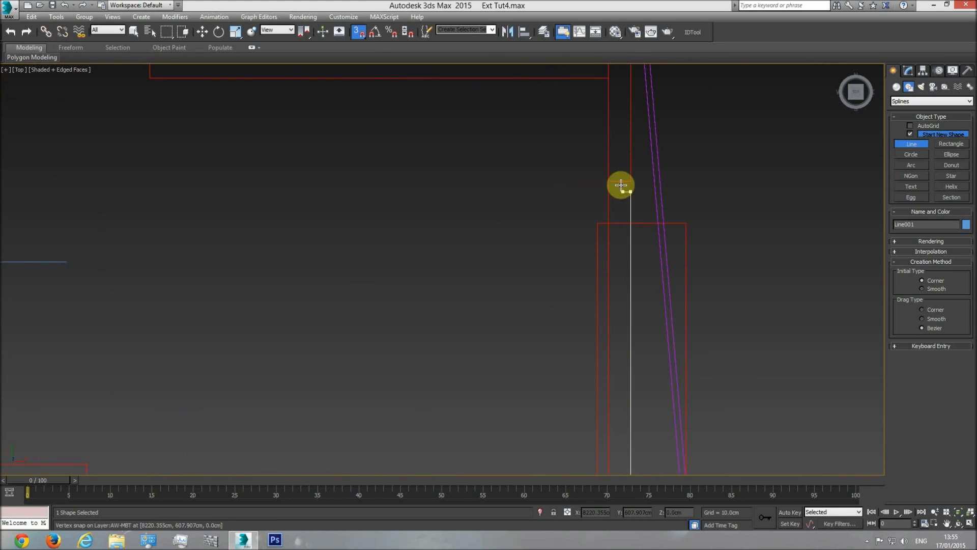
pyautogui.moveTo(637, 138); pyautogui.dragTo(626, 317, button='middle')
pyautogui.click(625, 257)
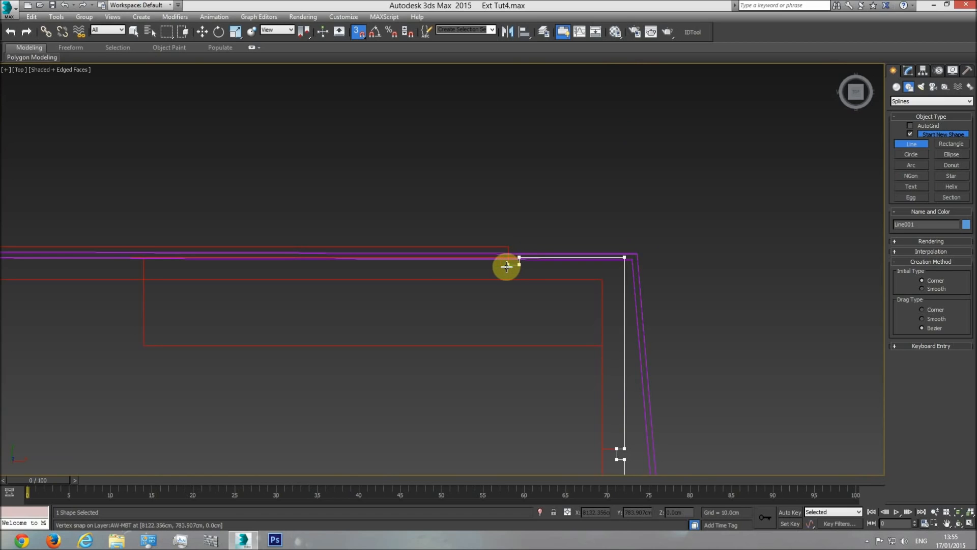
# Trace the notch in the upper long wall and continue along its outer face to the starting corner, closing the outer outline
pyautogui.click(506, 259)
pyautogui.moveTo(436, 260); pyautogui.dragTo(619, 266, button='middle')
pyautogui.scroll(-3, 619, 265)
pyautogui.moveTo(322, 275); pyautogui.dragTo(733, 269, button='middle')
pyautogui.moveTo(340, 256); pyautogui.dragTo(448, 262, button='middle')
pyautogui.scroll(3, 395, 264)
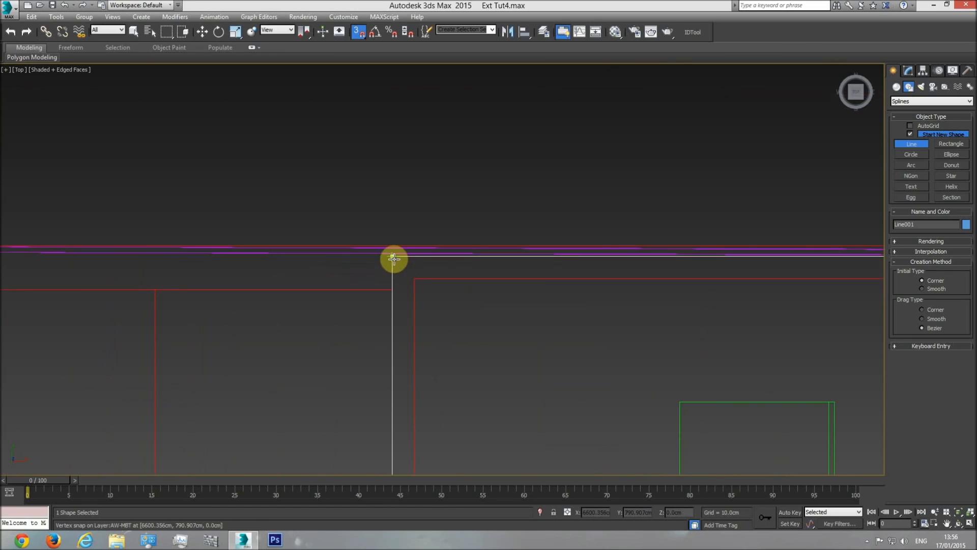
pyautogui.click(392, 256)
pyautogui.click(483, 308)
pyautogui.scroll(-5, 497, 316)
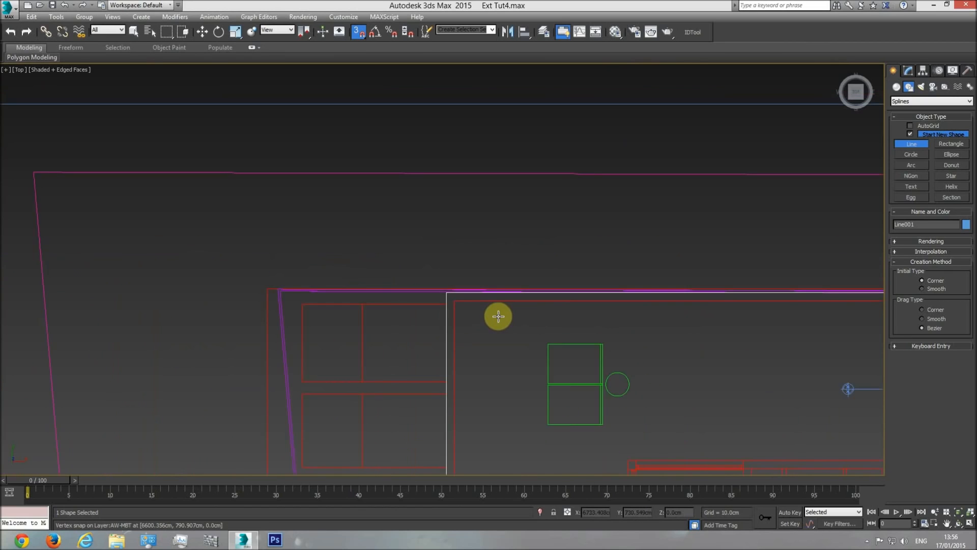
pyautogui.moveTo(513, 329); pyautogui.dragTo(509, 277, button='middle')
pyautogui.rightClick(580, 279)
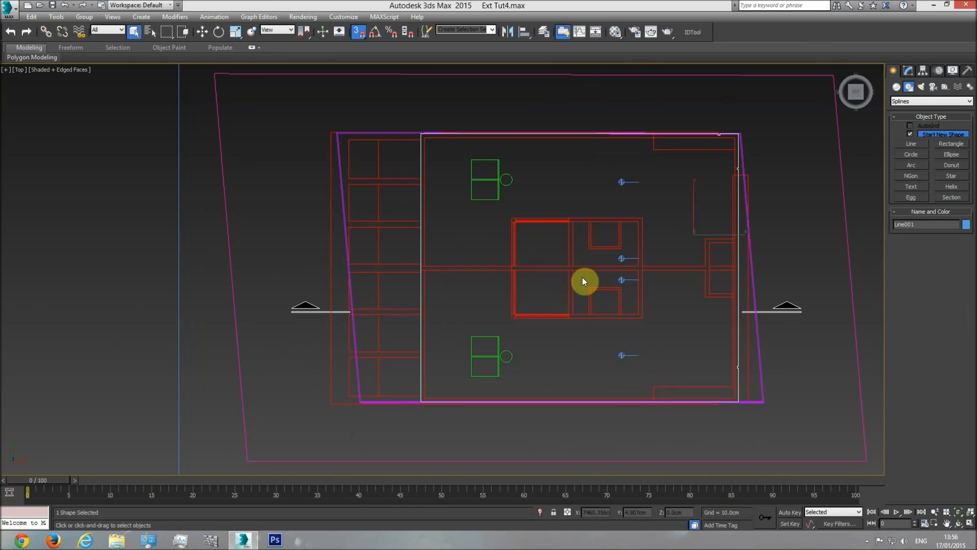
# Try to convert the closed outer outline to an editable poly
pyautogui.rightClick(600, 274)
pyautogui.moveTo(687, 375)
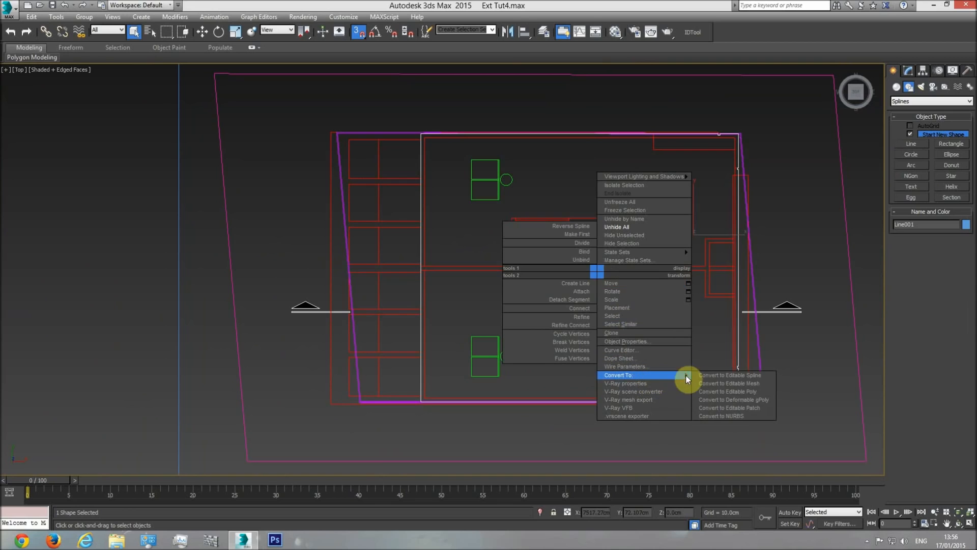
pyautogui.click(713, 385)
pyautogui.moveTo(625, 325); pyautogui.dragTo(541, 318, button='middle')
pyautogui.scroll(-4, 540, 318)
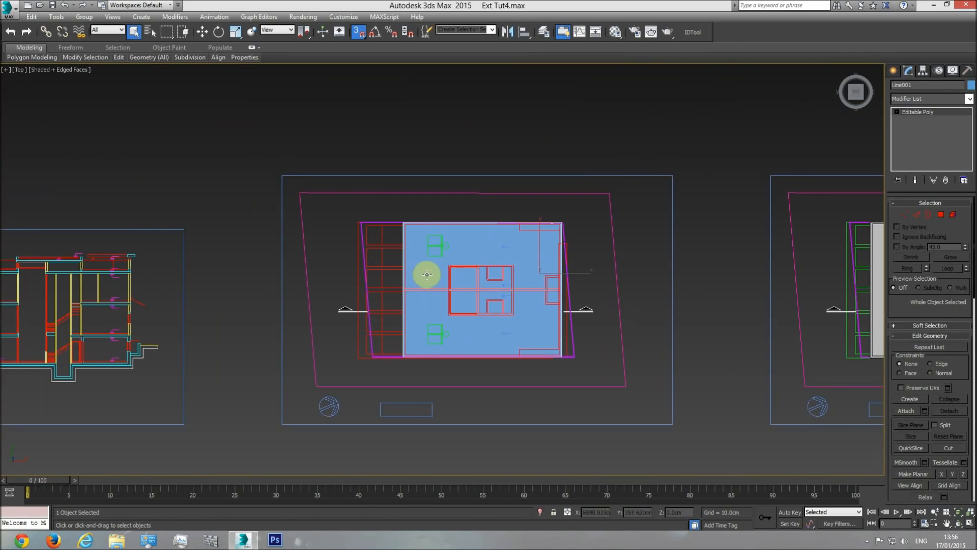
pyautogui.scroll(4, 420, 289)
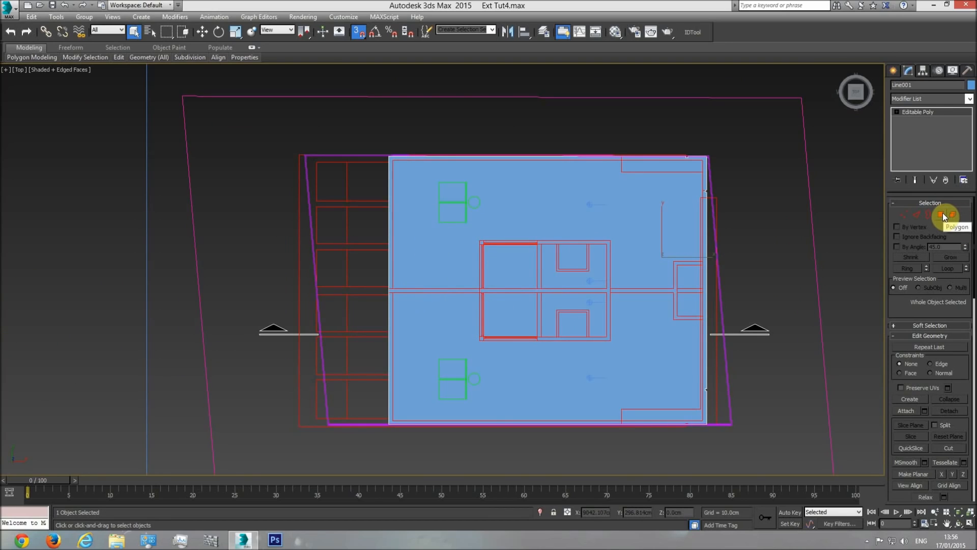
pyautogui.click(675, 258)
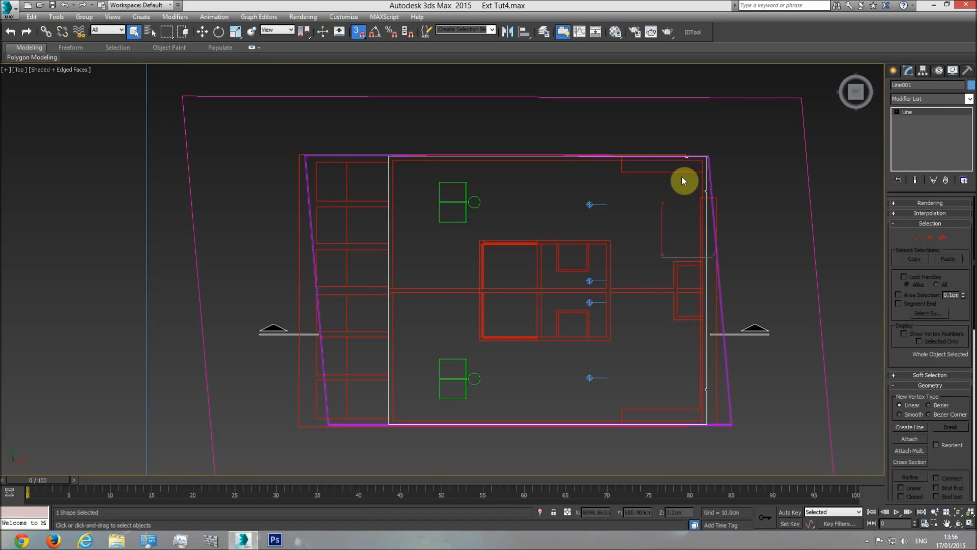
# Examine the roof plan's upper wall and corners, and compare them with the roof level in the side elevations and section
pyautogui.moveTo(683, 180); pyautogui.dragTo(683, 195, button='middle')
pyautogui.scroll(6, 413, 190)
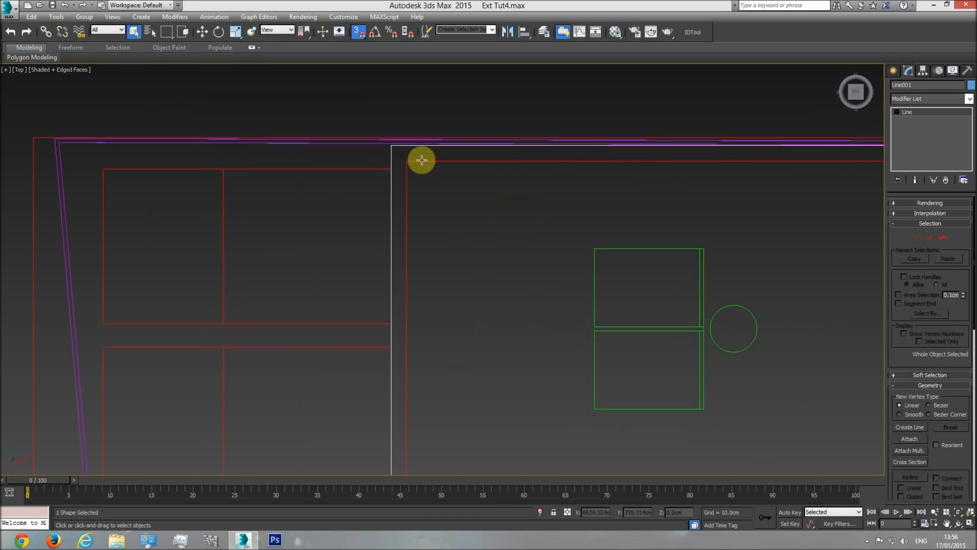
pyautogui.moveTo(804, 168); pyautogui.dragTo(331, 199, button='middle')
pyautogui.scroll(-2, 331, 199)
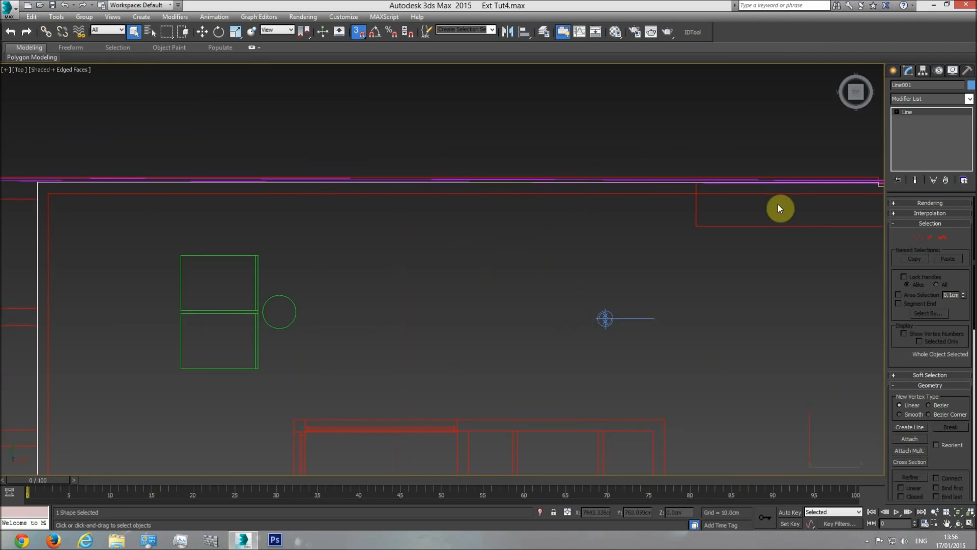
pyautogui.moveTo(781, 206); pyautogui.dragTo(548, 202, button='middle')
pyautogui.scroll(-4, 547, 201)
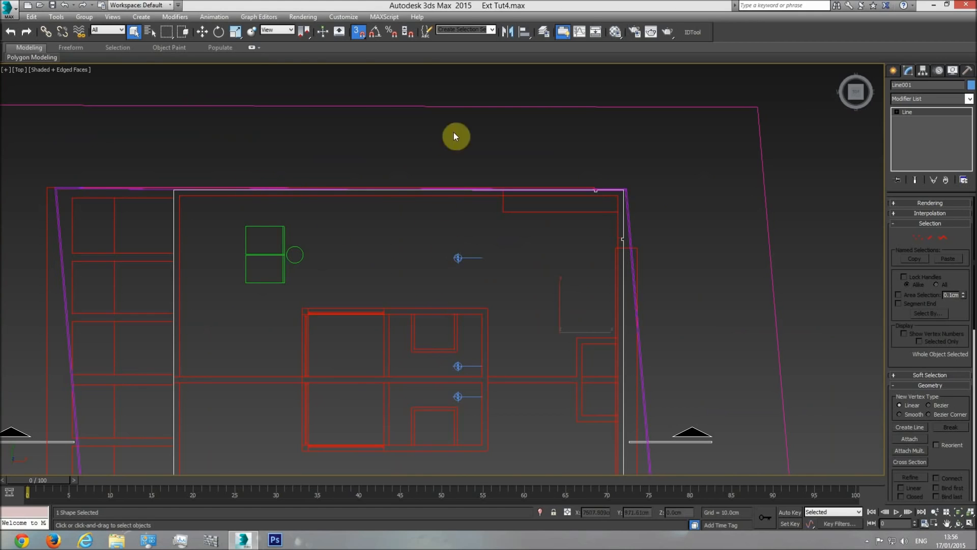
pyautogui.scroll(-5, 458, 281)
pyautogui.moveTo(101, 275)
pyautogui.mouseDown(button='middle')
pyautogui.moveTo(619, 260)
pyautogui.moveTo(247, 199)
pyautogui.mouseUp(button='middle')
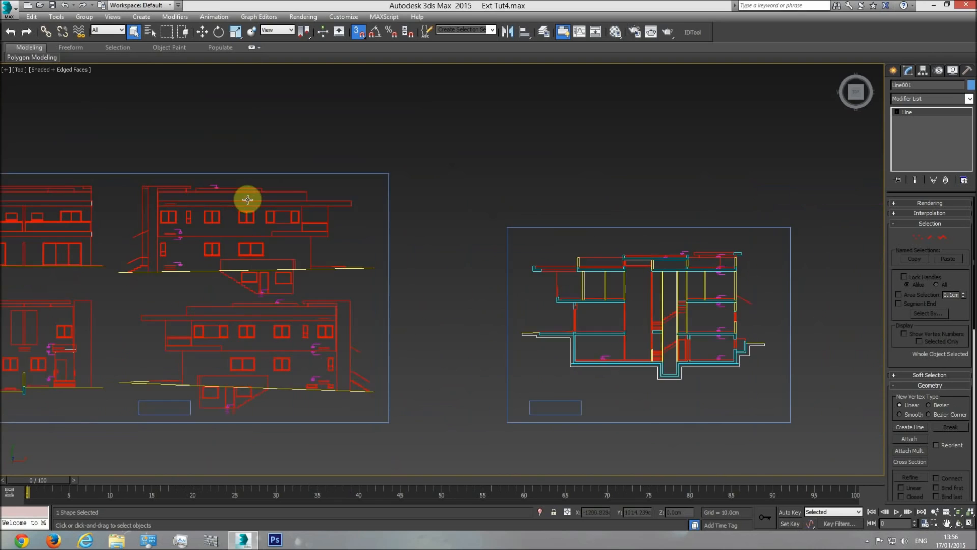
pyautogui.scroll(5, 300, 189)
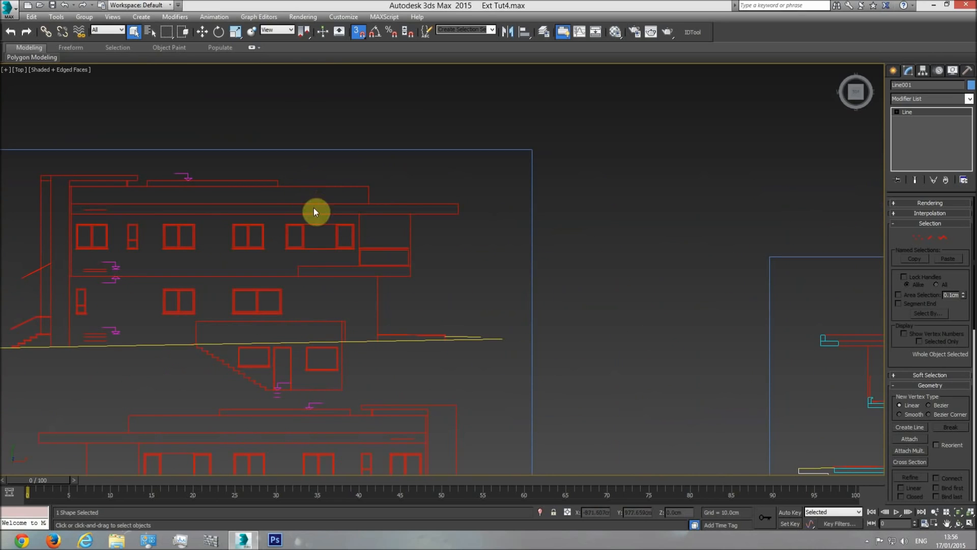
pyautogui.moveTo(464, 250); pyautogui.dragTo(235, 253, button='middle')
pyautogui.scroll(-3, 264, 260)
pyautogui.moveTo(727, 313); pyautogui.dragTo(522, 294, button='middle')
pyautogui.moveTo(695, 277); pyautogui.dragTo(400, 295, button='middle')
pyautogui.scroll(3, 446, 258)
pyautogui.scroll(2, 447, 260)
# Start a second snapped line at the inner balcony-side upper corner and trace the upper long wall's inner face to the far corner
pyautogui.click(895, 71)
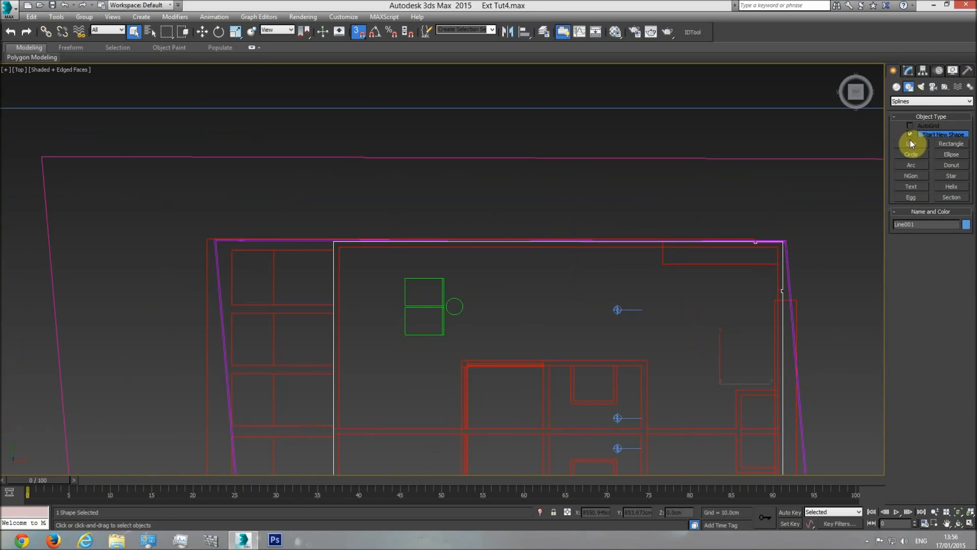
pyautogui.click(913, 145)
pyautogui.scroll(5, 338, 257)
pyautogui.click(332, 229)
pyautogui.moveTo(583, 262); pyautogui.dragTo(379, 261, button='middle')
pyautogui.scroll(-3, 377, 261)
pyautogui.moveTo(659, 283); pyautogui.dragTo(412, 269, button='middle')
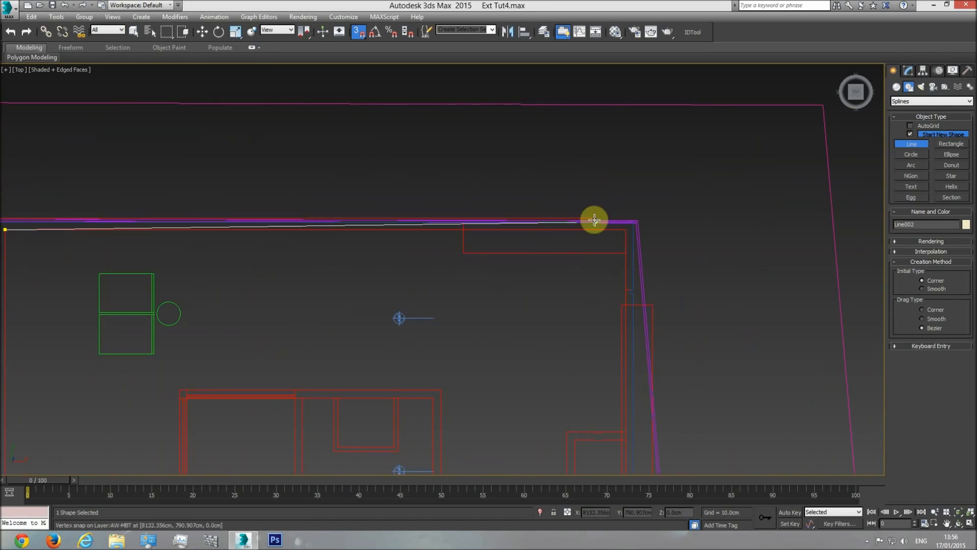
pyautogui.click(627, 229)
# Continue the inner line through the two lower corners back to its start and close the spline
pyautogui.moveTo(613, 380); pyautogui.dragTo(584, 181, button='middle')
pyautogui.moveTo(585, 321); pyautogui.dragTo(571, 216, button='middle')
pyautogui.click(590, 335)
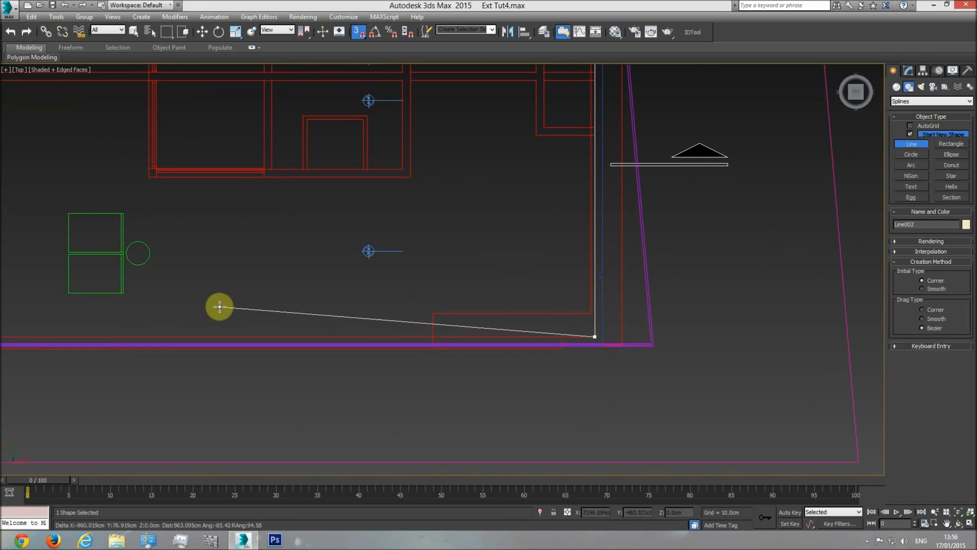
pyautogui.moveTo(220, 306); pyautogui.dragTo(434, 325, button='middle')
pyautogui.click(383, 337)
pyautogui.moveTo(408, 135); pyautogui.dragTo(408, 343, button='middle')
pyautogui.moveTo(402, 154); pyautogui.dragTo(396, 332, button='middle')
pyautogui.click(377, 207)
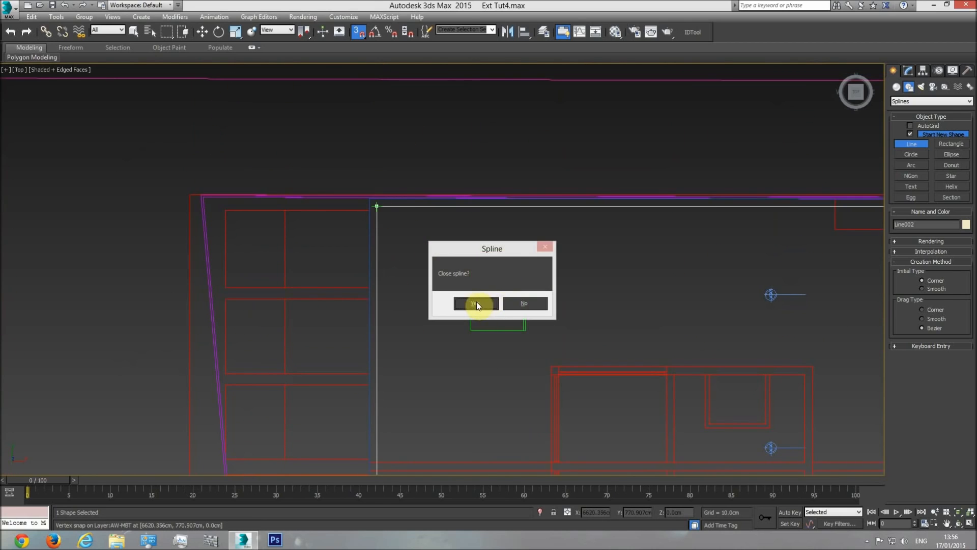
pyautogui.click(476, 303)
pyautogui.rightClick(495, 255)
# Show the traced outlines in perspective and hide the plan drawing group
pyautogui.press('p')
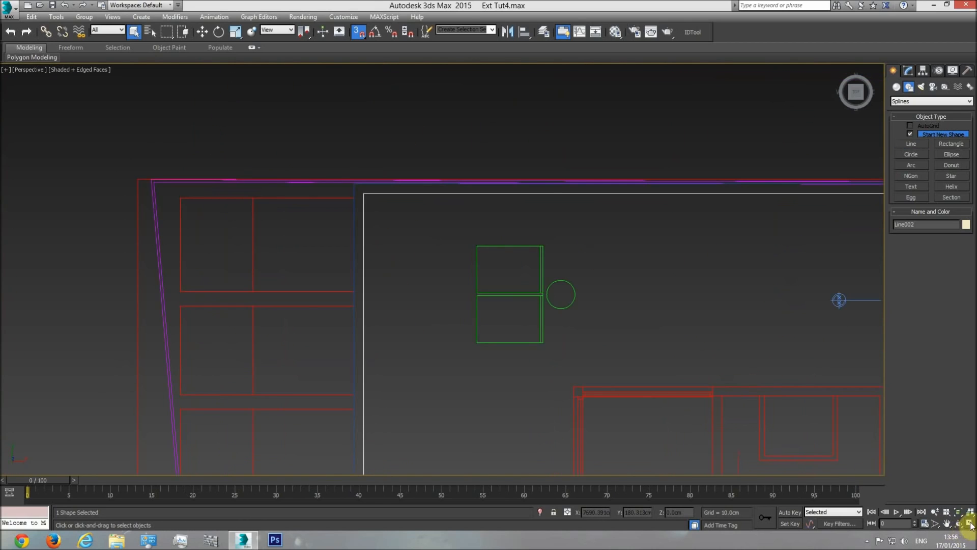
pyautogui.click(958, 524)
pyautogui.moveTo(457, 296); pyautogui.dragTo(508, 318)
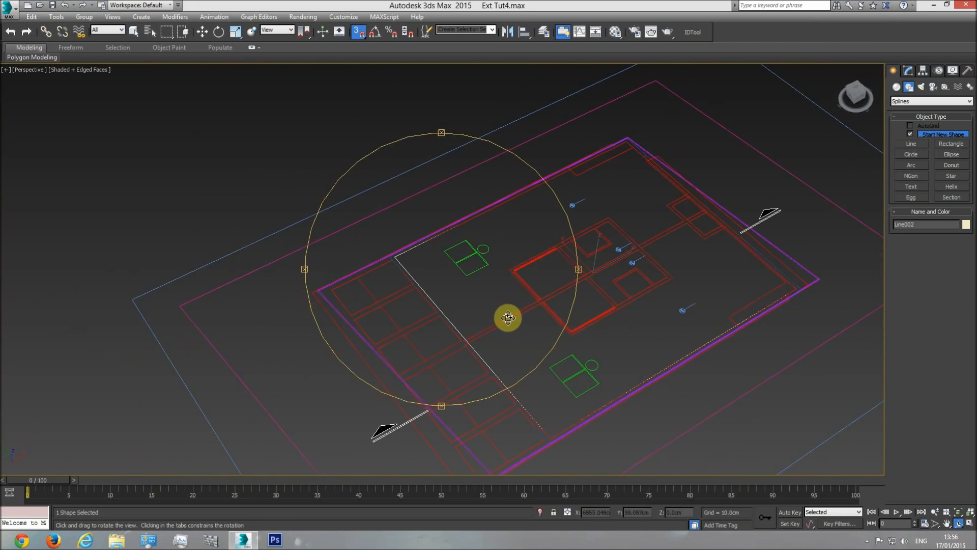
pyautogui.rightClick(509, 318)
pyautogui.click(530, 286)
pyautogui.rightClick(530, 286)
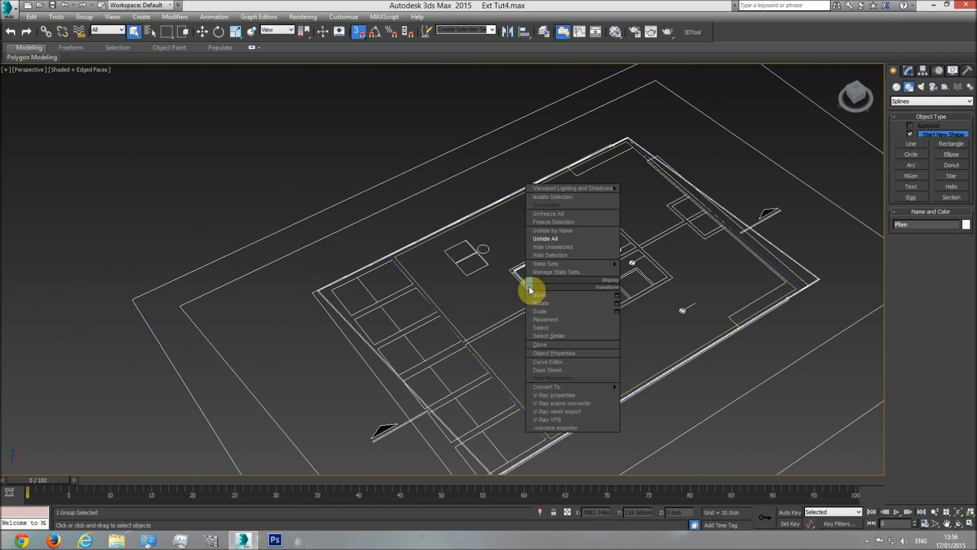
pyautogui.click(546, 256)
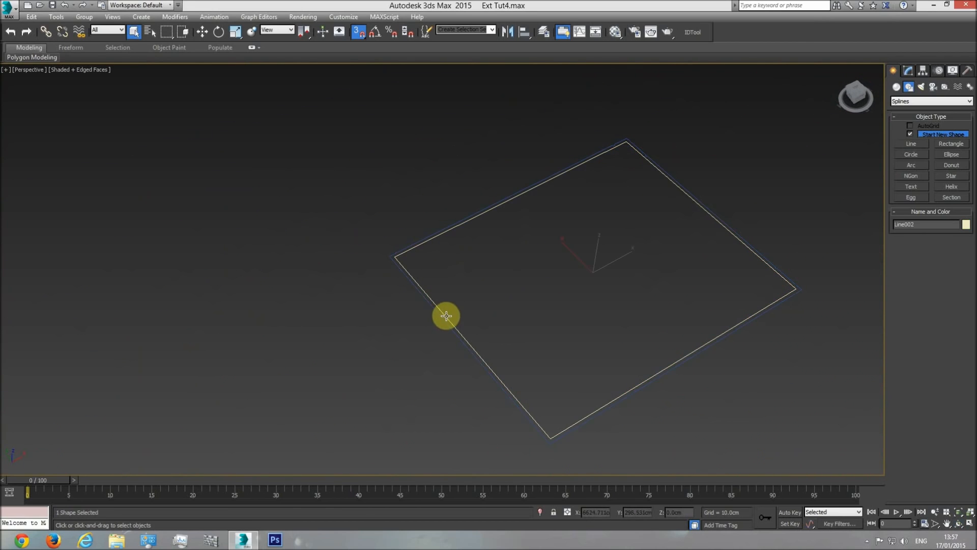
# Attach the outer outline to the inner one and apply a Shell modifier to the combined shape
pyautogui.click(909, 70)
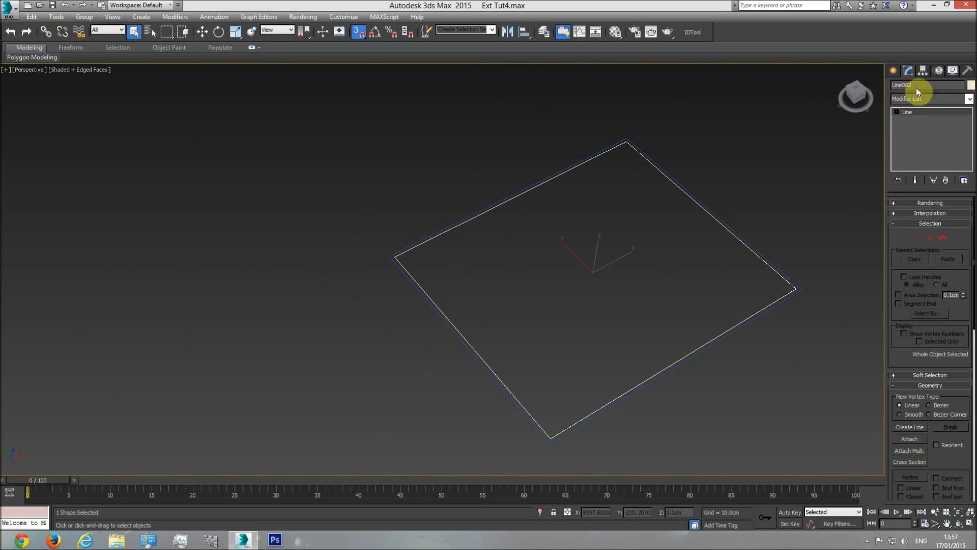
pyautogui.click(755, 315)
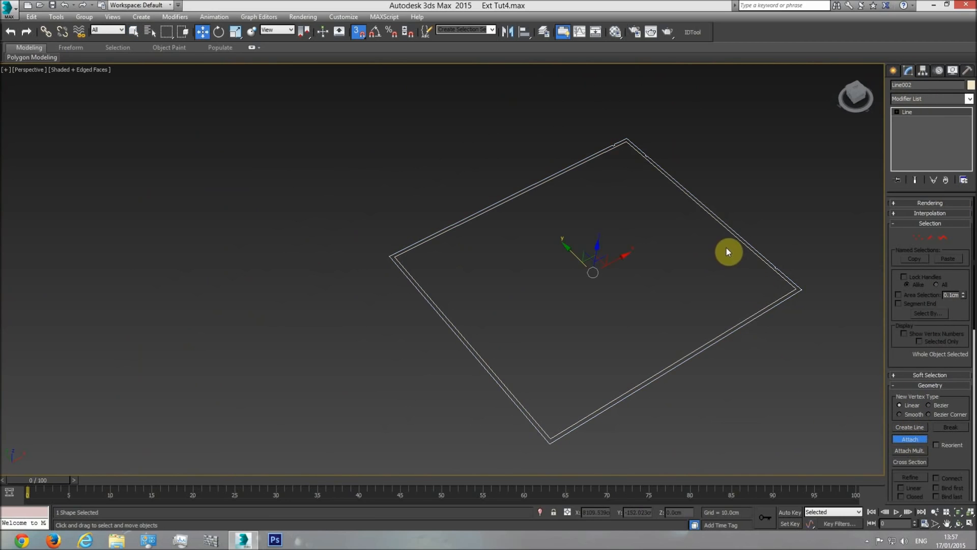
pyautogui.click(971, 102)
pyautogui.moveTo(969, 142); pyautogui.dragTo(972, 438)
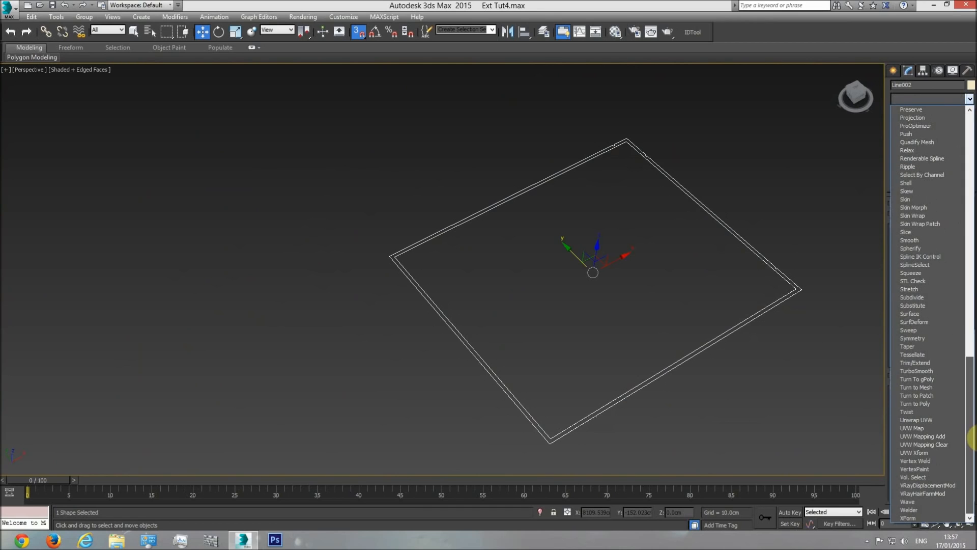
pyautogui.click(916, 184)
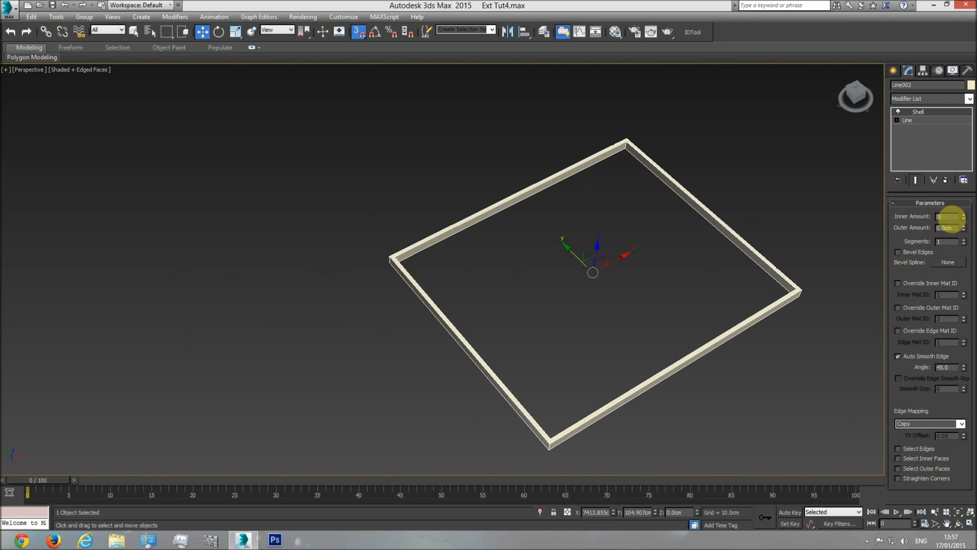
# Set the Shell's outer amount to 10 cm, and raise it to 50 cm
pyautogui.doubleClick(955, 227)
pyautogui.write('10')
pyautogui.press('Return')
pyautogui.moveTo(807, 286); pyautogui.dragTo(753, 251, button='middle')
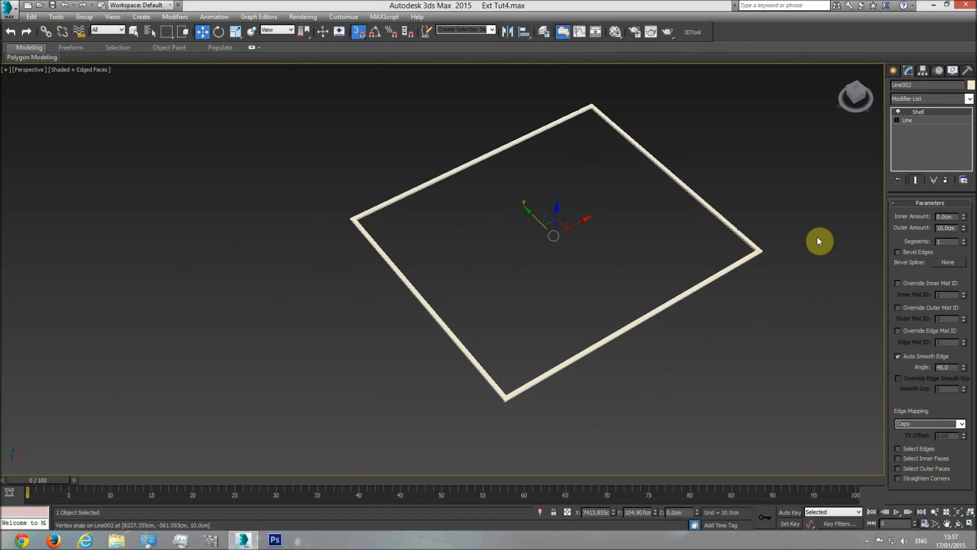
pyautogui.write('50')
pyautogui.press('Return')
pyautogui.scroll(-3, 679, 274)
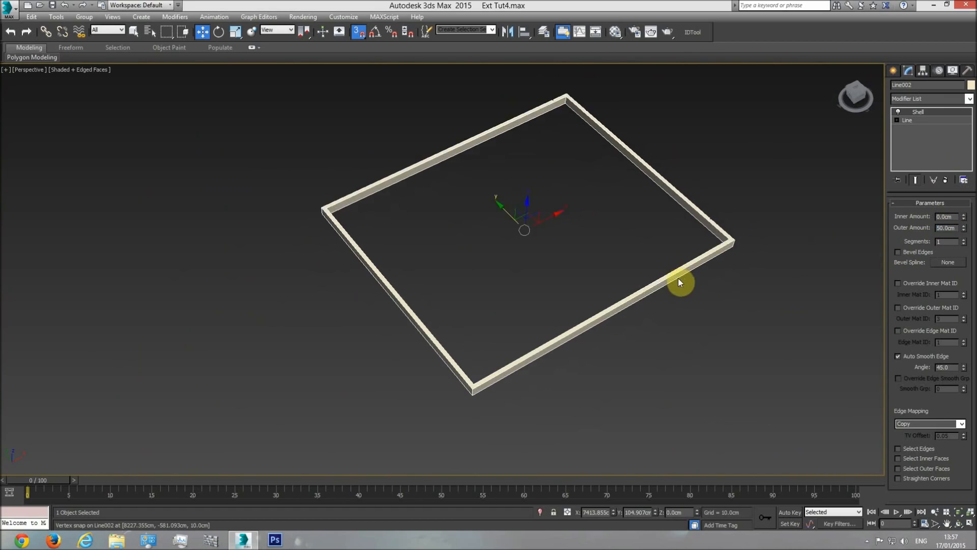
# Unhide all objects, bringing back the plan drawings and the modelled building
pyautogui.rightClick(736, 304)
pyautogui.click(753, 263)
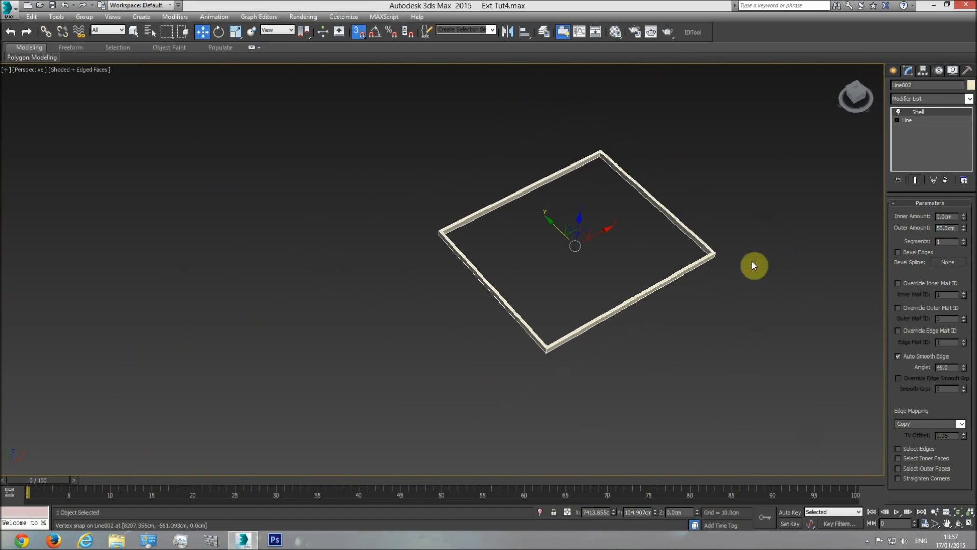
pyautogui.moveTo(694, 262); pyautogui.dragTo(777, 195, button='middle')
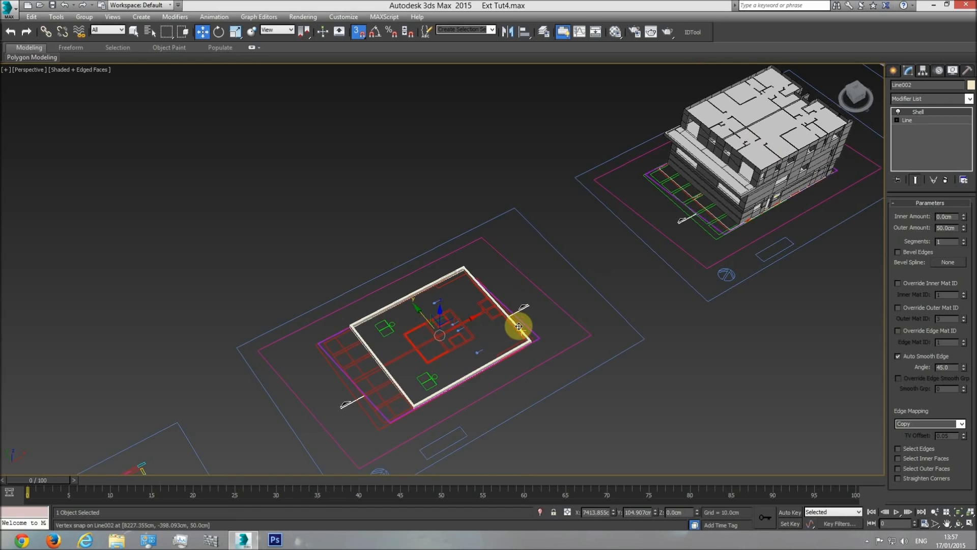
# Move the roof wall frame by its upper balcony-side corner in the top view, snapping it from the roof plan onto the modelled building
pyautogui.press('t')
pyautogui.scroll(-4, 536, 312)
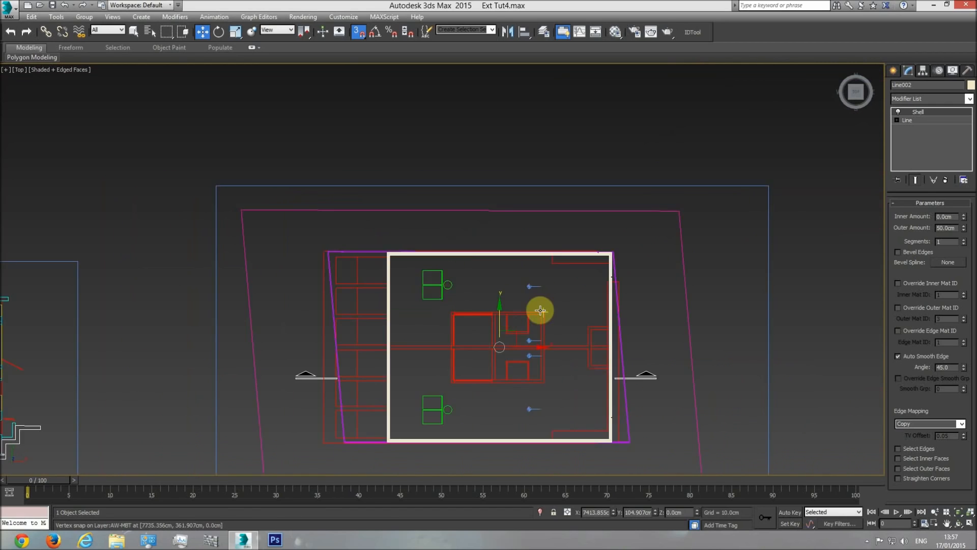
pyautogui.scroll(8, 440, 275)
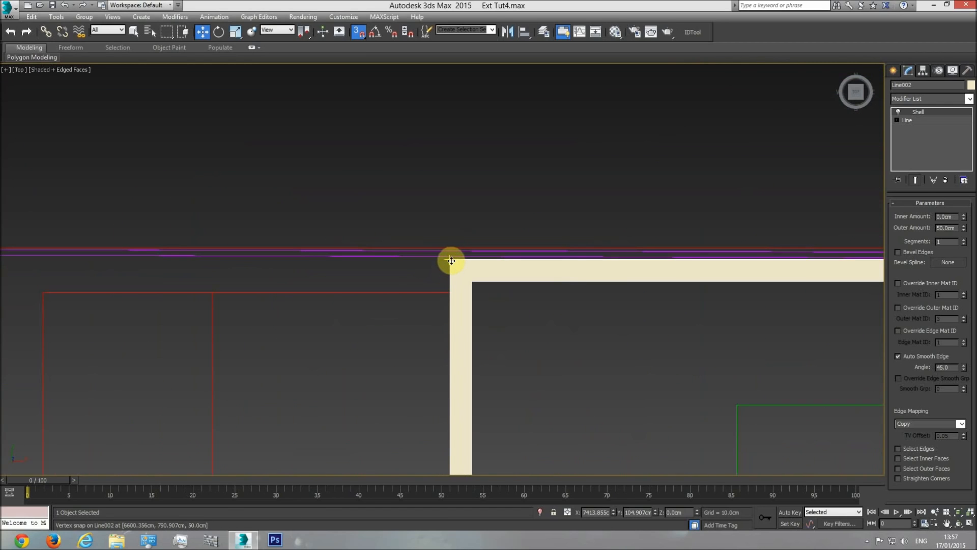
pyautogui.moveTo(452, 261); pyautogui.dragTo(559, 290)
pyautogui.scroll(-5, 547, 290)
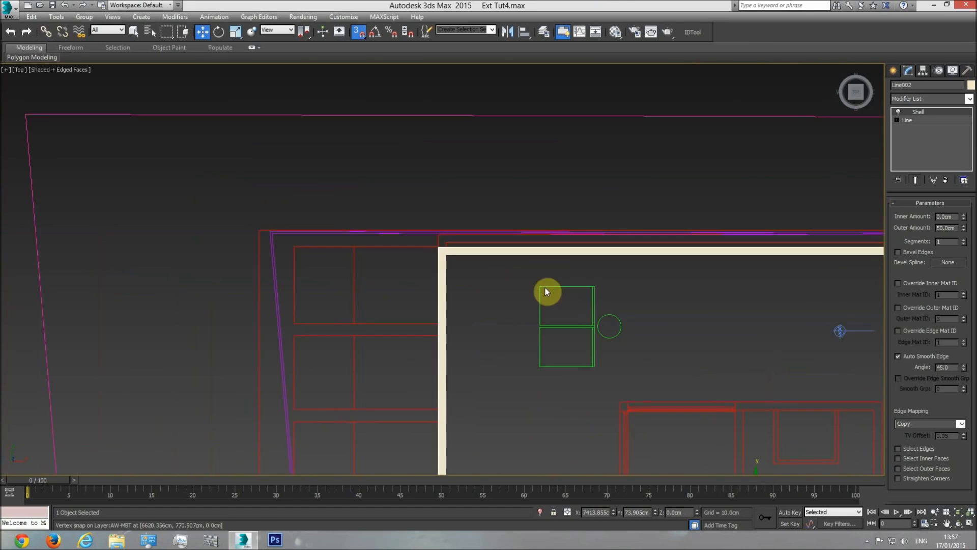
pyautogui.moveTo(636, 348); pyautogui.dragTo(597, 277, button='middle')
pyautogui.moveTo(595, 284); pyautogui.dragTo(693, 174)
pyautogui.moveTo(580, 86); pyautogui.dragTo(629, 220)
pyautogui.scroll(-4, 364, 253)
pyautogui.scroll(6, 567, 228)
pyautogui.scroll(3, 567, 228)
pyautogui.scroll(-1, 693, 255)
pyautogui.moveTo(694, 256); pyautogui.dragTo(606, 245, button='middle')
pyautogui.scroll(-3, 605, 245)
# Raise the roof wall frame in the front view and snap its underside onto the top of the upper-floor walls
pyautogui.press('f')
pyautogui.scroll(-3, 516, 335)
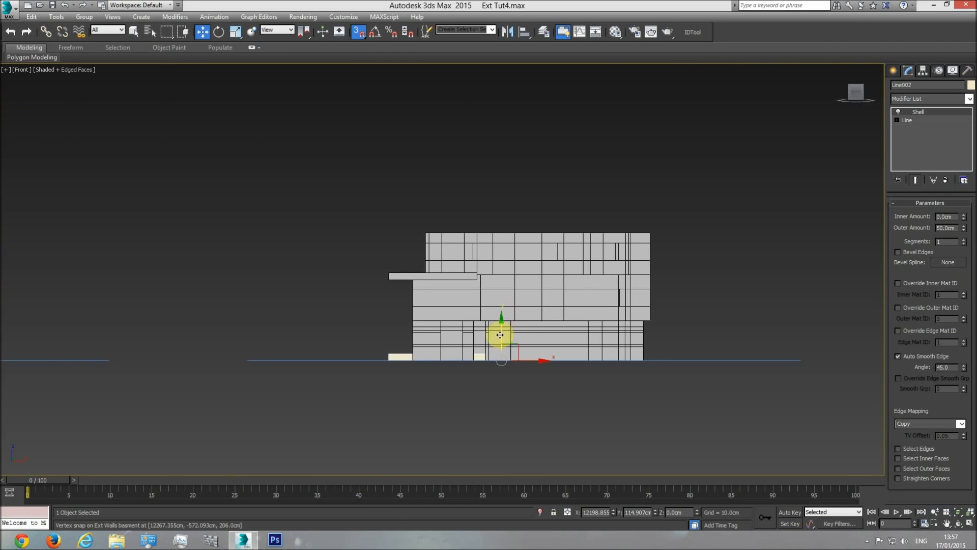
pyautogui.moveTo(502, 315); pyautogui.dragTo(495, 209)
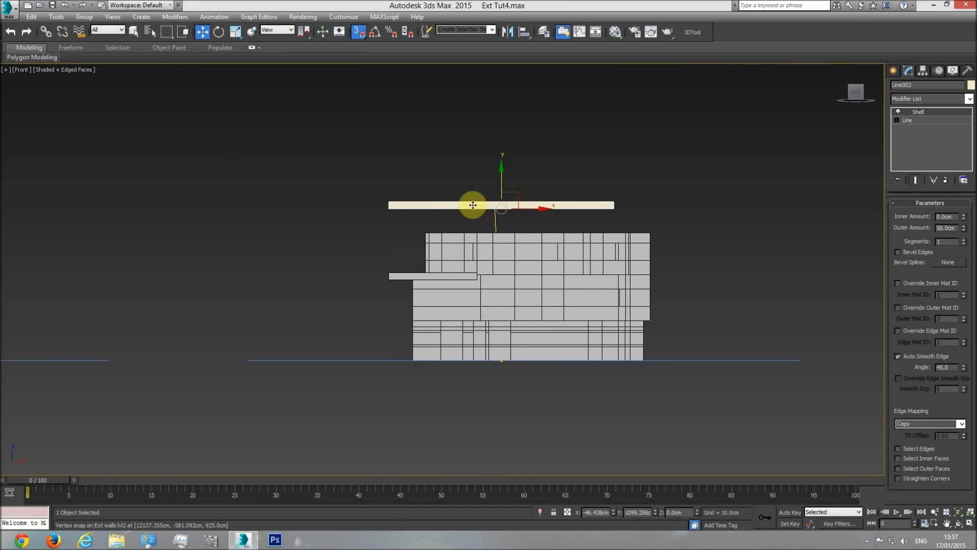
pyautogui.scroll(3, 415, 209)
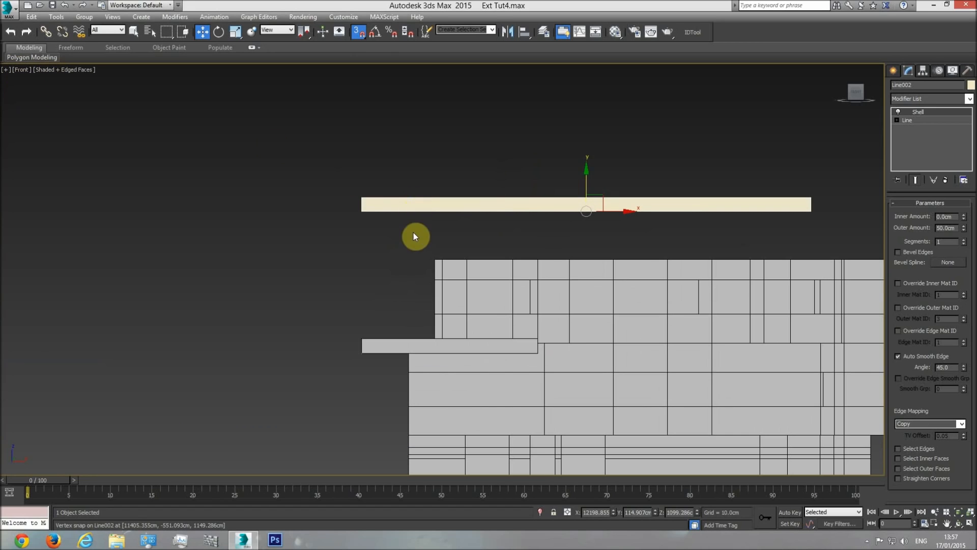
pyautogui.moveTo(362, 211); pyautogui.dragTo(506, 272)
# Try to shift the roof wall frame in the top view toward the building's upper corner opposite the balcony
pyautogui.press('t')
pyautogui.moveTo(595, 287); pyautogui.dragTo(504, 277, button='middle')
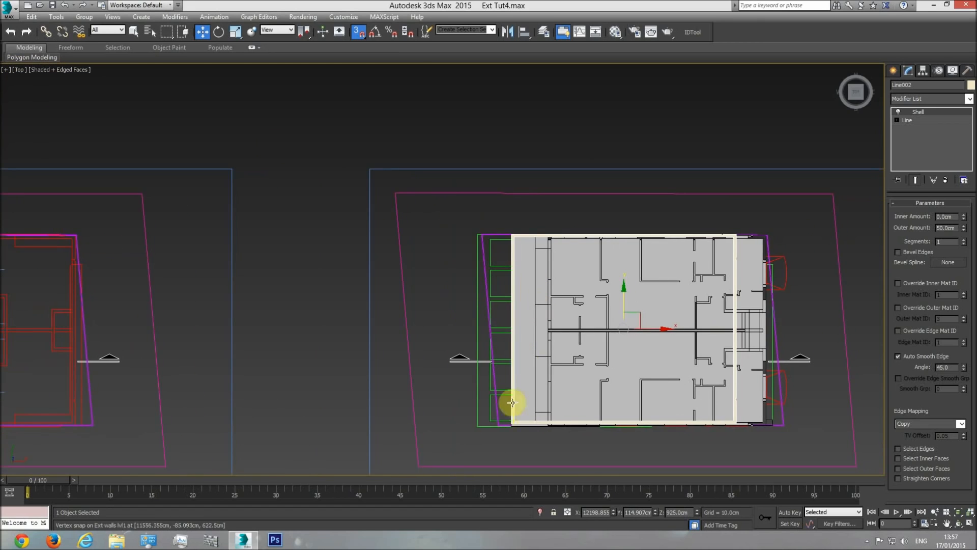
pyautogui.press('f')
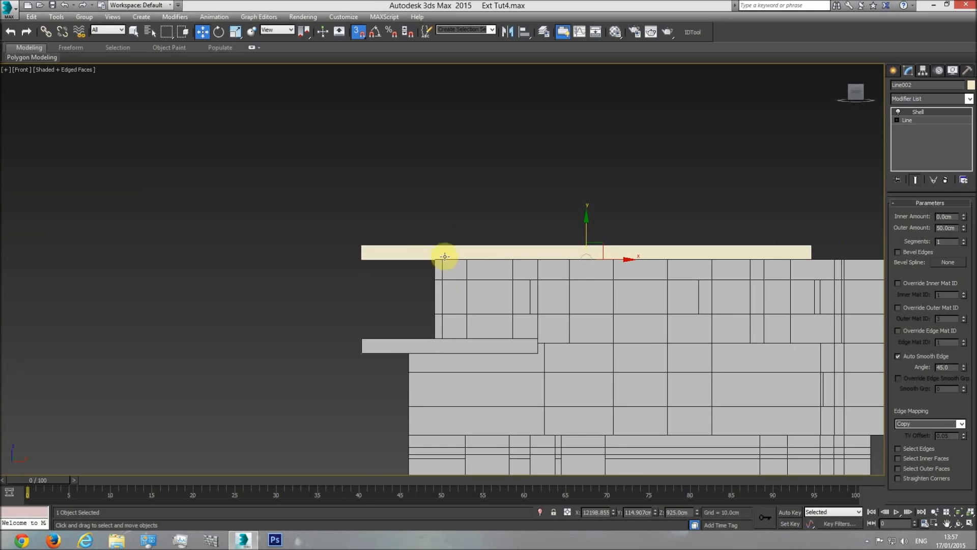
pyautogui.press('t')
pyautogui.scroll(10, 743, 244)
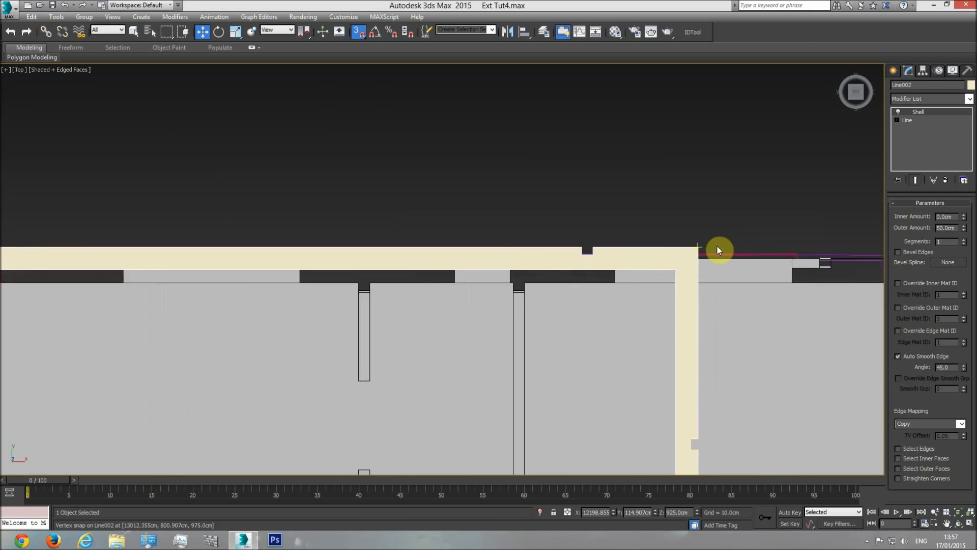
pyautogui.moveTo(679, 248); pyautogui.dragTo(711, 255)
pyautogui.hotkey('ctrl', 'z')
pyautogui.scroll(-8, 705, 276)
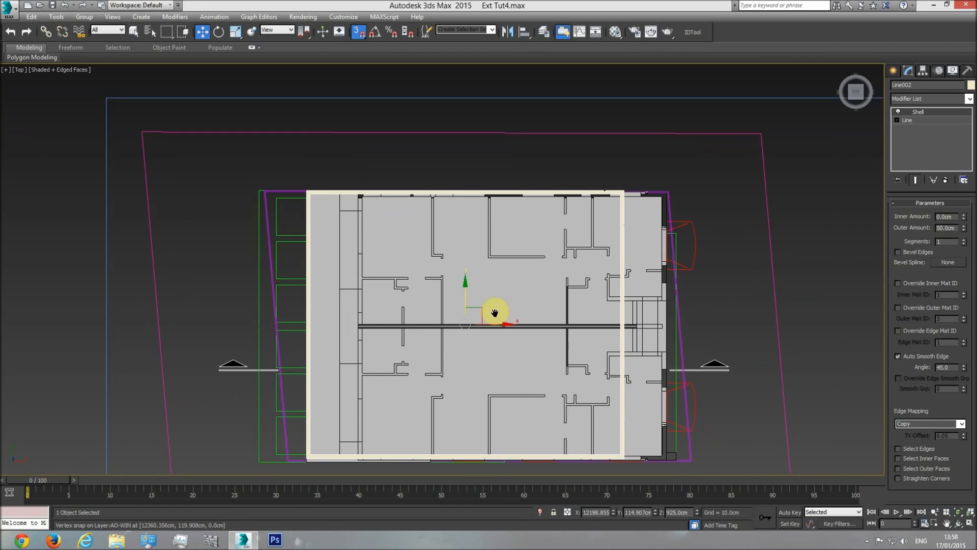
pyautogui.moveTo(497, 324)
pyautogui.mouseDown()
pyautogui.moveTo(519, 331)
pyautogui.moveTo(497, 331)
pyautogui.mouseUp()
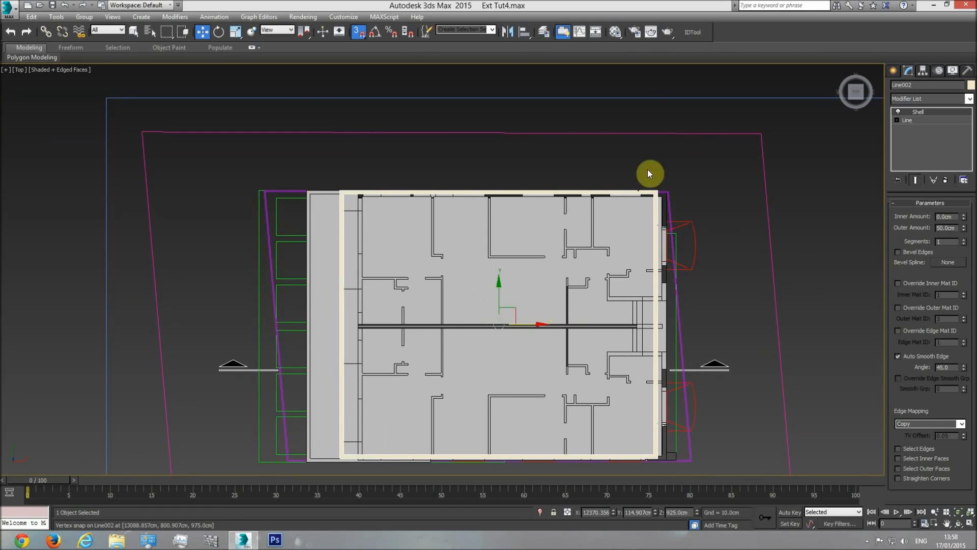
pyautogui.scroll(8, 652, 203)
pyautogui.moveTo(622, 319); pyautogui.dragTo(665, 327)
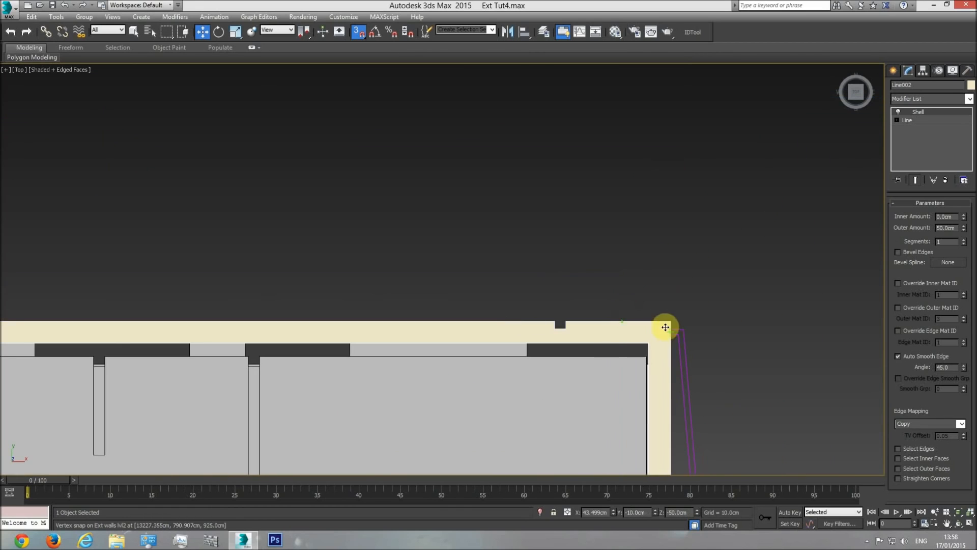
# Move the roof wall frame clear of the building, then snap its upper corner opposite the balcony onto the matching external wall corner
pyautogui.scroll(-8, 655, 388)
pyautogui.moveTo(410, 374); pyautogui.dragTo(327, 343)
pyautogui.scroll(8, 492, 224)
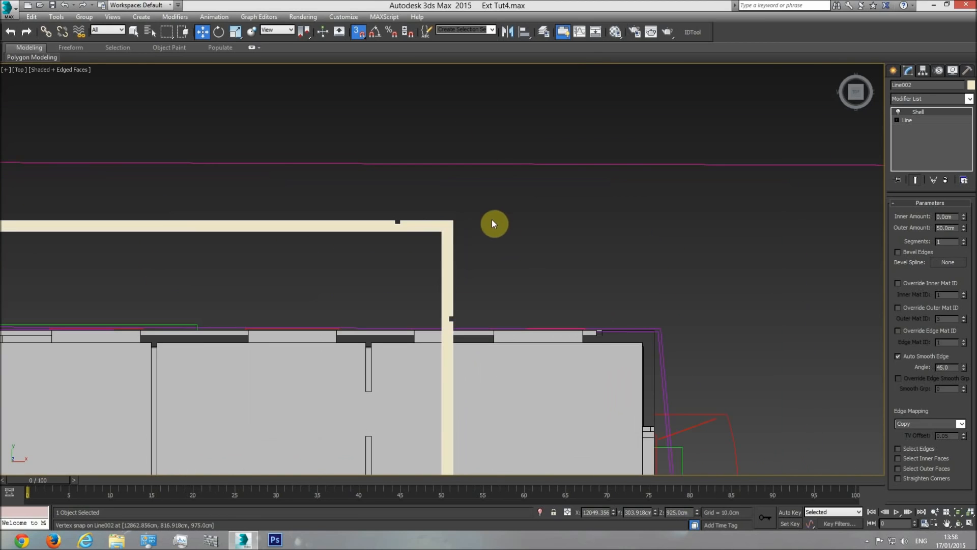
pyautogui.moveTo(454, 224); pyautogui.dragTo(652, 330)
pyautogui.moveTo(704, 347); pyautogui.dragTo(677, 180, button='middle')
pyautogui.scroll(-6, 677, 181)
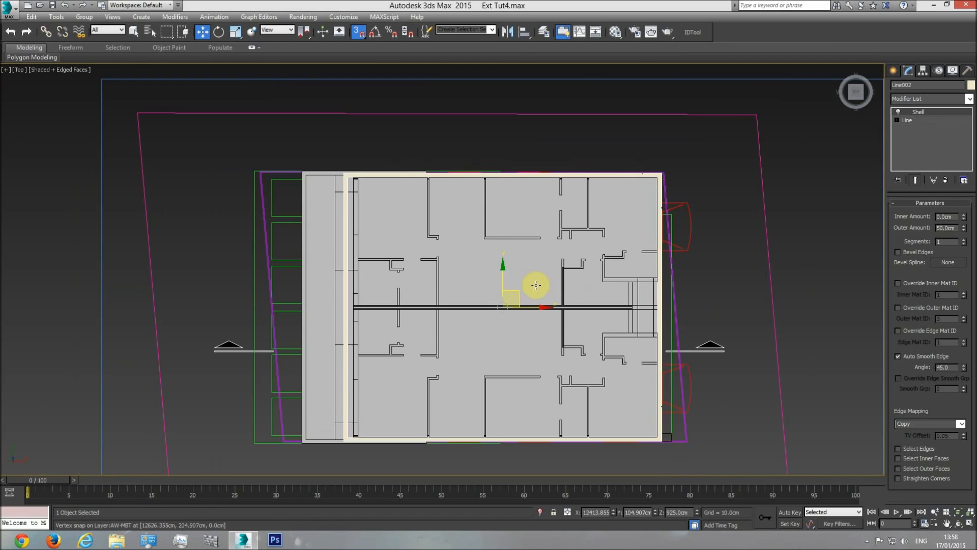
pyautogui.moveTo(398, 333); pyautogui.dragTo(402, 276, button='middle')
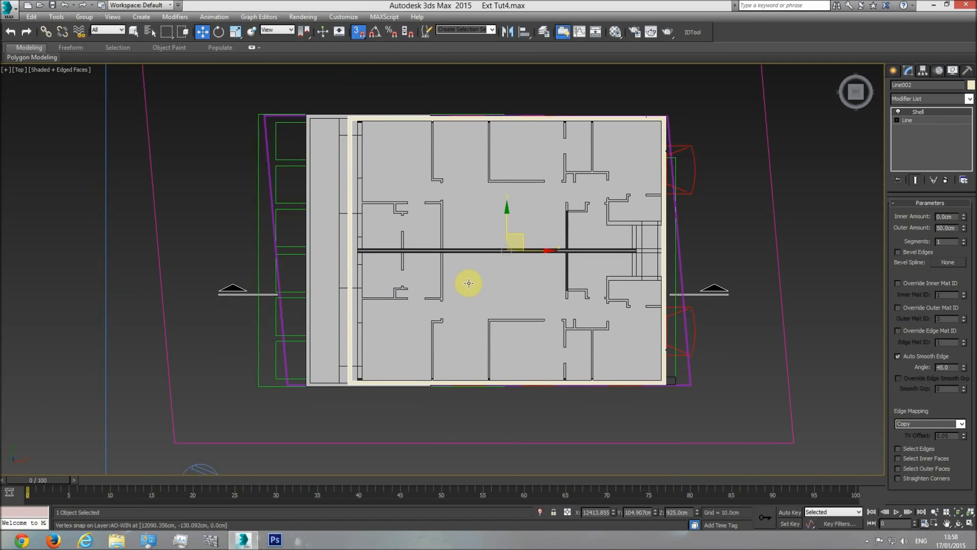
# Examine in perspective how the roof wall frame sits on the building's corners, facades and balcony side
pyautogui.press('p')
pyautogui.click(957, 525)
pyautogui.moveTo(453, 290); pyautogui.dragTo(516, 339)
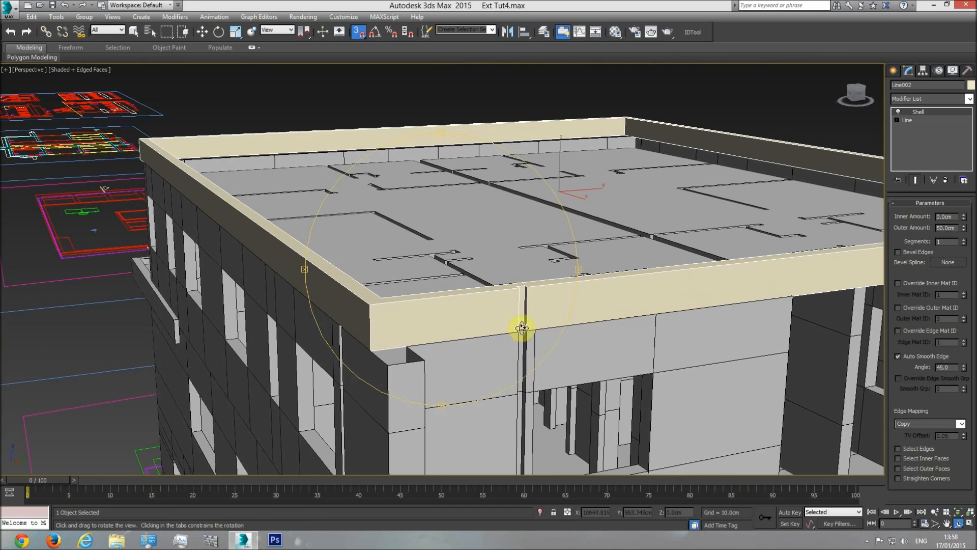
pyautogui.moveTo(518, 381); pyautogui.dragTo(503, 351)
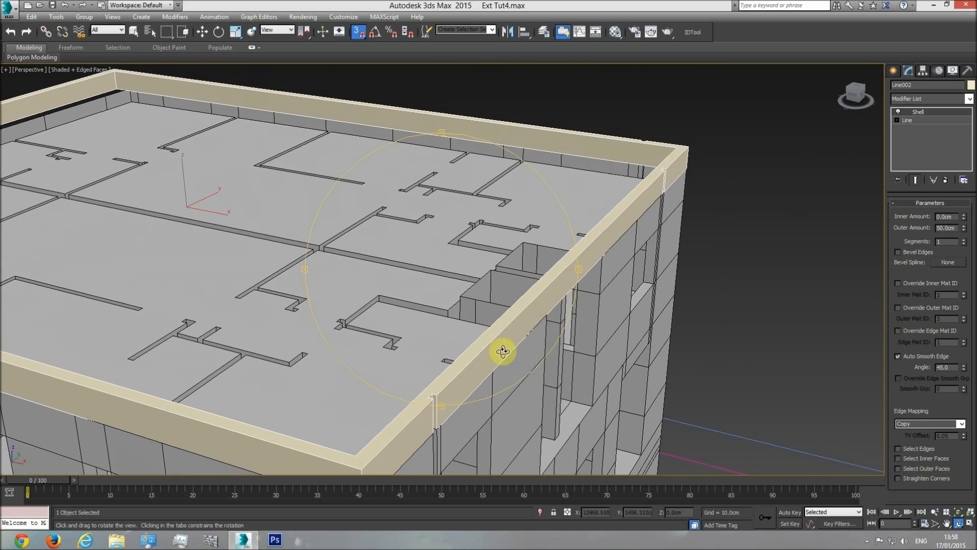
pyautogui.moveTo(615, 206); pyautogui.dragTo(518, 293)
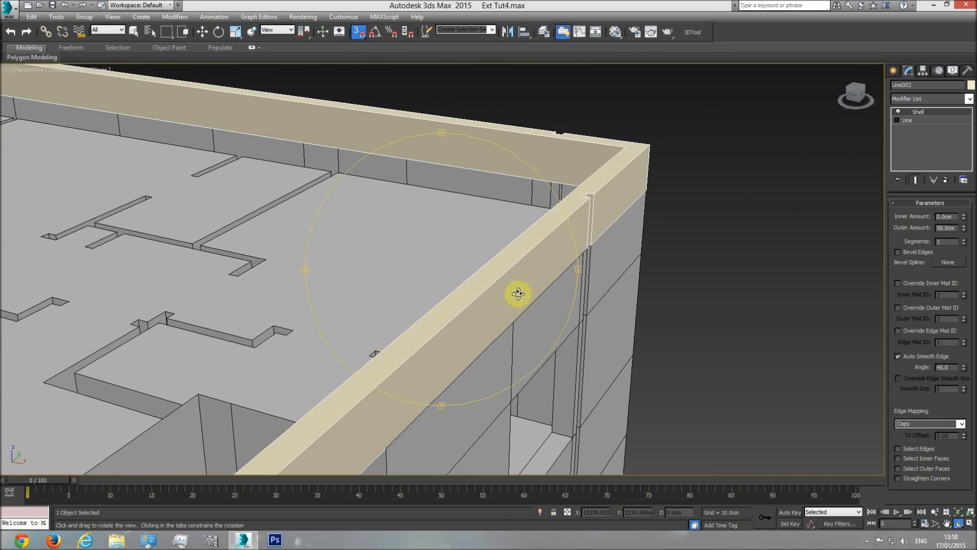
pyautogui.moveTo(594, 247); pyautogui.dragTo(208, 256)
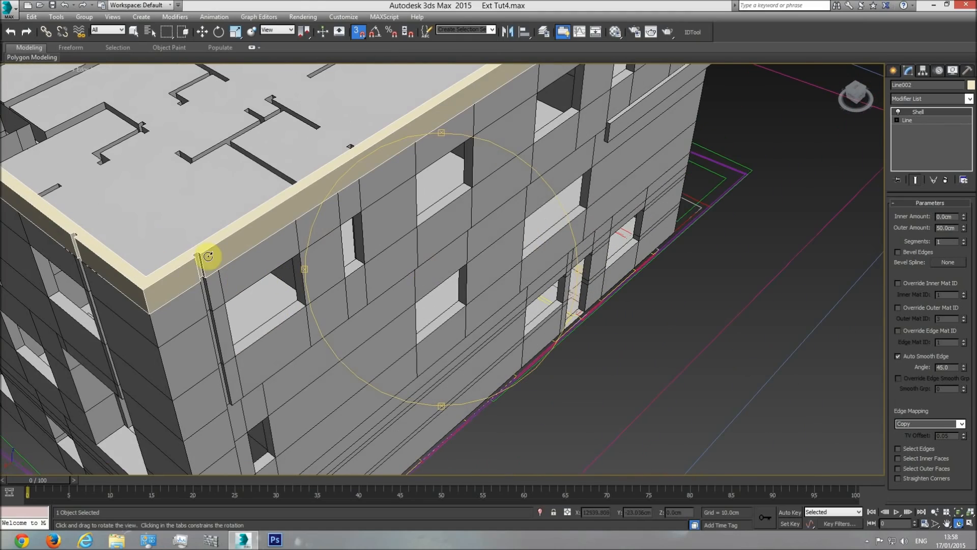
pyautogui.moveTo(412, 301); pyautogui.dragTo(421, 372, button='middle')
pyautogui.moveTo(515, 228); pyautogui.dragTo(393, 330, button='middle')
pyautogui.moveTo(478, 235); pyautogui.dragTo(439, 289, button='middle')
pyautogui.moveTo(439, 289)
pyautogui.mouseDown()
pyautogui.moveTo(472, 293)
pyautogui.moveTo(459, 247)
pyautogui.moveTo(462, 275)
pyautogui.moveTo(376, 269)
pyautogui.moveTo(373, 277)
pyautogui.moveTo(440, 308)
pyautogui.mouseUp()
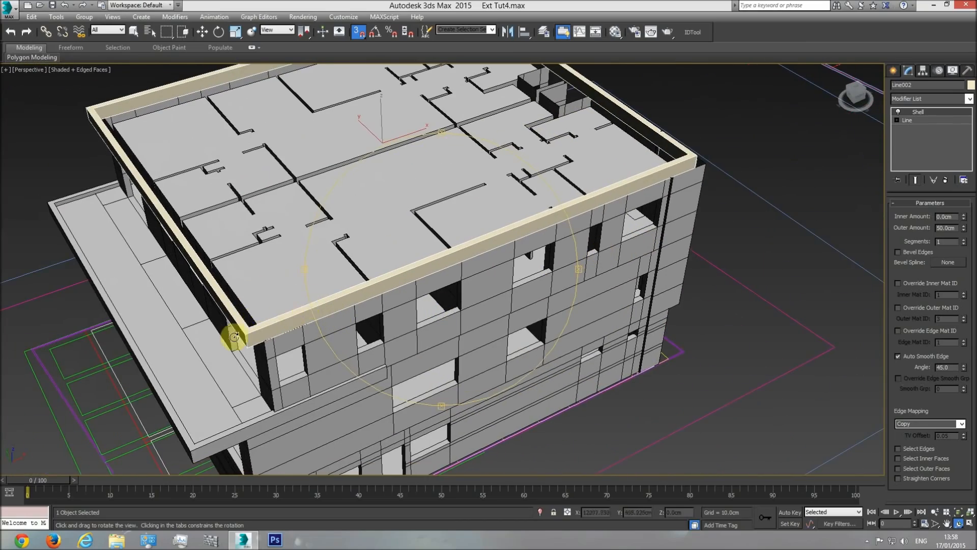
pyautogui.moveTo(421, 355); pyautogui.dragTo(358, 95)
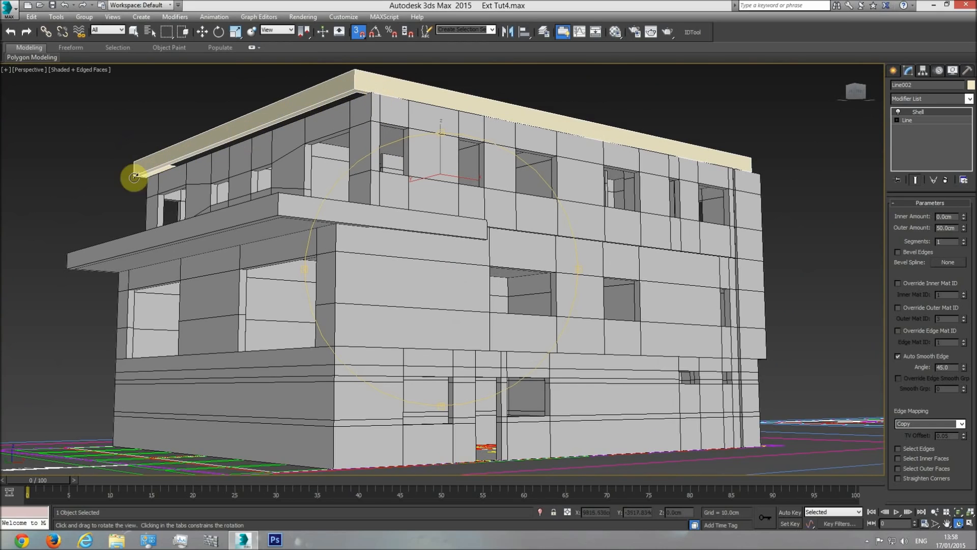
pyautogui.moveTo(382, 203); pyautogui.dragTo(495, 272)
# Examine the roof edge and upper wall lines on the elevation drawings in the top view
pyautogui.press('t')
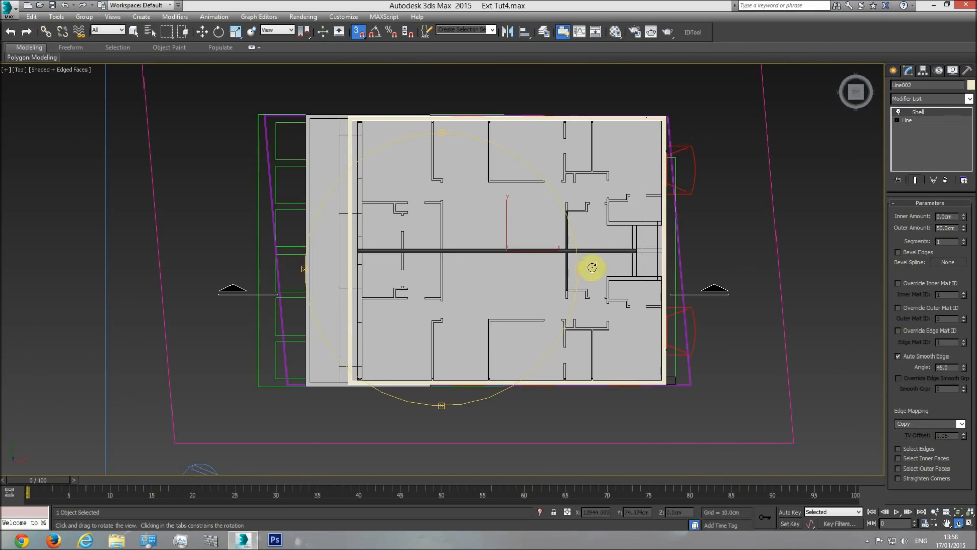
pyautogui.scroll(-5, 404, 261)
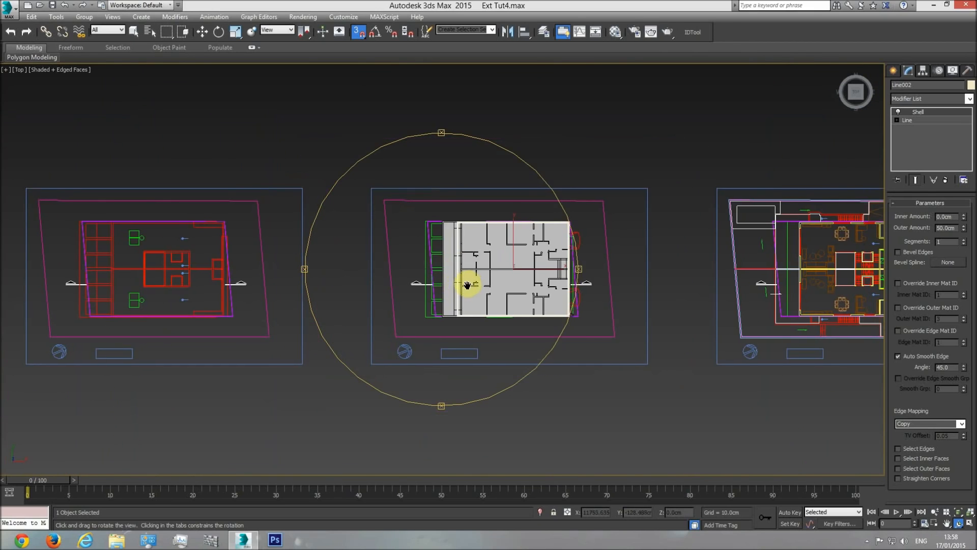
pyautogui.scroll(4, 467, 284)
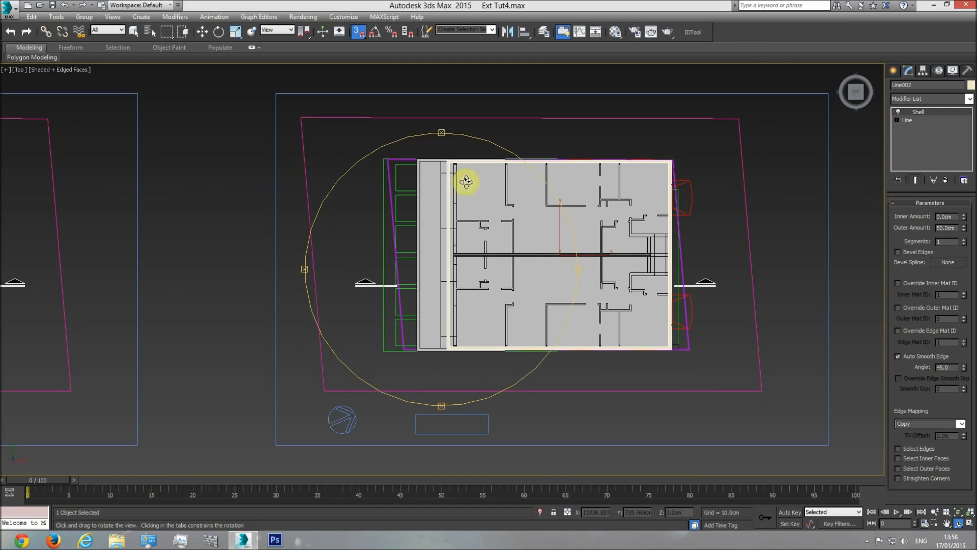
pyautogui.scroll(-8, 466, 181)
pyautogui.scroll(6, 341, 261)
pyautogui.moveTo(279, 264); pyautogui.dragTo(426, 298, button='middle')
pyautogui.scroll(5, 347, 302)
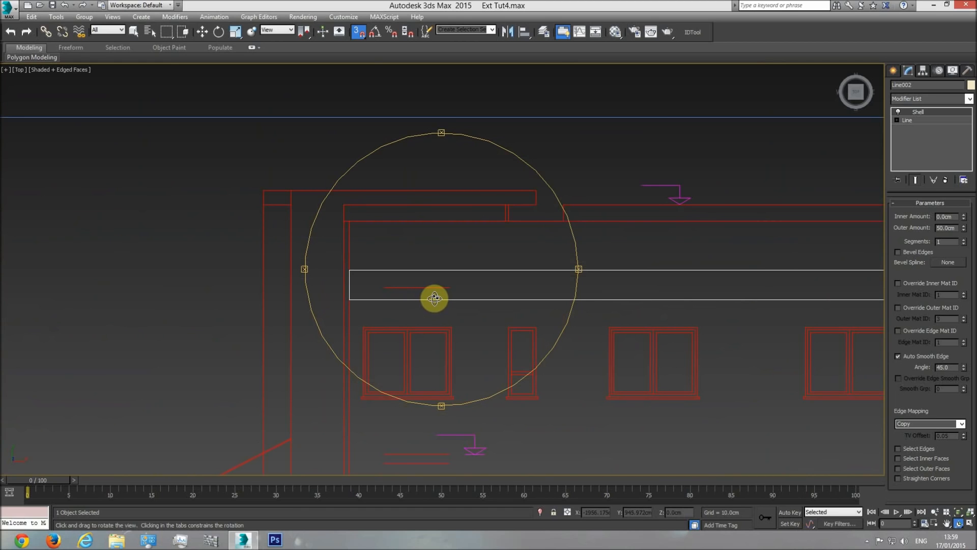
pyautogui.moveTo(410, 304); pyautogui.dragTo(489, 294, button='middle')
pyautogui.scroll(-5, 351, 301)
pyautogui.scroll(4, 426, 292)
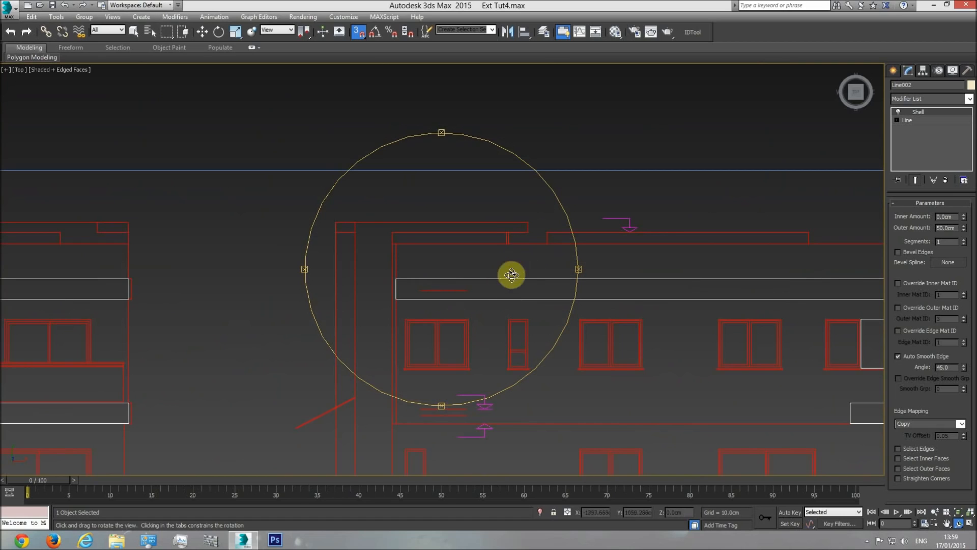
# Measure the roof wall height on the elevation with a temporary box snapped between its lower and upper lines, and delete the box
pyautogui.click(894, 70)
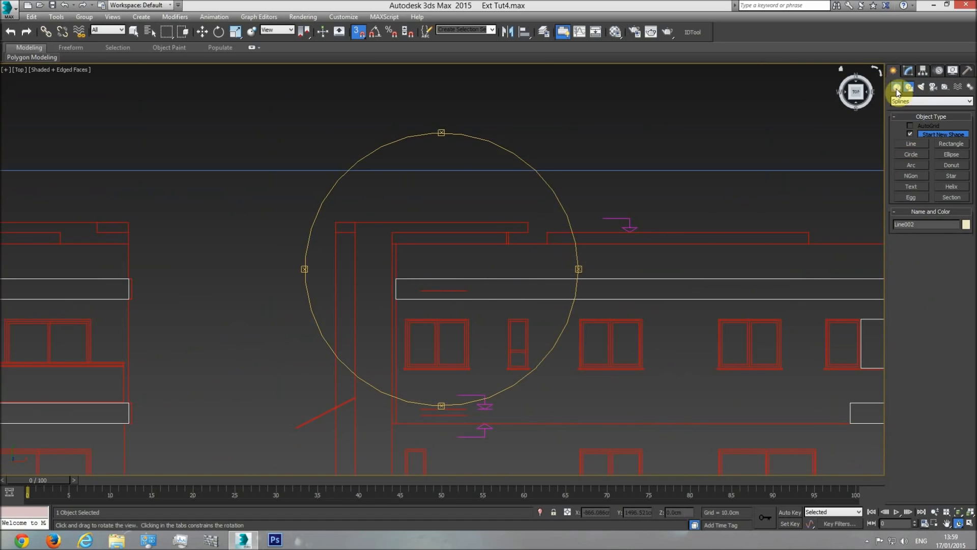
pyautogui.click(897, 88)
pyautogui.click(912, 136)
pyautogui.moveTo(467, 288); pyautogui.dragTo(809, 244)
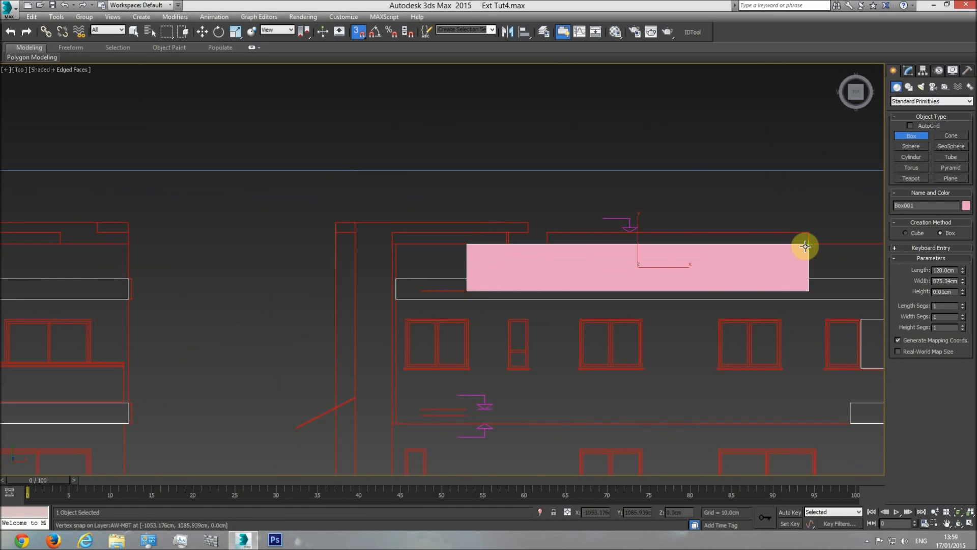
pyautogui.click(834, 241)
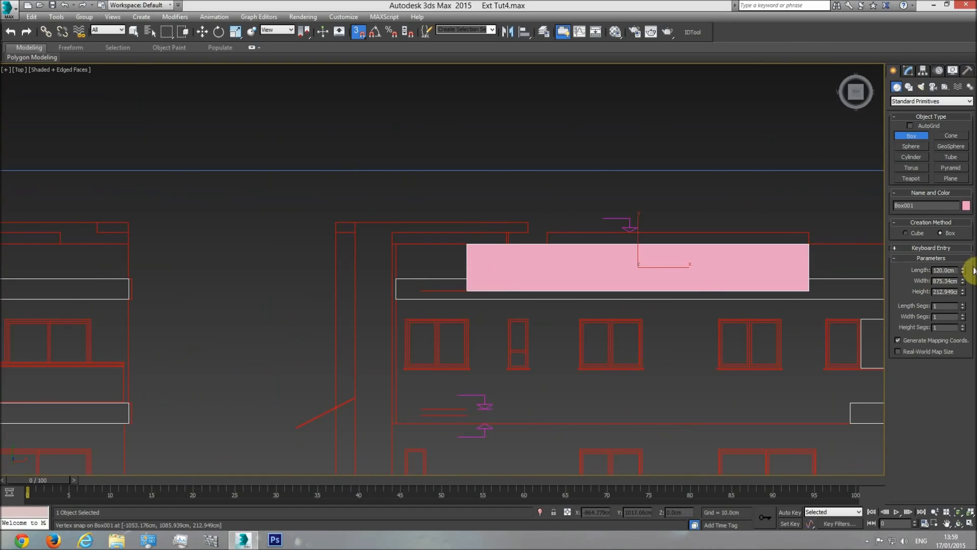
pyautogui.moveTo(963, 270)
pyautogui.mouseDown()
pyautogui.moveTo(961, 211)
pyautogui.moveTo(963, 254)
pyautogui.mouseUp()
pyautogui.hotkey('ctrl', 'z')
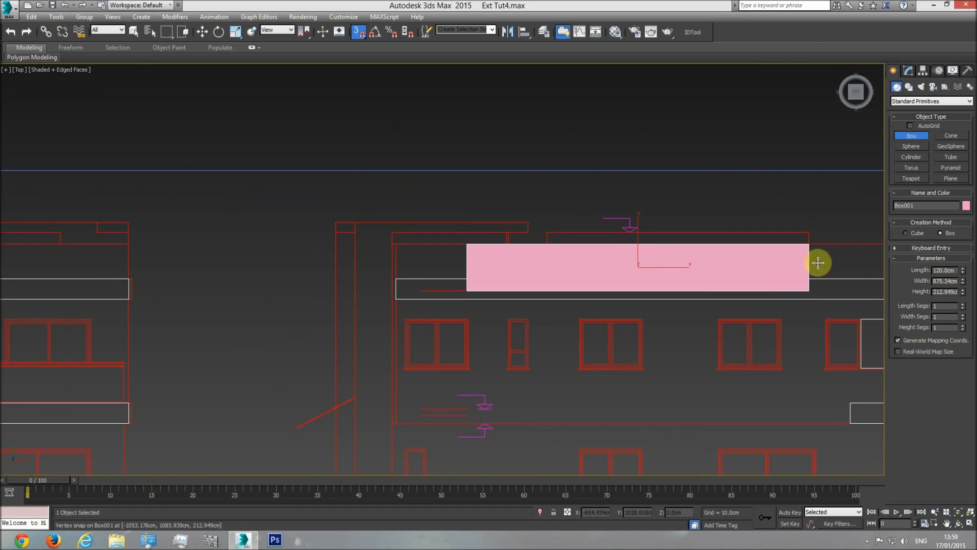
pyautogui.rightClick(758, 273)
pyautogui.click(909, 71)
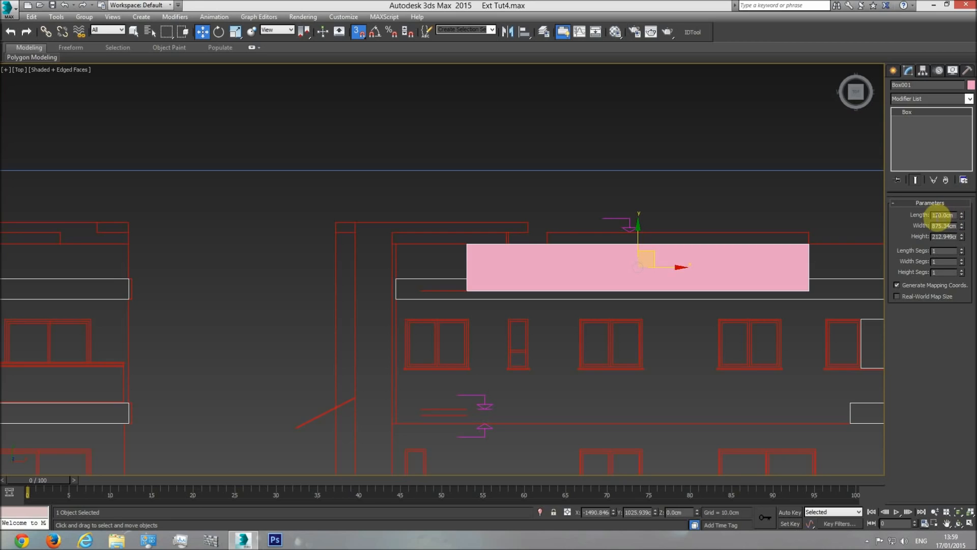
pyautogui.moveTo(753, 249); pyautogui.dragTo(676, 248, button='middle')
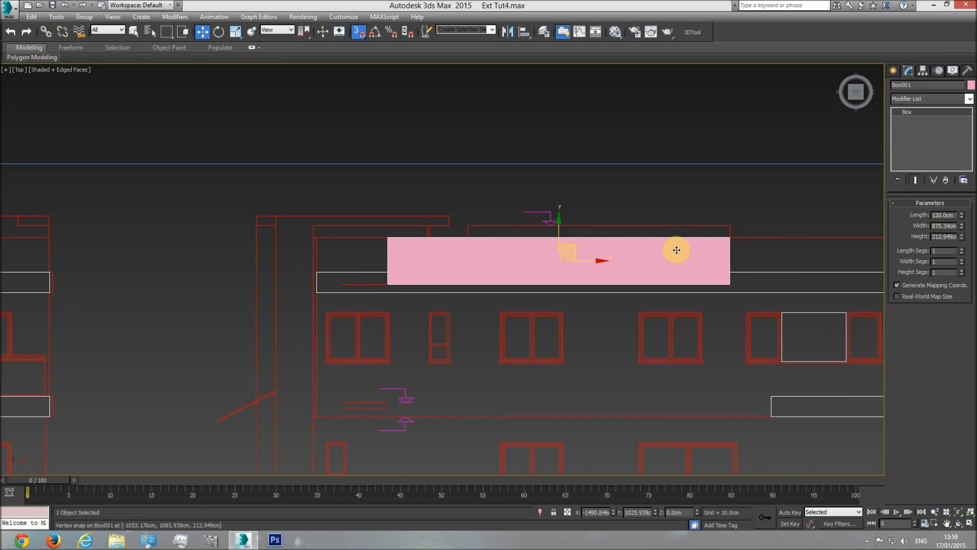
pyautogui.press('Delete')
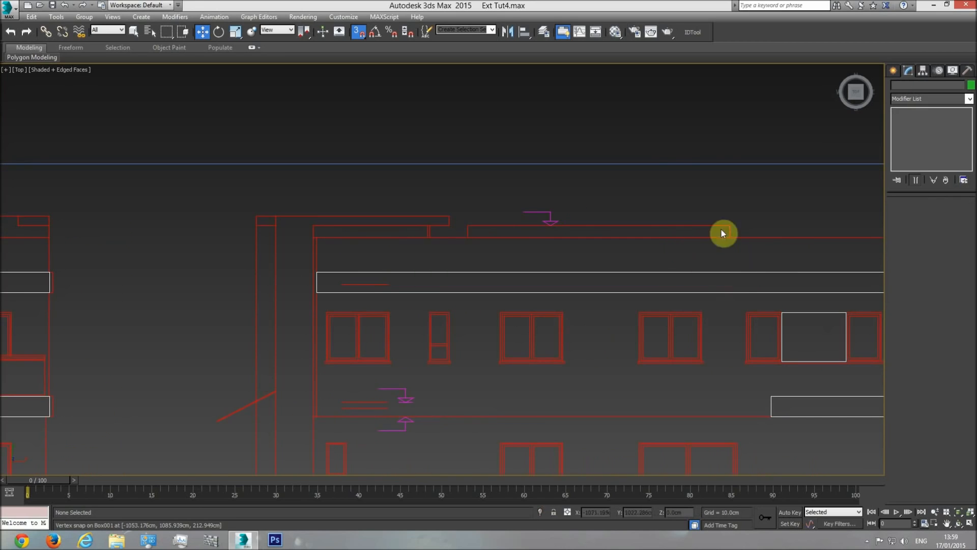
# Set the Shell outer amount of the roof wall frame to 120 cm
pyautogui.scroll(-6, 570, 268)
pyautogui.press('f')
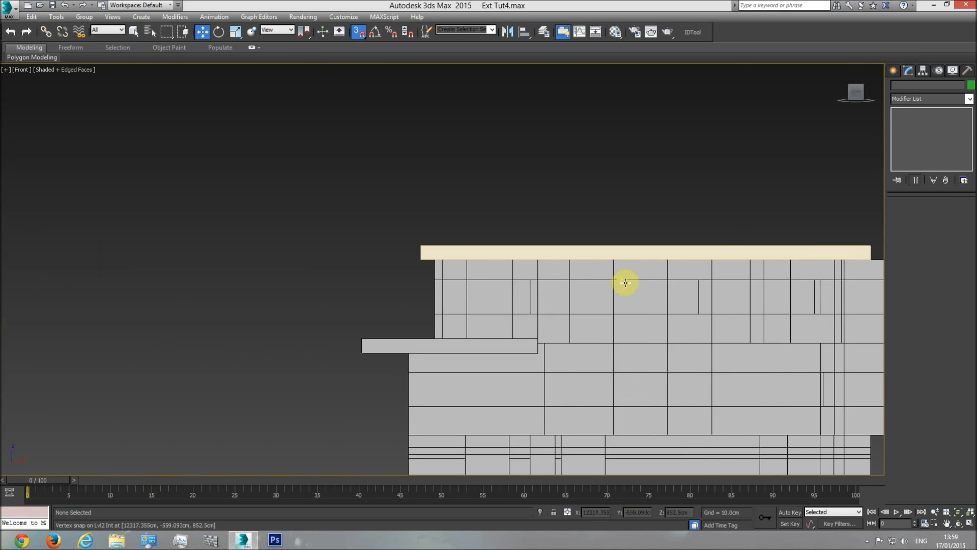
pyautogui.moveTo(600, 270); pyautogui.dragTo(470, 284, button='middle')
pyautogui.scroll(-3, 462, 273)
pyautogui.scroll(3, 462, 270)
pyautogui.click(462, 265)
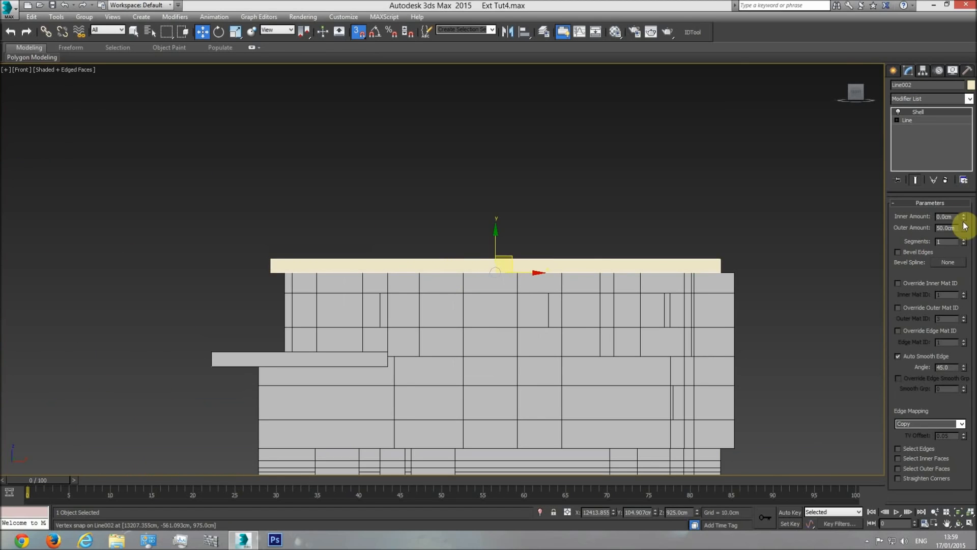
pyautogui.write('120')
pyautogui.press('Return')
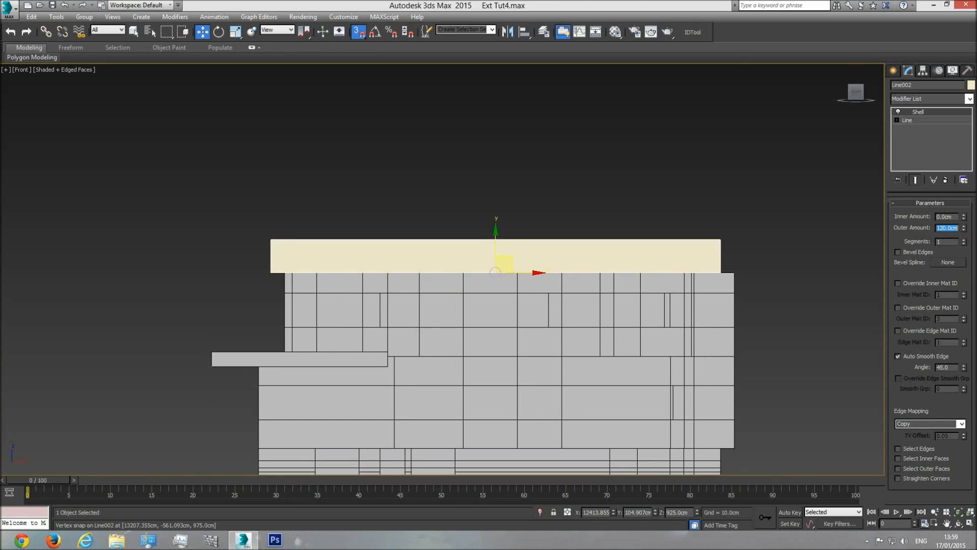
# Inspect the heightened roof wall on top of the building from a raised perspective corner view
pyautogui.moveTo(436, 274); pyautogui.dragTo(474, 275, button='middle')
pyautogui.scroll(-2, 474, 275)
pyautogui.press('p')
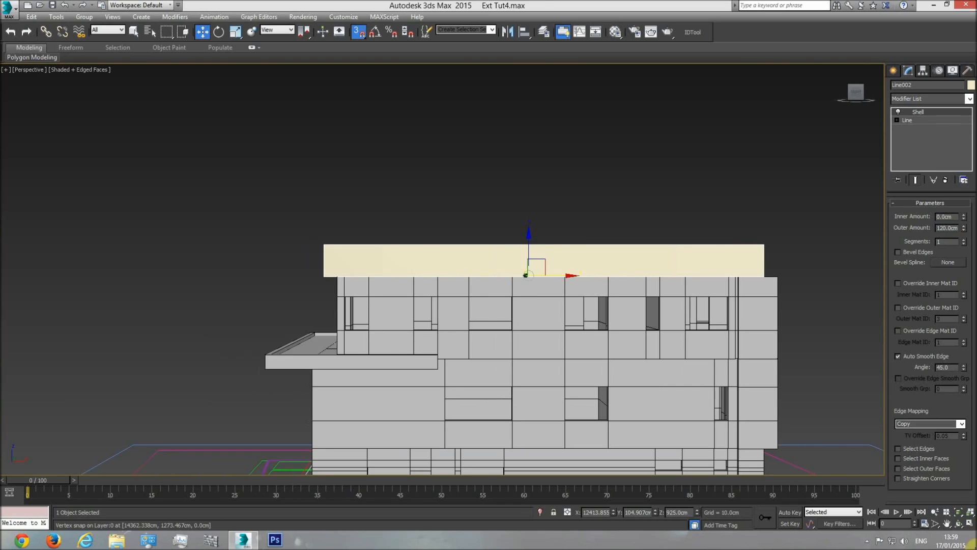
pyautogui.click(958, 526)
pyautogui.moveTo(395, 255); pyautogui.dragTo(531, 324)
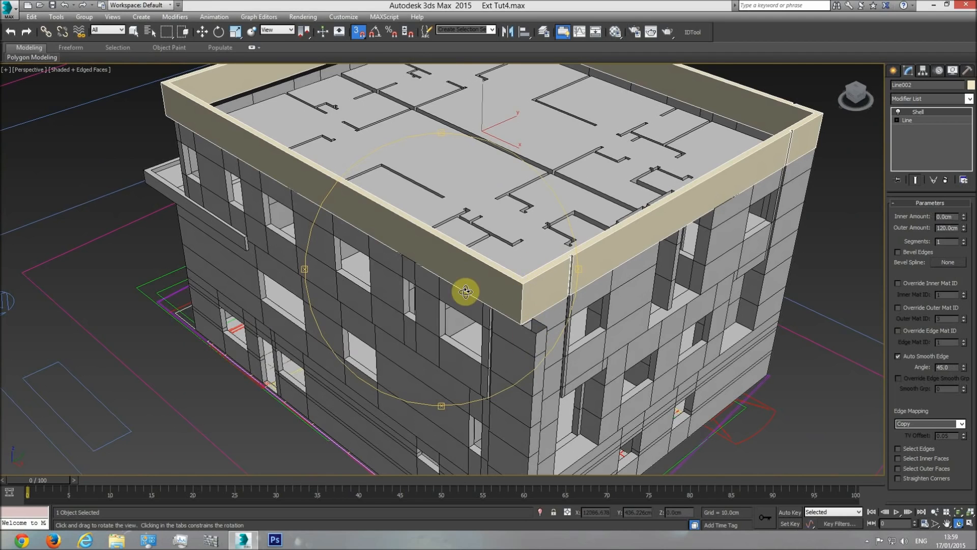
# Examine the roof plan drawing in the top view and compare its wall outlines with the roof of the modelled building
pyautogui.press('t')
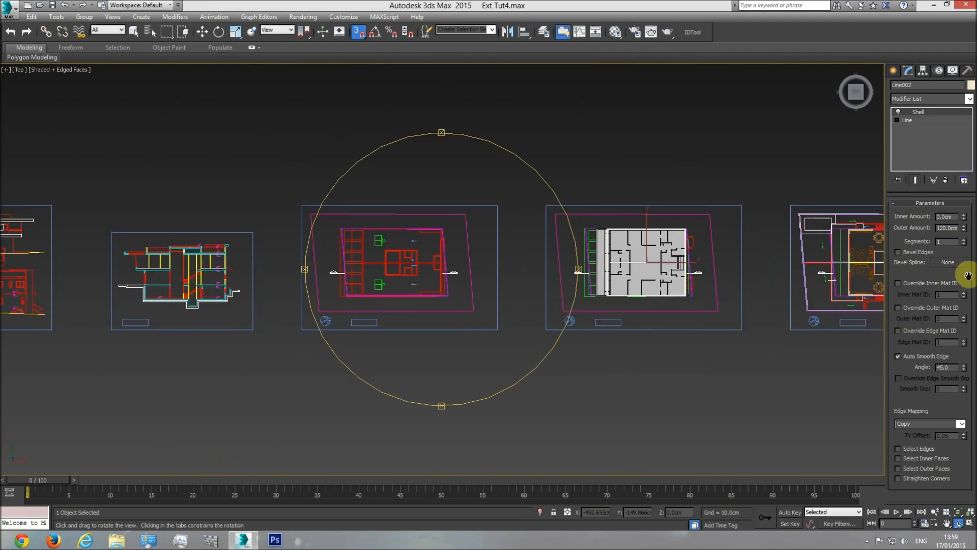
pyautogui.scroll(6, 410, 285)
pyautogui.moveTo(411, 276); pyautogui.dragTo(462, 311, button='middle')
pyautogui.moveTo(461, 239); pyautogui.dragTo(457, 390, button='middle')
pyautogui.scroll(-2, 458, 390)
pyautogui.moveTo(460, 333); pyautogui.dragTo(456, 398, button='middle')
pyautogui.moveTo(458, 365); pyautogui.dragTo(465, 225, button='middle')
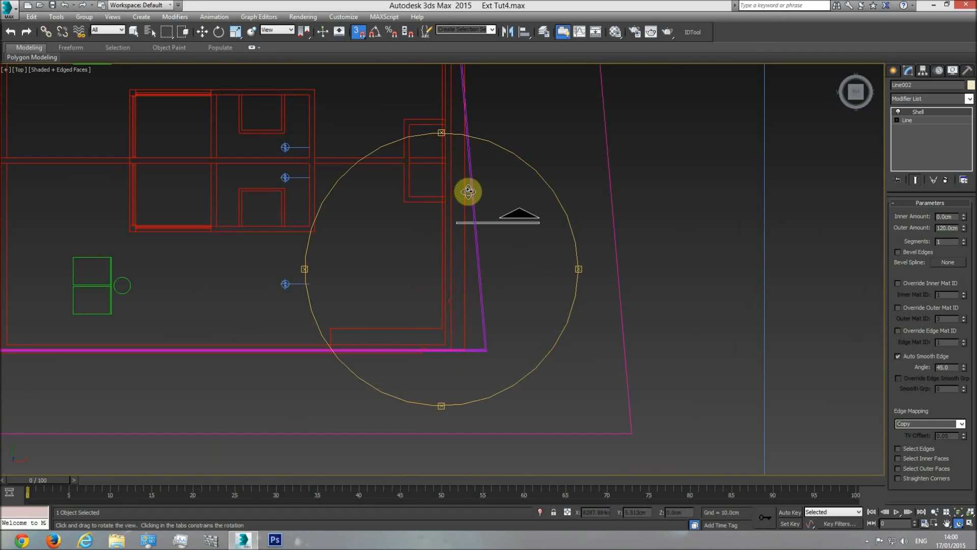
pyautogui.moveTo(465, 142); pyautogui.dragTo(469, 278, button='middle')
pyautogui.moveTo(427, 417); pyautogui.dragTo(432, 270, button='middle')
pyautogui.moveTo(455, 301); pyautogui.dragTo(293, 277, button='middle')
pyautogui.scroll(-3, 350, 292)
pyautogui.moveTo(401, 268); pyautogui.dragTo(95, 263, button='middle')
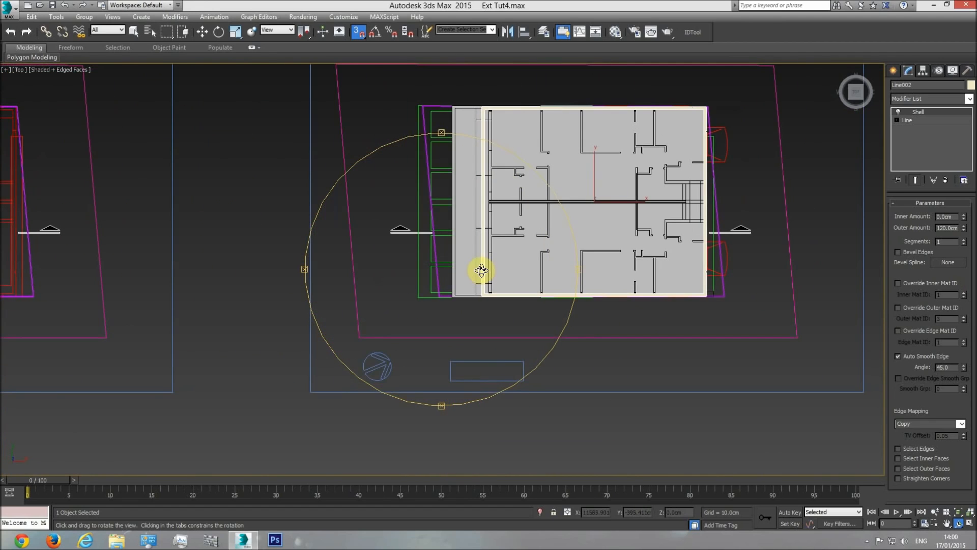
pyautogui.moveTo(484, 247); pyautogui.dragTo(812, 268, button='middle')
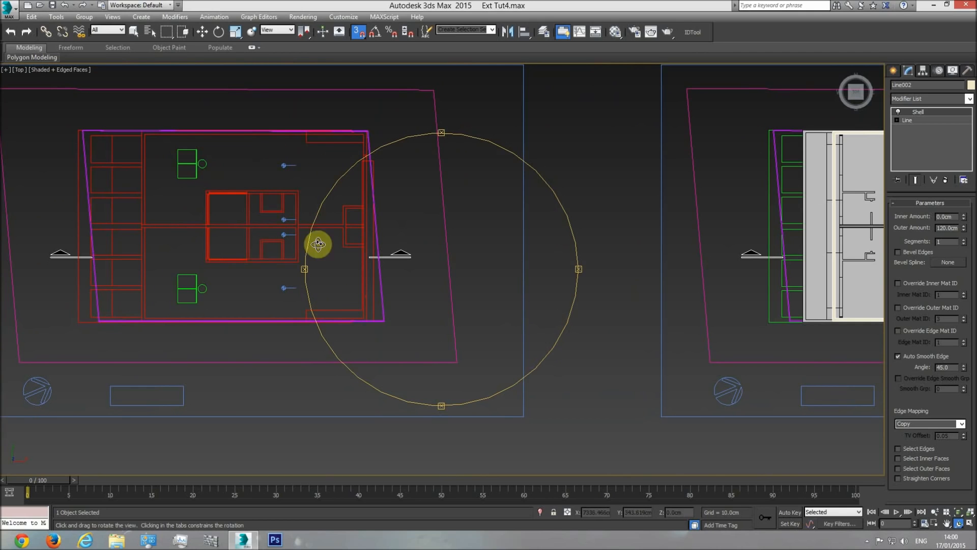
pyautogui.moveTo(422, 291); pyautogui.dragTo(251, 301, button='middle')
pyautogui.scroll(-1, 251, 302)
pyautogui.moveTo(587, 266); pyautogui.dragTo(465, 255, button='middle')
pyautogui.scroll(2, 465, 256)
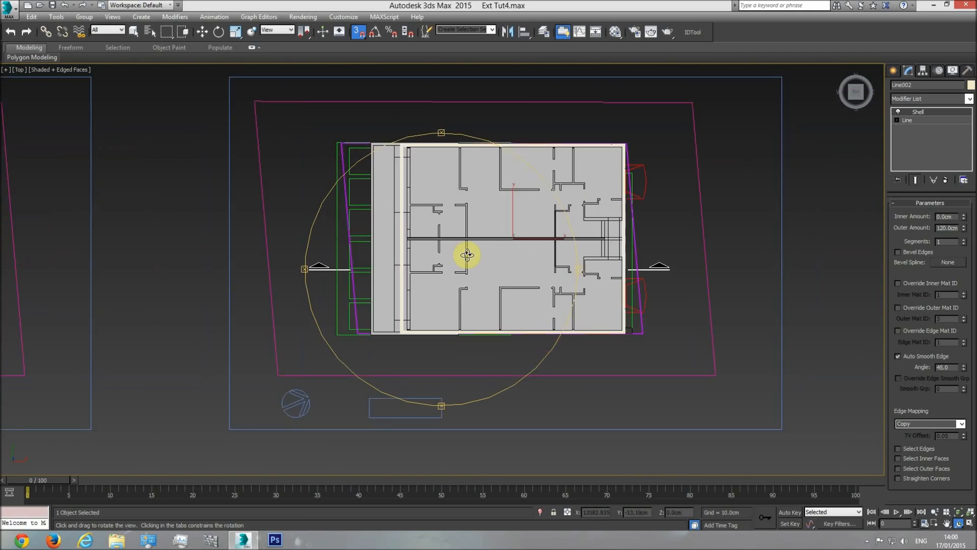
# Rename the roof wall frame as "roof railing" and hide all other objects
pyautogui.press('w')
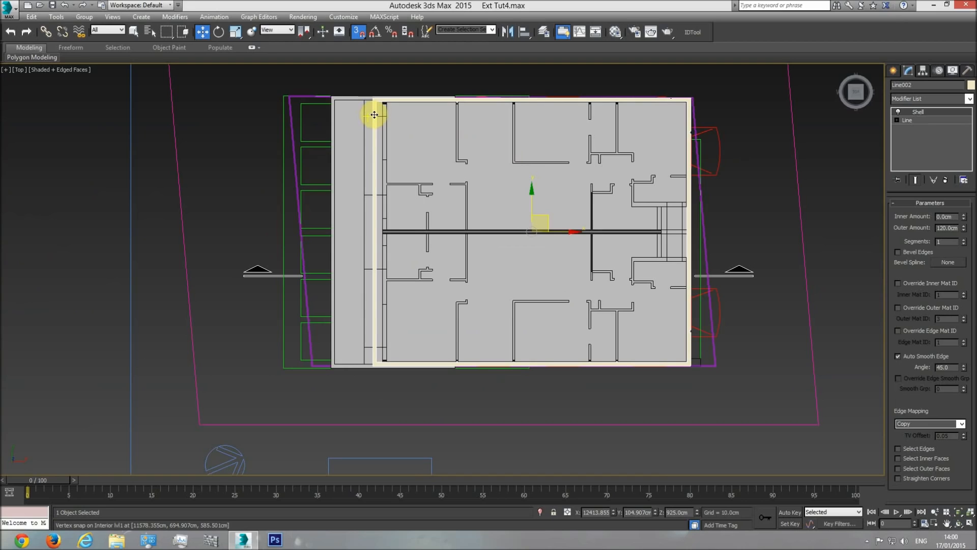
pyautogui.rightClick(374, 115)
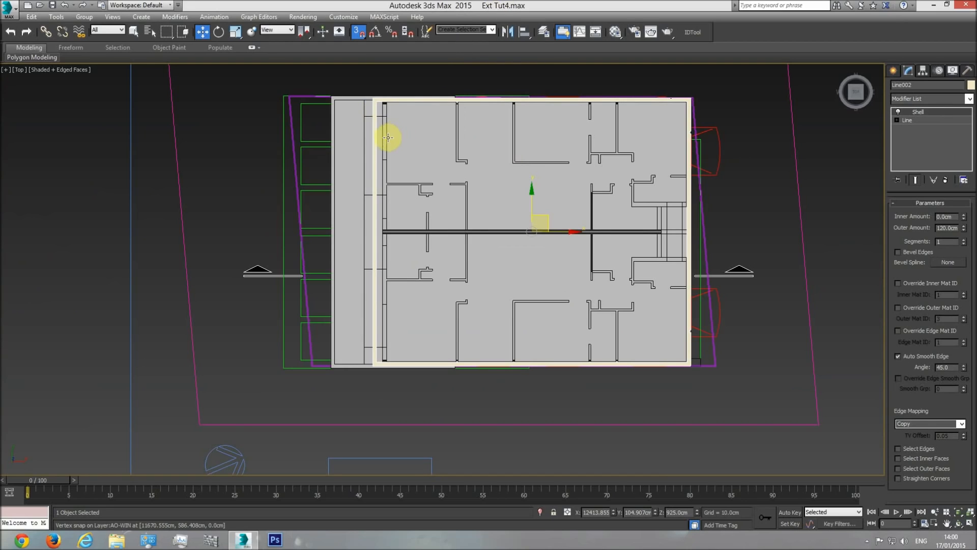
pyautogui.click(911, 84)
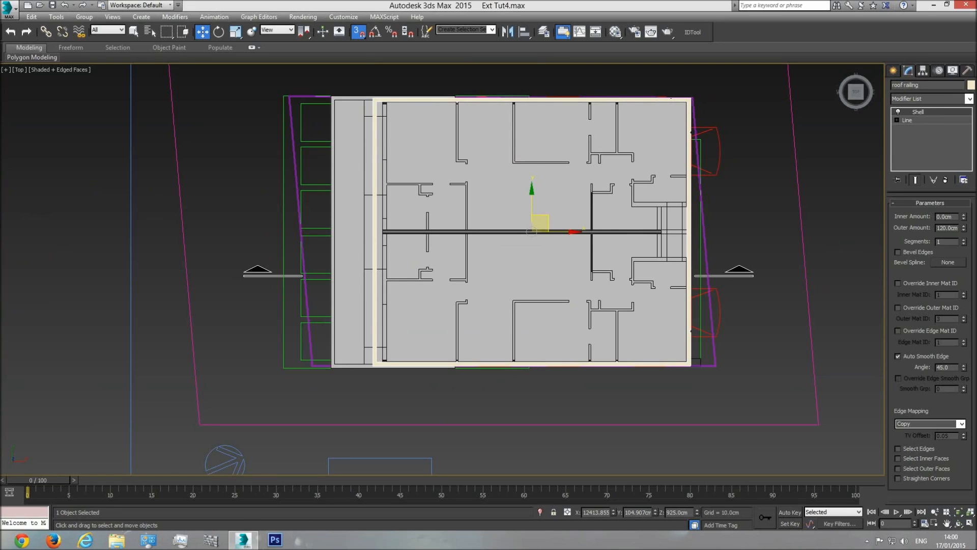
pyautogui.click(605, 100)
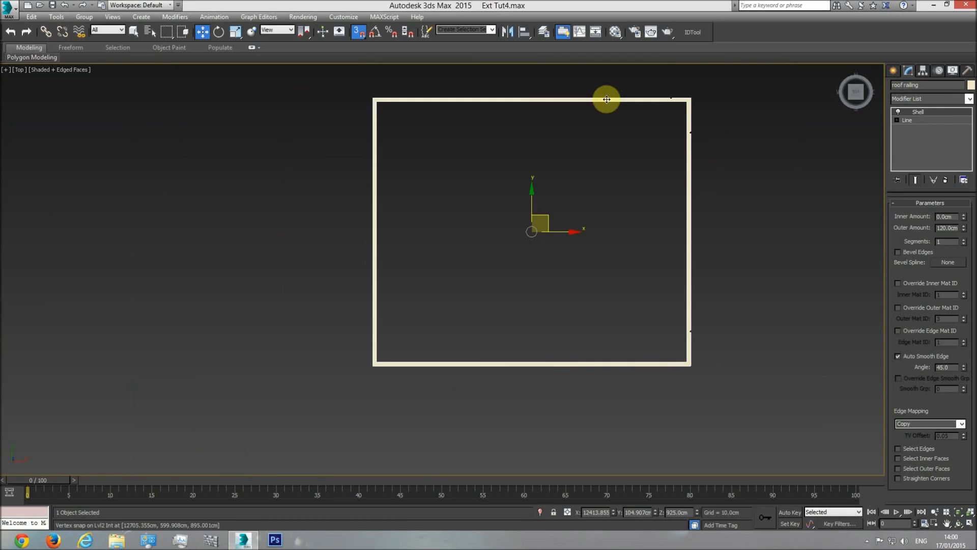
pyautogui.click(783, 141)
# Draw a closed line spline snapped to the four inner corners of the roof railing
pyautogui.click(893, 71)
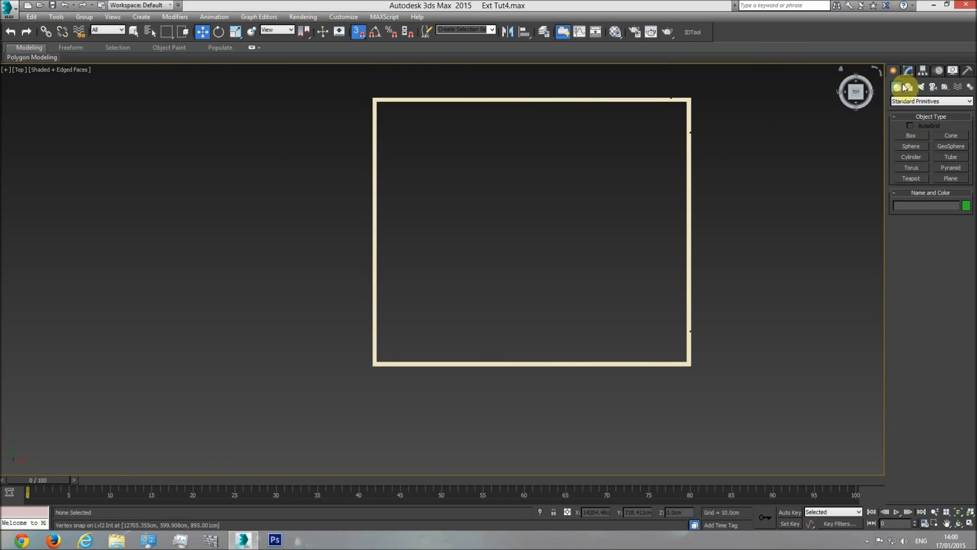
pyautogui.click(909, 86)
pyautogui.click(912, 144)
pyautogui.click(376, 101)
pyautogui.click(686, 101)
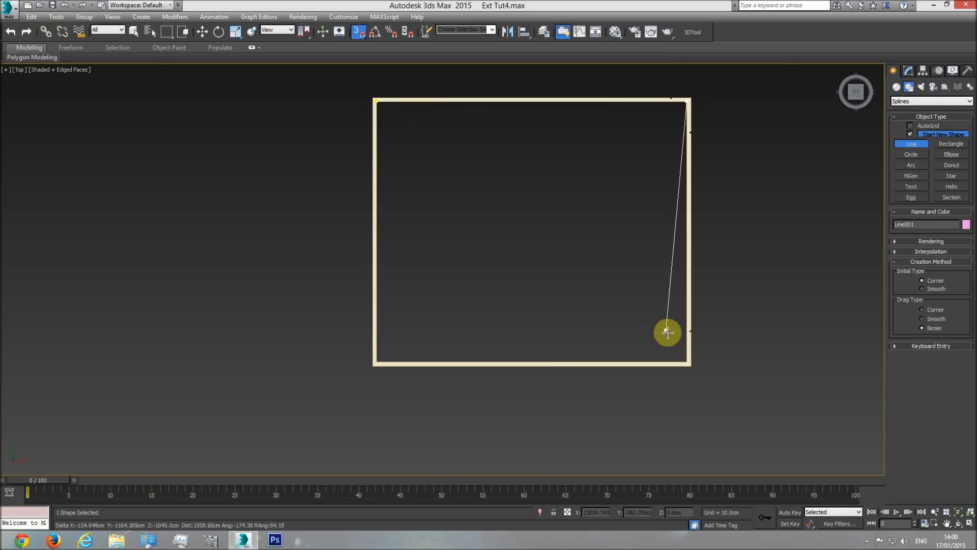
pyautogui.click(687, 362)
pyautogui.click(377, 362)
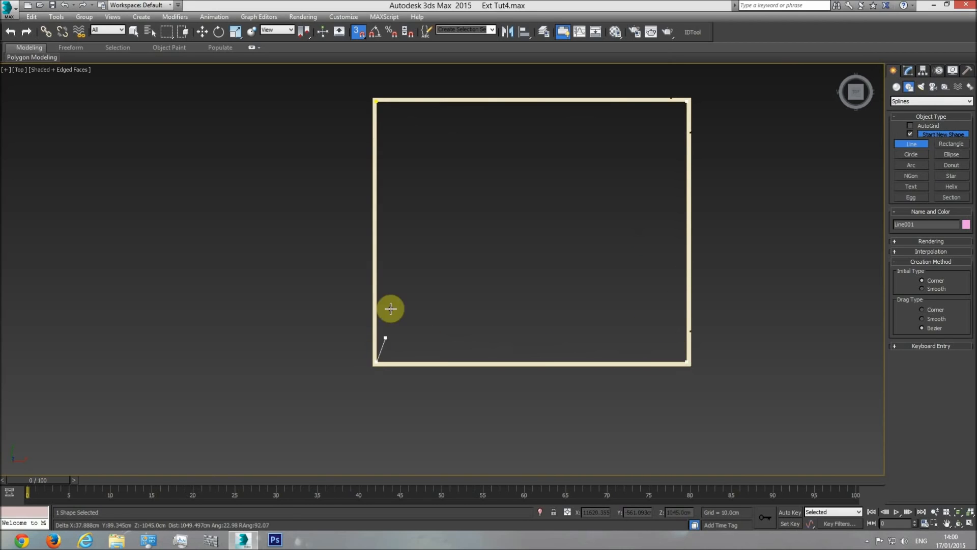
pyautogui.click(378, 102)
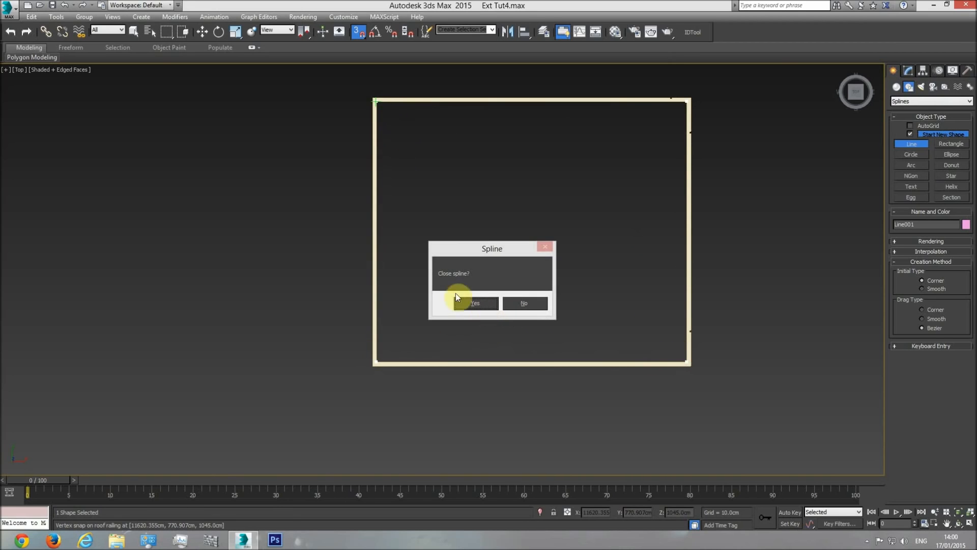
pyautogui.click(464, 304)
# Convert the closed spline inside the roof railing to an Editable Poly
pyautogui.press('w')
pyautogui.rightClick(506, 225)
pyautogui.moveTo(583, 332)
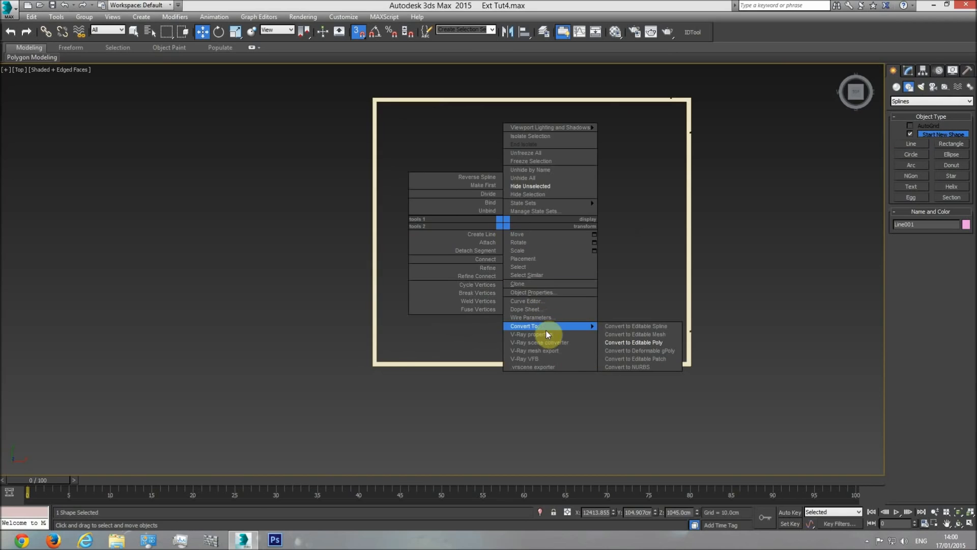
pyautogui.click(633, 343)
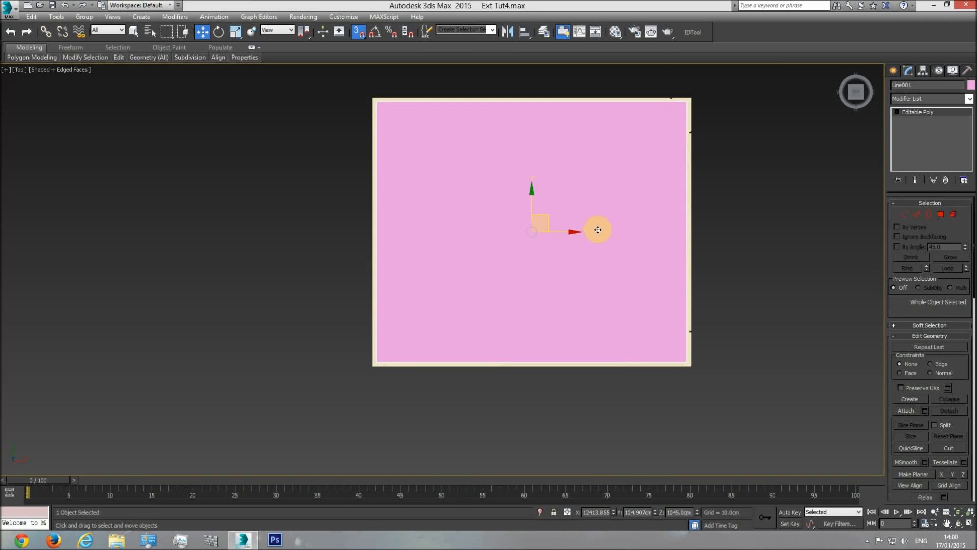
# Move the new floor polygon vertically down in the front view, snapping it to the bottom of the roof railing
pyautogui.press('f')
pyautogui.moveTo(531, 239); pyautogui.dragTo(528, 239, button='middle')
pyautogui.press('F3')
pyautogui.moveTo(513, 222)
pyautogui.mouseDown()
pyautogui.moveTo(628, 253)
pyautogui.moveTo(648, 271)
pyautogui.mouseUp()
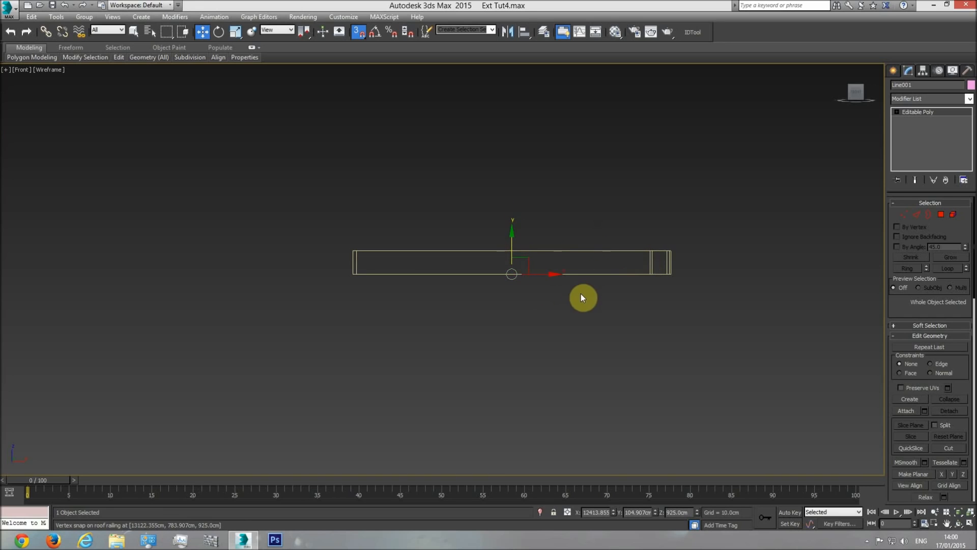
# Check the floor inside the railing in a shaded perspective view and unhide all objects
pyautogui.press('p')
pyautogui.click(959, 524)
pyautogui.moveTo(425, 272)
pyautogui.mouseDown()
pyautogui.moveTo(484, 299)
pyautogui.moveTo(466, 324)
pyautogui.mouseUp()
pyautogui.press('F3')
pyautogui.press('w')
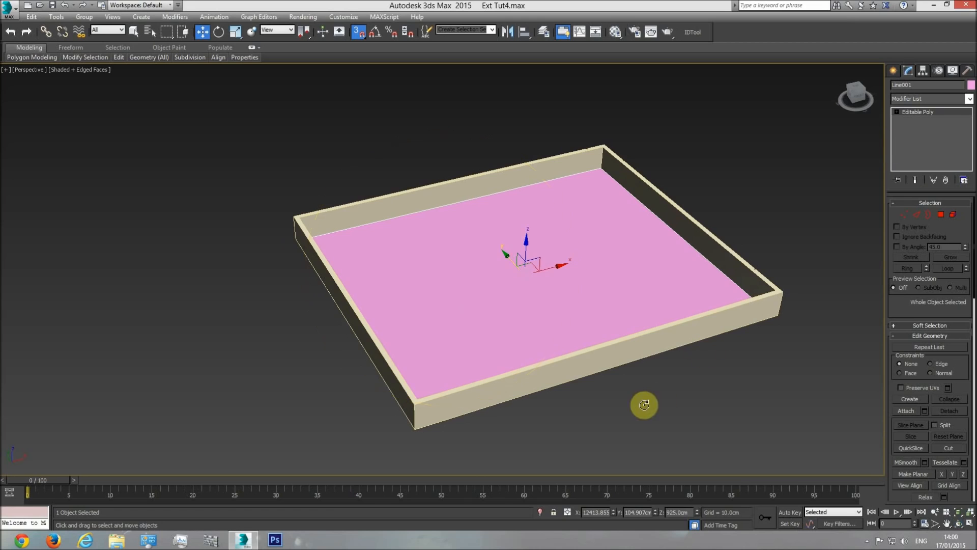
pyautogui.rightClick(771, 199)
pyautogui.click(787, 156)
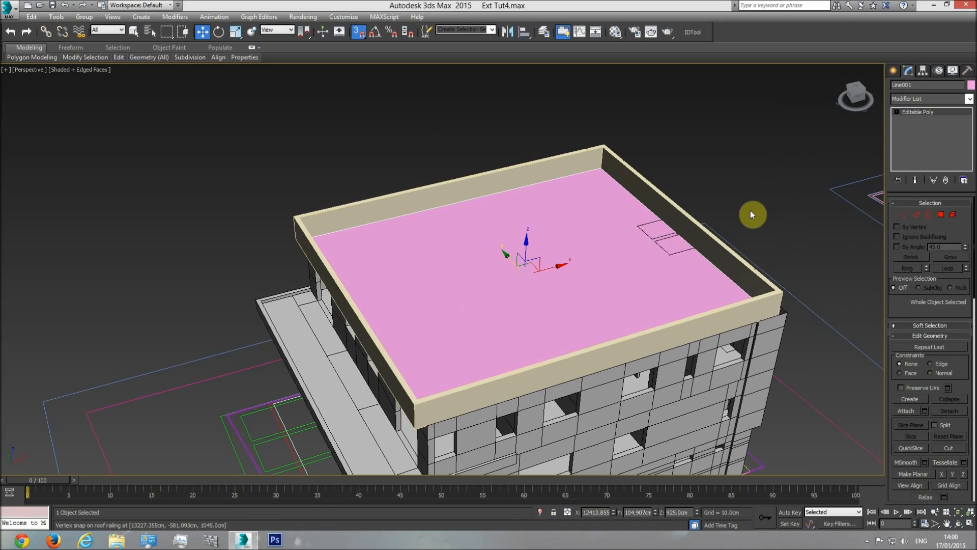
# Examine the two small rectangular outlines at the roof floor's edge and compare them with the roof plan drawing
pyautogui.click(958, 523)
pyautogui.moveTo(426, 280); pyautogui.dragTo(506, 201)
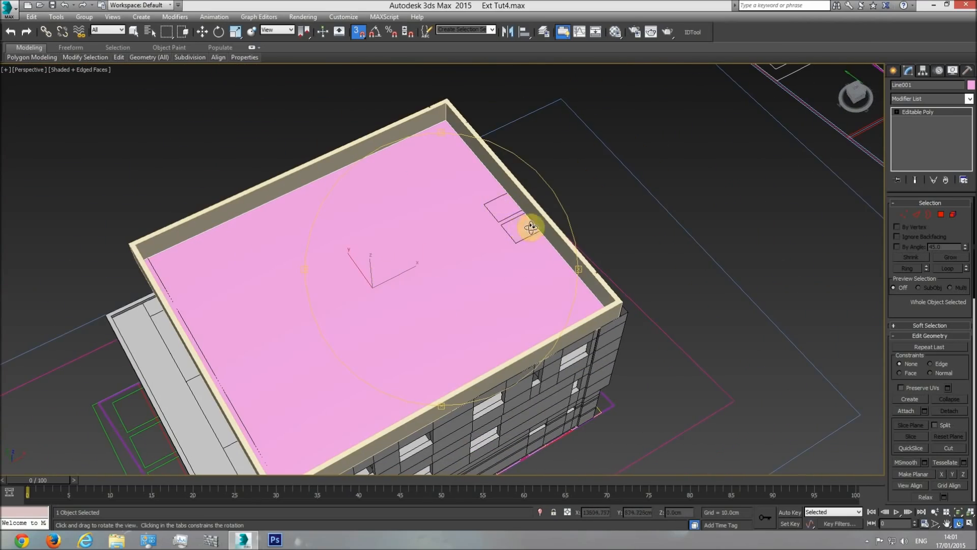
pyautogui.moveTo(515, 246); pyautogui.dragTo(421, 299)
pyautogui.scroll(-4, 421, 296)
pyautogui.press('t')
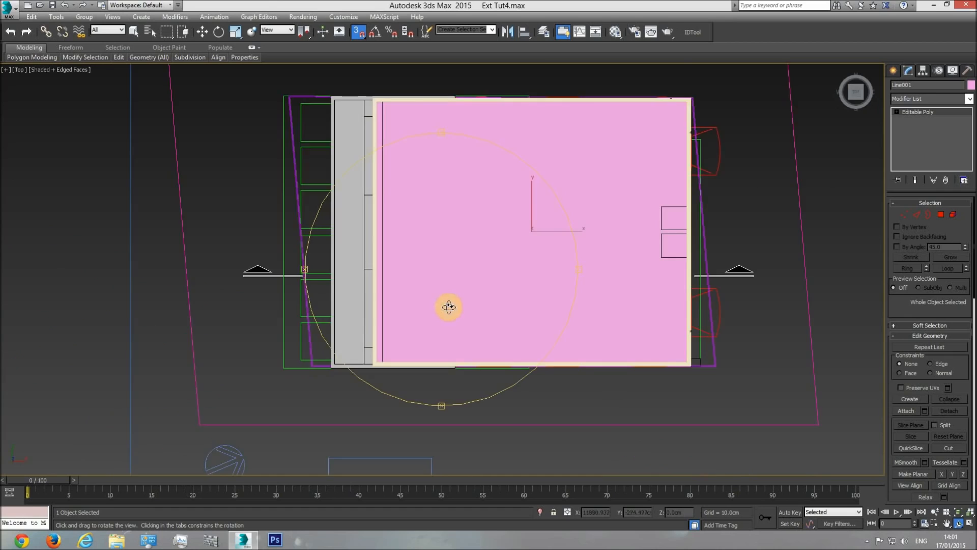
pyautogui.moveTo(448, 306); pyautogui.dragTo(637, 349, button='middle')
pyautogui.scroll(-3, 636, 348)
pyautogui.moveTo(413, 319); pyautogui.dragTo(590, 309, button='middle')
pyautogui.scroll(4, 433, 299)
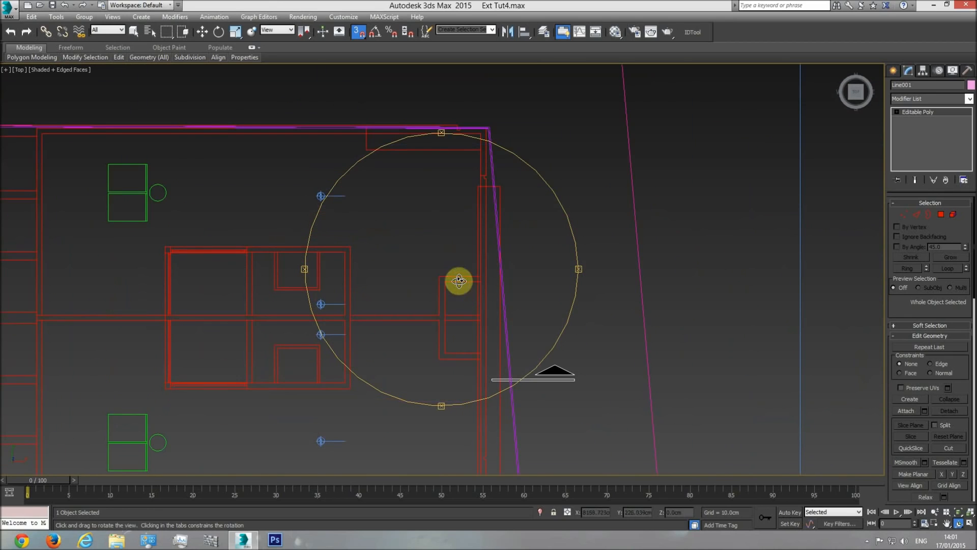
pyautogui.moveTo(478, 327); pyautogui.dragTo(252, 283, button='middle')
pyautogui.scroll(-3, 244, 285)
pyautogui.moveTo(594, 281); pyautogui.dragTo(219, 275, button='middle')
pyautogui.scroll(3, 549, 267)
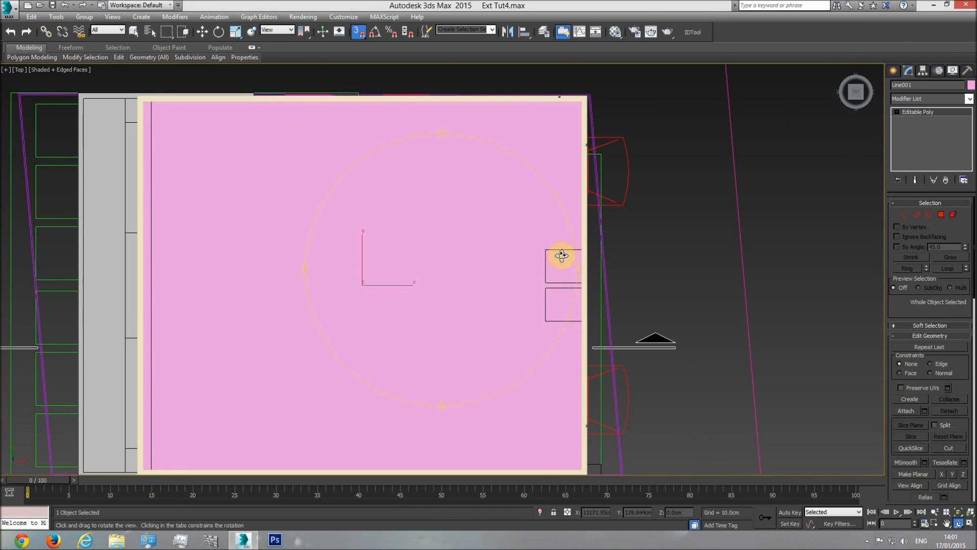
# Rename the floor polygon as "Roof floor" and activate its Edge sub-object level
pyautogui.press('w')
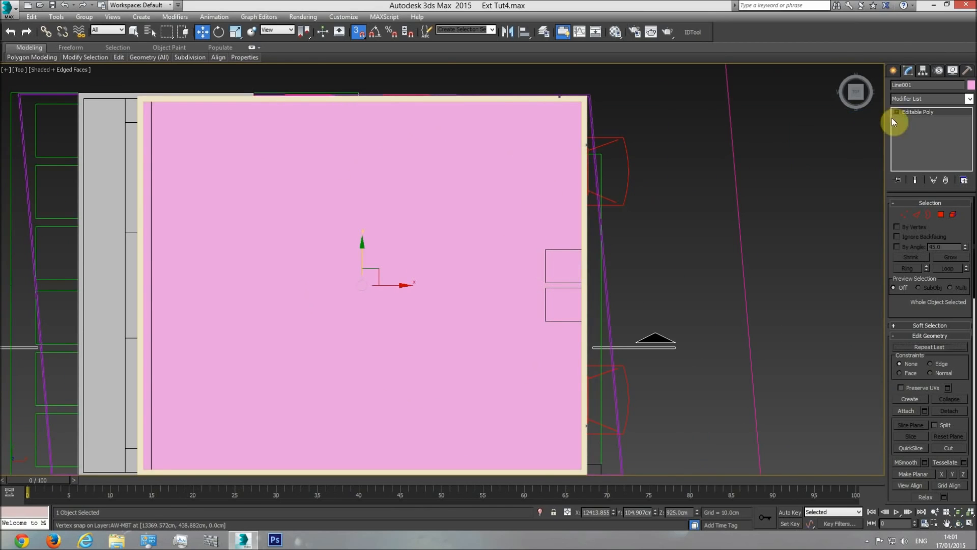
pyautogui.click(920, 85)
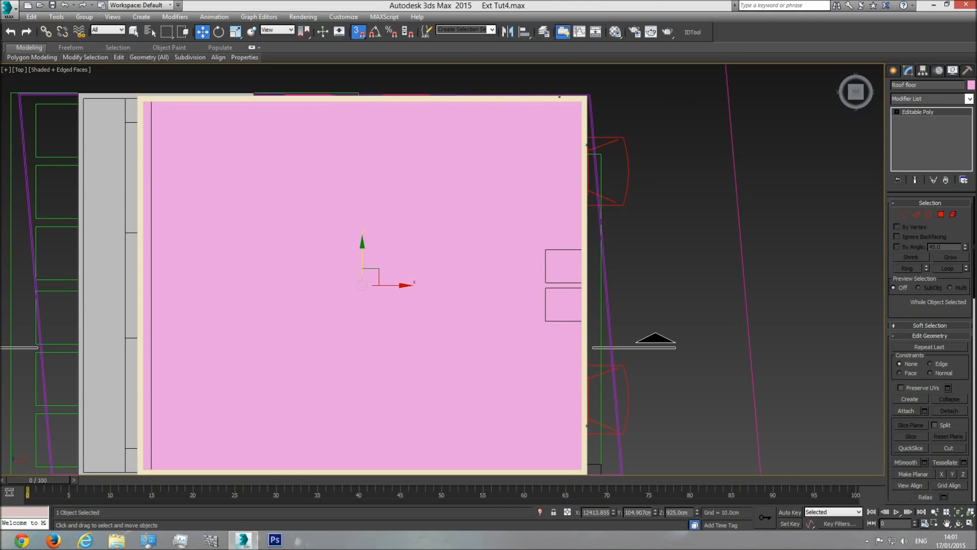
pyautogui.click(904, 215)
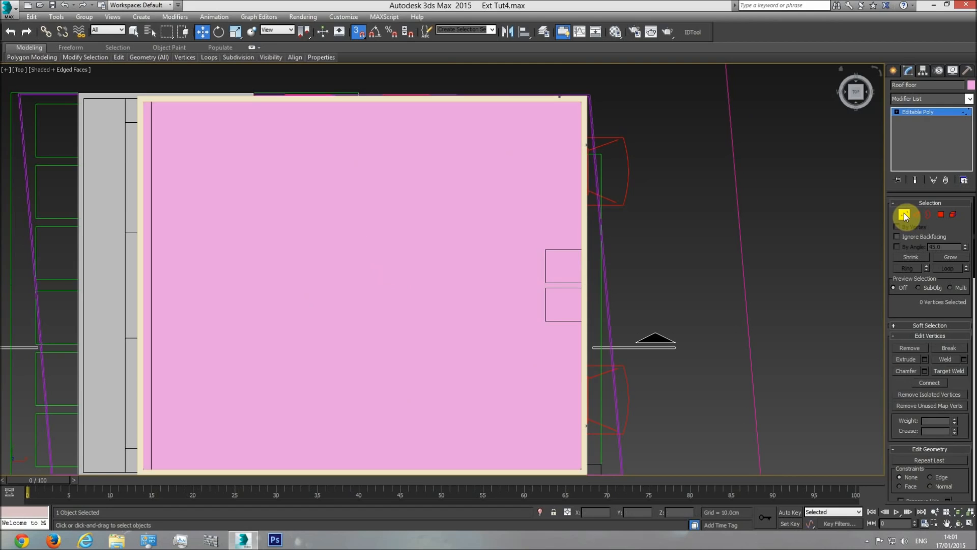
pyautogui.click(916, 215)
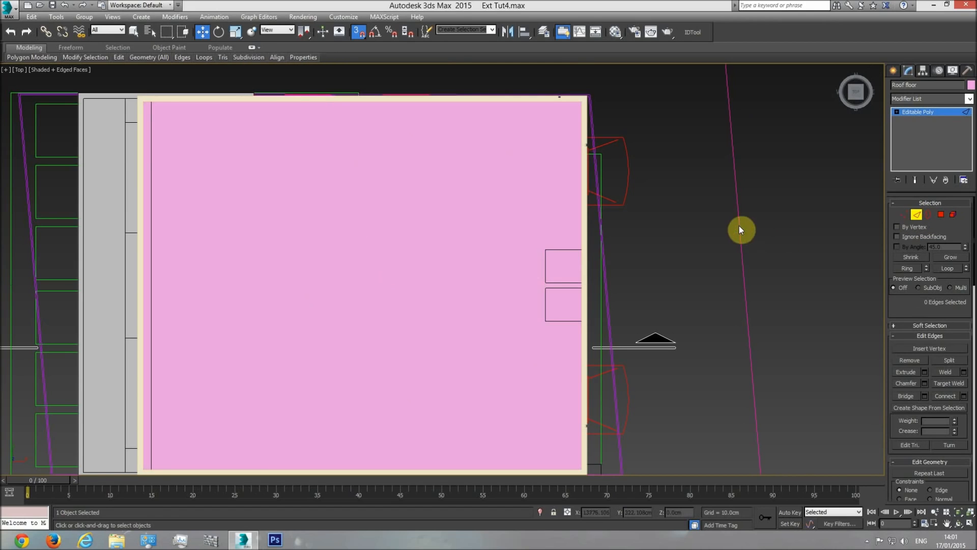
# Hide everything except the roof floor and select its left and right side edges in wireframe display
pyautogui.press('F3')
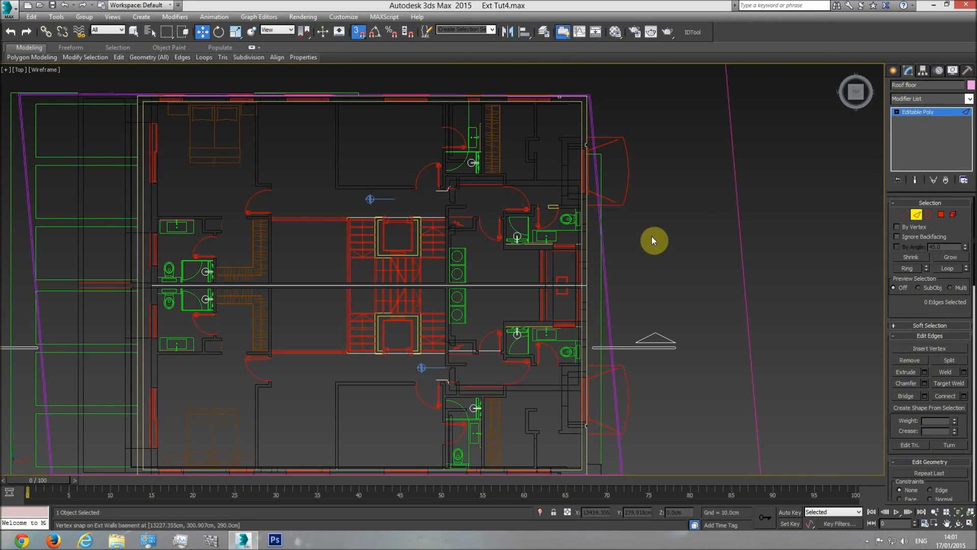
pyautogui.moveTo(656, 228)
pyautogui.mouseDown()
pyautogui.moveTo(530, 263)
pyautogui.moveTo(109, 306)
pyautogui.mouseUp()
pyautogui.rightClick(238, 202)
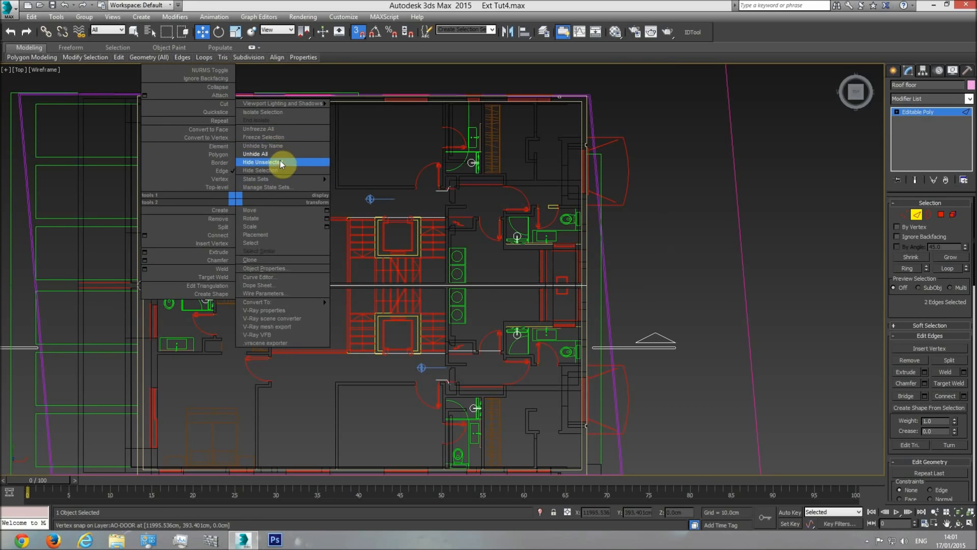
pyautogui.click(280, 161)
pyautogui.click(652, 231)
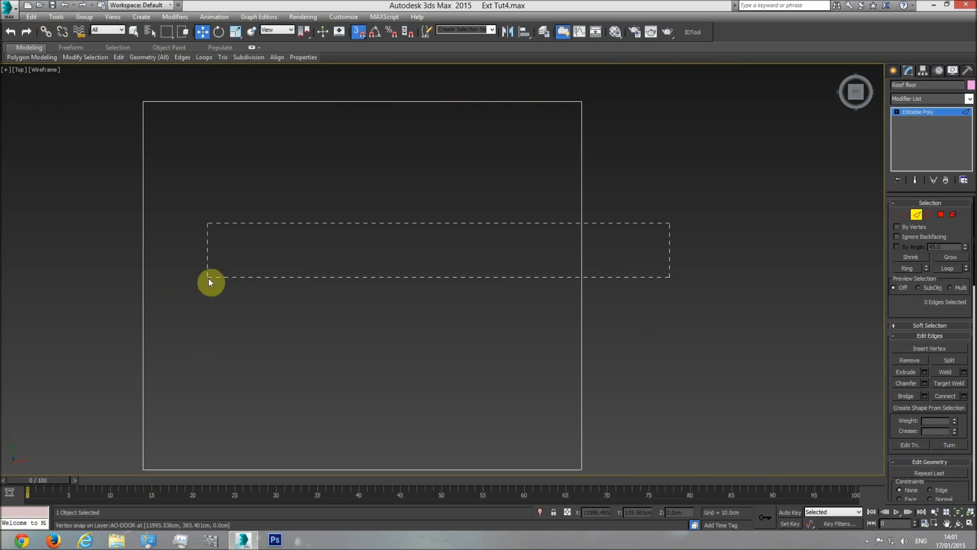
pyautogui.moveTo(111, 281); pyautogui.dragTo(111, 281)
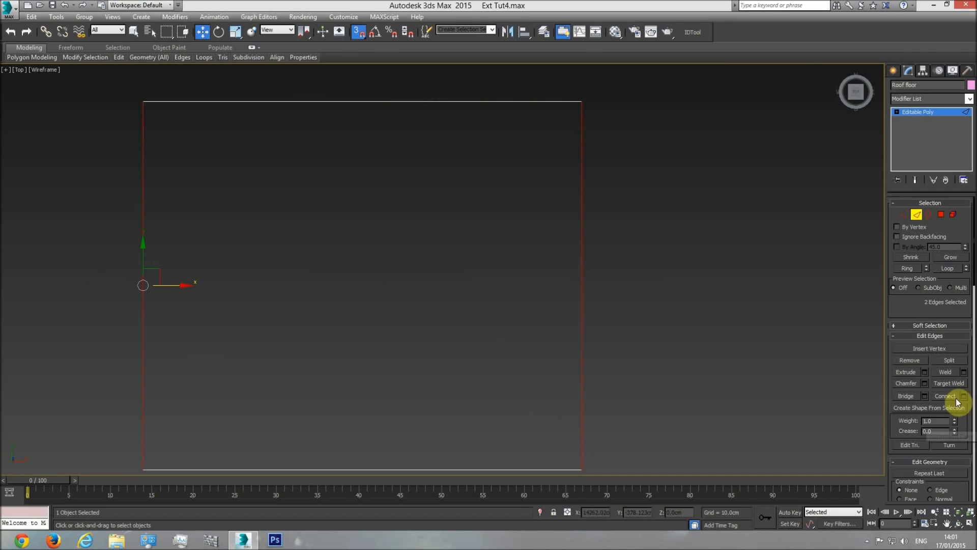
# Unhide all objects, restore shaded display and open the Connect Edges settings for the two selected roof floor edges
pyautogui.rightClick(609, 304)
pyautogui.click(633, 254)
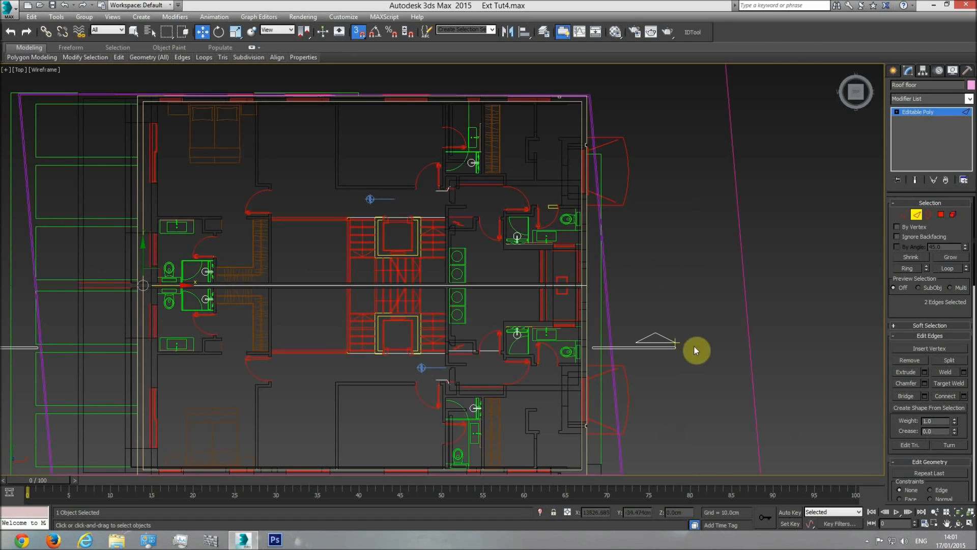
pyautogui.press('F3')
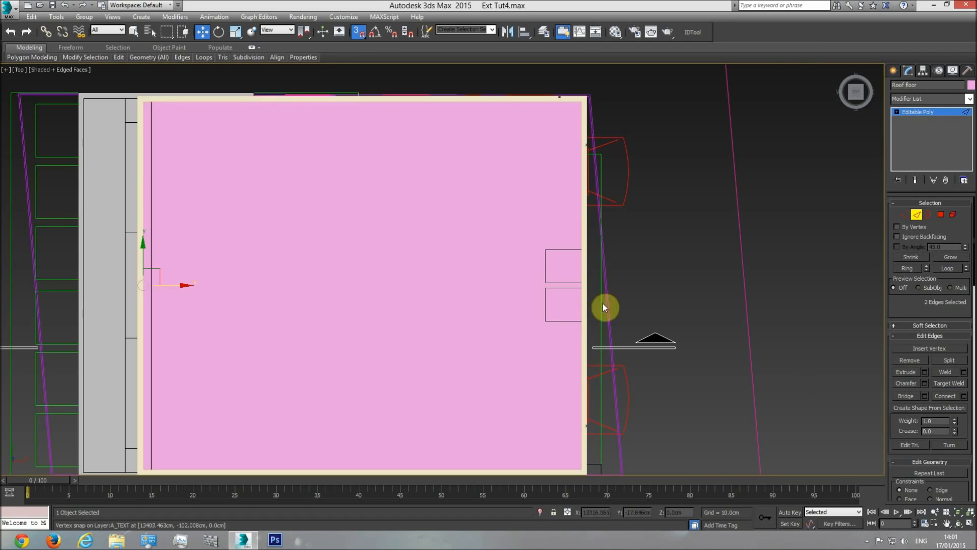
pyautogui.click(964, 397)
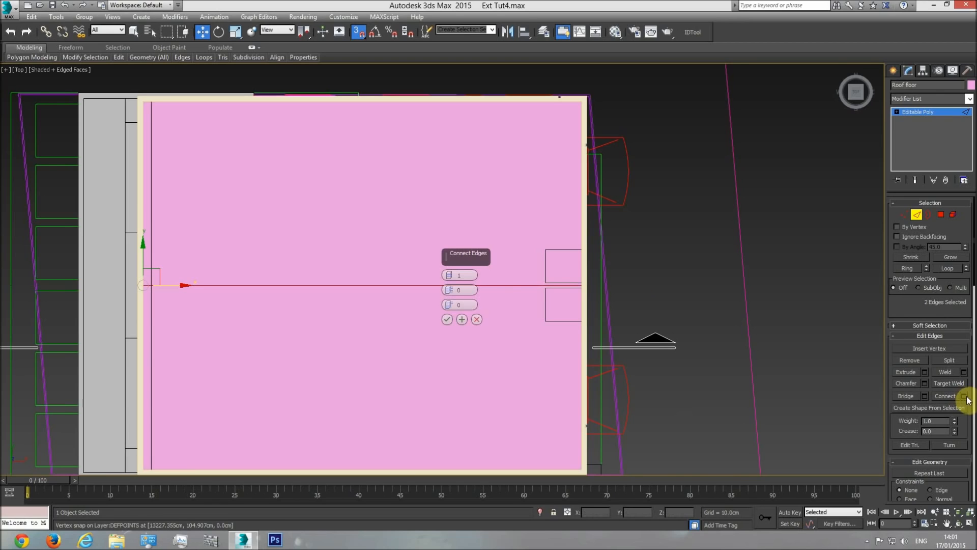
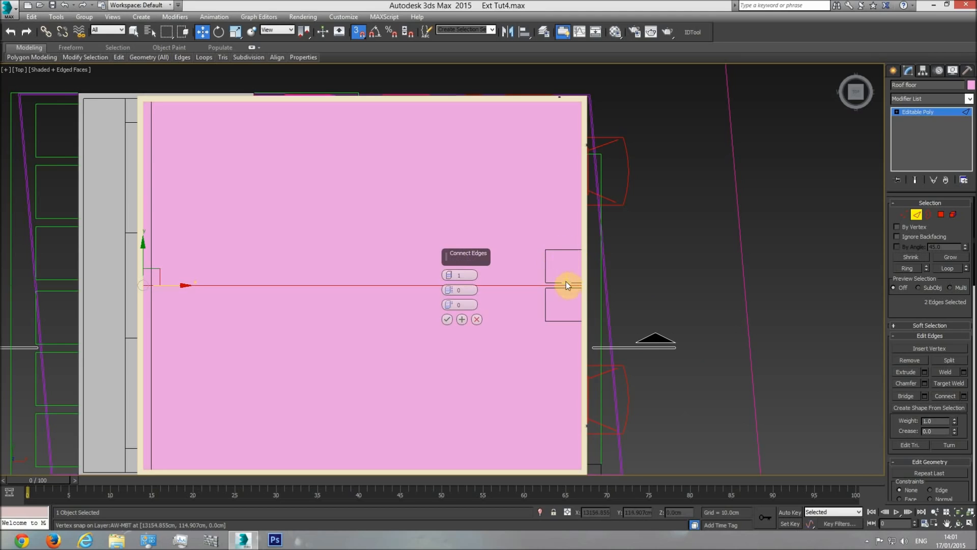
# Connect the roof floor's two selected side edges with 4 segments
pyautogui.click(448, 273)
pyautogui.click(448, 273)
pyautogui.click(449, 273)
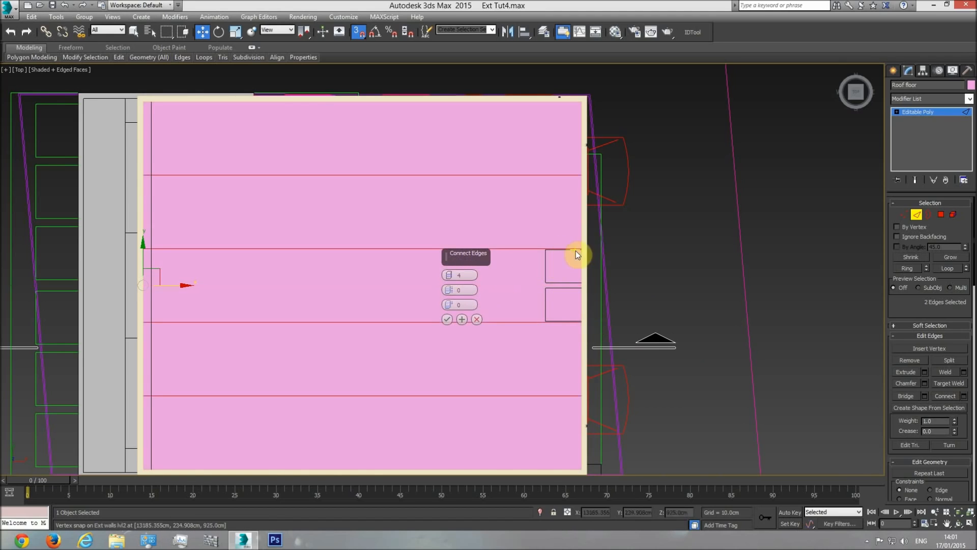
pyautogui.click(447, 320)
# Snap the two middle connecting edges to the facing inner sides of the two small rectangular outlines
pyautogui.click(522, 249)
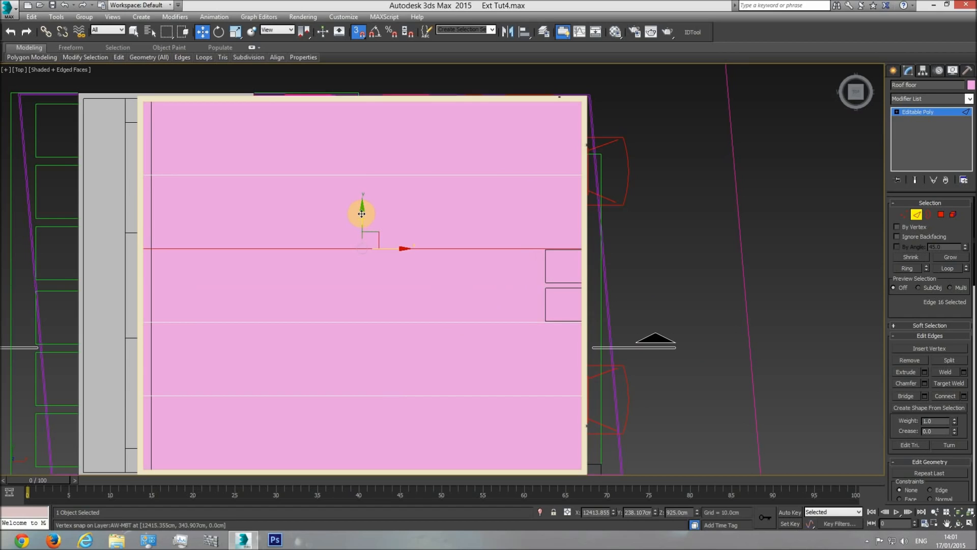
pyautogui.moveTo(361, 214); pyautogui.dragTo(550, 279)
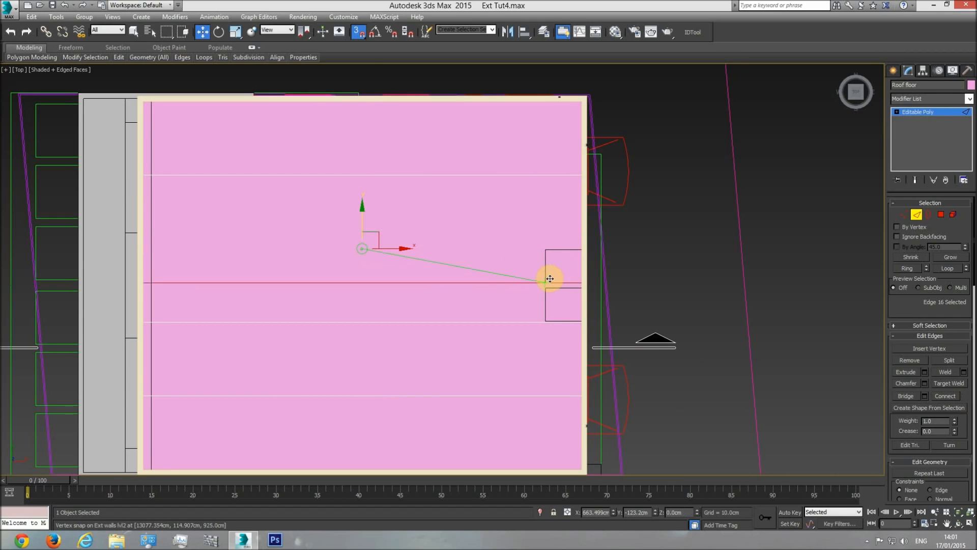
pyautogui.moveTo(523, 322); pyautogui.dragTo(523, 321)
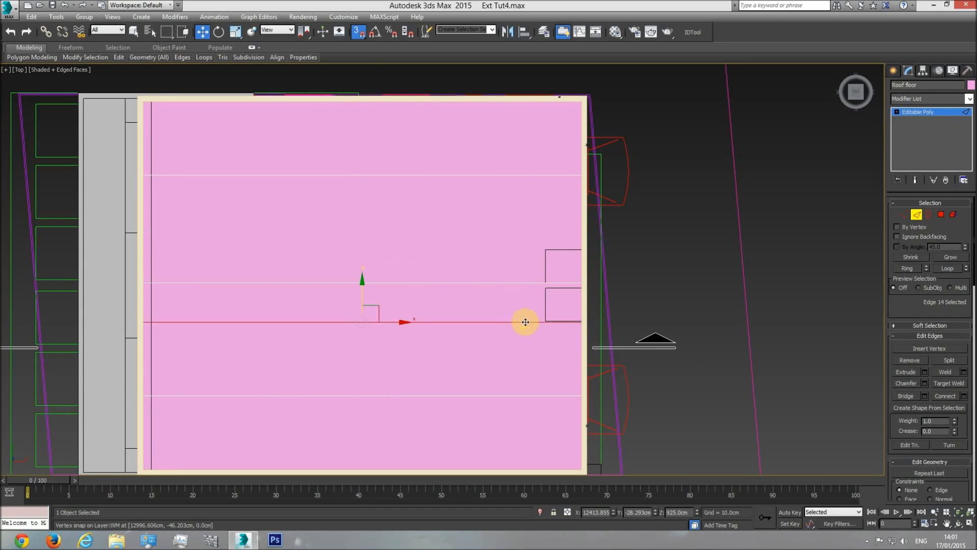
pyautogui.scroll(3, 523, 322)
pyautogui.moveTo(231, 273); pyautogui.dragTo(526, 233)
pyautogui.scroll(-2, 509, 305)
# Snap the two outer connecting edges to the outer sides of the lower and upper rectangular outlines
pyautogui.click(481, 371)
pyautogui.moveTo(254, 338); pyautogui.dragTo(515, 261)
pyautogui.moveTo(514, 260); pyautogui.dragTo(506, 371, button='middle')
pyautogui.click(484, 274)
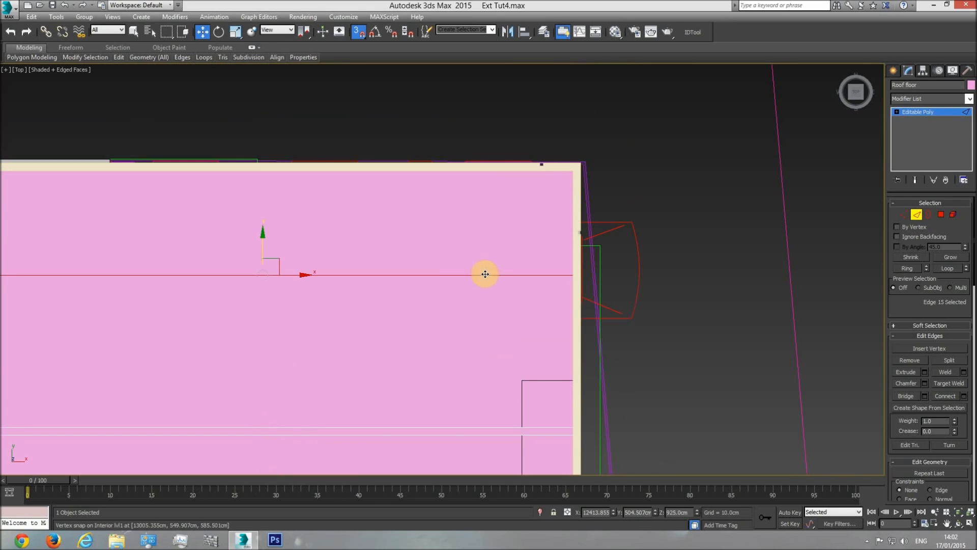
pyautogui.moveTo(262, 240); pyautogui.dragTo(523, 379)
pyautogui.scroll(-2, 534, 379)
pyautogui.moveTo(535, 368); pyautogui.dragTo(482, 209, button='middle')
pyautogui.scroll(-2, 528, 279)
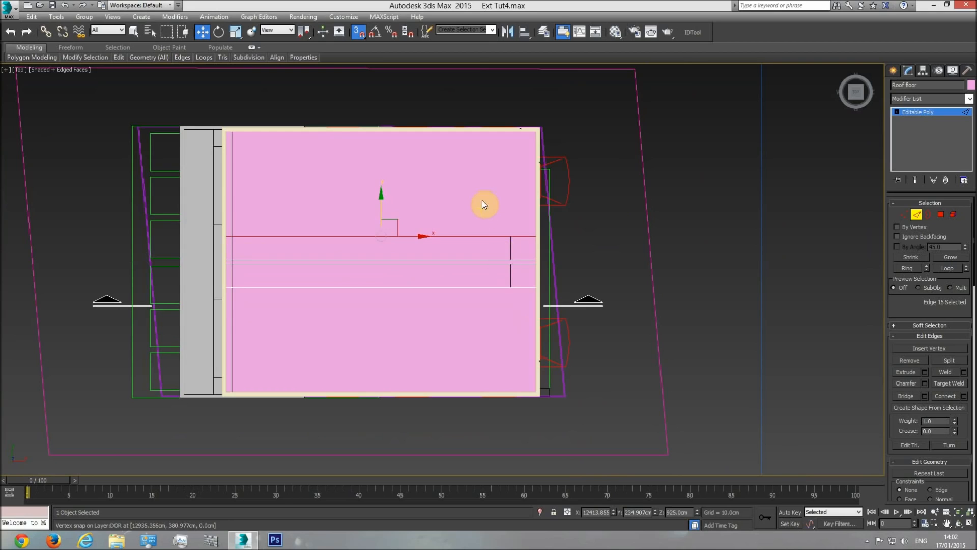
# Hide everything except the roof floor and select all six of its horizontal edges
pyautogui.rightClick(479, 198)
pyautogui.click(522, 161)
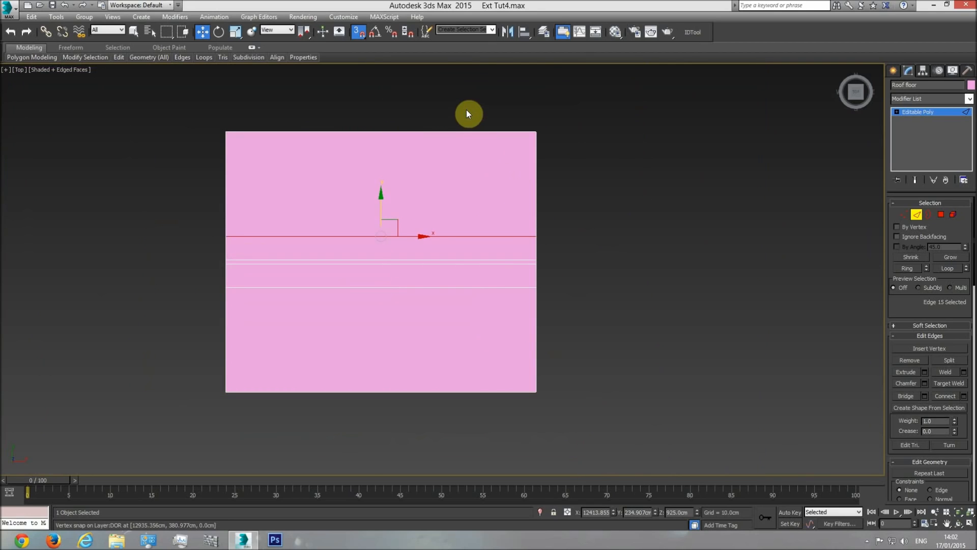
pyautogui.moveTo(417, 430); pyautogui.dragTo(417, 430)
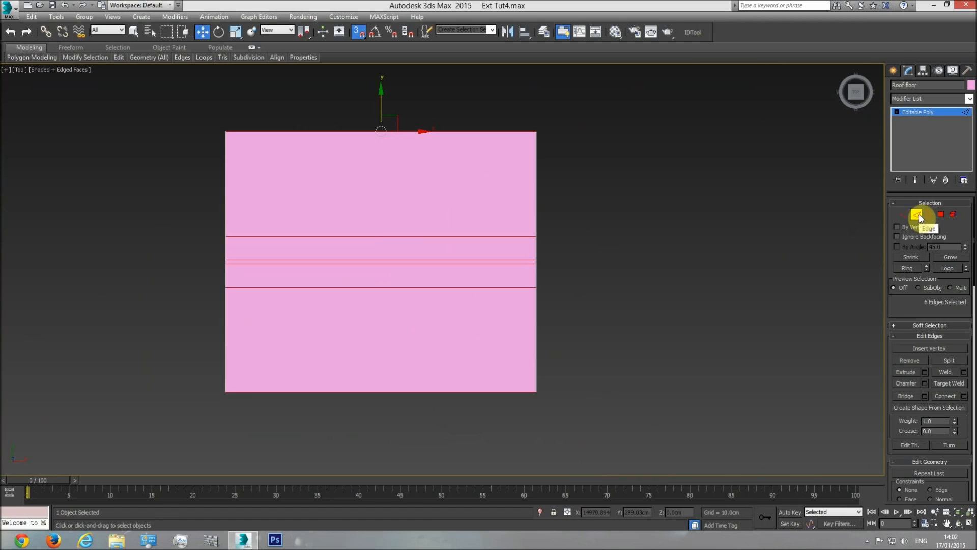
# Connect the six selected edges with 1 segment and unhide all objects
pyautogui.click(965, 400)
pyautogui.rightClick(650, 261)
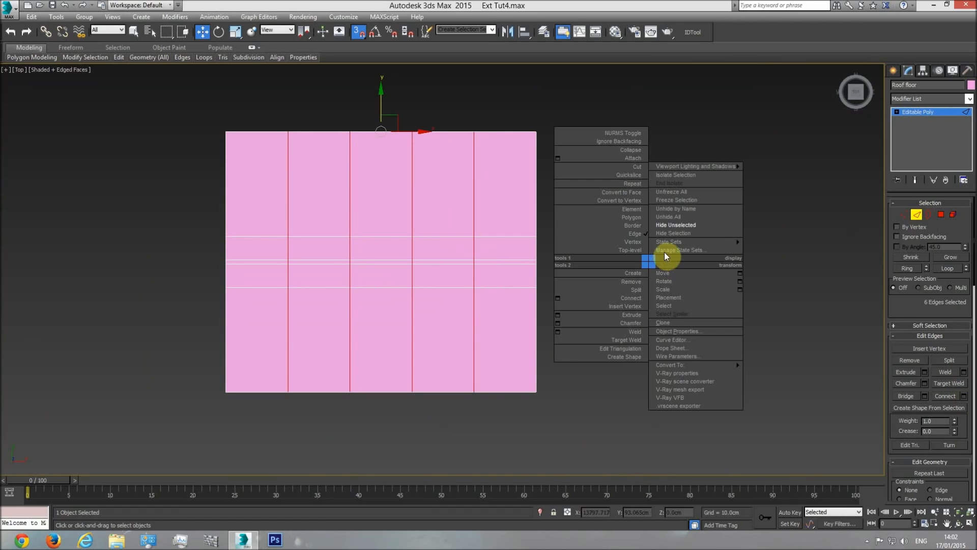
pyautogui.click(686, 216)
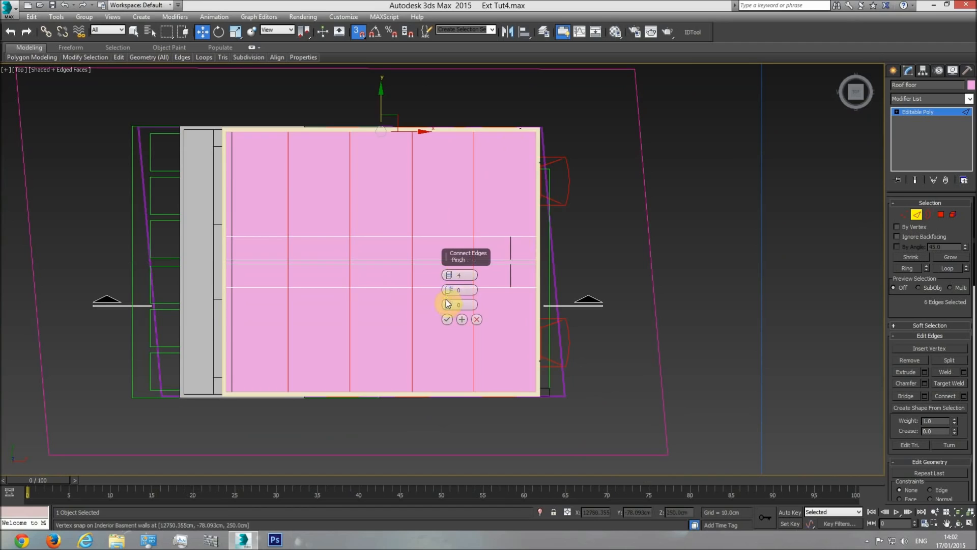
pyautogui.moveTo(448, 275); pyautogui.dragTo(449, 322)
pyautogui.click(447, 319)
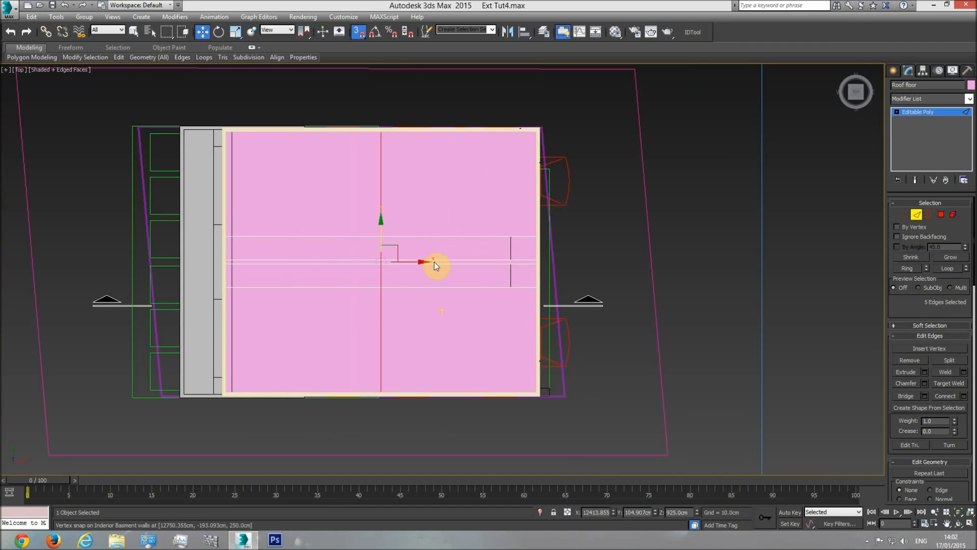
# Snap the new vertical edges to the left side of the two small rectangular outlines
pyautogui.moveTo(412, 263); pyautogui.dragTo(510, 235)
pyautogui.scroll(4, 511, 236)
pyautogui.moveTo(548, 288); pyautogui.dragTo(528, 258, button='middle')
pyautogui.scroll(-1, 528, 258)
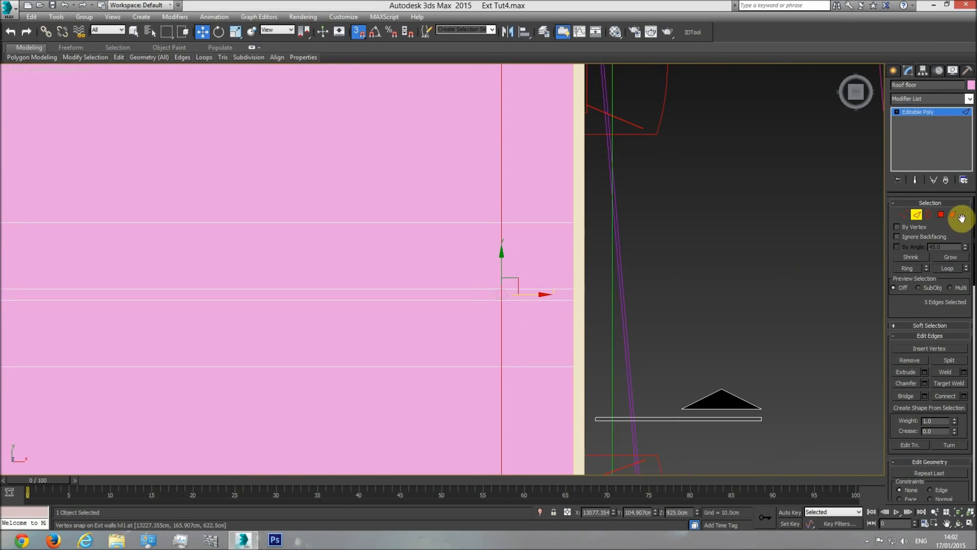
# Delete the two roof floor polygons inside the rectangular outlines to make openings
pyautogui.click(942, 214)
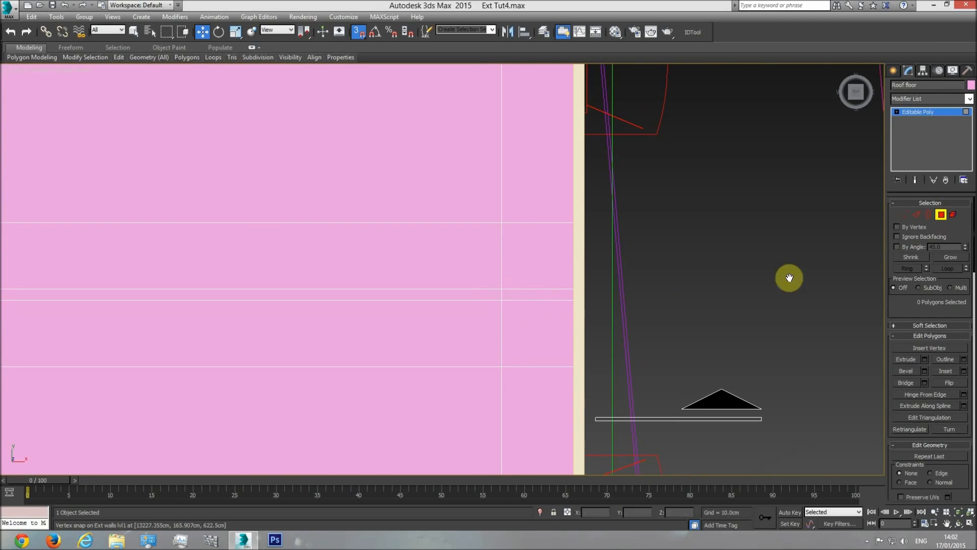
pyautogui.click(530, 254)
pyautogui.keyDown('ctrl'); pyautogui.click(537, 331); pyautogui.keyUp('ctrl')
pyautogui.press('Delete')
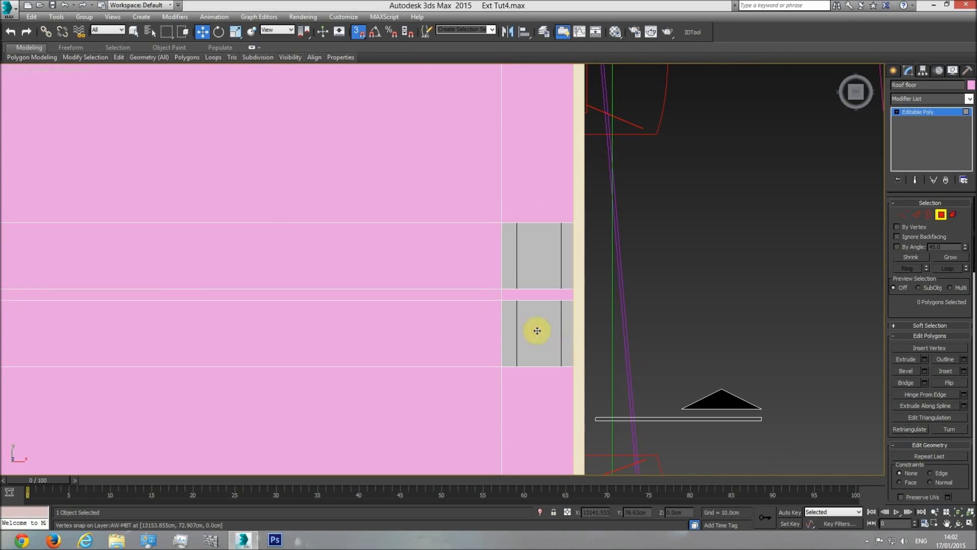
# Examine the facade, the roof openings and the overall building in the perspective view
pyautogui.press('p')
pyautogui.click(959, 525)
pyautogui.moveTo(399, 312); pyautogui.dragTo(349, 194)
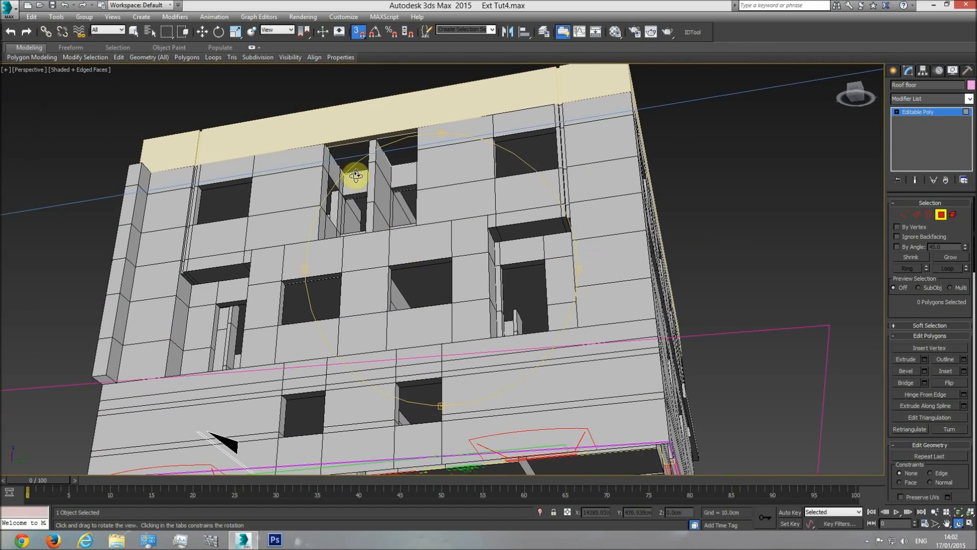
pyautogui.moveTo(398, 104); pyautogui.dragTo(601, 311)
pyautogui.moveTo(475, 301); pyautogui.dragTo(405, 442)
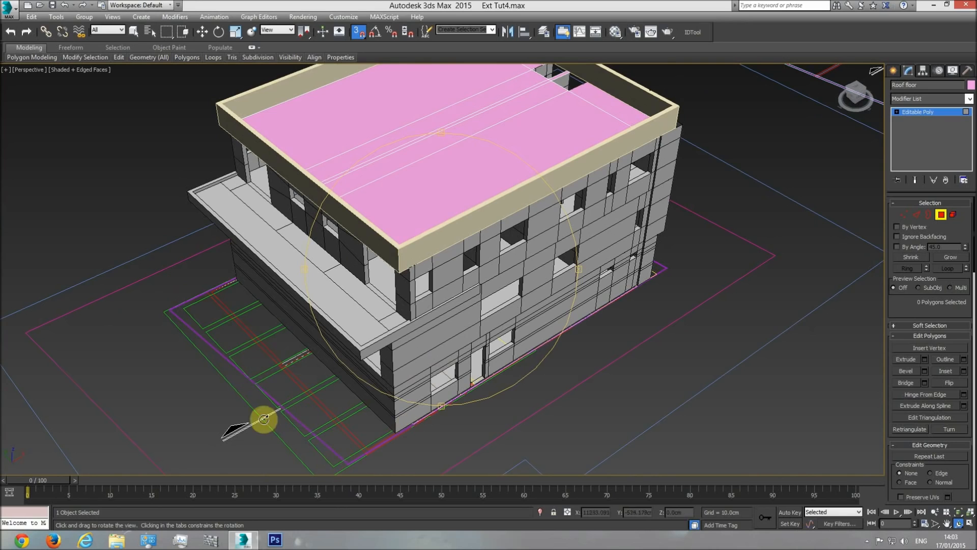
pyautogui.moveTo(430, 273); pyautogui.dragTo(422, 277)
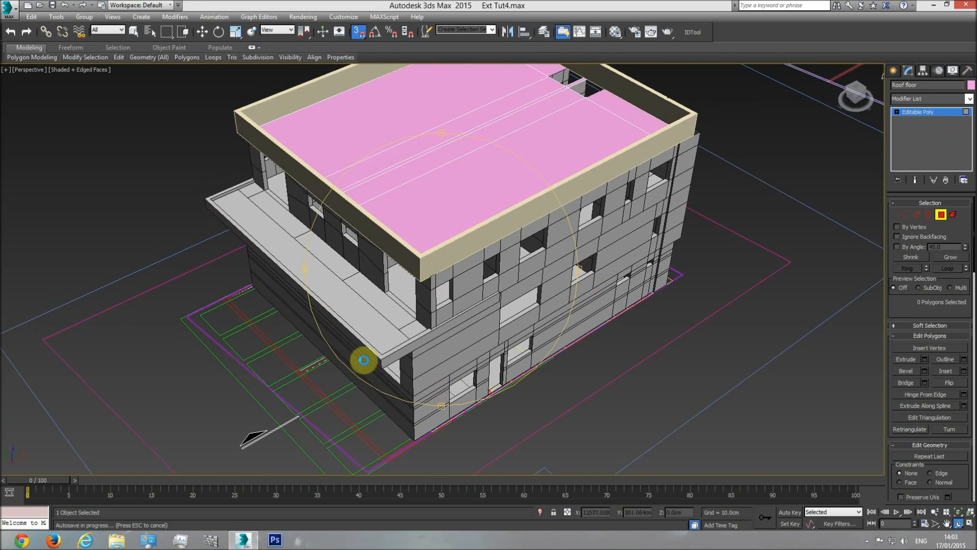
pyautogui.scroll(-3, 469, 325)
pyautogui.rightClick(438, 325)
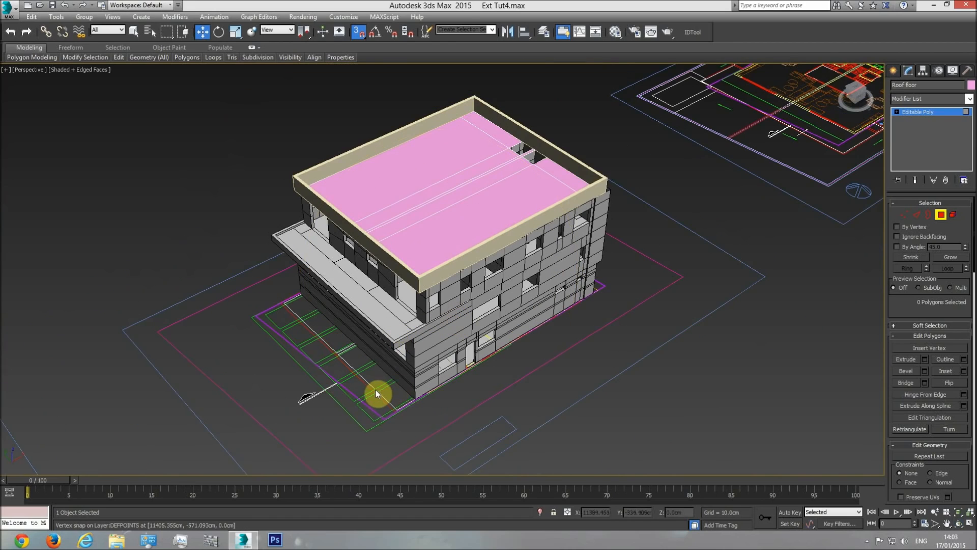
# Select the roof floor together with the roof railing and assign the base material to both
pyautogui.click(940, 215)
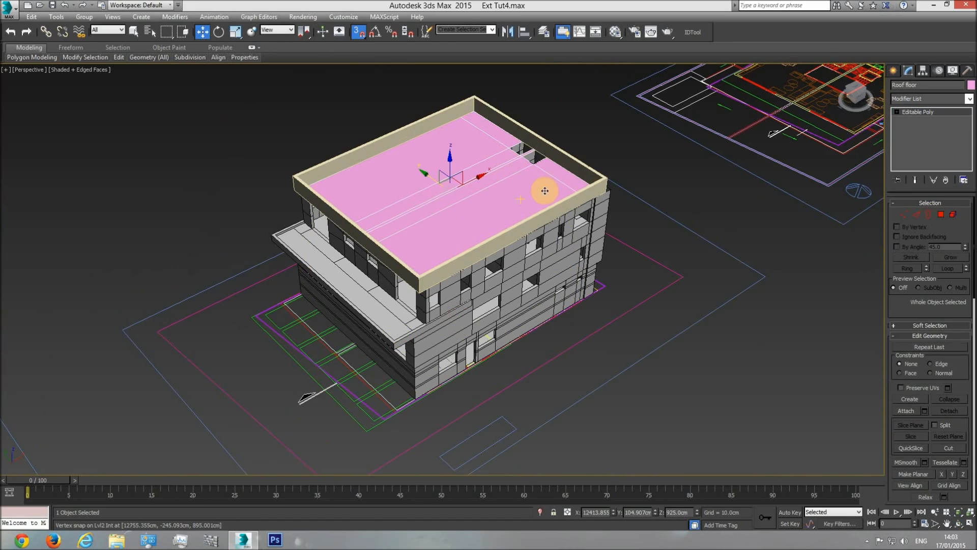
pyautogui.keyDown('ctrl'); pyautogui.click(566, 162); pyautogui.keyUp('ctrl')
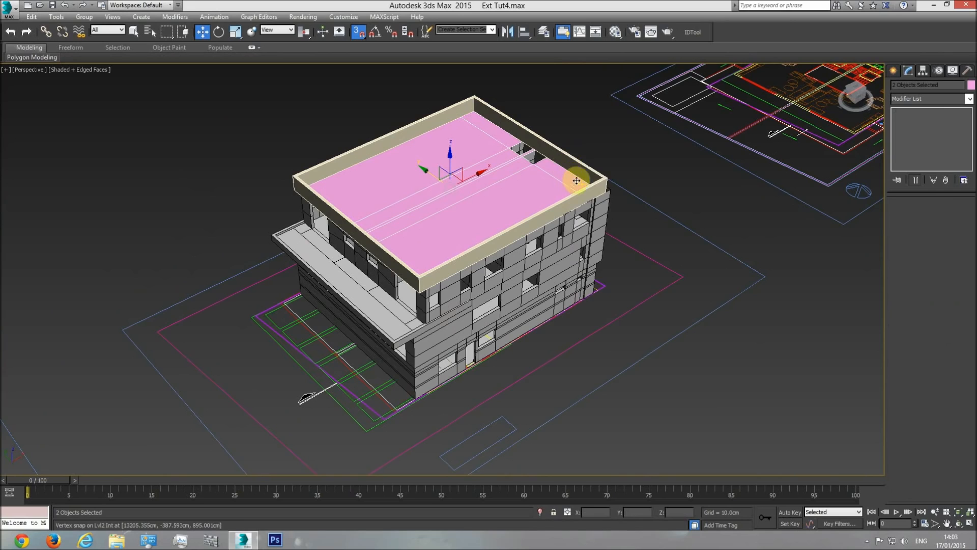
pyautogui.rightClick(574, 175)
pyautogui.click(626, 37)
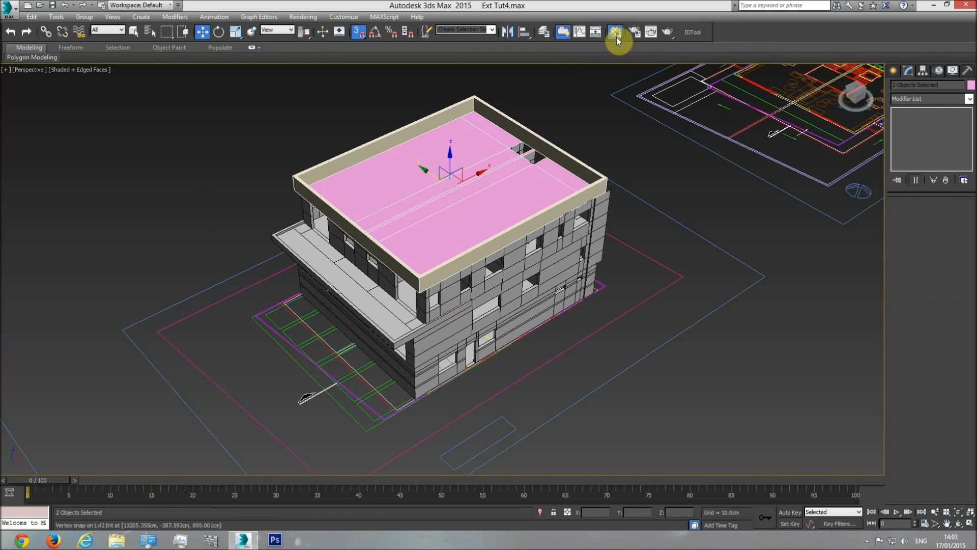
pyautogui.click(616, 32)
pyautogui.click(542, 273)
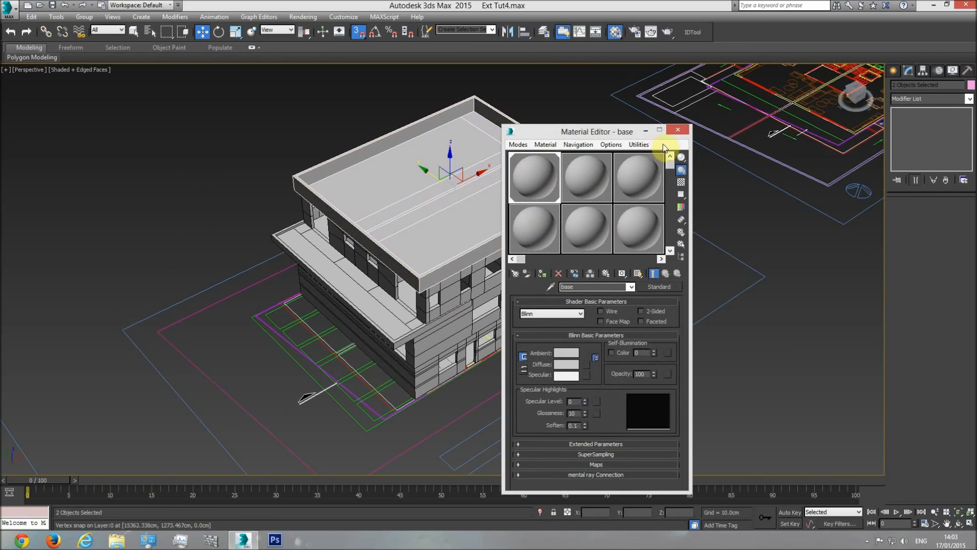
pyautogui.click(679, 131)
# Set the object colour of the roof floor and railing to black and deselect them
pyautogui.click(971, 85)
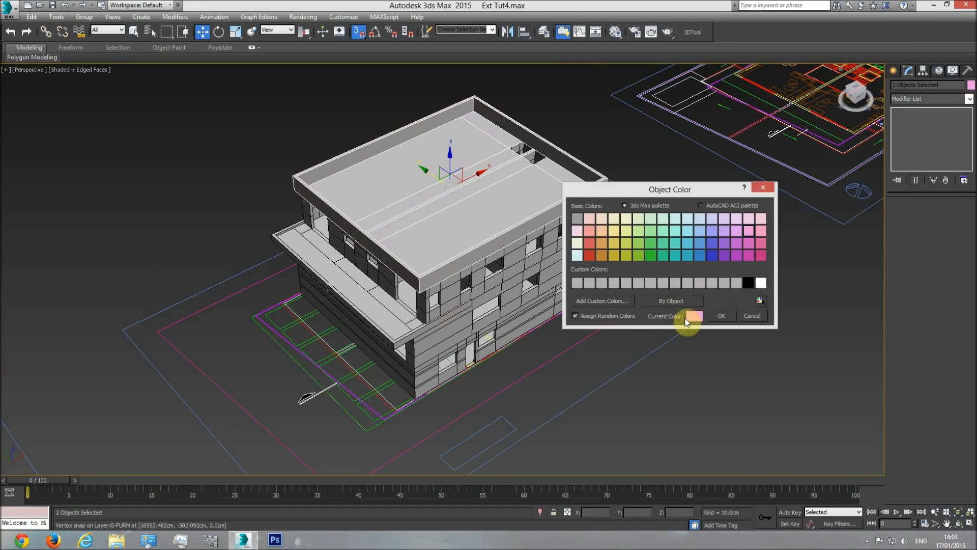
pyautogui.click(731, 318)
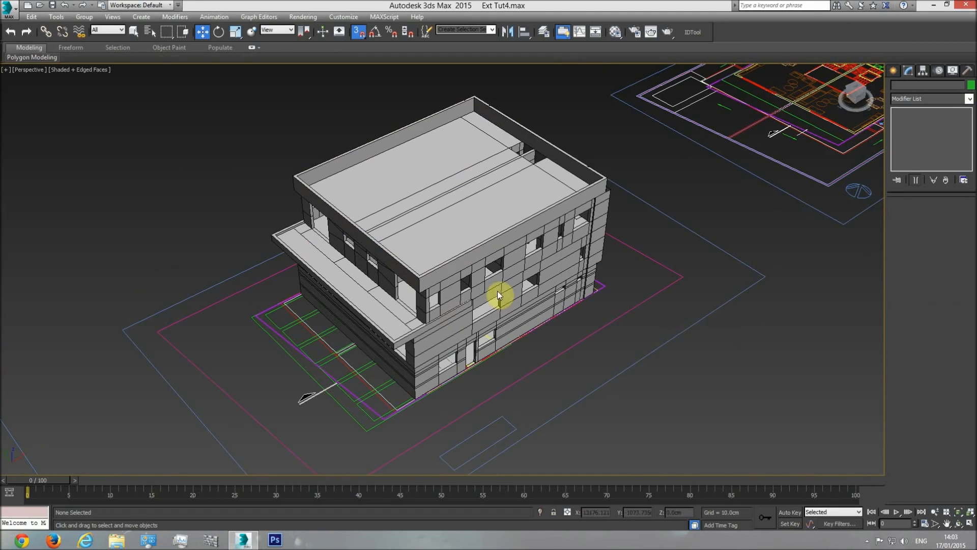
pyautogui.click(683, 340)
# Hide everything except the Plan group and show it in the top view
pyautogui.scroll(5, 469, 268)
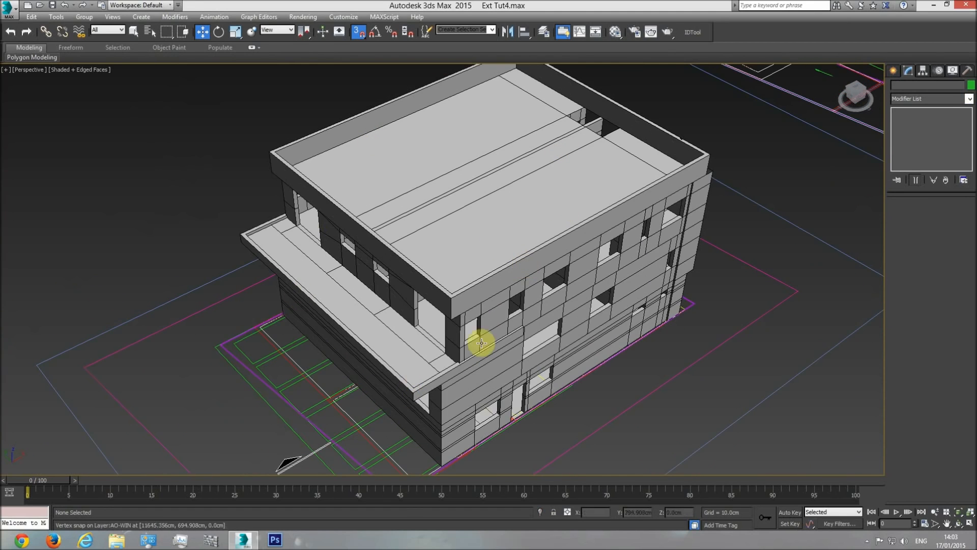
pyautogui.moveTo(410, 418); pyautogui.dragTo(401, 379, button='middle')
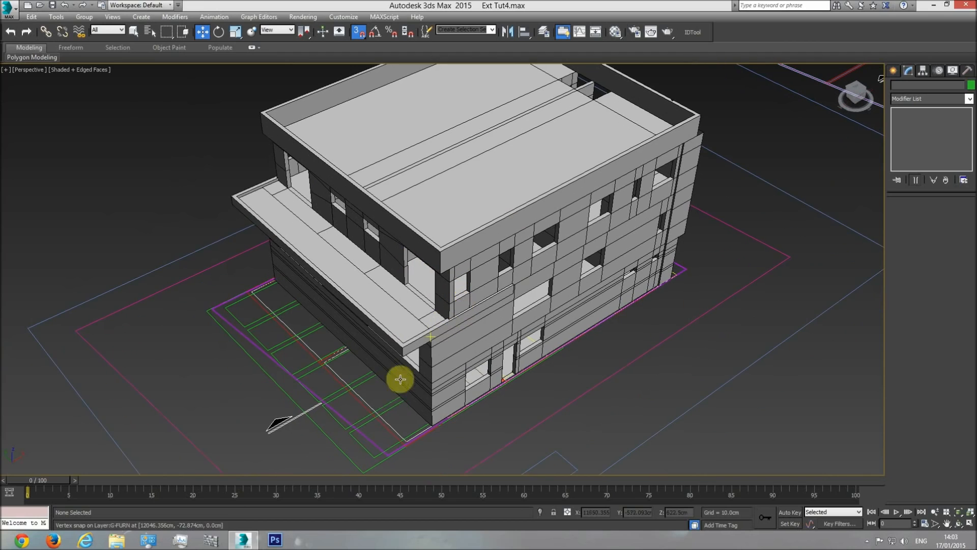
pyautogui.click(382, 414)
pyautogui.rightClick(382, 408)
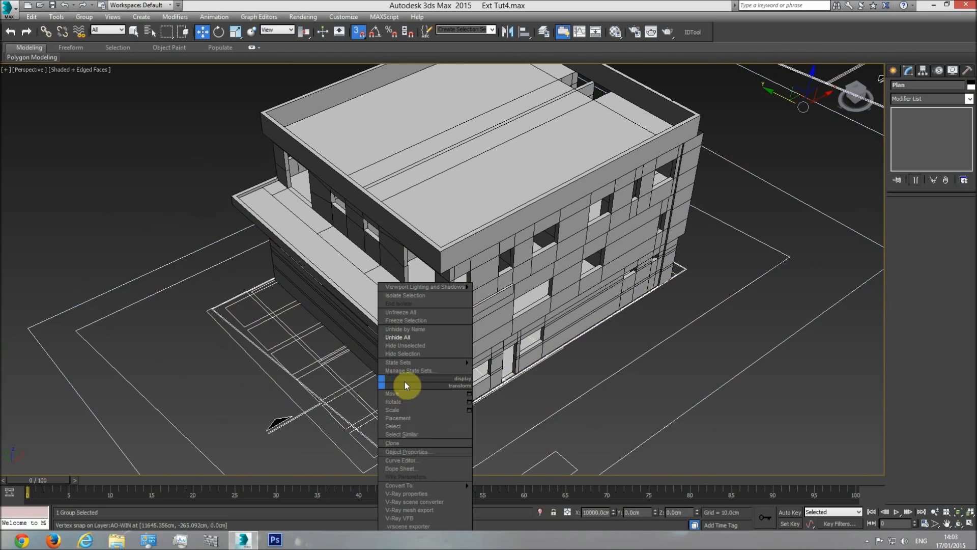
pyautogui.click(417, 347)
pyautogui.press('t')
pyautogui.scroll(-6, 433, 290)
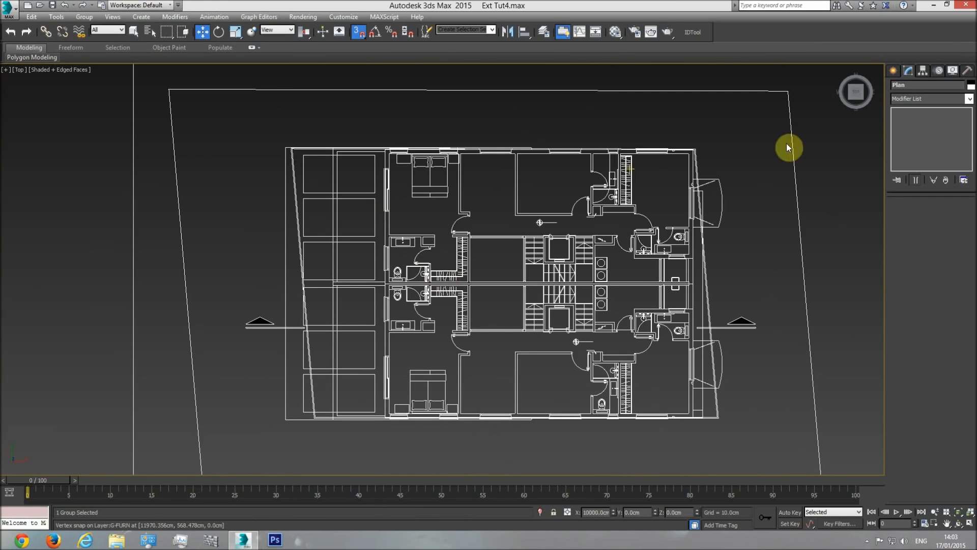
# Start a Line spline on the plan where the green outline's upper edge ends at the building's upper wall
pyautogui.click(894, 71)
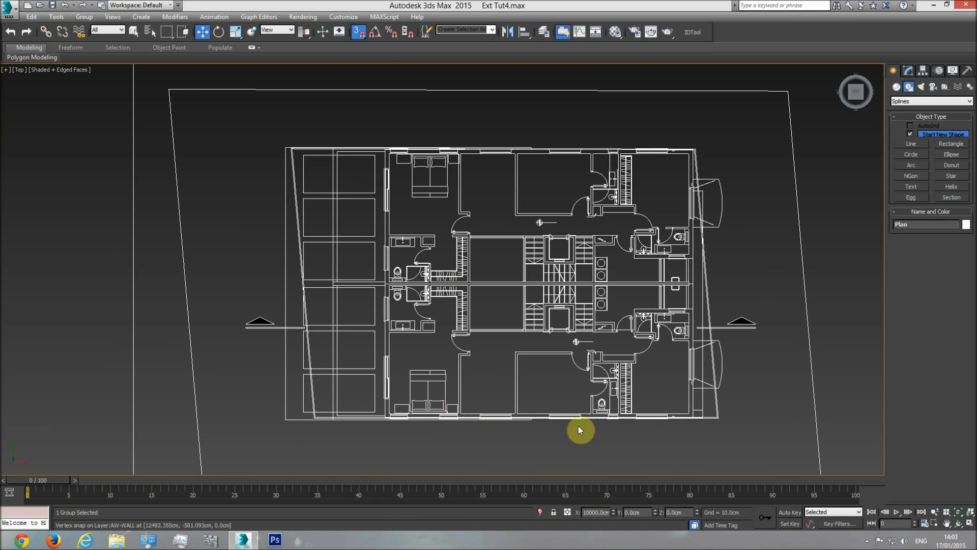
pyautogui.click(754, 213)
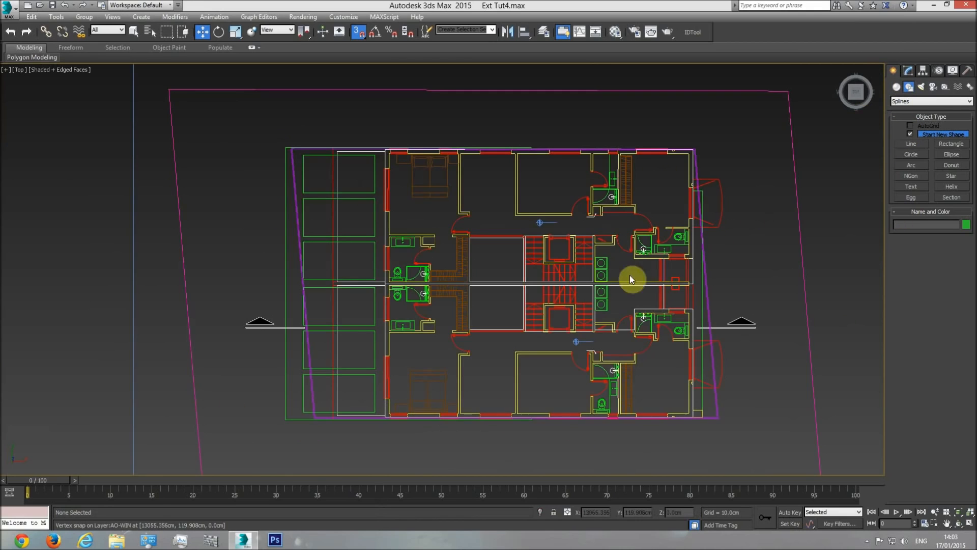
pyautogui.click(911, 143)
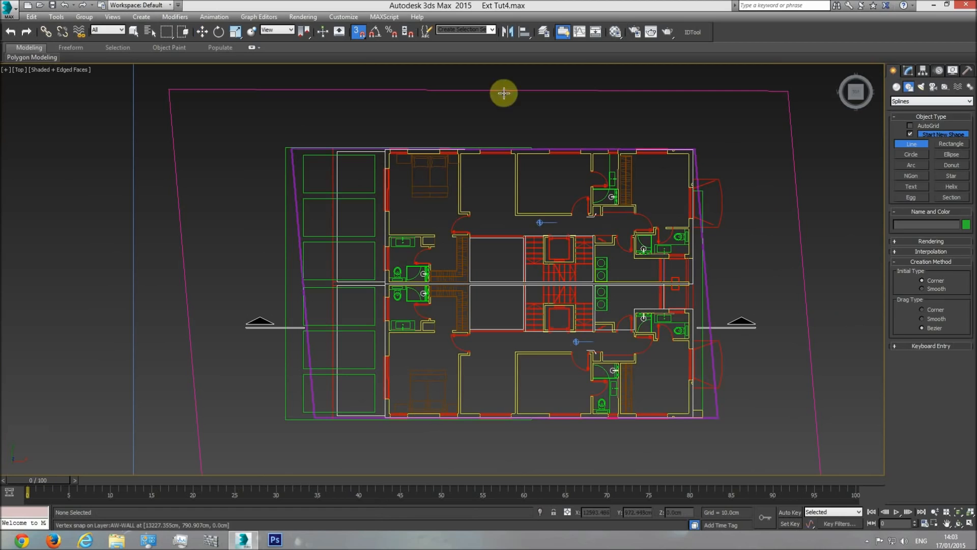
pyautogui.click(359, 33)
pyautogui.scroll(6, 372, 122)
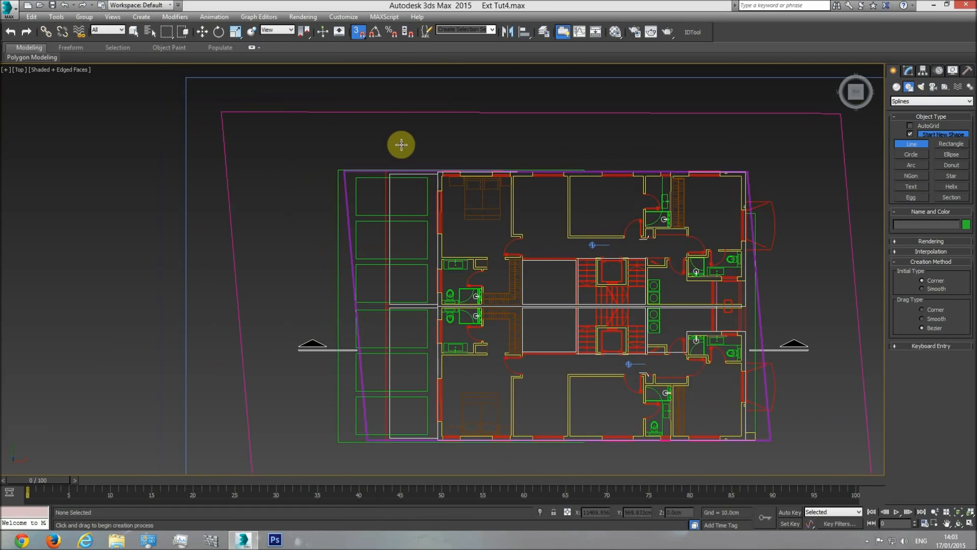
pyautogui.scroll(1, 733, 263)
pyautogui.click(713, 304)
pyautogui.moveTo(576, 205); pyautogui.dragTo(722, 196, button='middle')
pyautogui.scroll(-3, 722, 196)
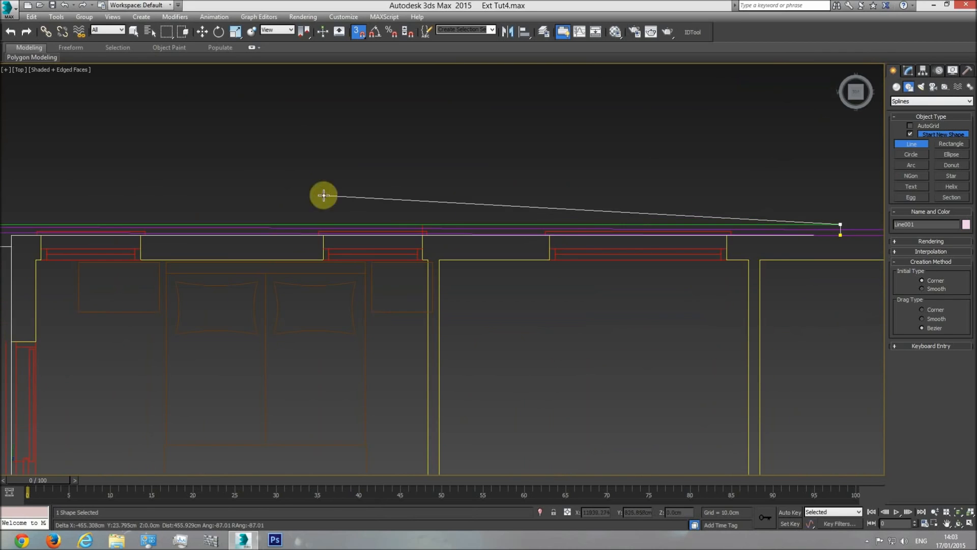
# Trace the spline around the green outline's two outer corners to where its lower edge ends at the building's lower wall
pyautogui.moveTo(207, 183); pyautogui.dragTo(554, 164, button='middle')
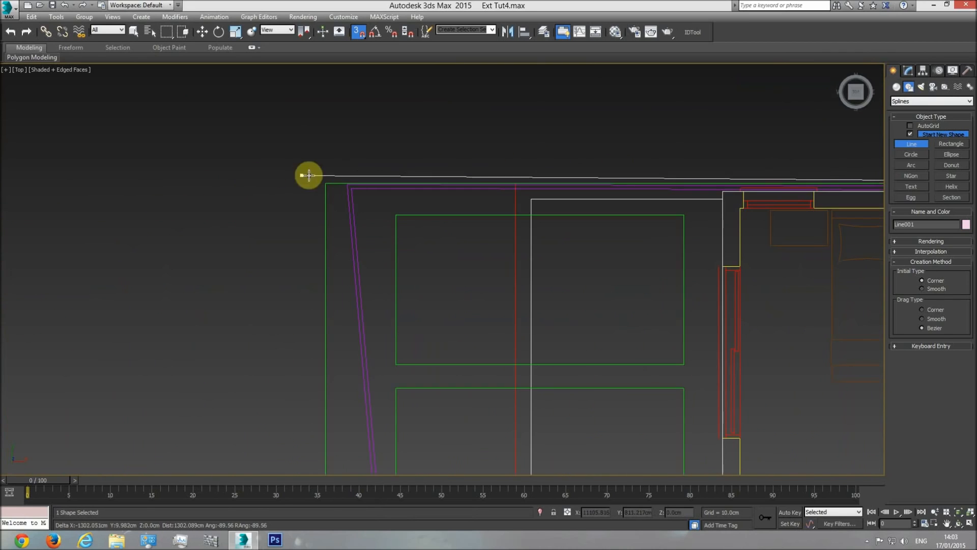
pyautogui.click(322, 181)
pyautogui.moveTo(326, 366); pyautogui.dragTo(311, 120, button='middle')
pyautogui.scroll(-5, 310, 121)
pyautogui.moveTo(301, 379); pyautogui.dragTo(286, 284, button='middle')
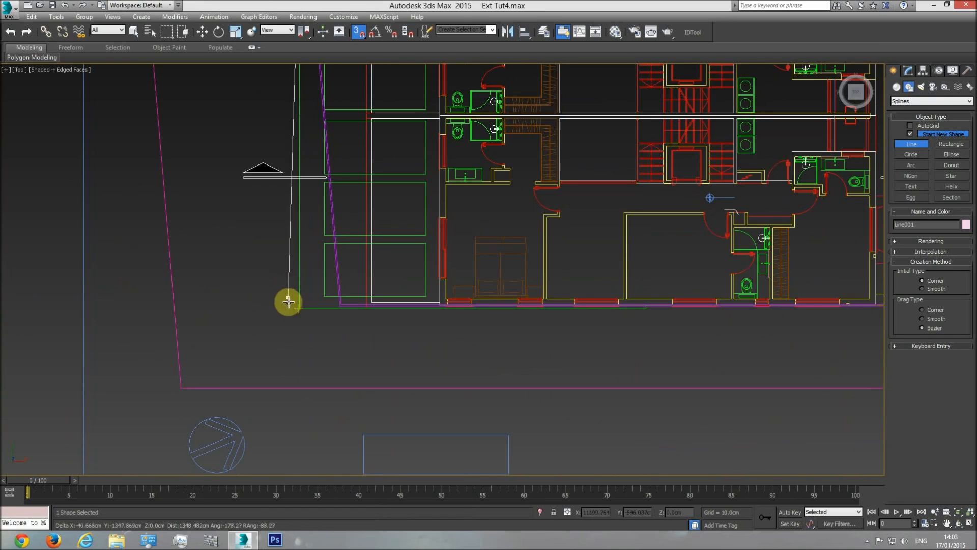
pyautogui.click(293, 305)
pyautogui.scroll(6, 633, 303)
pyautogui.click(633, 303)
pyautogui.scroll(5, 639, 298)
pyautogui.click(636, 283)
# Continue the spline along the building's lower wall, facade and upper wall back to its start point and close it
pyautogui.moveTo(306, 279); pyautogui.dragTo(683, 291, button='middle')
pyautogui.scroll(-3, 683, 290)
pyautogui.moveTo(260, 292); pyautogui.dragTo(840, 293, button='middle')
pyautogui.scroll(-1, 840, 292)
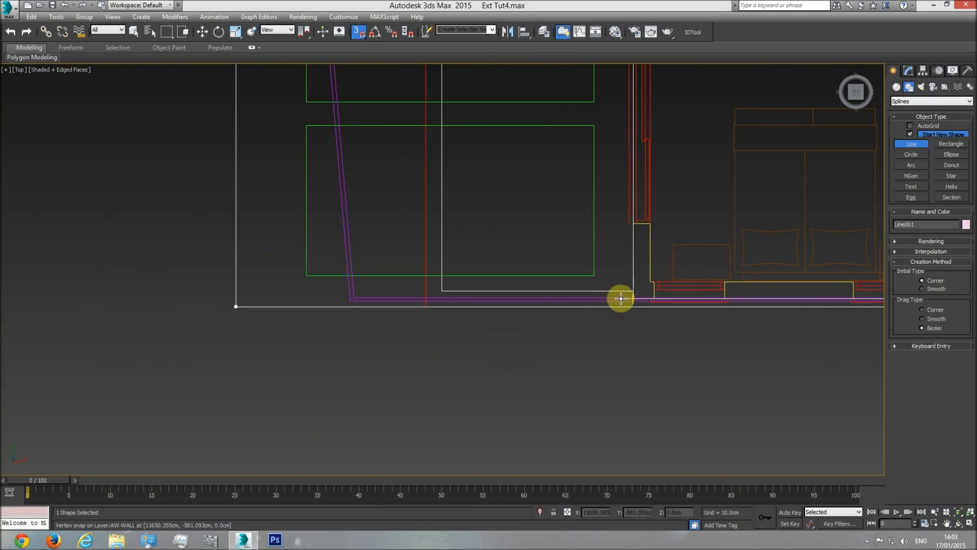
pyautogui.moveTo(610, 127); pyautogui.dragTo(606, 304, button='middle')
pyautogui.scroll(-3, 607, 303)
pyautogui.moveTo(610, 86); pyautogui.dragTo(594, 345, button='middle')
pyautogui.scroll(4, 596, 256)
pyautogui.click(596, 280)
pyautogui.moveTo(812, 271); pyautogui.dragTo(414, 291, button='middle')
pyautogui.moveTo(673, 296); pyautogui.dragTo(450, 285, button='middle')
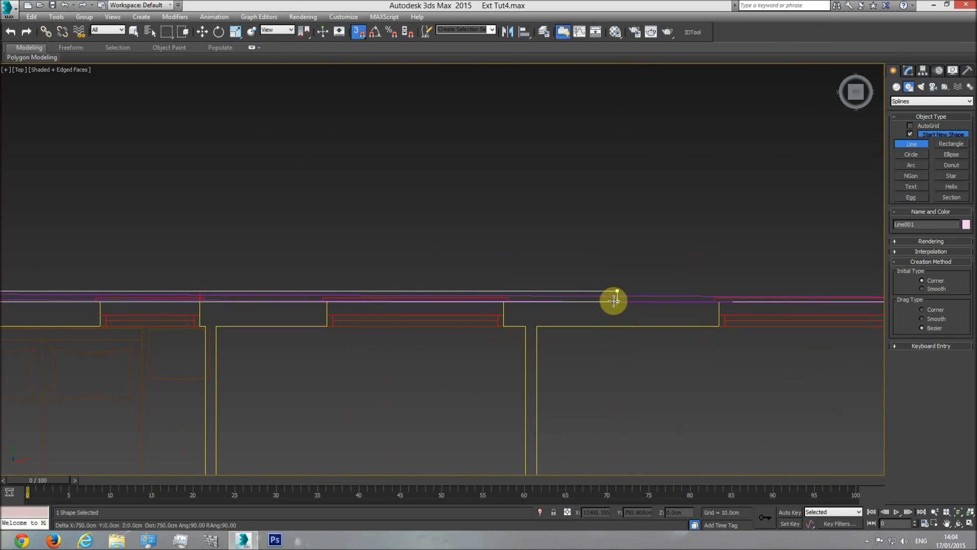
pyautogui.click(618, 300)
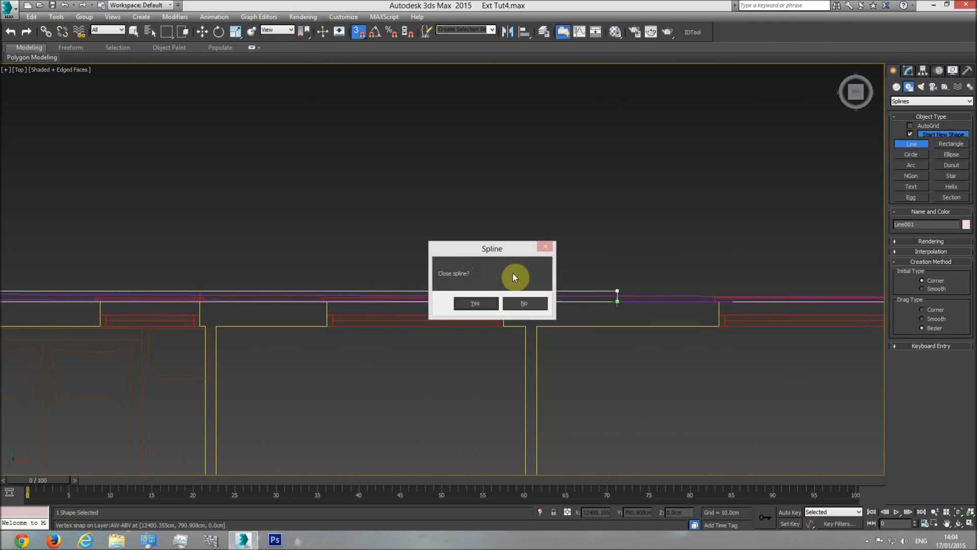
pyautogui.click(475, 303)
# View the closed outline in an angled perspective and convert it to an Editable Poly
pyautogui.scroll(-6, 426, 288)
pyautogui.moveTo(426, 288); pyautogui.dragTo(432, 198, button='middle')
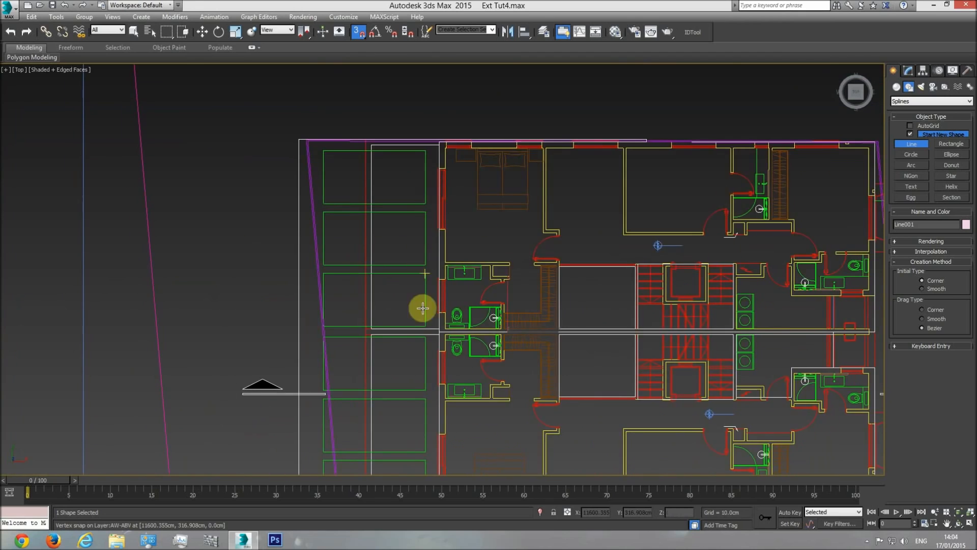
pyautogui.moveTo(421, 307); pyautogui.dragTo(427, 158, button='middle')
pyautogui.moveTo(434, 229); pyautogui.dragTo(443, 356, button='middle')
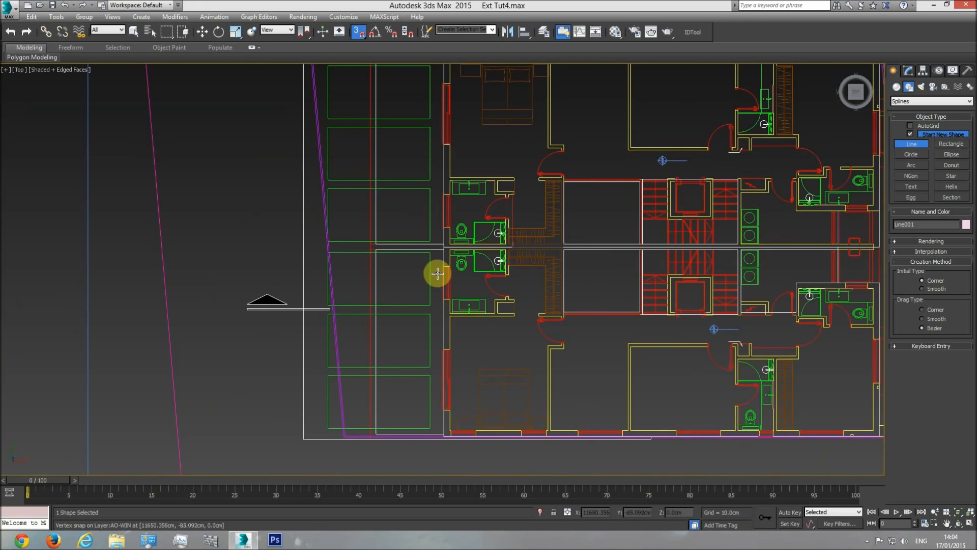
pyautogui.press('p')
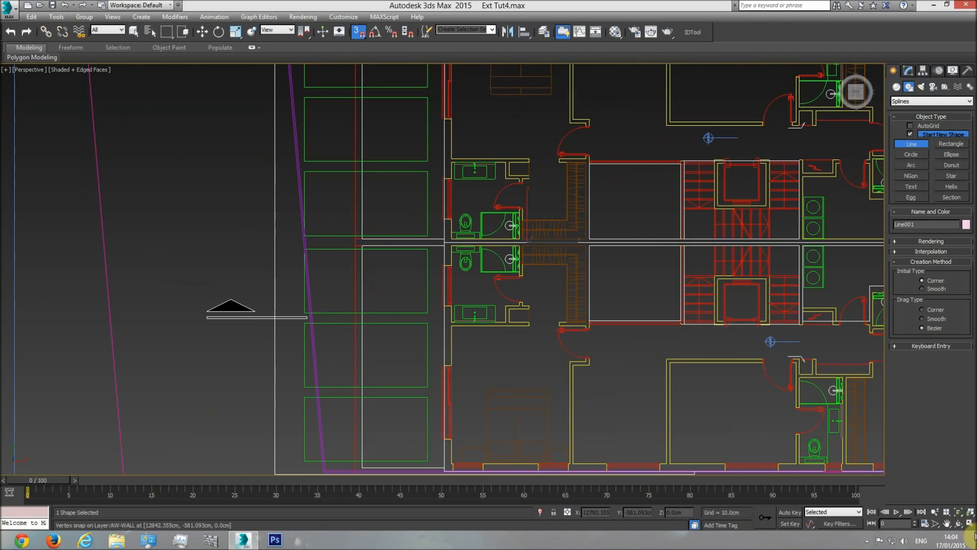
pyautogui.click(962, 524)
pyautogui.moveTo(469, 311); pyautogui.dragTo(445, 284)
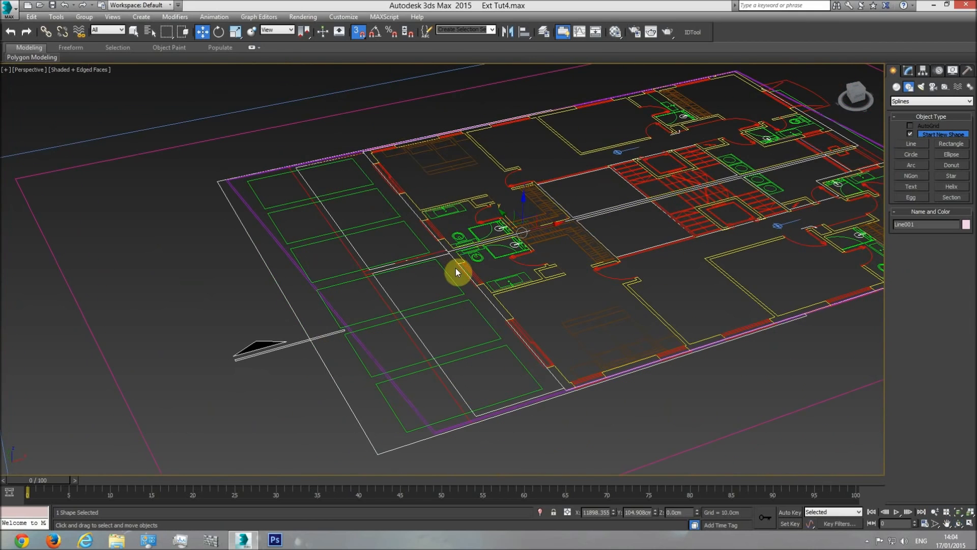
pyautogui.rightClick(459, 274)
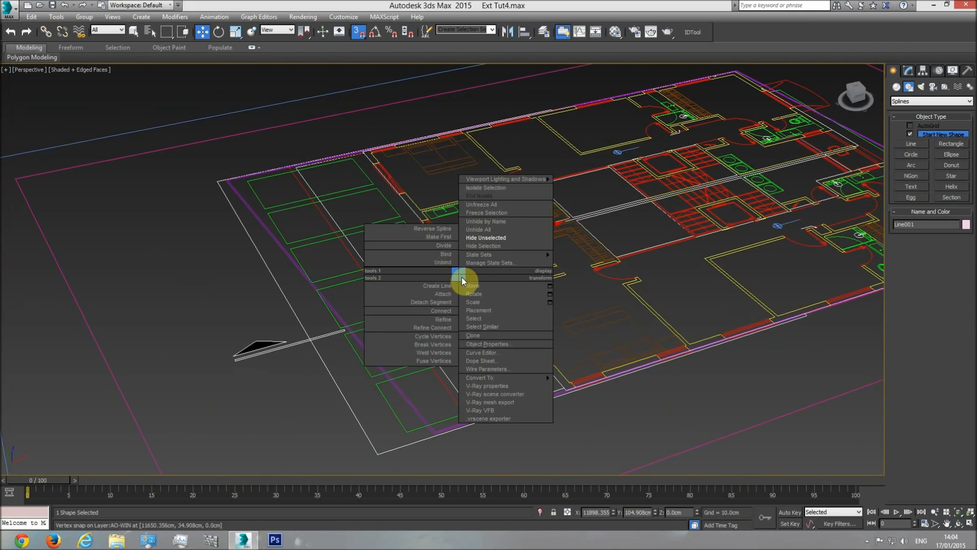
pyautogui.rightClick(396, 184)
pyautogui.moveTo(442, 288)
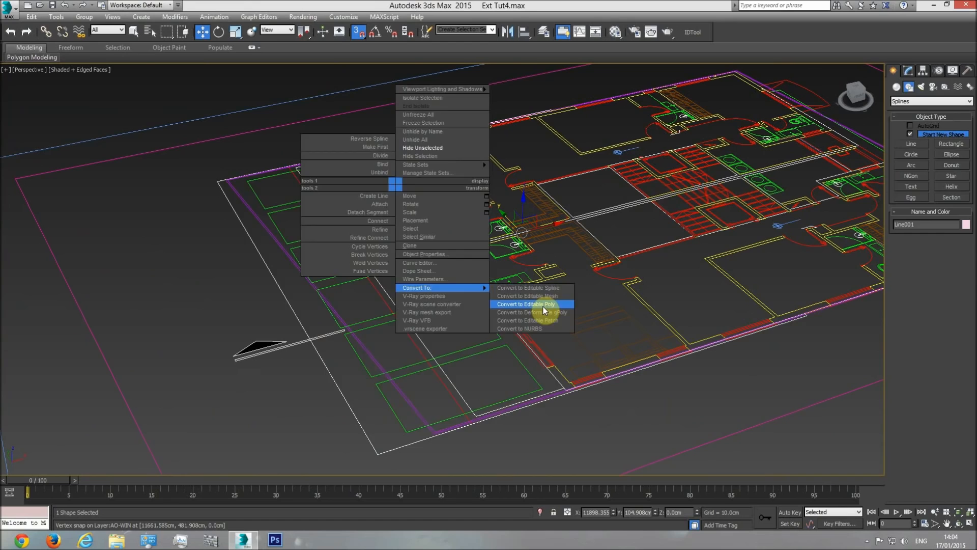
pyautogui.click(543, 305)
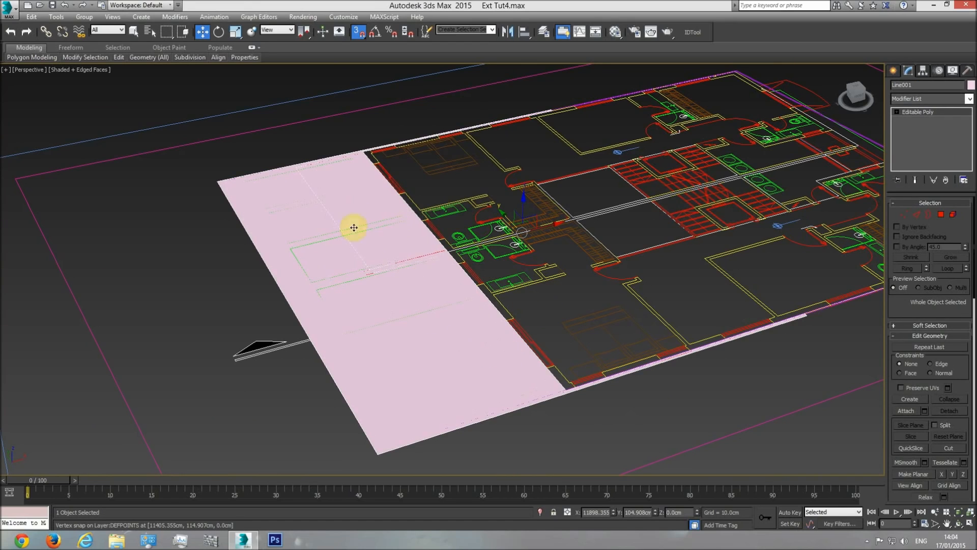
# In the top view, activate Slice Plane at vertex level and prepare to rotate it with 3D snap off and angle snap on
pyautogui.press('t')
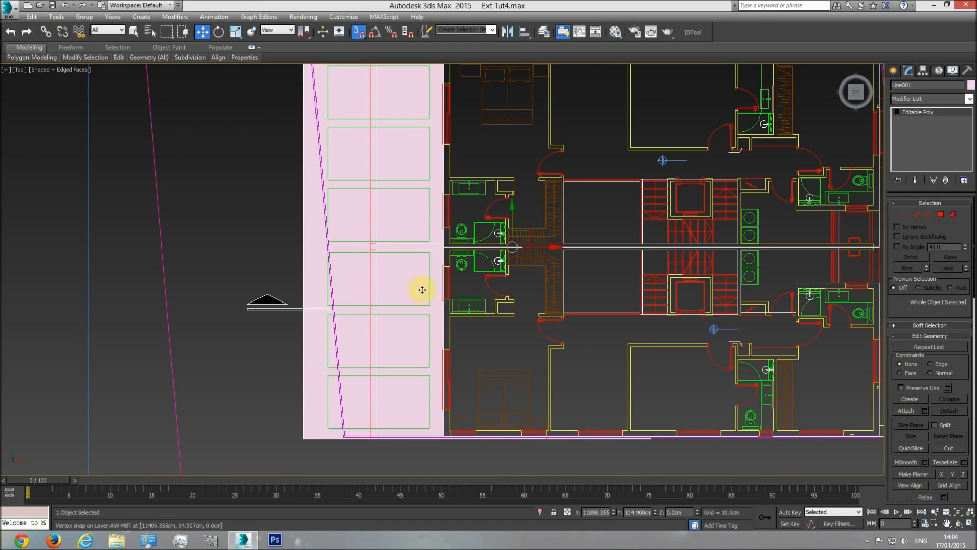
pyautogui.click(903, 213)
pyautogui.scroll(-5, 905, 316)
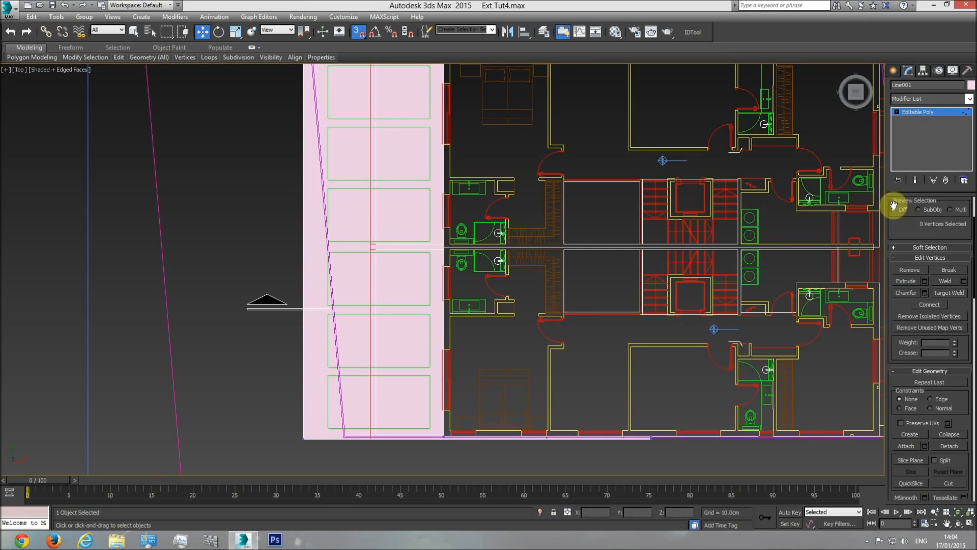
pyautogui.click(911, 374)
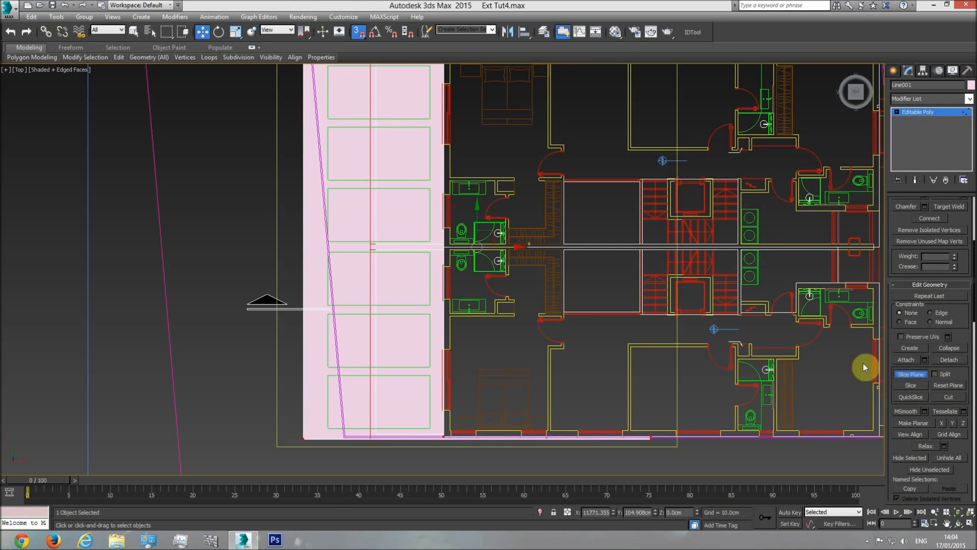
pyautogui.click(220, 33)
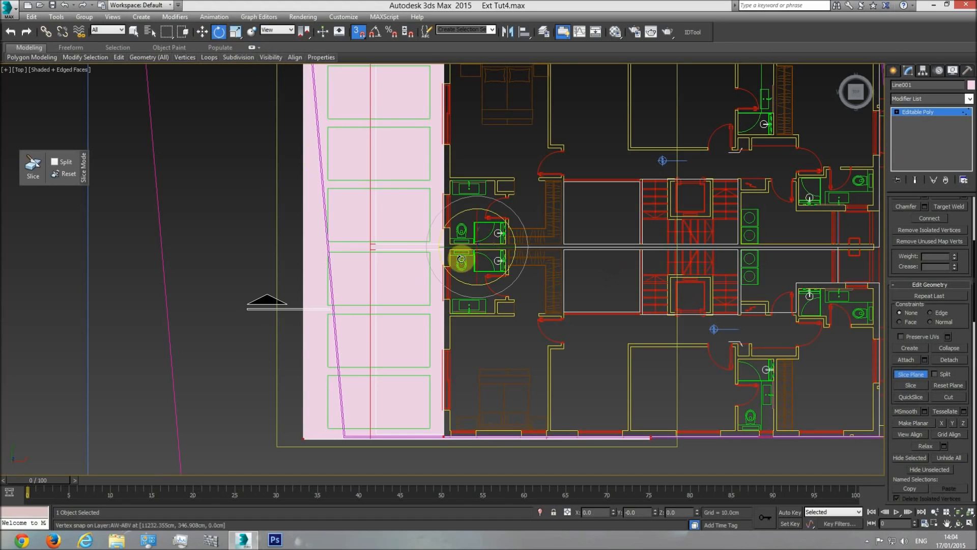
pyautogui.click(359, 34)
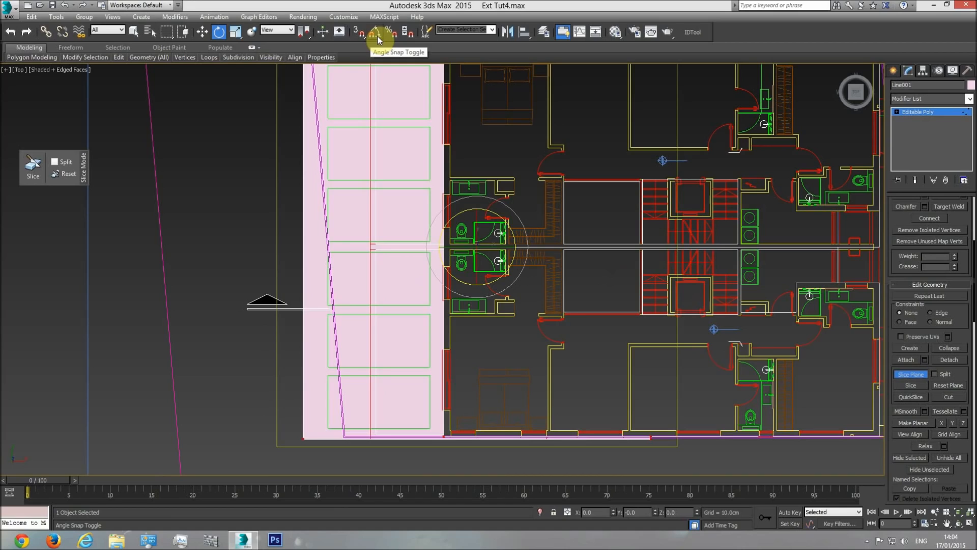
pyautogui.click(375, 33)
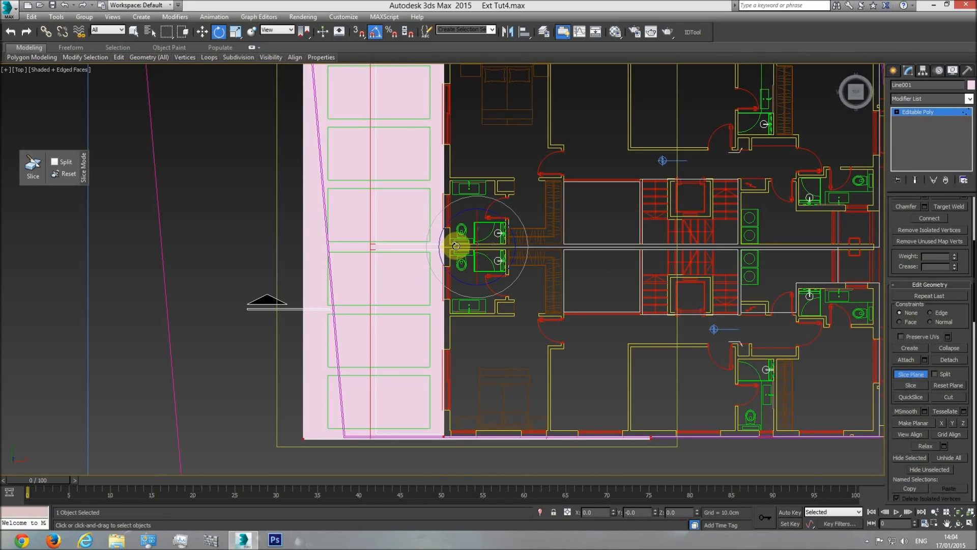
pyautogui.moveTo(457, 246); pyautogui.dragTo(494, 246)
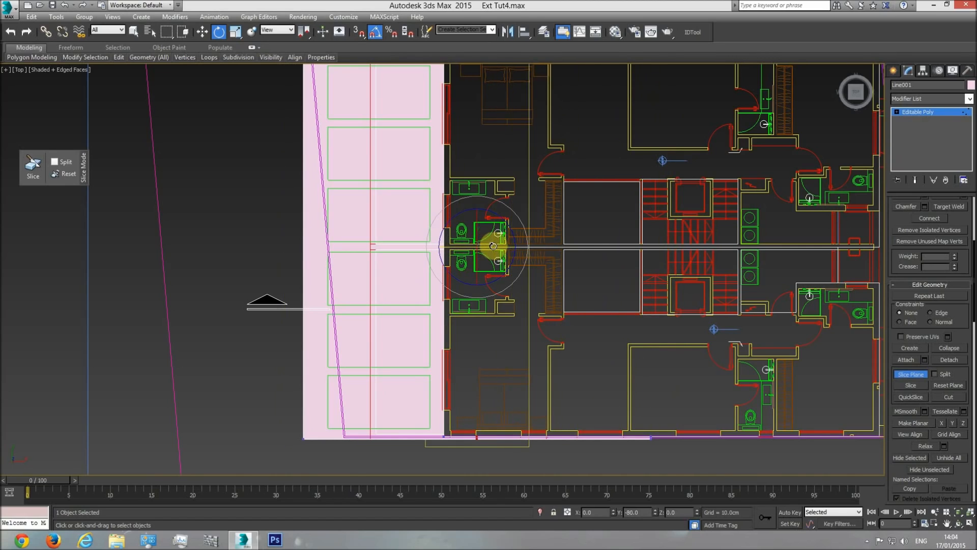
pyautogui.click(374, 31)
pyautogui.moveTo(461, 246); pyautogui.dragTo(462, 252)
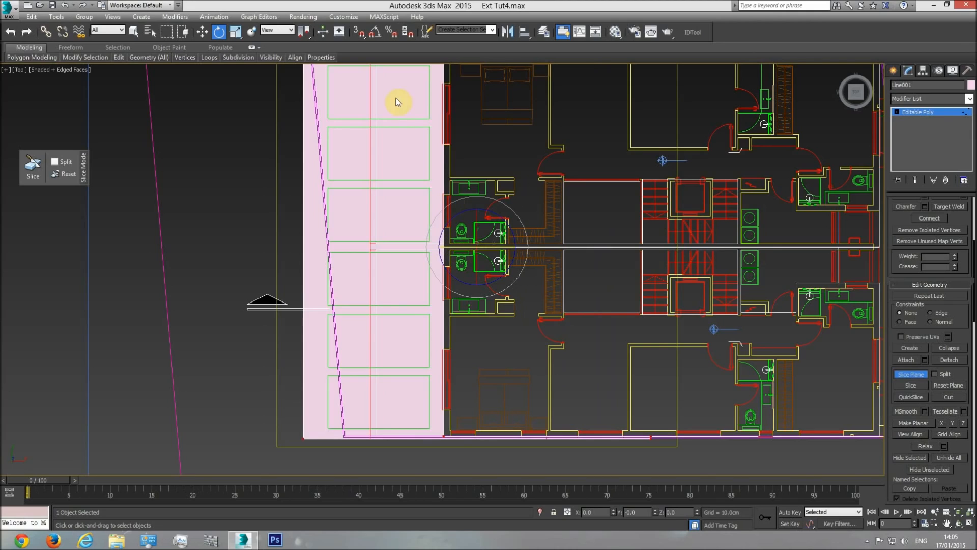
# Rotate the slice plane upright with angle snap on and check its orientation in perspective before returning to the top view
pyautogui.click(376, 35)
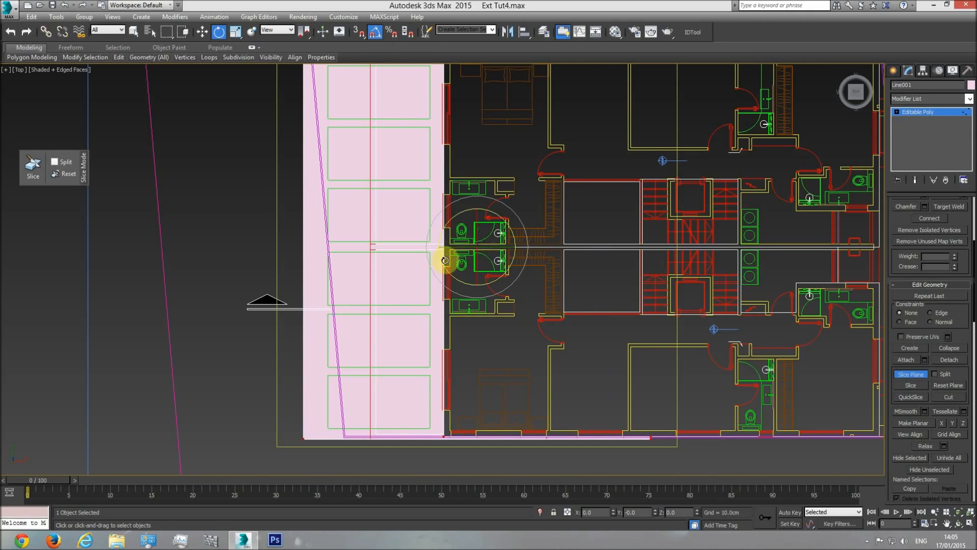
pyautogui.moveTo(456, 248); pyautogui.dragTo(502, 248)
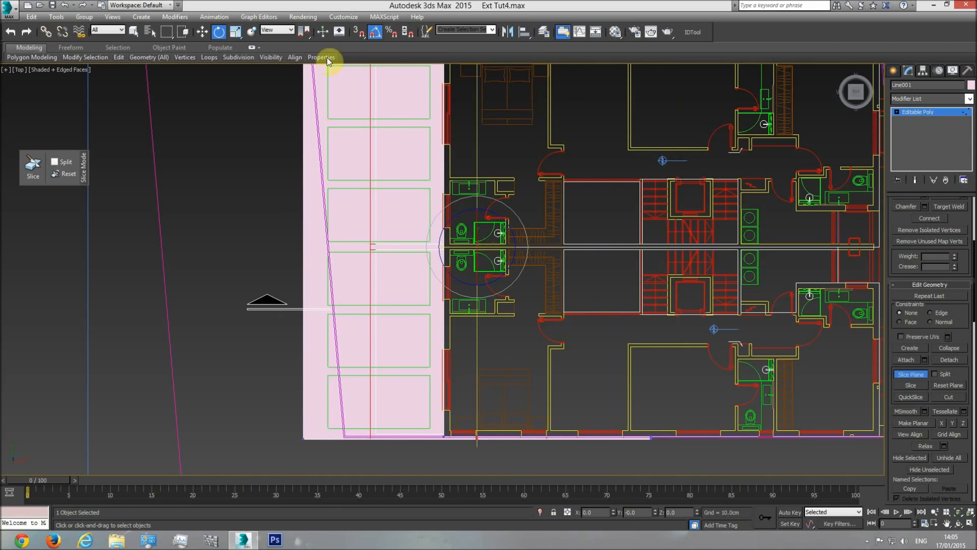
pyautogui.press('p')
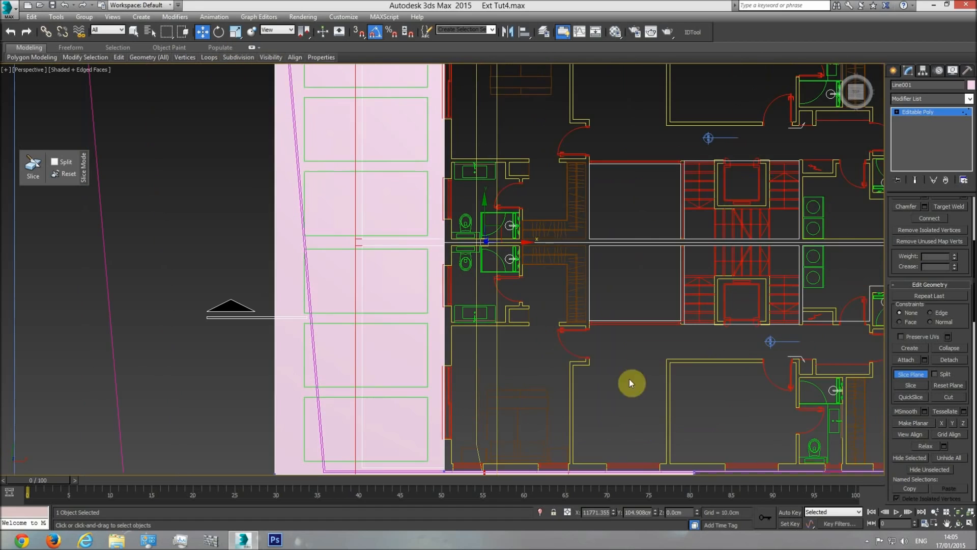
pyautogui.click(954, 524)
pyautogui.moveTo(504, 308); pyautogui.dragTo(515, 236)
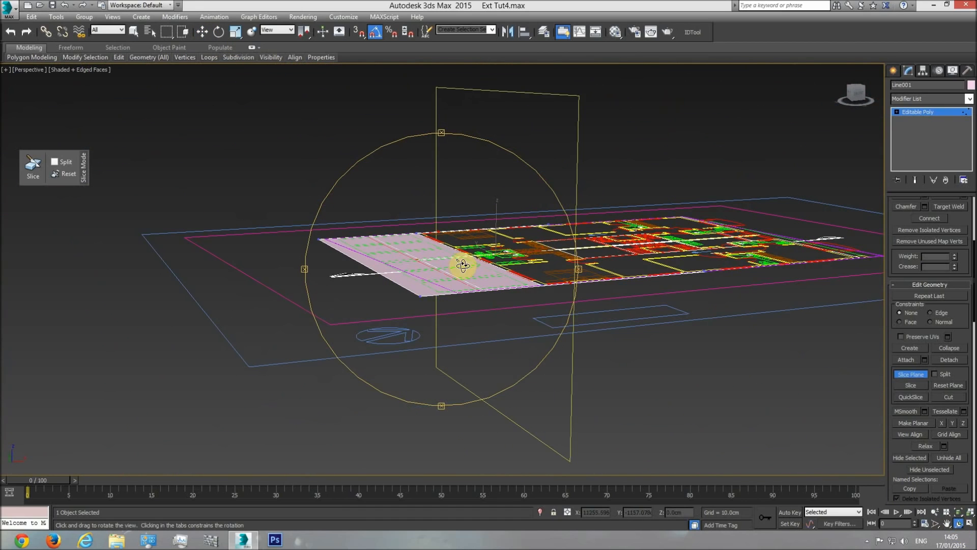
pyautogui.press('t')
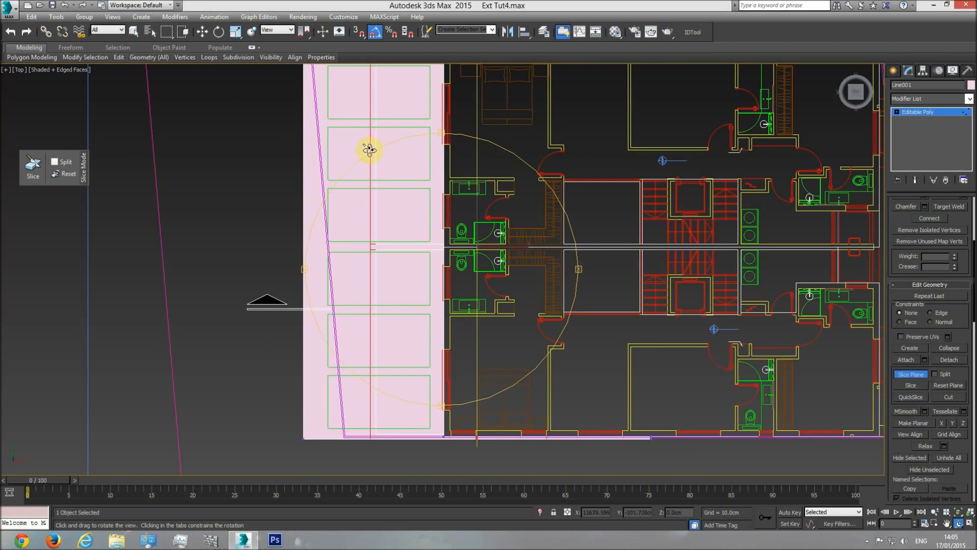
# With 3D snap on, slice the poly lengthwise along the green rectangles' building-side edges and along their outer edges
pyautogui.click(205, 33)
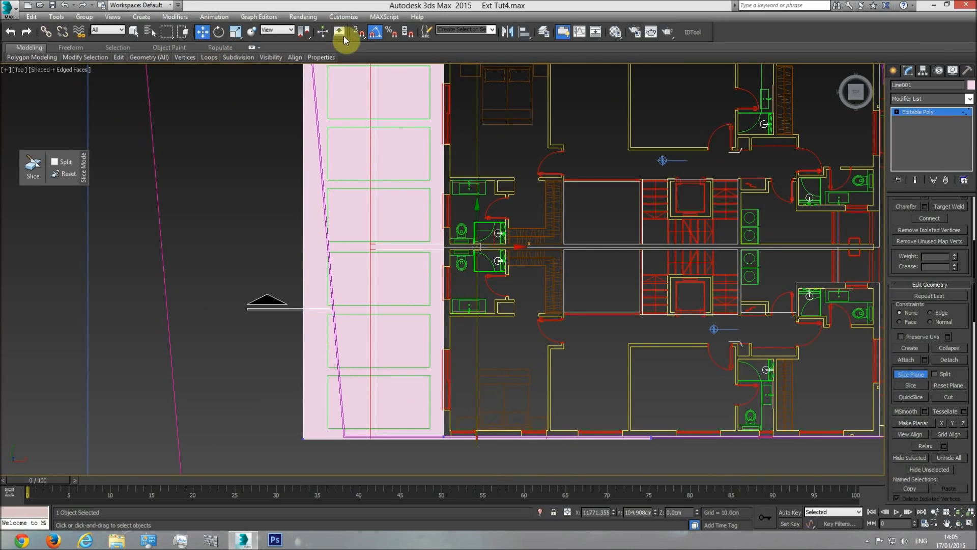
pyautogui.click(357, 32)
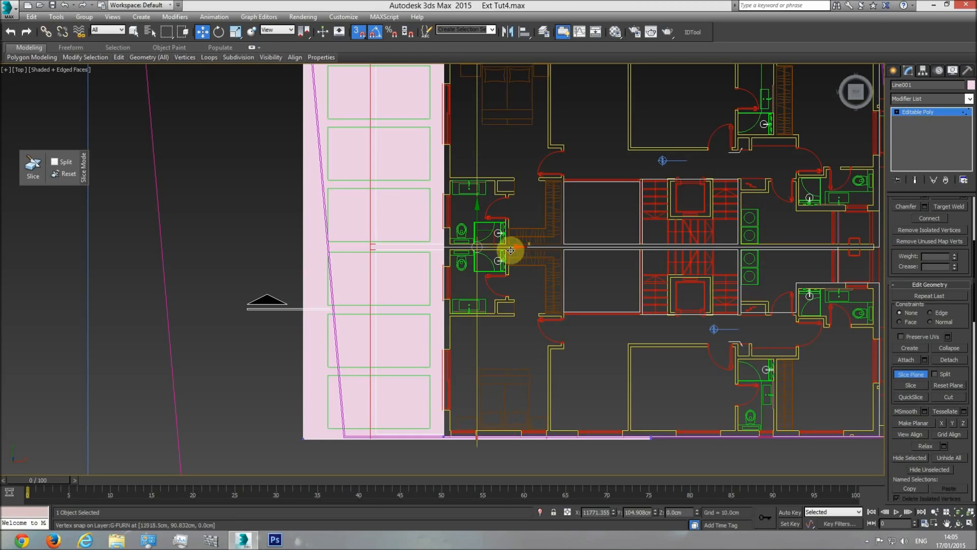
pyautogui.moveTo(509, 248); pyautogui.dragTo(431, 303)
pyautogui.click(911, 386)
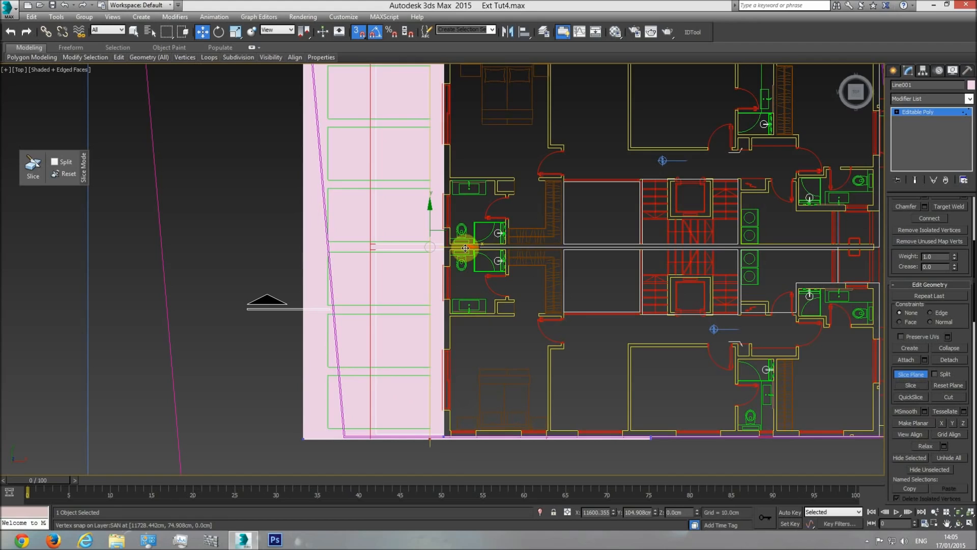
pyautogui.moveTo(465, 248); pyautogui.dragTo(329, 315)
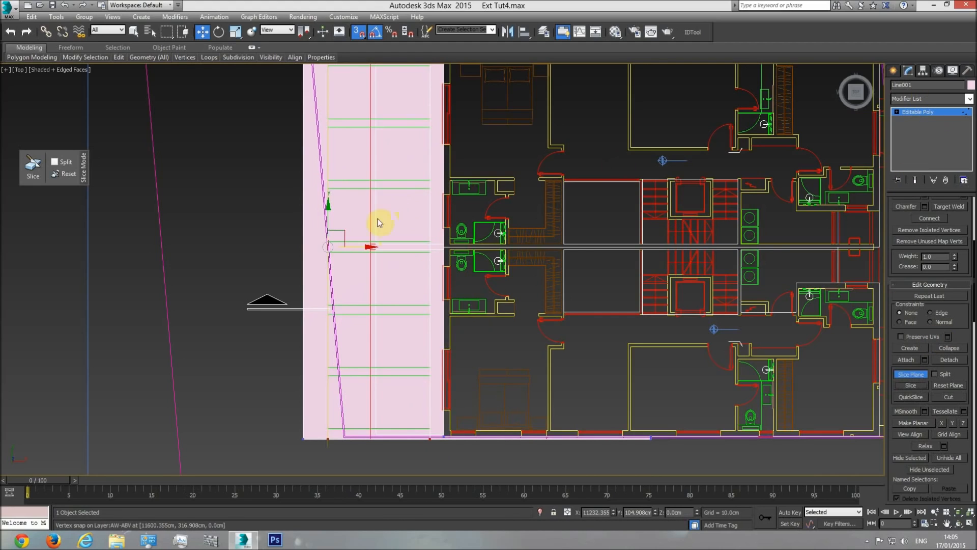
pyautogui.click(897, 111)
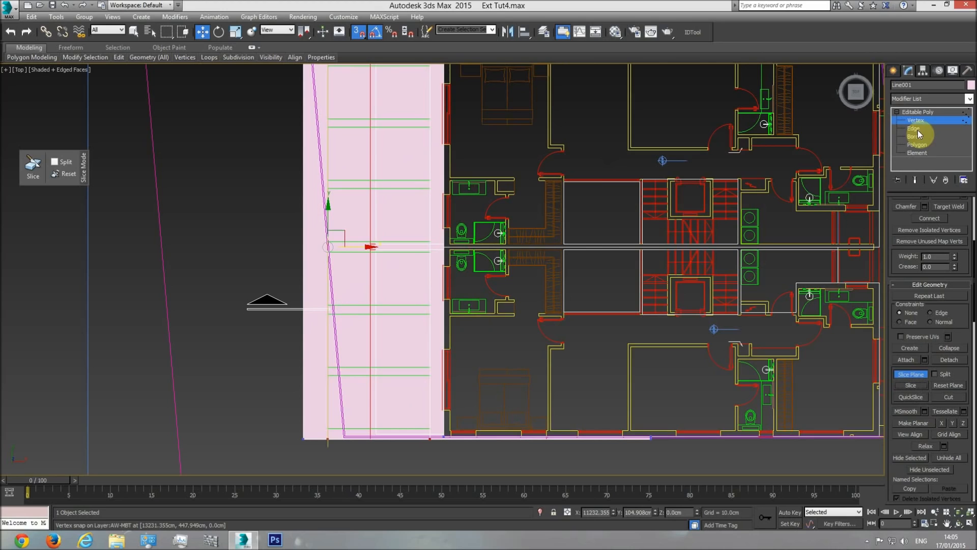
pyautogui.click(897, 112)
# Turn the slice plane crosswise and slice the poly along the upper edge of the topmost green rectangle
pyautogui.moveTo(408, 211); pyautogui.dragTo(404, 250, button='middle')
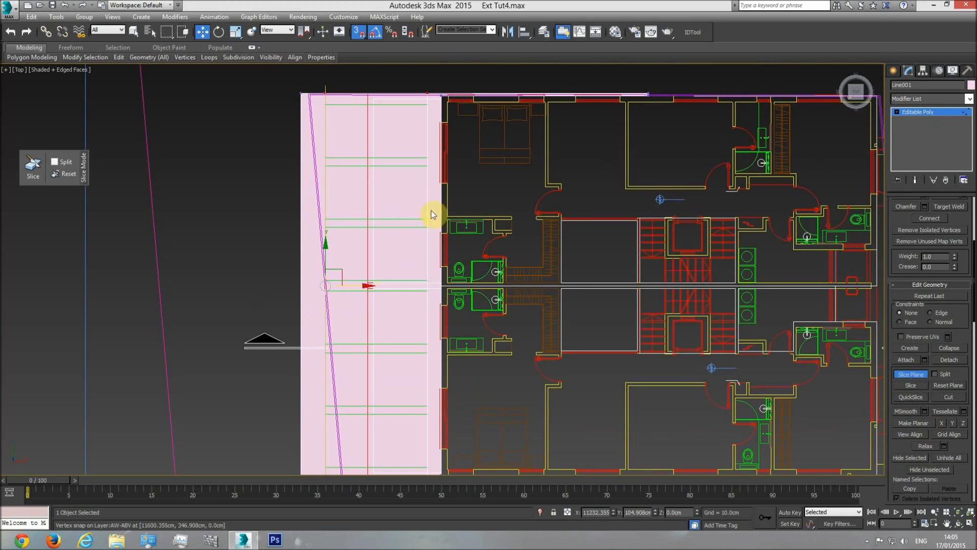
pyautogui.click(218, 31)
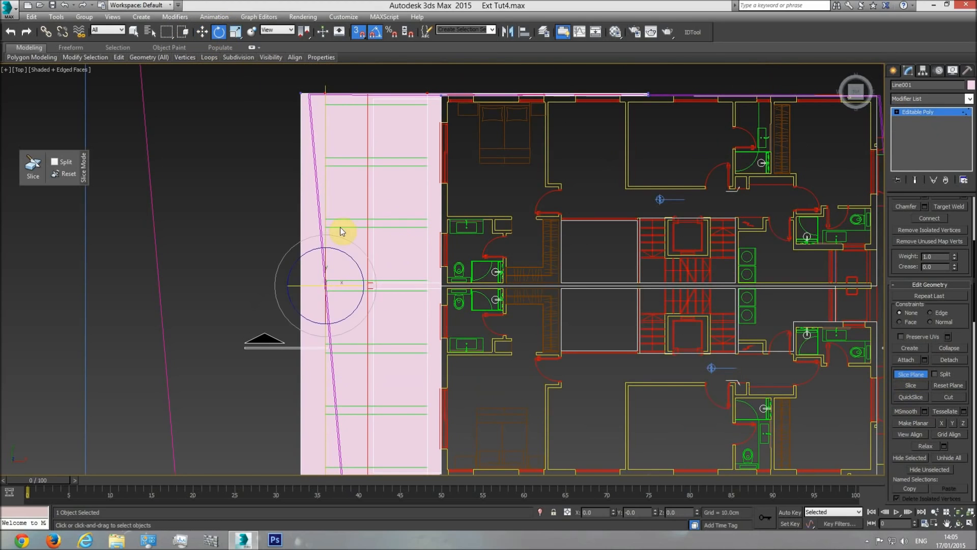
pyautogui.moveTo(376, 283); pyautogui.dragTo(373, 238)
pyautogui.click(203, 32)
pyautogui.moveTo(325, 258); pyautogui.dragTo(328, 105)
pyautogui.click(911, 385)
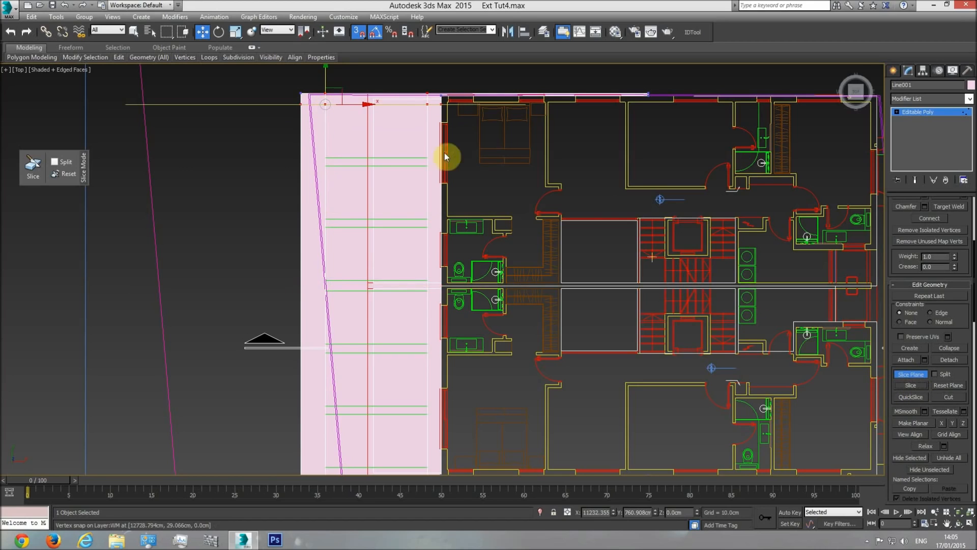
# Slice the poly along the lower edge of the topmost green rectangle and both horizontal edges of the second one
pyautogui.moveTo(327, 105); pyautogui.dragTo(327, 149)
pyautogui.click(911, 386)
pyautogui.moveTo(326, 125); pyautogui.dragTo(325, 165)
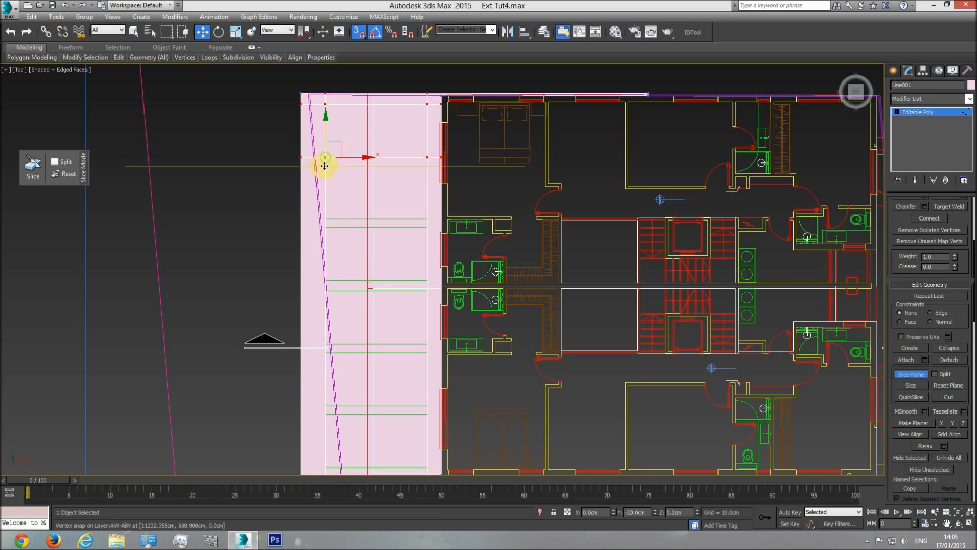
pyautogui.moveTo(325, 127); pyautogui.dragTo(328, 211)
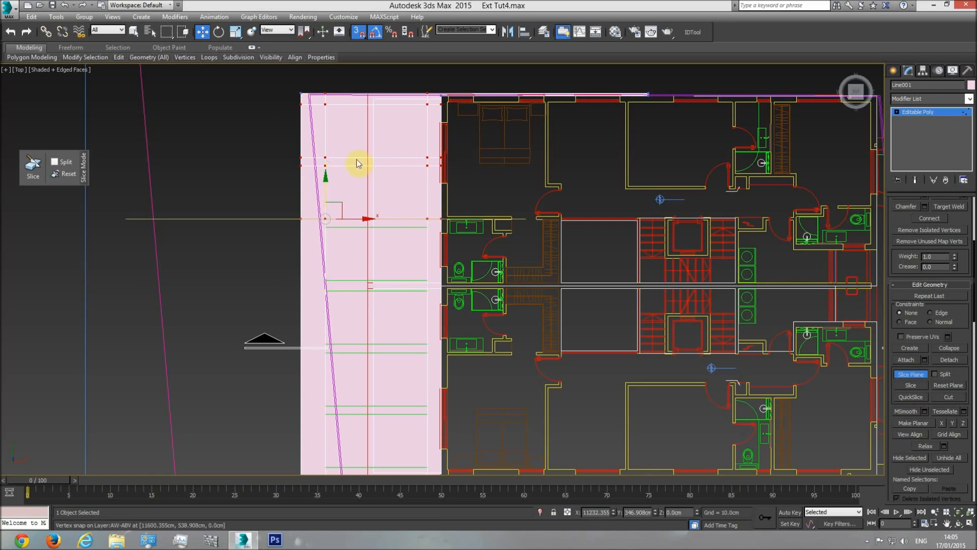
# Slice the poly along the horizontal edges of the third and fourth green rectangles from the top
pyautogui.click(904, 386)
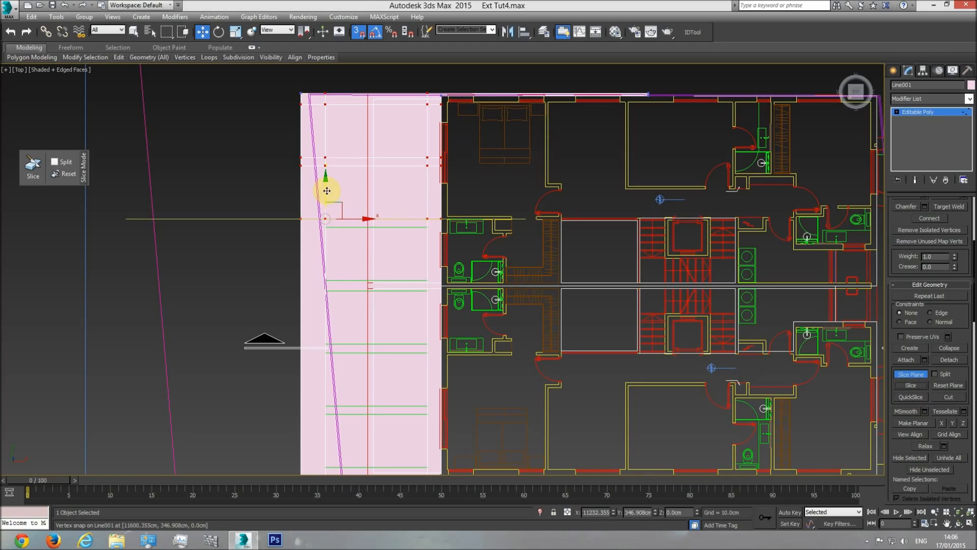
pyautogui.moveTo(323, 222); pyautogui.dragTo(389, 264)
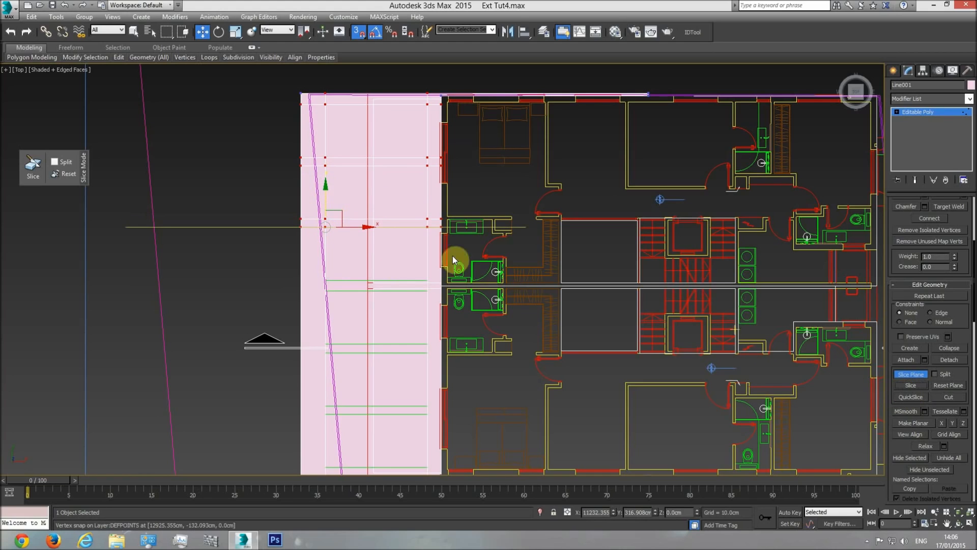
pyautogui.moveTo(322, 192); pyautogui.dragTo(322, 275)
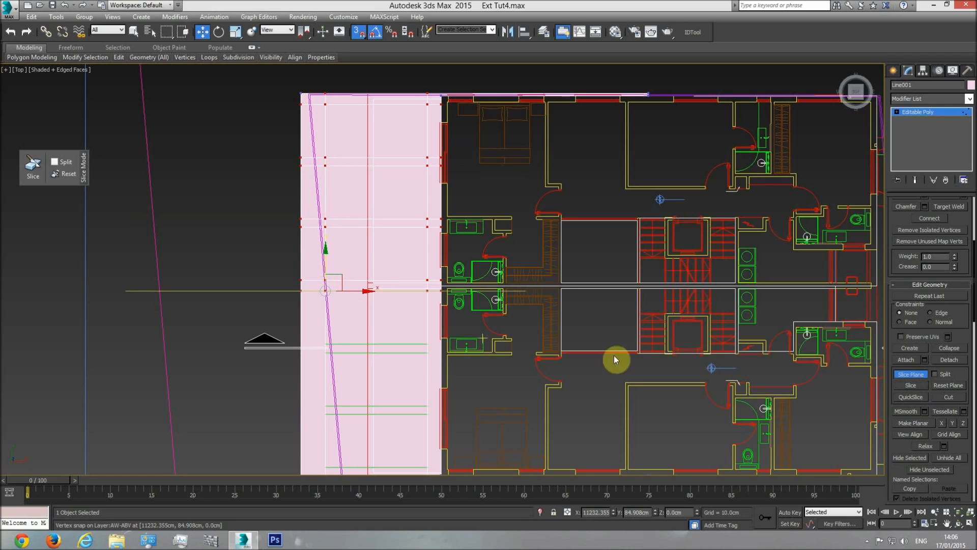
pyautogui.moveTo(355, 292); pyautogui.dragTo(359, 187, button='middle')
pyautogui.moveTo(329, 146); pyautogui.dragTo(430, 220)
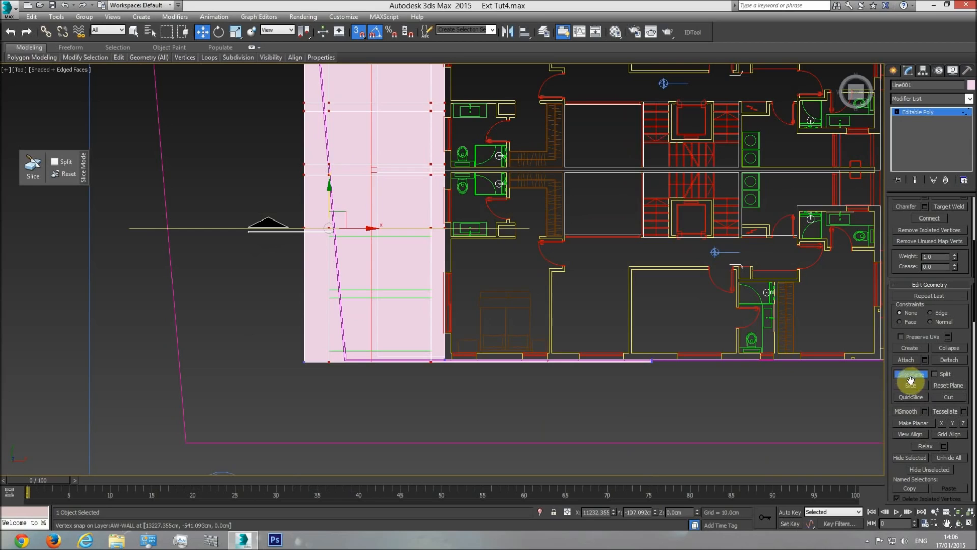
# Slice the poly along the upper and lower edges of the fifth and sixth green rectangles
pyautogui.moveTo(359, 229); pyautogui.dragTo(434, 240)
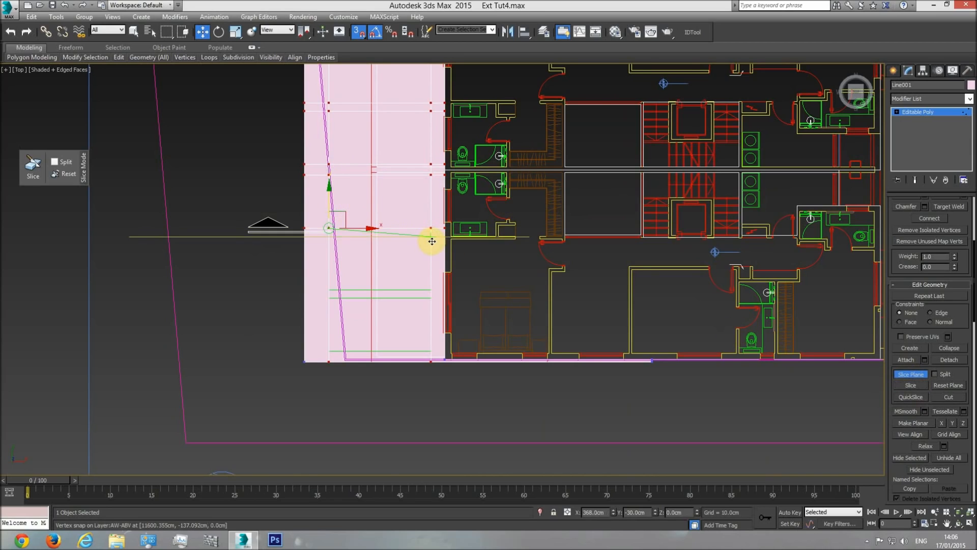
pyautogui.moveTo(332, 210); pyautogui.dragTo(425, 283)
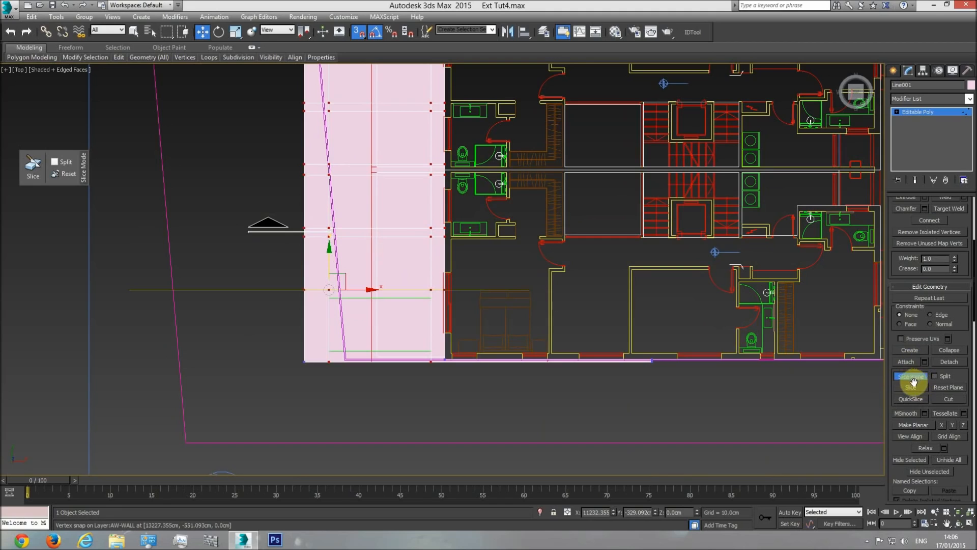
pyautogui.moveTo(314, 261); pyautogui.dragTo(430, 295)
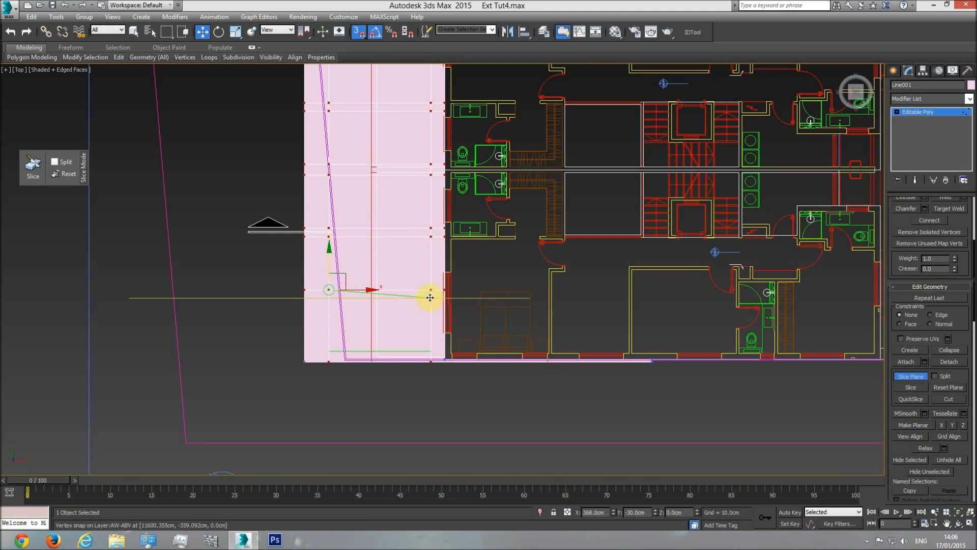
pyautogui.moveTo(330, 269); pyautogui.dragTo(430, 343)
pyautogui.click(911, 386)
# In perspective, select the six large rectangular polygons between the slices and delete them to open the frame
pyautogui.press('p')
pyautogui.click(958, 523)
pyautogui.moveTo(474, 293); pyautogui.dragTo(611, 203)
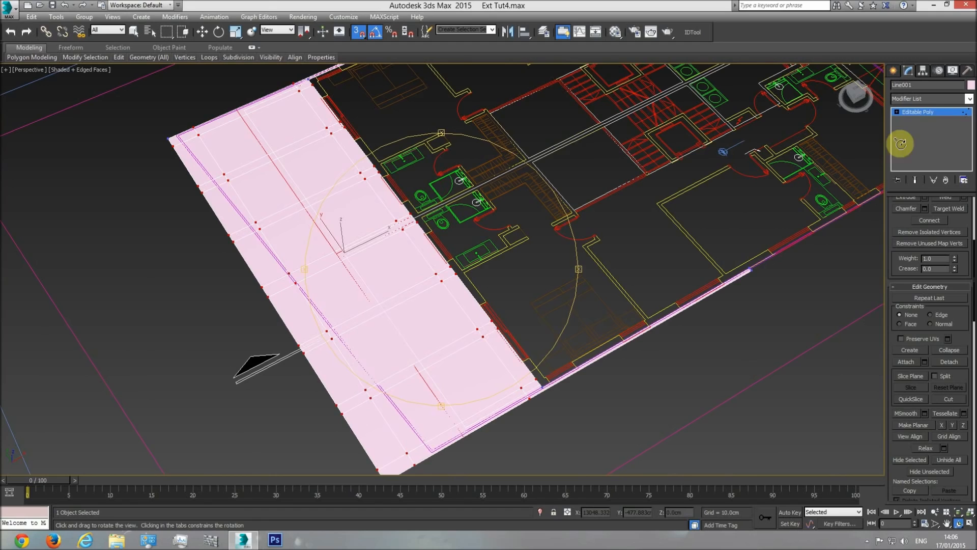
pyautogui.click(936, 112)
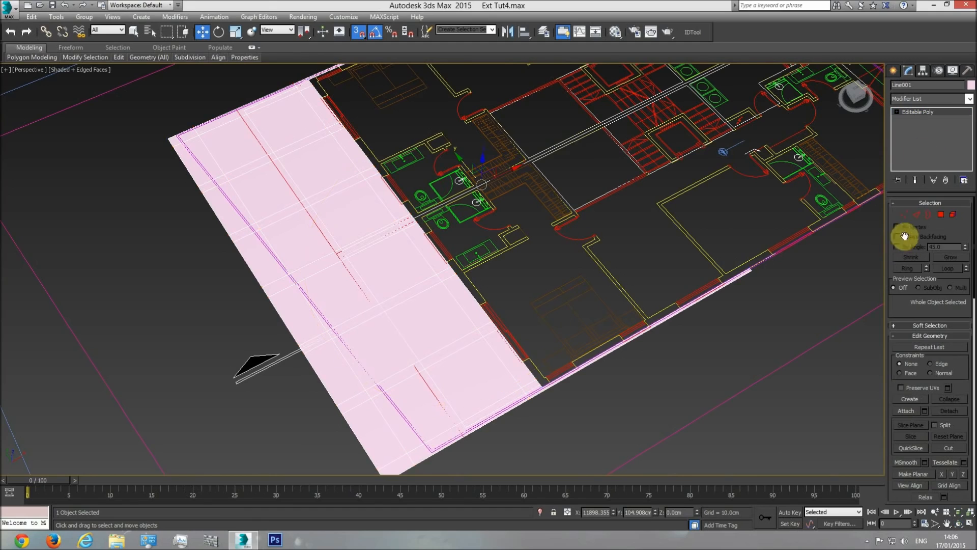
pyautogui.click(942, 215)
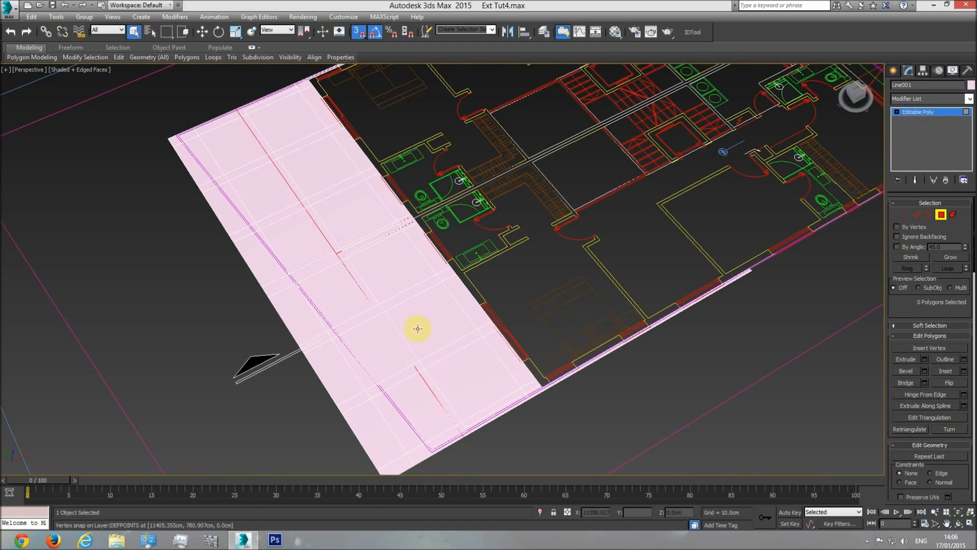
pyautogui.click(461, 371)
pyautogui.keyDown('ctrl'); pyautogui.click(423, 319); pyautogui.keyUp('ctrl')
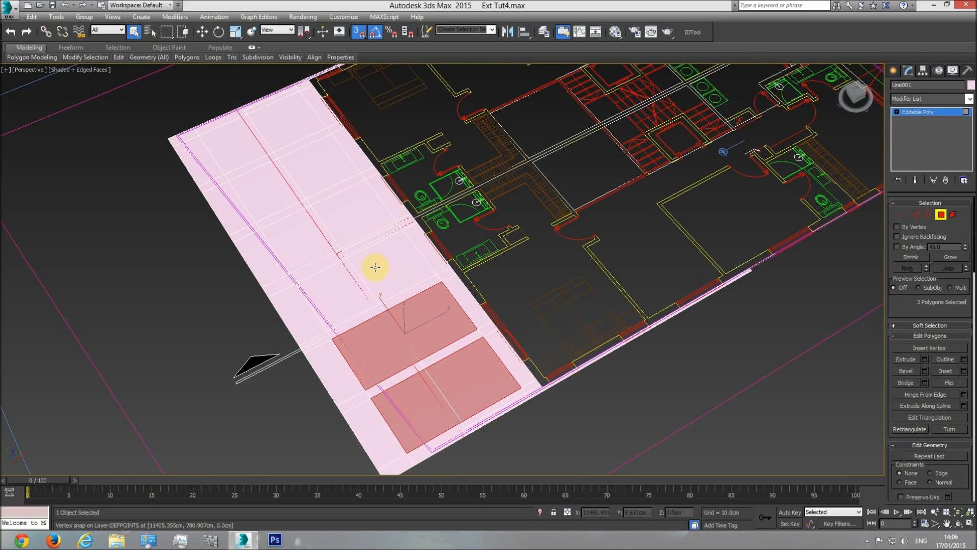
pyautogui.keyDown('ctrl'); pyautogui.click(375, 264); pyautogui.keyUp('ctrl')
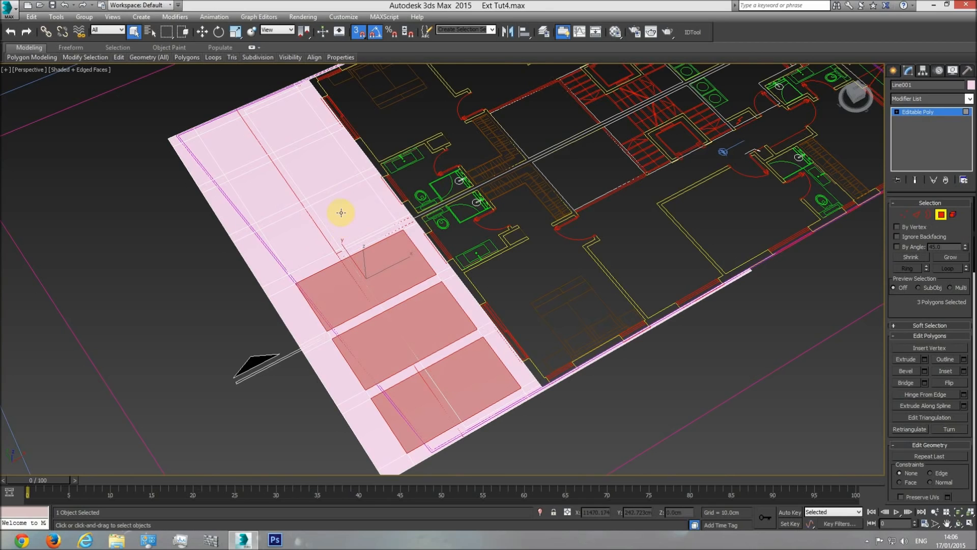
pyautogui.keyDown('ctrl'); pyautogui.click(341, 213); pyautogui.keyUp('ctrl')
pyautogui.keyDown('ctrl'); pyautogui.click(316, 170); pyautogui.keyUp('ctrl')
pyautogui.keyDown('ctrl'); pyautogui.click(288, 124); pyautogui.keyUp('ctrl')
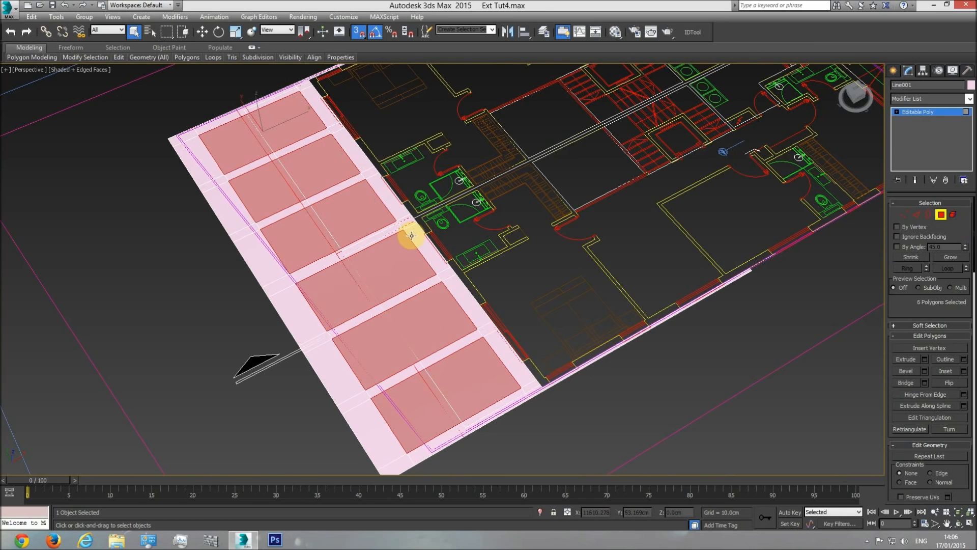
pyautogui.press('Delete')
pyautogui.click(958, 524)
pyautogui.moveTo(497, 319); pyautogui.dragTo(468, 283)
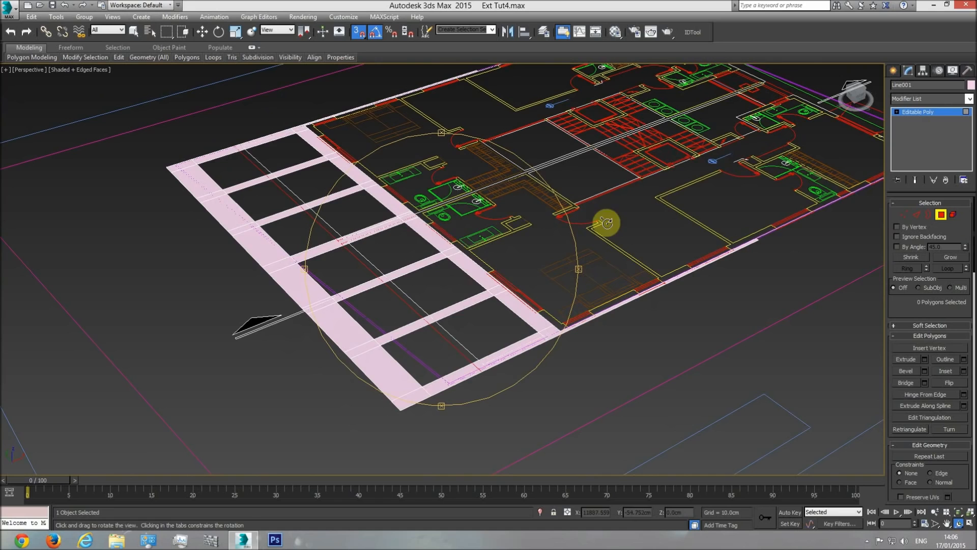
# Measure the thickness of the upper slab at its free end in the side elevation using a temporary snapped box
pyautogui.press('t')
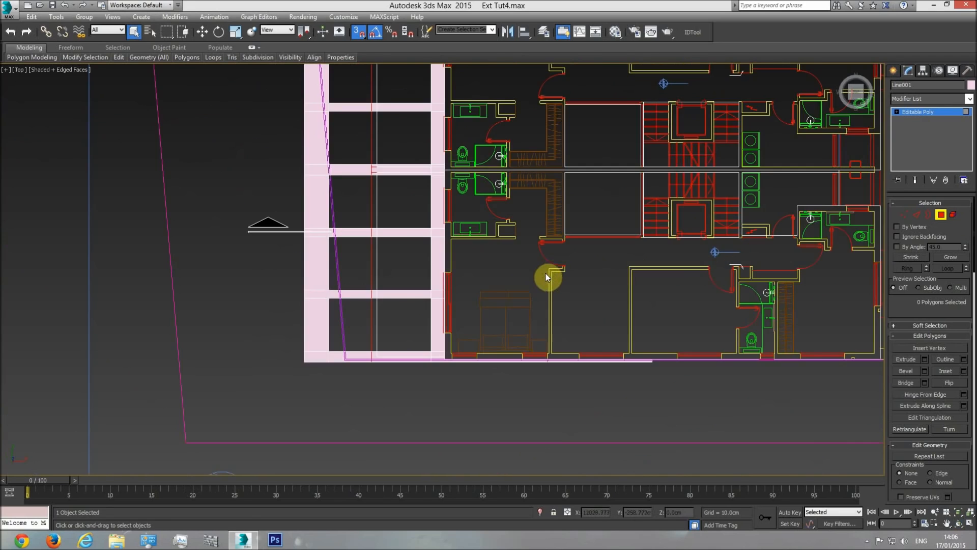
pyautogui.scroll(-11, 513, 320)
pyautogui.moveTo(199, 286); pyautogui.dragTo(389, 306, button='middle')
pyautogui.scroll(5, 377, 307)
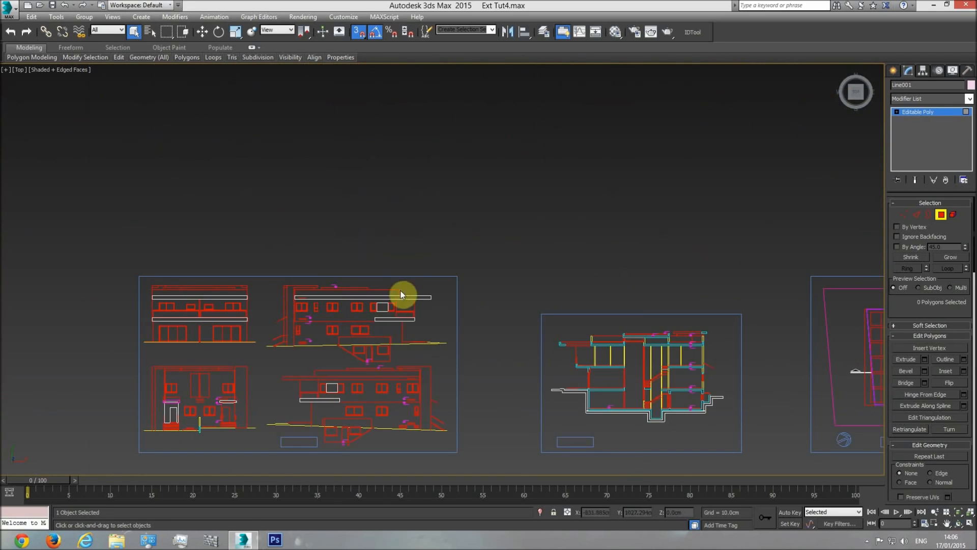
pyautogui.click(894, 70)
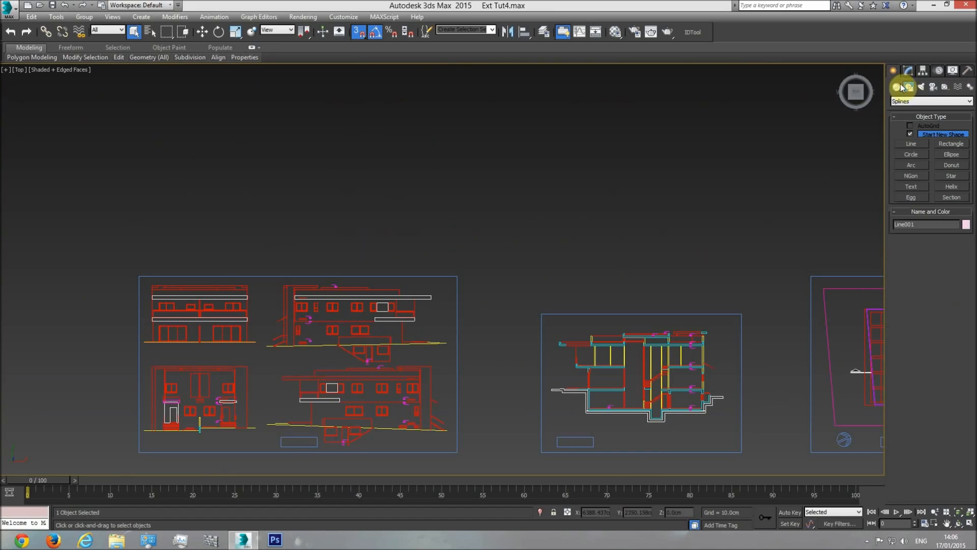
pyautogui.click(897, 86)
pyautogui.click(912, 134)
pyautogui.scroll(5, 413, 291)
pyautogui.moveTo(482, 323); pyautogui.dragTo(485, 299)
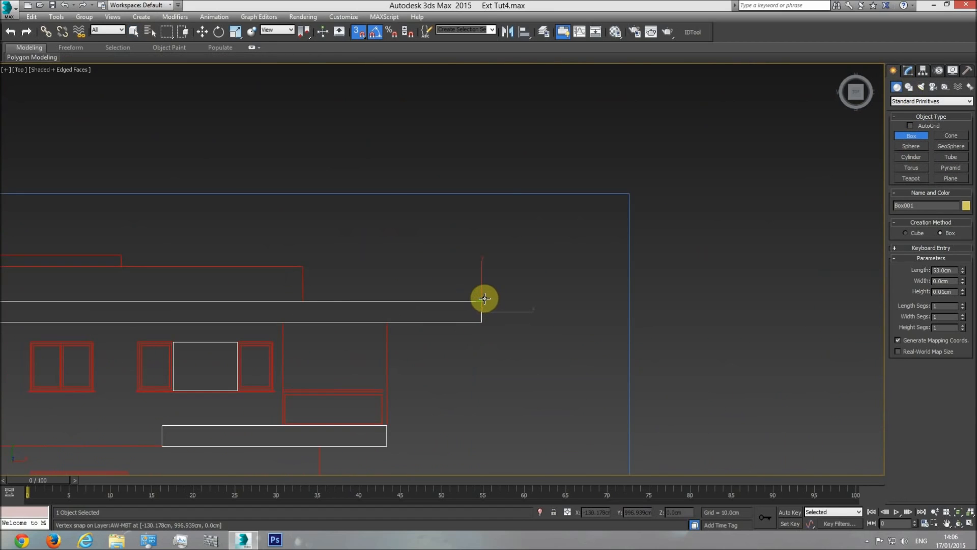
pyautogui.click(500, 205)
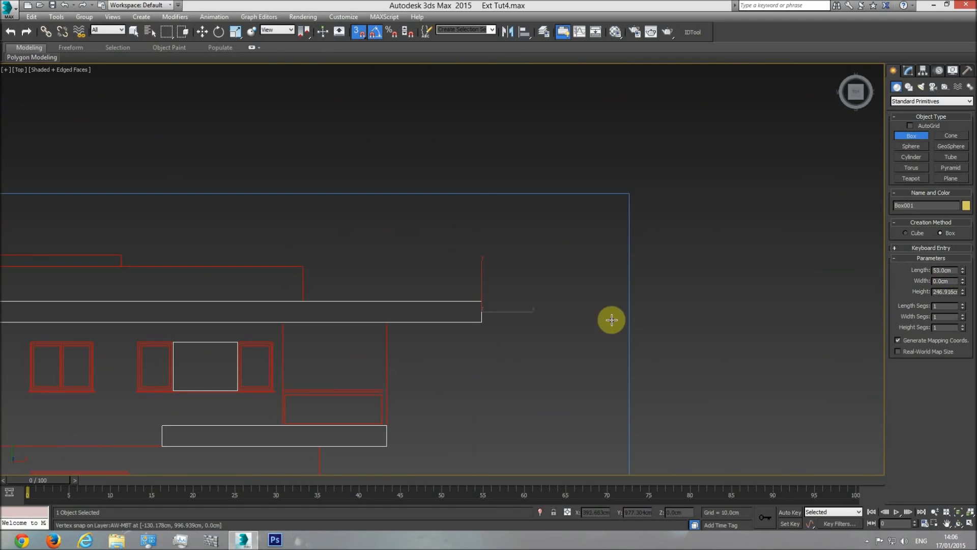
pyautogui.moveTo(417, 412); pyautogui.dragTo(416, 356, button='middle')
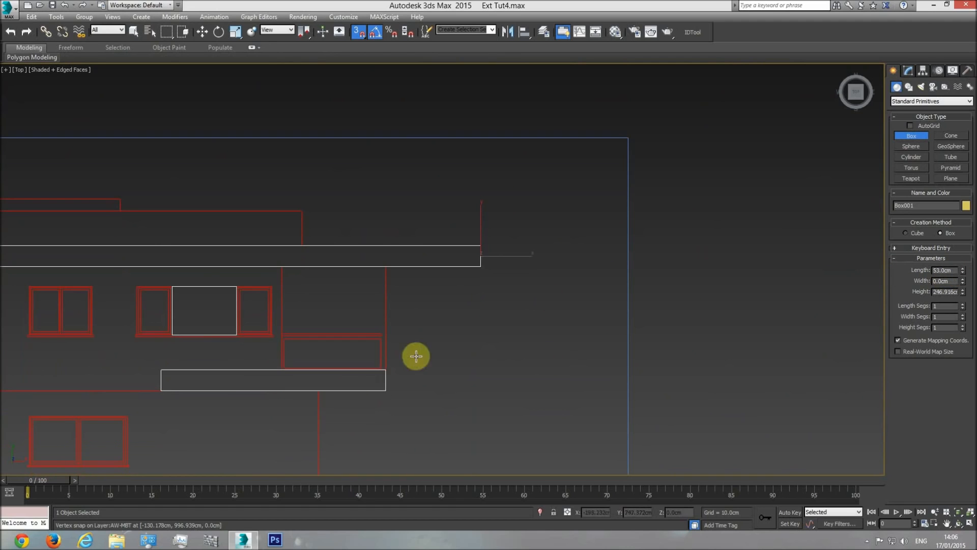
pyautogui.rightClick(543, 283)
# Apply a Shell modifier to the pink frame in perspective, with an outer amount of 53 cm
pyautogui.moveTo(544, 283); pyautogui.dragTo(458, 275, button='middle')
pyautogui.scroll(-5, 458, 275)
pyautogui.press('p')
pyautogui.hotkey('ctrl', 'r')
pyautogui.moveTo(635, 356); pyautogui.dragTo(493, 348)
pyautogui.scroll(3, 493, 348)
pyautogui.rightClick(525, 306)
pyautogui.click(526, 299)
pyautogui.click(909, 72)
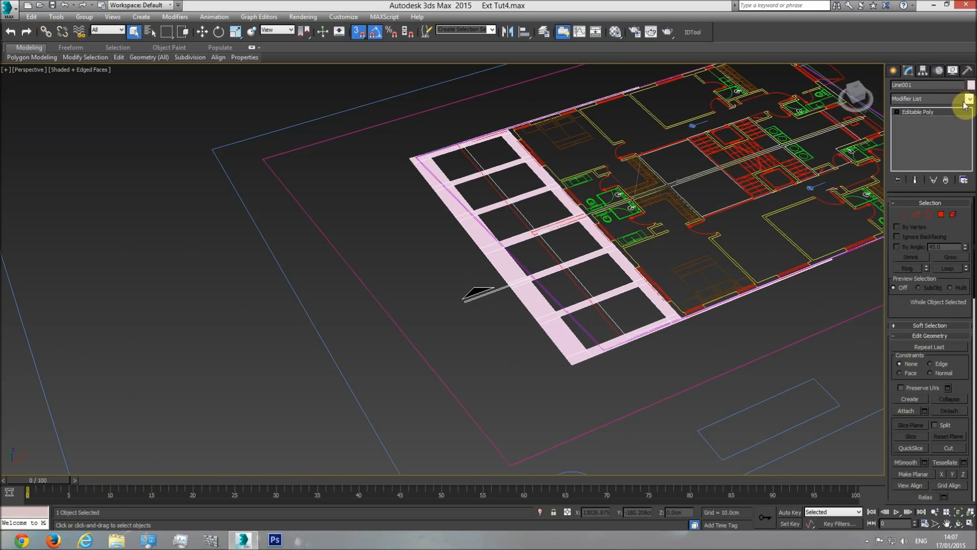
pyautogui.click(969, 99)
pyautogui.moveTo(968, 153); pyautogui.dragTo(969, 440)
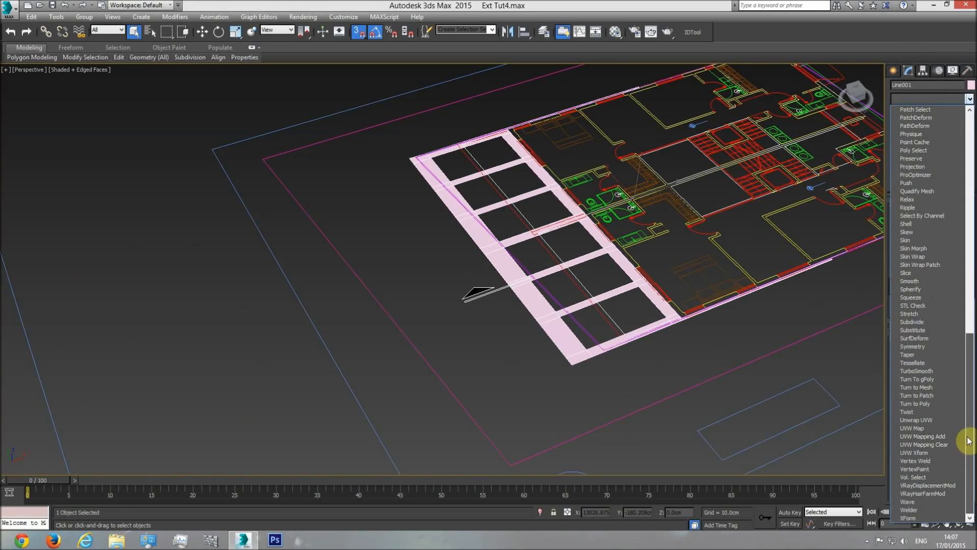
pyautogui.click(917, 224)
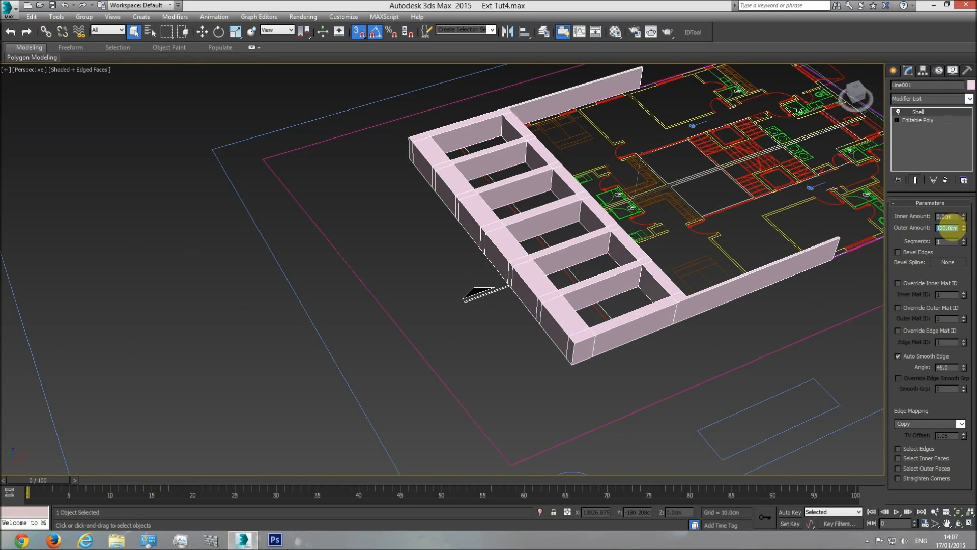
pyautogui.write('3')
pyautogui.press('Return')
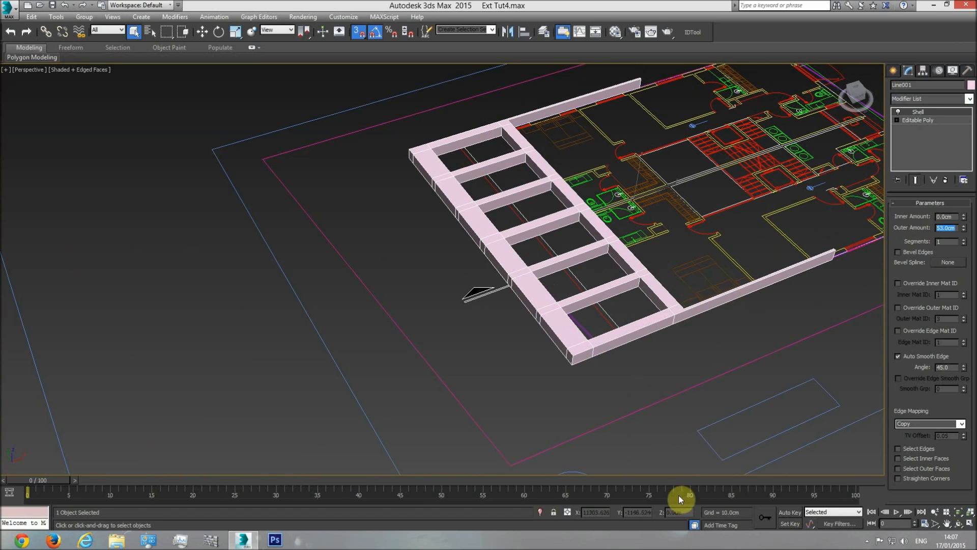
# Unhide all objects to bring the building model back around the frame
pyautogui.rightClick(661, 199)
pyautogui.click(685, 158)
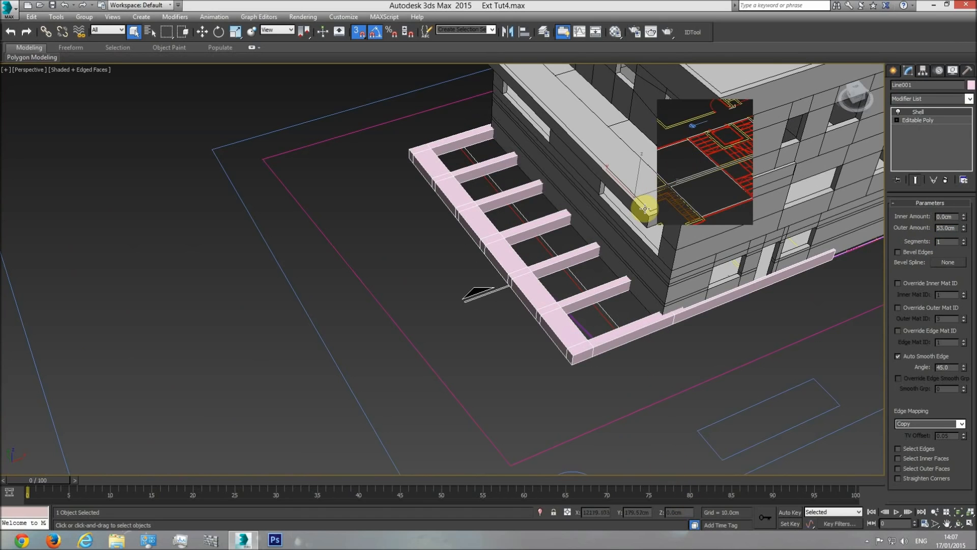
pyautogui.moveTo(625, 227); pyautogui.dragTo(529, 318, button='middle')
pyautogui.scroll(-2, 529, 318)
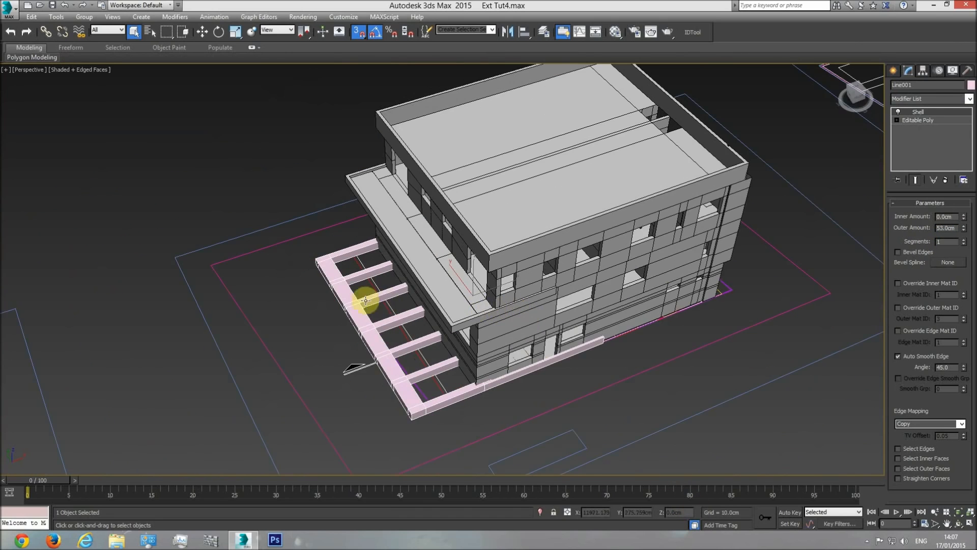
# Measure the offset from the level line to the upper slab's bottom edge in the side elevation using a temporary snapped box
pyautogui.press('t')
pyautogui.scroll(-2, 402, 301)
pyautogui.scroll(7, 397, 295)
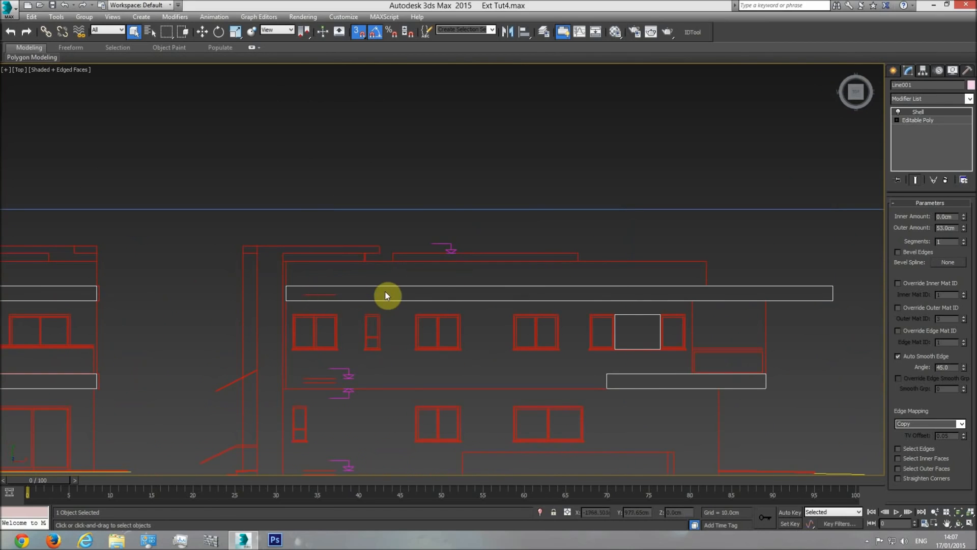
pyautogui.moveTo(343, 300); pyautogui.dragTo(333, 302, button='middle')
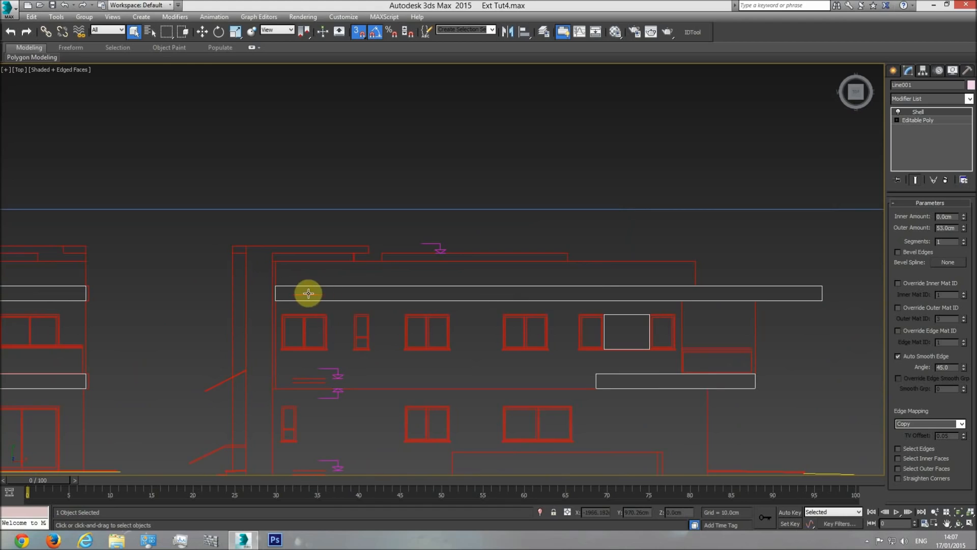
pyautogui.moveTo(311, 293); pyautogui.dragTo(417, 296, button='middle')
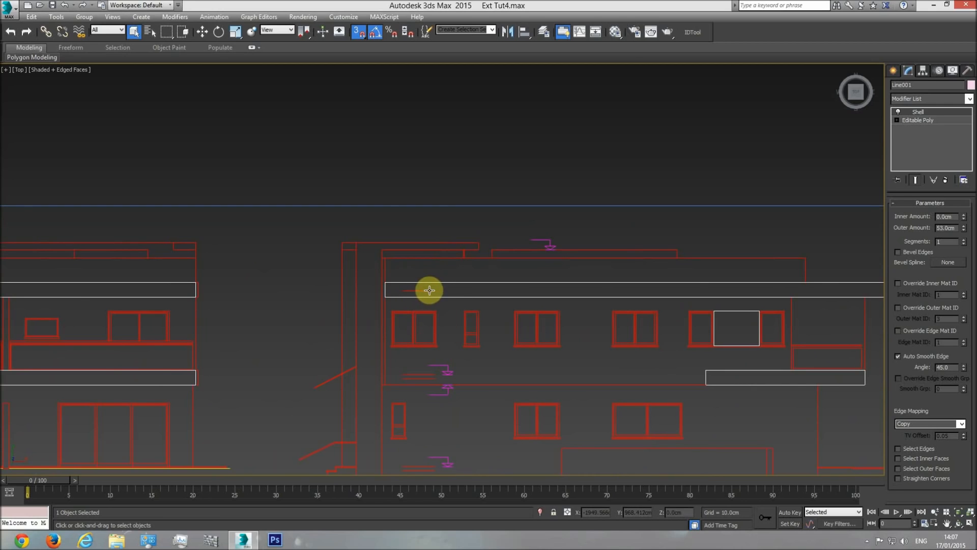
pyautogui.moveTo(476, 301); pyautogui.dragTo(452, 286, button='middle')
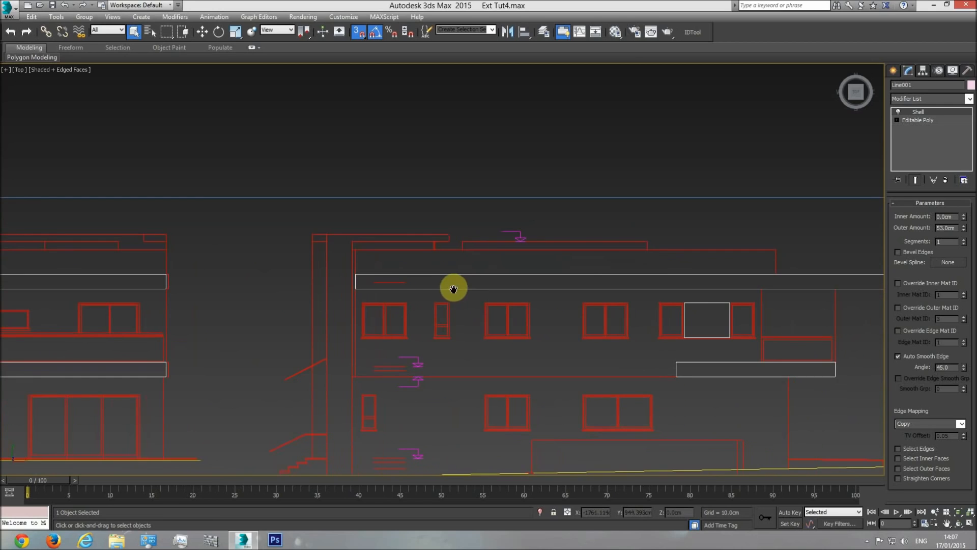
pyautogui.click(894, 71)
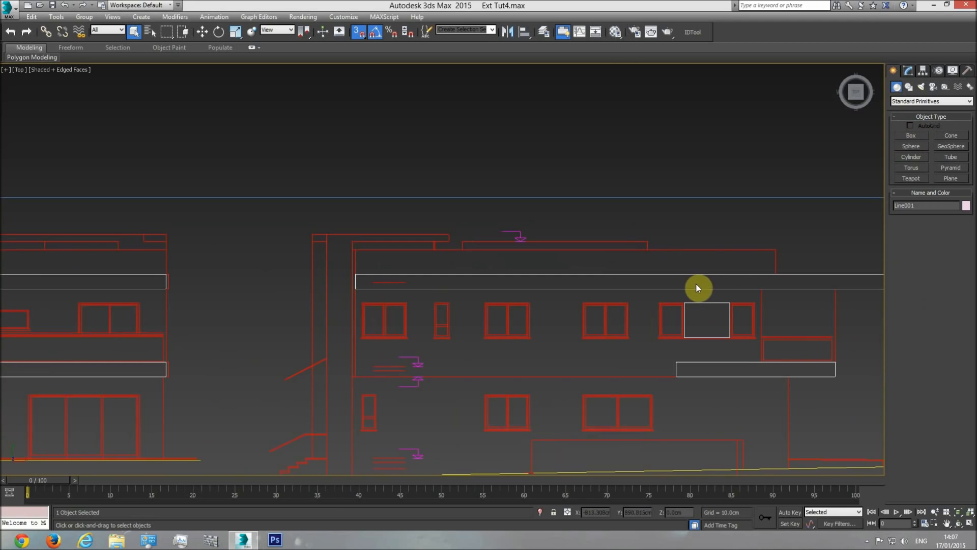
pyautogui.click(912, 135)
pyautogui.moveTo(408, 282); pyautogui.dragTo(362, 289)
pyautogui.click(831, 242)
pyautogui.moveTo(963, 273); pyautogui.dragTo(962, 253)
pyautogui.rightClick(962, 253)
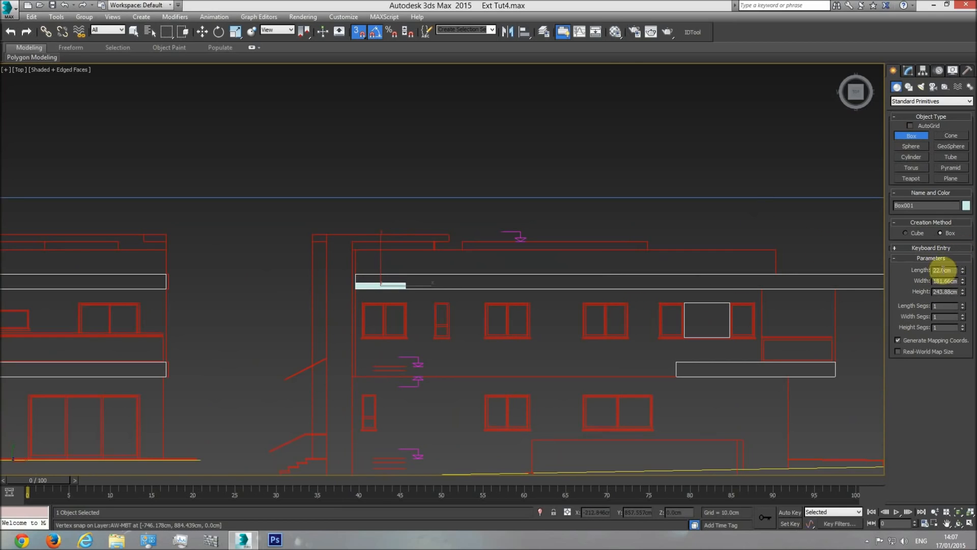
pyautogui.rightClick(464, 312)
pyautogui.click(504, 312)
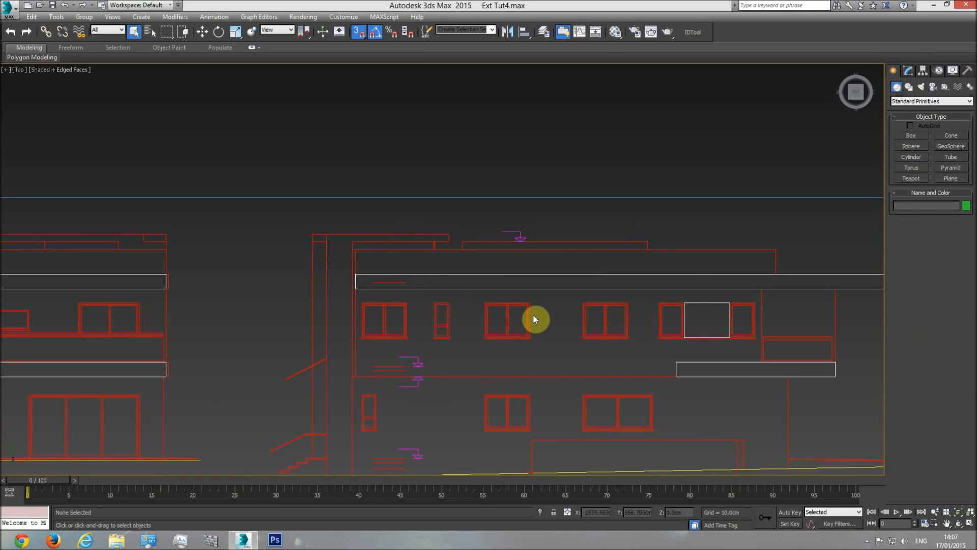
# Select the pink frame in the front view and raise it vertically to clear the top of the building
pyautogui.press('f')
pyautogui.rightClick(256, 393)
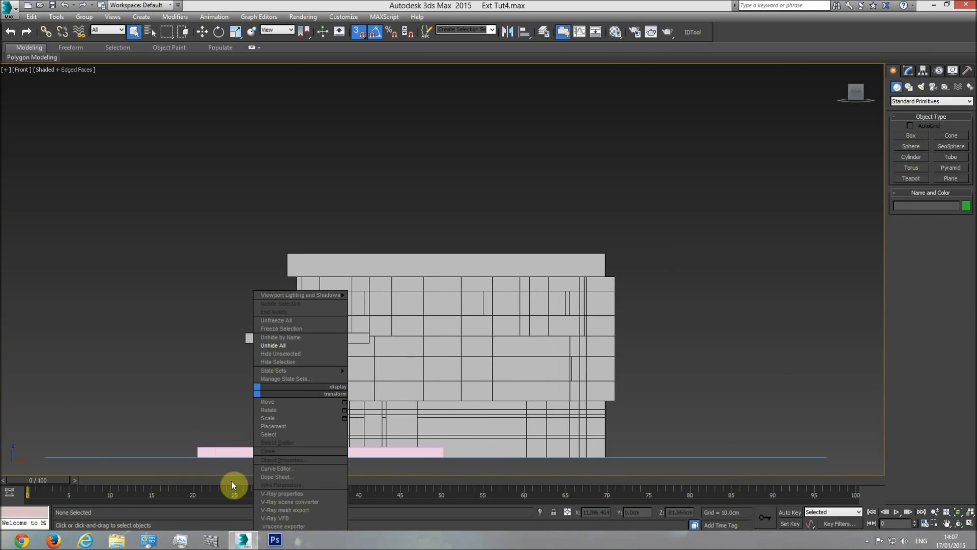
pyautogui.click(229, 452)
pyautogui.click(202, 32)
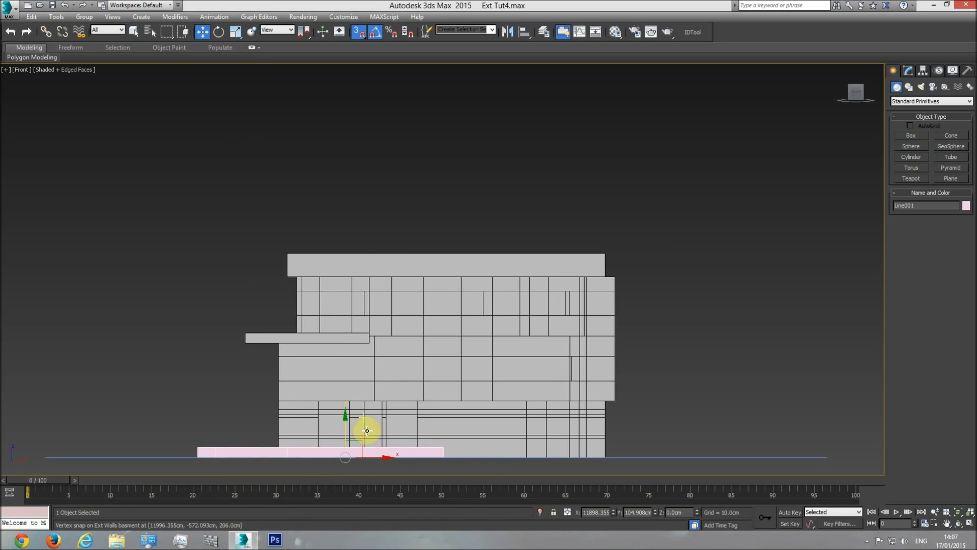
pyautogui.moveTo(343, 414); pyautogui.dragTo(327, 214)
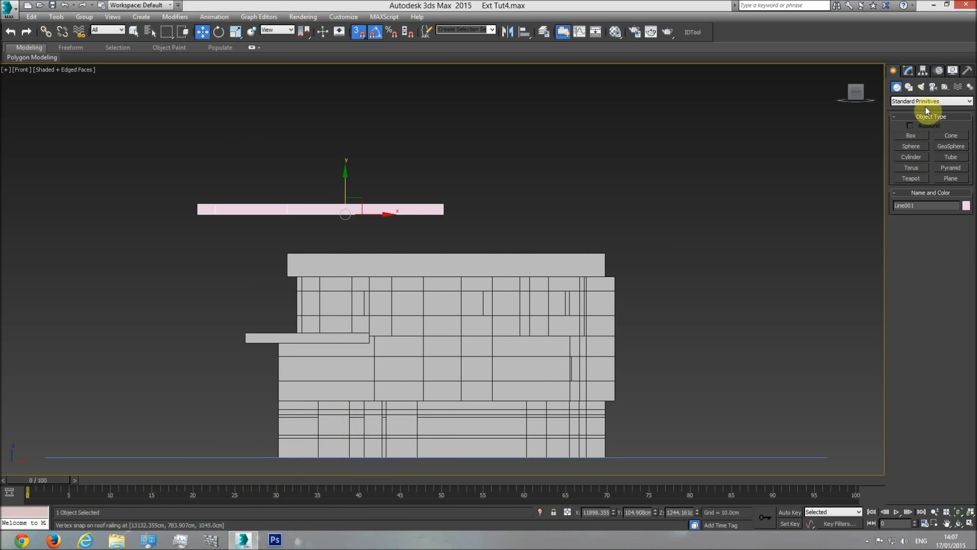
# Create a temporary spacer box with a length of 22 cm beside the upper floor in the wireframe front view
pyautogui.press('F3')
pyautogui.moveTo(373, 285); pyautogui.dragTo(469, 290, button='middle')
pyautogui.scroll(5, 469, 293)
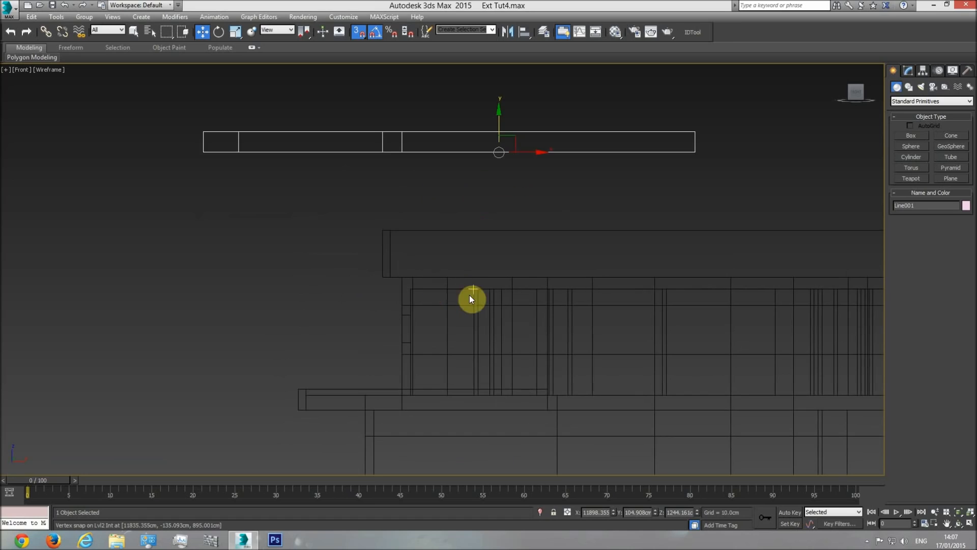
pyautogui.click(441, 289)
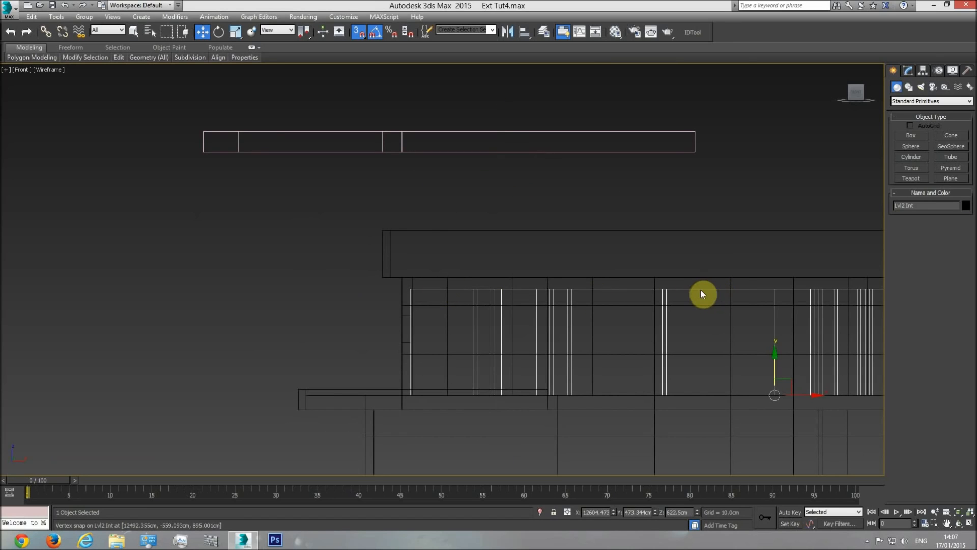
pyautogui.click(915, 136)
pyautogui.moveTo(329, 307); pyautogui.dragTo(304, 247)
pyautogui.click(314, 204)
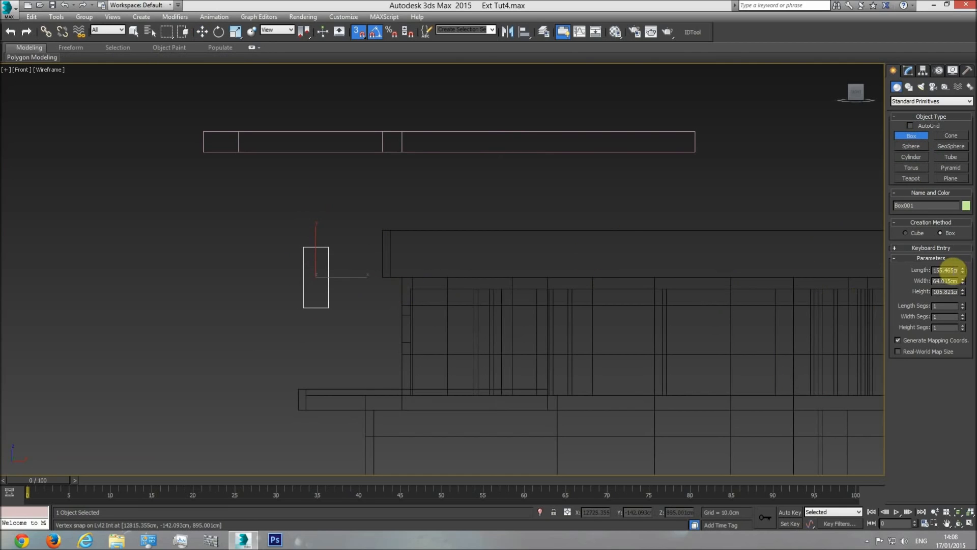
pyautogui.press('Return')
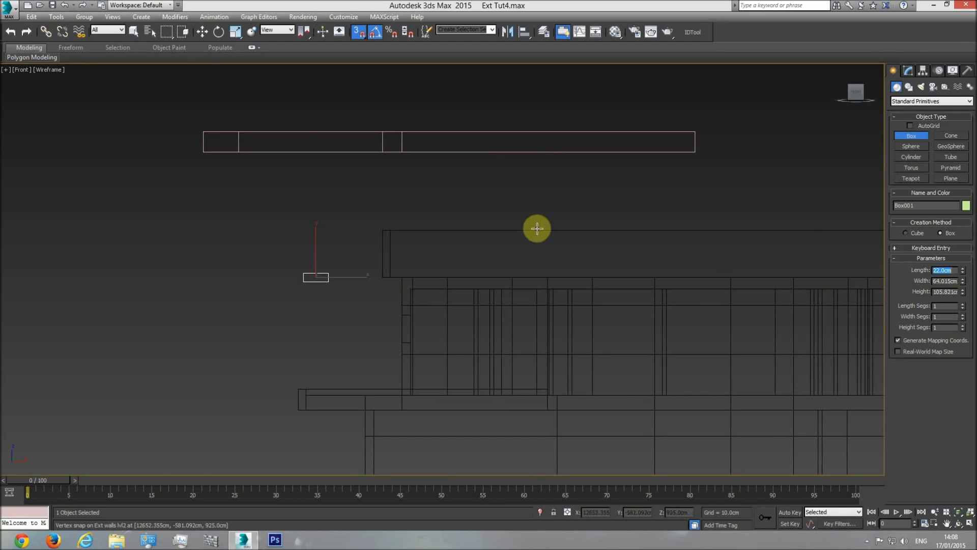
# Snap the spacer box's bottom corner to the top of the level 2 interior walls
pyautogui.click(202, 32)
pyautogui.moveTo(329, 258); pyautogui.dragTo(413, 288)
pyautogui.click(460, 289)
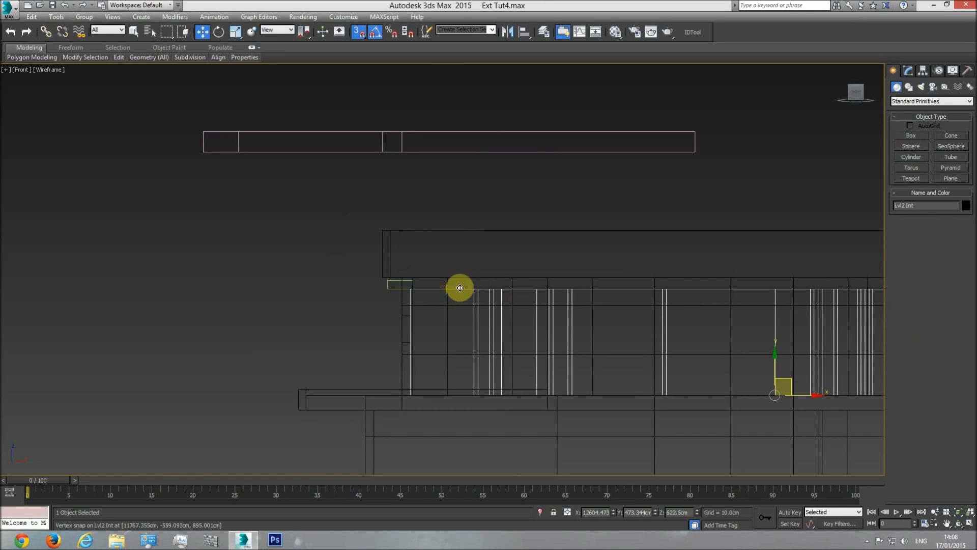
pyautogui.click(922, 205)
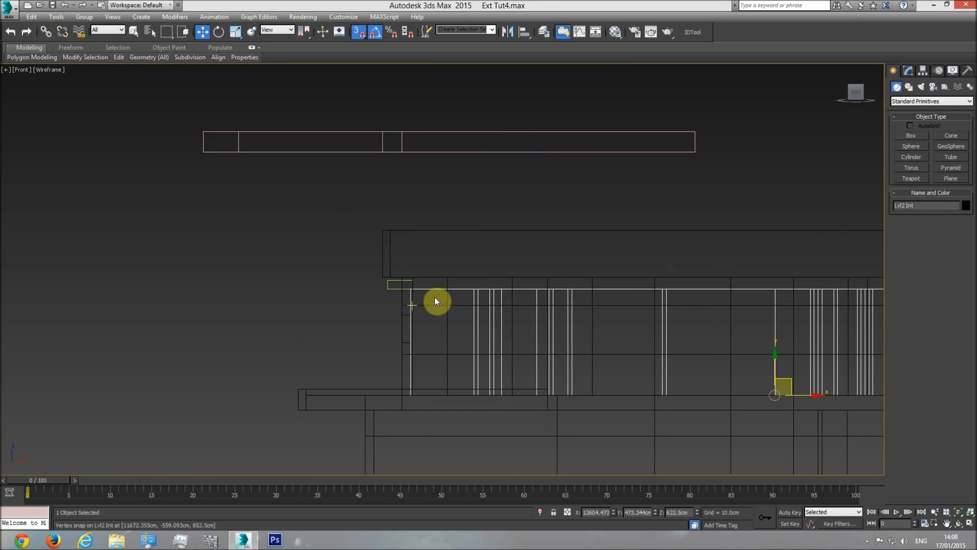
pyautogui.click(360, 251)
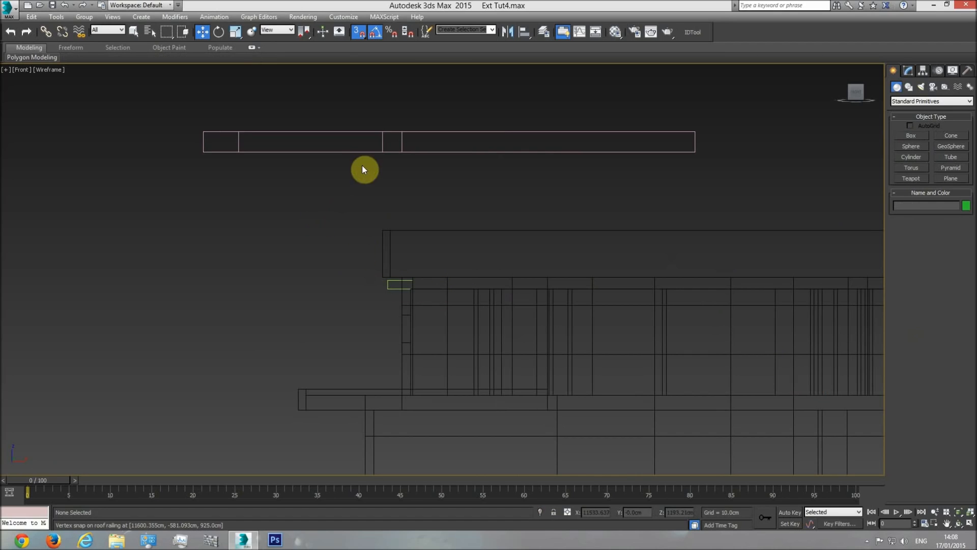
# Lower the frame until its top edge snaps to the spacer box's top edge, and delete the box
pyautogui.click(366, 152)
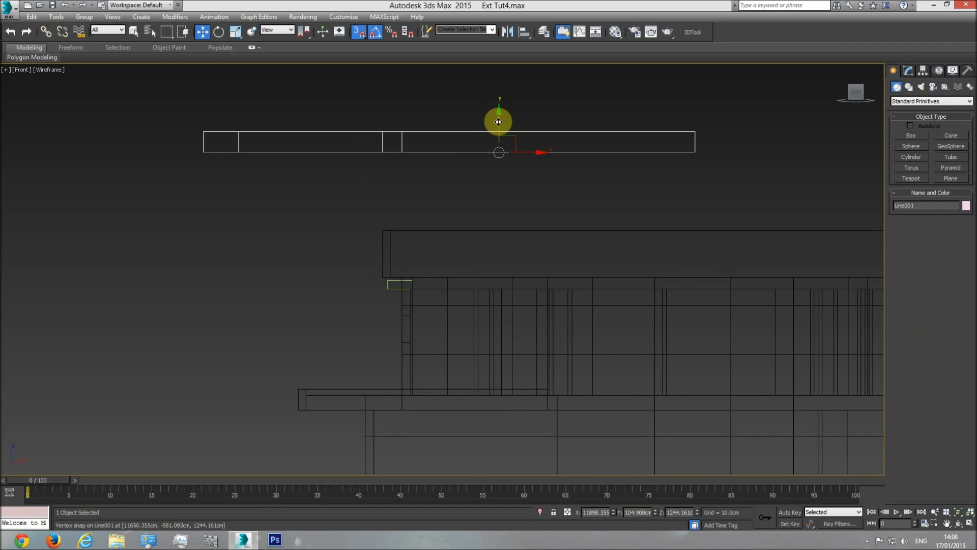
pyautogui.moveTo(498, 121); pyautogui.dragTo(478, 212)
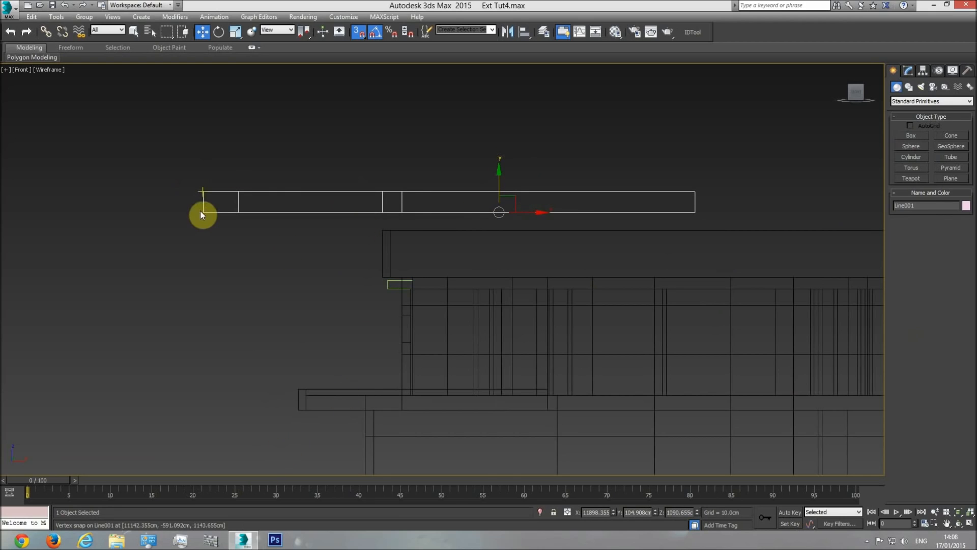
pyautogui.moveTo(202, 212); pyautogui.dragTo(383, 288)
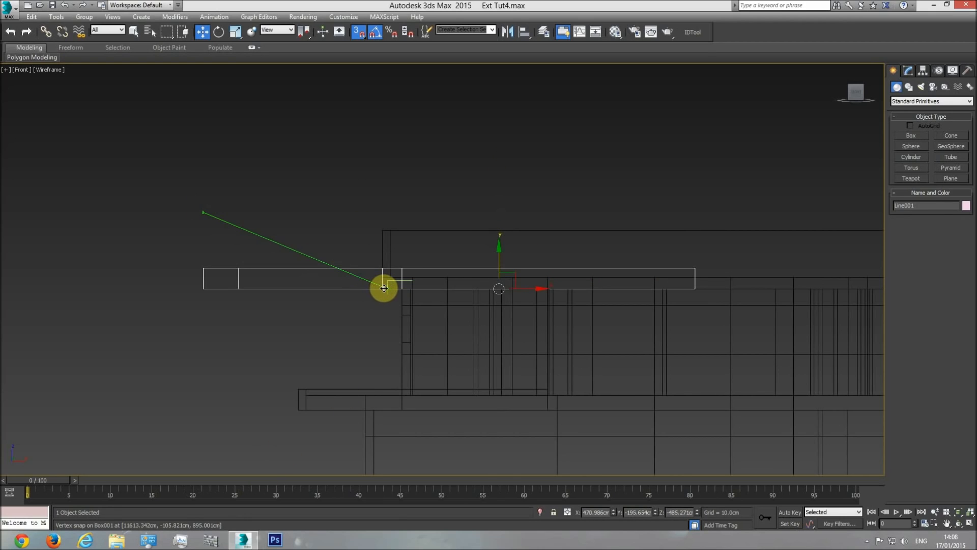
pyautogui.moveTo(383, 288); pyautogui.dragTo(384, 289)
pyautogui.moveTo(204, 267); pyautogui.dragTo(393, 283)
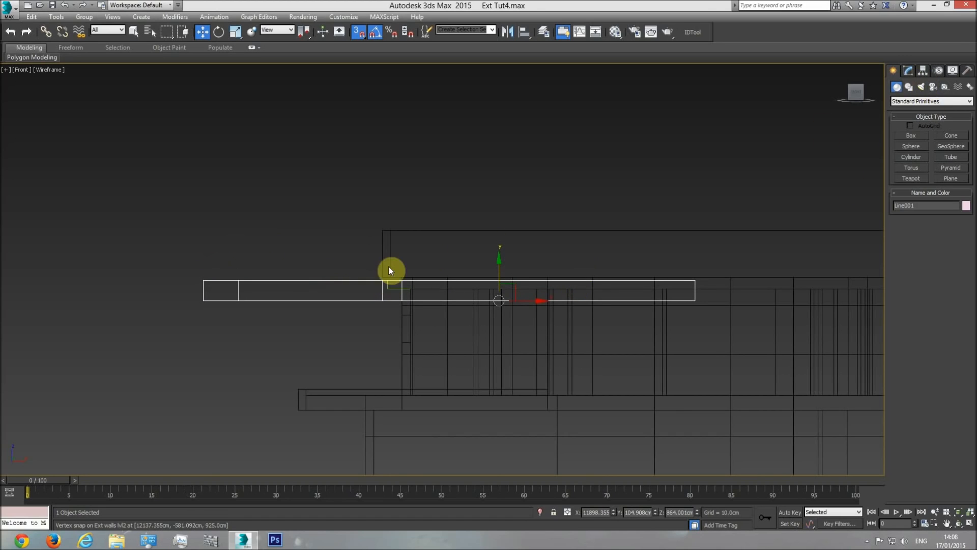
pyautogui.click(393, 290)
pyautogui.click(442, 214)
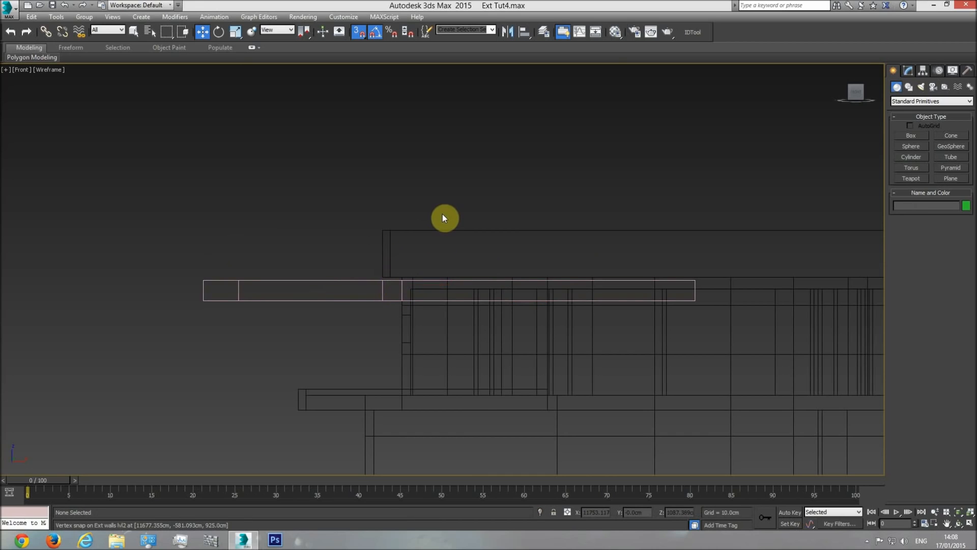
# Remeasure the offset from the upper level line down to the slab's bottom edge in the elevation with a temporary snapped box
pyautogui.press('t')
pyautogui.scroll(-3, 453, 280)
pyautogui.scroll(3, 438, 283)
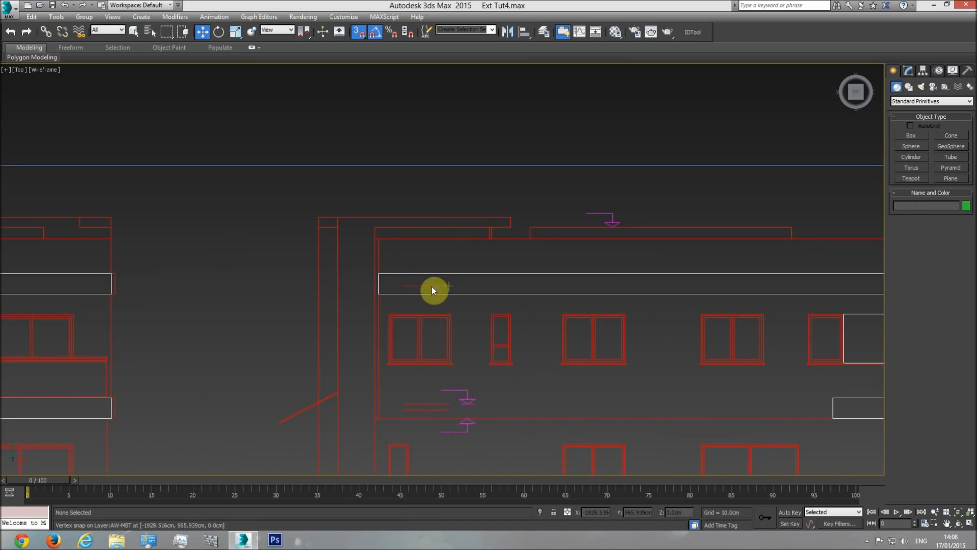
pyautogui.click(902, 137)
pyautogui.moveTo(450, 286); pyautogui.dragTo(450, 293)
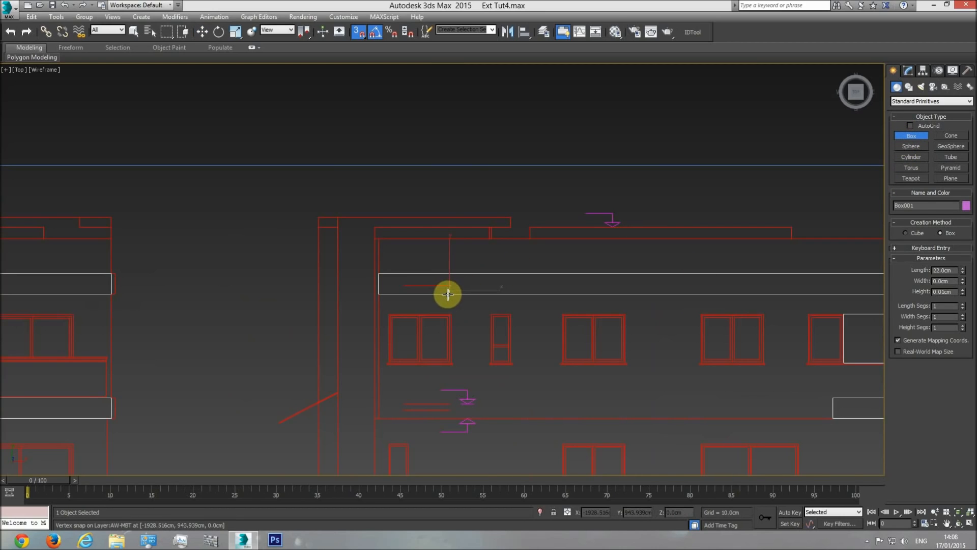
pyautogui.click(447, 210)
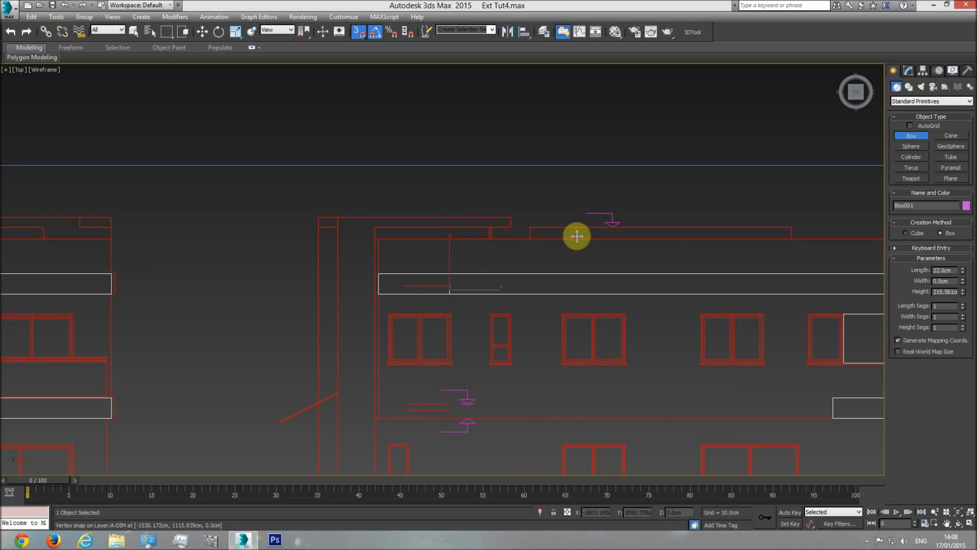
# Create a new 22 cm spacer box in the front view and snap its top to the level 2 interior walls' top
pyautogui.scroll(-2, 514, 279)
pyautogui.press('f')
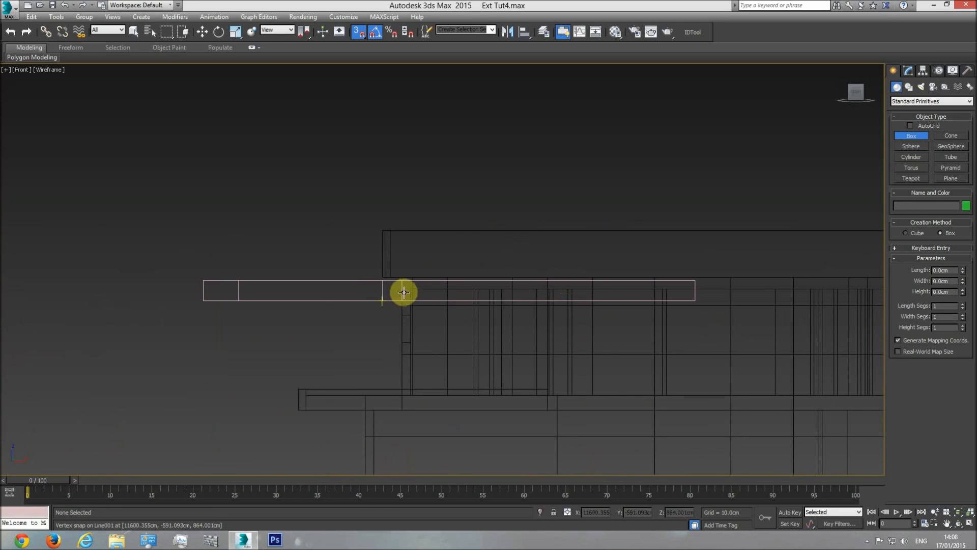
pyautogui.scroll(3, 410, 286)
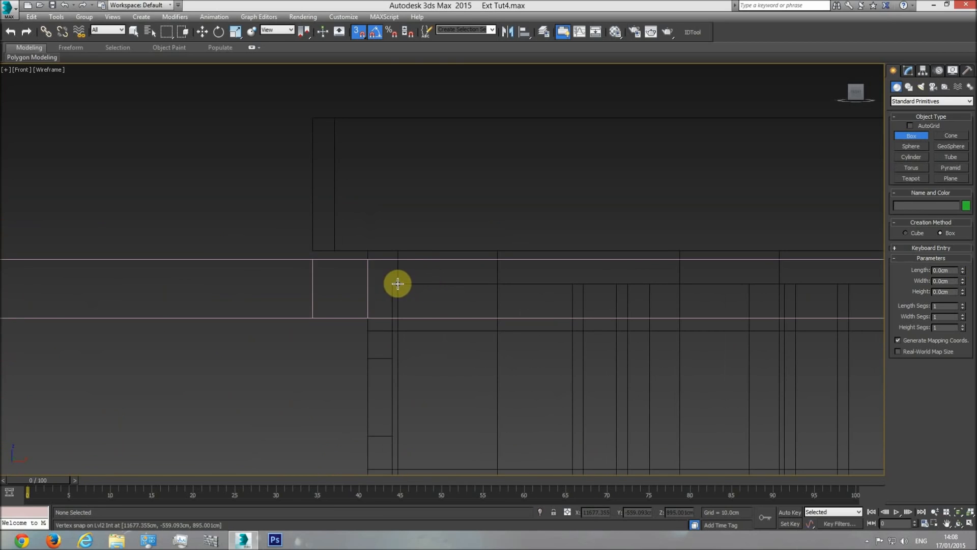
pyautogui.moveTo(238, 275); pyautogui.dragTo(245, 307)
pyautogui.click(243, 239)
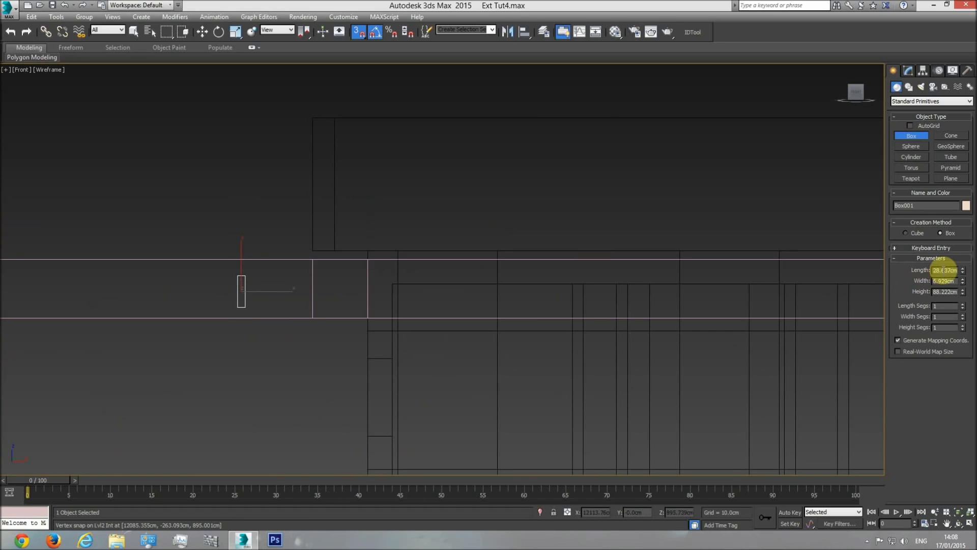
pyautogui.click(202, 32)
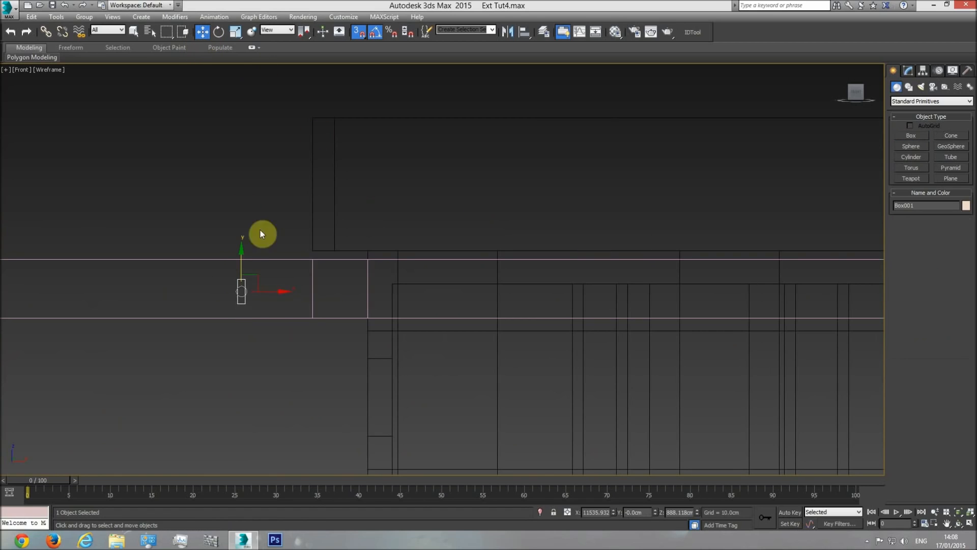
pyautogui.moveTo(237, 280); pyautogui.dragTo(391, 277)
# Raise the frame so its bottom edge snaps to the spacer box's bottom, and delete the box
pyautogui.click(294, 260)
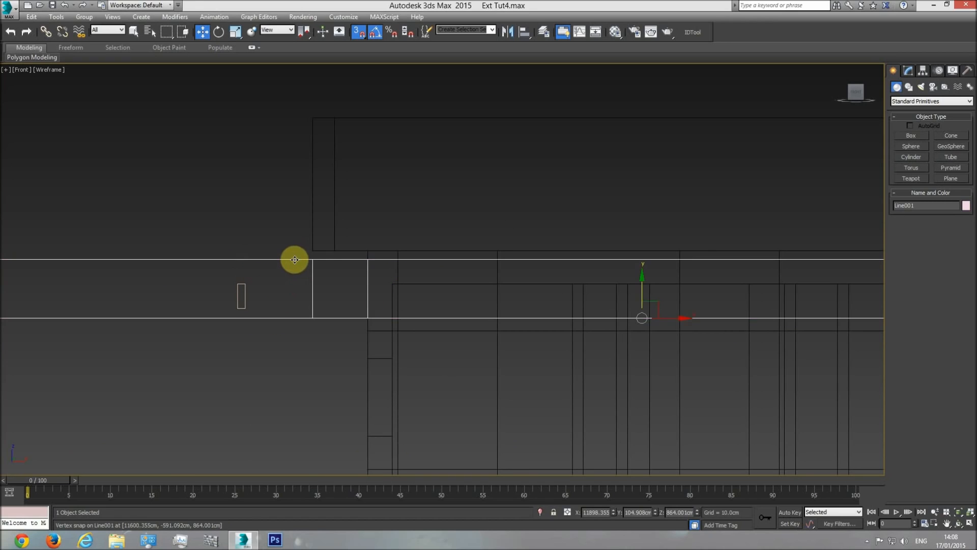
pyautogui.moveTo(642, 317); pyautogui.dragTo(241, 304)
pyautogui.scroll(-2, 303, 308)
pyautogui.click(268, 315)
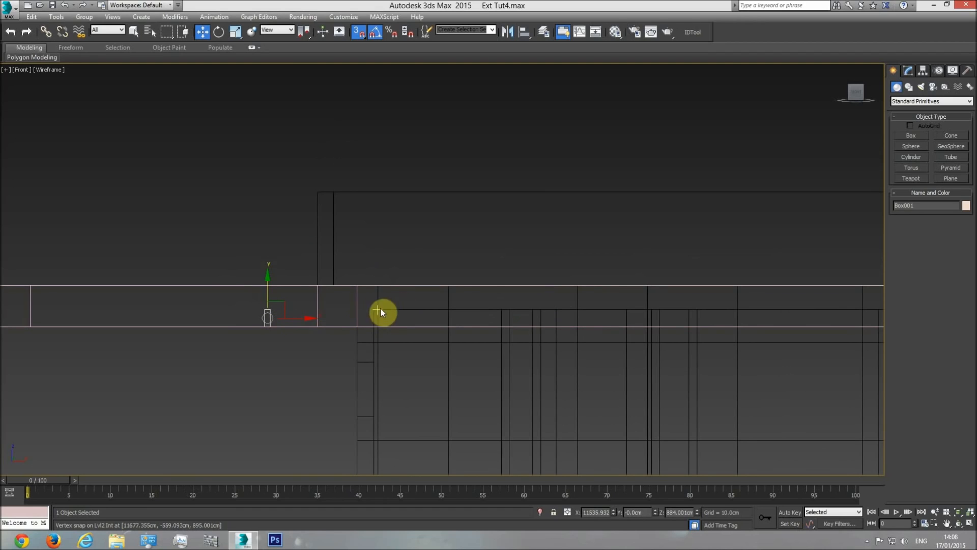
pyautogui.press('Delete')
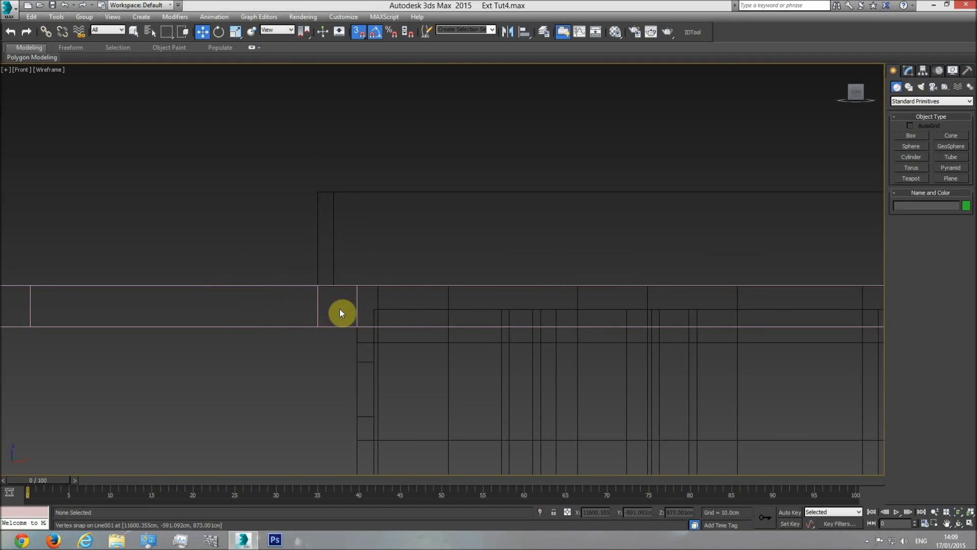
# Examine the frame in shaded perspective from below and hide it to expose the junction between parapet and walls
pyautogui.press('p')
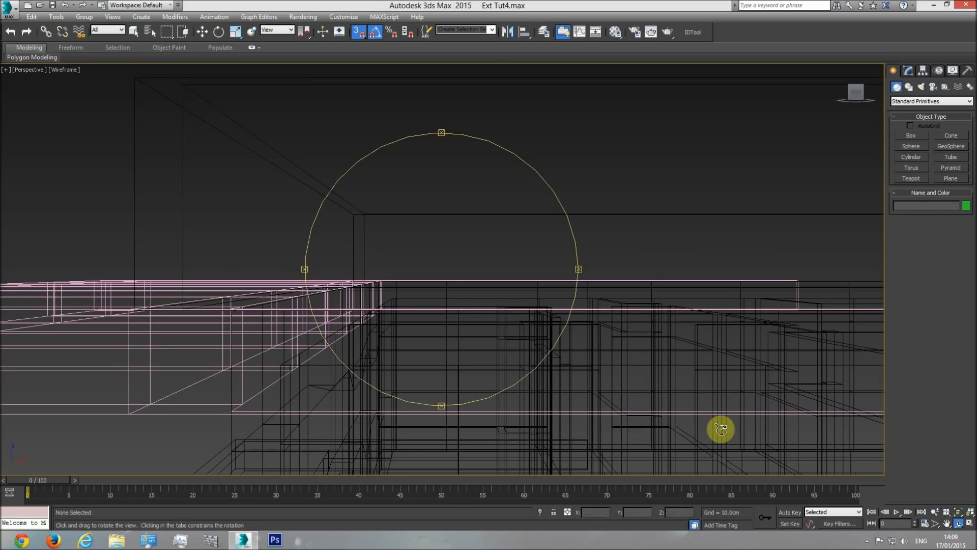
pyautogui.click(958, 524)
pyautogui.press('F3')
pyautogui.moveTo(465, 299)
pyautogui.mouseDown()
pyautogui.moveTo(487, 309)
pyautogui.moveTo(491, 280)
pyautogui.moveTo(611, 288)
pyautogui.moveTo(469, 284)
pyautogui.moveTo(458, 310)
pyautogui.moveTo(393, 335)
pyautogui.moveTo(343, 333)
pyautogui.moveTo(334, 306)
pyautogui.moveTo(502, 280)
pyautogui.mouseUp()
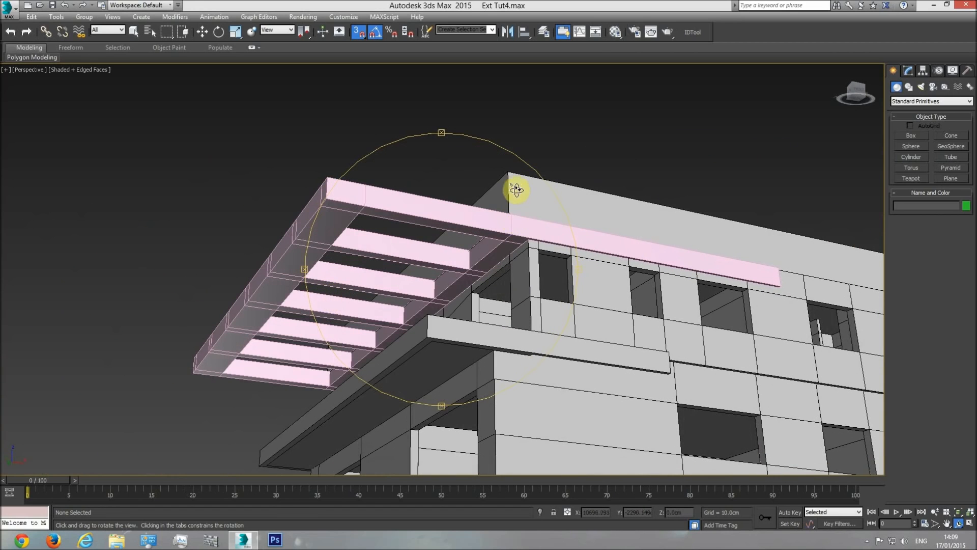
pyautogui.press('w')
pyautogui.click(509, 223)
pyautogui.rightClick(508, 225)
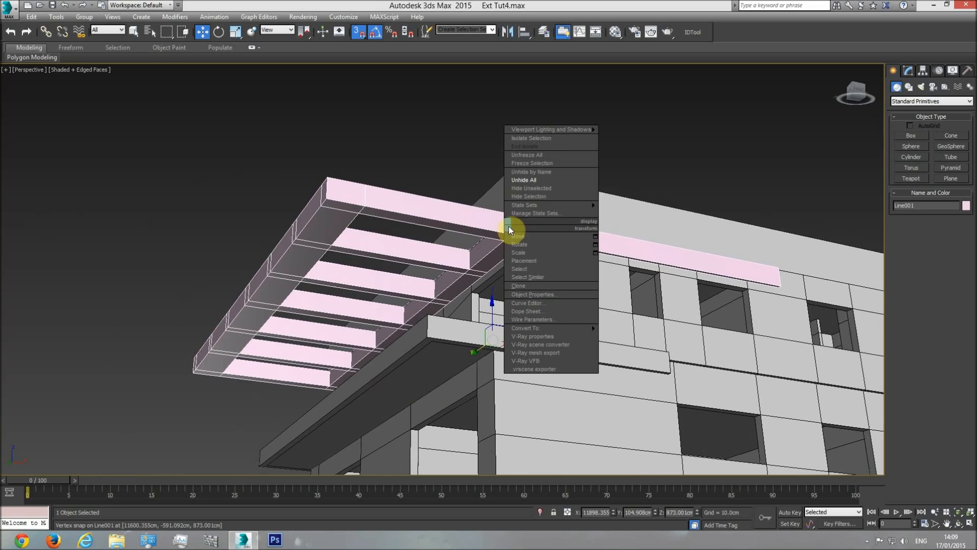
pyautogui.click(527, 196)
pyautogui.scroll(5, 496, 235)
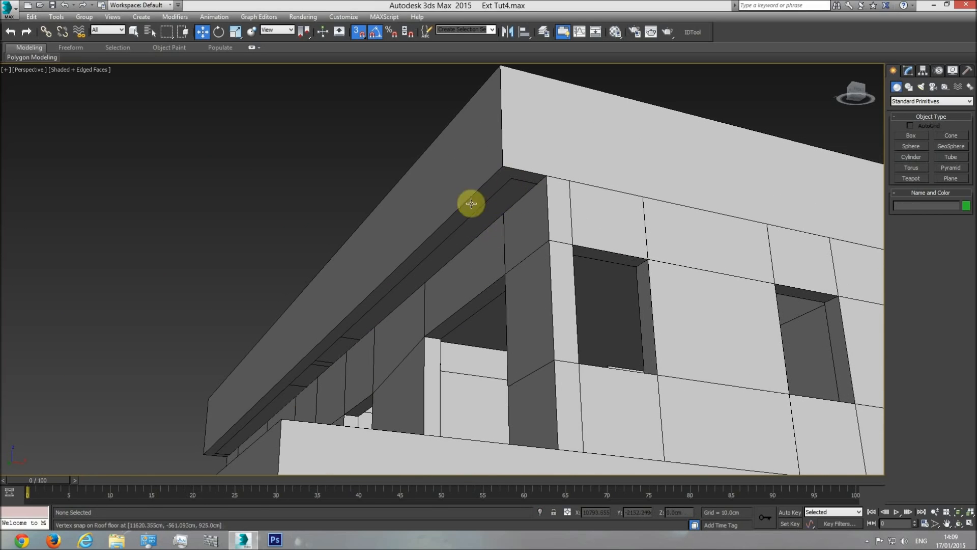
# Inspect the exposed parapet underside and unhide all objects to bring the frame back
pyautogui.click(959, 524)
pyautogui.moveTo(497, 272); pyautogui.dragTo(489, 227)
pyautogui.press('w')
pyautogui.rightClick(504, 143)
pyautogui.click(532, 91)
pyautogui.scroll(-2, 563, 317)
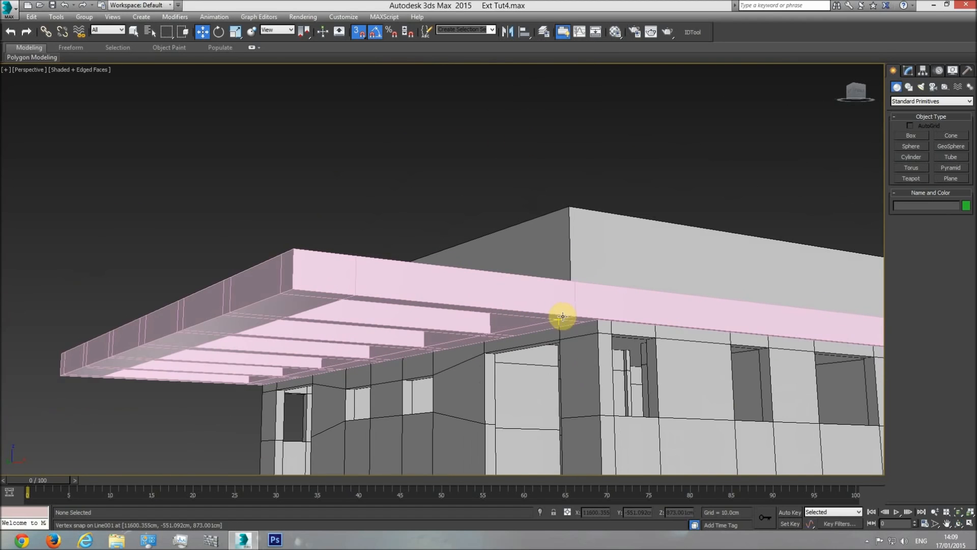
# Set the frame's object color to black
pyautogui.click(959, 523)
pyautogui.moveTo(535, 366); pyautogui.dragTo(448, 308)
pyautogui.press('w')
pyautogui.click(451, 373)
pyautogui.click(966, 205)
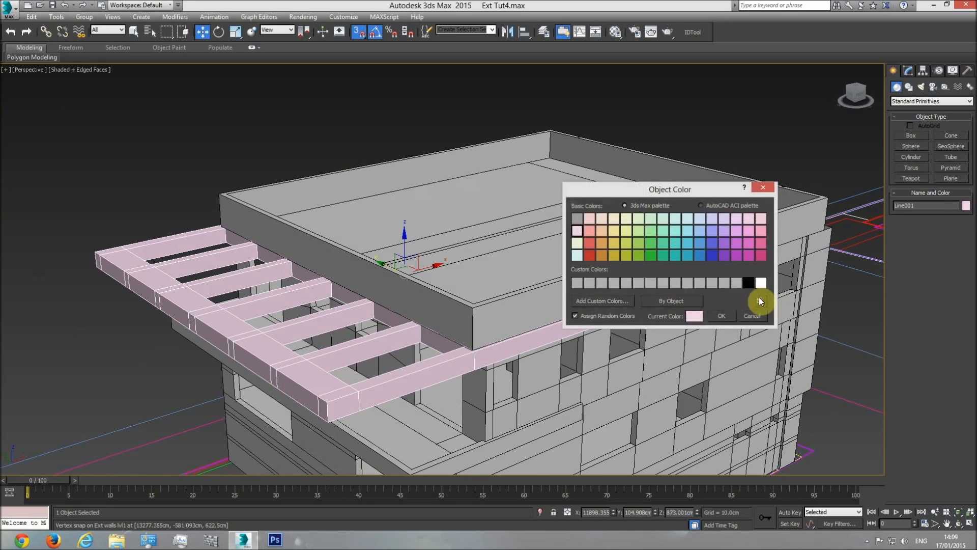
pyautogui.click(748, 283)
pyautogui.click(723, 316)
# Assign the "base" material to the frame and close the material editor
pyautogui.click(615, 31)
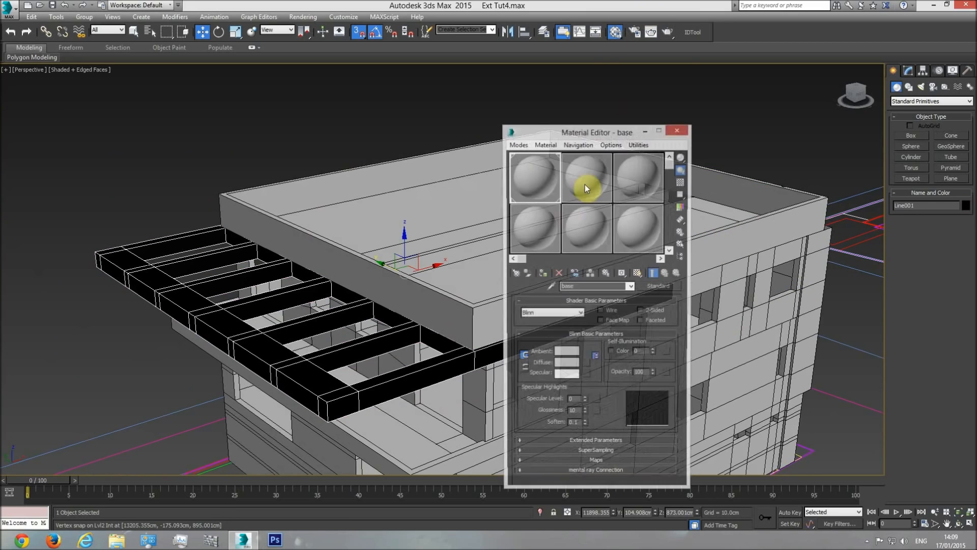
pyautogui.click(543, 277)
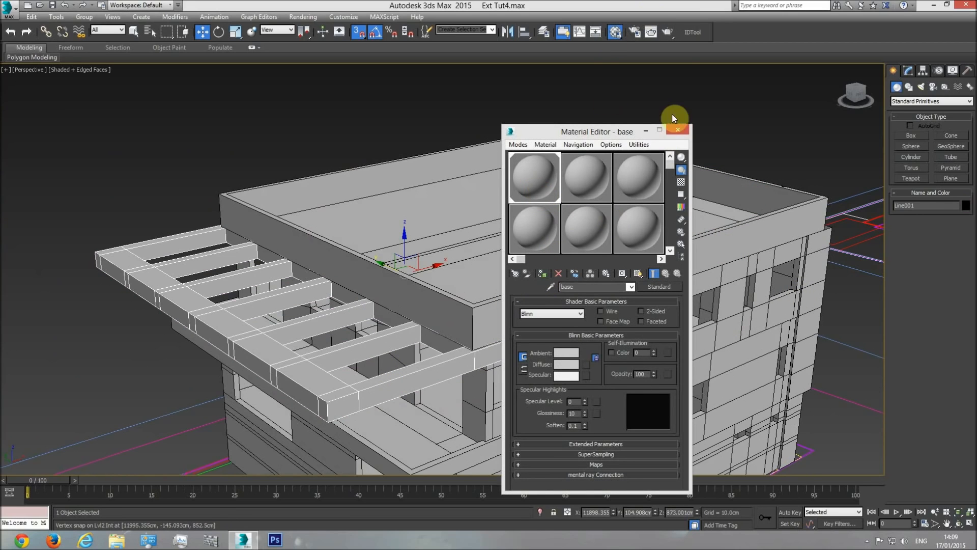
pyautogui.click(678, 131)
pyautogui.click(715, 103)
# Examine up close how the frame's free end and its corner meet the walls and the roof parapet
pyautogui.moveTo(553, 247); pyautogui.dragTo(580, 256, button='middle')
pyautogui.scroll(-3, 547, 206)
pyautogui.scroll(2, 626, 257)
pyautogui.scroll(-2, 636, 280)
pyautogui.scroll(5, 613, 292)
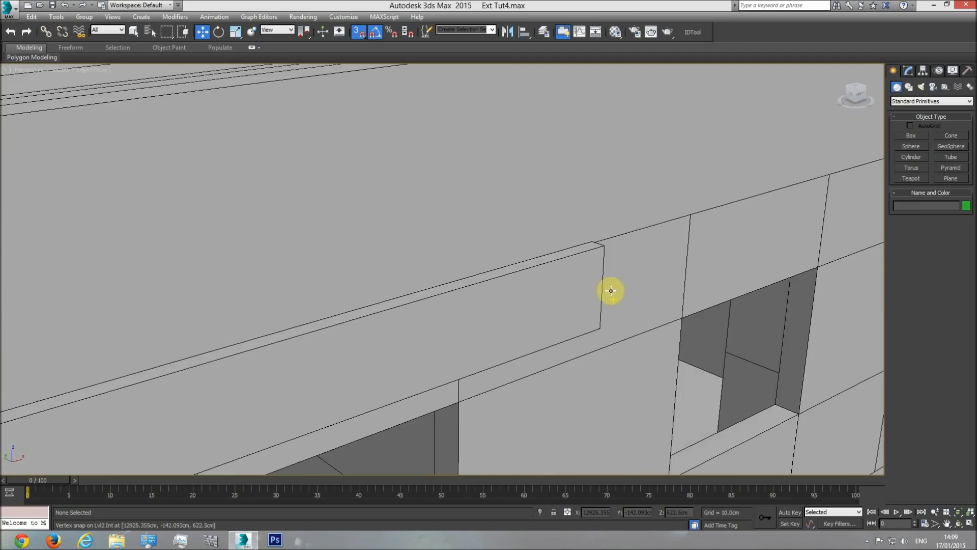
pyautogui.scroll(-1, 606, 286)
pyautogui.scroll(-1, 654, 244)
pyautogui.scroll(-3, 508, 292)
pyautogui.scroll(7, 499, 280)
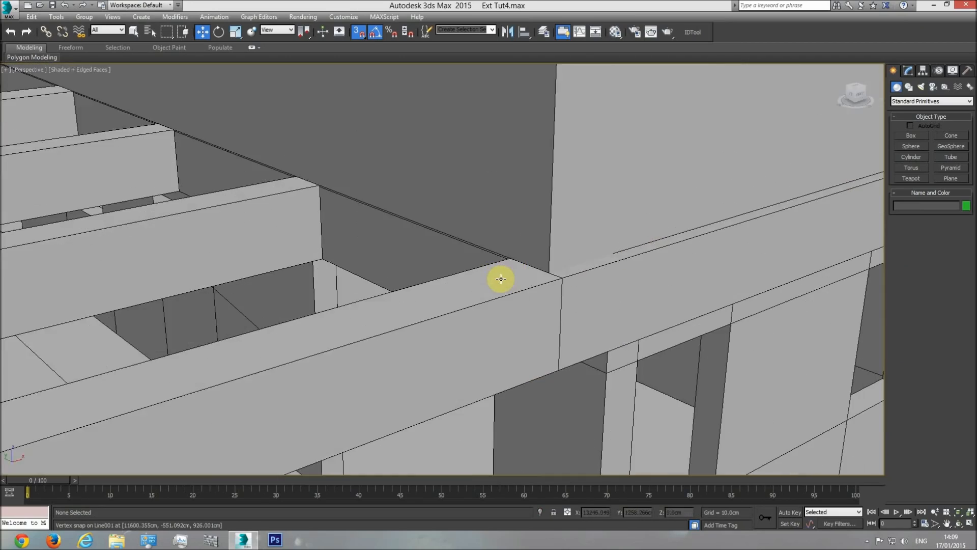
# Examine how the frame's top edge meets the roof railing's base at the corner, up close and in front wireframe view
pyautogui.click(528, 211)
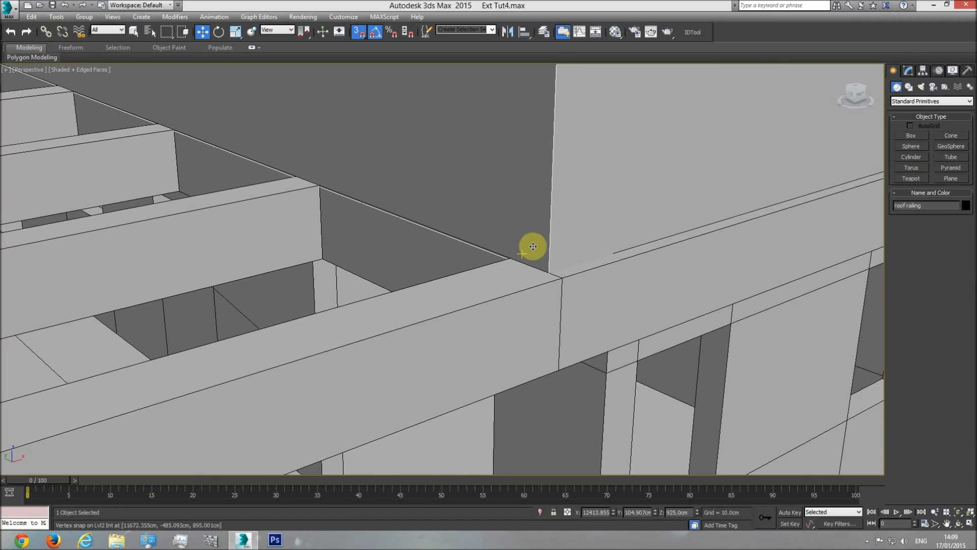
pyautogui.scroll(-3, 542, 247)
pyautogui.scroll(1, 560, 244)
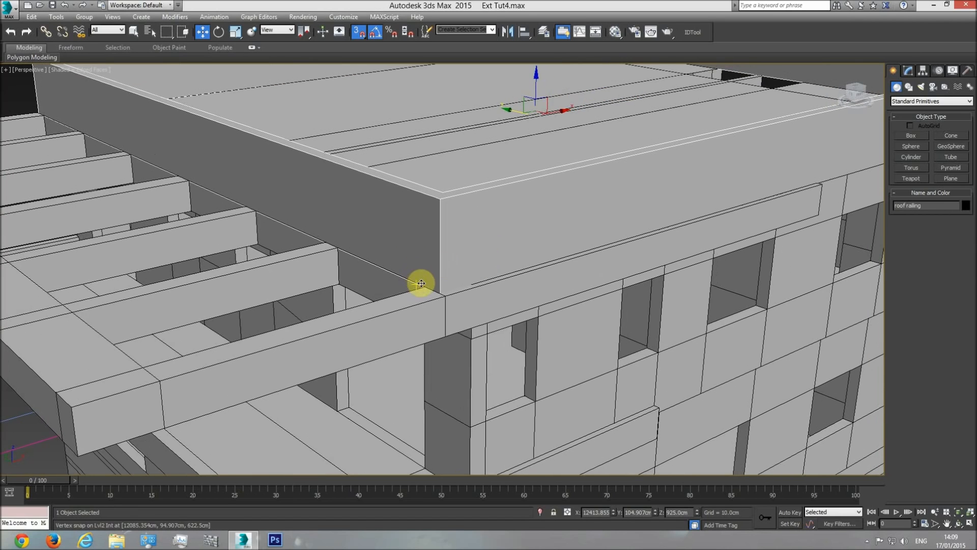
pyautogui.scroll(4, 419, 292)
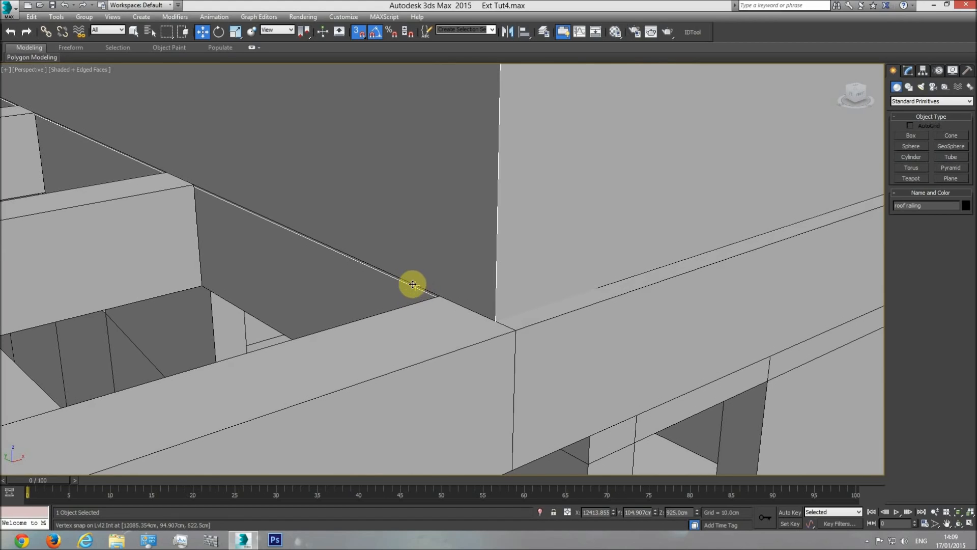
pyautogui.scroll(-6, 422, 288)
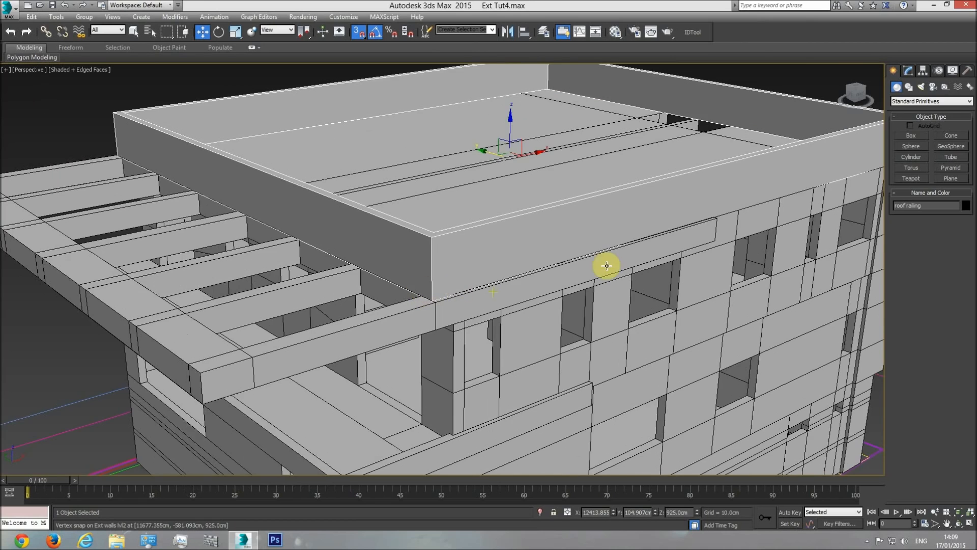
pyautogui.scroll(8, 497, 304)
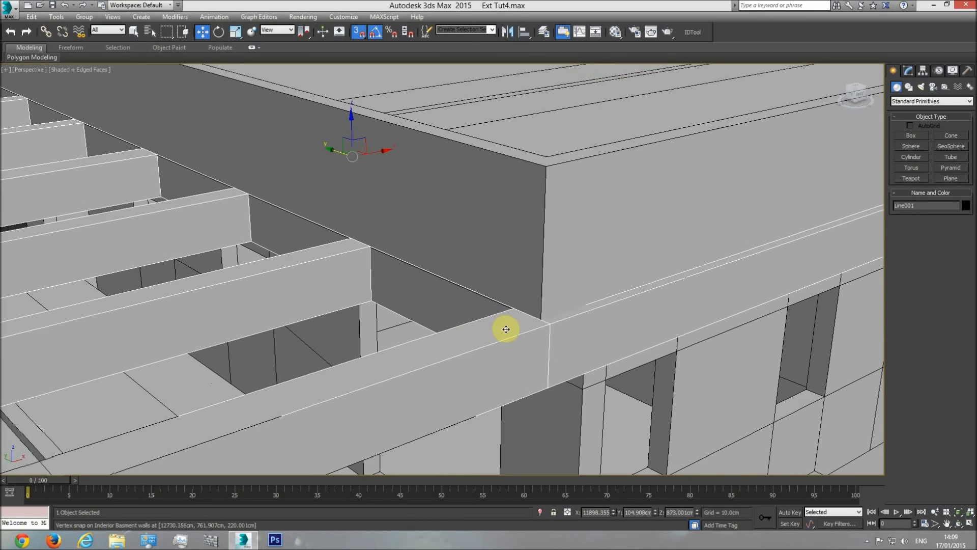
pyautogui.press('f')
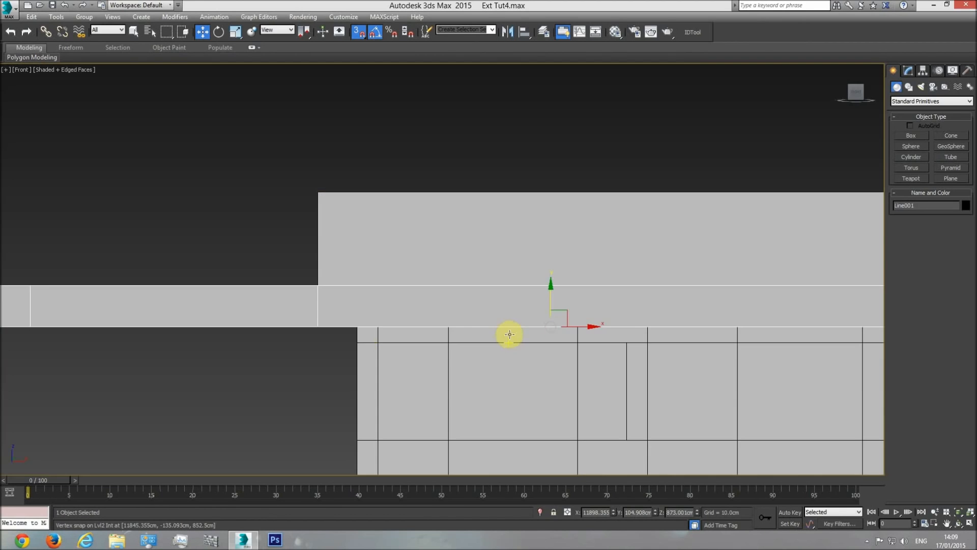
pyautogui.press('F3')
pyautogui.scroll(5, 344, 300)
pyautogui.scroll(-5, 313, 297)
pyautogui.scroll(-2, 447, 316)
# Try a Shell outer amount of 52 cm on the roof-level frame and check its top edge against the roof railing
pyautogui.click(909, 70)
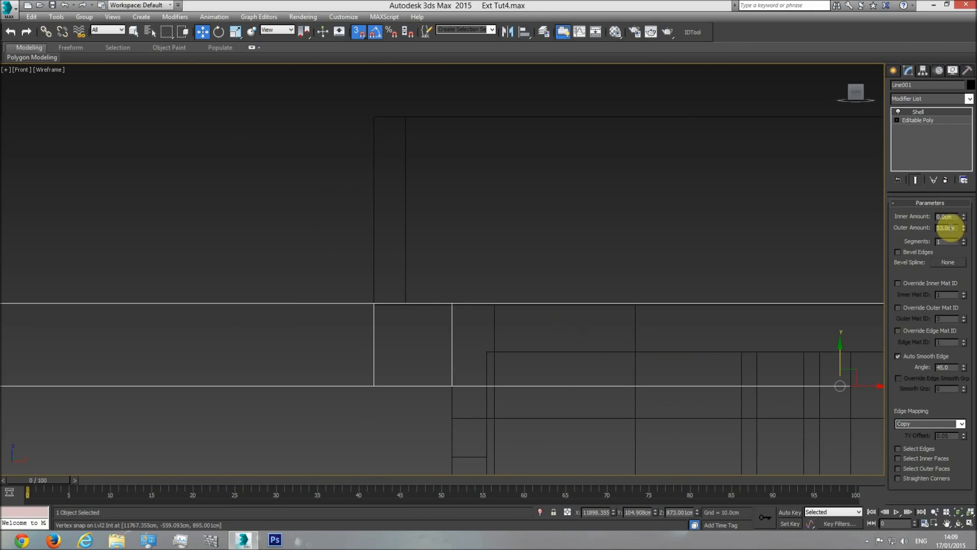
pyautogui.write('52')
pyautogui.press('Return')
pyautogui.scroll(10, 378, 305)
pyautogui.scroll(-2, 561, 290)
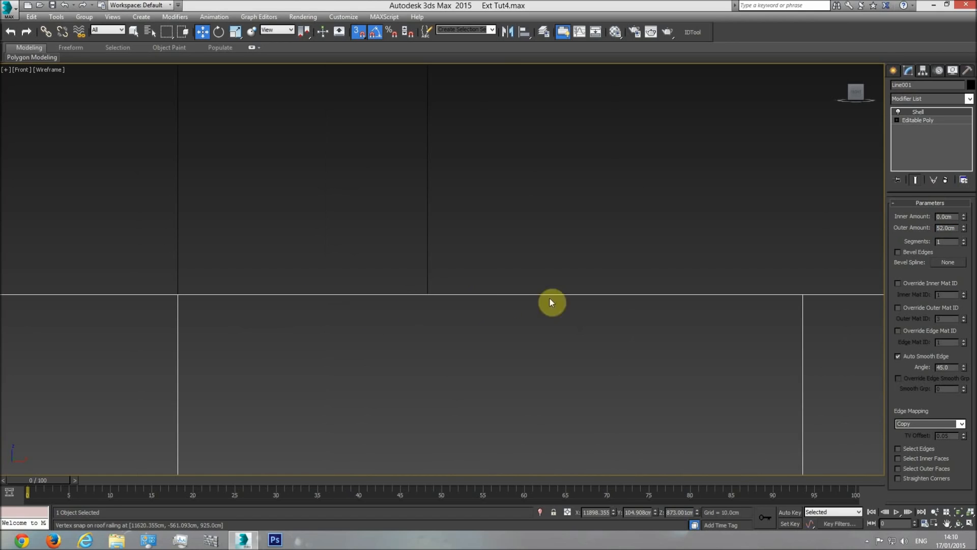
# Set the frame's Shell outer amount back to 53 cm to compare its overlap with the roof railing
pyautogui.scroll(-2, 560, 296)
pyautogui.moveTo(383, 309); pyautogui.dragTo(408, 308, button='middle')
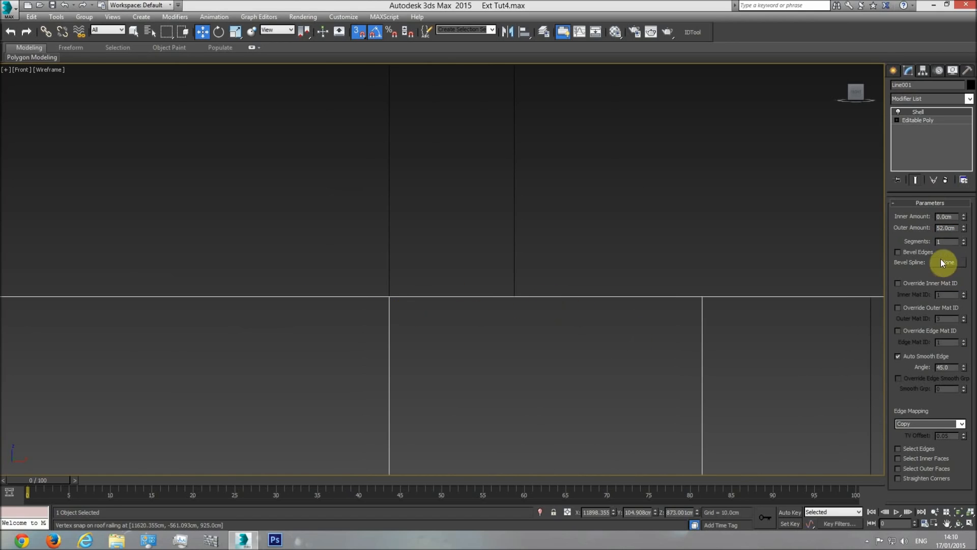
pyautogui.write('53')
pyautogui.press('Return')
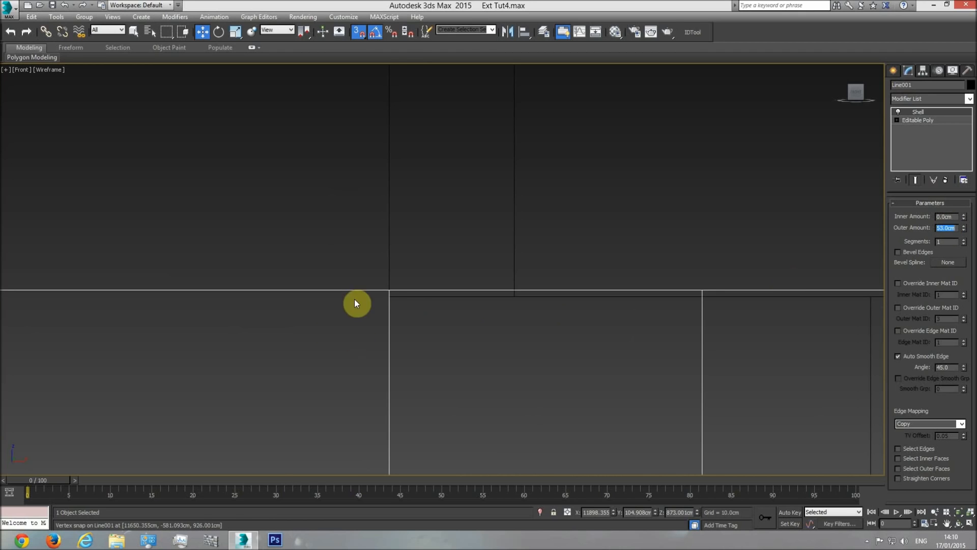
# Examine in shaded perspective how the frame's top surface meets the roof railing's wall face
pyautogui.press('p')
pyautogui.click(959, 525)
pyautogui.moveTo(442, 292); pyautogui.dragTo(495, 322)
pyautogui.press('F3')
pyautogui.scroll(-3, 496, 323)
pyautogui.moveTo(496, 323); pyautogui.dragTo(444, 263, button='middle')
pyautogui.scroll(5, 495, 321)
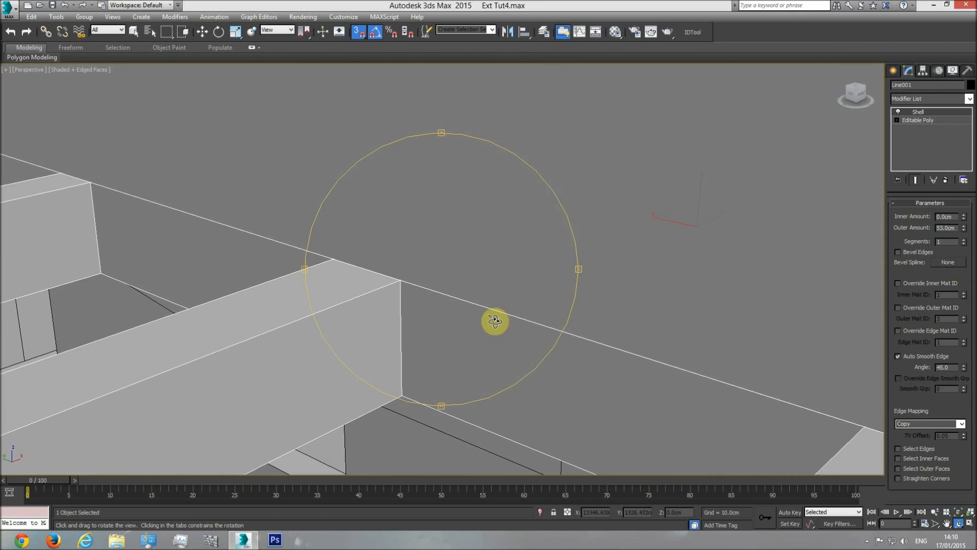
pyautogui.press('w')
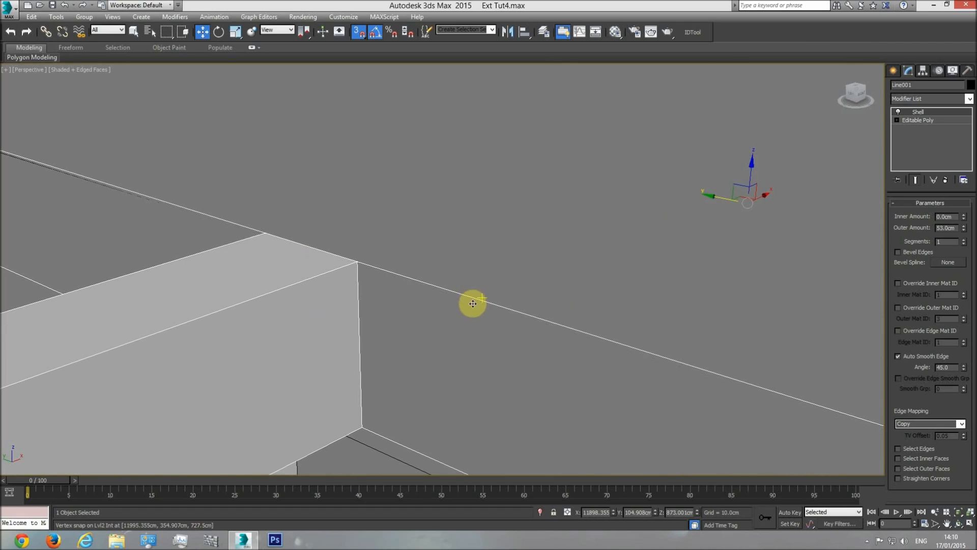
pyautogui.moveTo(469, 300); pyautogui.dragTo(473, 302)
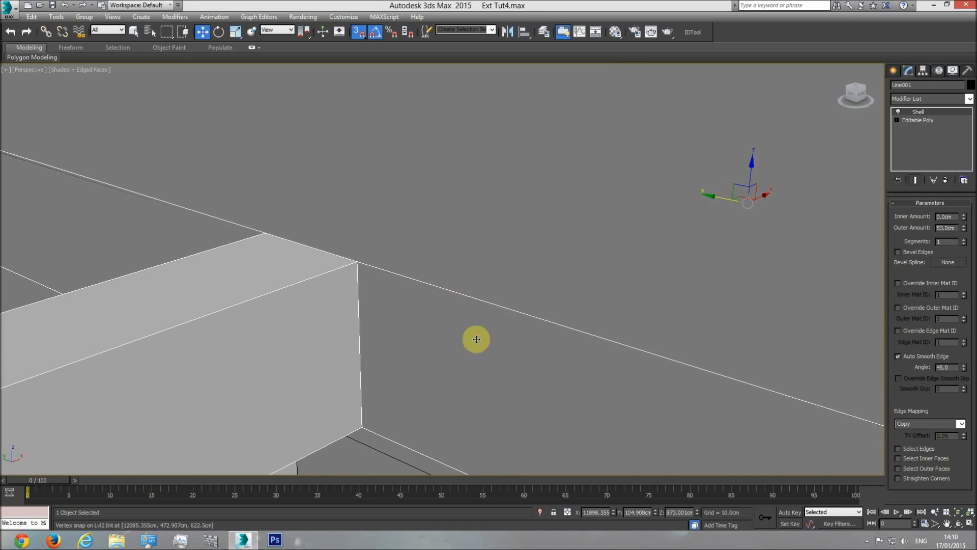
# Reduce the frame's Shell outer amount to 52 cm and check the joint with the roof railing in front and perspective views
pyautogui.click(948, 227)
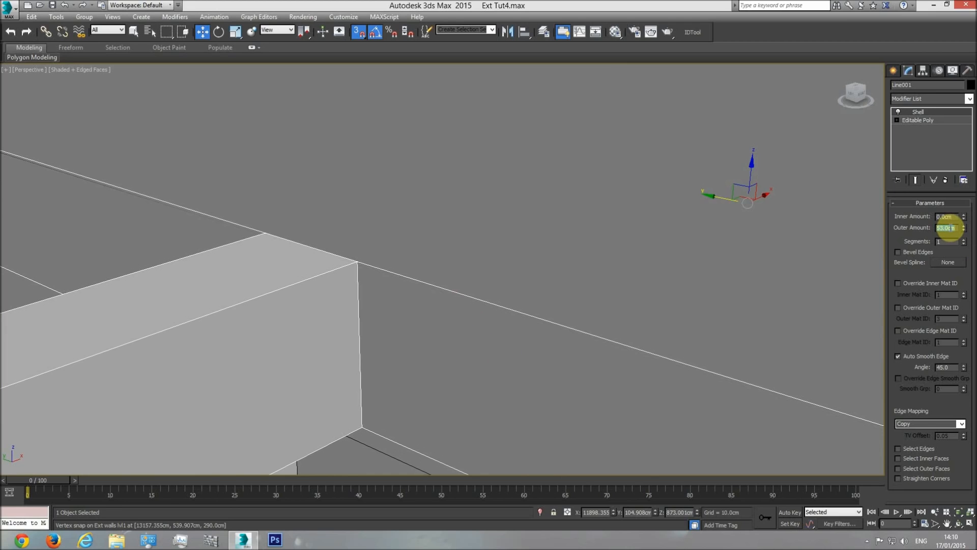
pyautogui.press('Return')
pyautogui.scroll(-10, 685, 328)
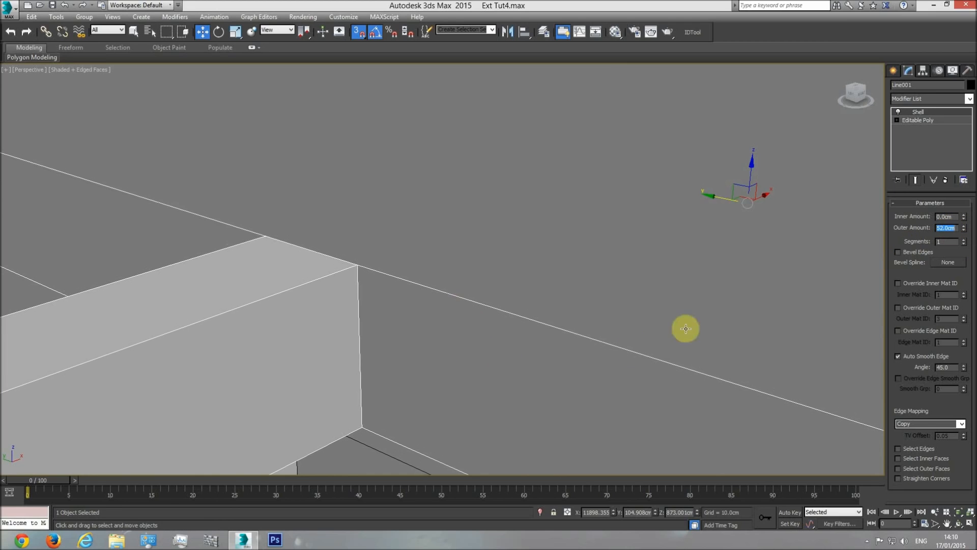
pyautogui.scroll(6, 511, 371)
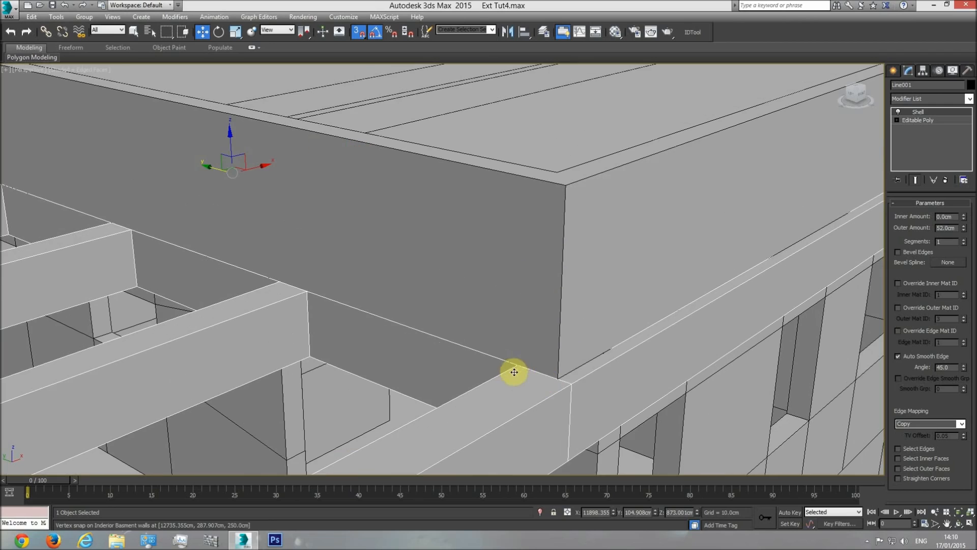
pyautogui.press('f')
pyautogui.press('F3')
pyautogui.moveTo(436, 298)
pyautogui.mouseDown(button='middle')
pyautogui.moveTo(361, 353)
pyautogui.moveTo(378, 324)
pyautogui.moveTo(358, 310)
pyautogui.mouseUp(button='middle')
pyautogui.scroll(-10, 391, 328)
pyautogui.press('p')
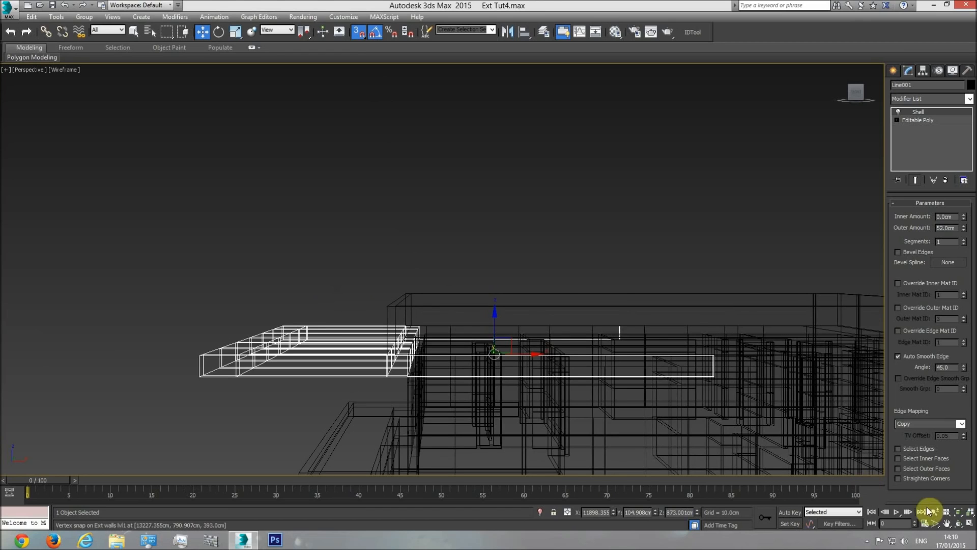
pyautogui.click(959, 524)
pyautogui.press('F3')
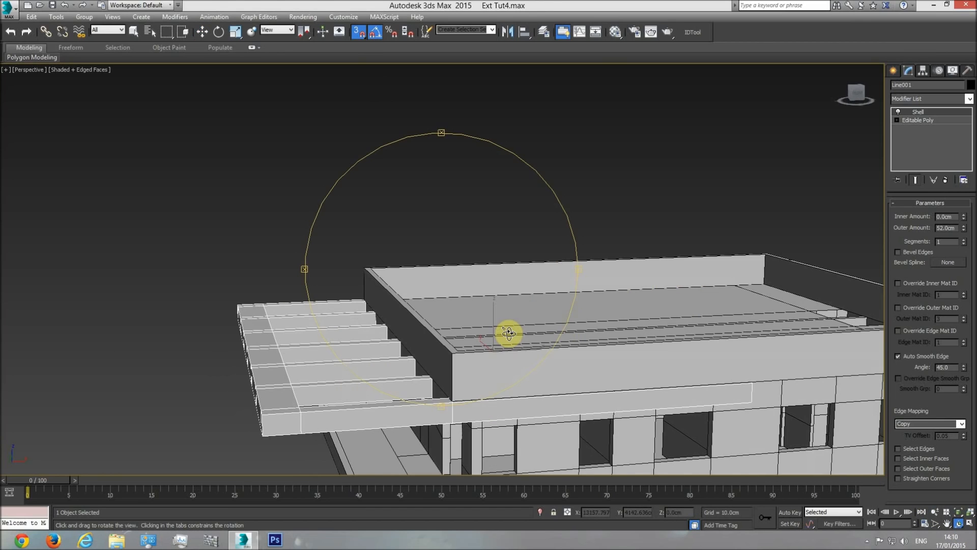
# Measure the roof parapet's height on the elevation drawing with a temporary snapped box, and remove the box
pyautogui.press('t')
pyautogui.scroll(-5, 456, 326)
pyautogui.scroll(5, 530, 312)
pyautogui.moveTo(526, 306); pyautogui.dragTo(446, 304, button='middle')
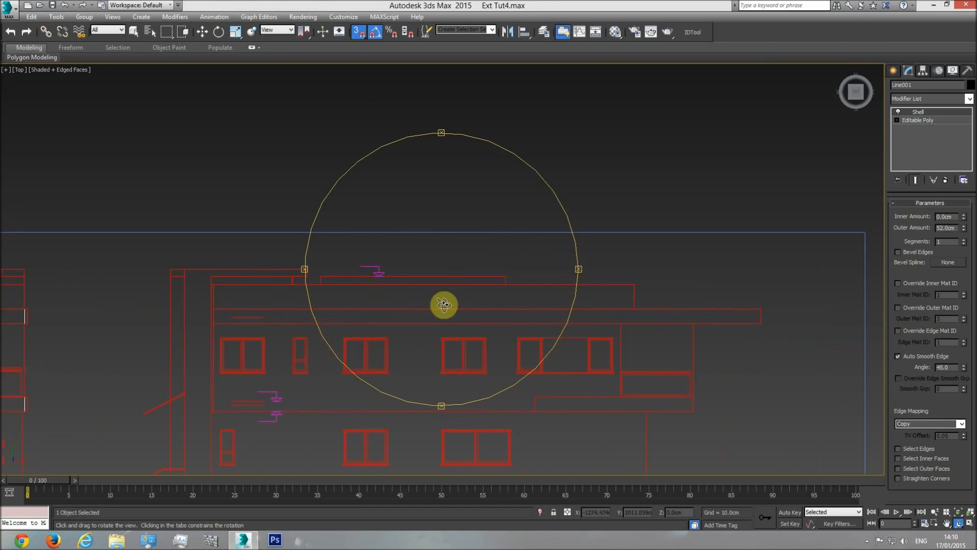
pyautogui.moveTo(518, 306); pyautogui.dragTo(436, 306, button='middle')
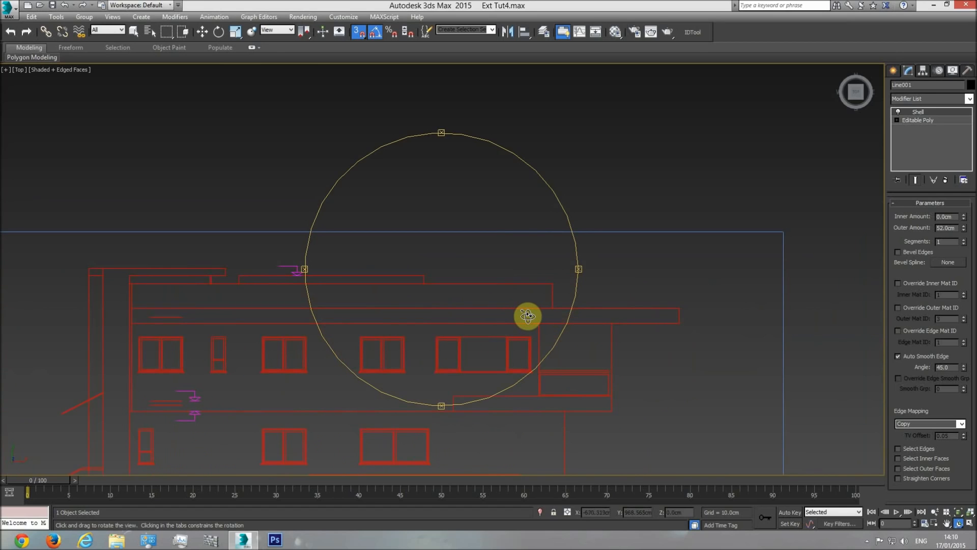
pyautogui.moveTo(453, 312); pyautogui.dragTo(386, 306, button='middle')
pyautogui.scroll(3, 509, 301)
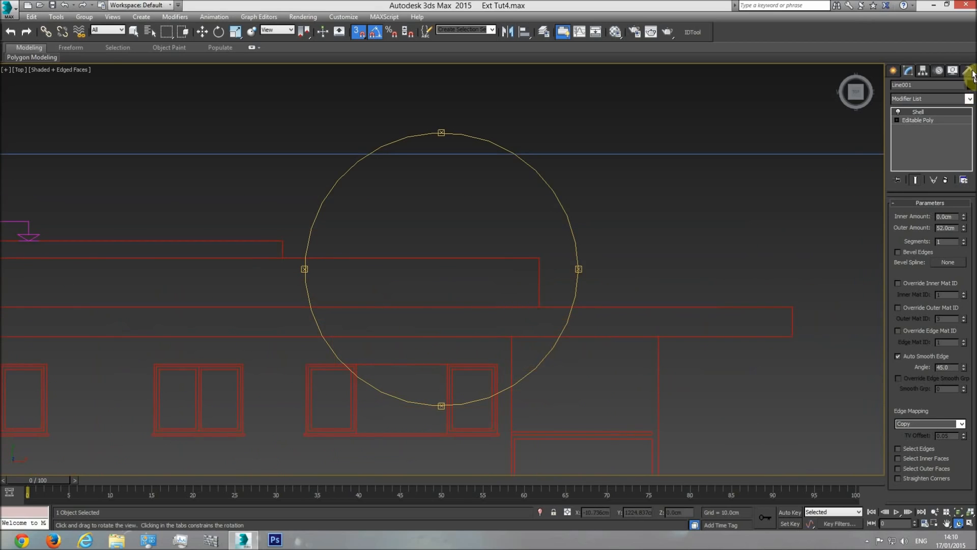
pyautogui.click(891, 71)
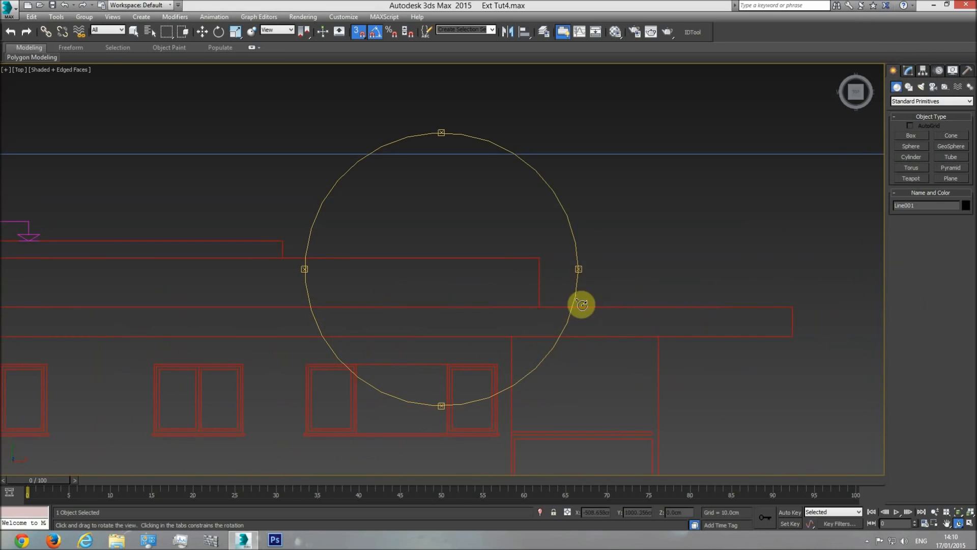
pyautogui.click(911, 135)
pyautogui.moveTo(540, 307); pyautogui.dragTo(543, 253)
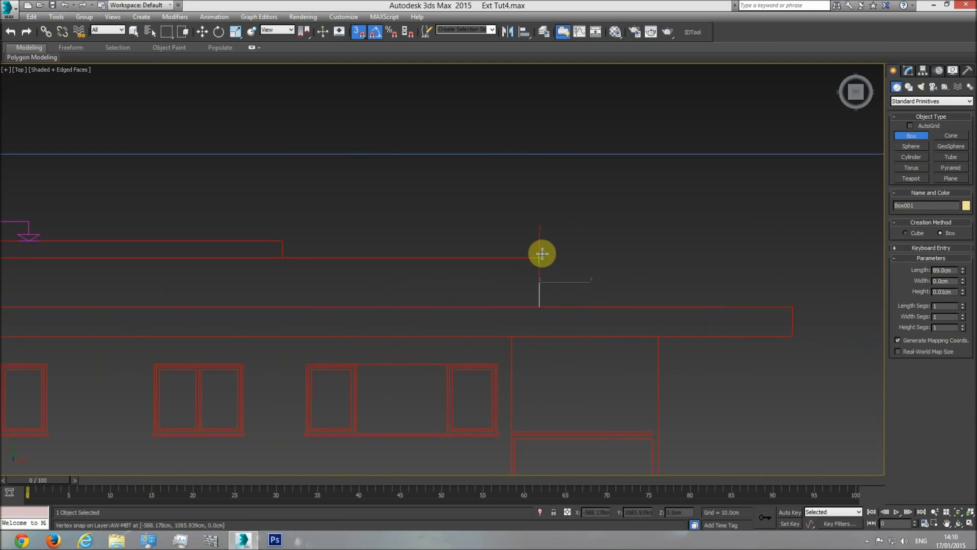
pyautogui.click(548, 198)
pyautogui.press('w')
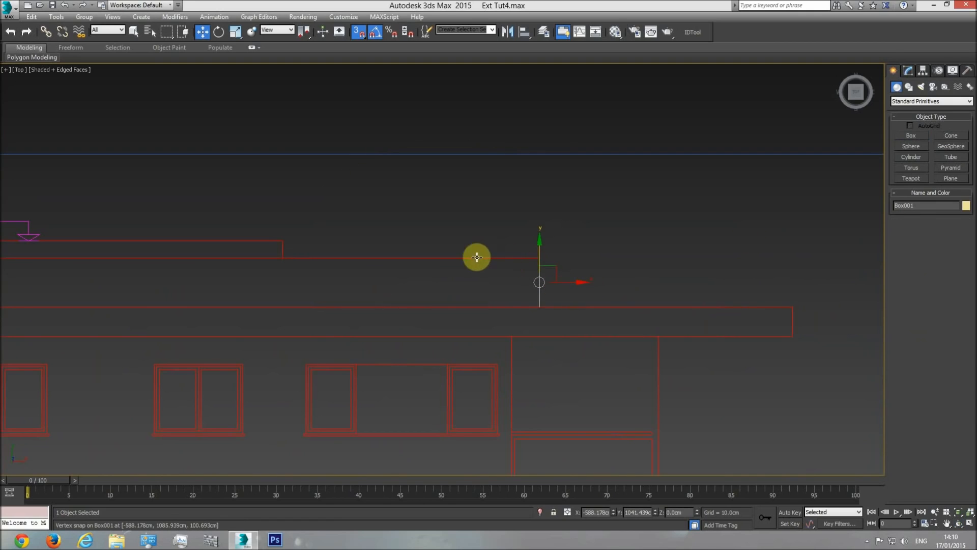
pyautogui.click(606, 301)
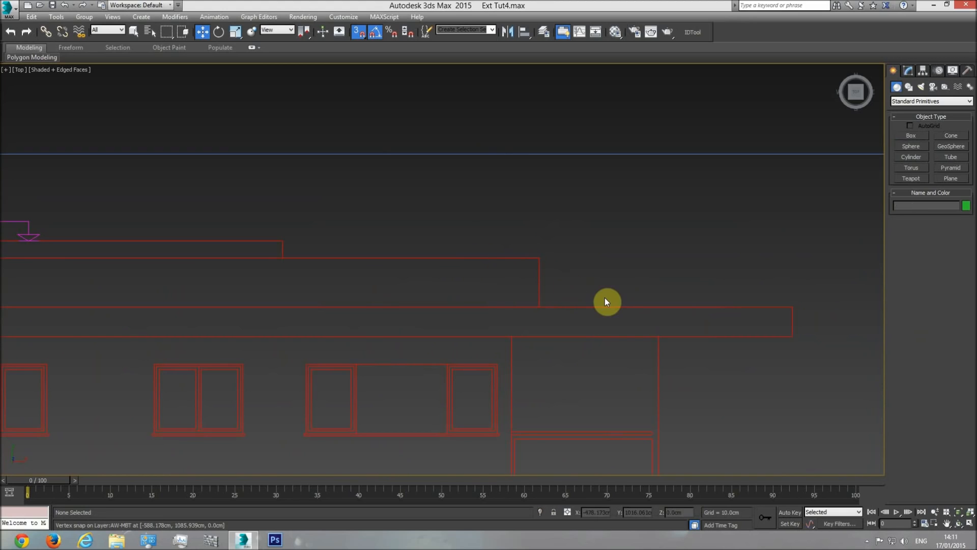
# Draw an 89 cm high reference box beside the roof railing in the front view and set it on the frame's top edge
pyautogui.press('f')
pyautogui.scroll(-3, 411, 316)
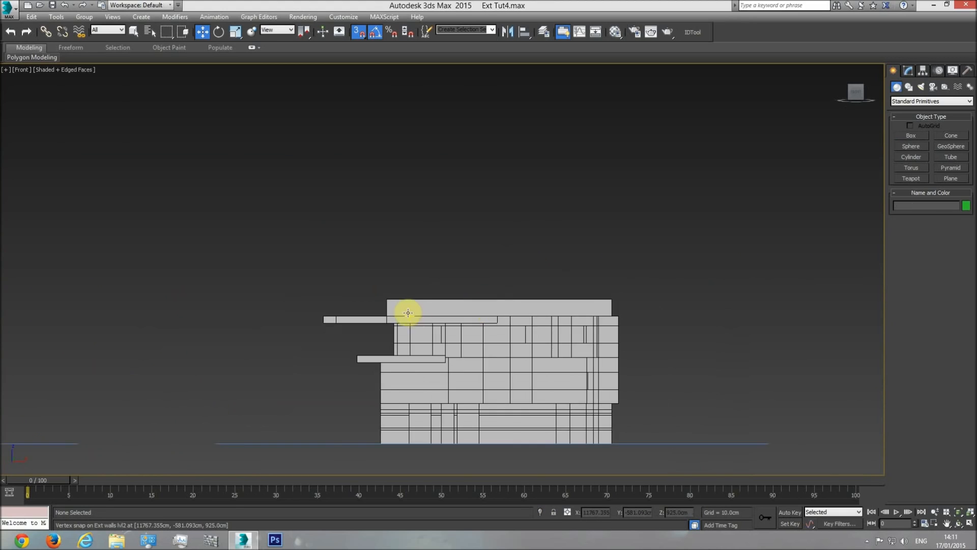
pyautogui.scroll(5, 382, 308)
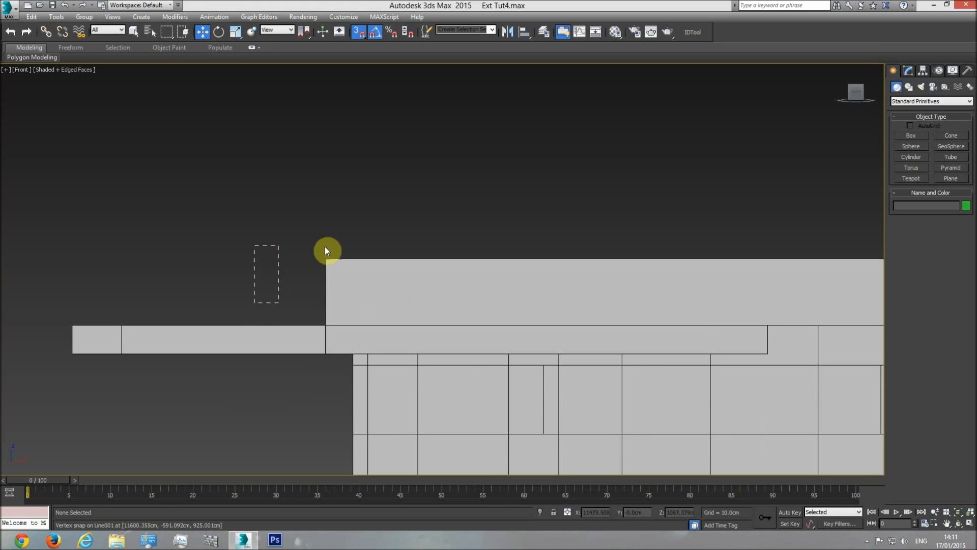
pyautogui.moveTo(308, 300); pyautogui.dragTo(294, 230)
pyautogui.click(314, 166)
pyautogui.write('89')
pyautogui.press('Return')
pyautogui.click(202, 32)
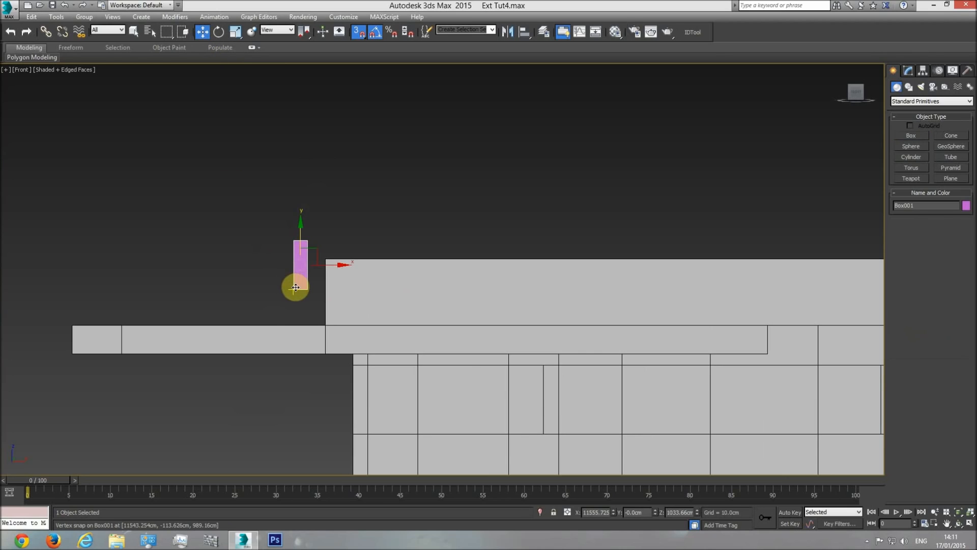
pyautogui.moveTo(293, 289); pyautogui.dragTo(324, 321)
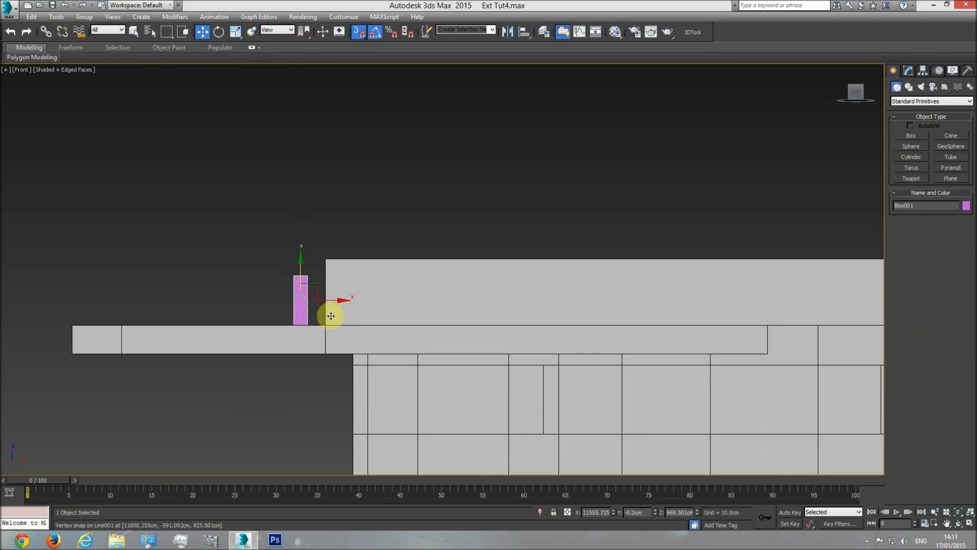
# Set the roof railing's Shell outer amount to 89 cm and delete the reference box beside it
pyautogui.click(336, 265)
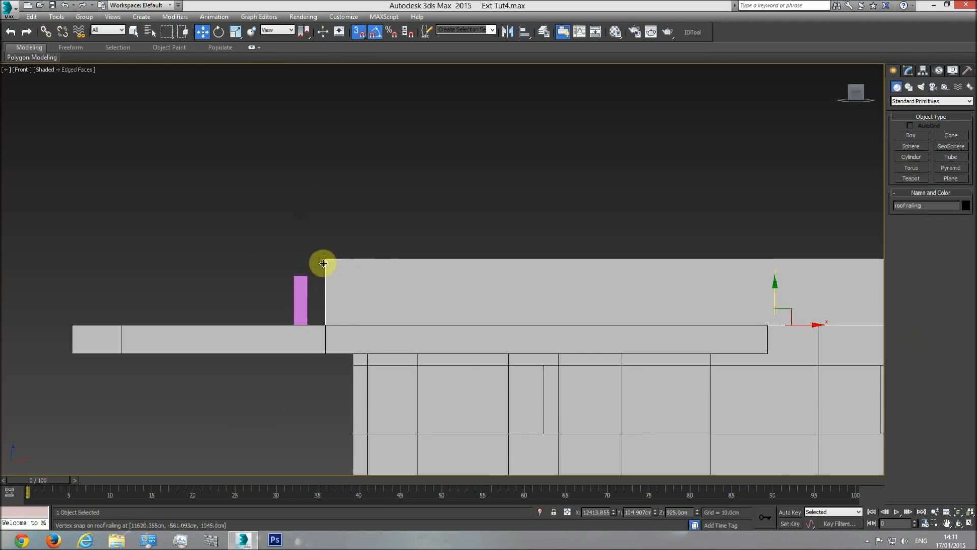
pyautogui.click(909, 70)
pyautogui.write('89')
pyautogui.press('Return')
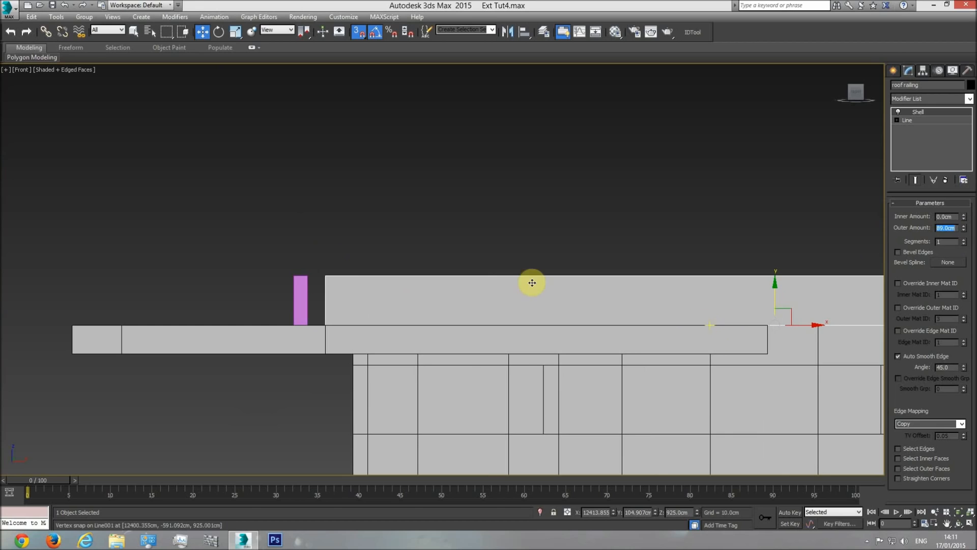
pyautogui.click(303, 293)
pyautogui.press('Delete')
# Hide the roof floor inside the railing, viewed from above in perspective
pyautogui.press('p')
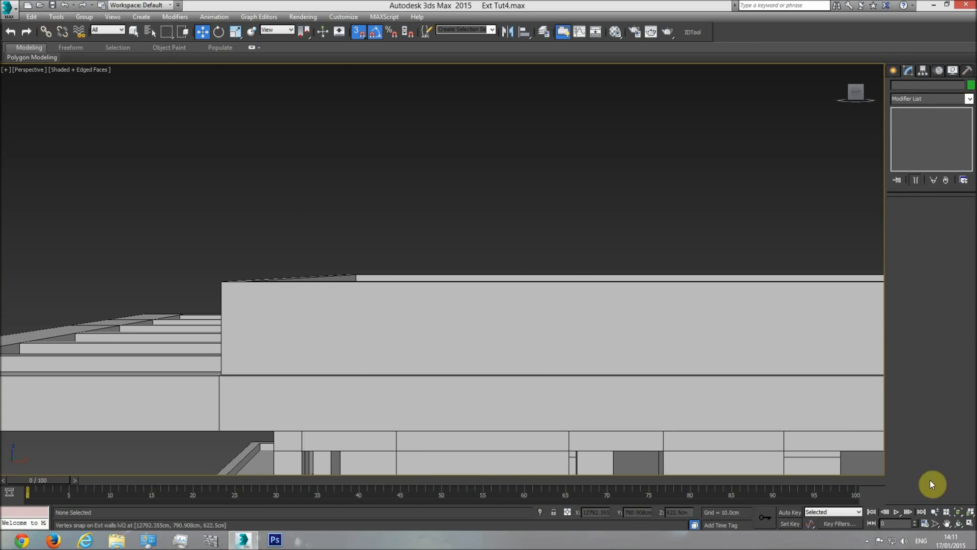
pyautogui.click(959, 523)
pyautogui.moveTo(449, 275); pyautogui.dragTo(429, 294)
pyautogui.rightClick(559, 234)
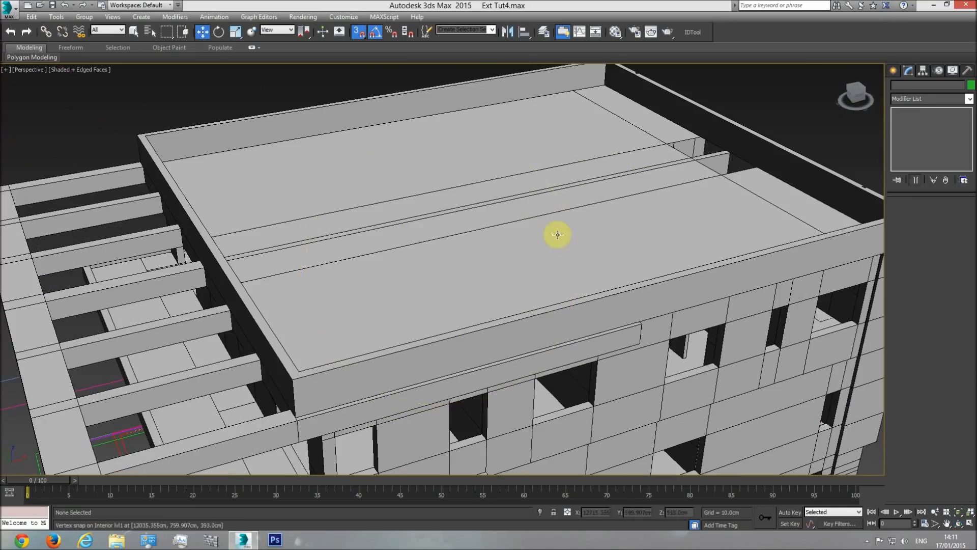
pyautogui.click(559, 233)
pyautogui.rightClick(682, 210)
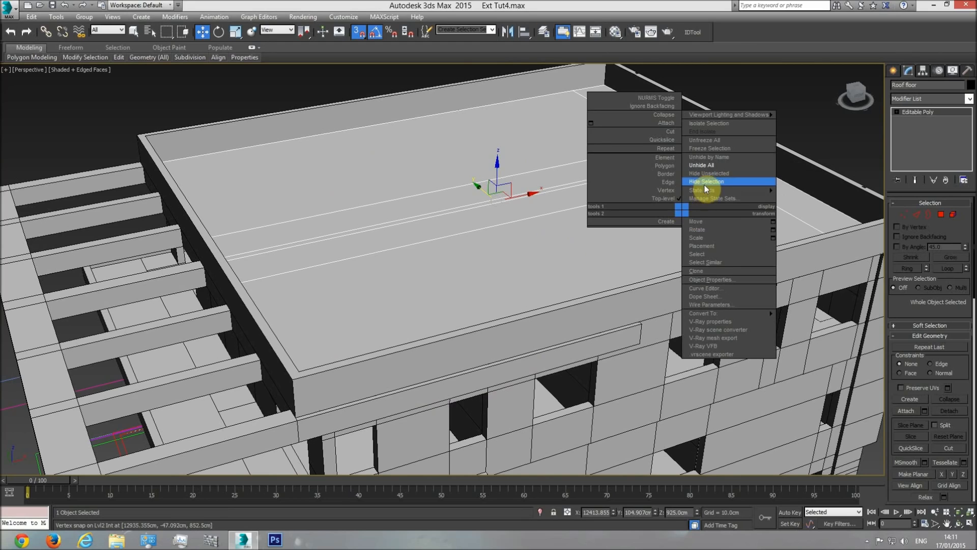
pyautogui.click(705, 181)
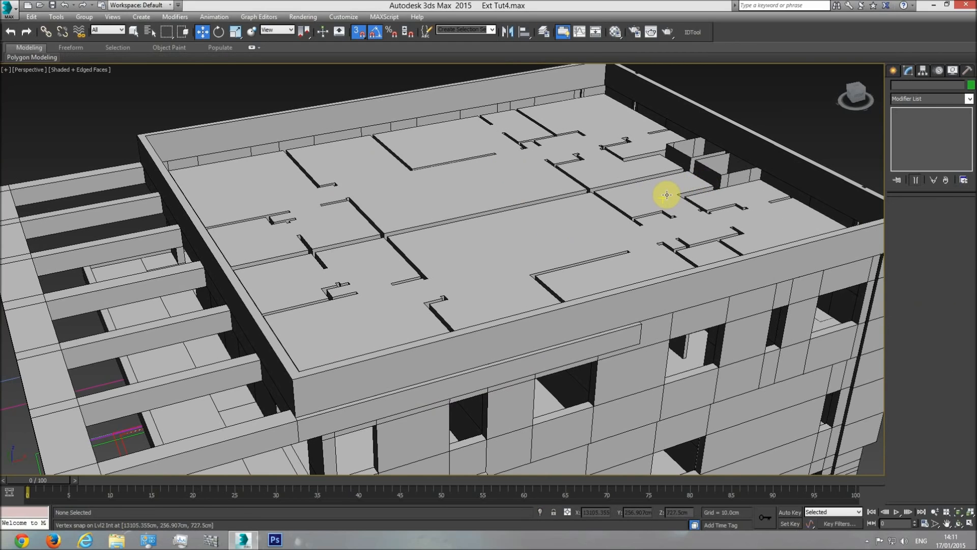
# Undo the last hide of the roof floor and check its level in the front wireframe and shaded perspective views
pyautogui.hotkey('ctrl', 'z')
pyautogui.press('f')
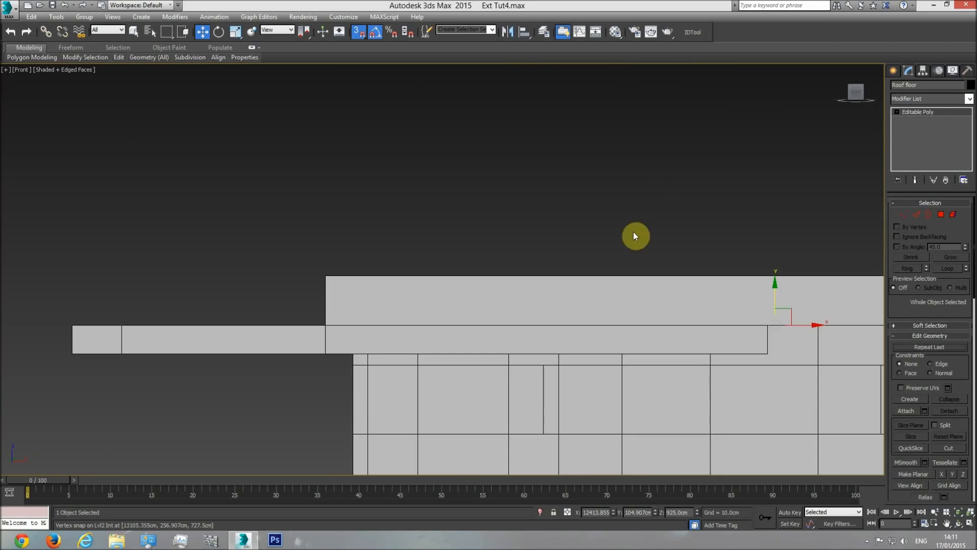
pyautogui.press('F3')
pyautogui.moveTo(783, 320); pyautogui.dragTo(579, 259, button='middle')
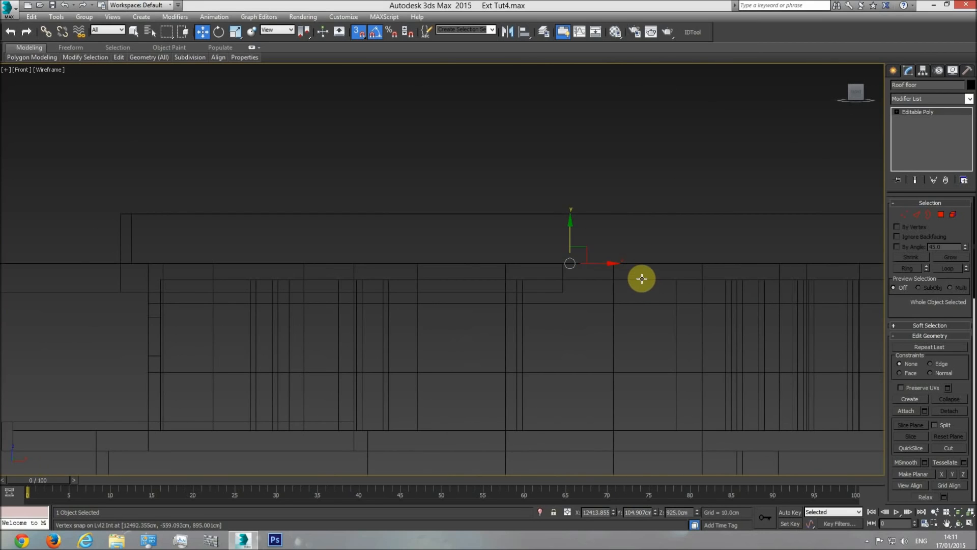
pyautogui.click(642, 279)
pyautogui.click(642, 279)
pyautogui.press('p')
pyautogui.click(959, 523)
pyautogui.press('F3')
pyautogui.moveTo(480, 285)
pyautogui.mouseDown()
pyautogui.moveTo(502, 316)
pyautogui.moveTo(597, 259)
pyautogui.mouseUp()
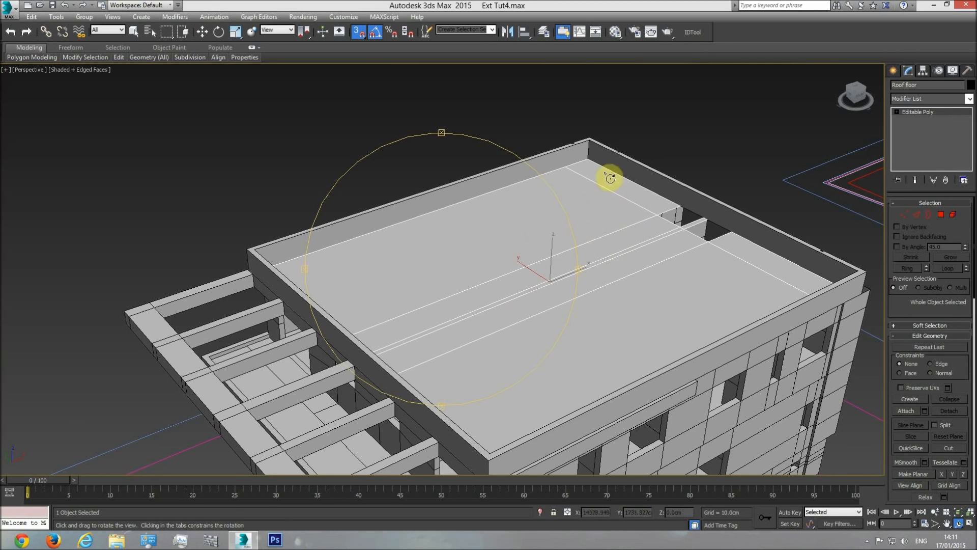
# Deselect the roof floor and select the roof-level frame at its end along the side facade
pyautogui.press('w')
pyautogui.click(676, 131)
pyautogui.moveTo(574, 319); pyautogui.dragTo(568, 246, button='middle')
pyautogui.moveTo(528, 342); pyautogui.dragTo(523, 266, button='middle')
pyautogui.click(960, 524)
pyautogui.moveTo(514, 335); pyautogui.dragTo(406, 303)
pyautogui.press('w')
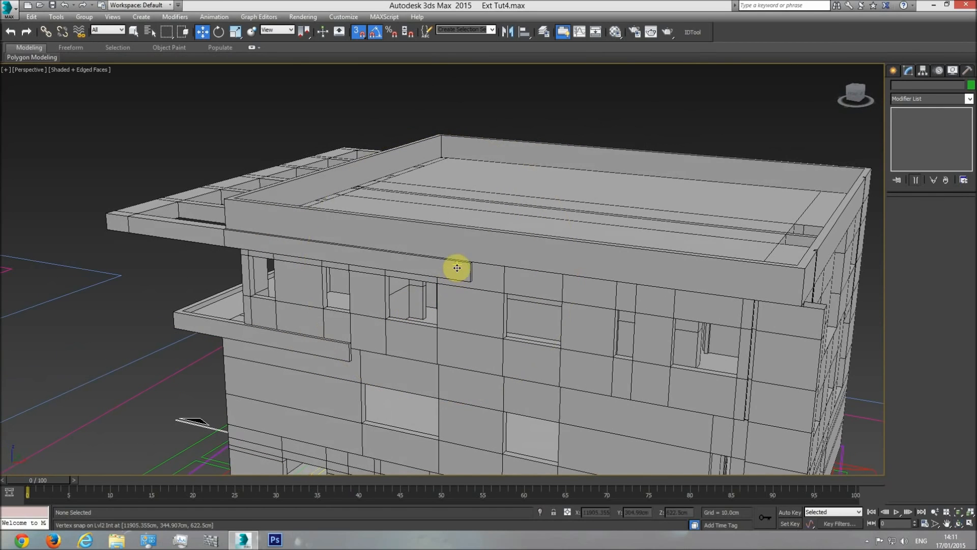
pyautogui.click(465, 265)
pyautogui.moveTo(471, 275); pyautogui.dragTo(468, 305)
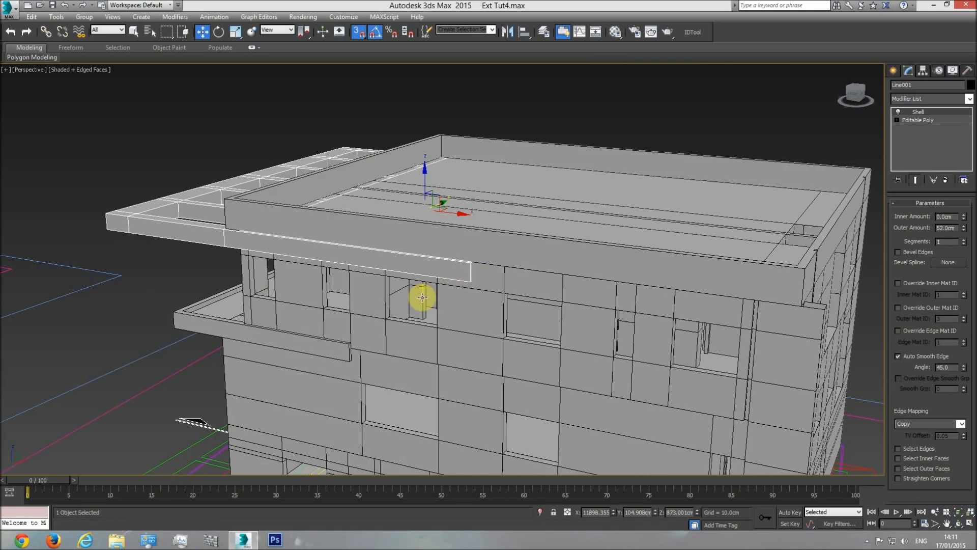
# Examine the frame's extent along the facade on the elevation, section and roof plan drawings in the top view
pyautogui.press('t')
pyautogui.scroll(-5, 453, 318)
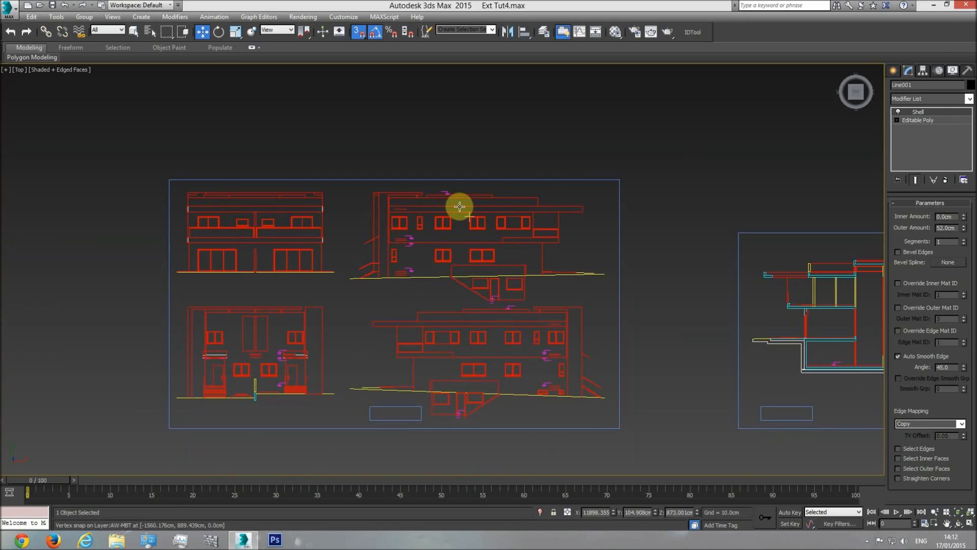
pyautogui.scroll(3, 530, 253)
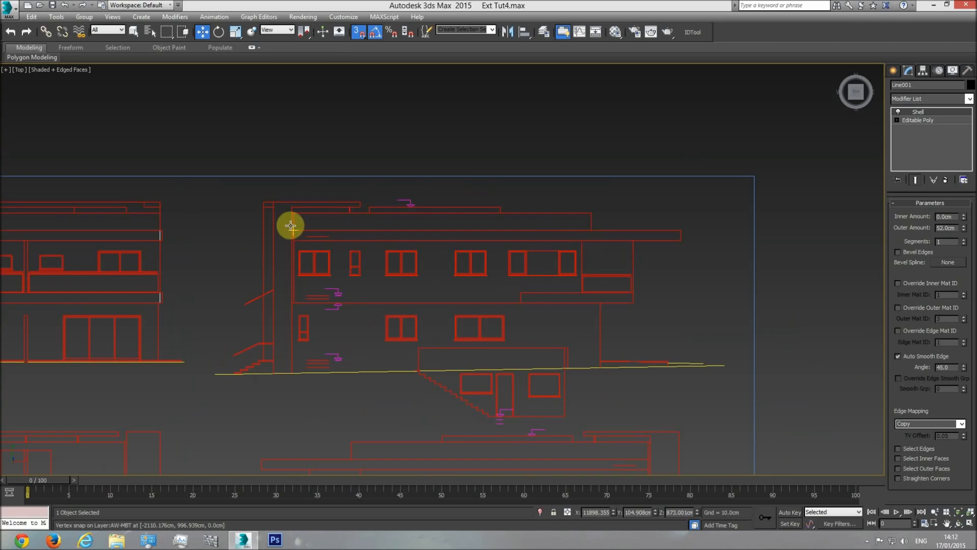
pyautogui.scroll(-2, 497, 219)
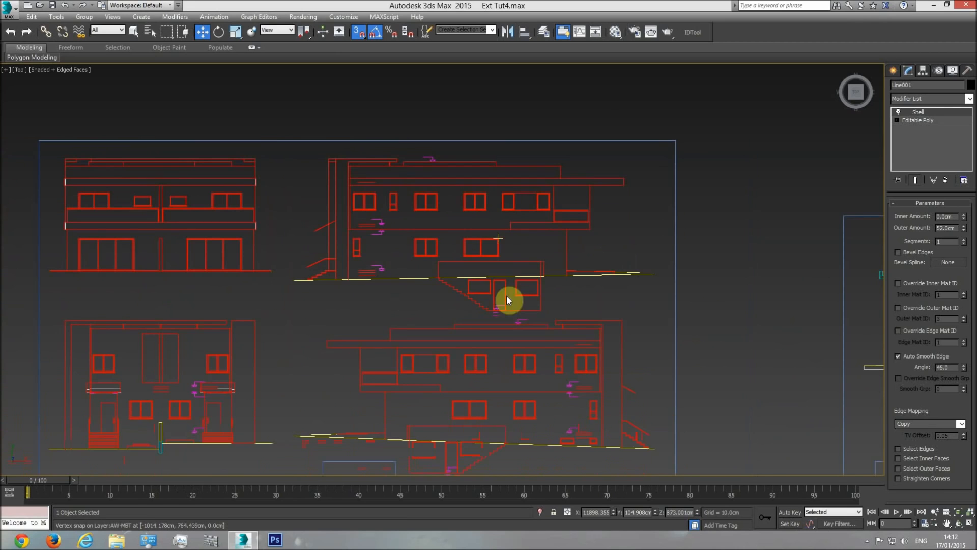
pyautogui.moveTo(515, 343); pyautogui.dragTo(375, 292, button='middle')
pyautogui.scroll(-3, 375, 292)
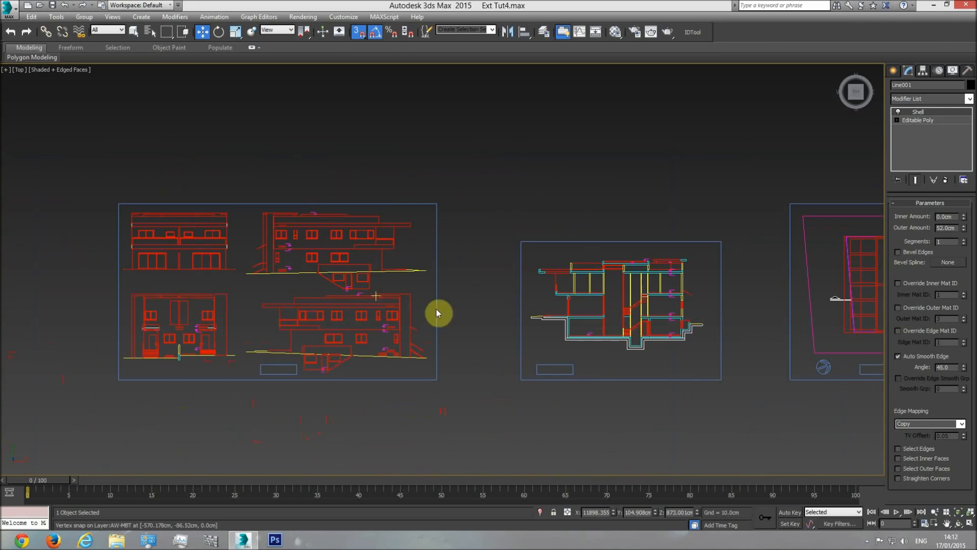
pyautogui.moveTo(673, 283); pyautogui.dragTo(459, 275, button='middle')
pyautogui.moveTo(386, 304); pyautogui.dragTo(568, 294, button='middle')
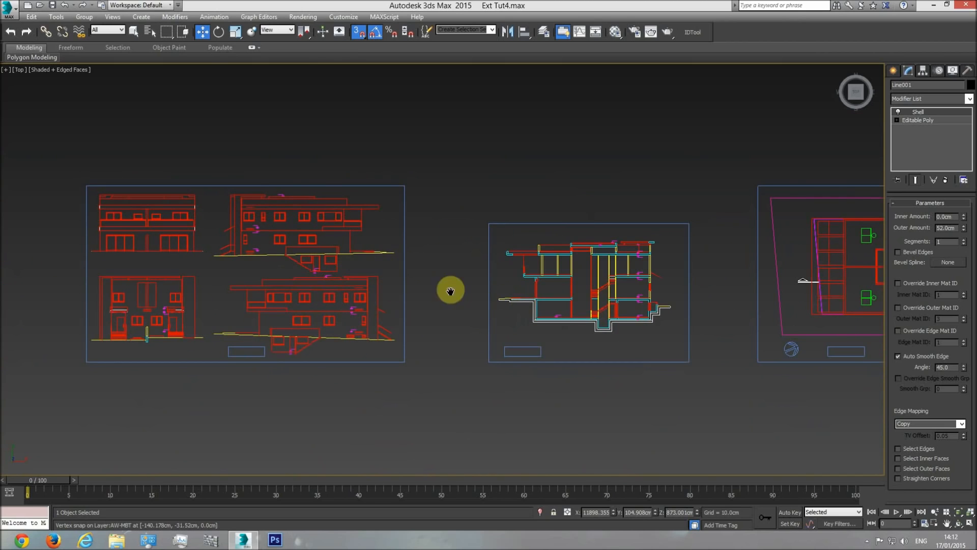
pyautogui.moveTo(475, 294); pyautogui.dragTo(349, 291, button='middle')
pyautogui.moveTo(685, 281); pyautogui.dragTo(363, 281, button='middle')
pyautogui.scroll(-2, 363, 281)
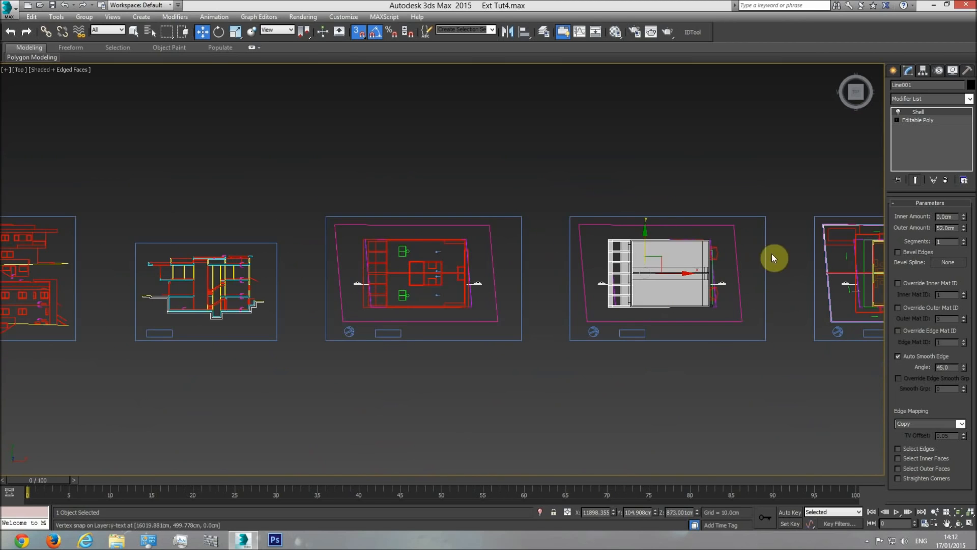
pyautogui.moveTo(191, 270); pyautogui.dragTo(474, 268, button='middle')
pyautogui.scroll(2, 286, 251)
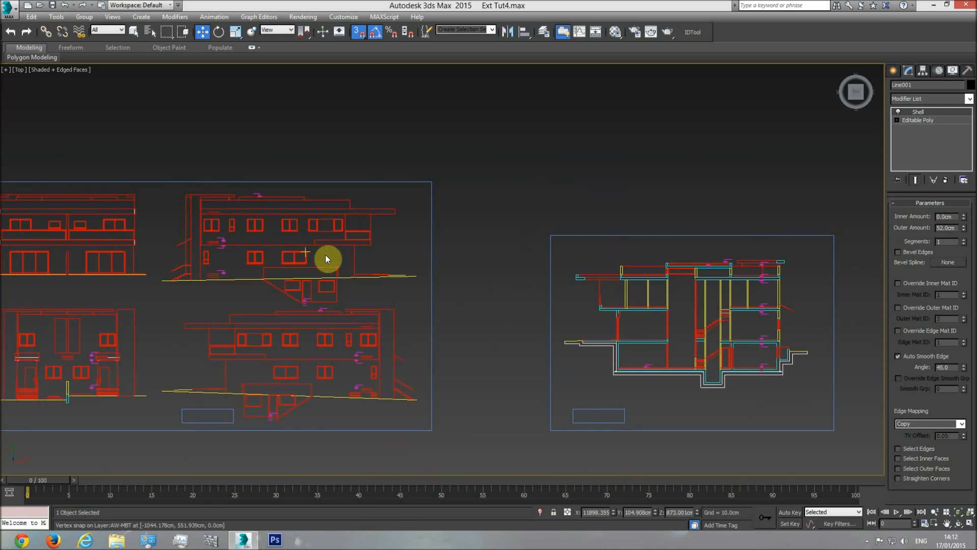
pyautogui.moveTo(325, 254); pyautogui.dragTo(400, 253, button='middle')
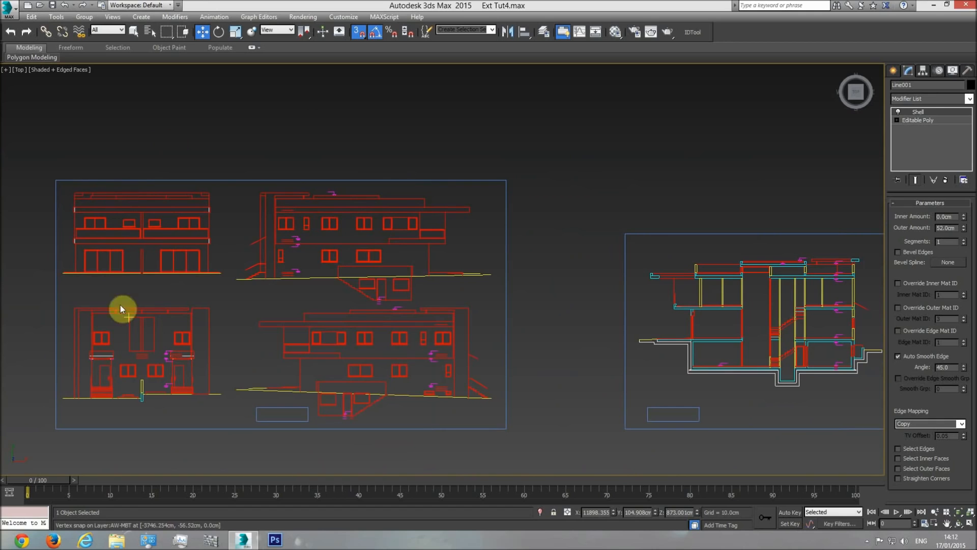
pyautogui.moveTo(844, 354); pyautogui.dragTo(508, 338, button='middle')
pyautogui.moveTo(876, 298); pyautogui.dragTo(699, 297, button='middle')
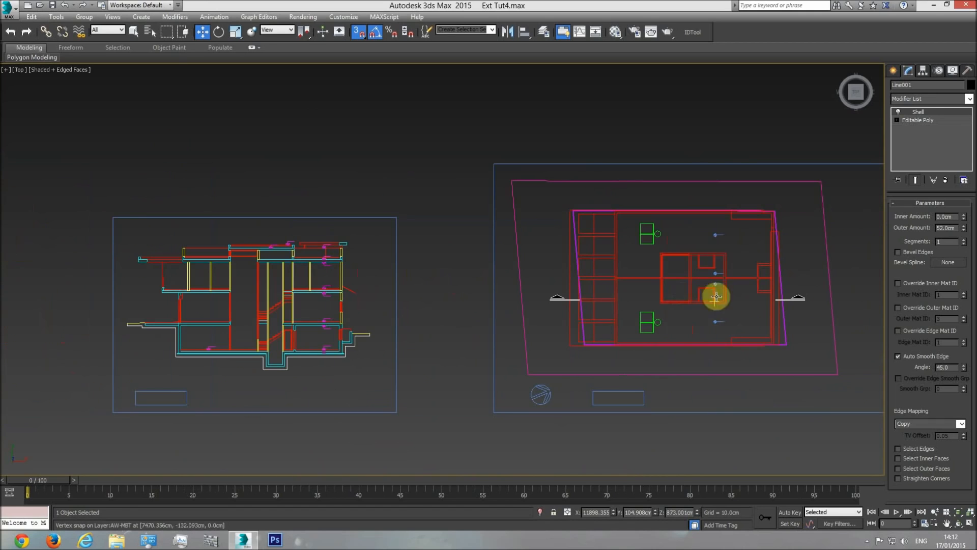
pyautogui.moveTo(468, 298); pyautogui.dragTo(733, 283, button='middle')
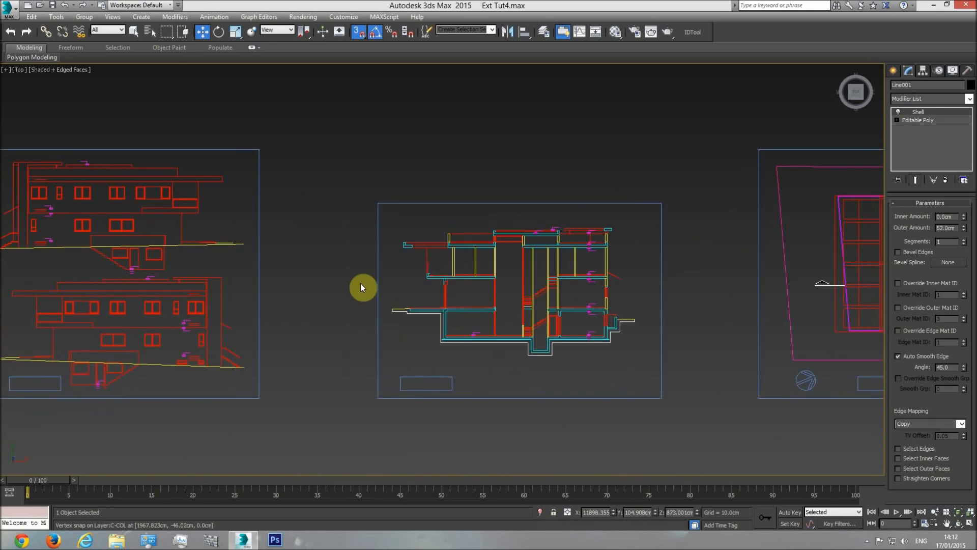
pyautogui.moveTo(361, 283); pyautogui.dragTo(503, 276, button='middle')
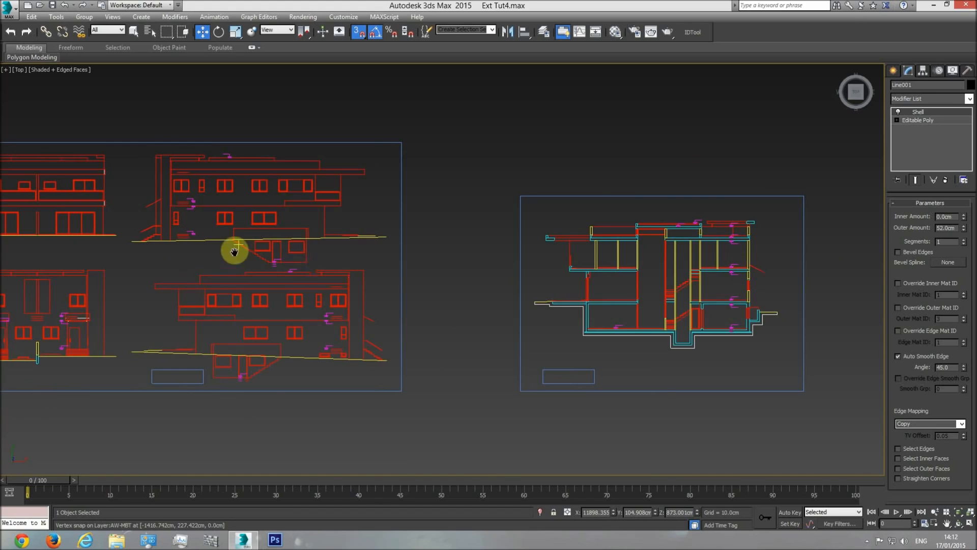
pyautogui.moveTo(202, 229); pyautogui.dragTo(327, 252, button='middle')
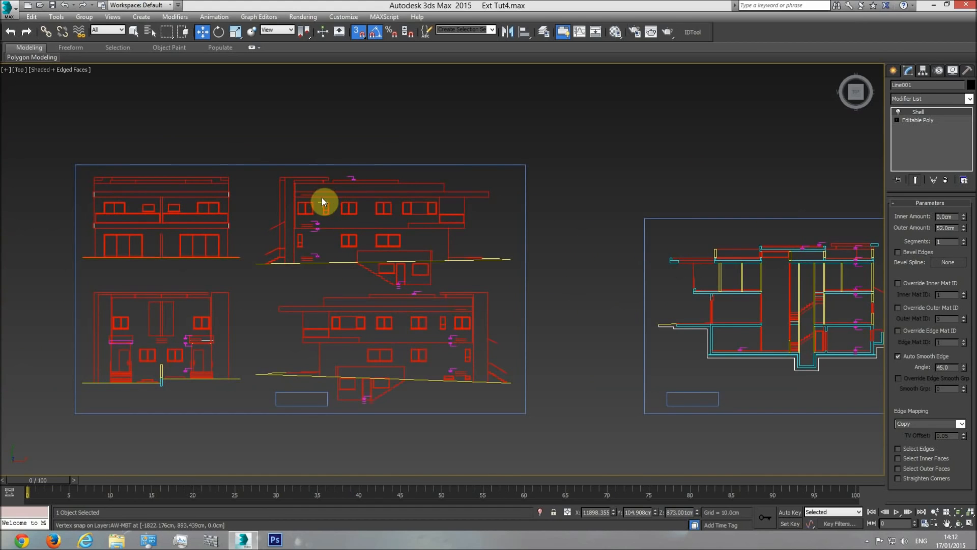
pyautogui.scroll(3, 331, 204)
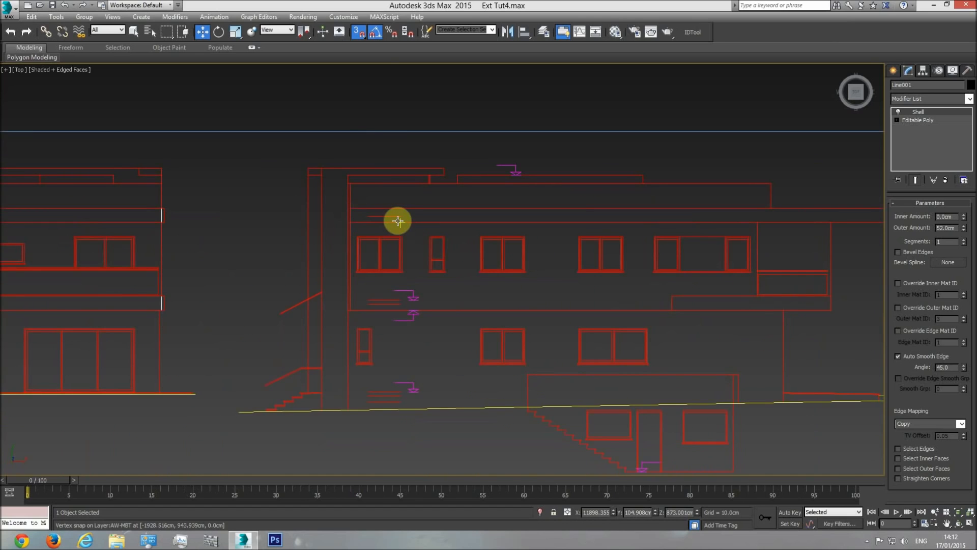
pyautogui.scroll(-10, 546, 310)
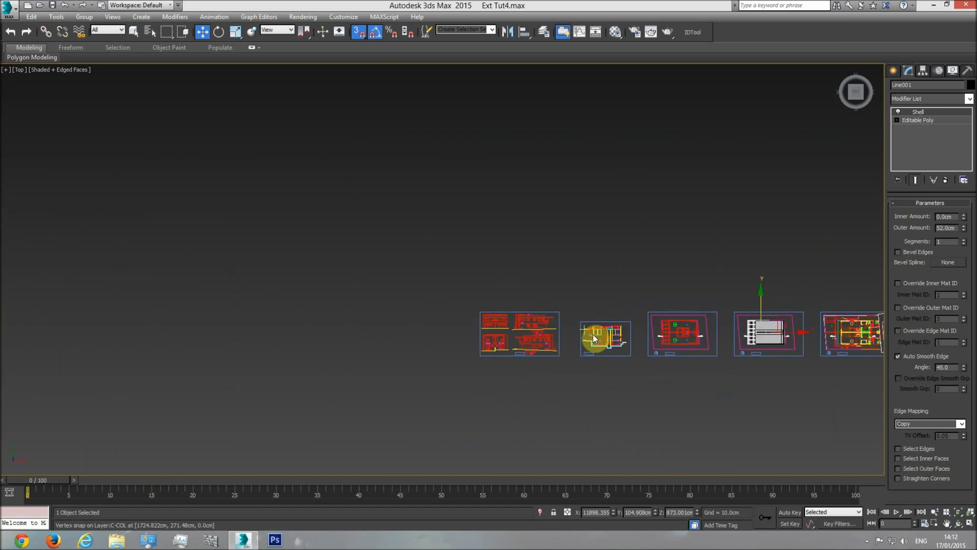
pyautogui.scroll(8, 572, 362)
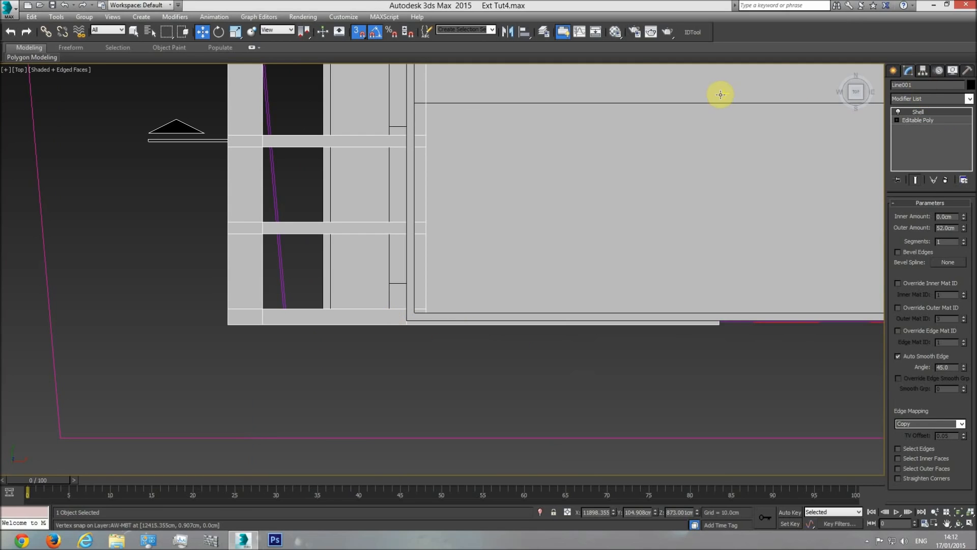
# Rename the frame as Shading element and select the vertices at its lower arm's end in the wireframe top view
pyautogui.click(921, 85)
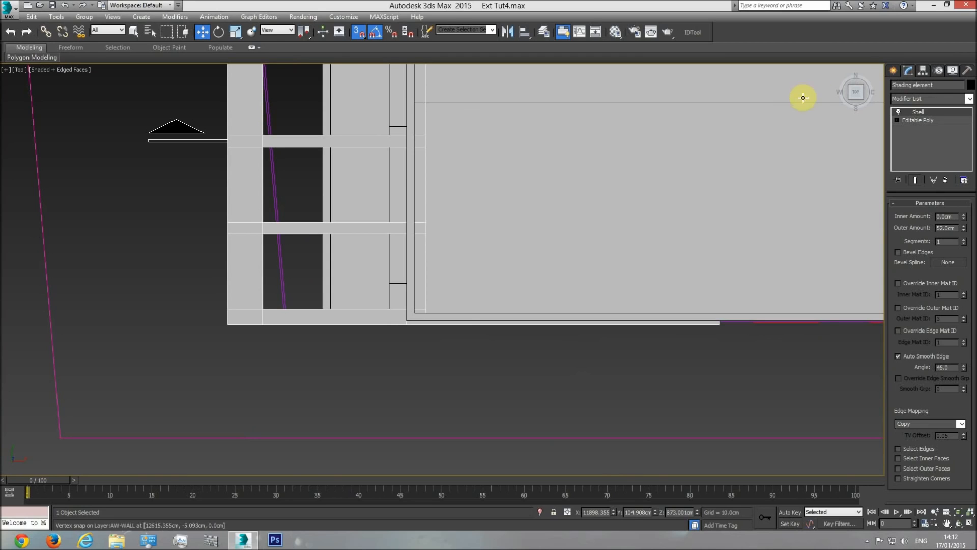
pyautogui.click(930, 123)
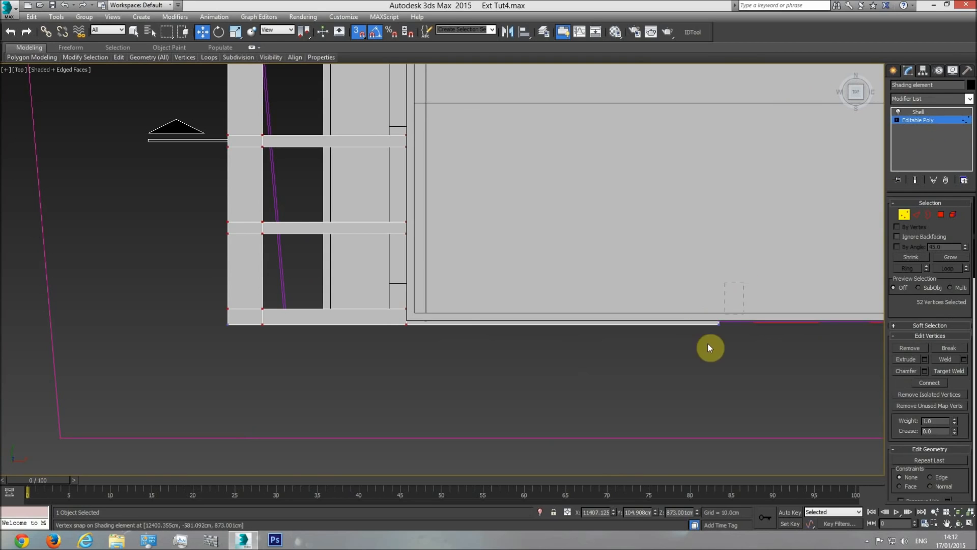
pyautogui.moveTo(755, 343); pyautogui.dragTo(493, 345, button='middle')
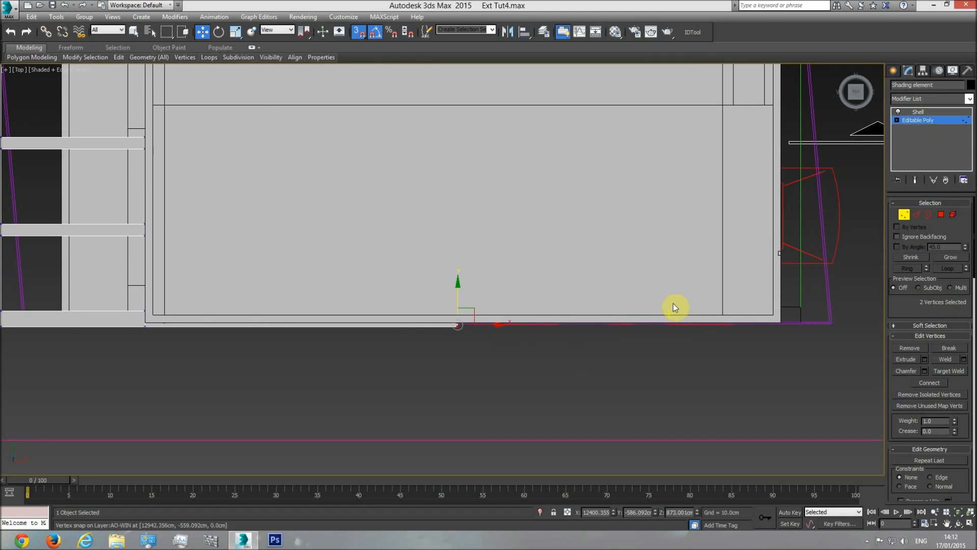
pyautogui.press('F3')
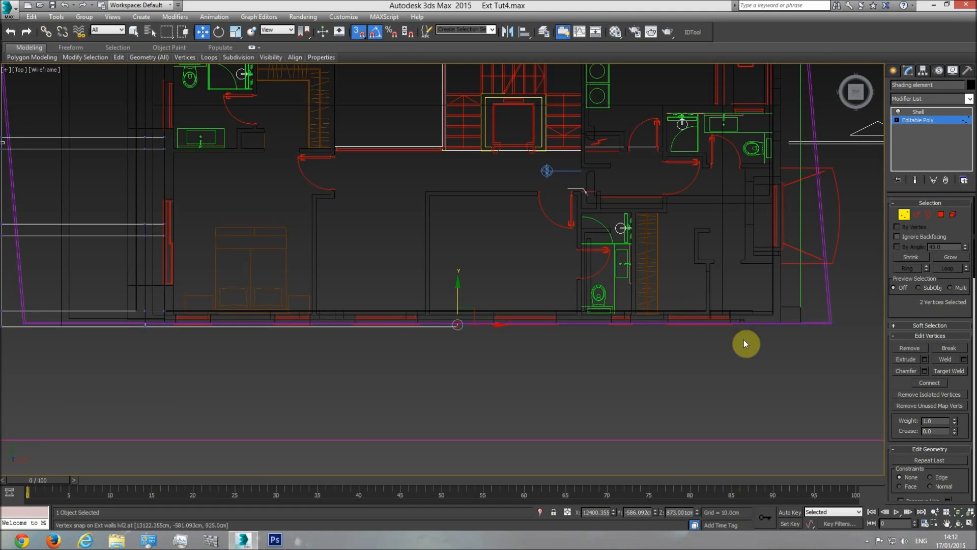
pyautogui.scroll(5, 741, 337)
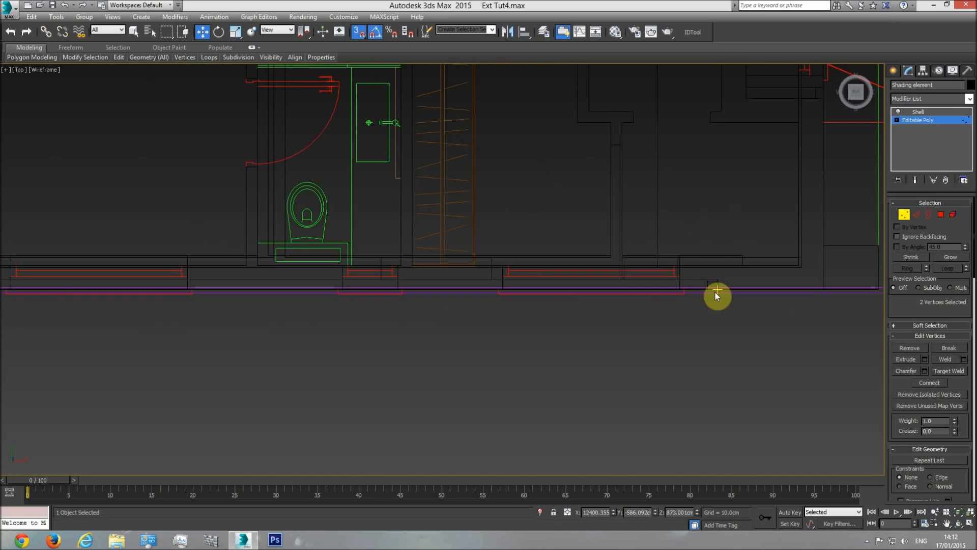
pyautogui.moveTo(520, 356); pyautogui.dragTo(642, 386, button='middle')
# Check on the side elevation where the shading element's band ends against the exterior wall
pyautogui.scroll(-12, 586, 379)
pyautogui.moveTo(159, 303); pyautogui.dragTo(728, 316, button='middle')
pyautogui.moveTo(229, 308); pyautogui.dragTo(494, 307, button='middle')
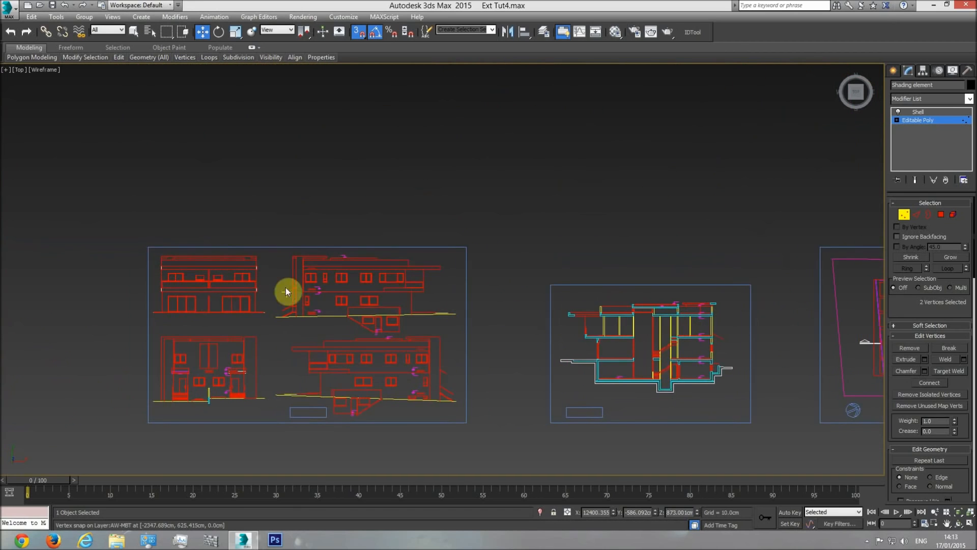
pyautogui.scroll(10, 323, 278)
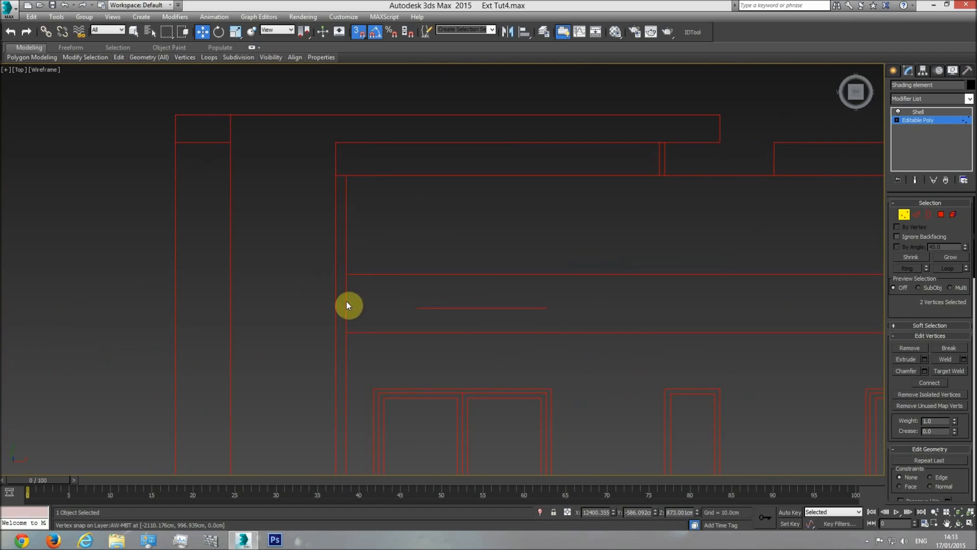
pyautogui.scroll(-10, 527, 283)
pyautogui.moveTo(756, 334); pyautogui.dragTo(406, 320, button='middle')
pyautogui.scroll(8, 563, 273)
pyautogui.scroll(-3, 514, 365)
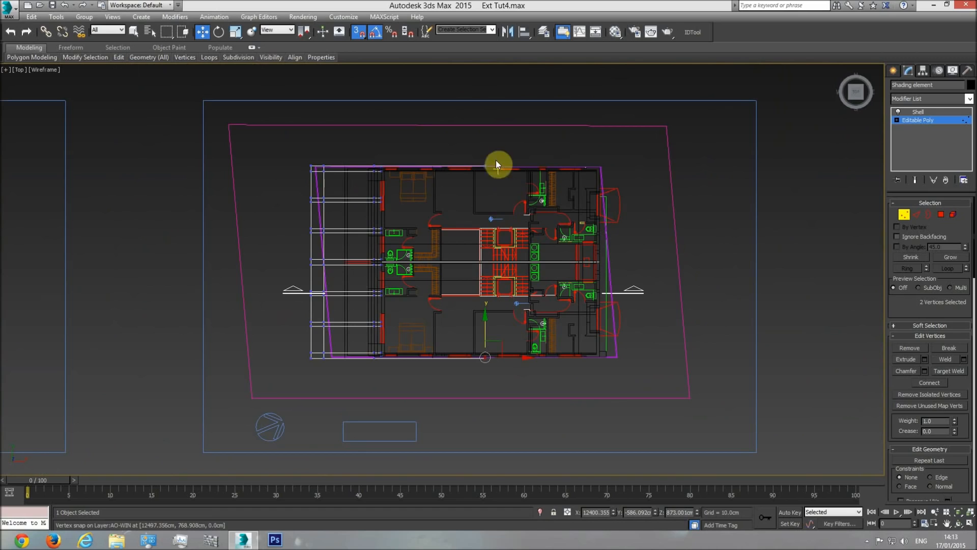
# Add the opposite arm's end vertices to the selection and extend both arms, snapping them to the exterior wall's recess near the corner
pyautogui.keyDown('ctrl'); pyautogui.moveTo(496, 151); pyautogui.dragTo(481, 192); pyautogui.keyUp('ctrl')
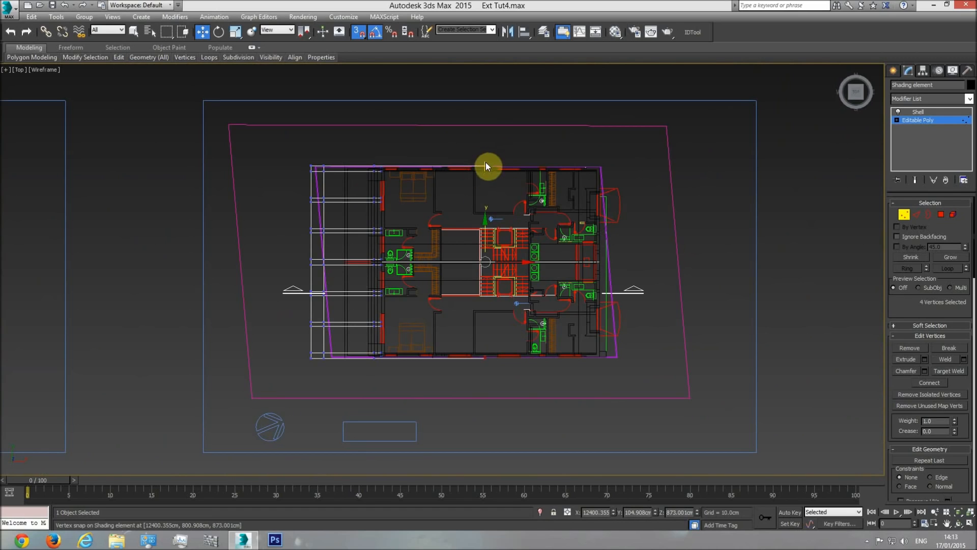
pyautogui.scroll(3, 471, 284)
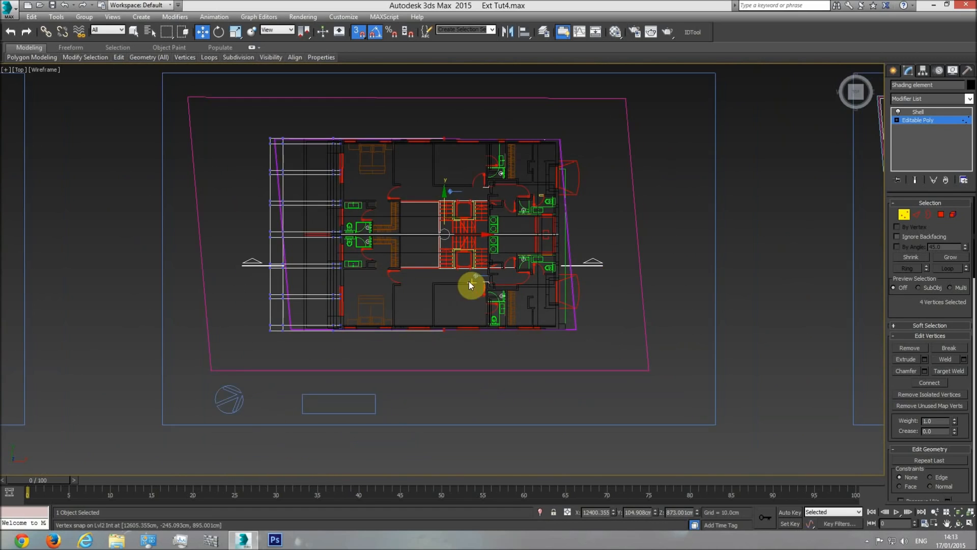
pyautogui.moveTo(461, 218); pyautogui.dragTo(546, 267)
pyautogui.scroll(6, 573, 351)
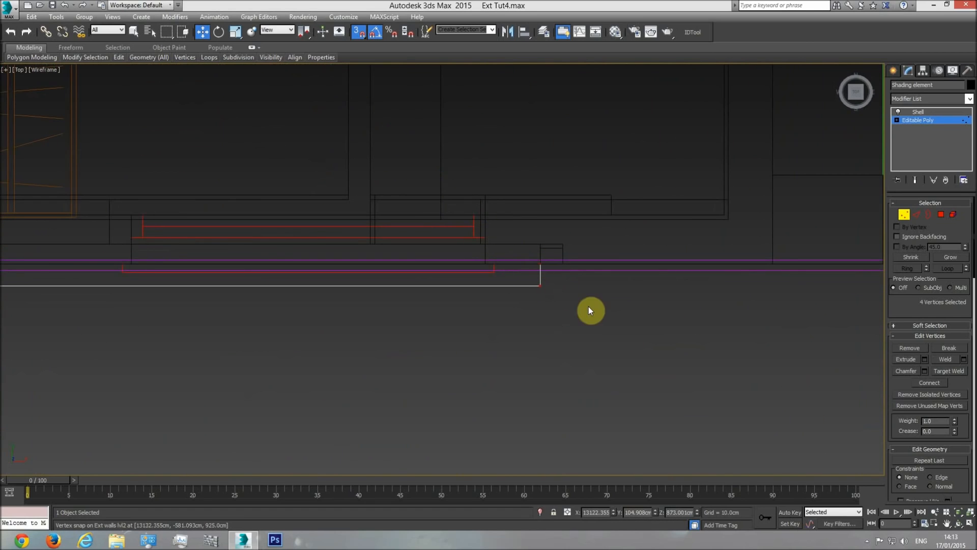
# Leave vertex editing, return the shading element to its Shell level, deselect it, and inspect the extended arm in shaded perspective
pyautogui.press('p')
pyautogui.click(959, 525)
pyautogui.press('F3')
pyautogui.moveTo(474, 319)
pyautogui.mouseDown()
pyautogui.moveTo(492, 263)
pyautogui.moveTo(448, 351)
pyautogui.moveTo(463, 294)
pyautogui.moveTo(502, 266)
pyautogui.moveTo(472, 273)
pyautogui.moveTo(492, 275)
pyautogui.mouseUp()
pyautogui.scroll(-3, 492, 263)
pyautogui.scroll(-5, 493, 265)
pyautogui.click(927, 122)
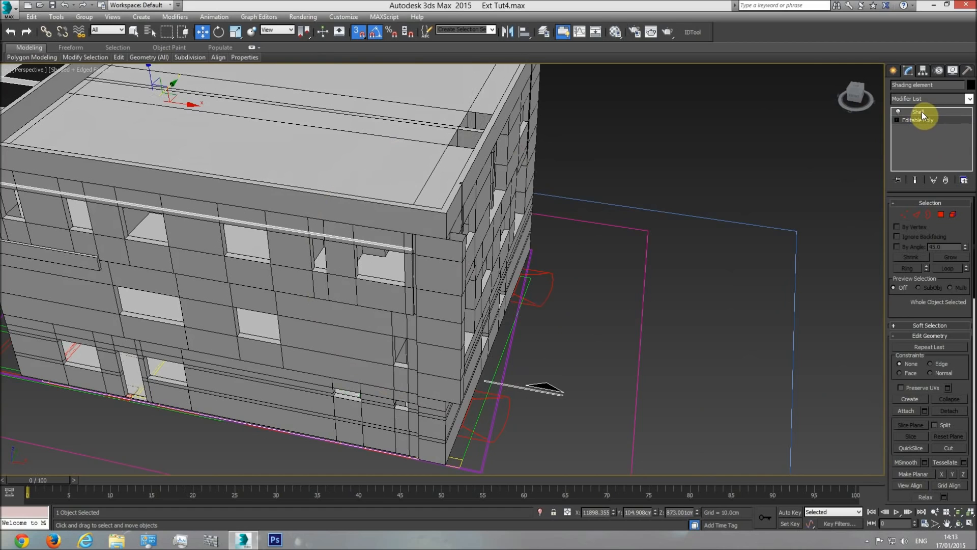
pyautogui.click(922, 112)
pyautogui.click(646, 246)
pyautogui.scroll(6, 463, 213)
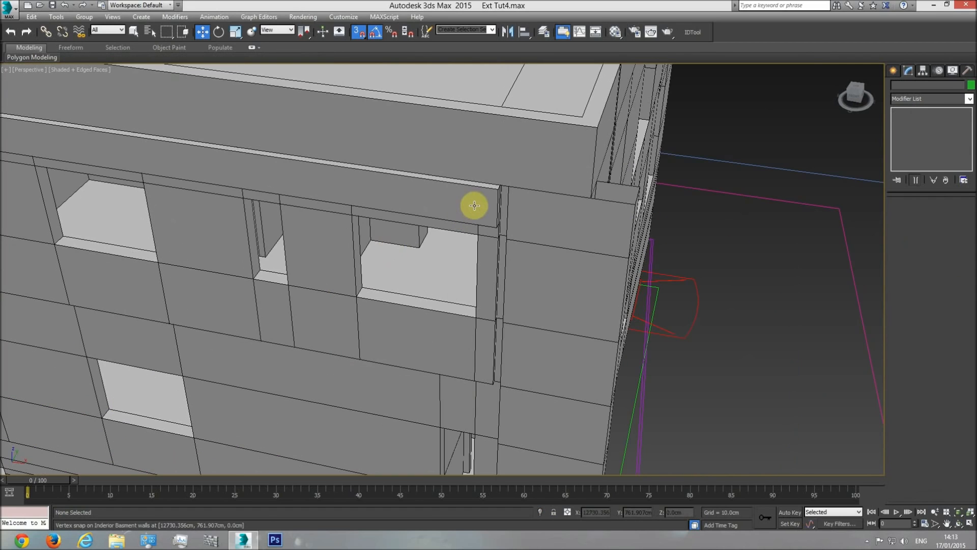
pyautogui.scroll(-7, 519, 198)
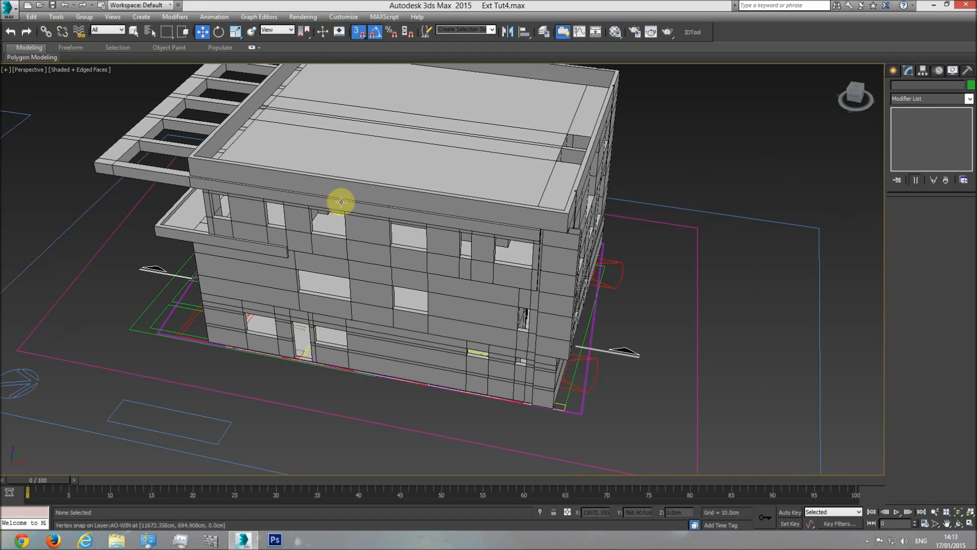
# Select the balcony floor cover below the shading element in the perspective view
pyautogui.moveTo(391, 275); pyautogui.dragTo(418, 284, button='middle')
pyautogui.click(957, 525)
pyautogui.moveTo(443, 332); pyautogui.dragTo(412, 305)
pyautogui.rightClick(432, 284)
pyautogui.click(432, 286)
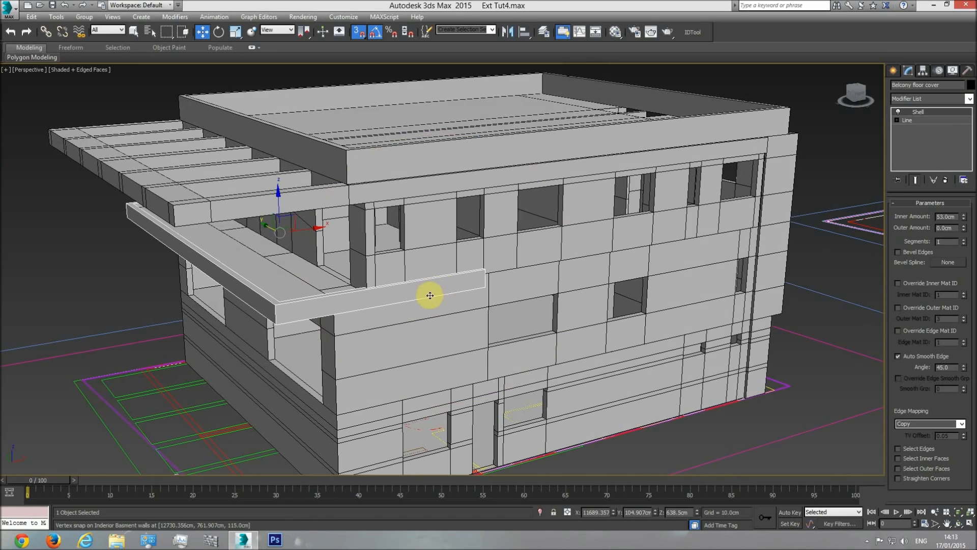
# Check on the side elevation drawing how far the balcony floor cover's band runs along the exterior wall
pyautogui.press('t')
pyautogui.scroll(-10, 451, 293)
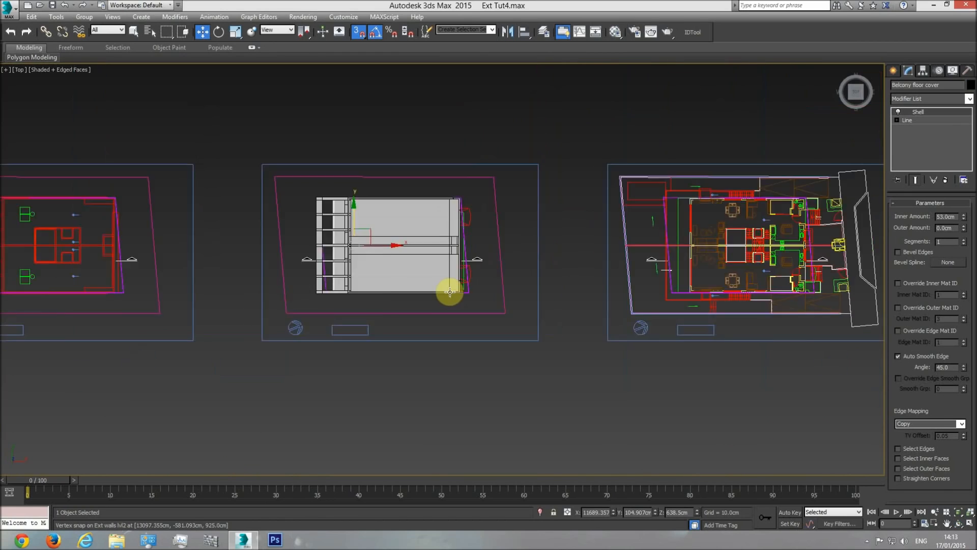
pyautogui.moveTo(316, 301); pyautogui.dragTo(596, 305, button='middle')
pyautogui.moveTo(250, 281); pyautogui.dragTo(373, 294, button='middle')
pyautogui.scroll(3, 372, 294)
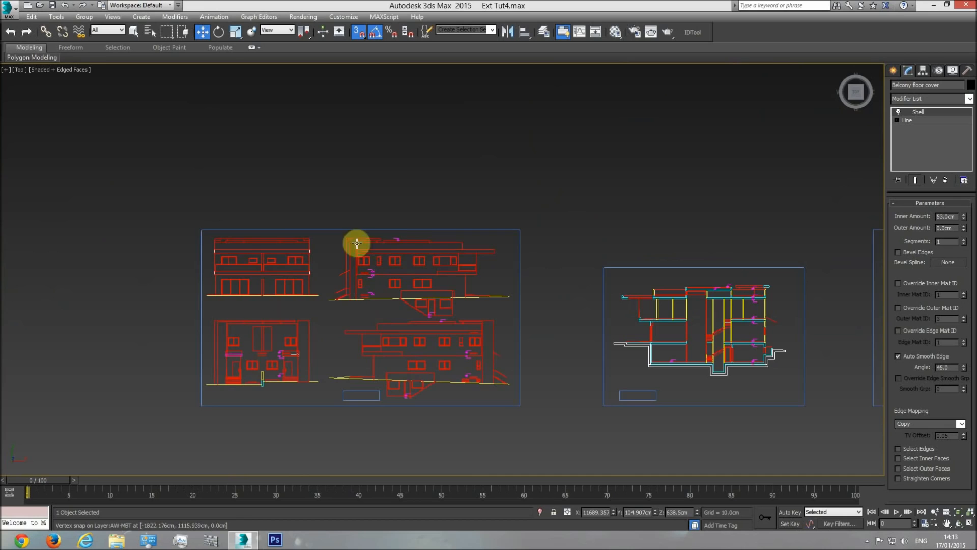
pyautogui.scroll(3, 408, 283)
pyautogui.moveTo(418, 384); pyautogui.dragTo(405, 281, button='middle')
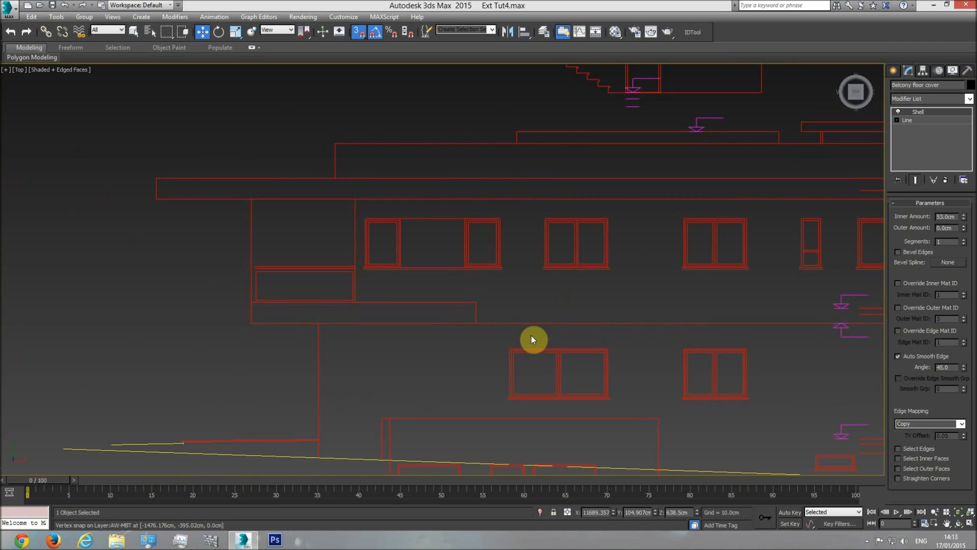
pyautogui.scroll(-10, 573, 337)
# Inspect the balcony floor cover's end against the exterior wall in the shaded perspective view
pyautogui.press('p')
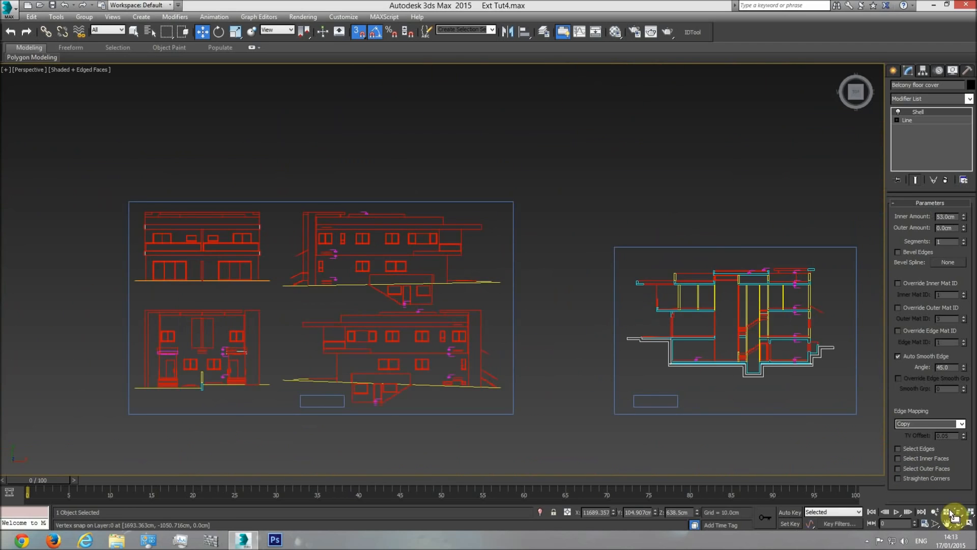
pyautogui.click(958, 525)
pyautogui.moveTo(525, 356)
pyautogui.mouseDown()
pyautogui.moveTo(536, 323)
pyautogui.moveTo(466, 307)
pyautogui.moveTo(488, 285)
pyautogui.mouseUp()
pyautogui.moveTo(564, 238); pyautogui.dragTo(484, 277, button='middle')
pyautogui.scroll(5, 486, 276)
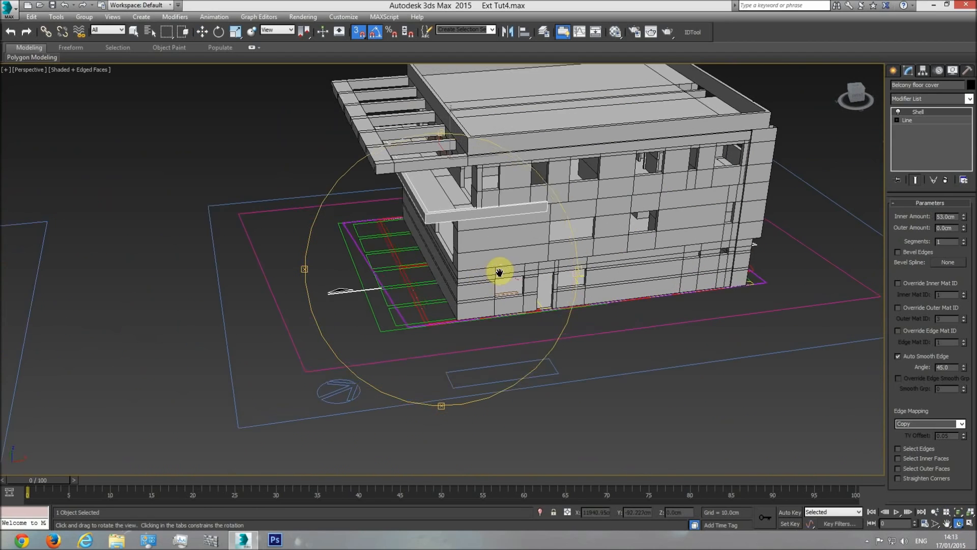
pyautogui.moveTo(506, 243); pyautogui.dragTo(484, 280, button='middle')
pyautogui.scroll(2, 484, 280)
pyautogui.scroll(2, 484, 279)
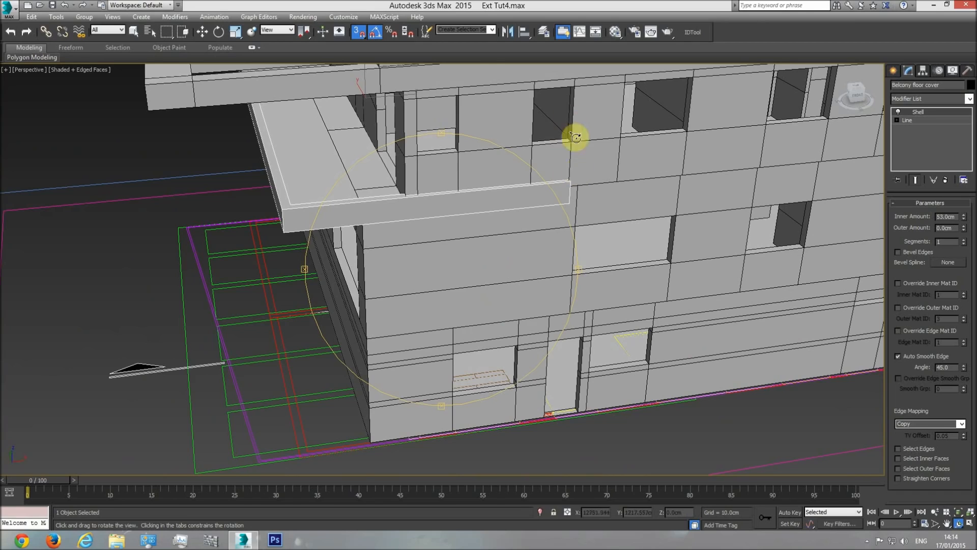
pyautogui.press('w')
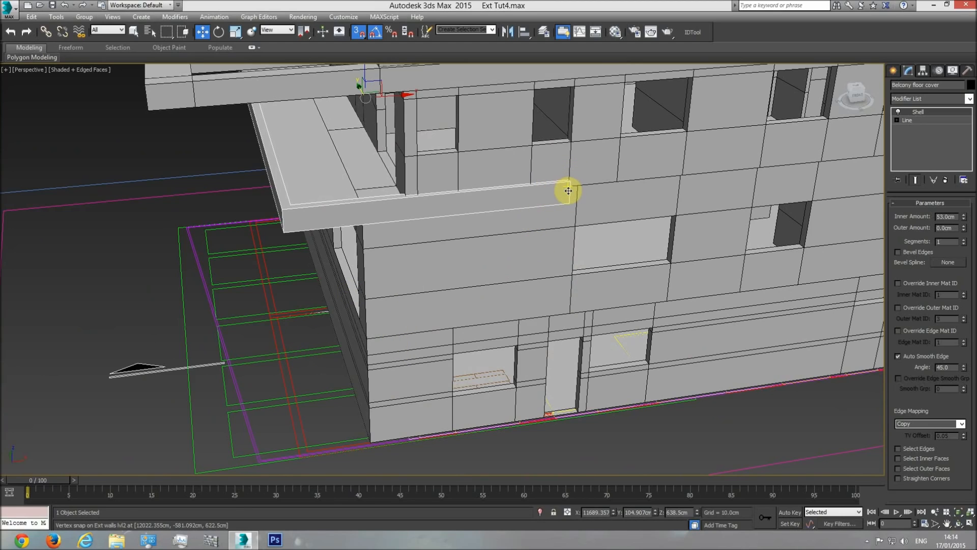
pyautogui.moveTo(568, 191); pyautogui.dragTo(534, 240, button='middle')
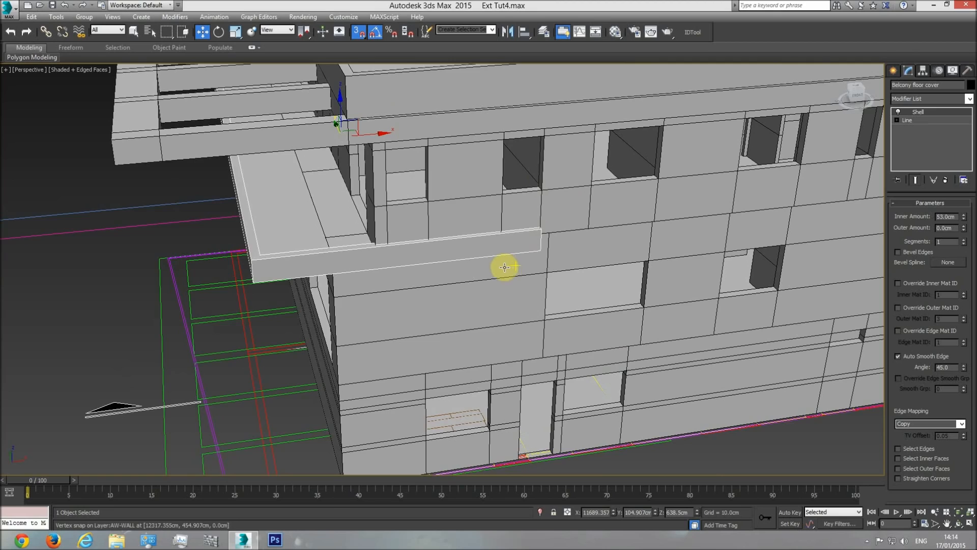
# Compare the balcony floor cover's band with the side elevation drawing once more
pyautogui.press('t')
pyautogui.scroll(-3, 400, 328)
pyautogui.scroll(10, 395, 340)
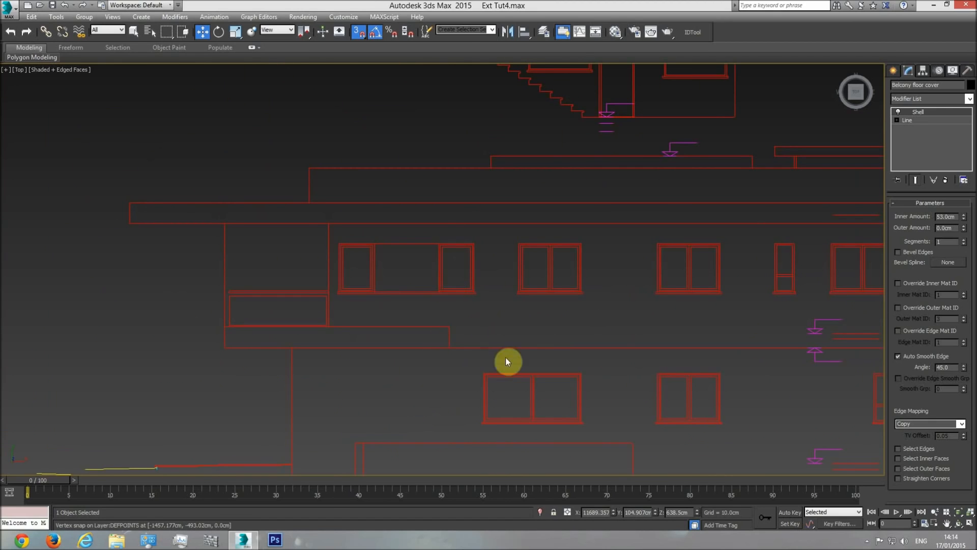
# Bring the whole building back into the perspective view and deselect the balcony floor cover
pyautogui.press('p')
pyautogui.click(967, 524)
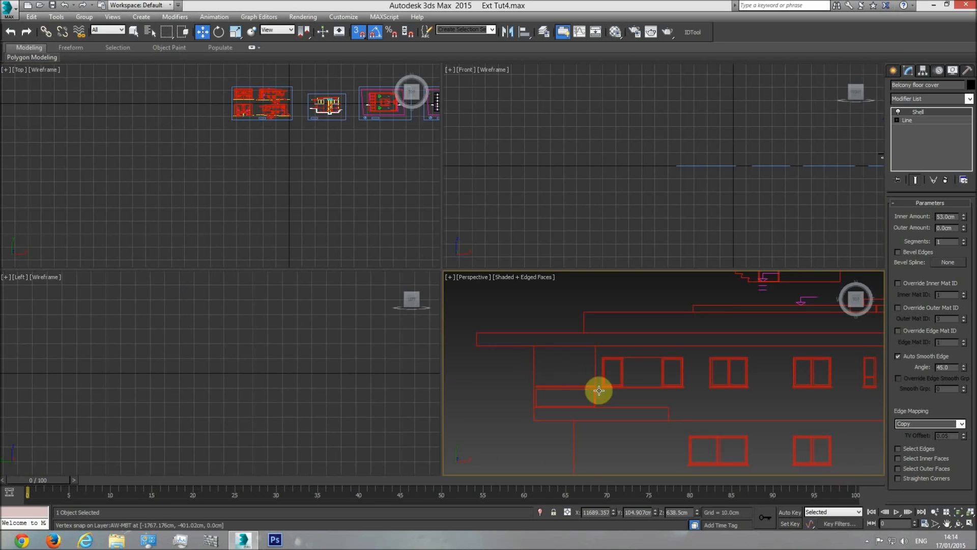
pyautogui.click(972, 524)
pyautogui.click(958, 523)
pyautogui.moveTo(432, 316); pyautogui.dragTo(467, 256)
pyautogui.scroll(-10, 478, 270)
pyautogui.scroll(10, 478, 270)
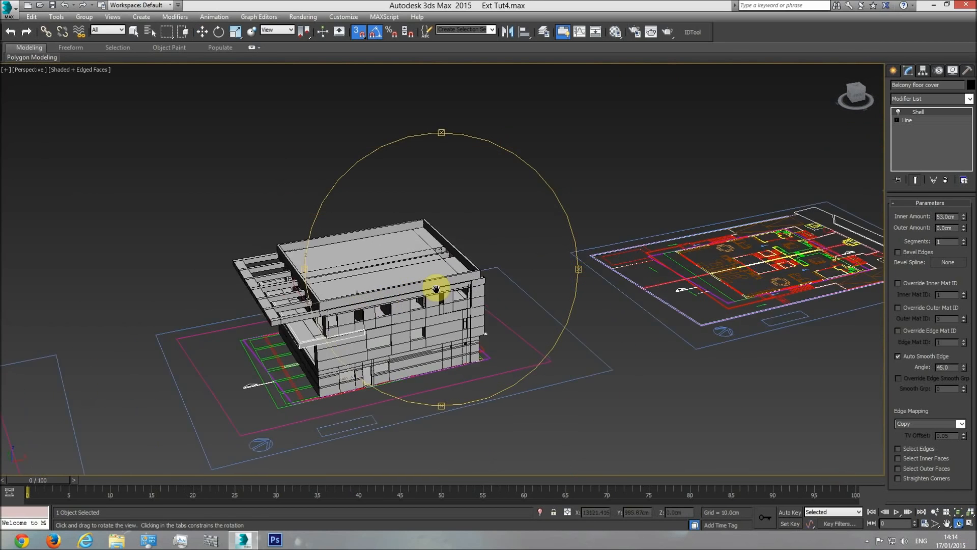
pyautogui.rightClick(580, 135)
pyautogui.click(584, 136)
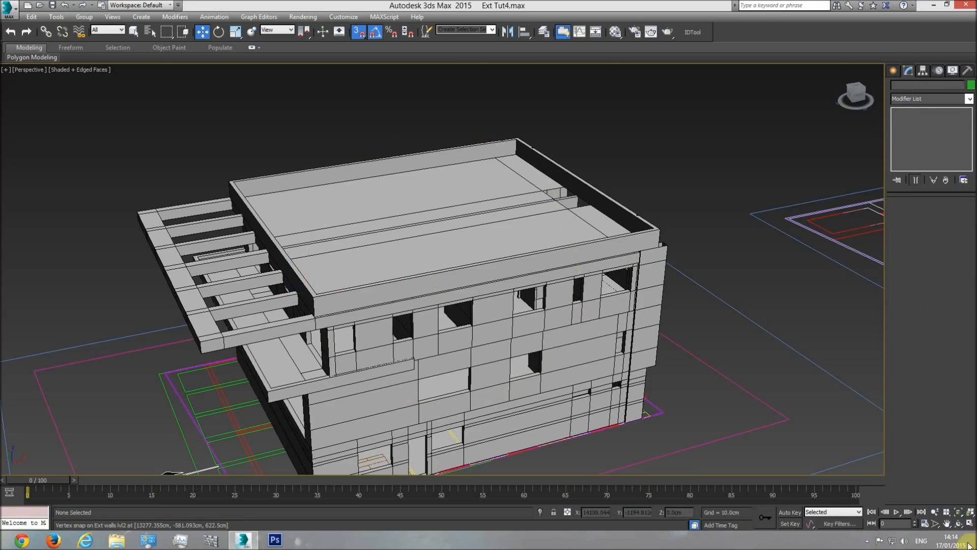
# Examine the roof plan drawing around the small rectangular enclosure that adjoins the end wall
pyautogui.click(959, 523)
pyautogui.moveTo(412, 320); pyautogui.dragTo(391, 330)
pyautogui.press('t')
pyautogui.scroll(-8, 443, 285)
pyautogui.moveTo(407, 297); pyautogui.dragTo(160, 327, button='middle')
pyautogui.moveTo(632, 290); pyautogui.dragTo(328, 314, button='middle')
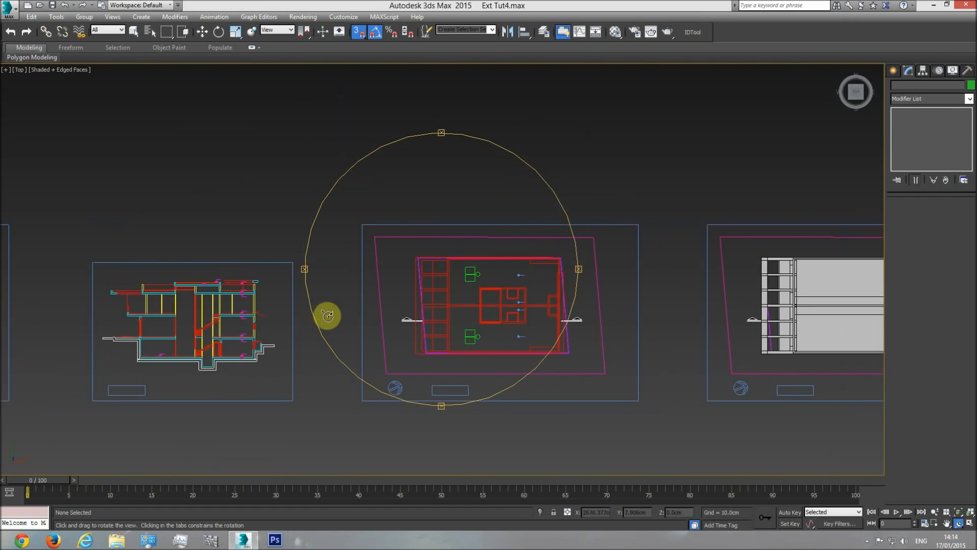
pyautogui.scroll(5, 491, 305)
pyautogui.moveTo(513, 283); pyautogui.dragTo(416, 293, button='middle')
pyautogui.scroll(4, 541, 291)
pyautogui.press('w')
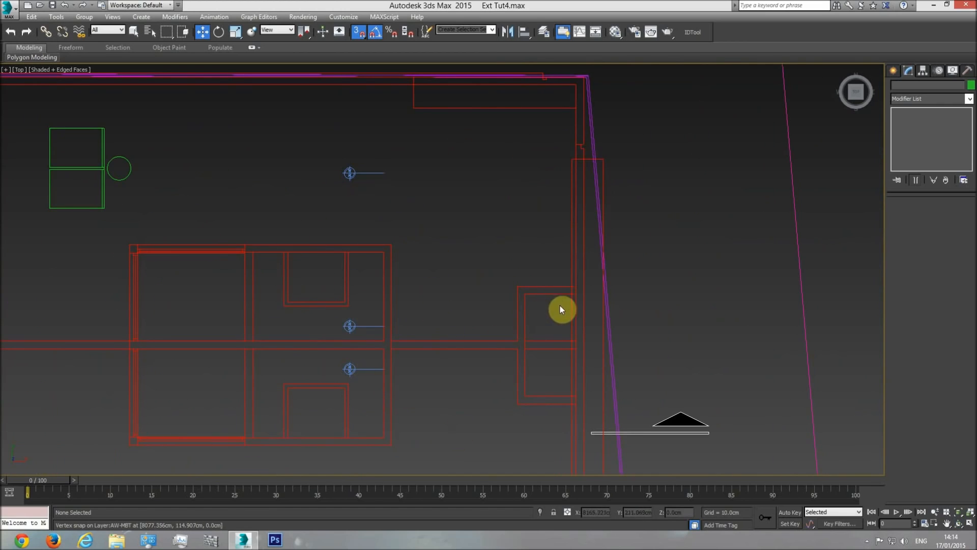
pyautogui.scroll(2, 561, 309)
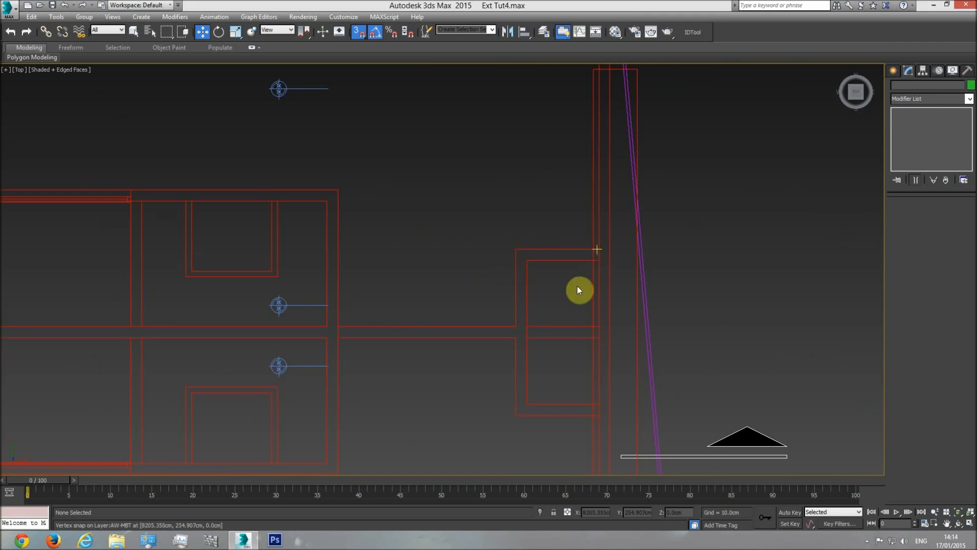
pyautogui.moveTo(574, 348); pyautogui.dragTo(514, 288, button='middle')
pyautogui.scroll(-8, 516, 287)
# Select the roof railing in the perspective view and inspect it beside the roof slab's opening at the end wall
pyautogui.press('p')
pyautogui.moveTo(598, 362); pyautogui.dragTo(430, 353, button='middle')
pyautogui.scroll(-4, 429, 354)
pyautogui.click(960, 525)
pyautogui.moveTo(499, 334); pyautogui.dragTo(422, 303)
pyautogui.moveTo(588, 354); pyautogui.dragTo(438, 269, button='middle')
pyautogui.scroll(4, 438, 270)
pyautogui.moveTo(439, 270); pyautogui.dragTo(373, 263, button='middle')
pyautogui.scroll(2, 528, 277)
pyautogui.moveTo(500, 304); pyautogui.dragTo(581, 72)
pyautogui.press('w')
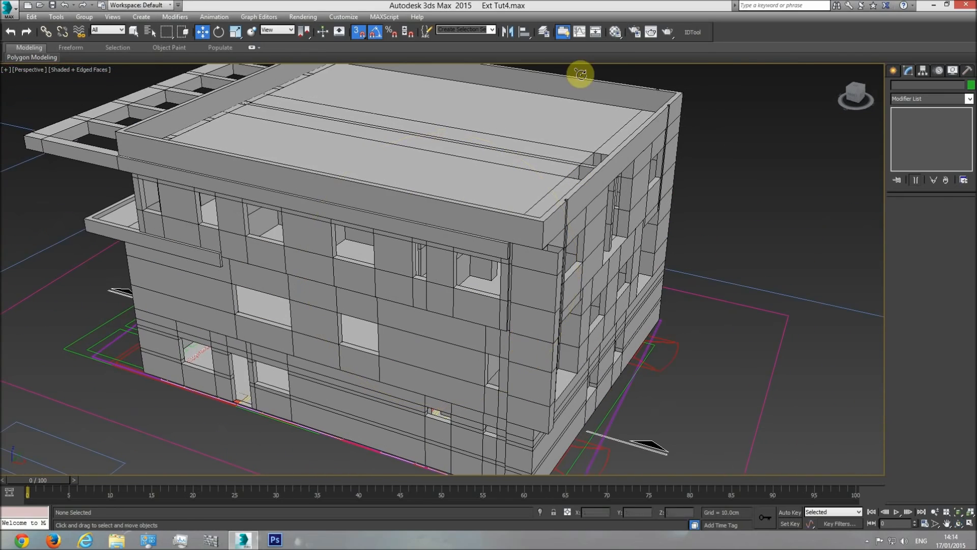
pyautogui.click(589, 87)
pyautogui.scroll(5, 574, 194)
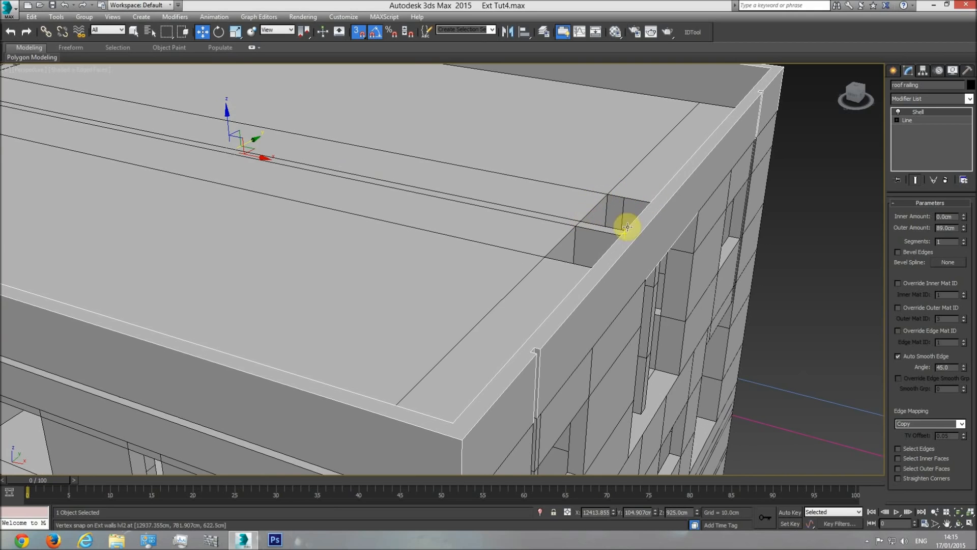
pyautogui.scroll(-3, 435, 190)
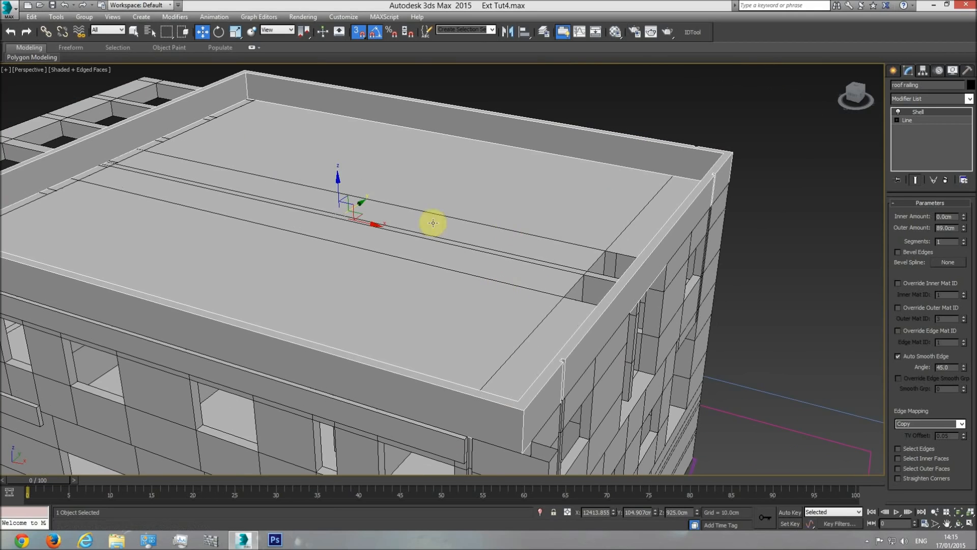
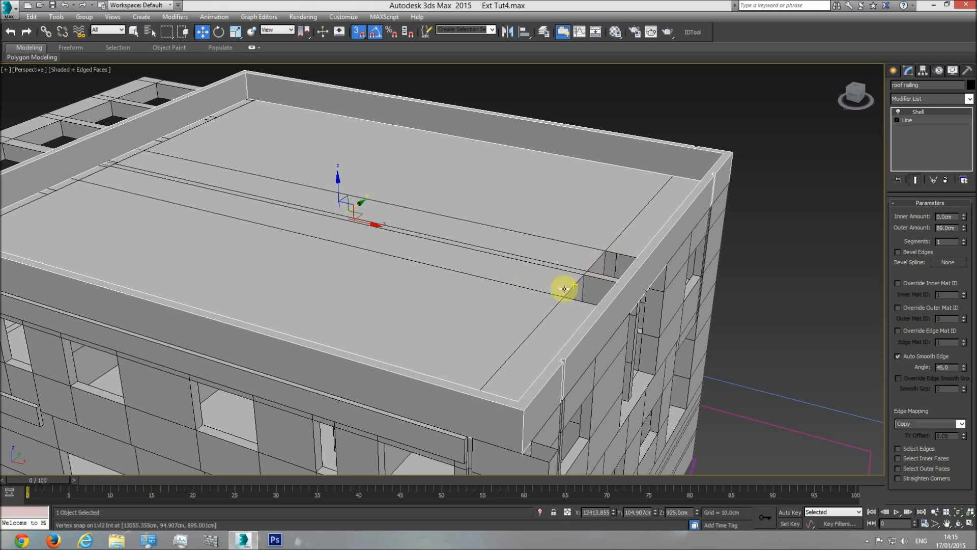
# In the top view, start a line on the roof plan and trace the enclosure's upper outer edge and the dividing wall reaching the stair block
pyautogui.press('t')
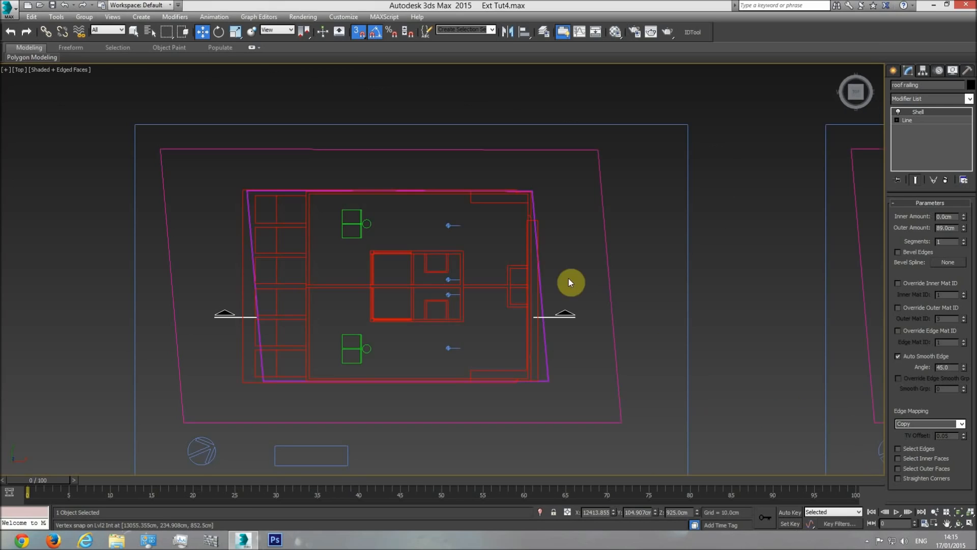
pyautogui.click(895, 72)
pyautogui.click(908, 87)
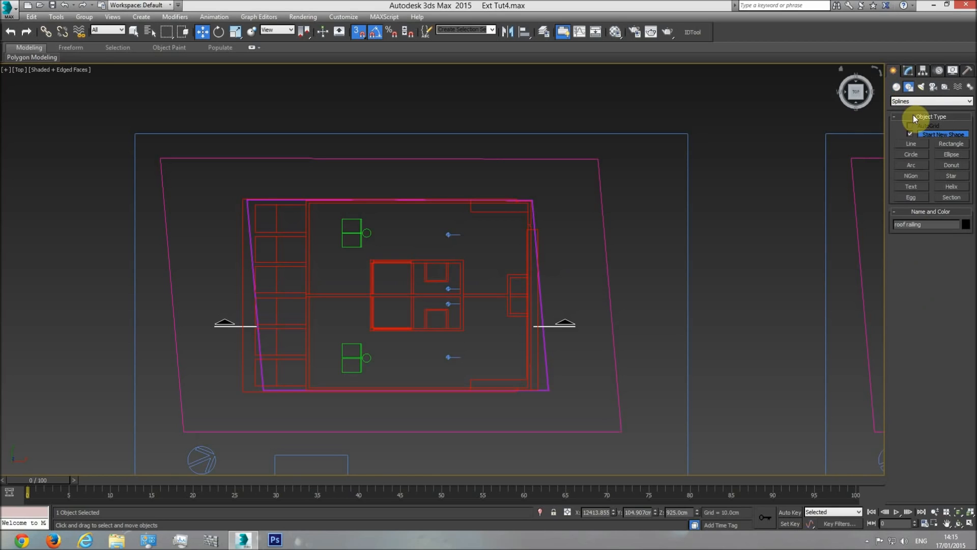
pyautogui.click(912, 143)
pyautogui.scroll(6, 506, 253)
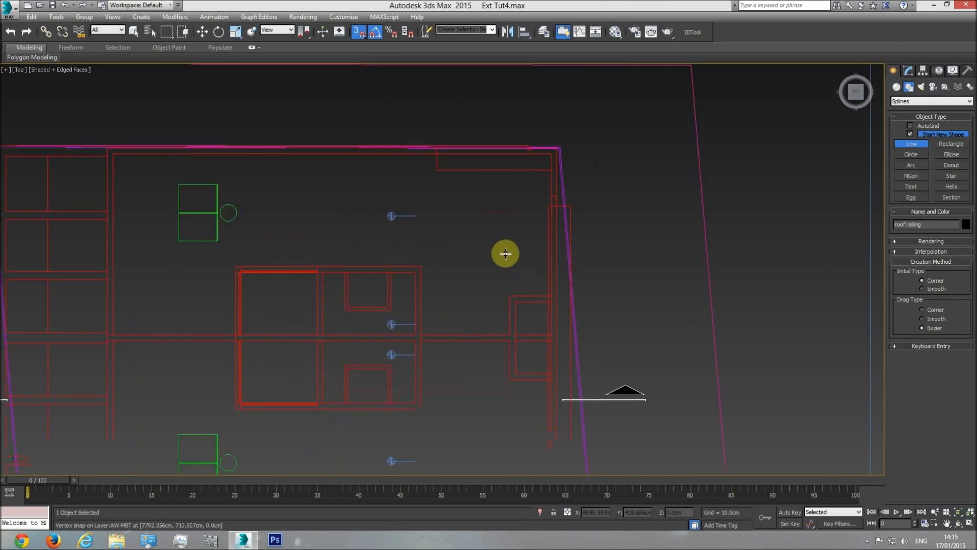
pyautogui.click(596, 338)
pyautogui.click(514, 339)
pyautogui.click(514, 416)
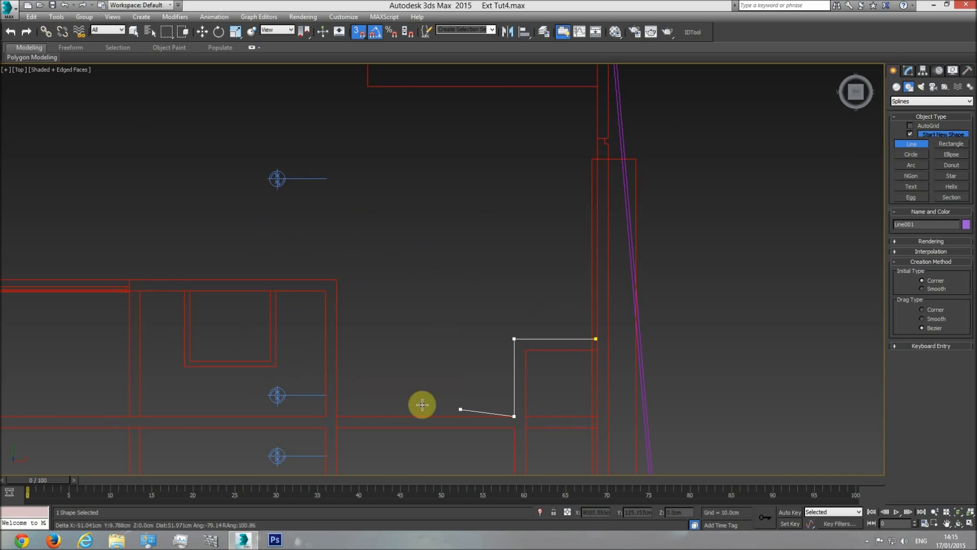
pyautogui.click(337, 415)
pyautogui.click(336, 427)
pyautogui.click(514, 427)
# Trace the enclosure's lower outer edge and all inner wall edges on the roof plan, and close the spline at its starting point
pyautogui.press('i')
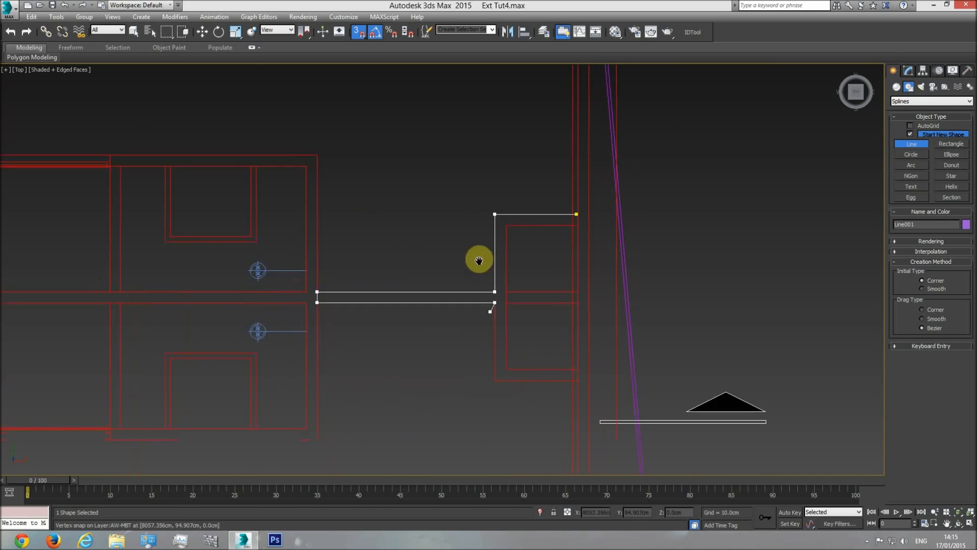
pyautogui.click(484, 324)
pyautogui.click(568, 323)
pyautogui.click(567, 313)
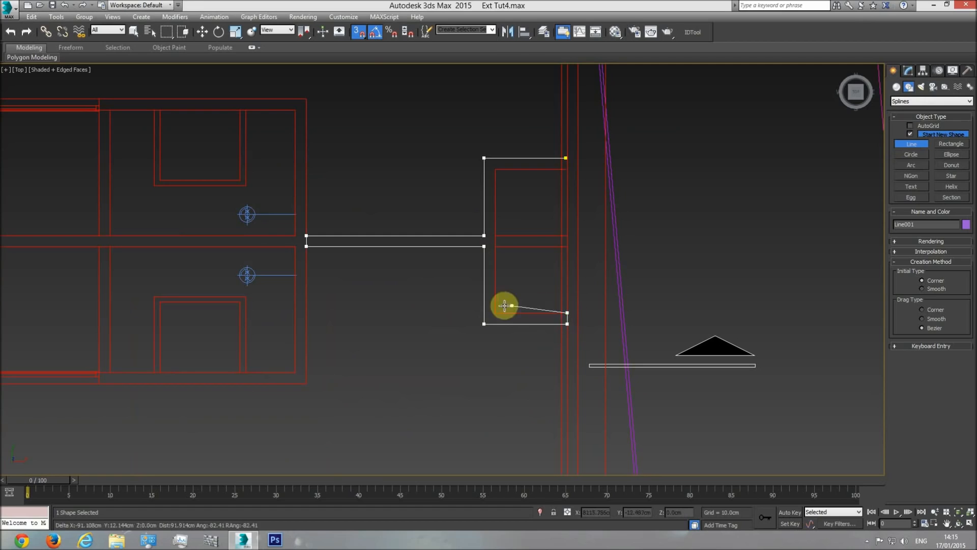
pyautogui.click(495, 313)
pyautogui.click(495, 246)
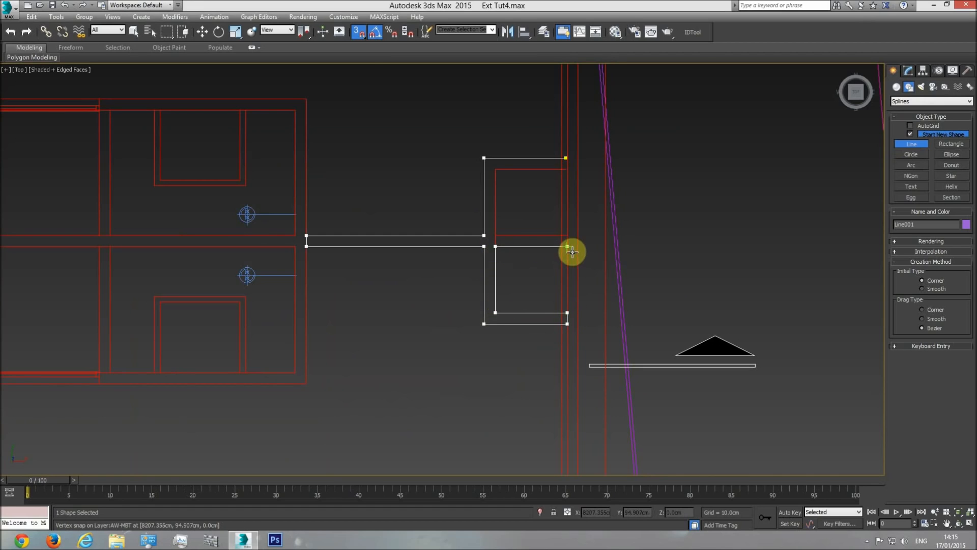
pyautogui.click(568, 246)
pyautogui.click(567, 235)
pyautogui.click(496, 235)
pyautogui.click(496, 169)
pyautogui.click(566, 157)
pyautogui.click(484, 301)
# Align the two end vertices of the outline's upper arm with the end wall line and leave vertex editing
pyautogui.scroll(4, 563, 194)
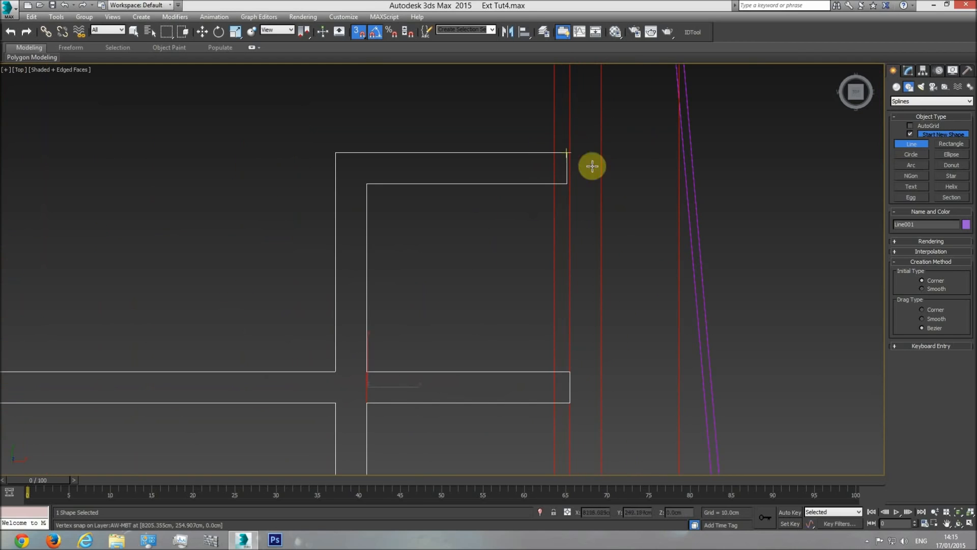
pyautogui.press('w')
pyautogui.click(909, 70)
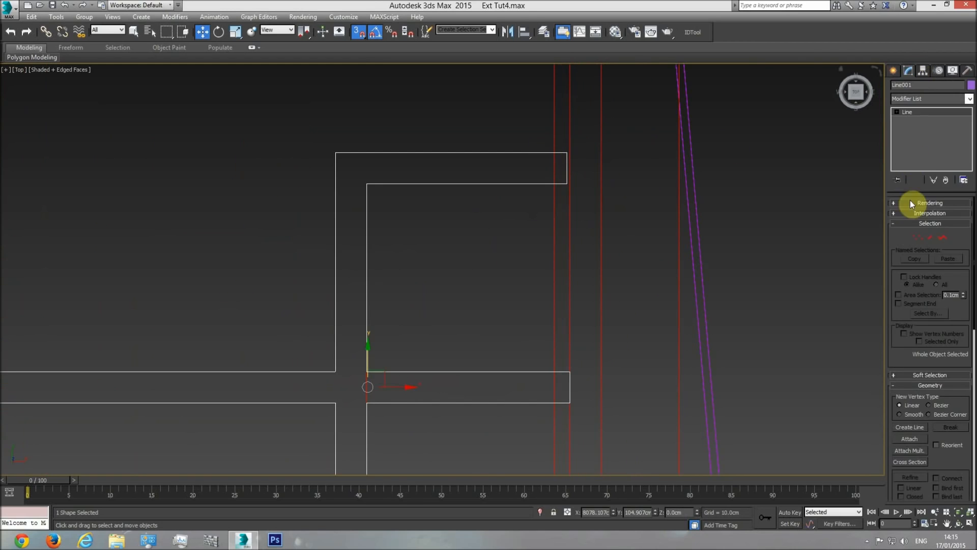
pyautogui.click(918, 237)
pyautogui.moveTo(595, 152); pyautogui.dragTo(572, 367)
pyautogui.scroll(-2, 790, 186)
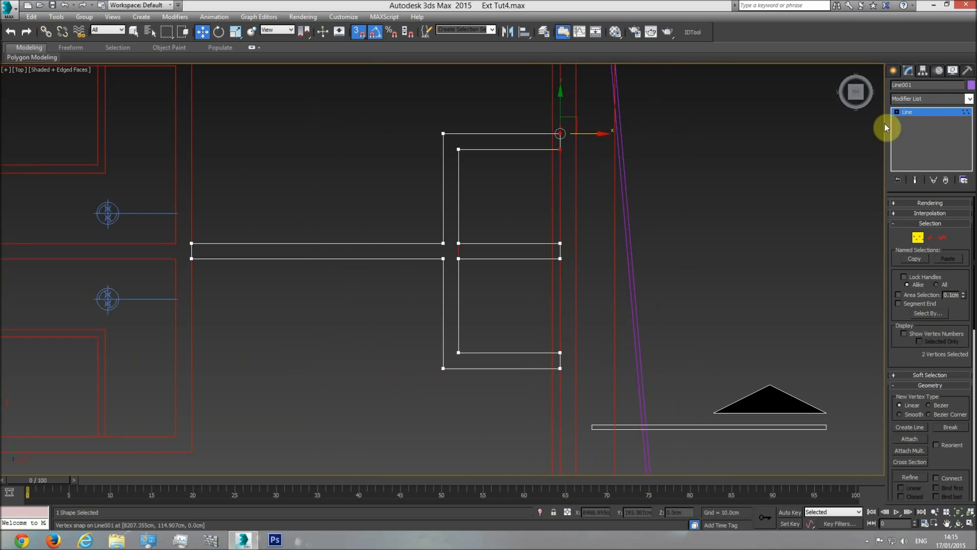
pyautogui.click(919, 112)
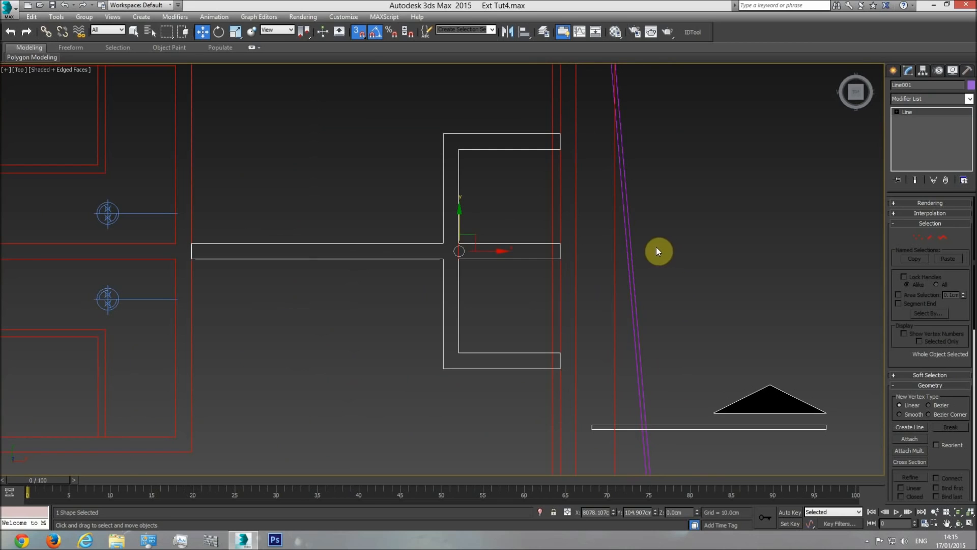
# Select the roof railing on the building in the shaded perspective view and check its Shell amounts
pyautogui.press('p')
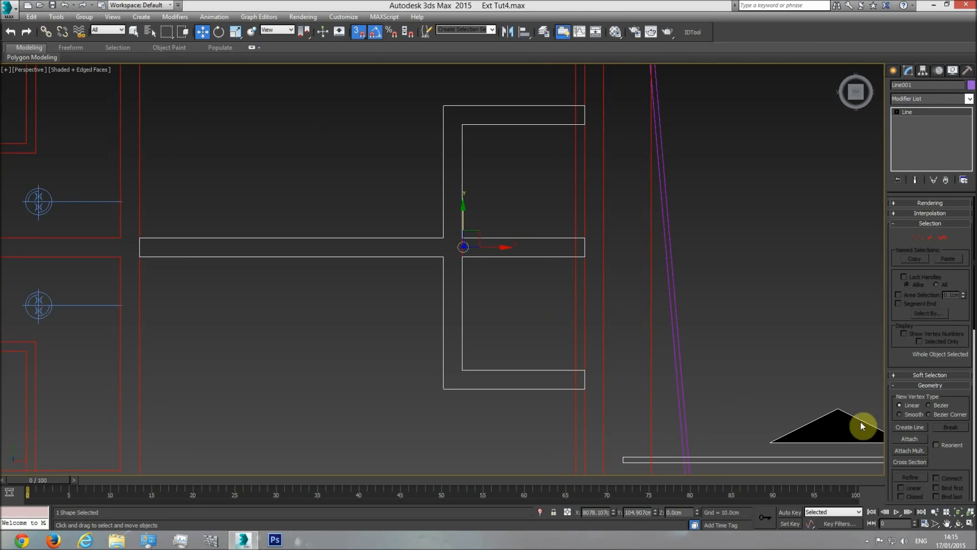
pyautogui.click(958, 523)
pyautogui.moveTo(499, 254); pyautogui.dragTo(510, 235)
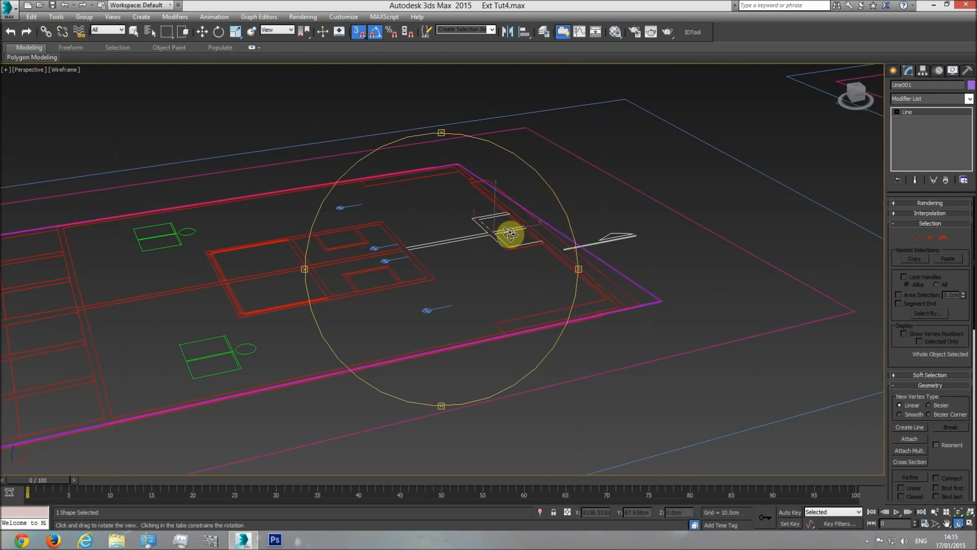
pyautogui.scroll(-6, 508, 237)
pyautogui.press('F4')
pyautogui.moveTo(478, 260); pyautogui.dragTo(441, 295, button='middle')
pyautogui.rightClick(613, 204)
pyautogui.moveTo(700, 227); pyautogui.dragTo(502, 294, button='middle')
pyautogui.scroll(4, 601, 225)
pyautogui.press('F4')
pyautogui.click(601, 225)
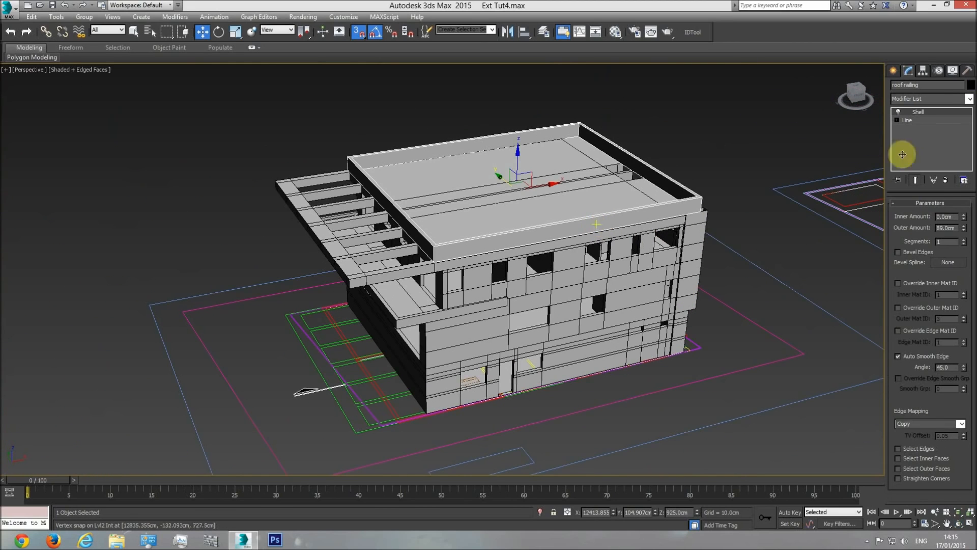
pyautogui.scroll(6, 274, 315)
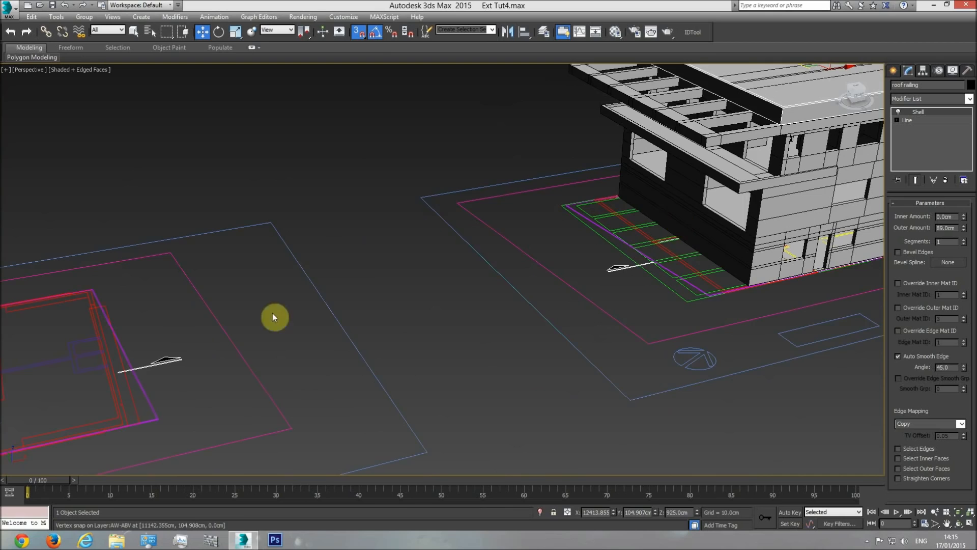
# Rename the traced enclosure outline as Roof rail2 and apply a Shell modifier with an outer amount of 89 cm
pyautogui.click(285, 333)
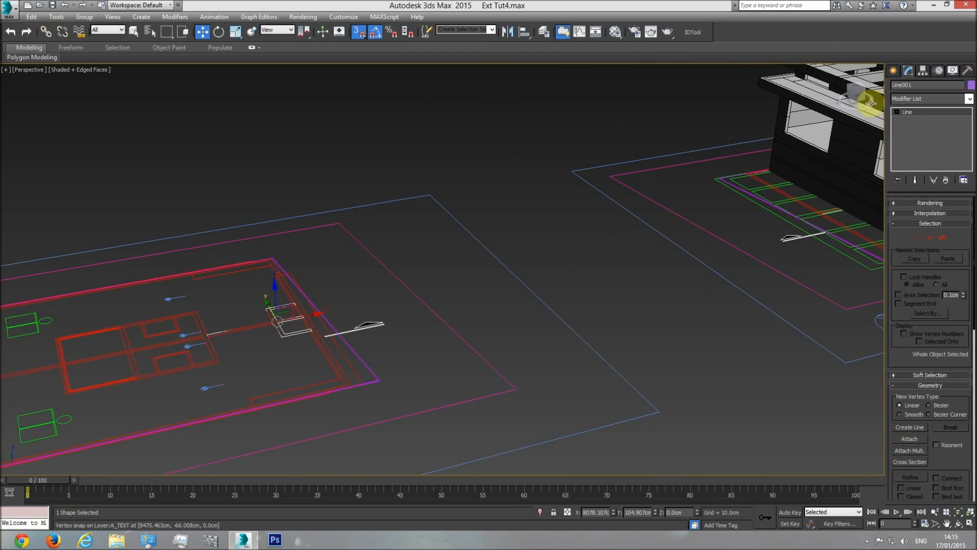
pyautogui.click(923, 85)
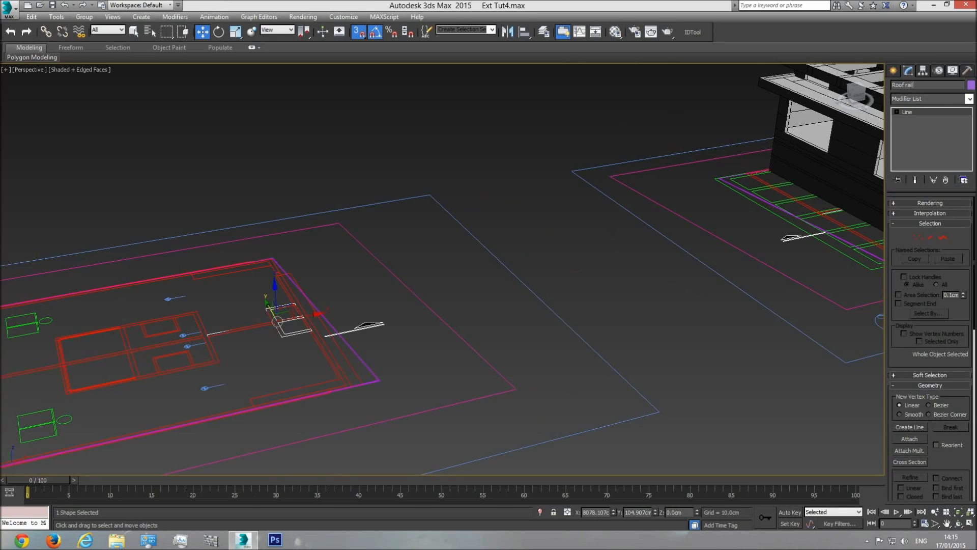
pyautogui.click(970, 101)
pyautogui.moveTo(969, 204); pyautogui.dragTo(969, 427)
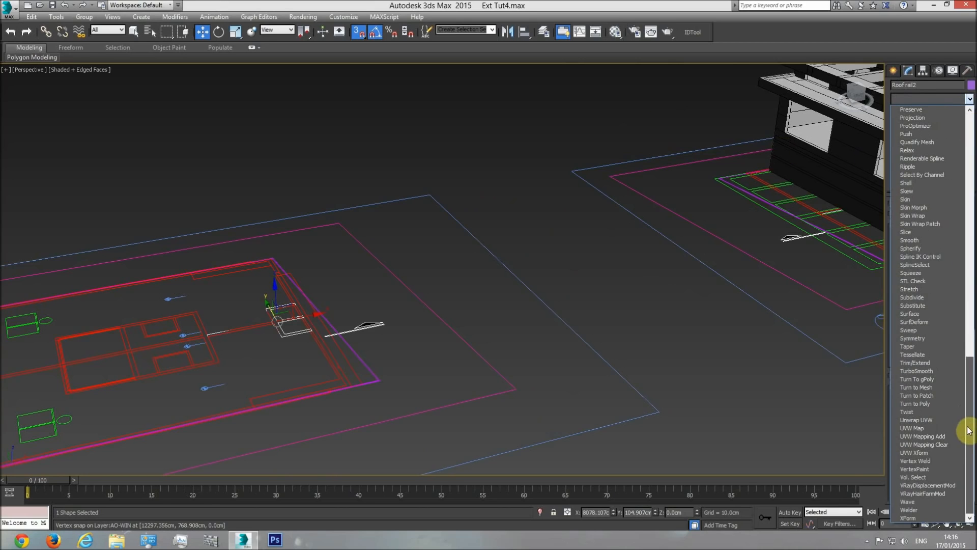
pyautogui.click(914, 182)
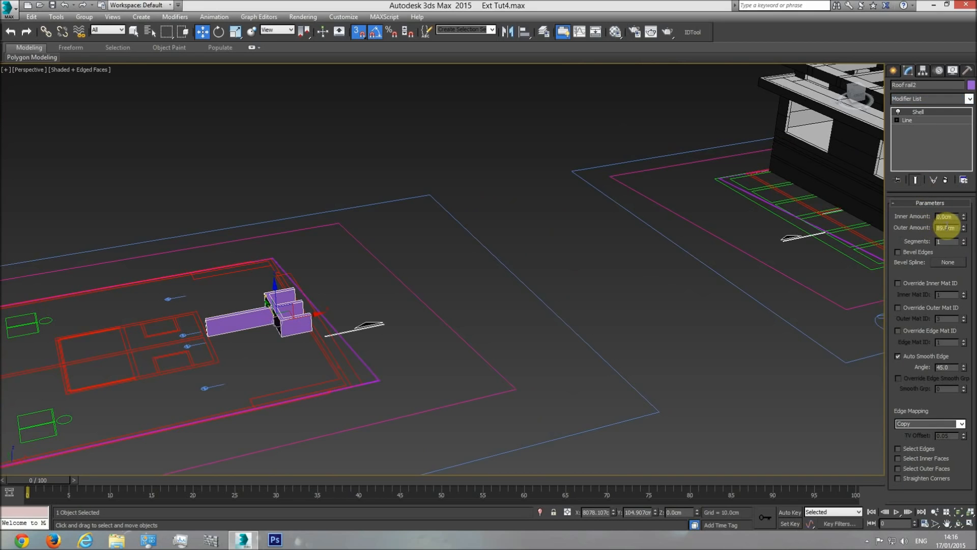
# Move Roof rail2 in the top view from the plan drawing onto the building's roof opening at the end wall
pyautogui.press('t')
pyautogui.scroll(-10, 436, 326)
pyautogui.moveTo(294, 294); pyautogui.dragTo(754, 310)
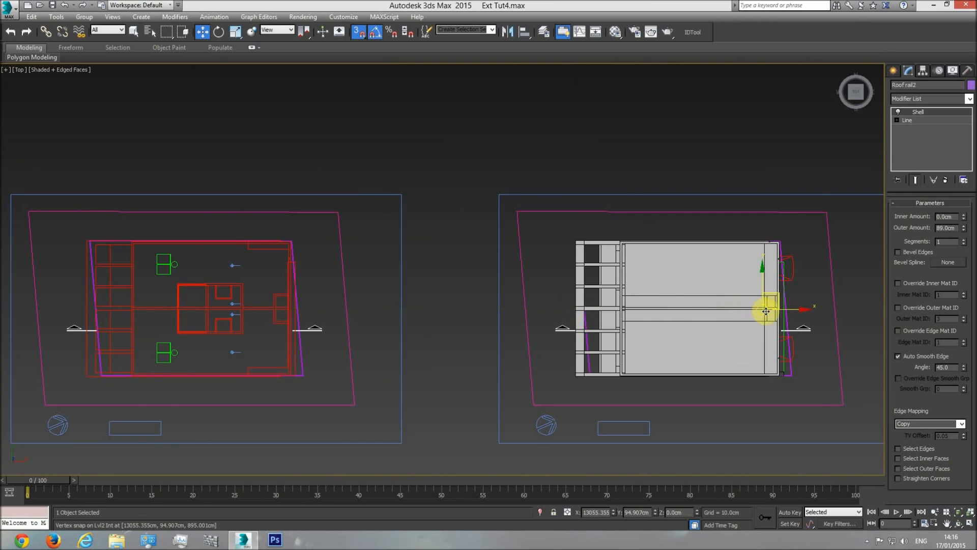
# Hide the plan drawings beneath the building in the wireframe top view and reselect Roof rail2
pyautogui.press('F3')
pyautogui.scroll(10, 761, 311)
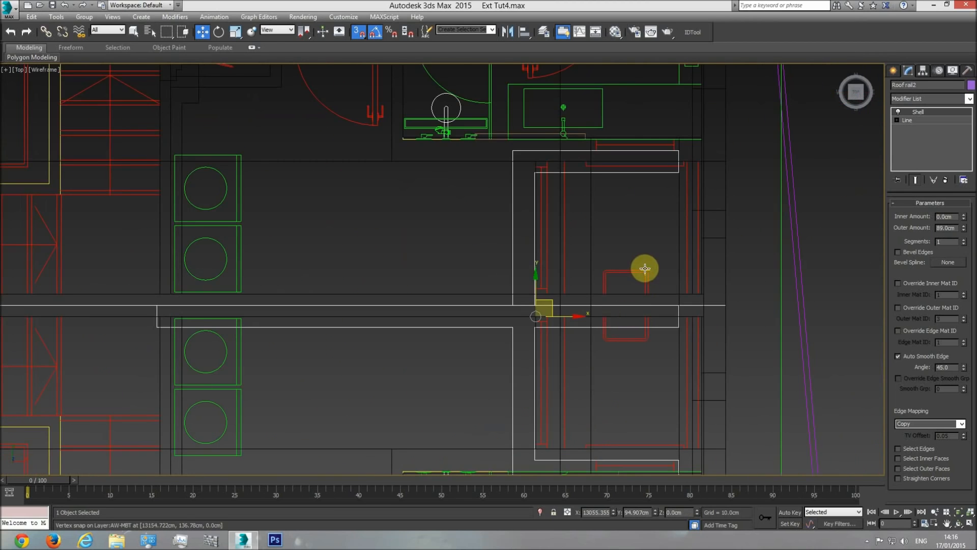
pyautogui.rightClick(644, 268)
pyautogui.click(667, 249)
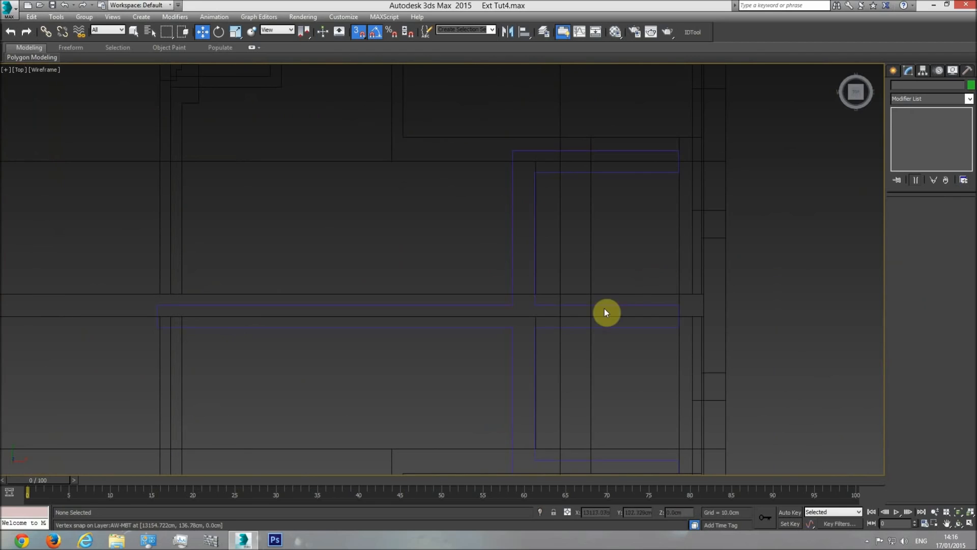
pyautogui.click(633, 310)
# Snap the end corner of Roof rail2's middle wall to the matching wall corner at the building's end wall
pyautogui.press('F3')
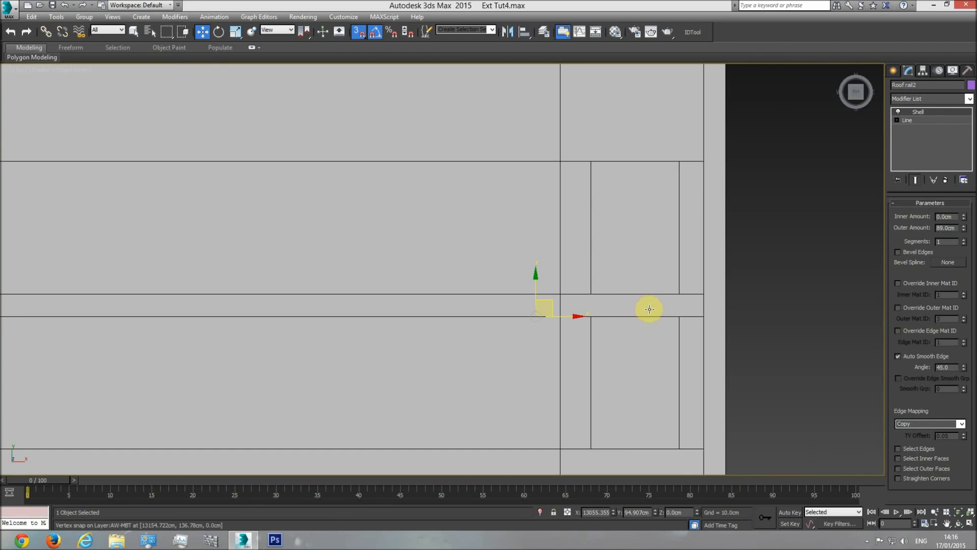
pyautogui.press('F3')
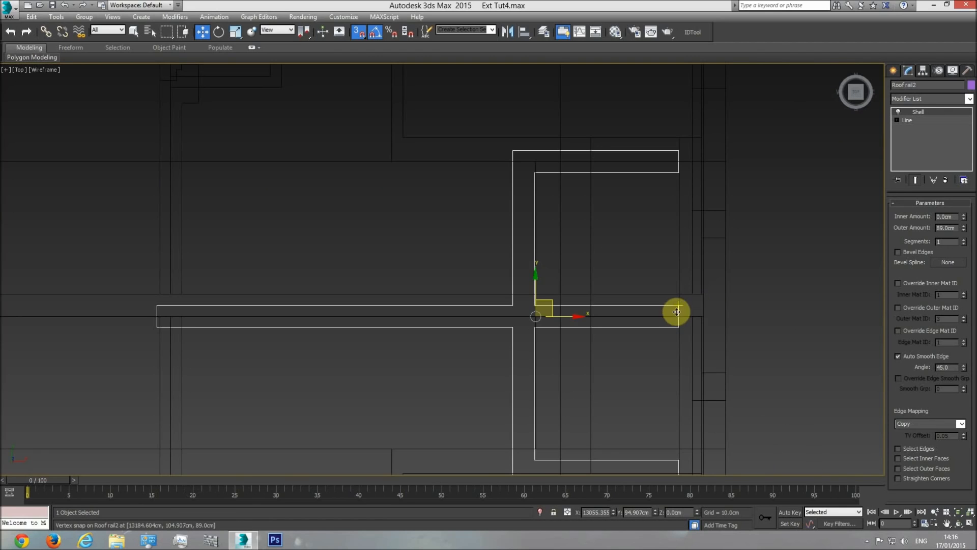
pyautogui.moveTo(676, 305); pyautogui.dragTo(705, 296)
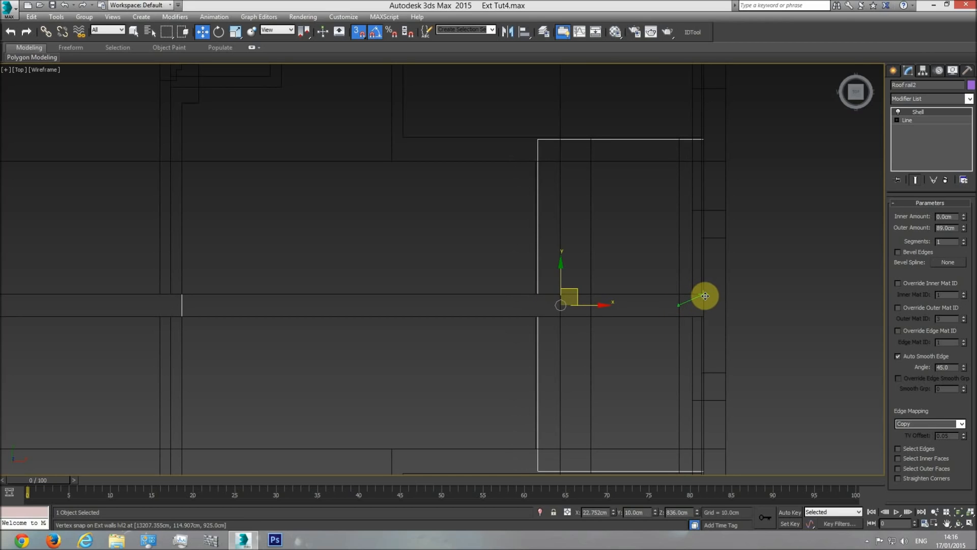
# Raise Roof rail2 vertically in the front view to the top of the roof railing, at Z 1014 cm
pyautogui.moveTo(623, 294); pyautogui.dragTo(601, 223, button='middle')
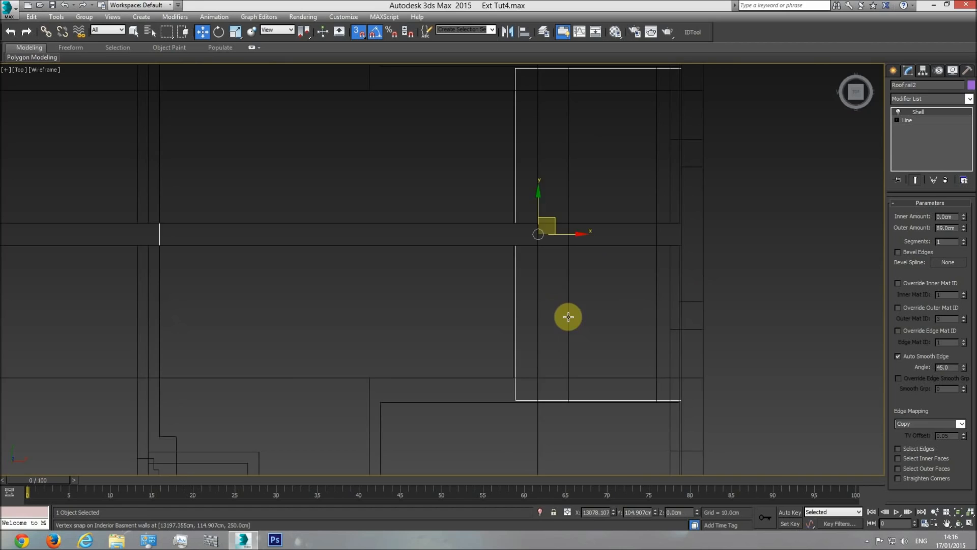
pyautogui.press('f')
pyautogui.moveTo(550, 296); pyautogui.dragTo(381, 274, button='middle')
pyautogui.scroll(-6, 493, 349)
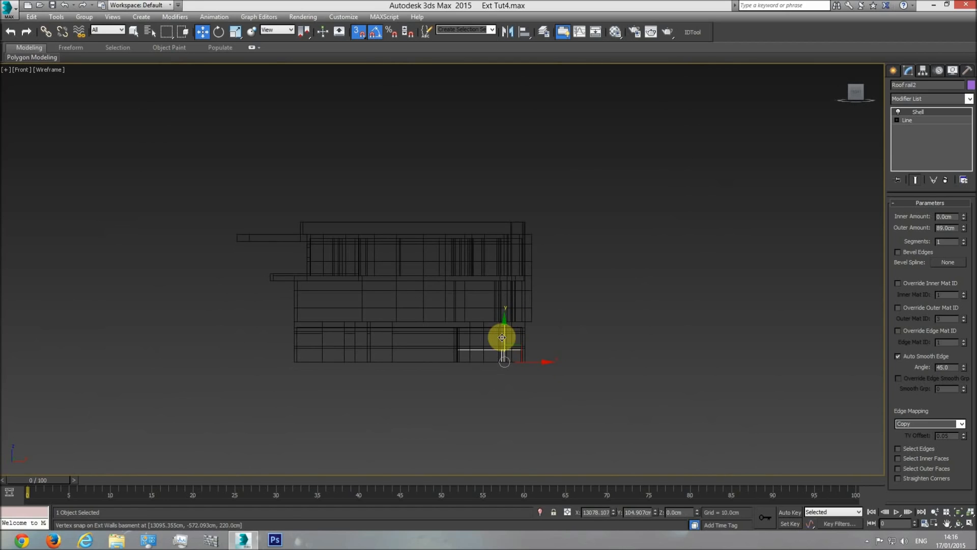
pyautogui.moveTo(501, 204); pyautogui.dragTo(484, 232)
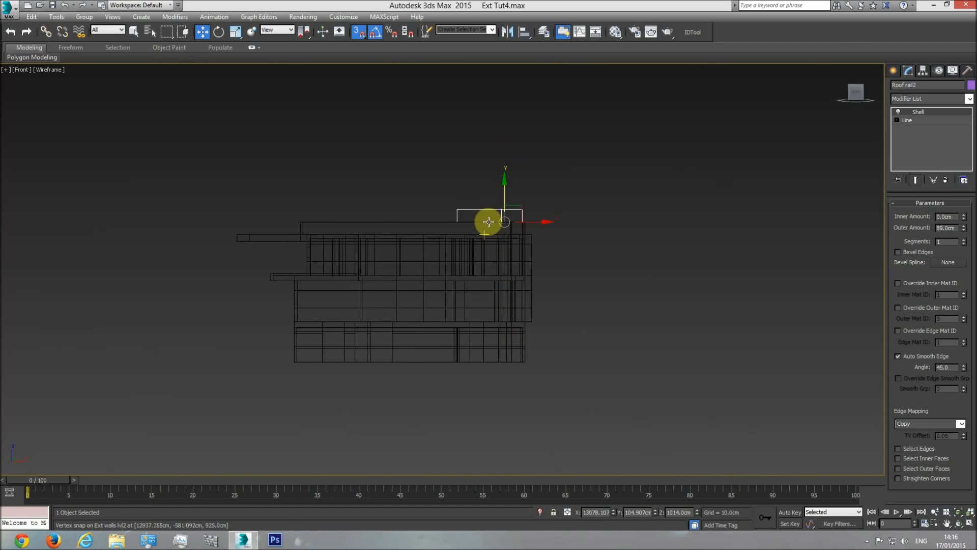
# Lower Roof rail2 vertically in the shaded perspective view until its base is at roof railing base level, Z 925 cm
pyautogui.press('p')
pyautogui.click(960, 526)
pyautogui.press('F3')
pyautogui.moveTo(447, 279); pyautogui.dragTo(506, 253)
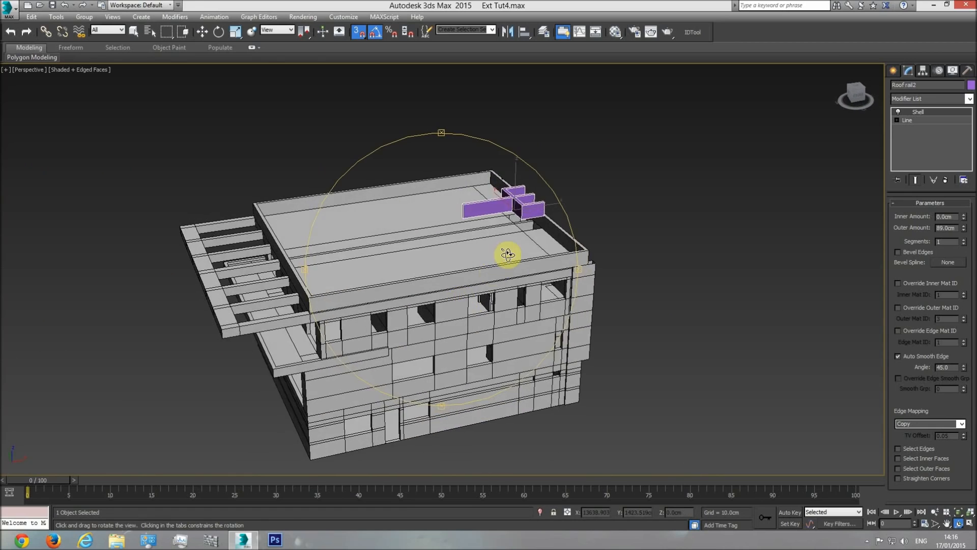
pyautogui.scroll(5, 497, 249)
pyautogui.click(198, 32)
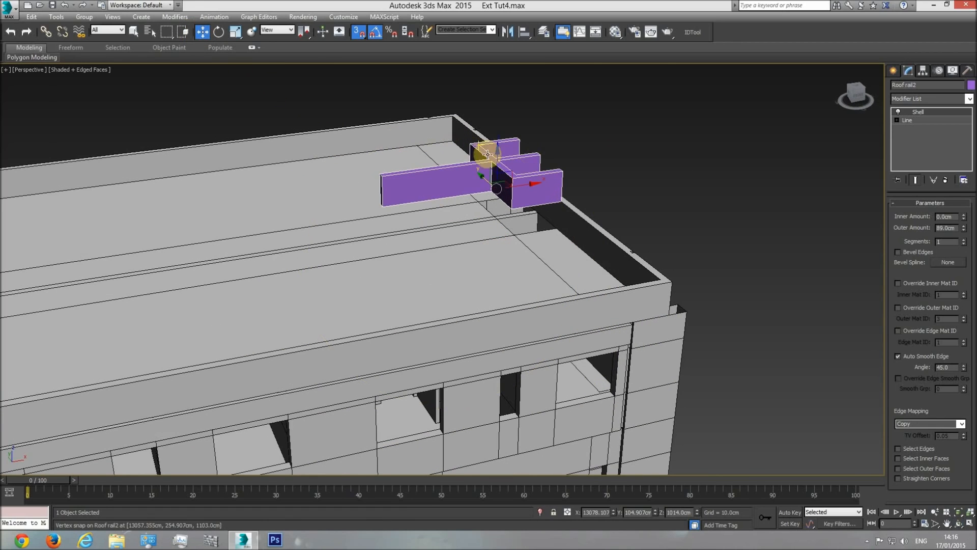
pyautogui.moveTo(497, 163); pyautogui.dragTo(518, 240)
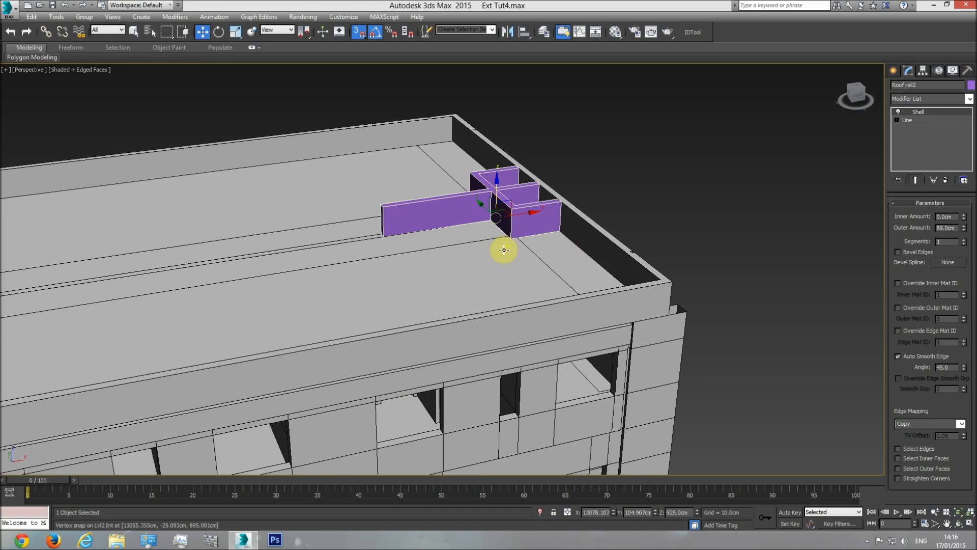
# Add the roof slab to the selection with Roof rail2 in the shaded top view and isolate the two objects
pyautogui.moveTo(505, 259); pyautogui.dragTo(510, 274, button='middle')
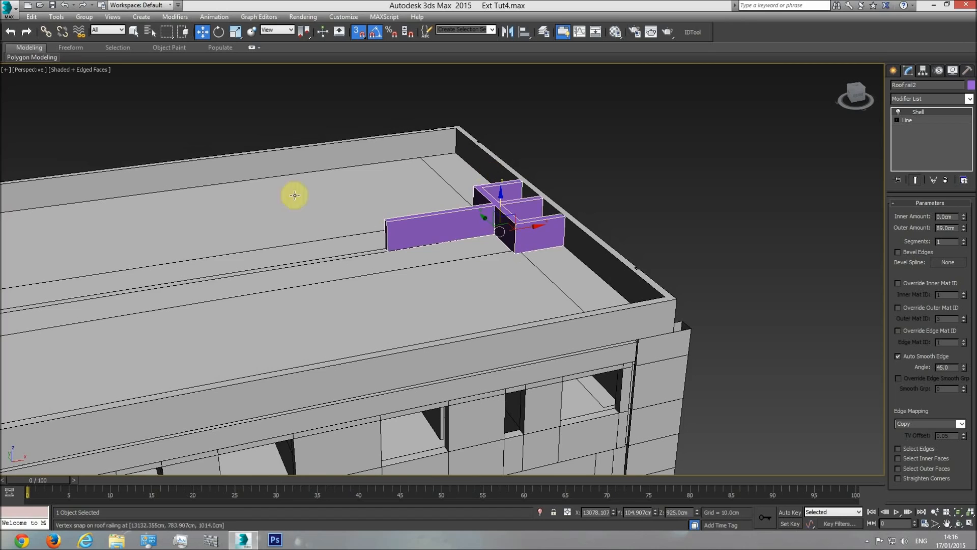
pyautogui.scroll(3, 504, 248)
pyautogui.moveTo(531, 231); pyautogui.dragTo(506, 250, button='middle')
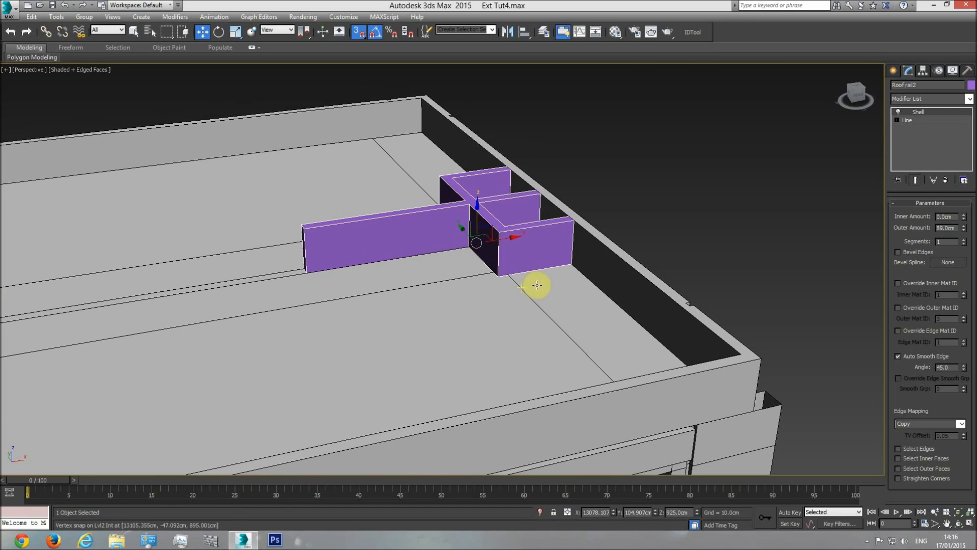
pyautogui.press('t')
pyautogui.press('F3')
pyautogui.press('F3')
pyautogui.keyDown('ctrl'); pyautogui.click(476, 173); pyautogui.keyUp('ctrl')
pyautogui.rightClick(473, 110)
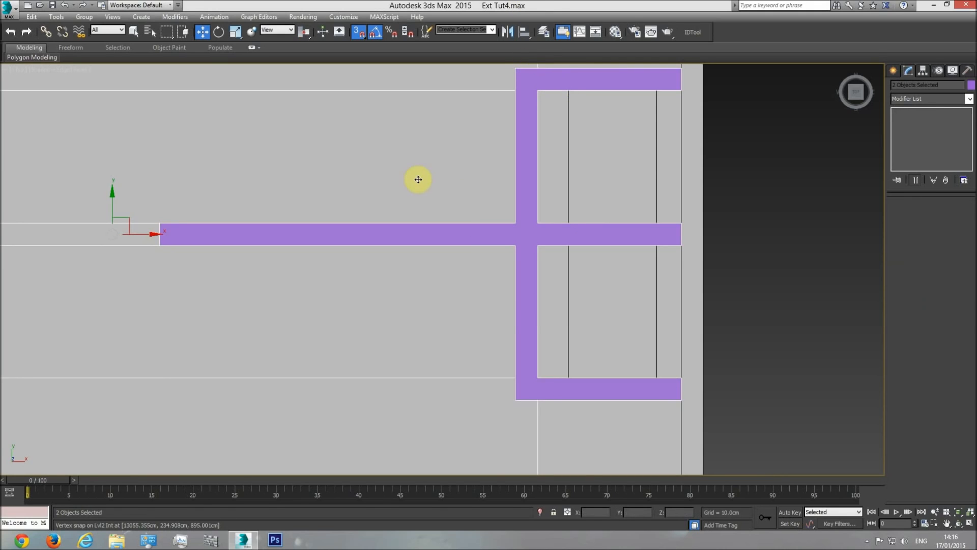
pyautogui.rightClick(491, 150)
pyautogui.click(524, 112)
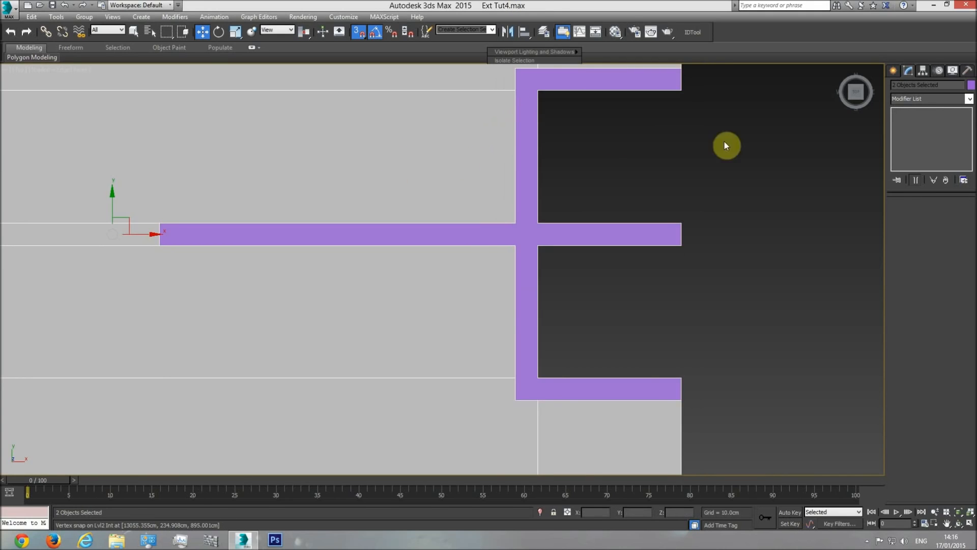
# Examine how Roof rail2's walls line up with the roof slab's edges in the wireframe top view
pyautogui.moveTo(555, 147); pyautogui.dragTo(534, 178, button='middle')
pyautogui.click(536, 183)
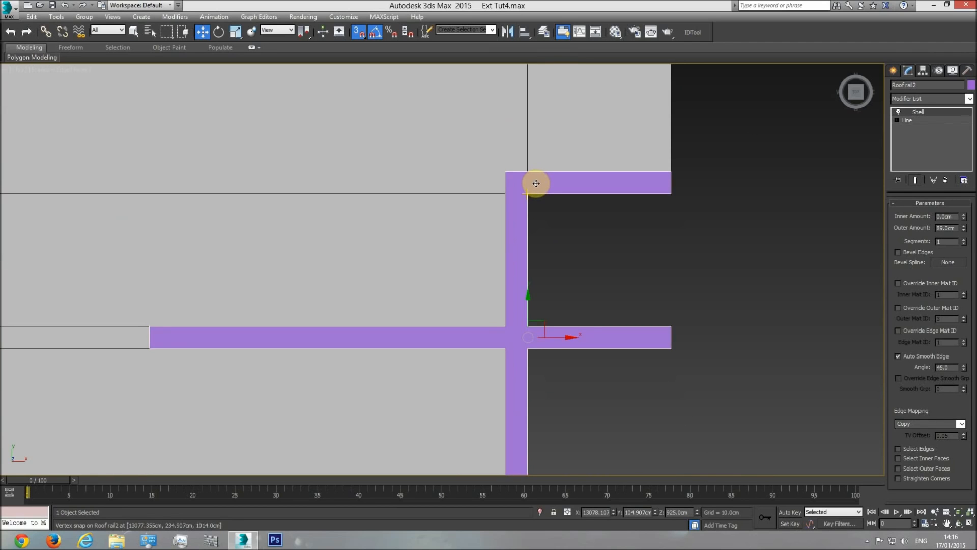
pyautogui.press('F3')
pyautogui.moveTo(536, 227); pyautogui.dragTo(533, 249, button='middle')
pyautogui.moveTo(553, 374); pyautogui.dragTo(534, 232, button='middle')
pyautogui.scroll(4, 535, 234)
pyautogui.moveTo(542, 379); pyautogui.dragTo(499, 189, button='middle')
pyautogui.moveTo(422, 133); pyautogui.dragTo(465, 405, button='middle')
pyautogui.scroll(-2, 465, 404)
pyautogui.scroll(4, 476, 285)
pyautogui.scroll(-2, 536, 251)
# End the isolation of Roof rail2 and show the whole building in the shaded perspective view
pyautogui.press('p')
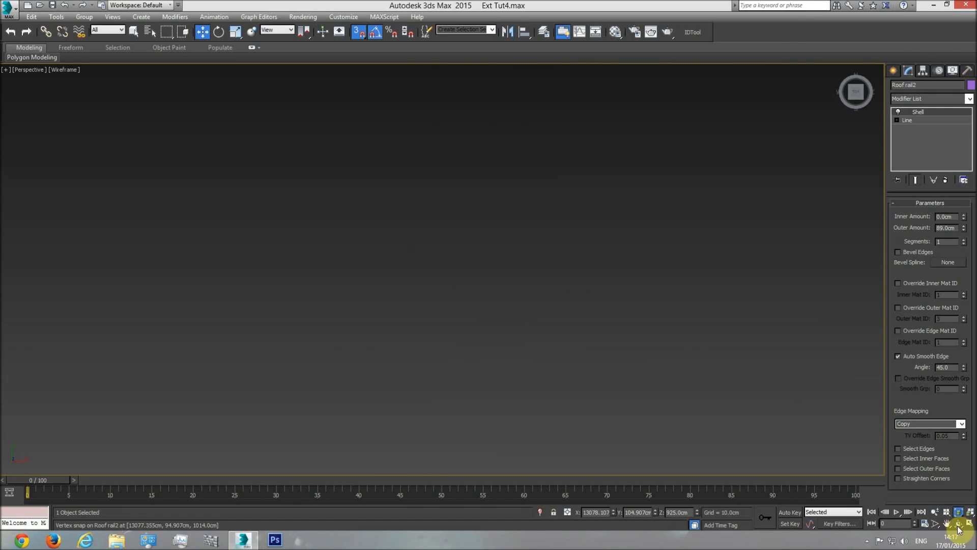
pyautogui.click(958, 526)
pyautogui.press('F3')
pyautogui.moveTo(500, 315)
pyautogui.mouseDown()
pyautogui.moveTo(368, 225)
pyautogui.moveTo(380, 196)
pyautogui.moveTo(406, 192)
pyautogui.moveTo(428, 240)
pyautogui.moveTo(518, 509)
pyautogui.mouseUp()
pyautogui.rightClick(475, 134)
pyautogui.rightClick(481, 136)
pyautogui.click(498, 87)
pyautogui.scroll(-5, 529, 232)
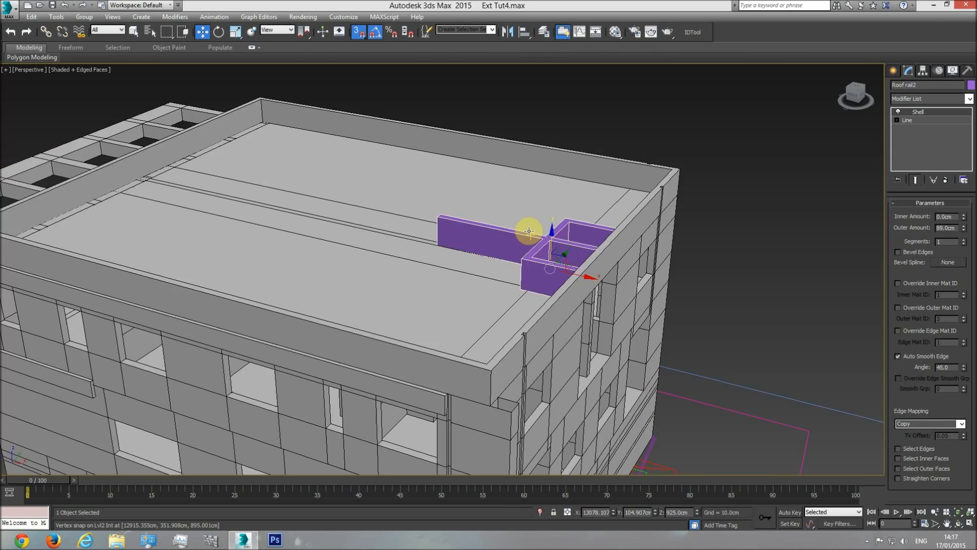
# Add an Edit Poly modifier to the roof railing and attach Roof rail2 to it
pyautogui.scroll(-5, 530, 232)
pyautogui.scroll(5, 560, 299)
pyautogui.click(565, 288)
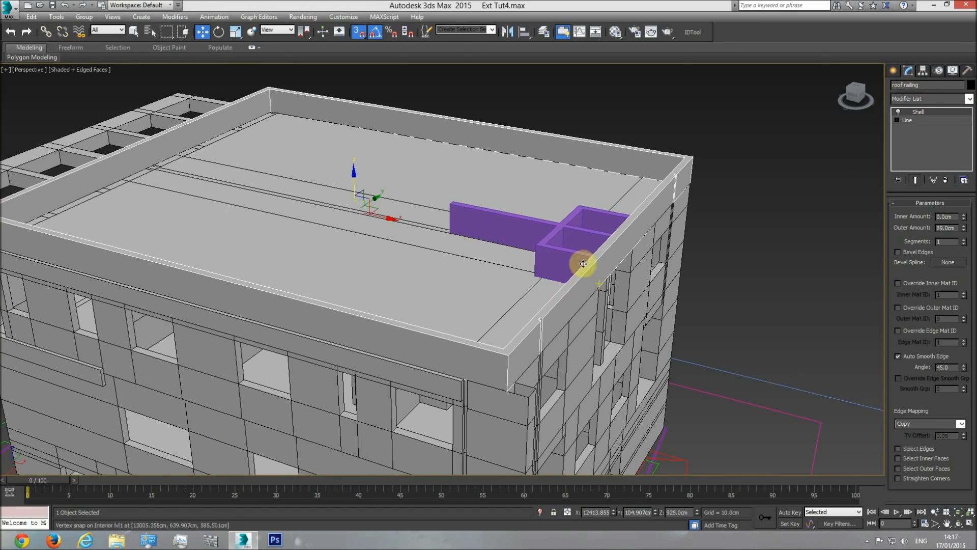
pyautogui.click(557, 258)
pyautogui.click(592, 270)
pyautogui.click(967, 98)
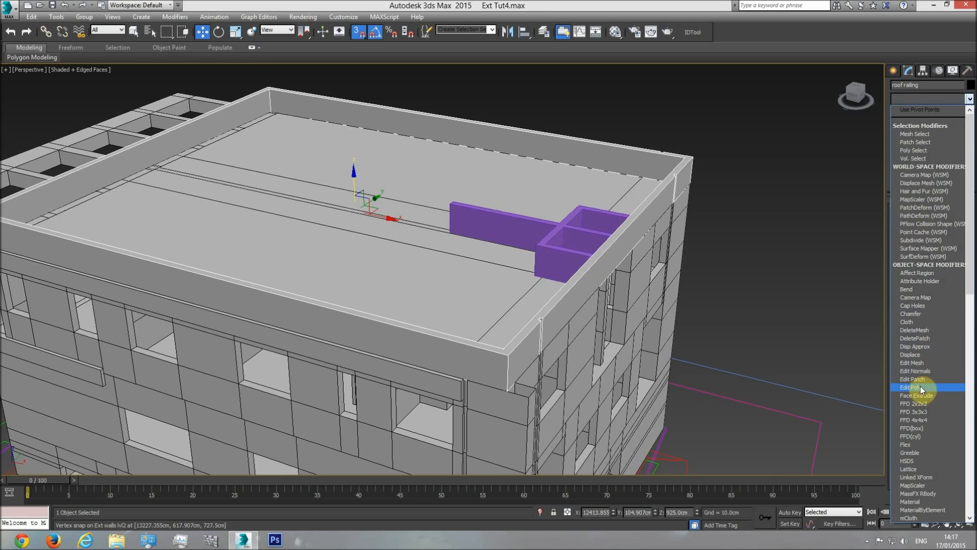
pyautogui.click(921, 387)
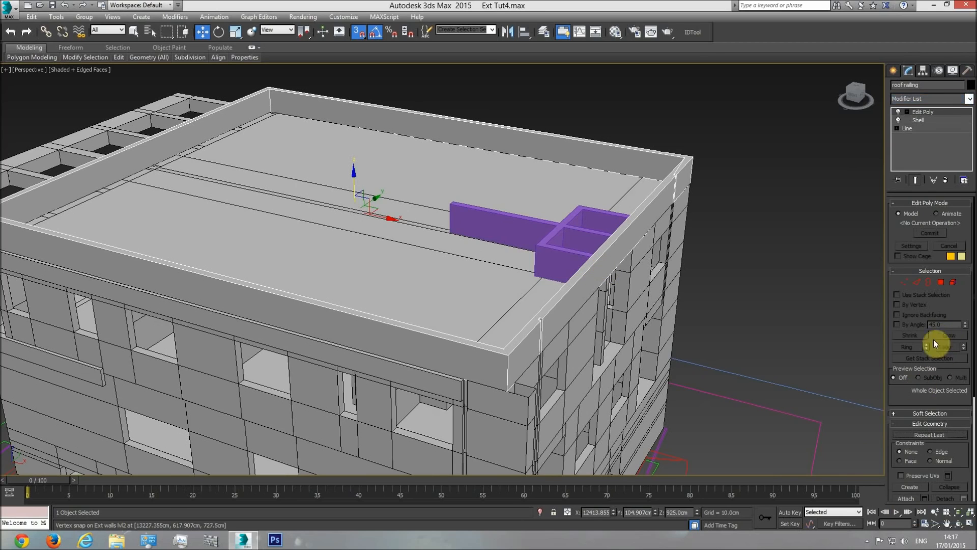
pyautogui.click(911, 499)
pyautogui.click(561, 229)
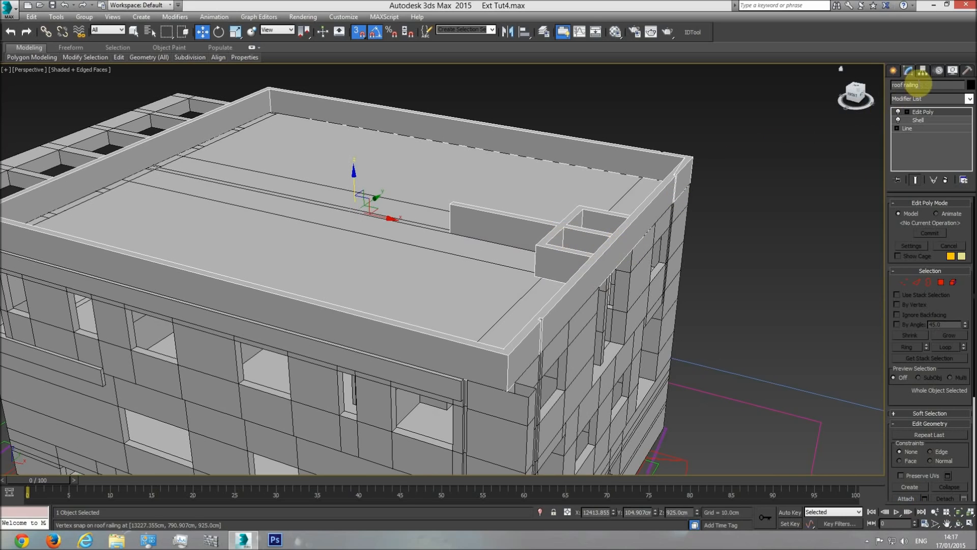
# Inspect the combined railing in perspective, then examine the raised roof structure in the side elevation drawing in the top view
pyautogui.click(960, 525)
pyautogui.moveTo(478, 258); pyautogui.dragTo(564, 355)
pyautogui.moveTo(501, 335); pyautogui.dragTo(453, 316)
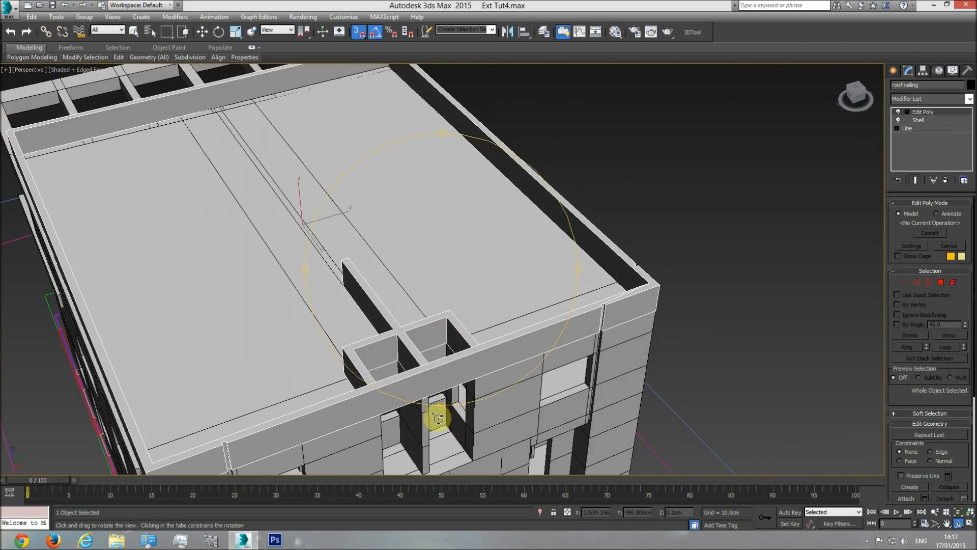
pyautogui.moveTo(410, 338); pyautogui.dragTo(495, 239)
pyautogui.press('t')
pyautogui.scroll(-12, 445, 297)
pyautogui.moveTo(445, 277); pyautogui.dragTo(595, 285, button='middle')
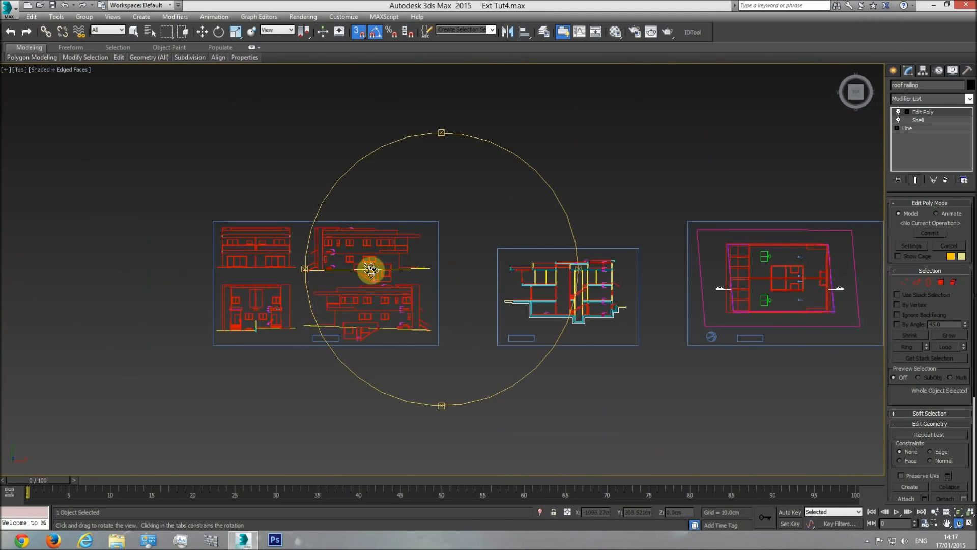
pyautogui.scroll(5, 371, 267)
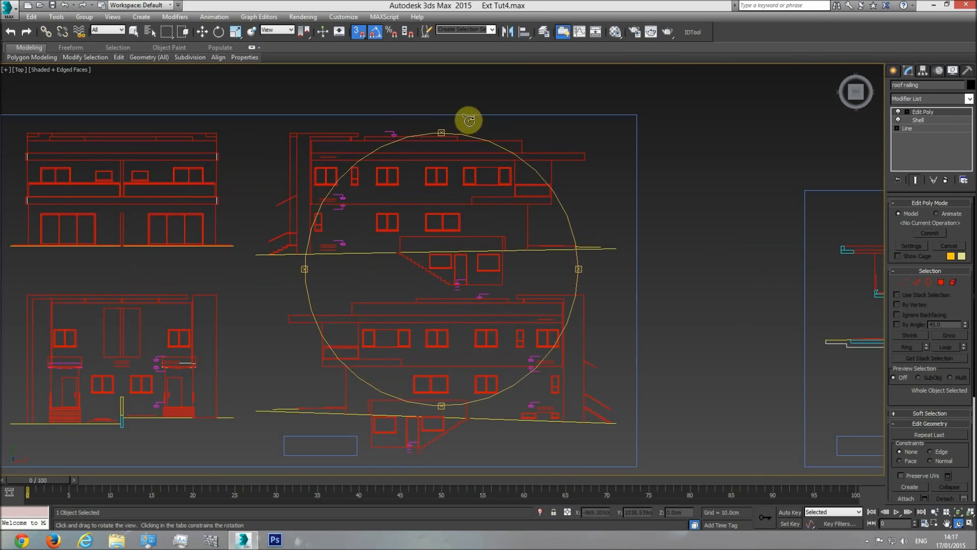
pyautogui.scroll(3, 448, 144)
pyautogui.press('w')
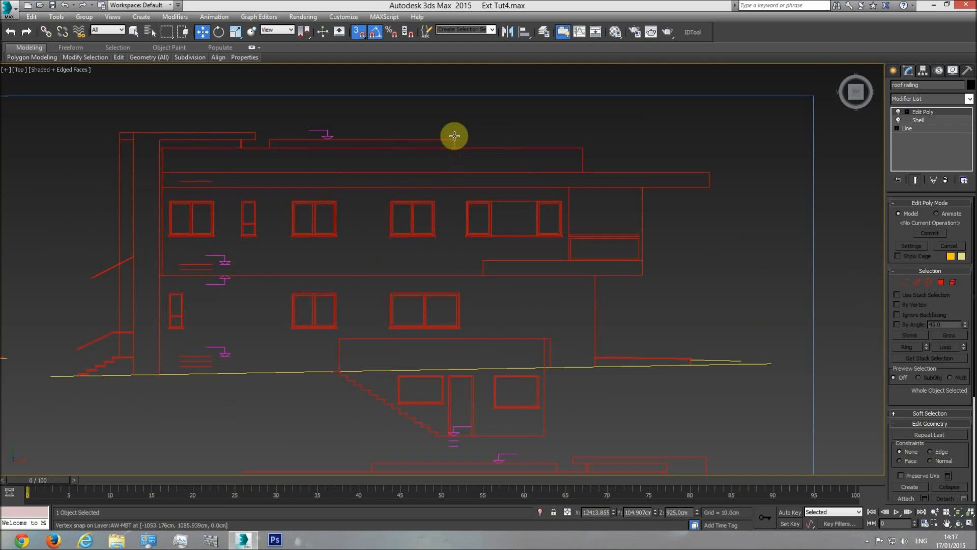
pyautogui.moveTo(435, 139); pyautogui.dragTo(257, 141)
# Start a vertex-snapped Line at the central structure's upper-left corner in the roof plan, tracing its upper and right outer edges
pyautogui.scroll(-3, 581, 176)
pyautogui.moveTo(581, 176); pyautogui.dragTo(441, 185, button='middle')
pyautogui.scroll(-3, 480, 192)
pyautogui.moveTo(776, 273); pyautogui.dragTo(382, 284, button='middle')
pyautogui.scroll(5, 524, 279)
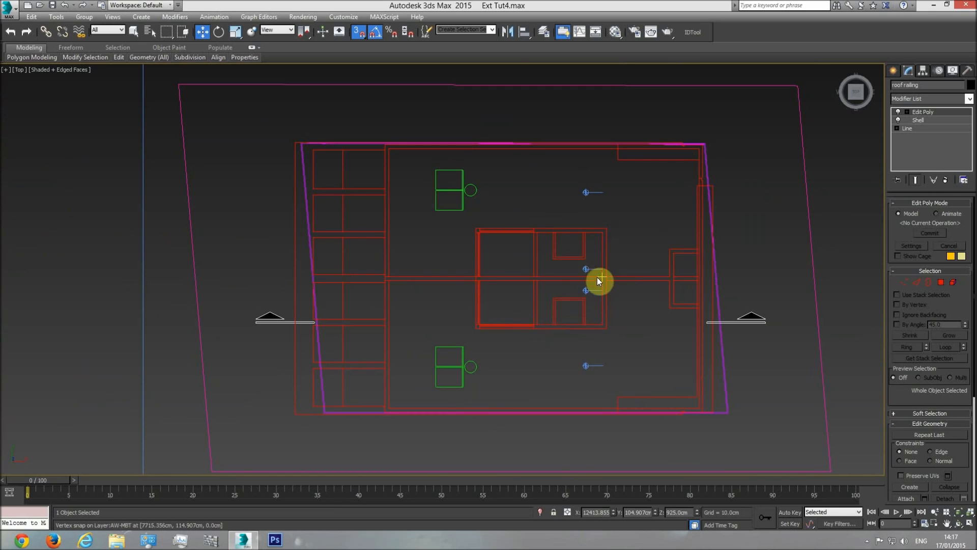
pyautogui.scroll(2, 563, 268)
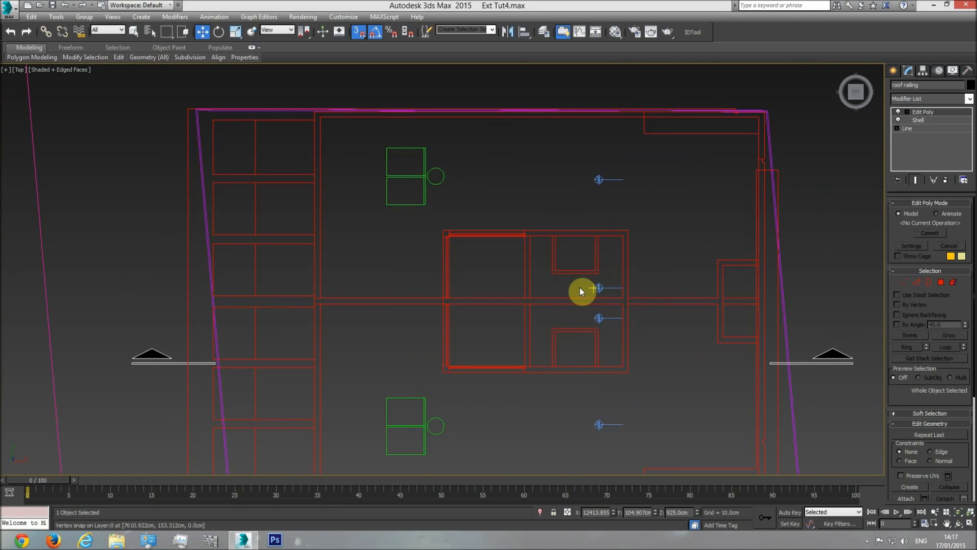
pyautogui.click(895, 70)
pyautogui.click(913, 144)
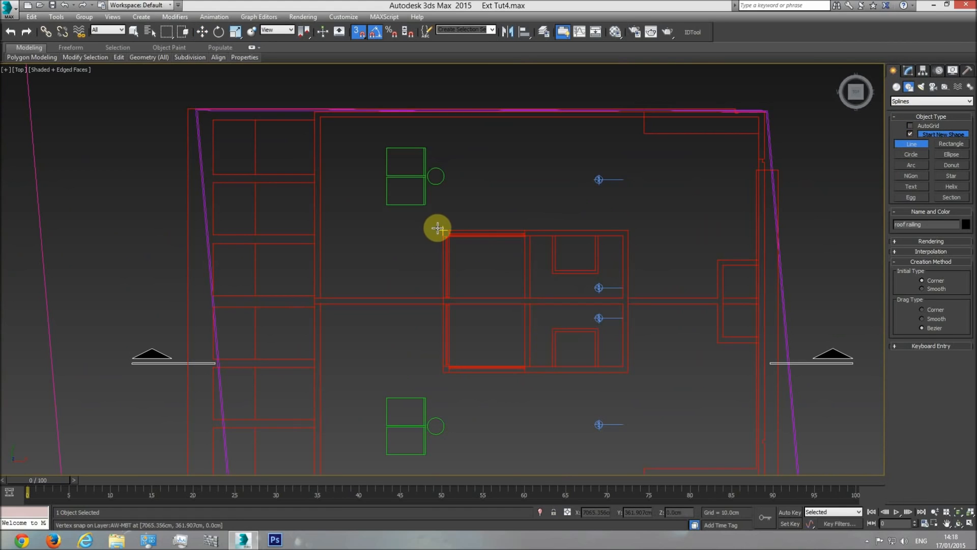
pyautogui.click(438, 228)
pyautogui.scroll(5, 451, 225)
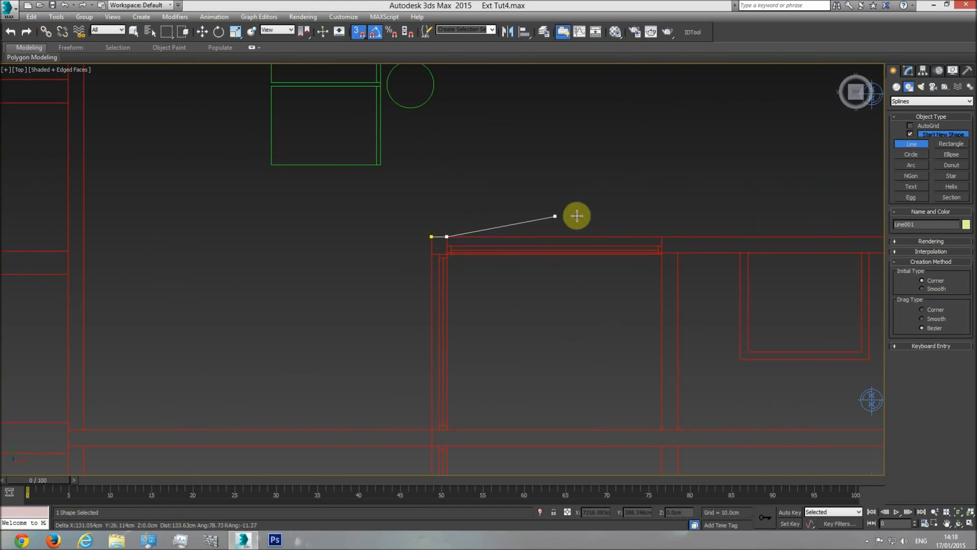
pyautogui.moveTo(691, 235); pyautogui.dragTo(406, 228, button='middle')
pyautogui.click(670, 228)
pyautogui.moveTo(677, 323); pyautogui.dragTo(639, 111, button='middle')
pyautogui.click(631, 421)
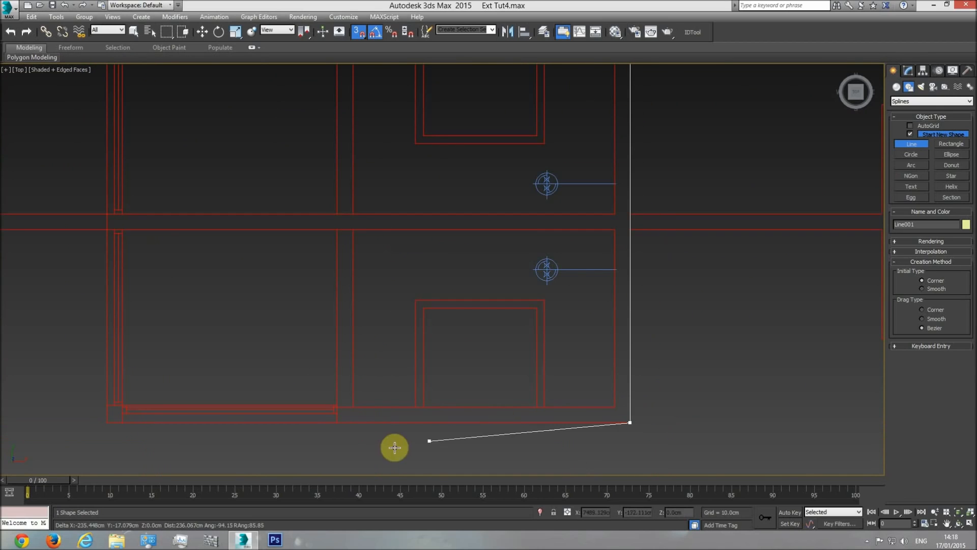
# Continue the line along the structure's lower and left outer edges, with points at the wall junctions, and close the spline
pyautogui.click(337, 423)
pyautogui.click(123, 422)
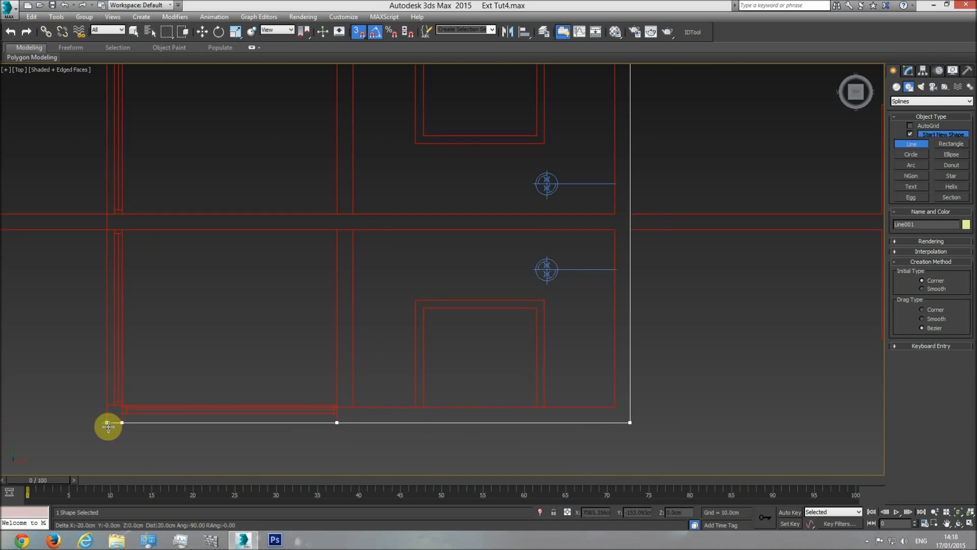
pyautogui.click(106, 411)
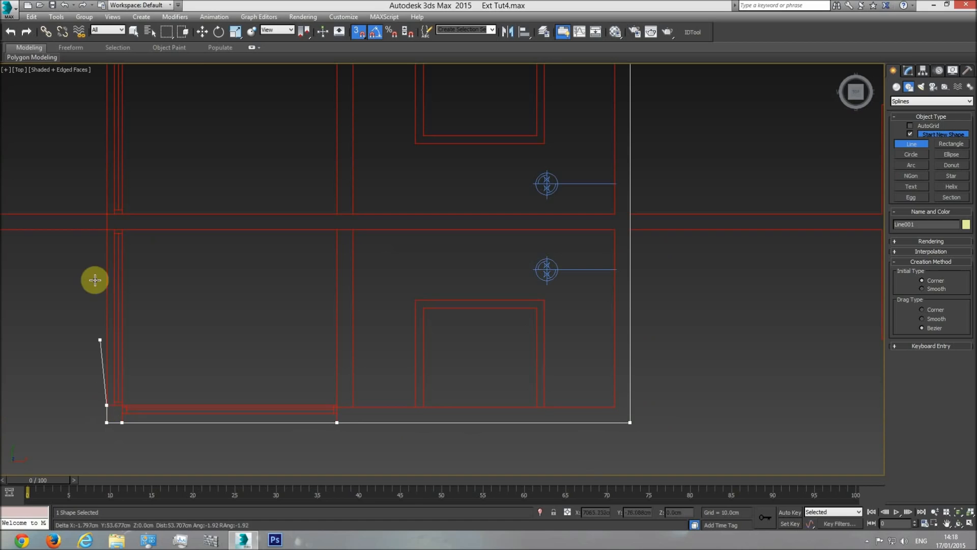
pyautogui.click(105, 229)
pyautogui.click(104, 212)
pyautogui.moveTo(90, 160); pyautogui.dragTo(215, 367, button='middle')
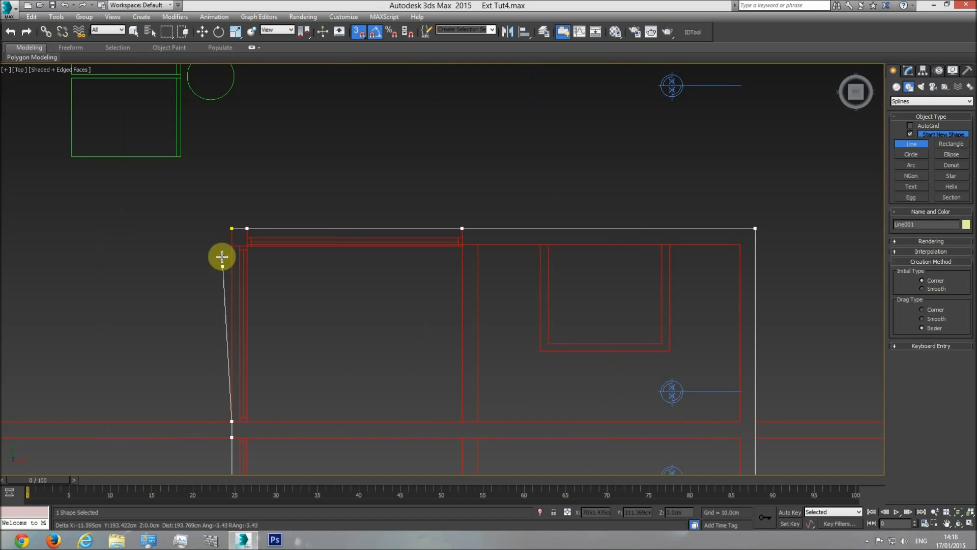
pyautogui.click(231, 229)
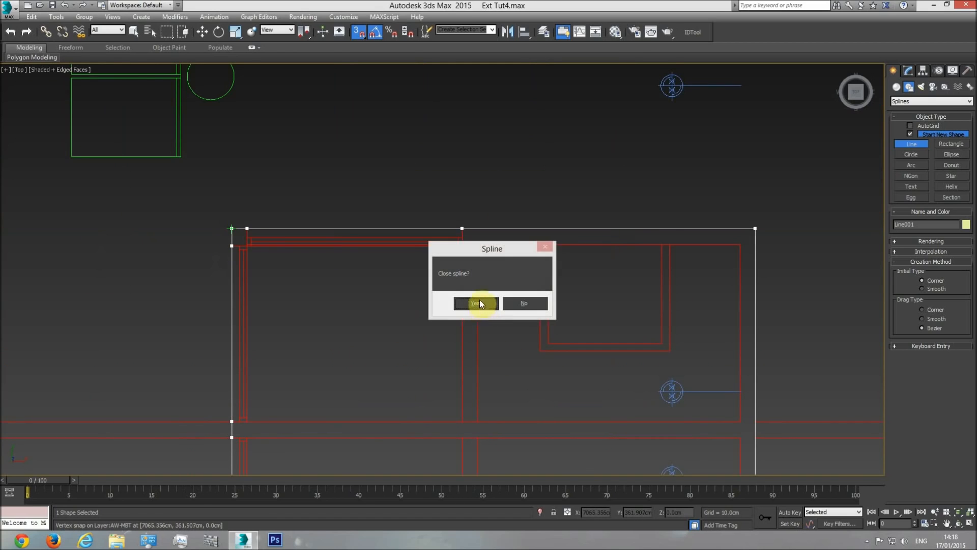
pyautogui.click(479, 304)
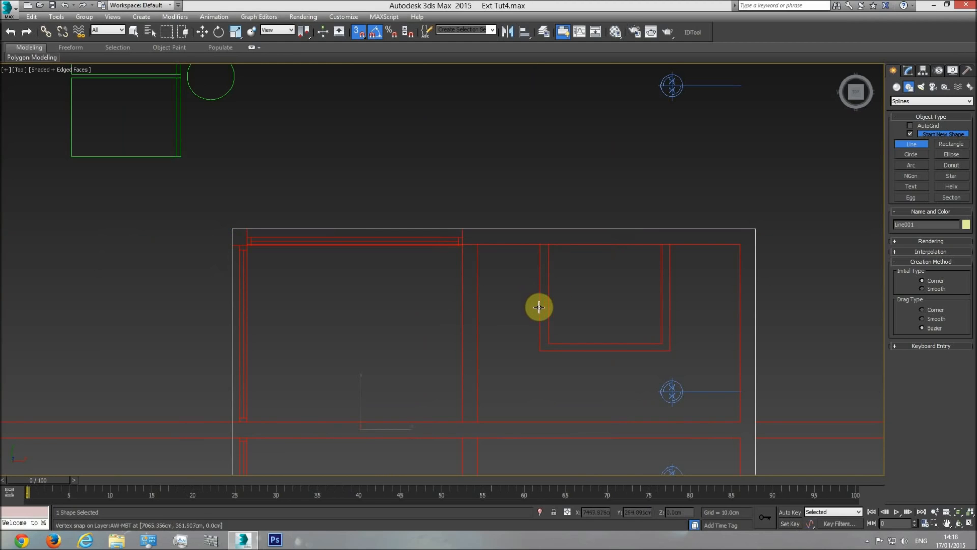
pyautogui.scroll(-3, 523, 360)
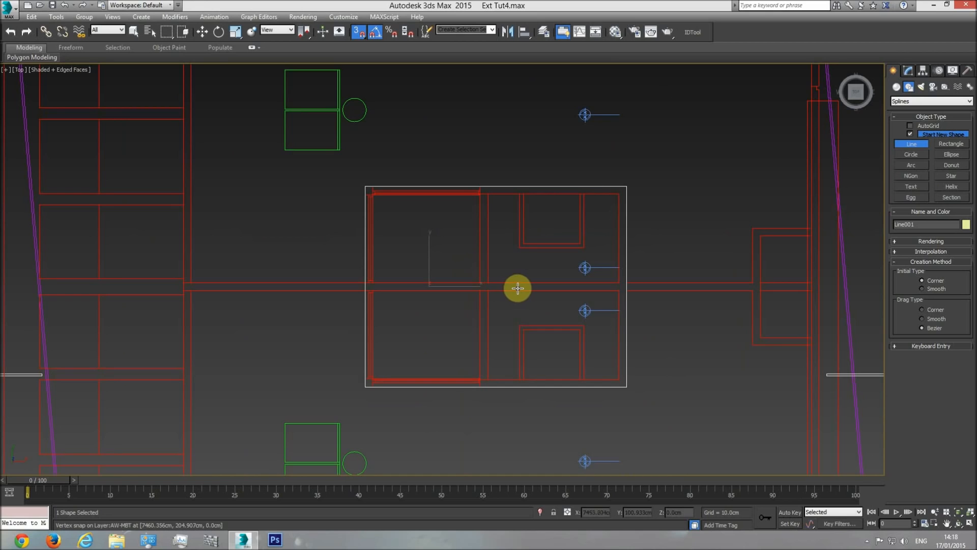
pyautogui.rightClick(550, 267)
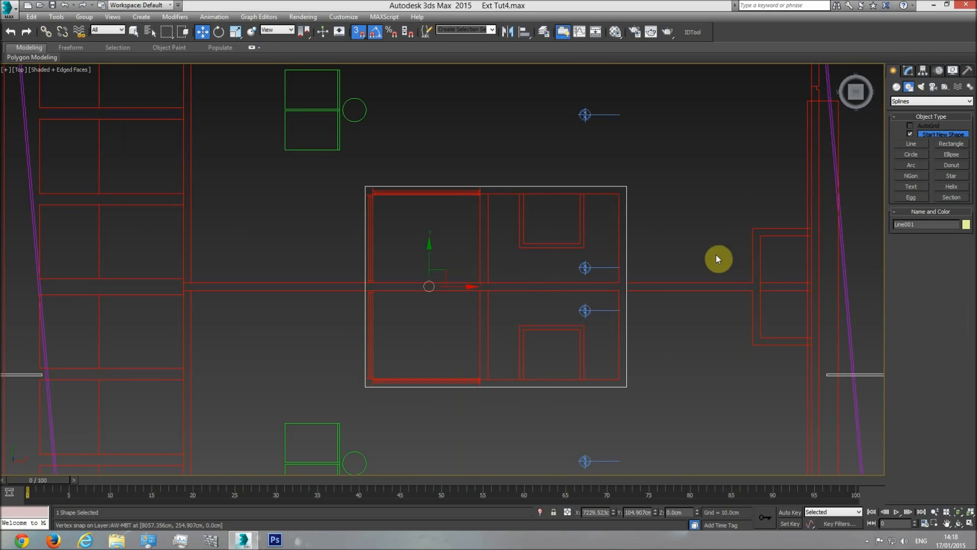
# Move the closed outline along X from the roof plan onto the building model, then raise it above the roof to about Z 1186 cm
pyautogui.moveTo(611, 272); pyautogui.dragTo(476, 277, button='middle')
pyautogui.scroll(-7, 493, 279)
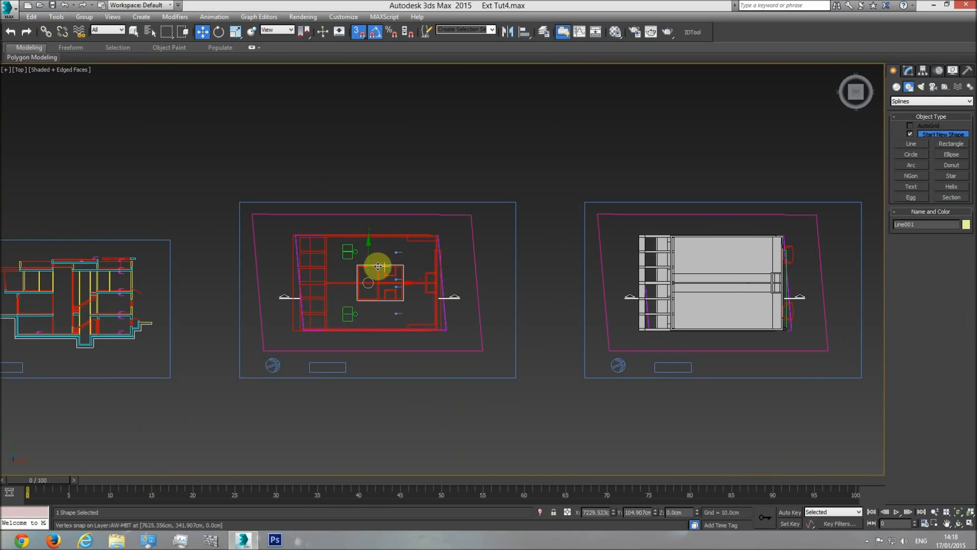
pyautogui.scroll(10, 411, 283)
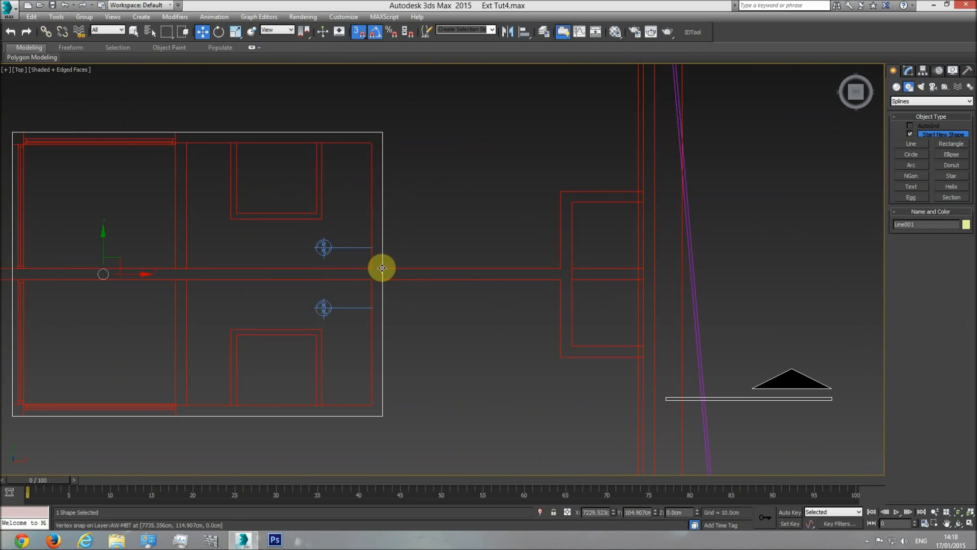
pyautogui.moveTo(103, 274); pyautogui.dragTo(133, 285)
pyautogui.moveTo(412, 133); pyautogui.dragTo(260, 247)
pyautogui.scroll(-6, 462, 244)
pyautogui.moveTo(672, 241); pyautogui.dragTo(260, 246, button='middle')
pyautogui.moveTo(260, 246)
pyautogui.mouseDown()
pyautogui.moveTo(264, 231)
pyautogui.moveTo(453, 233)
pyautogui.moveTo(501, 259)
pyautogui.moveTo(504, 245)
pyautogui.moveTo(506, 262)
pyautogui.moveTo(499, 252)
pyautogui.mouseUp()
pyautogui.scroll(5, 505, 258)
pyautogui.scroll(4, 505, 254)
pyautogui.press('F3')
pyautogui.press('F3')
pyautogui.press('z')
pyautogui.press('f')
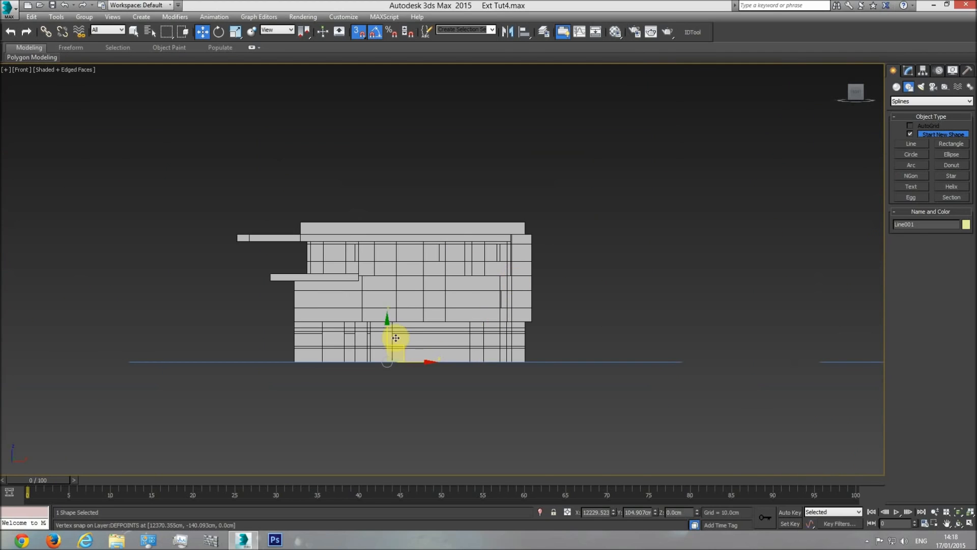
pyautogui.moveTo(387, 336); pyautogui.dragTo(434, 233)
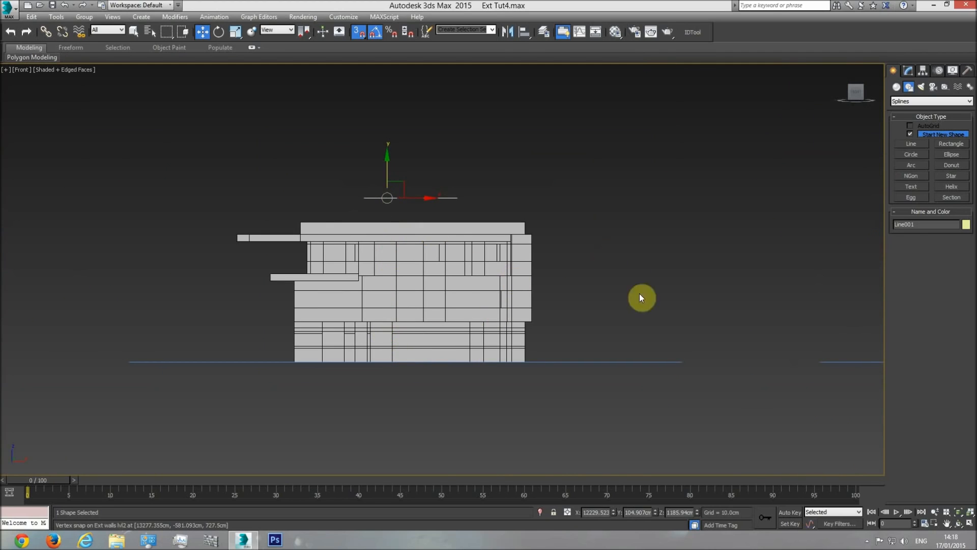
# Apply a Shell modifier to the raised outline with an outer amount of 120 cm
pyautogui.press('p')
pyautogui.click(959, 525)
pyautogui.moveTo(465, 290); pyautogui.dragTo(818, 175)
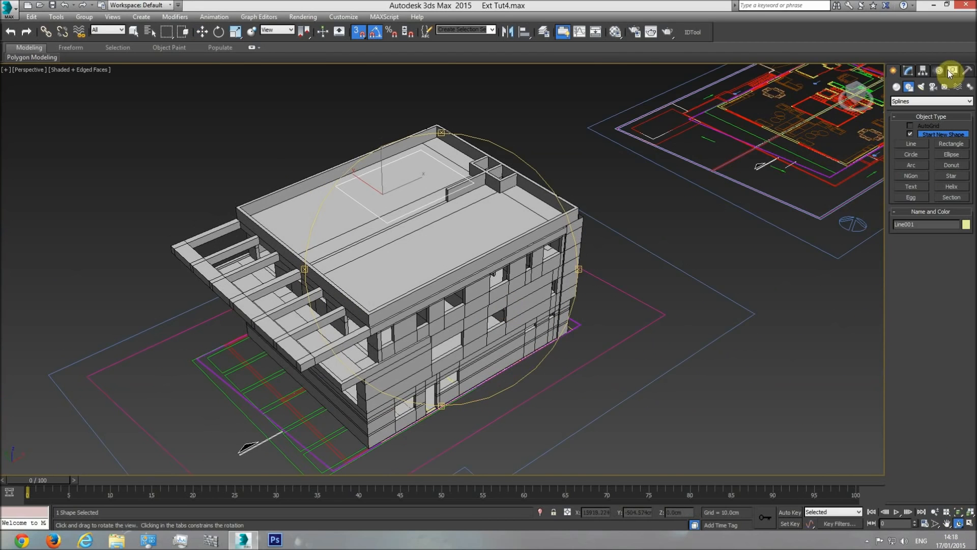
pyautogui.click(910, 71)
pyautogui.click(969, 98)
pyautogui.scroll(-5, 917, 203)
pyautogui.click(912, 179)
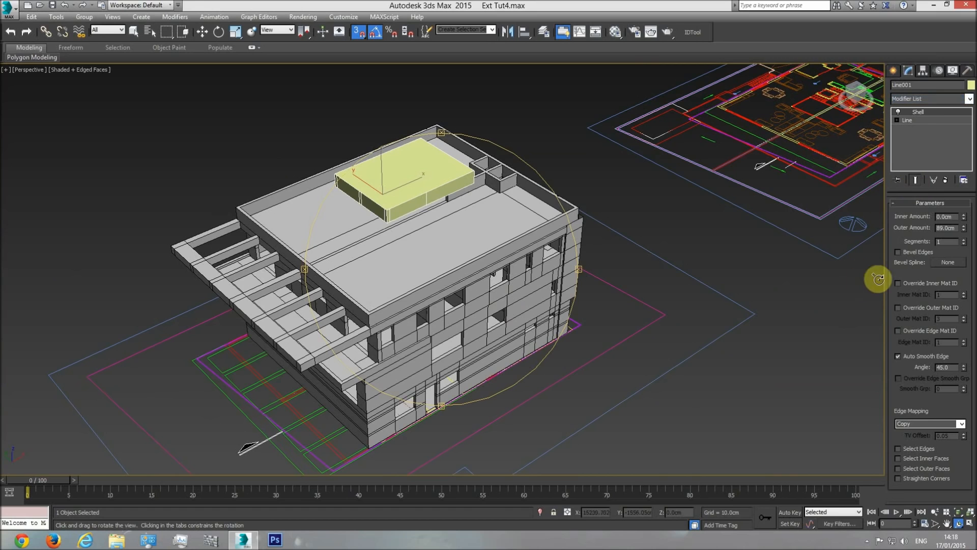
pyautogui.write('120')
pyautogui.press('Return')
# Lower the shelled block vertically in the perspective view, snapping its base to railing base level at Z 925 cm, and deselect it
pyautogui.scroll(3, 471, 291)
pyautogui.moveTo(464, 299); pyautogui.dragTo(403, 277)
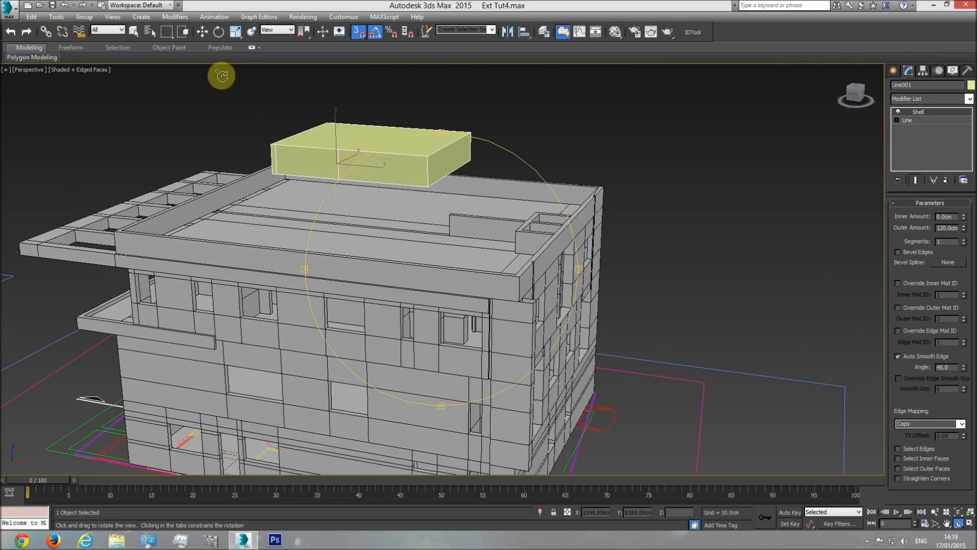
pyautogui.click(203, 33)
pyautogui.press('f')
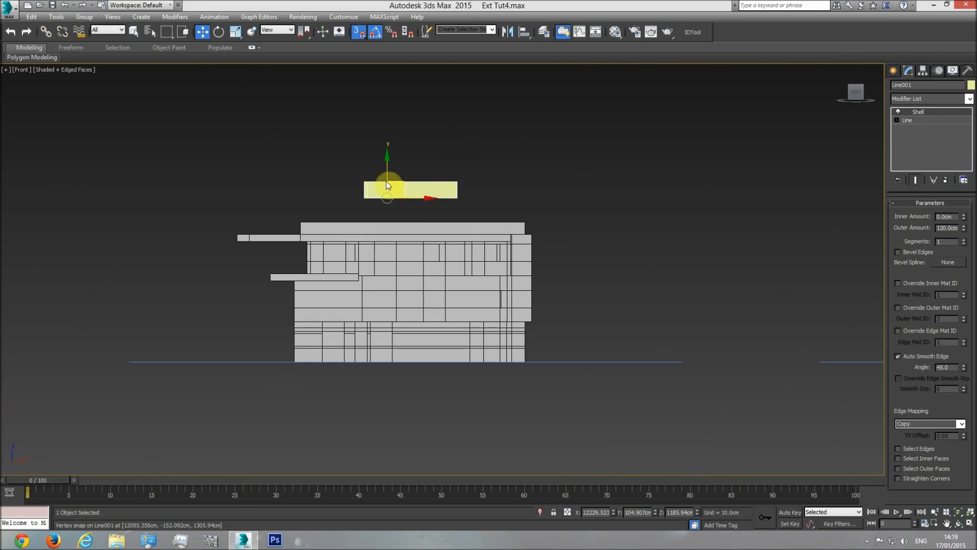
pyautogui.scroll(4, 390, 201)
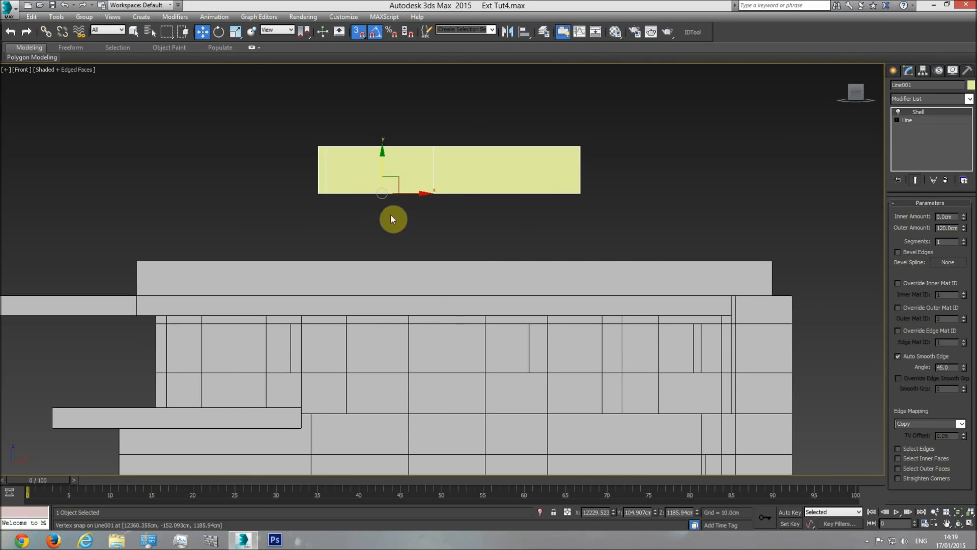
pyautogui.press('p')
pyautogui.click(959, 523)
pyautogui.moveTo(449, 252); pyautogui.dragTo(534, 315)
pyautogui.click(202, 32)
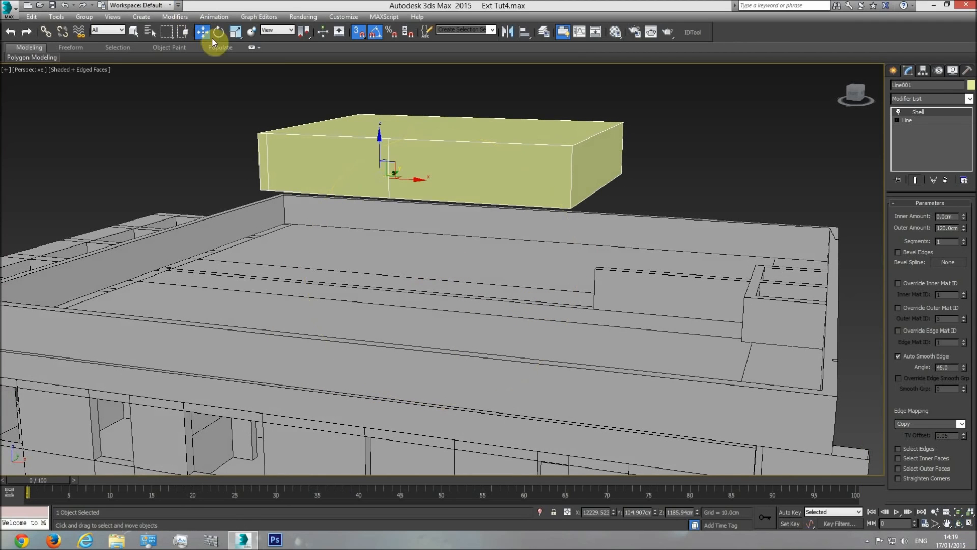
pyautogui.moveTo(379, 146); pyautogui.dragTo(229, 234)
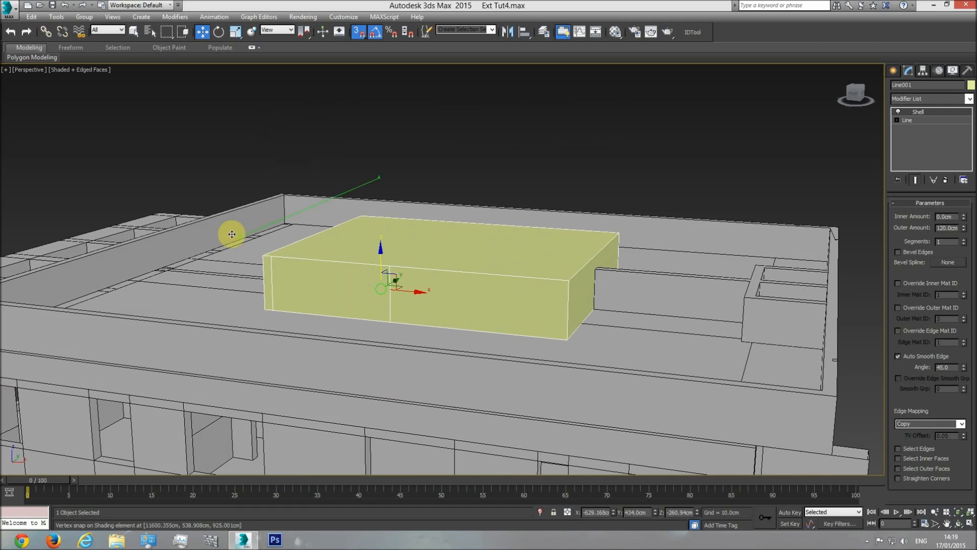
pyautogui.click(553, 157)
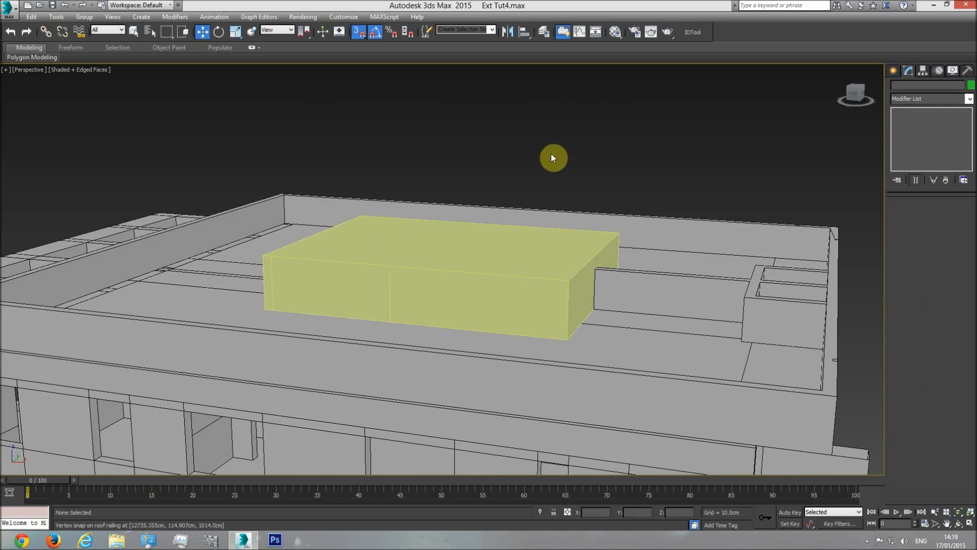
# Examine the raised roof block, the surrounding roof slab and the shading element in perspective from several sides
pyautogui.click(957, 524)
pyautogui.moveTo(387, 275)
pyautogui.mouseDown()
pyautogui.moveTo(378, 290)
pyautogui.moveTo(386, 321)
pyautogui.moveTo(308, 319)
pyautogui.moveTo(426, 301)
pyautogui.moveTo(399, 305)
pyautogui.mouseUp()
pyautogui.moveTo(399, 305); pyautogui.dragTo(506, 316, button='middle')
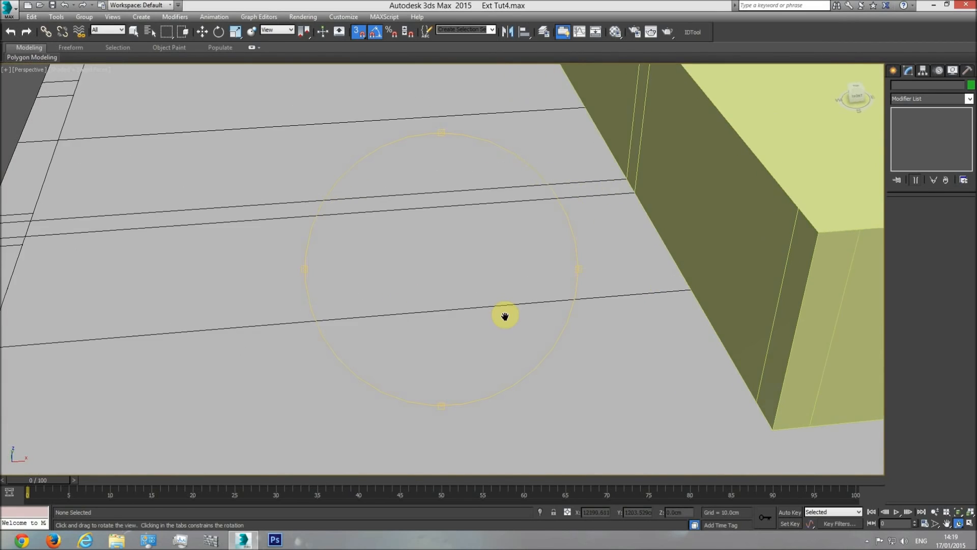
pyautogui.scroll(-4, 506, 316)
pyautogui.rightClick(446, 306)
pyautogui.press('F4')
pyautogui.press('F4')
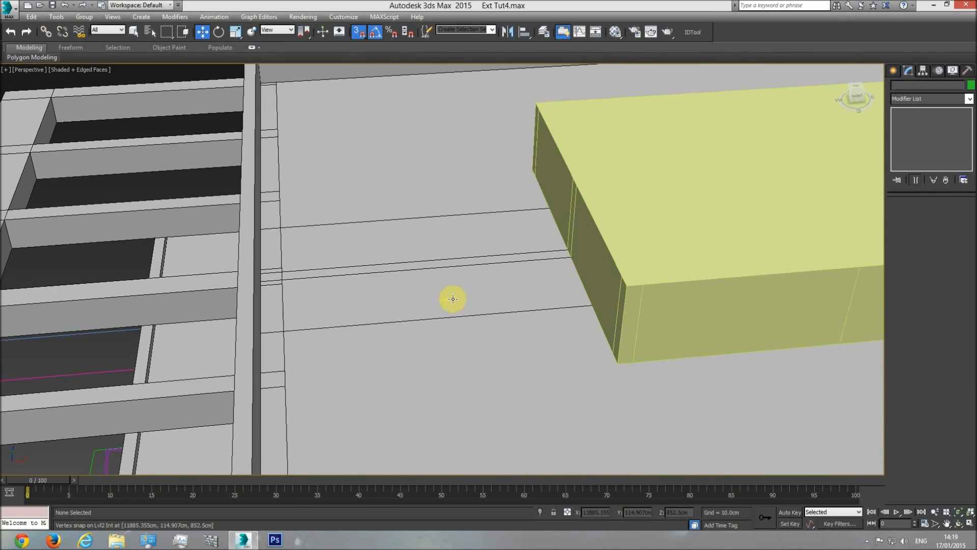
pyautogui.scroll(-5, 452, 301)
pyautogui.click(339, 274)
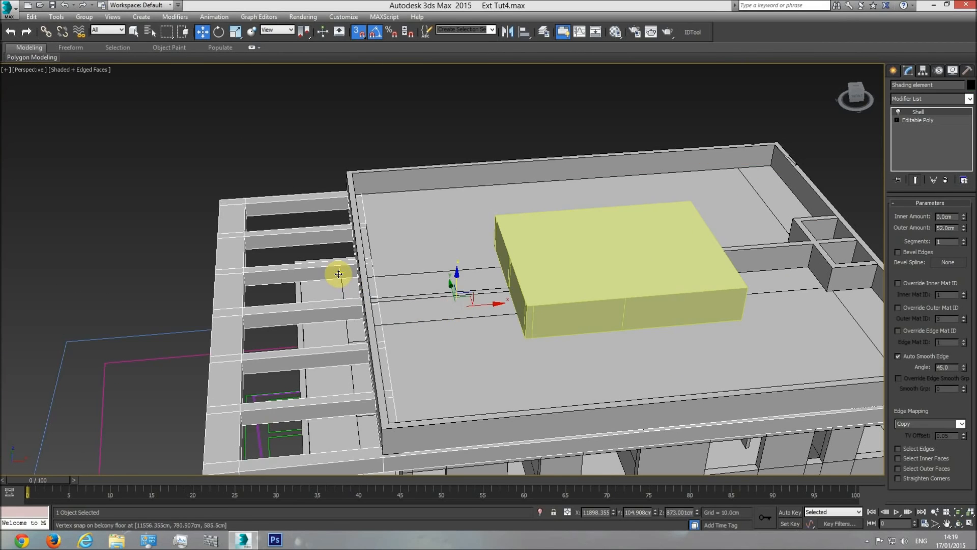
pyautogui.click(578, 288)
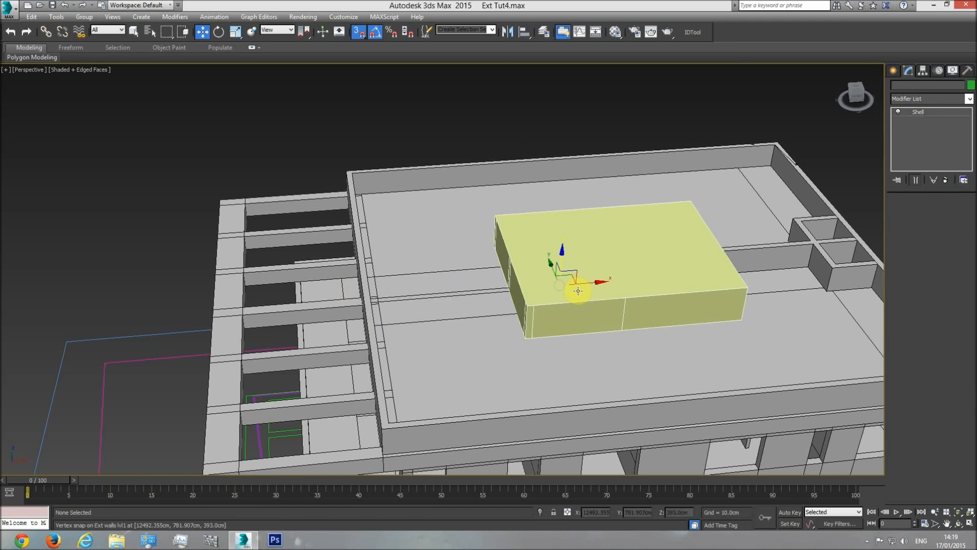
# Measure how far the central block rises above the roof railing in the side elevation with a temporary box
pyautogui.press('f')
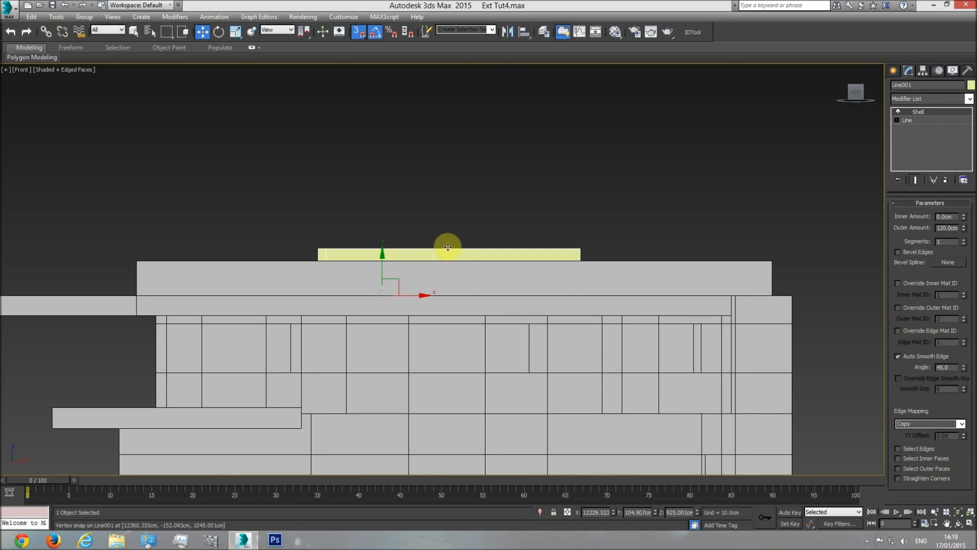
pyautogui.scroll(-6, 535, 215)
pyautogui.press('t')
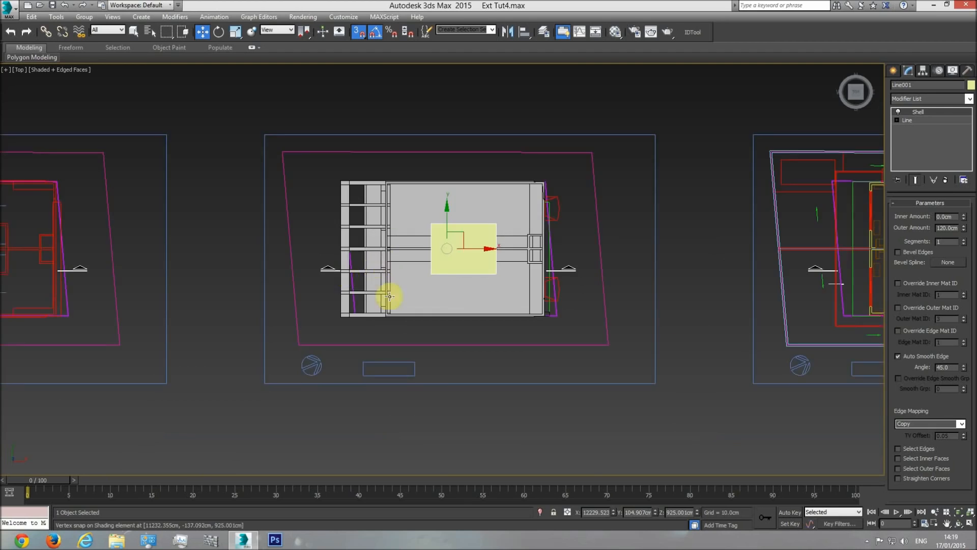
pyautogui.moveTo(335, 306); pyautogui.dragTo(512, 313, button='middle')
pyautogui.scroll(10, 453, 295)
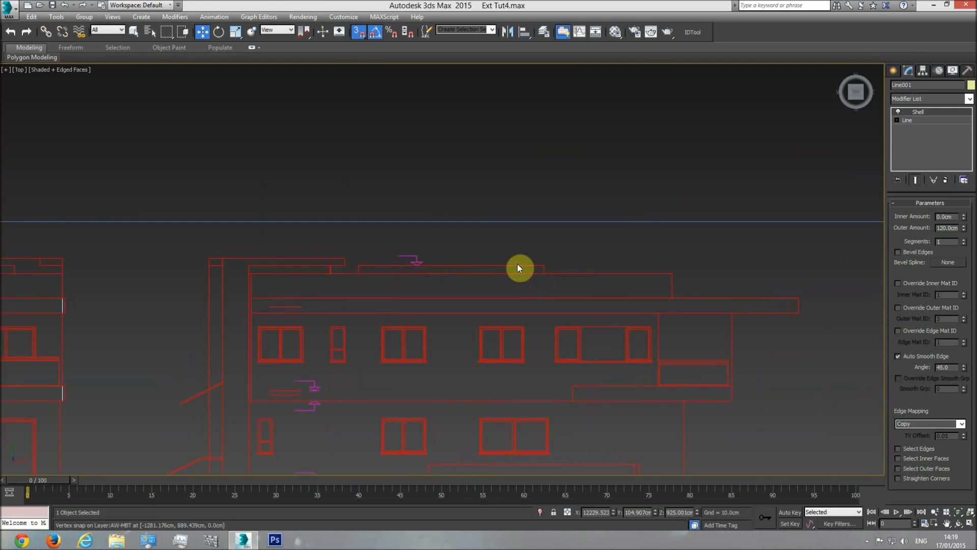
pyautogui.click(893, 71)
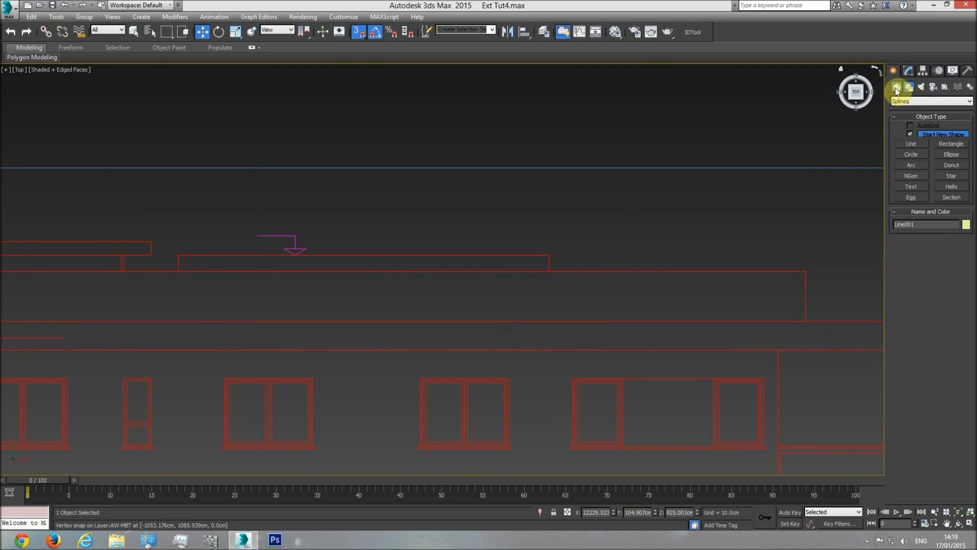
pyautogui.click(896, 88)
pyautogui.click(914, 136)
pyautogui.moveTo(550, 270); pyautogui.dragTo(563, 261)
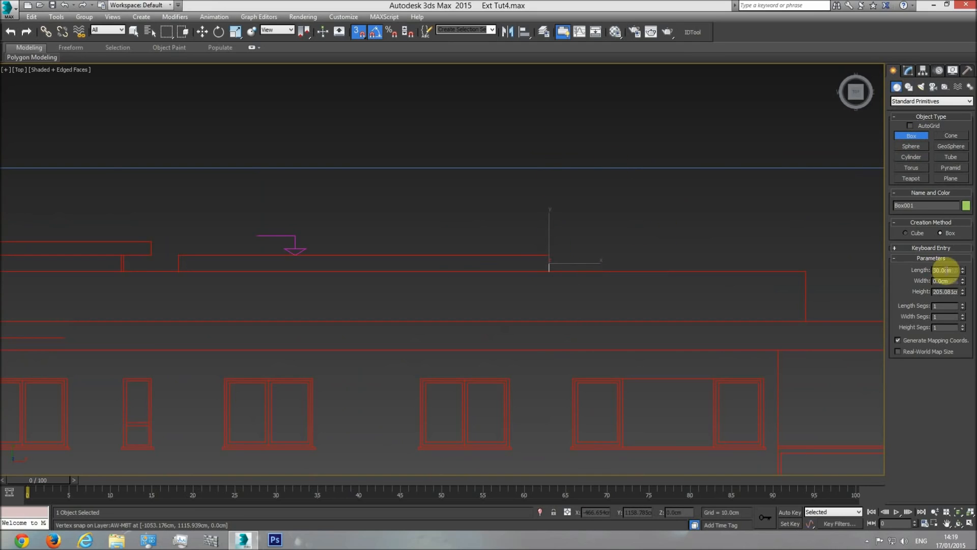
pyautogui.press('w')
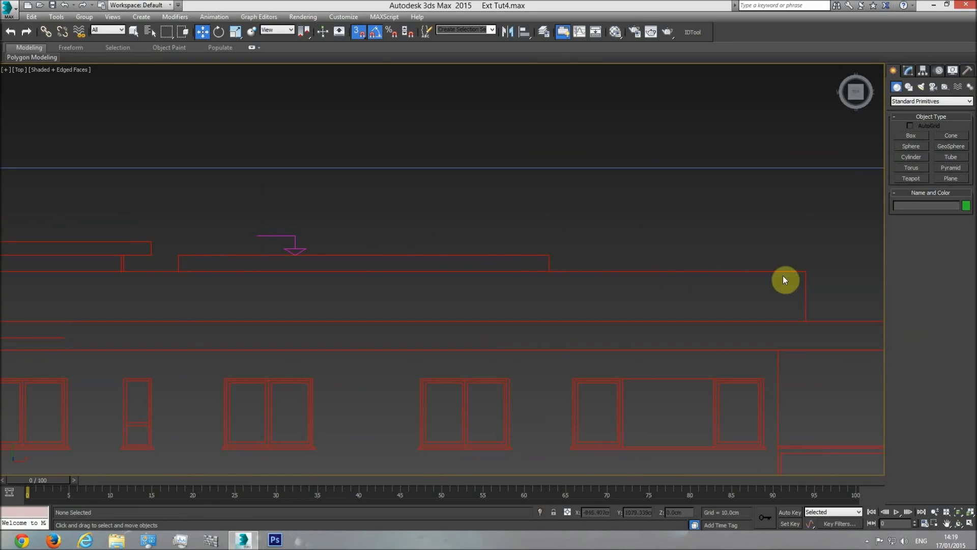
# In the front view, draw a reference box about 21 cm wide beside the roof block and set its length to 30 cm
pyautogui.press('f')
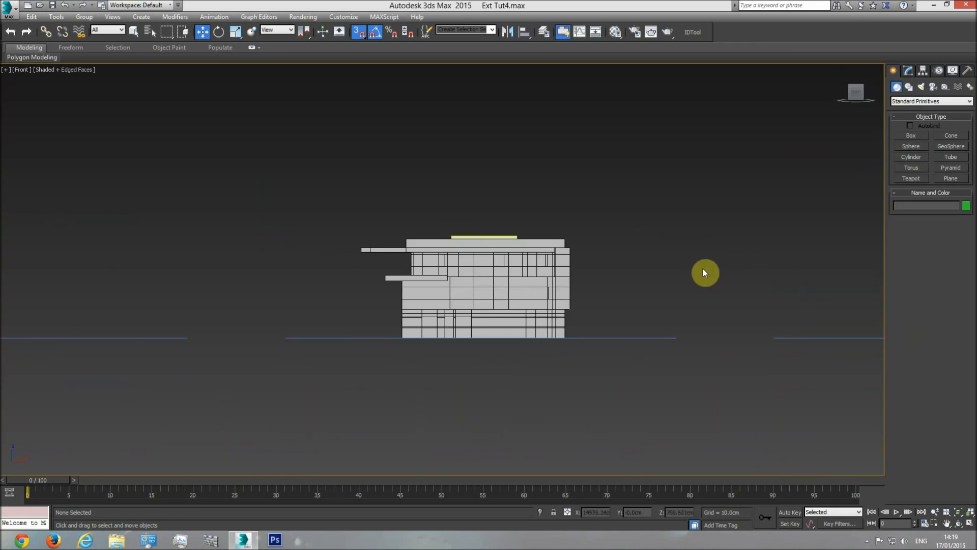
pyautogui.scroll(5, 423, 225)
pyautogui.click(912, 136)
pyautogui.moveTo(736, 262); pyautogui.dragTo(742, 222)
pyautogui.click(810, 192)
pyautogui.click(943, 274)
pyautogui.write('3')
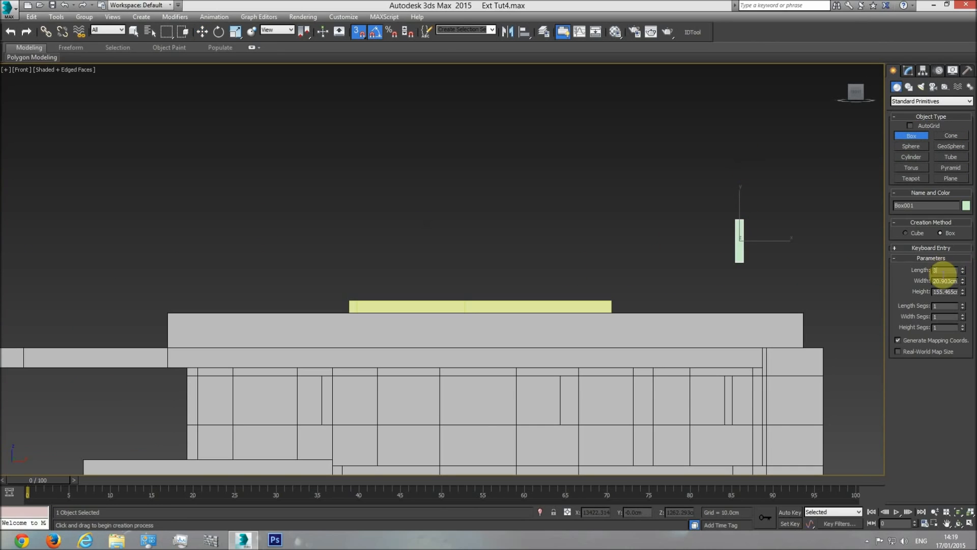
pyautogui.write('0')
pyautogui.press('Return')
# Move the reference box onto the roof railing's top edge, snapping it against the end of the raised block
pyautogui.click(204, 33)
pyautogui.moveTo(680, 262); pyautogui.dragTo(686, 234, button='middle')
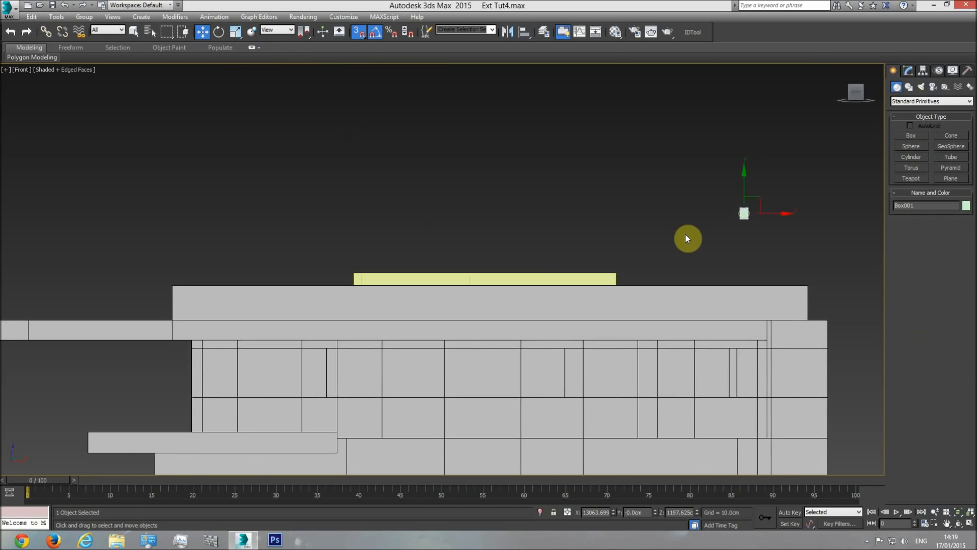
pyautogui.scroll(2, 685, 235)
pyautogui.moveTo(784, 188); pyautogui.dragTo(589, 301)
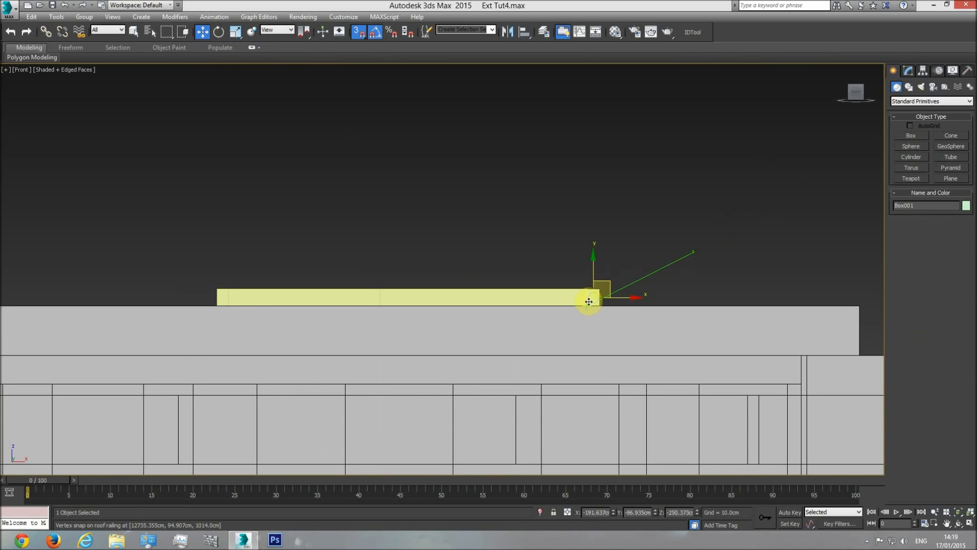
# Set the raised block's Shell outer amount to 119 cm to match the reference box, and delete that box
pyautogui.scroll(5, 565, 309)
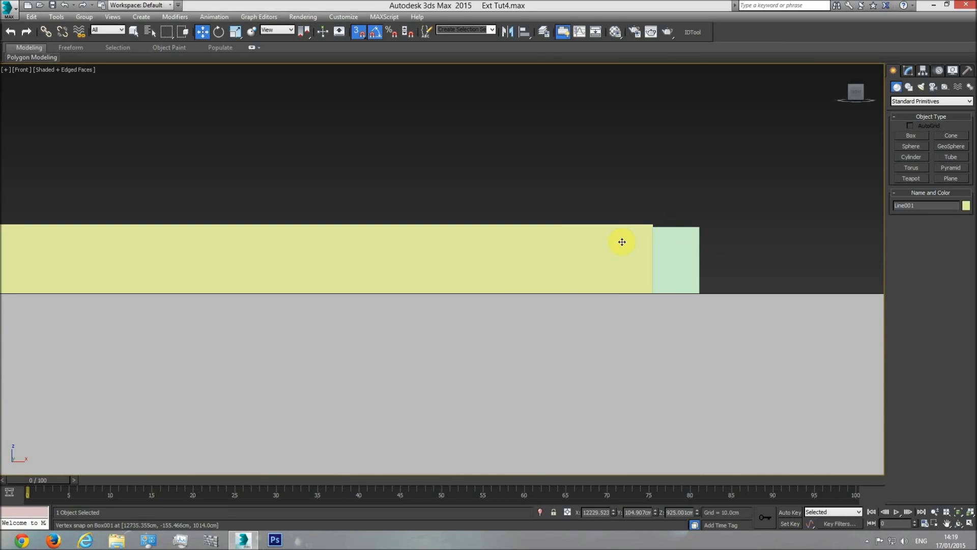
pyautogui.click(909, 71)
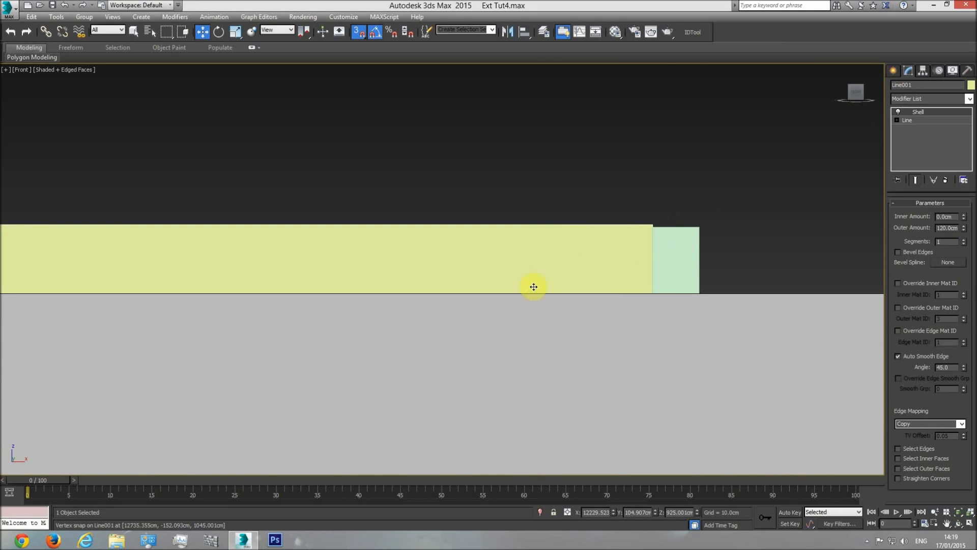
pyautogui.doubleClick(947, 228)
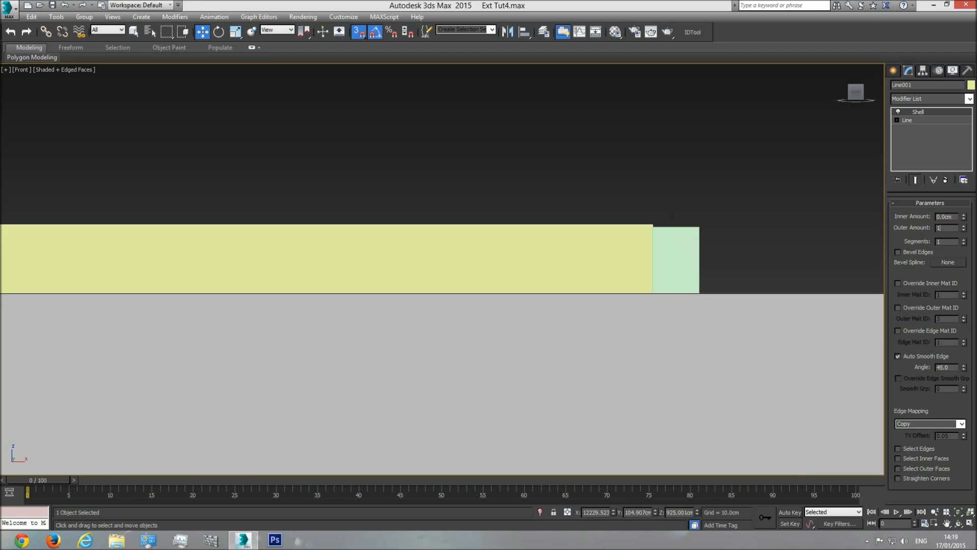
pyautogui.write('119')
pyautogui.press('Return')
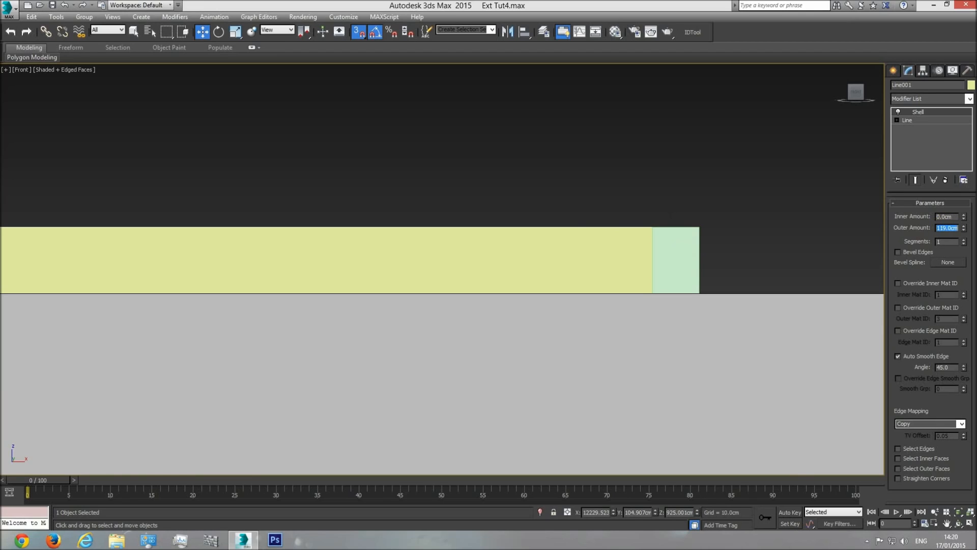
pyautogui.click(681, 240)
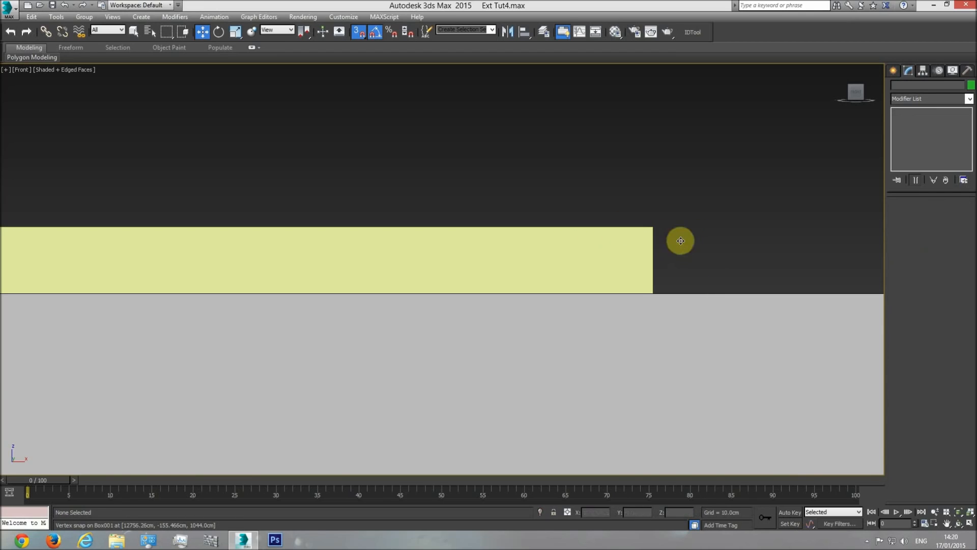
# Examine the roof plan and the four elevation drawings for the shape of the raised roof block and nearby roof parts
pyautogui.press('p')
pyautogui.click(959, 524)
pyautogui.moveTo(480, 266); pyautogui.dragTo(384, 345)
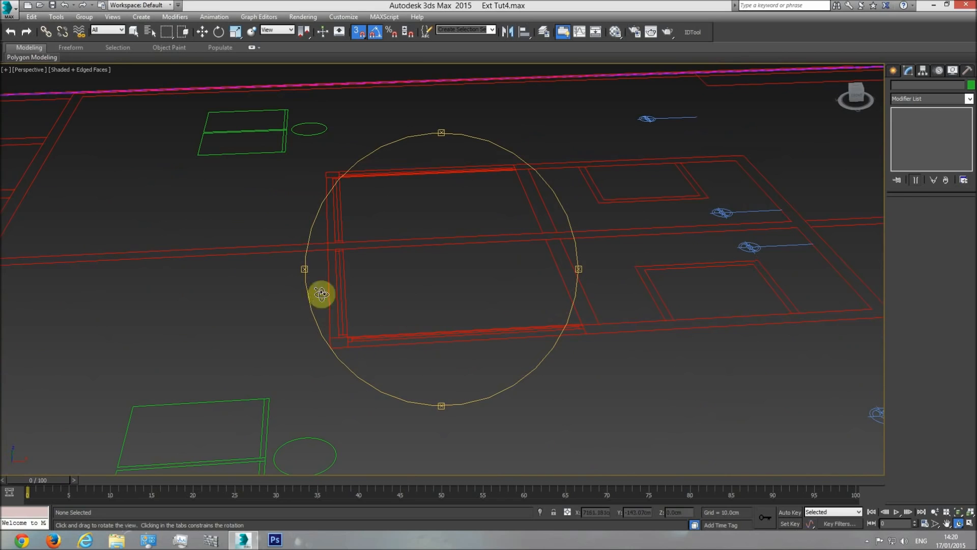
pyautogui.scroll(-5, 484, 262)
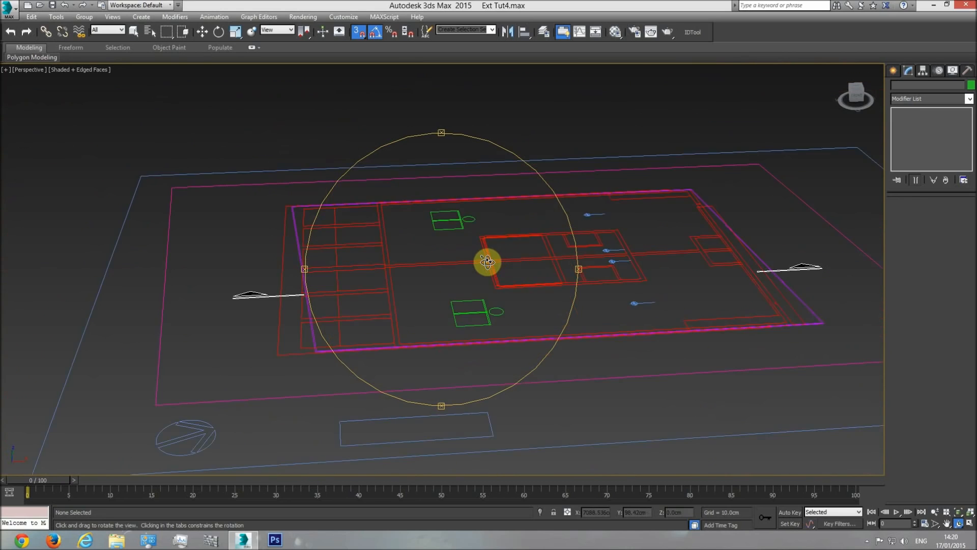
pyautogui.press('t')
pyautogui.scroll(-6, 450, 281)
pyautogui.moveTo(365, 310)
pyautogui.mouseDown(button='middle')
pyautogui.moveTo(404, 312)
pyautogui.moveTo(387, 275)
pyautogui.mouseUp(button='middle')
pyautogui.scroll(2, 343, 304)
pyautogui.moveTo(221, 262); pyautogui.dragTo(364, 277, button='middle')
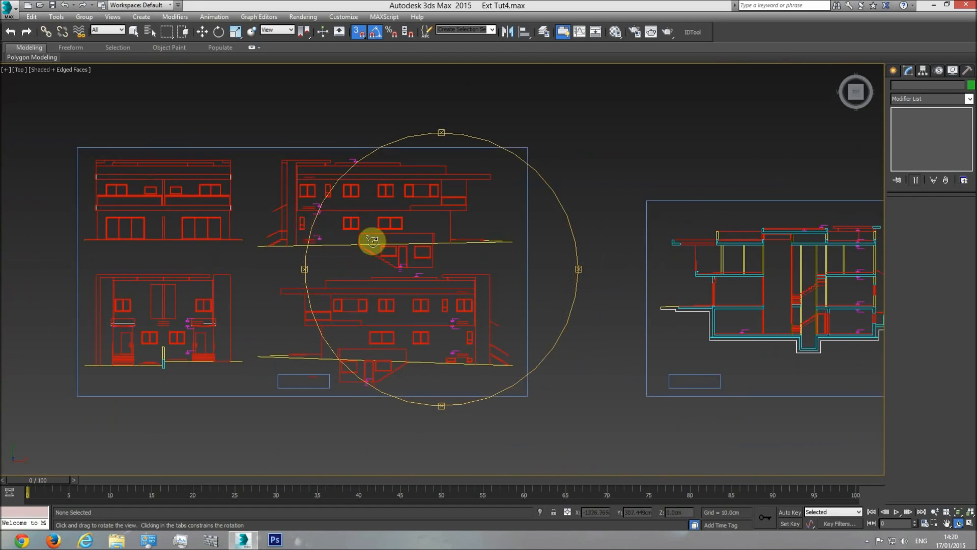
pyautogui.scroll(4, 305, 158)
pyautogui.moveTo(410, 253); pyautogui.dragTo(417, 218, button='middle')
pyautogui.scroll(-4, 417, 218)
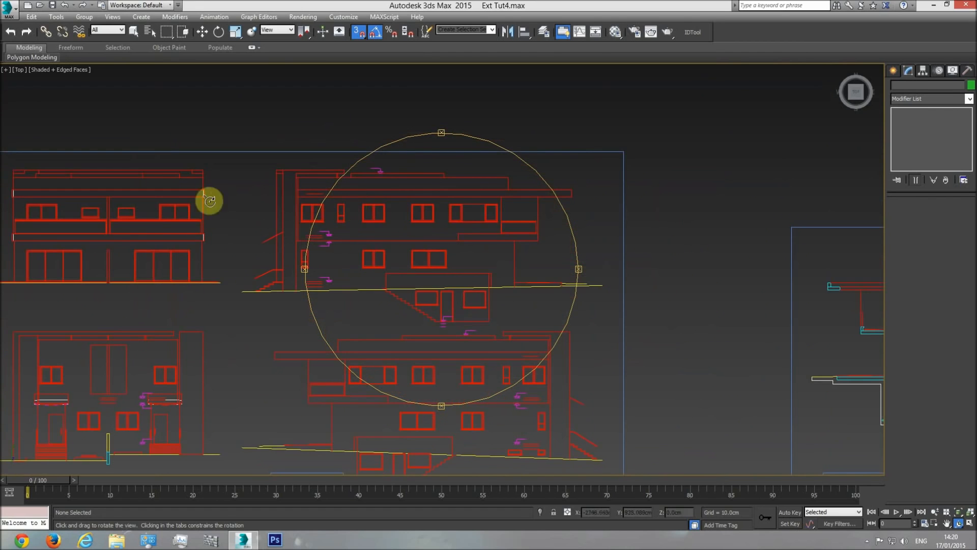
pyautogui.moveTo(384, 273); pyautogui.dragTo(467, 223, button='middle')
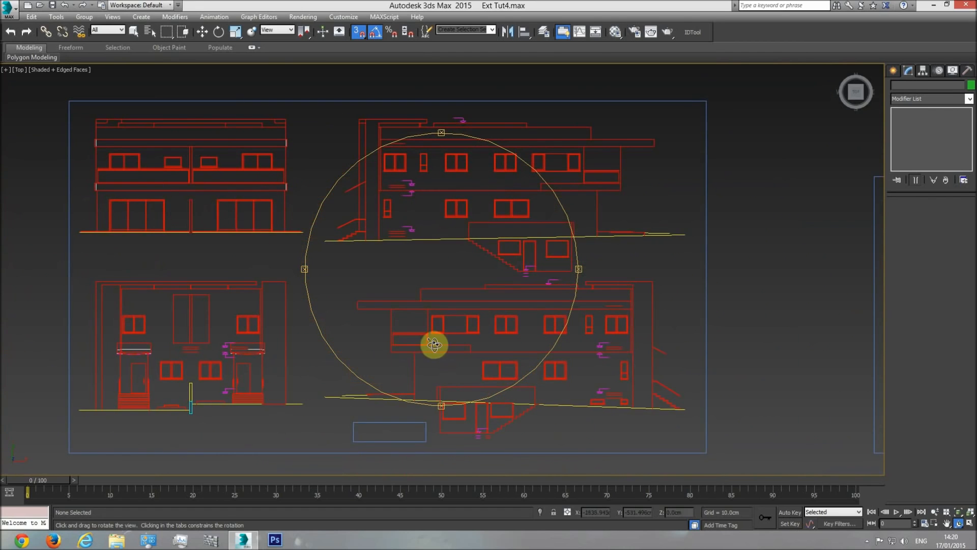
# Examine the building section drawing, comparing the roof slabs, parapet upstands and raised central block along its full width
pyautogui.moveTo(433, 343); pyautogui.dragTo(83, 338)
pyautogui.moveTo(556, 302); pyautogui.dragTo(275, 312)
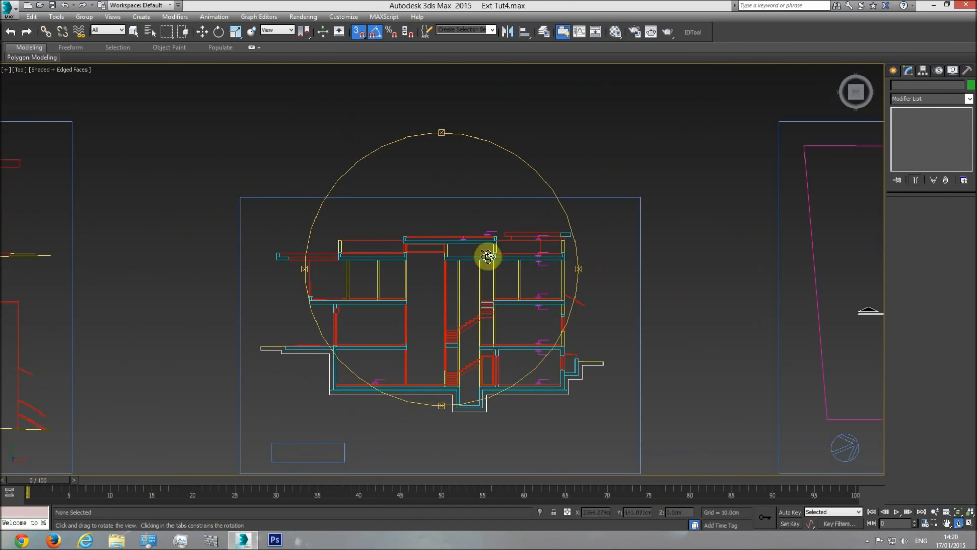
pyautogui.scroll(5, 399, 253)
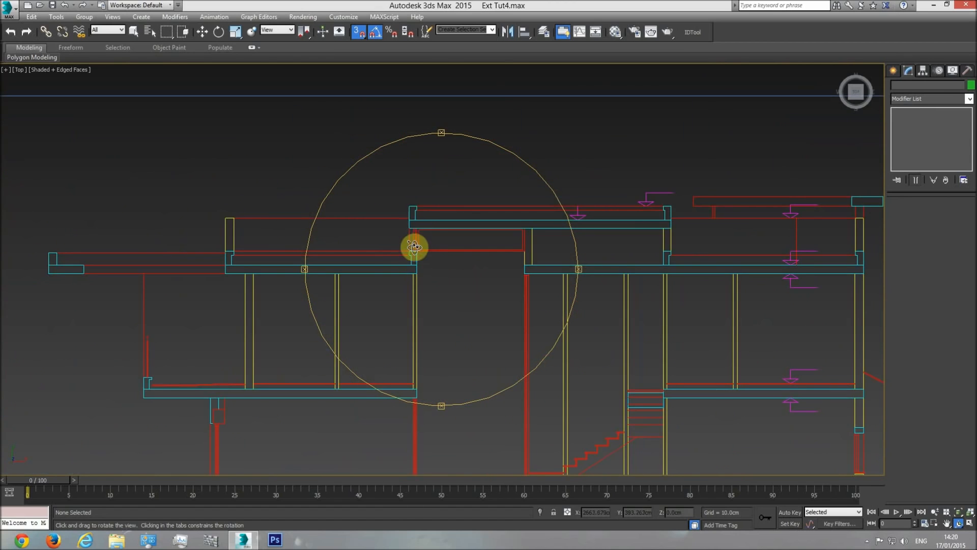
pyautogui.scroll(2, 415, 244)
pyautogui.moveTo(359, 255); pyautogui.dragTo(468, 268, button='middle')
pyautogui.scroll(-1, 468, 267)
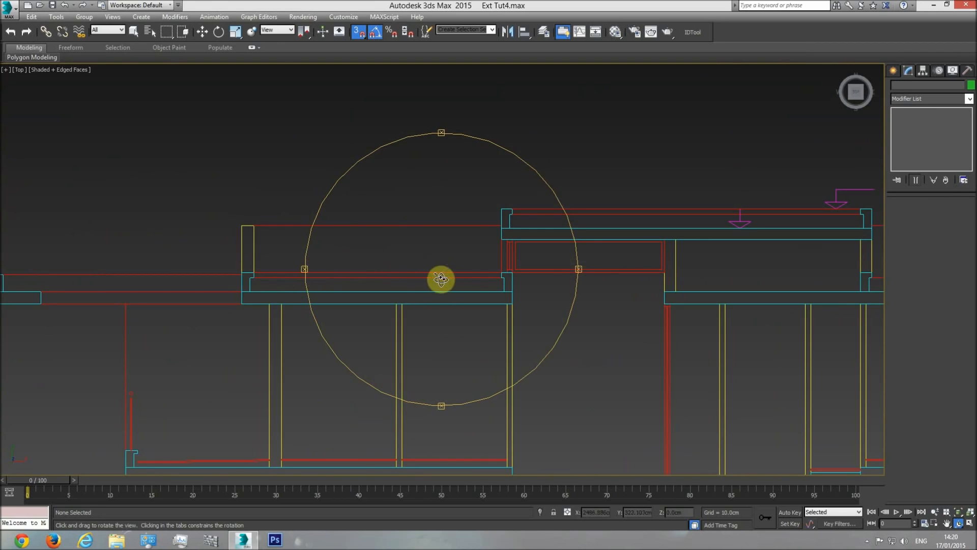
pyautogui.press('w')
pyautogui.moveTo(346, 277)
pyautogui.mouseDown(button='middle')
pyautogui.moveTo(482, 288)
pyautogui.moveTo(332, 299)
pyautogui.mouseUp(button='middle')
pyautogui.moveTo(63, 296); pyautogui.dragTo(227, 314, button='middle')
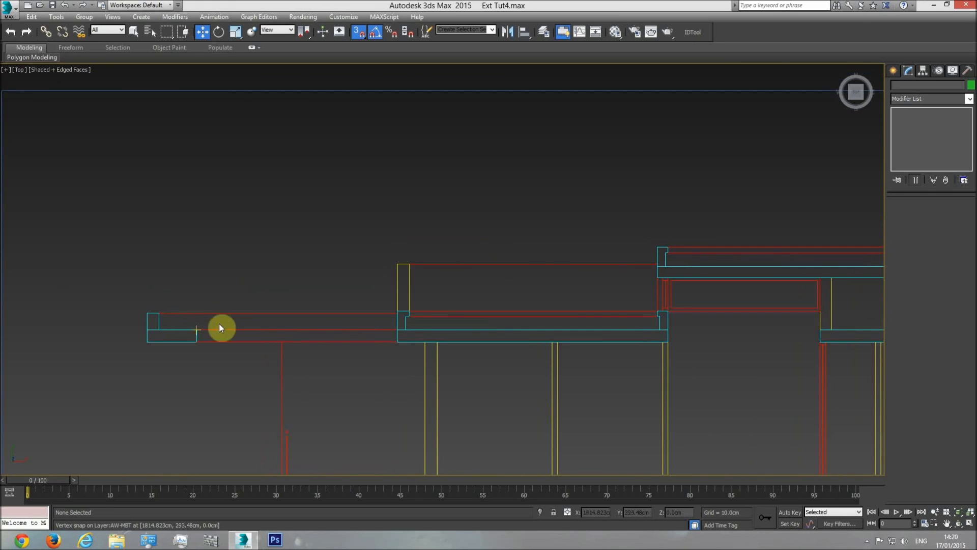
pyautogui.moveTo(565, 292); pyautogui.dragTo(204, 298, button='middle')
pyautogui.scroll(-2, 448, 294)
pyautogui.scroll(4, 344, 298)
pyautogui.scroll(-2, 334, 298)
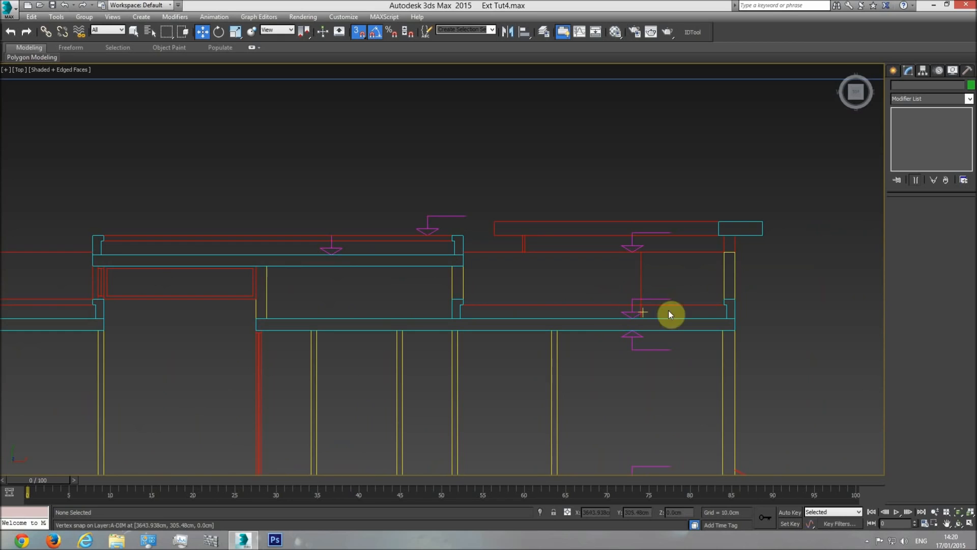
pyautogui.moveTo(566, 277); pyautogui.dragTo(628, 291, button='middle')
pyautogui.moveTo(468, 304); pyautogui.dragTo(506, 299, button='middle')
pyautogui.scroll(-2, 506, 299)
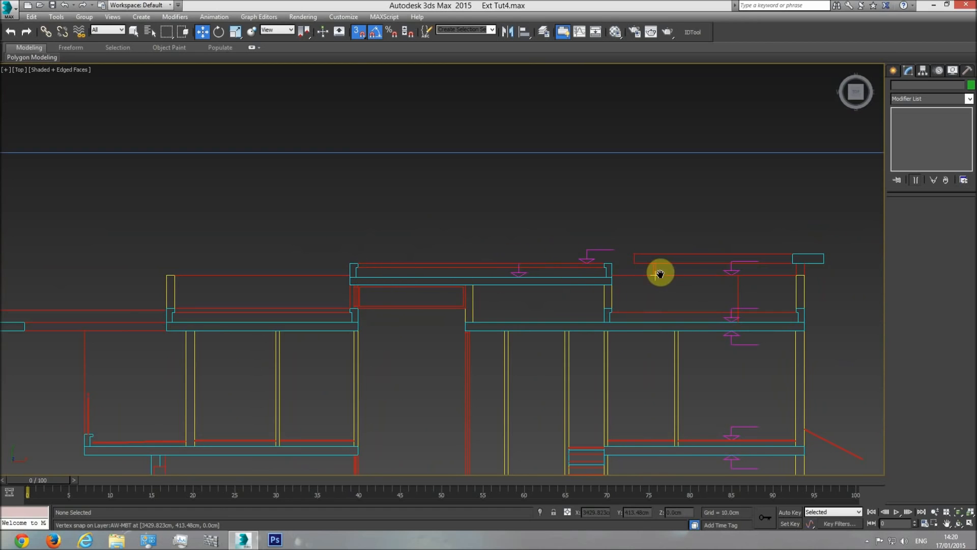
pyautogui.scroll(-2, 659, 273)
pyautogui.scroll(4, 506, 281)
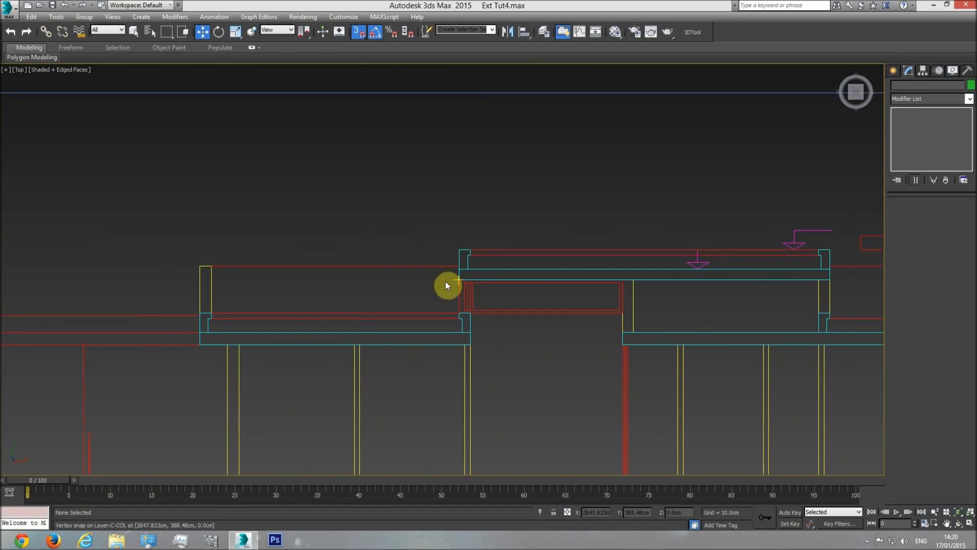
pyautogui.moveTo(478, 316); pyautogui.dragTo(668, 305, button='middle')
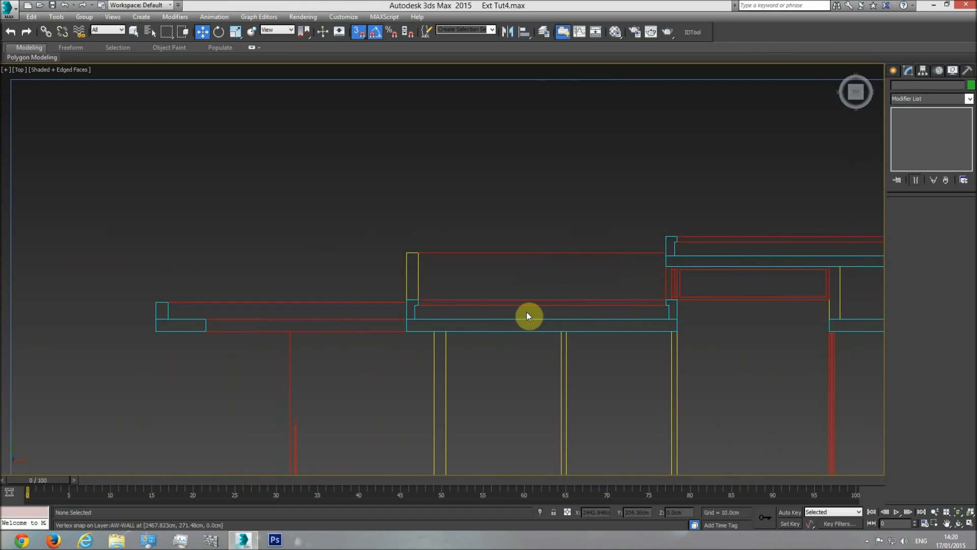
# Measure the parapet upstand beside the raised block in the section with a temporary box, and delete the box
pyautogui.click(893, 72)
pyautogui.click(912, 134)
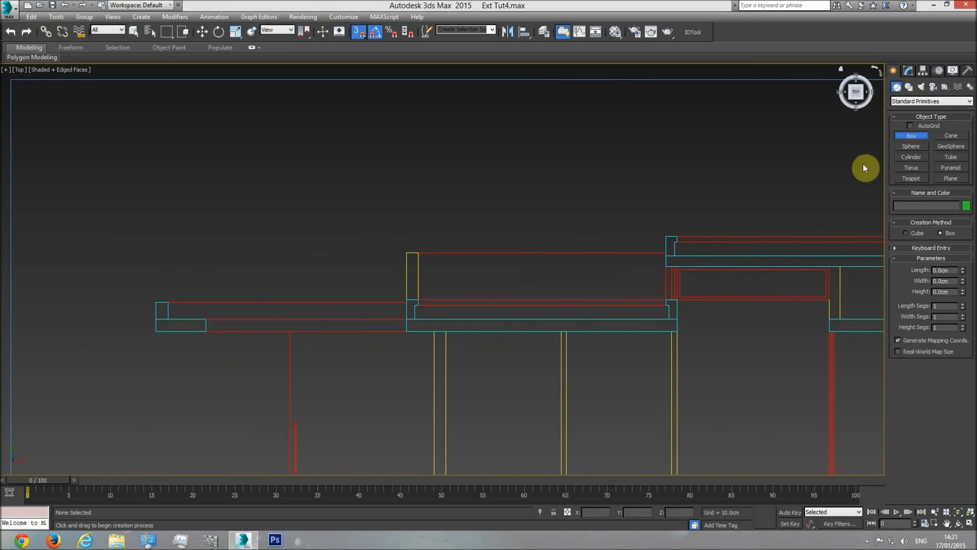
pyautogui.moveTo(668, 318); pyautogui.dragTo(661, 297)
pyautogui.click(632, 136)
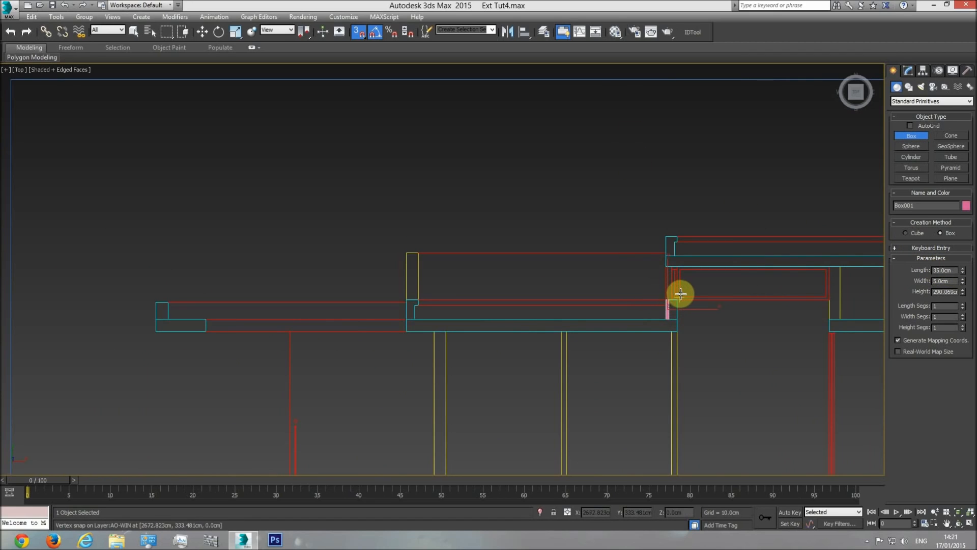
pyautogui.press('Delete')
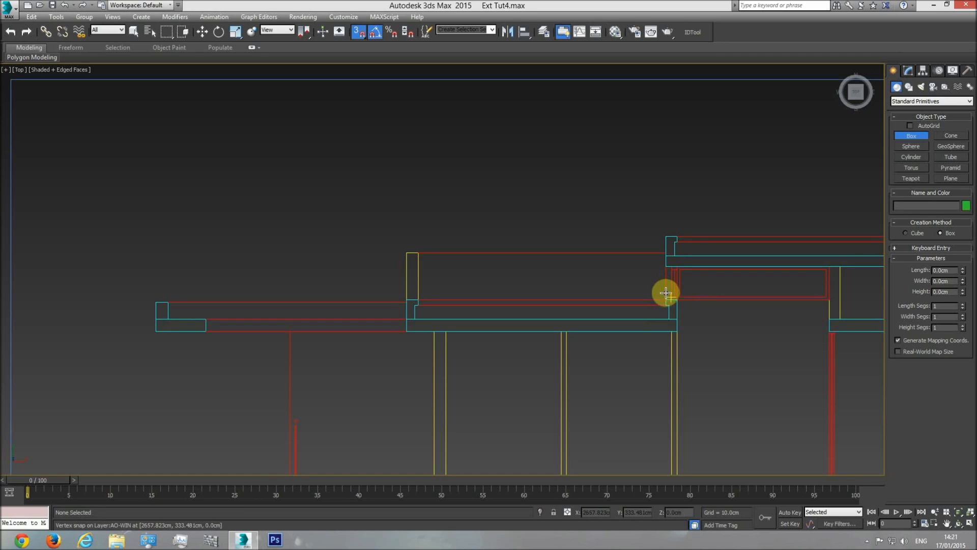
# Measure the wall height beneath the raised block's roof slab in the section with a temporary box, and delete the box
pyautogui.moveTo(663, 297); pyautogui.dragTo(662, 267)
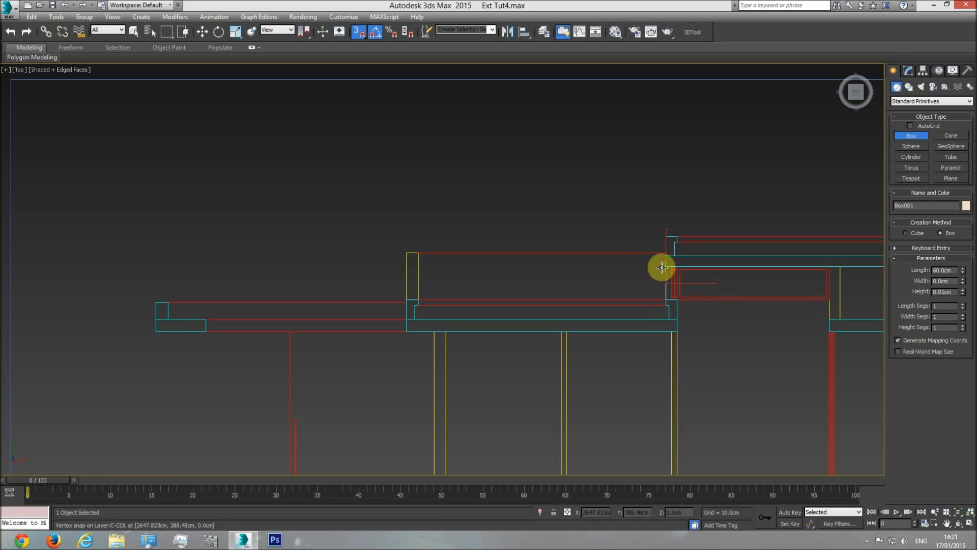
pyautogui.click(654, 158)
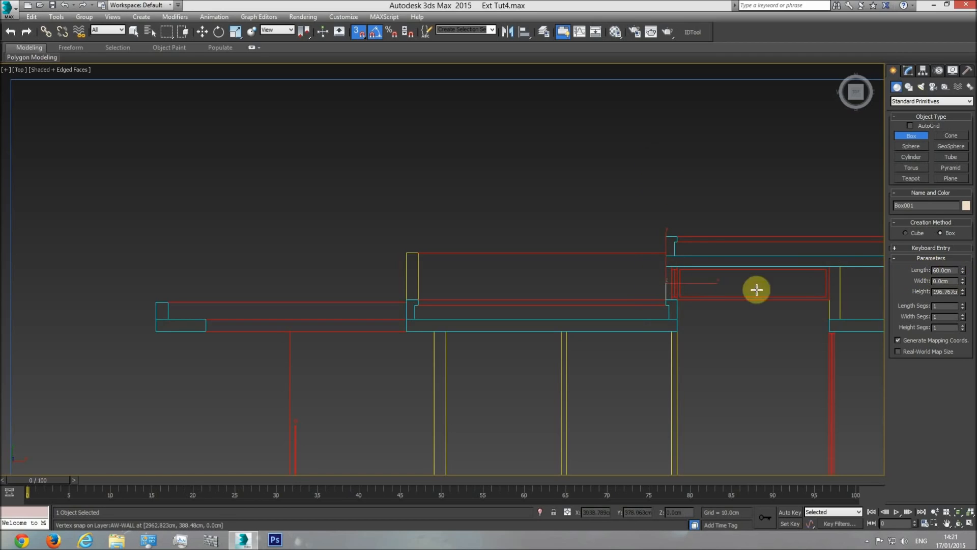
pyautogui.press('Delete')
pyautogui.rightClick(713, 323)
pyautogui.moveTo(743, 323); pyautogui.dragTo(641, 316, button='middle')
# Select the raised roof block in the 3D model and set its object color to black
pyautogui.scroll(-3, 643, 316)
pyautogui.press('p')
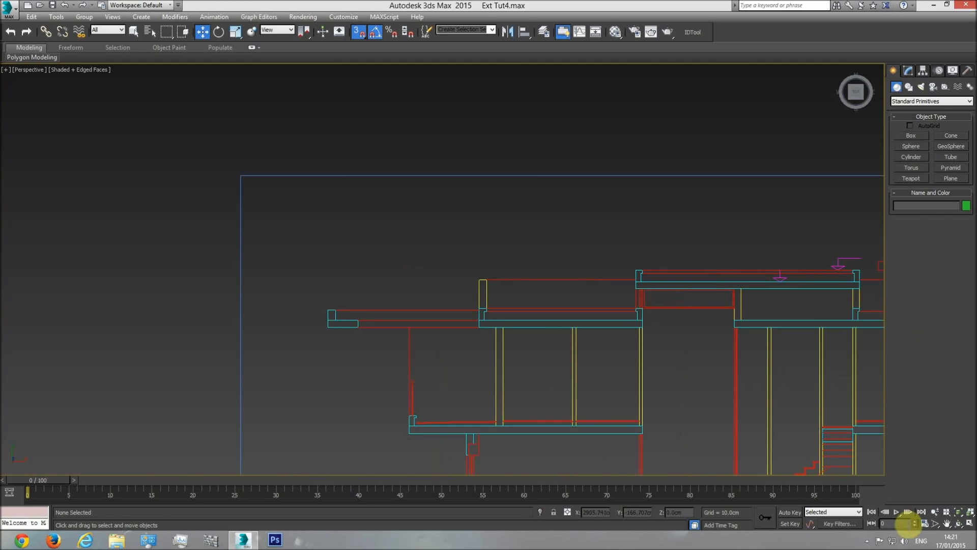
pyautogui.click(959, 526)
pyautogui.moveTo(458, 306); pyautogui.dragTo(493, 225)
pyautogui.scroll(5, 494, 229)
pyautogui.rightClick(495, 234)
pyautogui.click(500, 185)
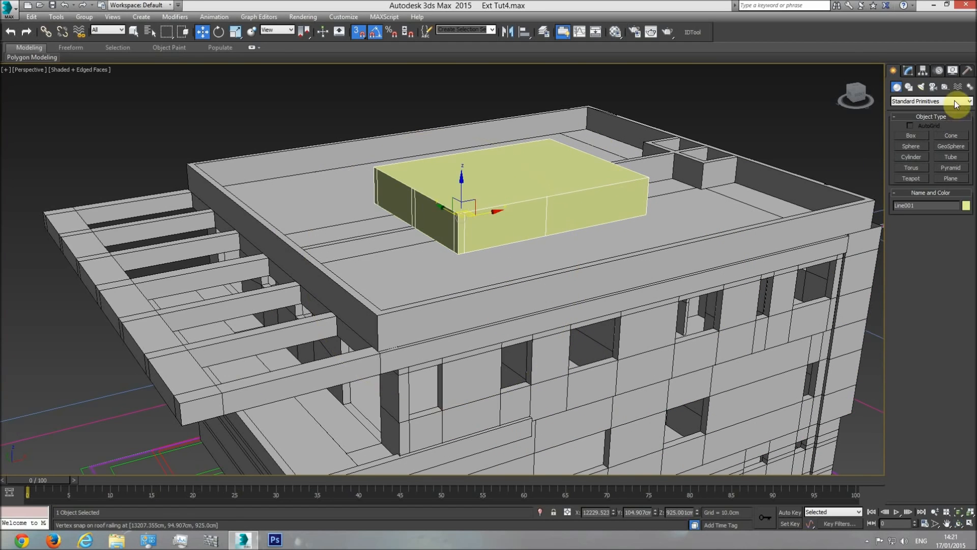
pyautogui.click(966, 206)
pyautogui.click(748, 283)
pyautogui.click(722, 316)
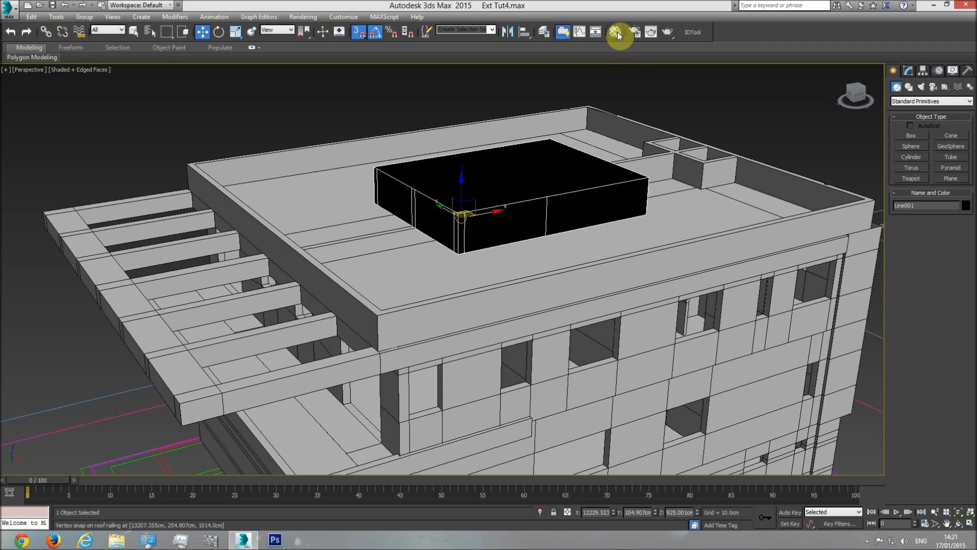
# Assign the base material to the raised roof block and clear the selection
pyautogui.click(616, 31)
pyautogui.click(543, 273)
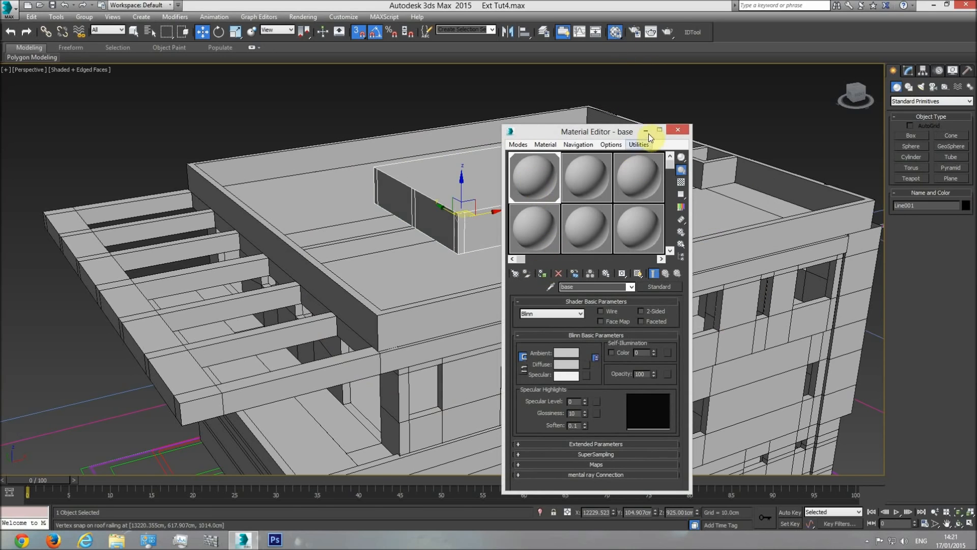
pyautogui.click(679, 132)
pyautogui.click(723, 107)
# Examine the pergola-like shading element in the 3D model against its slab and edge upstand in the building section
pyautogui.moveTo(518, 216); pyautogui.dragTo(547, 217, button='middle')
pyautogui.scroll(-3, 544, 223)
pyautogui.moveTo(486, 313); pyautogui.dragTo(513, 314, button='middle')
pyautogui.scroll(4, 456, 308)
pyautogui.scroll(-2, 512, 314)
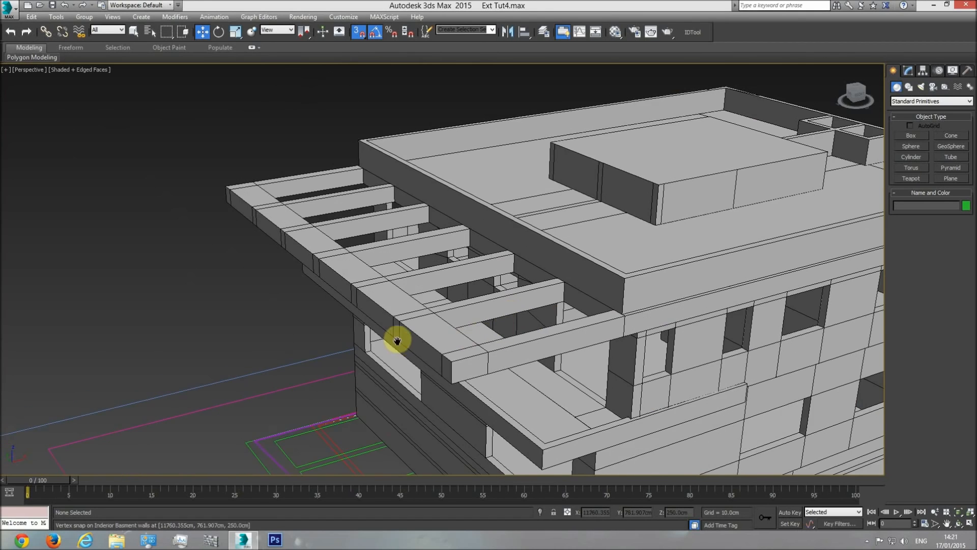
pyautogui.scroll(-5, 397, 341)
pyautogui.moveTo(397, 341); pyautogui.dragTo(466, 342, button='middle')
pyautogui.press('t')
pyautogui.scroll(-5, 508, 349)
pyautogui.scroll(5, 496, 343)
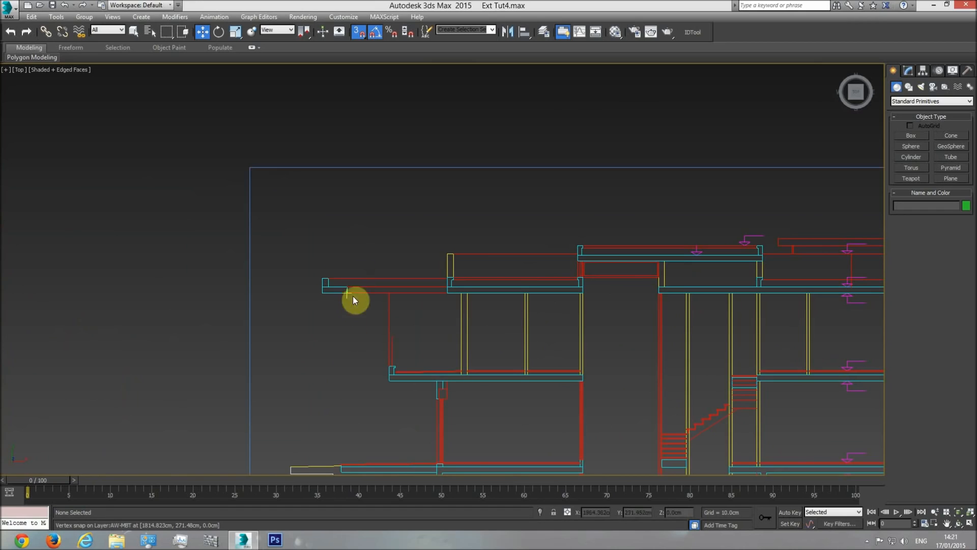
pyautogui.moveTo(356, 300); pyautogui.dragTo(401, 306, button='middle')
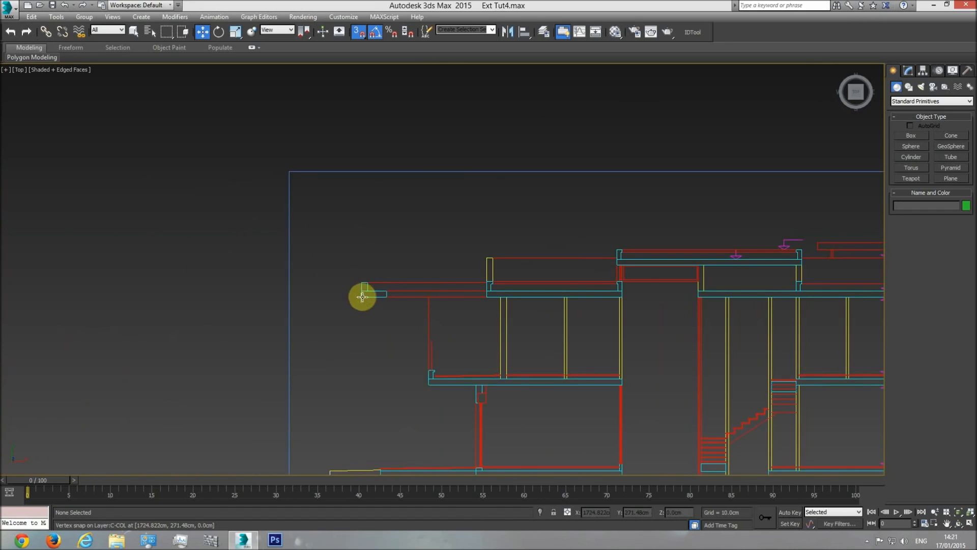
pyautogui.moveTo(492, 279)
pyautogui.mouseDown(button='middle')
pyautogui.moveTo(499, 260)
pyautogui.moveTo(493, 296)
pyautogui.mouseUp(button='middle')
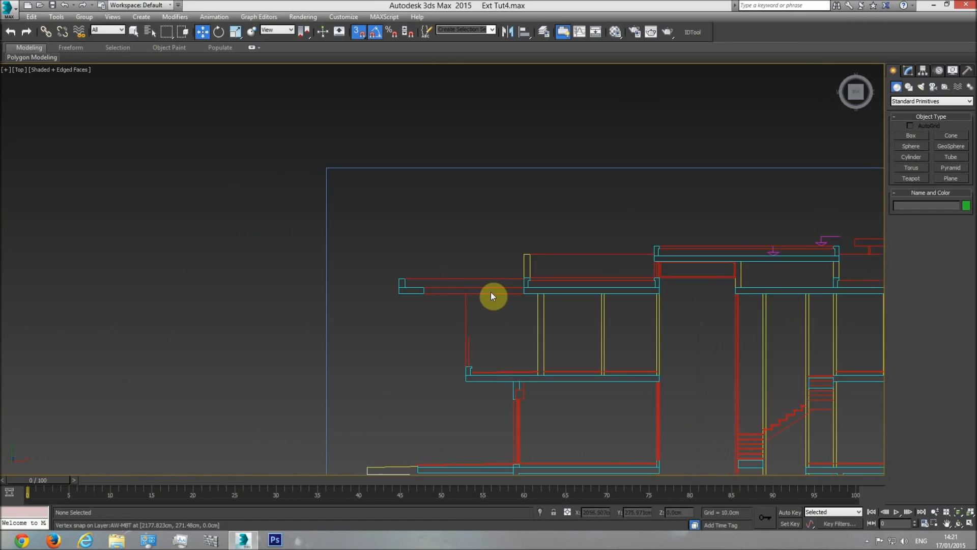
pyautogui.scroll(2, 492, 294)
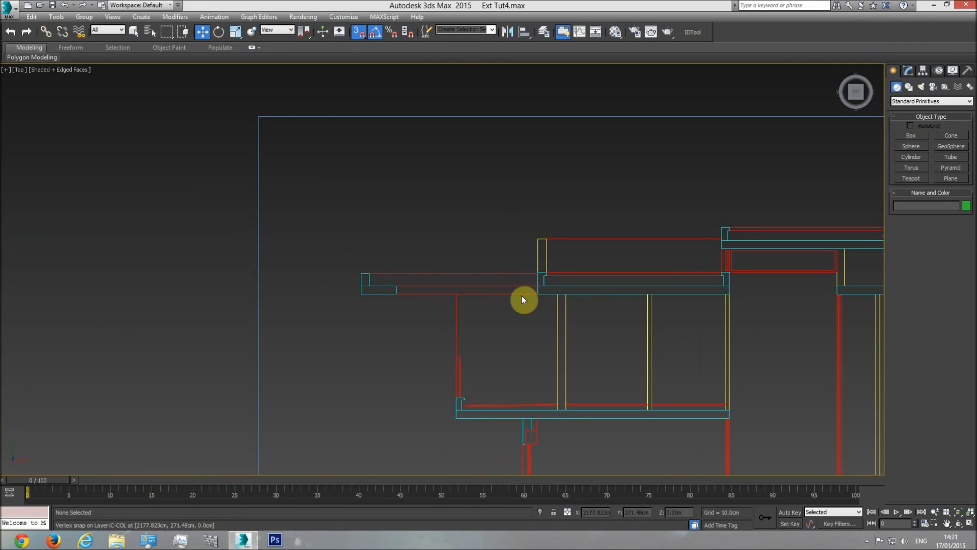
pyautogui.scroll(3, 359, 277)
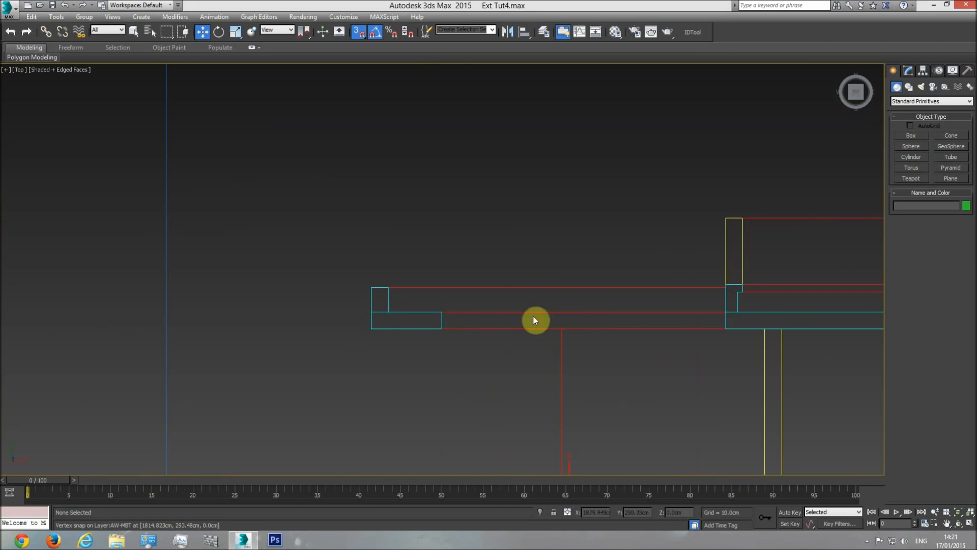
pyautogui.press('p')
pyautogui.scroll(-8, 747, 373)
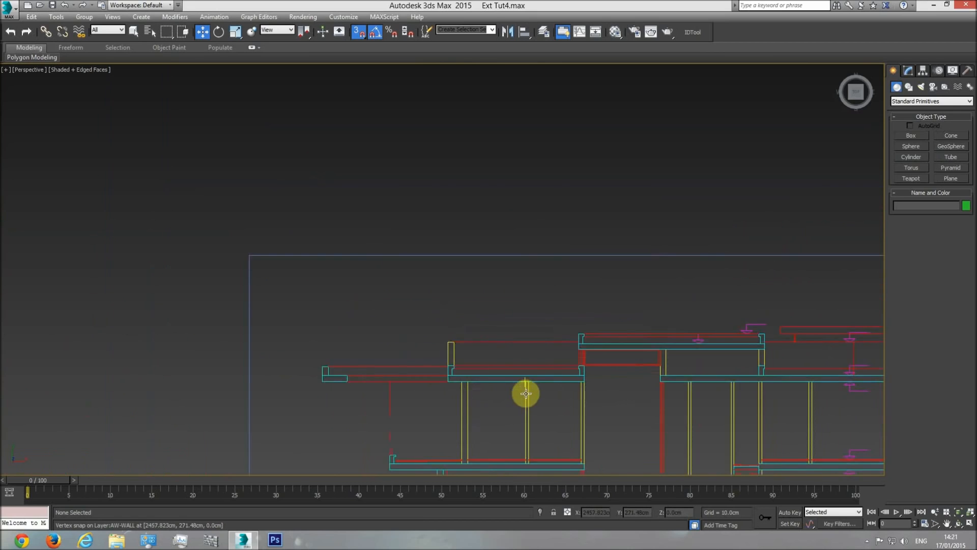
pyautogui.click(958, 524)
pyautogui.moveTo(629, 375); pyautogui.dragTo(434, 371)
pyautogui.press('w')
pyautogui.click(381, 150)
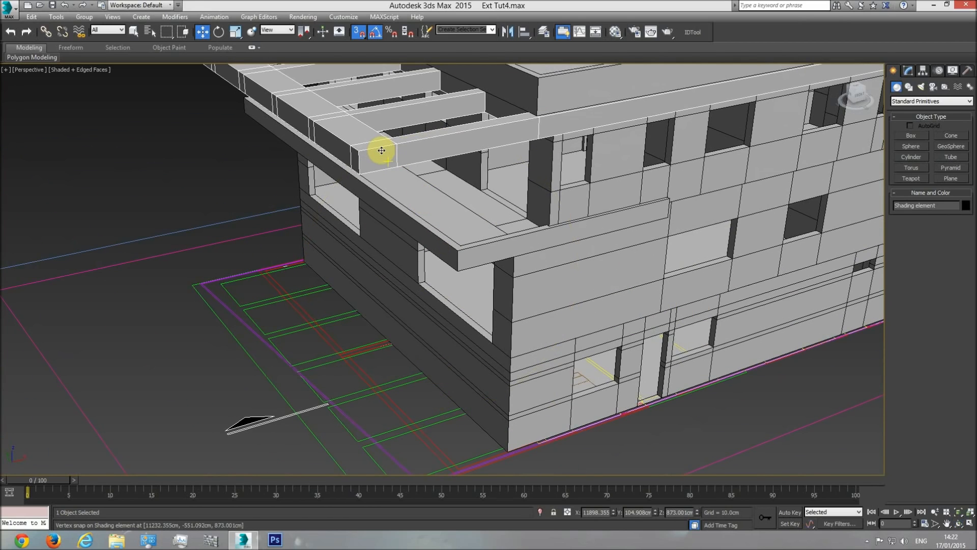
# Measure the width of the shading element's edge upstand in the section with a temporary box, and delete the box
pyautogui.press('t')
pyautogui.moveTo(560, 303); pyautogui.dragTo(477, 277, button='middle')
pyautogui.scroll(-3, 468, 276)
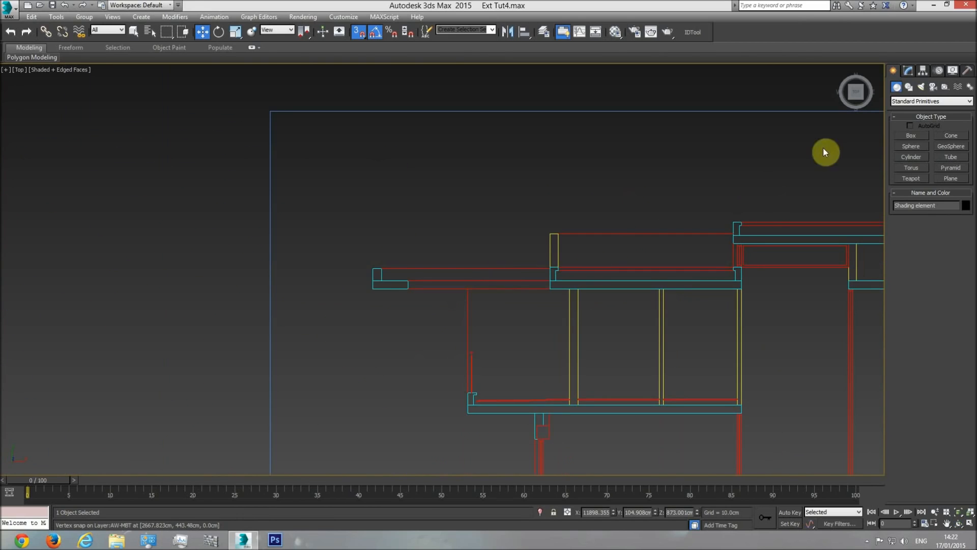
pyautogui.click(911, 136)
pyautogui.scroll(5, 395, 305)
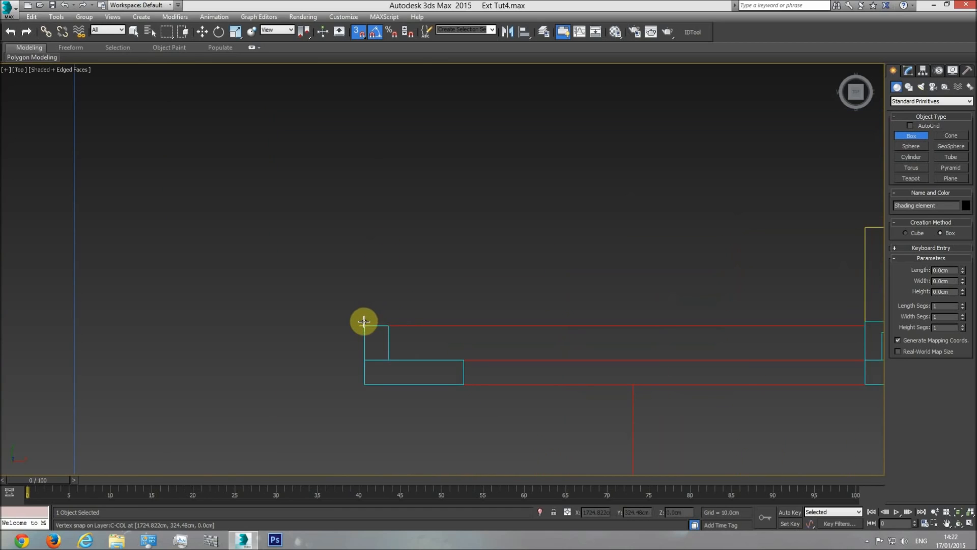
pyautogui.moveTo(365, 323); pyautogui.dragTo(388, 322)
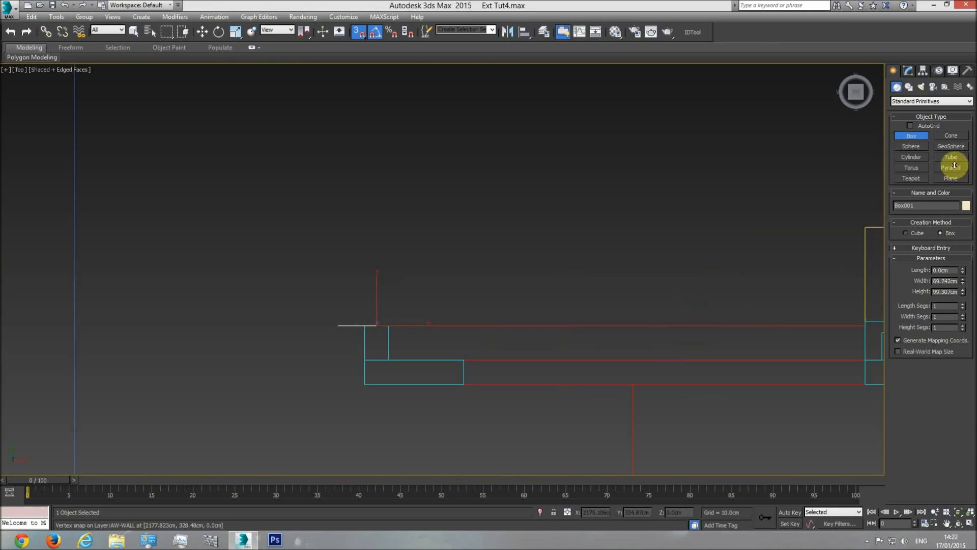
pyautogui.rightClick(418, 306)
pyautogui.press('Delete')
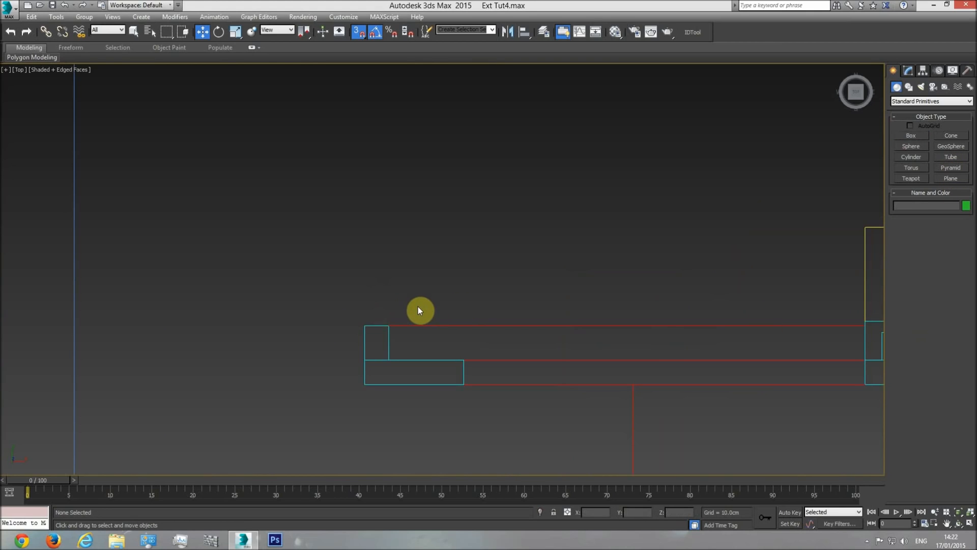
# Select the shading element in the top view of the building and isolate it
pyautogui.scroll(-7, 561, 305)
pyautogui.moveTo(751, 322); pyautogui.dragTo(347, 285, button='middle')
pyautogui.scroll(-1, 346, 285)
pyautogui.moveTo(441, 305); pyautogui.dragTo(121, 292, button='middle')
pyautogui.scroll(-2, 121, 292)
pyautogui.scroll(4, 459, 302)
pyautogui.click(473, 264)
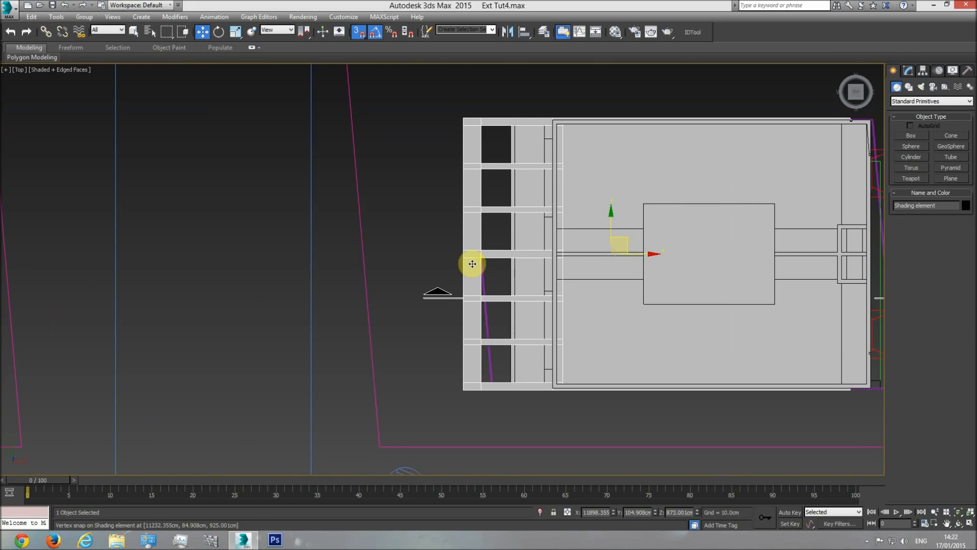
pyautogui.rightClick(472, 265)
pyautogui.click(517, 222)
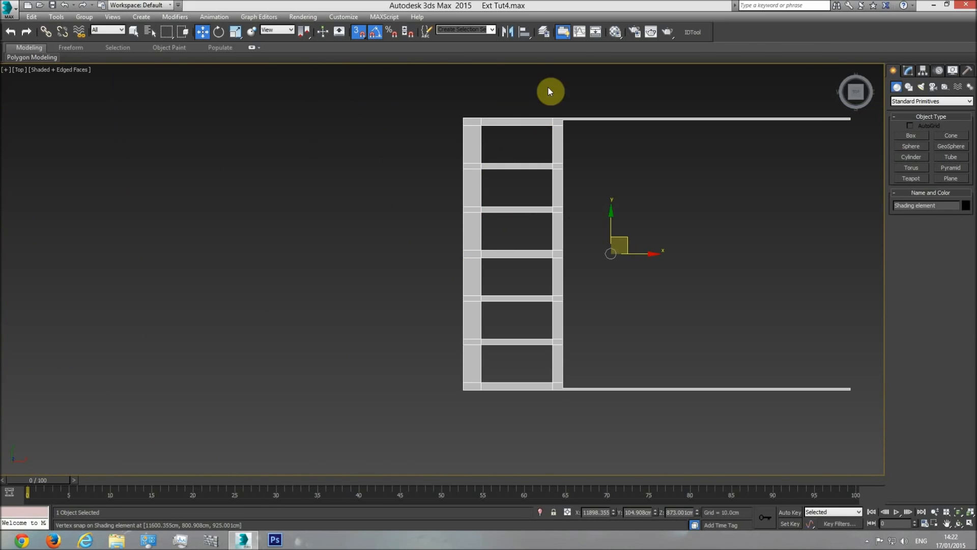
# Create a reference box beside the shading element with a length and width of 22 cm
pyautogui.click(898, 136)
pyautogui.moveTo(477, 80); pyautogui.dragTo(492, 86)
pyautogui.click(505, 66)
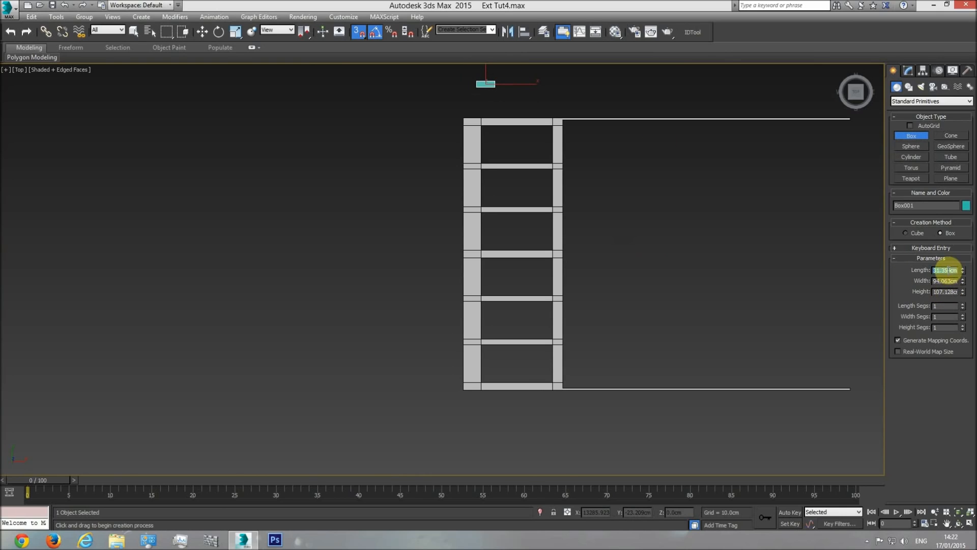
pyautogui.write('22.0cm')
pyautogui.press('Return')
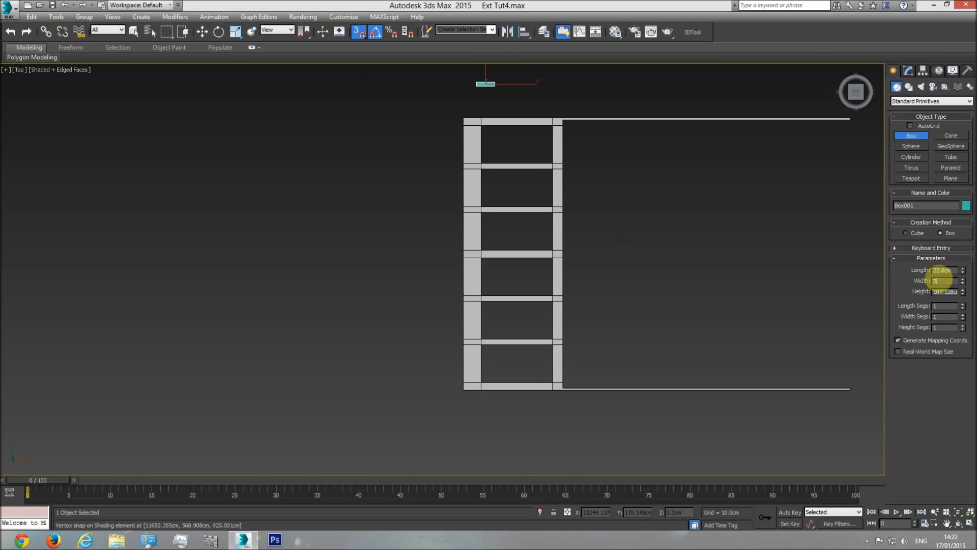
# Snap the reference box to the shading element's outer corner in plan and raise it above the element
pyautogui.click(202, 32)
pyautogui.scroll(5, 514, 91)
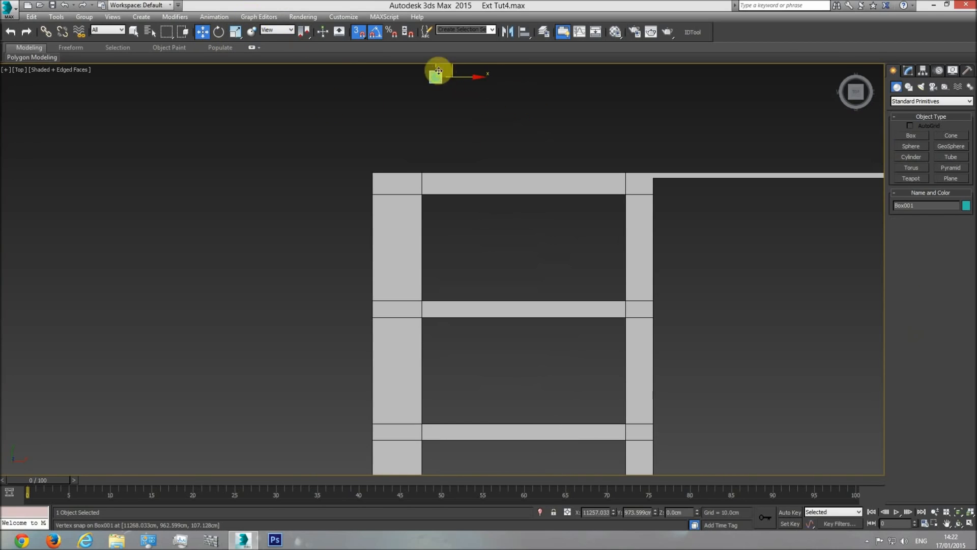
pyautogui.moveTo(452, 67); pyautogui.dragTo(343, 192)
pyautogui.scroll(3, 399, 147)
pyautogui.press('f')
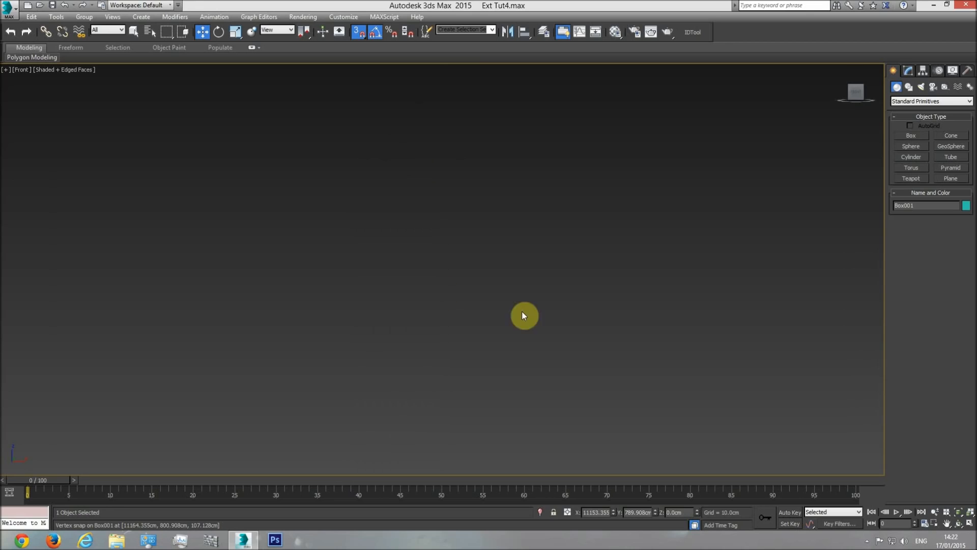
pyautogui.scroll(-5, 540, 324)
pyautogui.moveTo(342, 387); pyautogui.dragTo(342, 328)
pyautogui.press('t')
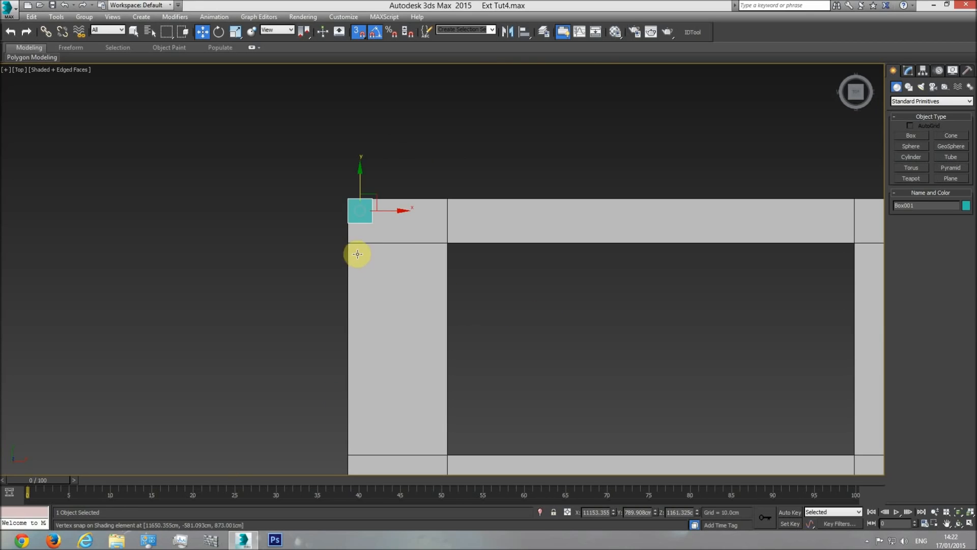
# Start a Slice Plane at vertex level on the shading element's Editable Poly and rotate the plane 90 degrees
pyautogui.click(392, 238)
pyautogui.scroll(-5, 524, 254)
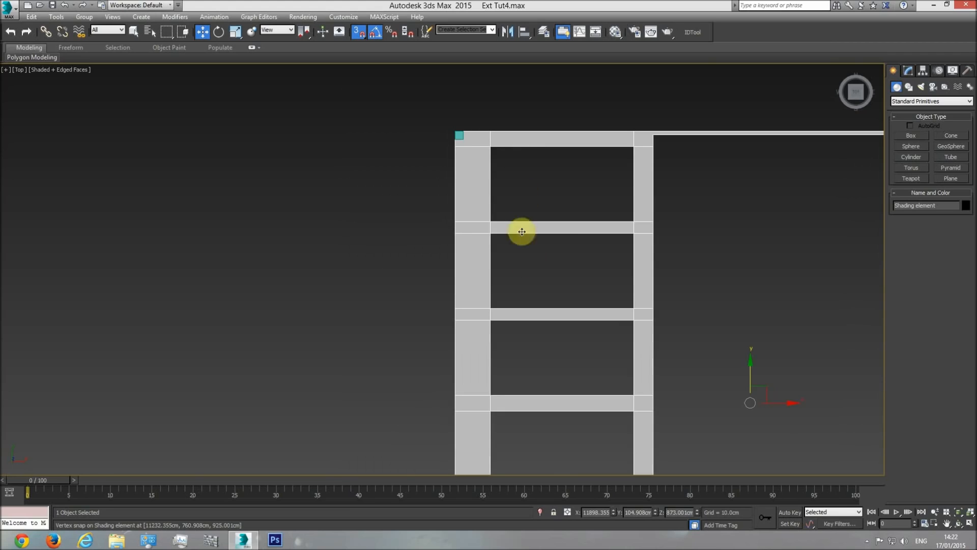
pyautogui.click(909, 70)
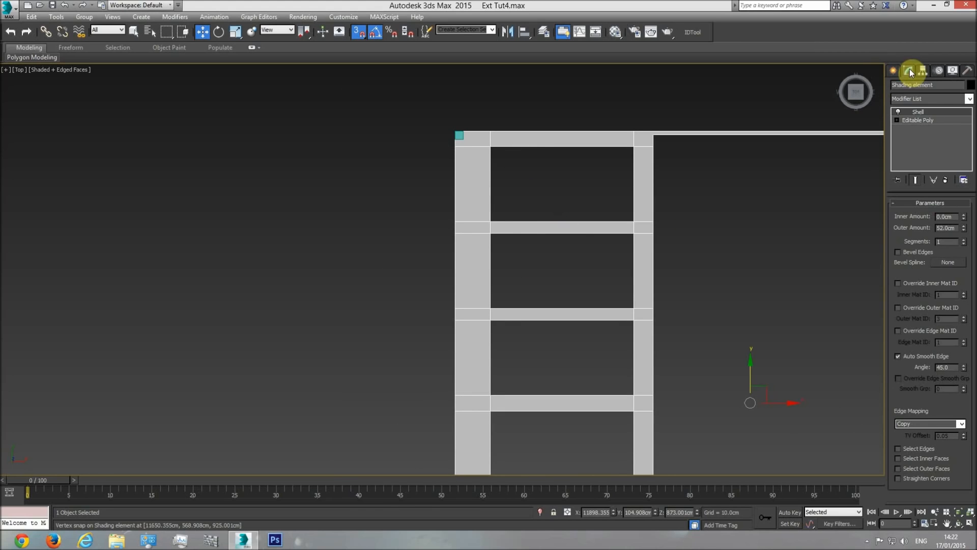
pyautogui.click(927, 119)
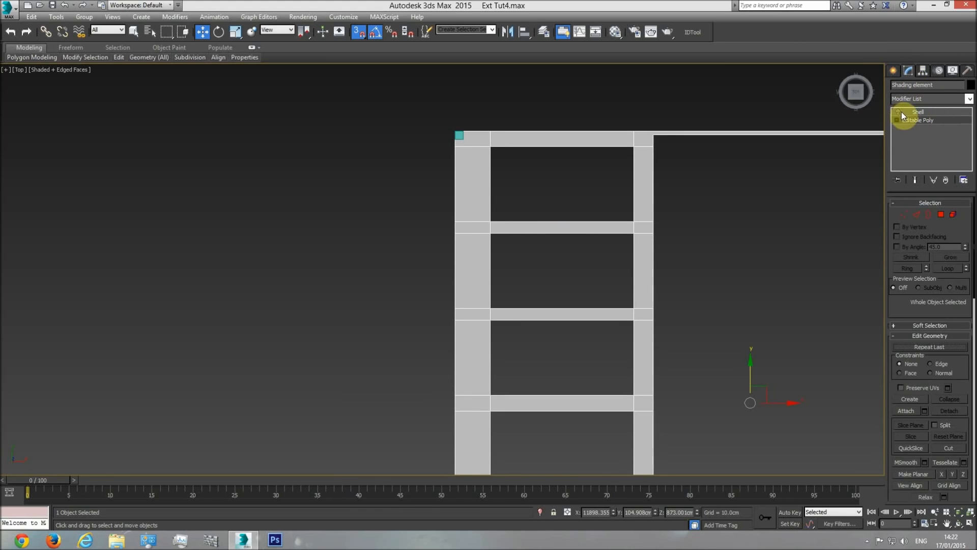
pyautogui.click(914, 214)
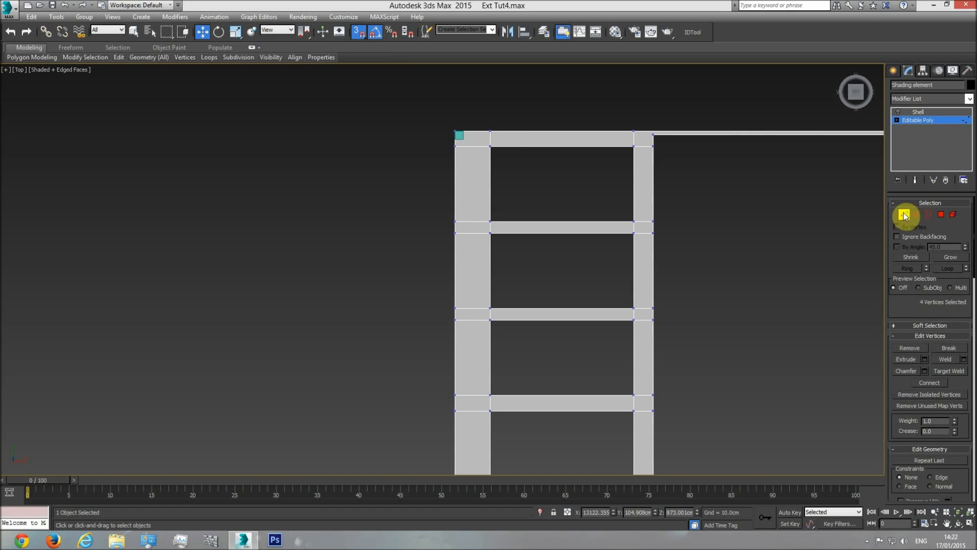
pyautogui.moveTo(902, 305); pyautogui.dragTo(896, 220)
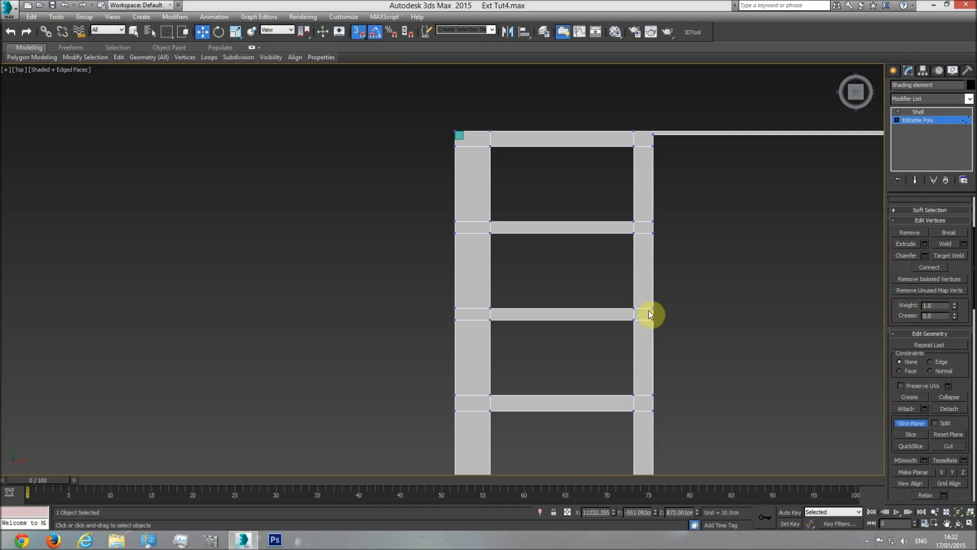
pyautogui.scroll(-5, 577, 182)
pyautogui.click(218, 33)
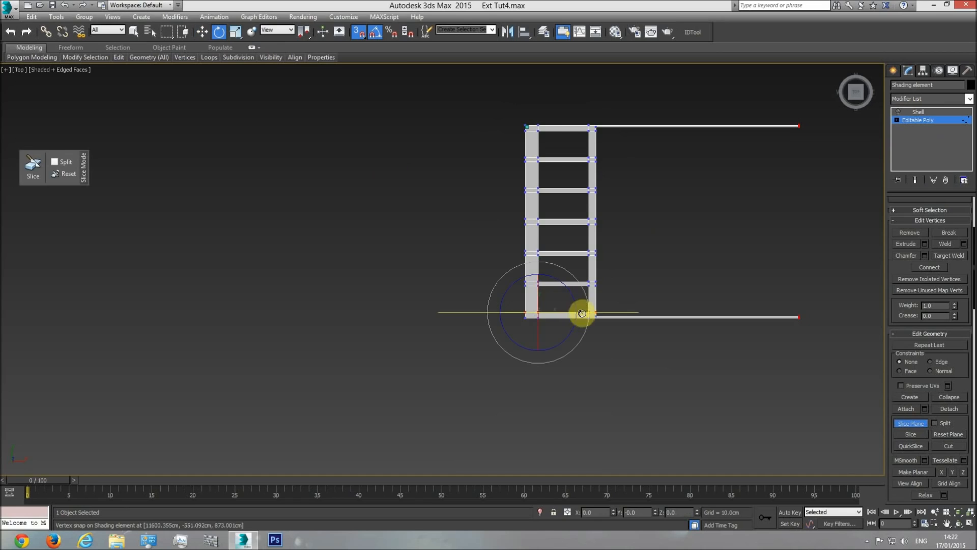
pyautogui.moveTo(586, 307); pyautogui.dragTo(585, 350)
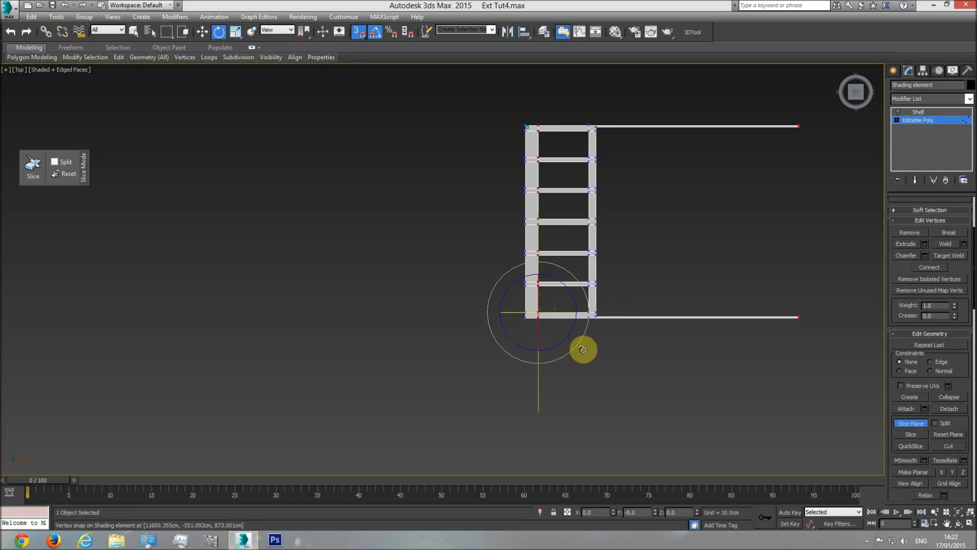
# Snap the slice plane to the reference box's inner edge, slice the shading element along it, and leave vertex editing
pyautogui.click(202, 32)
pyautogui.moveTo(561, 304); pyautogui.dragTo(530, 120)
pyautogui.scroll(5, 531, 117)
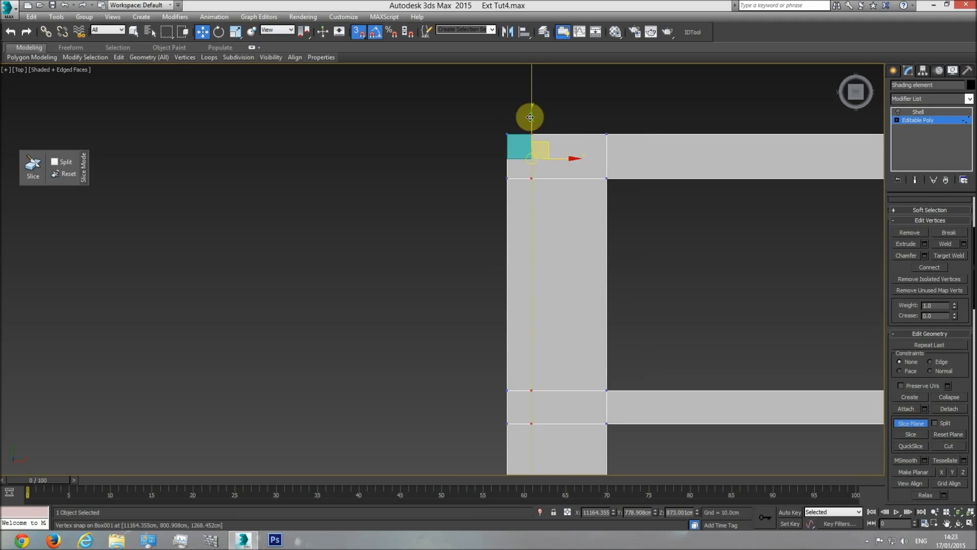
pyautogui.click(911, 423)
pyautogui.moveTo(665, 292); pyautogui.dragTo(640, 220, button='middle')
pyautogui.scroll(-3, 634, 240)
pyautogui.scroll(-1, 641, 221)
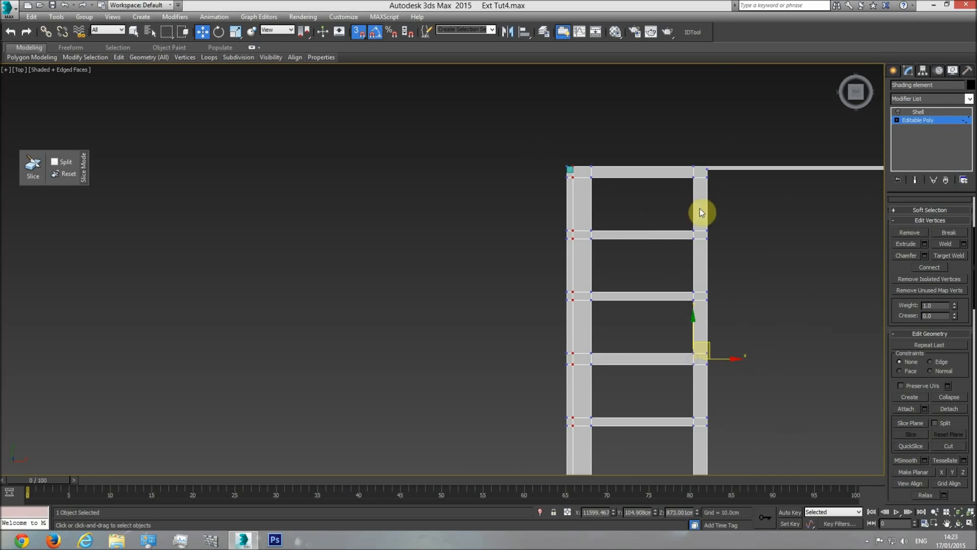
pyautogui.click(919, 124)
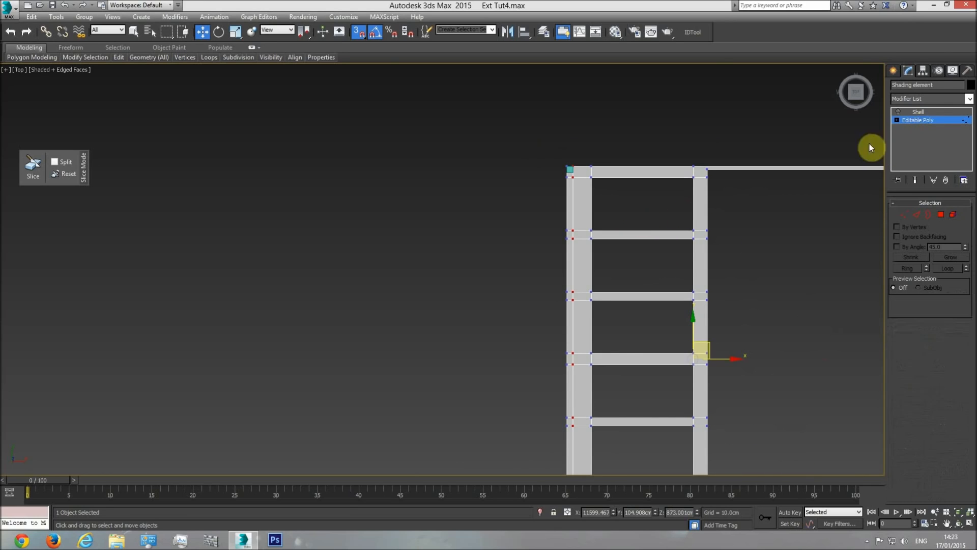
# Delete the reference box at the shading element's upper outer corner in plan
pyautogui.click(570, 170)
pyautogui.press('Delete')
pyautogui.moveTo(589, 190); pyautogui.dragTo(578, 181, button='middle')
pyautogui.scroll(-3, 578, 181)
pyautogui.moveTo(578, 338); pyautogui.dragTo(563, 284, button='middle')
pyautogui.scroll(4, 562, 286)
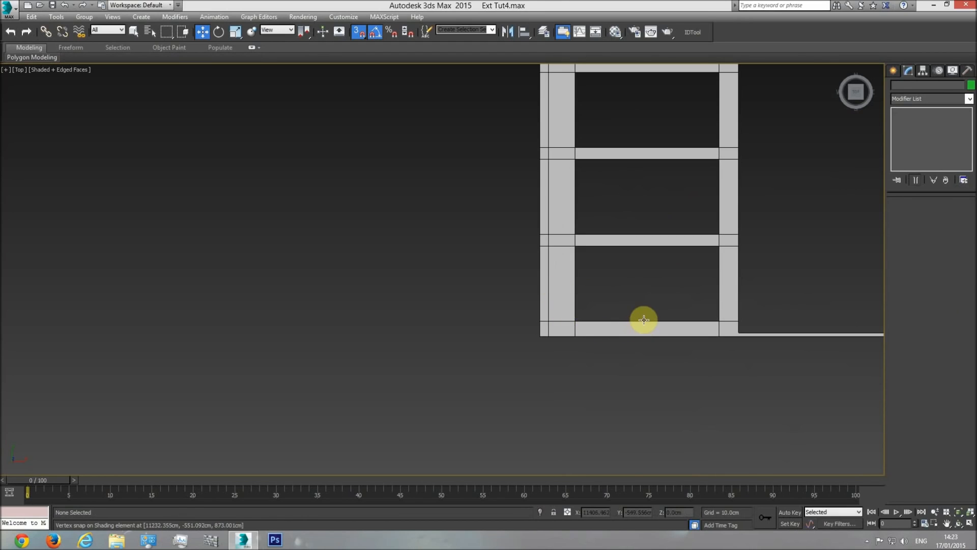
# Unhide all the building objects around the shading element in a perspective view
pyautogui.press('p')
pyautogui.click(958, 523)
pyautogui.moveTo(471, 311); pyautogui.dragTo(500, 231)
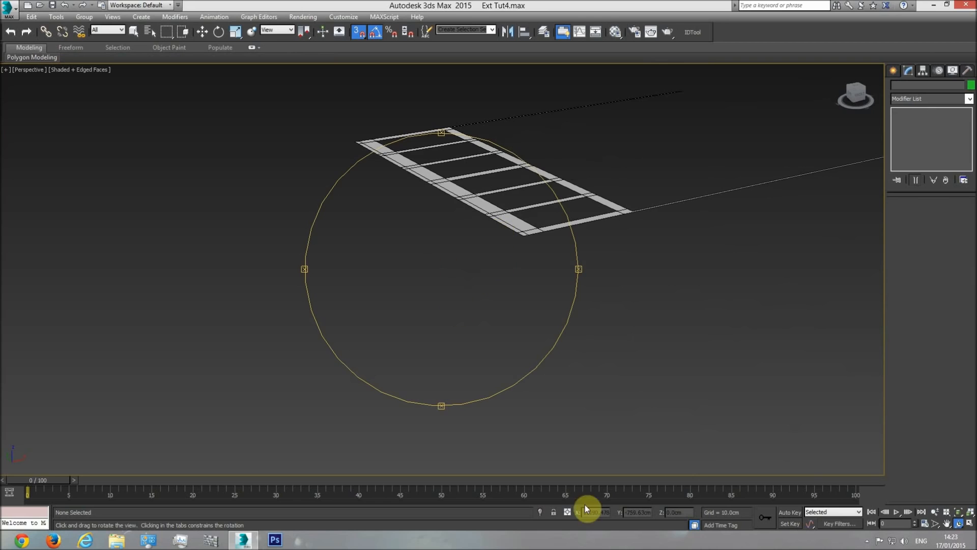
pyautogui.rightClick(447, 356)
pyautogui.rightClick(473, 254)
pyautogui.click(492, 210)
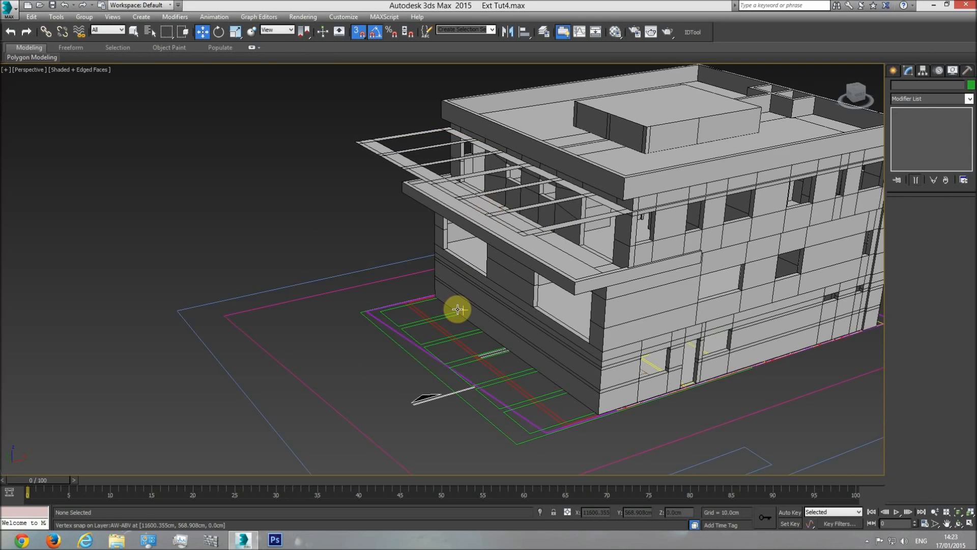
# Examine the shading element's slab and edge upstand in the section drawing
pyautogui.press('t')
pyautogui.scroll(-8, 448, 320)
pyautogui.moveTo(59, 286); pyautogui.dragTo(395, 292, button='middle')
pyautogui.scroll(6, 365, 281)
pyautogui.scroll(3, 295, 249)
pyautogui.scroll(-6, 373, 258)
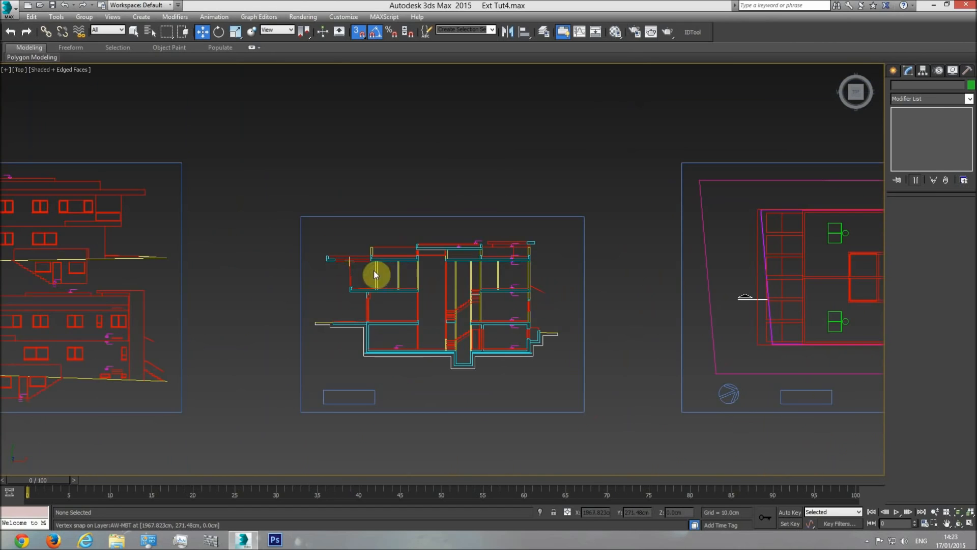
pyautogui.moveTo(402, 270); pyautogui.dragTo(158, 261, button='middle')
pyautogui.scroll(-4, 162, 262)
pyautogui.scroll(-2, 235, 288)
pyautogui.moveTo(211, 285)
pyautogui.mouseDown(button='middle')
pyautogui.moveTo(949, 268)
pyautogui.moveTo(186, 273)
pyautogui.moveTo(393, 282)
pyautogui.mouseUp(button='middle')
pyautogui.scroll(6, 319, 271)
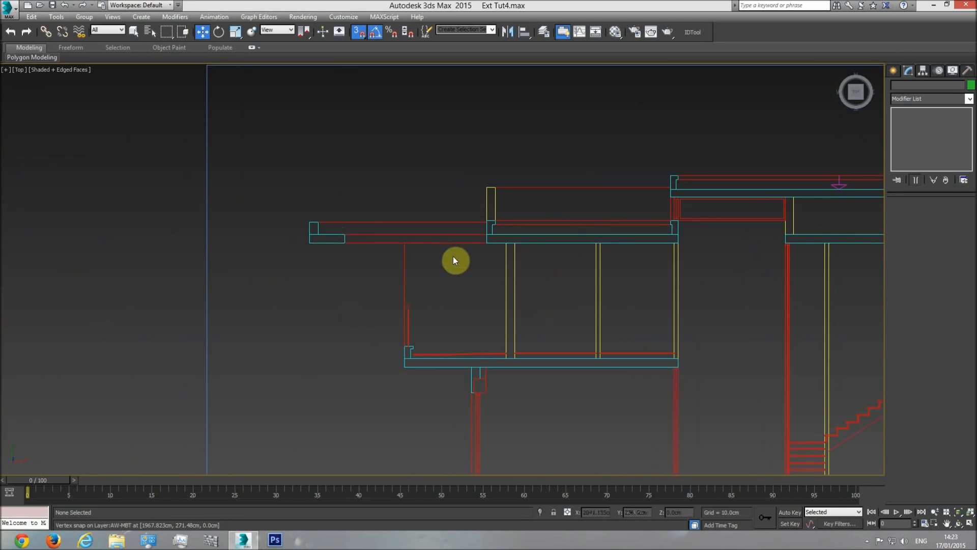
pyautogui.scroll(-3, 370, 294)
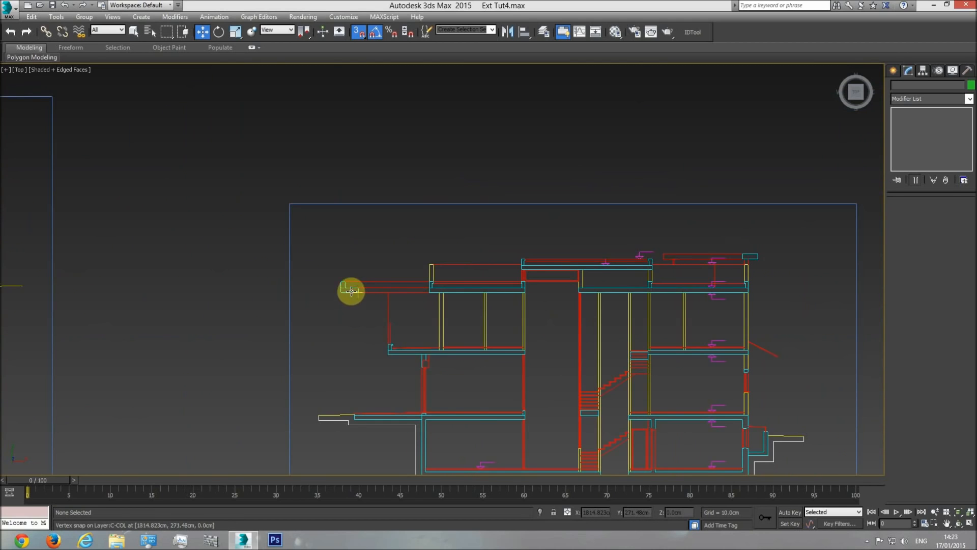
pyautogui.scroll(5, 356, 295)
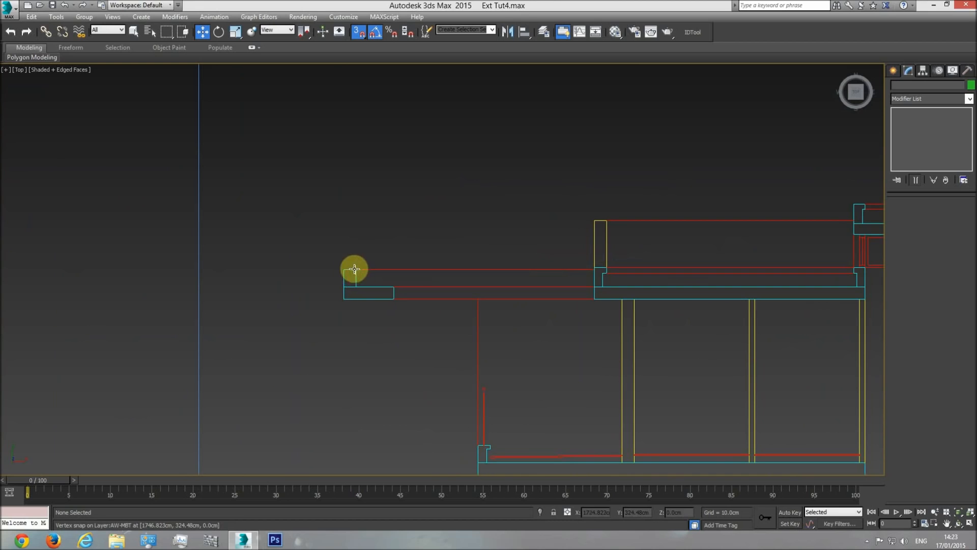
# Create a reference box at the shading element's lower outer corner in plan with a length of 22 cm
pyautogui.moveTo(679, 320); pyautogui.dragTo(535, 329, button='middle')
pyautogui.scroll(-5, 534, 331)
pyautogui.scroll(-3, 557, 332)
pyautogui.scroll(-3, 341, 336)
pyautogui.moveTo(682, 346); pyautogui.dragTo(557, 343, button='middle')
pyautogui.scroll(10, 560, 351)
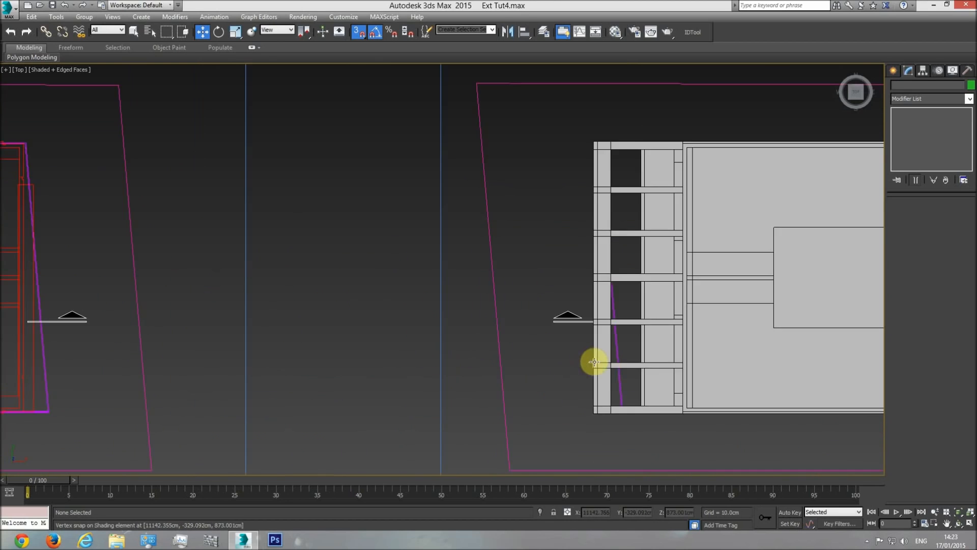
pyautogui.moveTo(592, 387); pyautogui.dragTo(563, 363, button='middle')
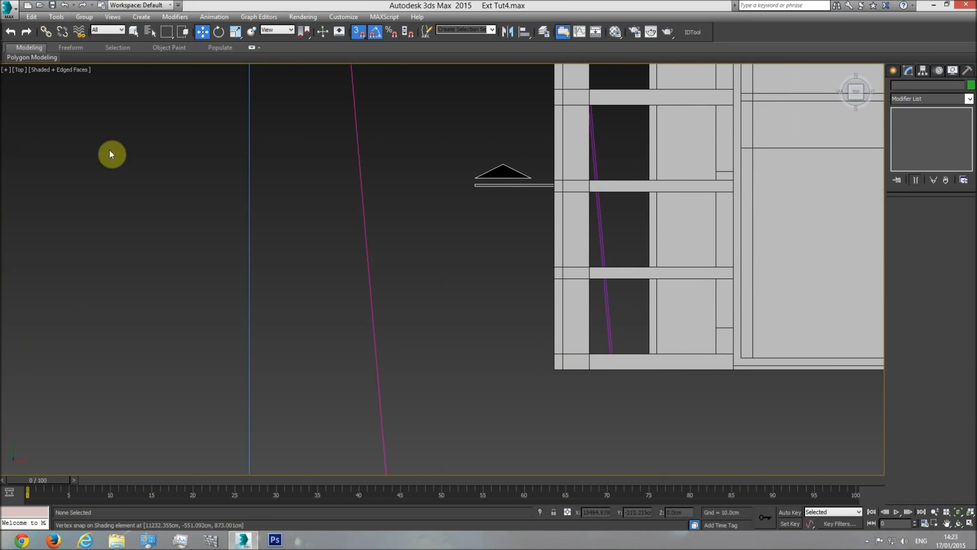
pyautogui.click(134, 32)
pyautogui.click(899, 73)
pyautogui.click(911, 135)
pyautogui.scroll(4, 568, 375)
pyautogui.moveTo(545, 402); pyautogui.dragTo(563, 375)
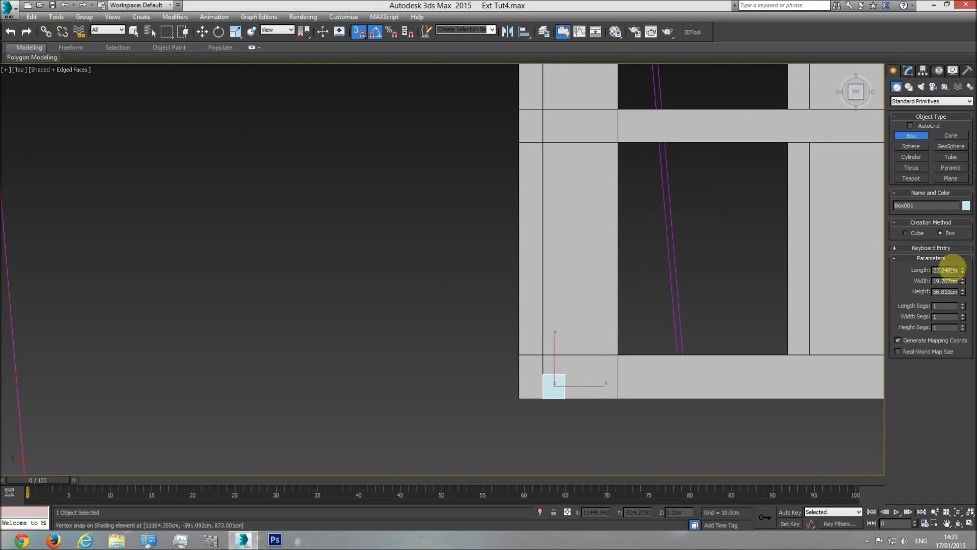
pyautogui.press('Return')
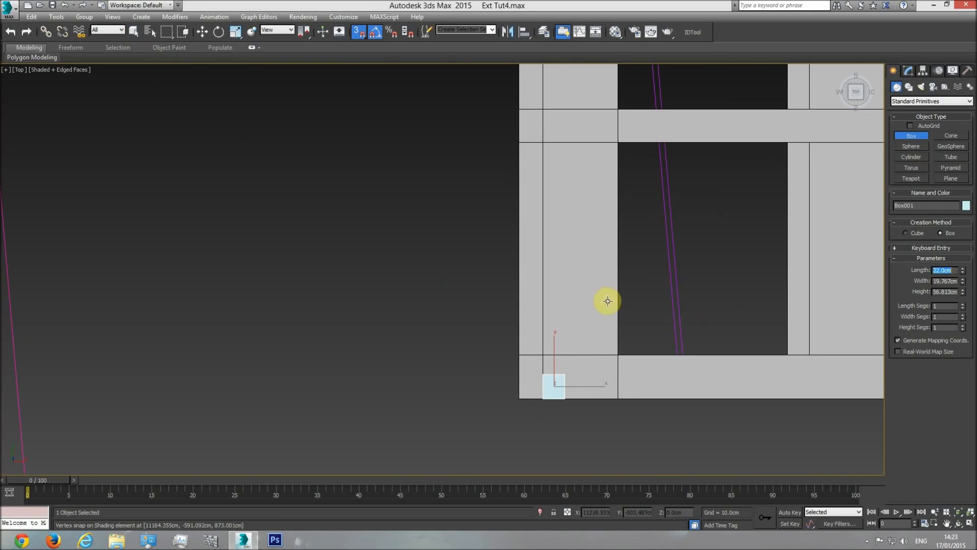
# Snap the reference box flush with the shading element's lower outer edge in plan
pyautogui.click(202, 31)
pyautogui.scroll(4, 537, 405)
pyautogui.moveTo(568, 363)
pyautogui.mouseDown()
pyautogui.moveTo(572, 307)
pyautogui.moveTo(605, 318)
pyautogui.moveTo(556, 371)
pyautogui.mouseUp()
# Start a Slice Plane at vertex level on the shading element's Editable Poly and rotate it perpendicular to the previous cut
pyautogui.click(581, 295)
pyautogui.moveTo(733, 304); pyautogui.dragTo(593, 319, button='middle')
pyautogui.scroll(-5, 605, 320)
pyautogui.scroll(-4, 604, 318)
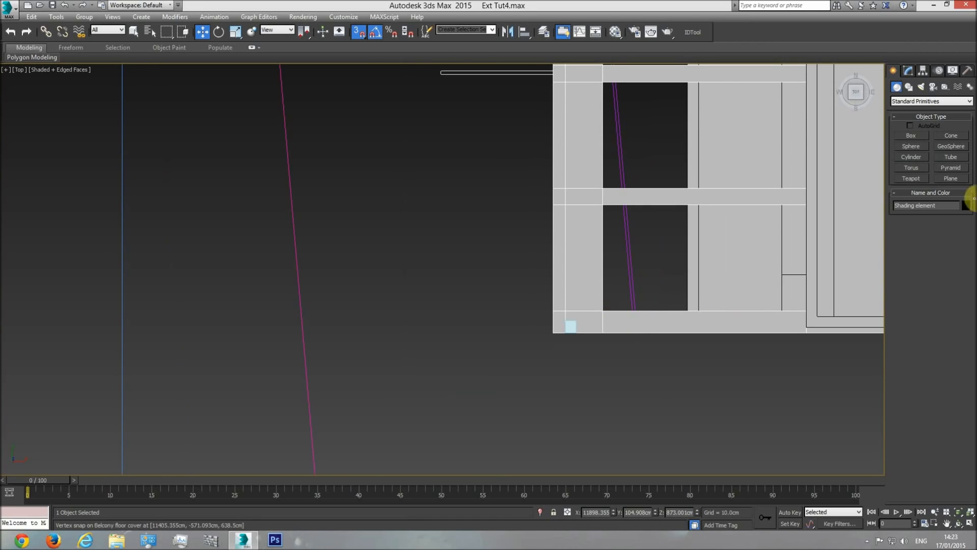
pyautogui.click(910, 71)
pyautogui.click(919, 121)
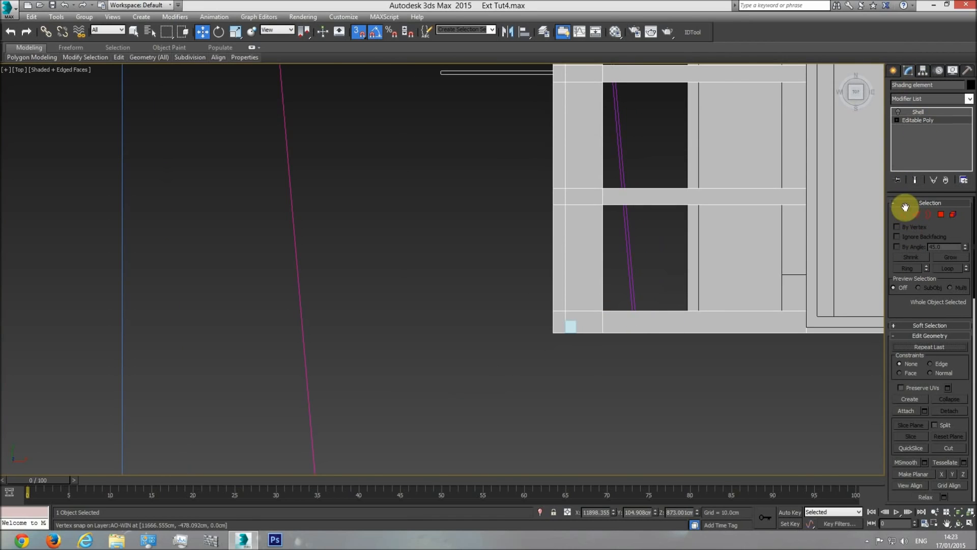
pyautogui.click(905, 213)
pyautogui.moveTo(903, 304); pyautogui.dragTo(886, 112)
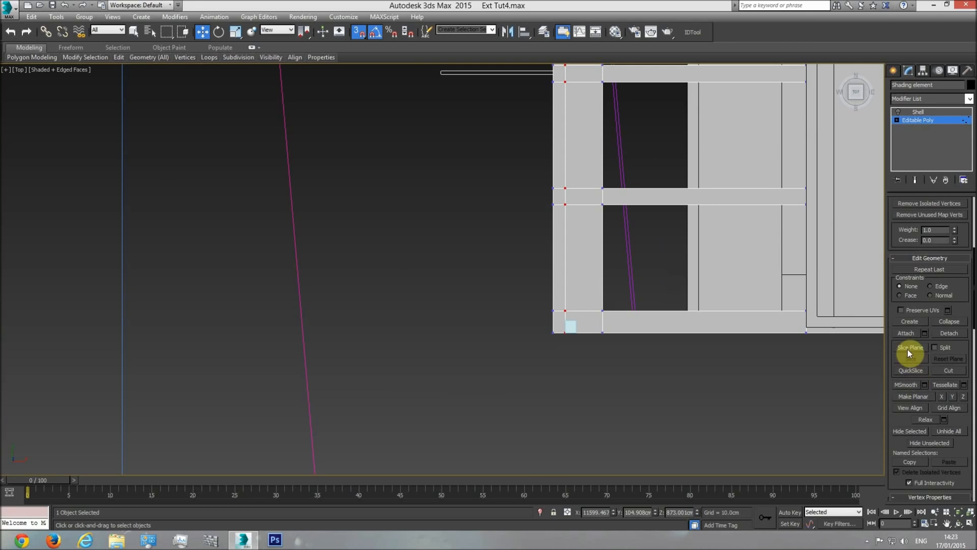
pyautogui.moveTo(509, 216); pyautogui.dragTo(419, 322, button='middle')
pyautogui.scroll(-3, 371, 274)
pyautogui.scroll(-2, 408, 282)
pyautogui.scroll(1, 285, 194)
pyautogui.click(219, 31)
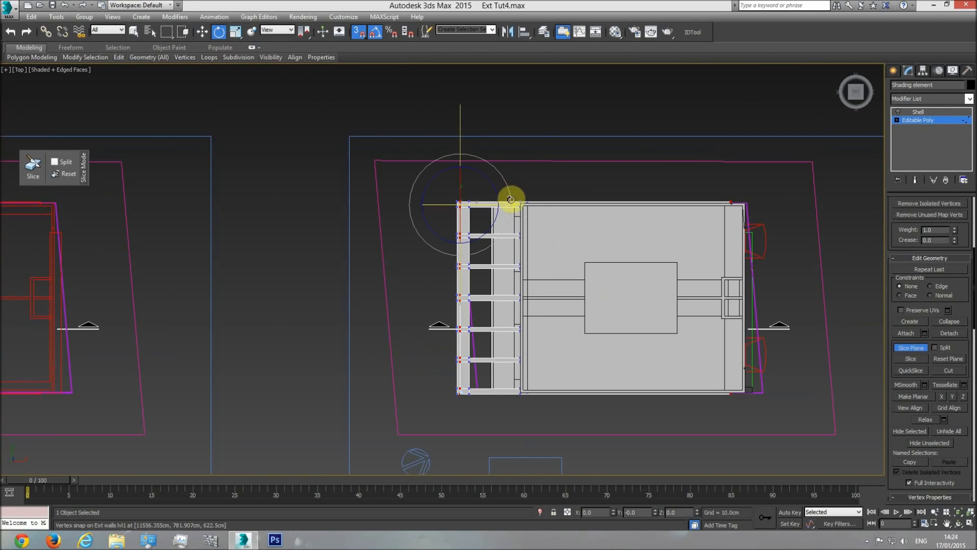
# Snap the slice plane to the reference box's inner edge, slice the shading element's lower end beam, and leave vertex editing
pyautogui.click(203, 33)
pyautogui.moveTo(461, 172); pyautogui.dragTo(499, 444)
pyautogui.scroll(4, 456, 380)
pyautogui.moveTo(505, 446); pyautogui.dragTo(525, 345, button='middle')
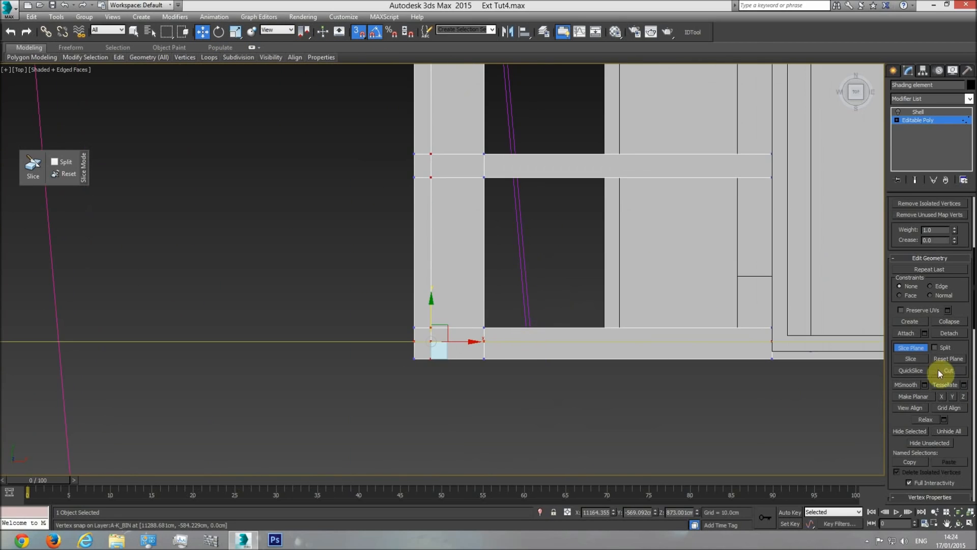
pyautogui.click(926, 123)
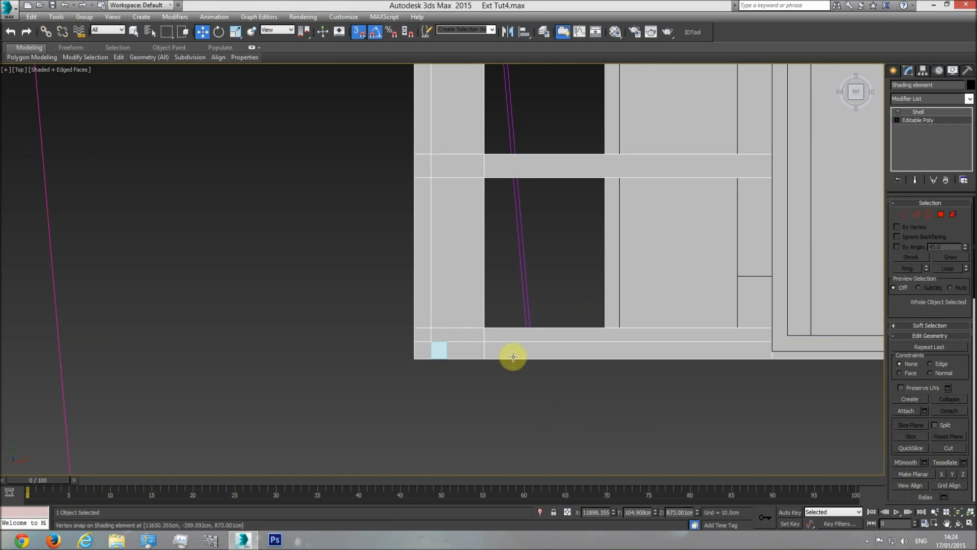
# Move the reference box to the shading element's opposite end and snap it flush with the upper outer edge in plan
pyautogui.click(443, 351)
pyautogui.moveTo(452, 331); pyautogui.dragTo(456, 363, button='middle')
pyautogui.scroll(-4, 456, 366)
pyautogui.moveTo(452, 350); pyautogui.dragTo(447, 96)
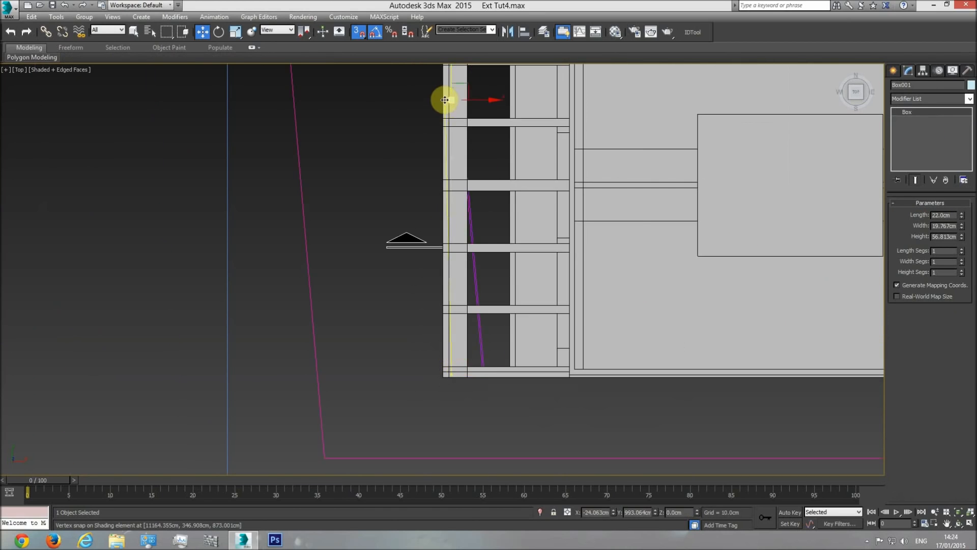
pyautogui.moveTo(448, 96); pyautogui.dragTo(481, 380, button='middle')
pyautogui.moveTo(475, 367)
pyautogui.mouseDown()
pyautogui.moveTo(468, 280)
pyautogui.moveTo(487, 226)
pyautogui.moveTo(453, 336)
pyautogui.moveTo(606, 375)
pyautogui.mouseUp()
# Slice the shading element's upper end beam along the reference box's inner edge and leave vertex editing
pyautogui.click(607, 375)
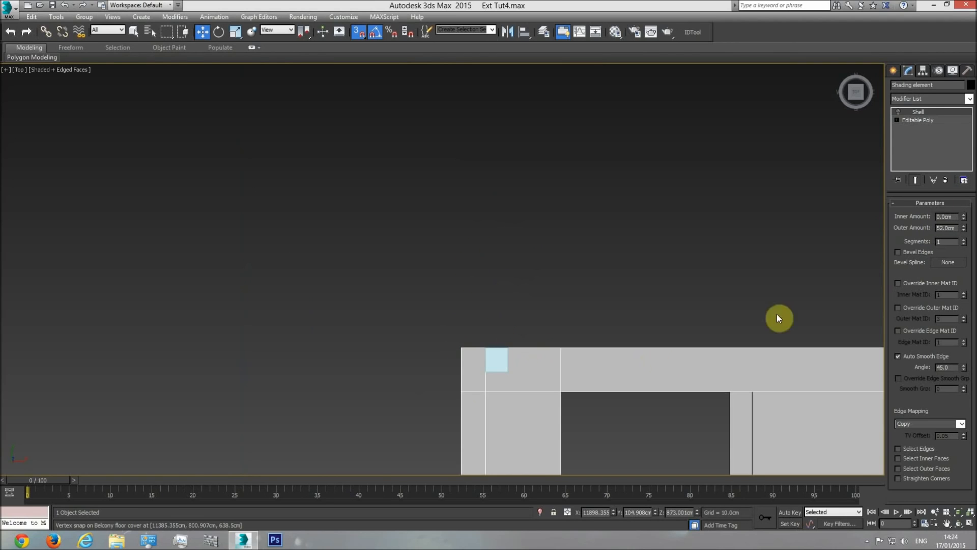
pyautogui.click(919, 120)
pyautogui.scroll(-5, 905, 220)
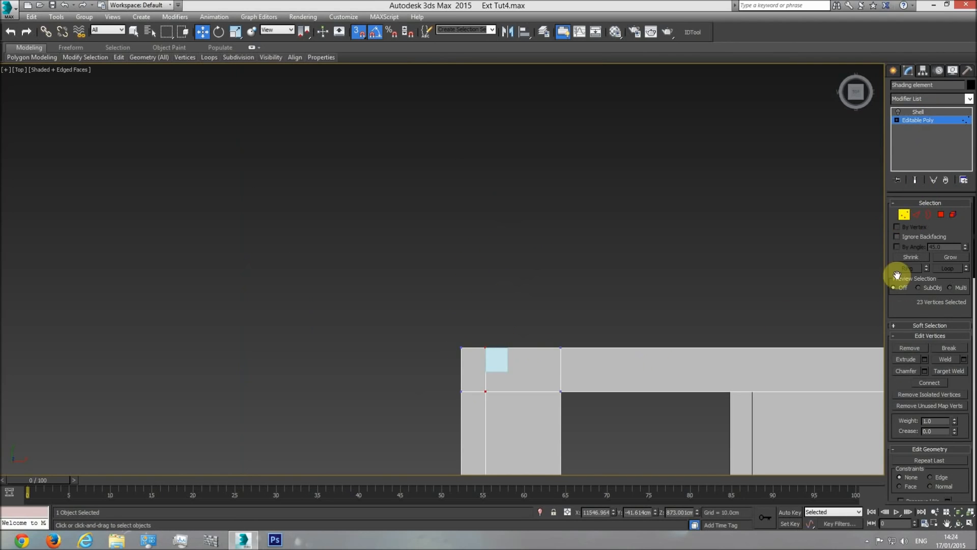
pyautogui.scroll(-6, 626, 304)
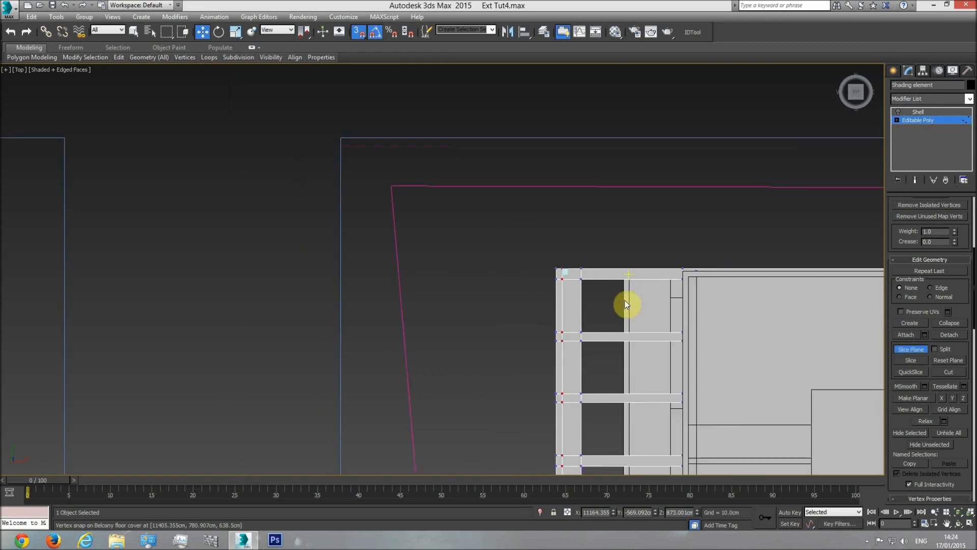
pyautogui.moveTo(585, 285); pyautogui.dragTo(566, 184)
pyautogui.scroll(6, 577, 214)
pyautogui.click(909, 361)
pyautogui.click(909, 350)
pyautogui.click(918, 120)
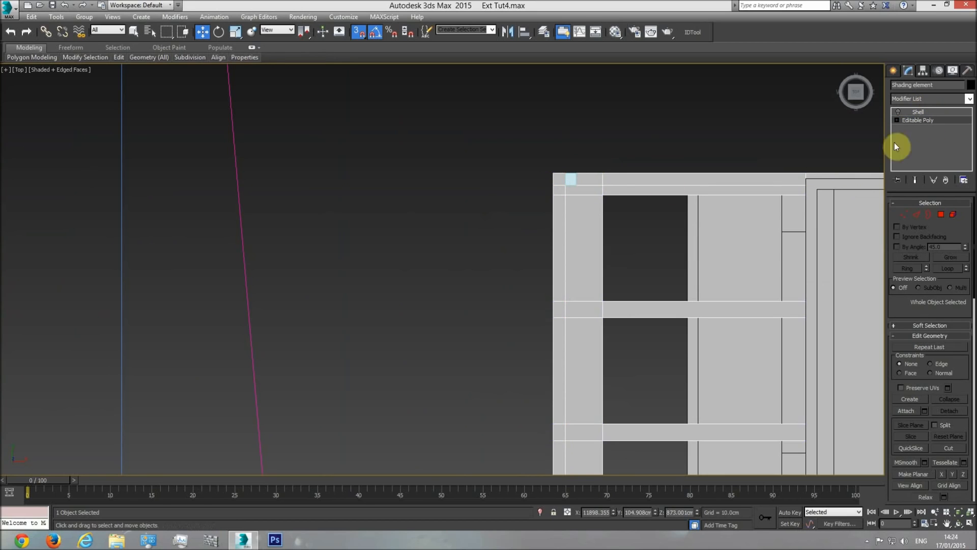
# Delete the reference box, reselect the shading element and inspect the new cuts in perspective
pyautogui.click(572, 181)
pyautogui.click(583, 187)
pyautogui.press('p')
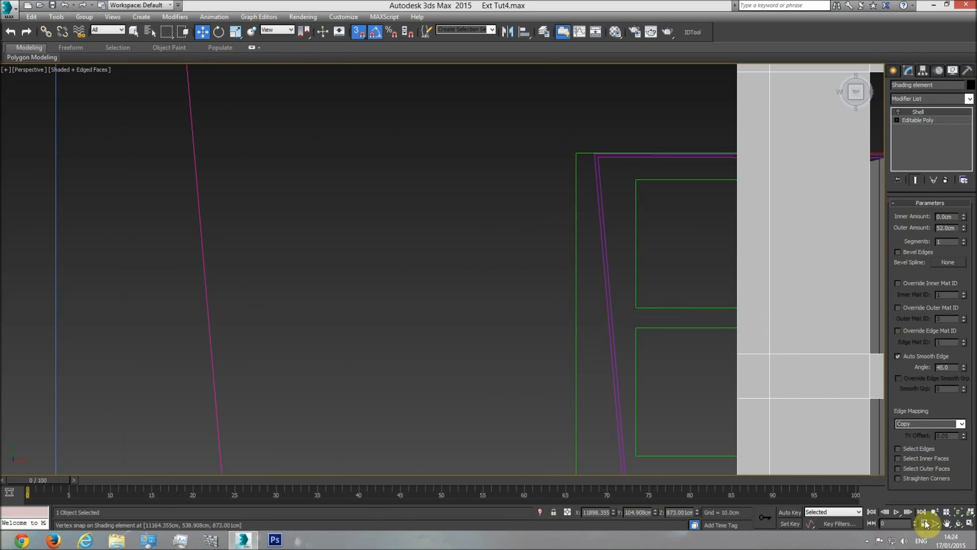
pyautogui.click(958, 515)
pyautogui.click(959, 524)
pyautogui.moveTo(403, 259); pyautogui.dragTo(375, 199)
pyautogui.moveTo(408, 234)
pyautogui.mouseDown(button='middle')
pyautogui.moveTo(448, 270)
pyautogui.moveTo(484, 204)
pyautogui.mouseUp(button='middle')
pyautogui.moveTo(446, 308); pyautogui.dragTo(484, 270, button='middle')
pyautogui.scroll(3, 424, 305)
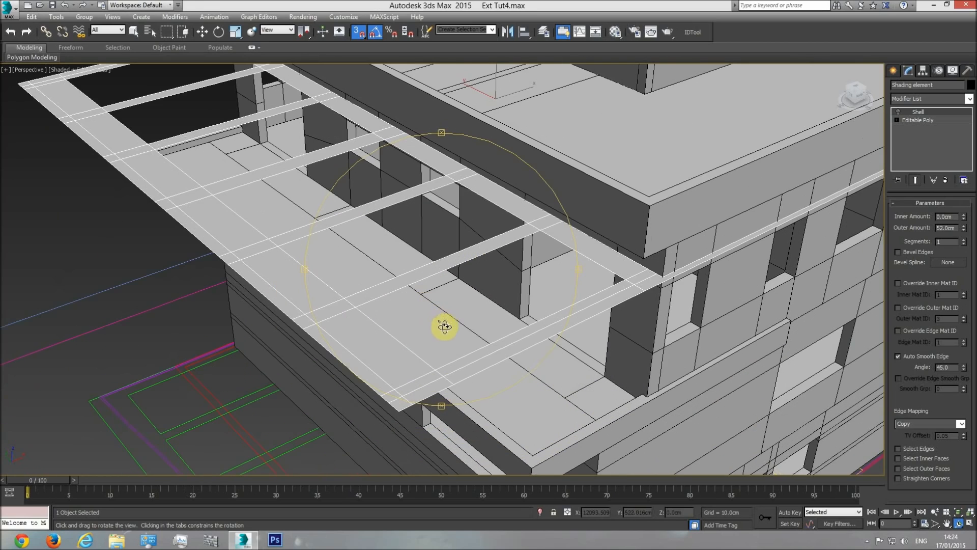
pyautogui.moveTo(451, 336); pyautogui.dragTo(449, 331, button='middle')
pyautogui.scroll(-3, 445, 314)
# Measure the shading slab's thickness in the section drawing with a temporary box and discard the box
pyautogui.press('t')
pyautogui.scroll(-5, 450, 318)
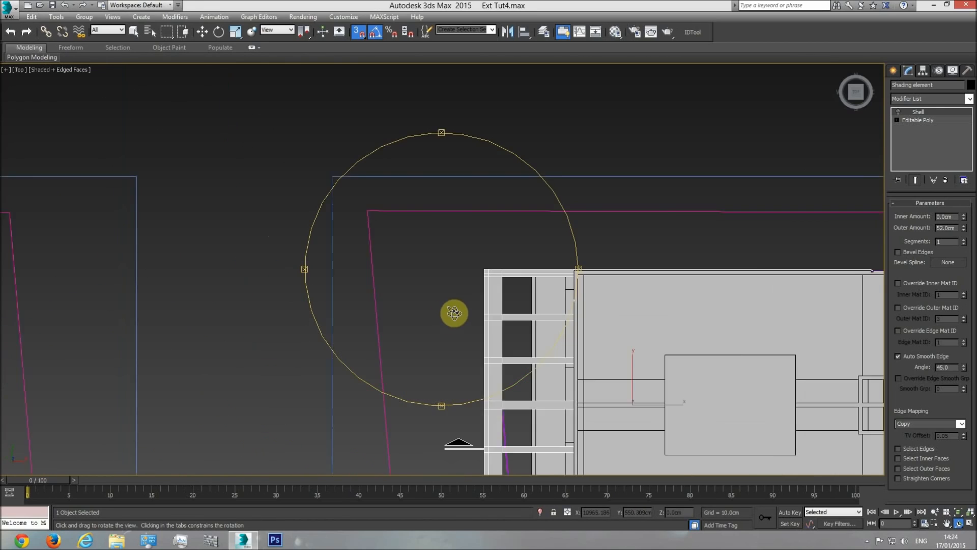
pyautogui.scroll(-5, 451, 316)
pyautogui.moveTo(380, 317); pyautogui.dragTo(615, 314, button='middle')
pyautogui.scroll(7, 373, 317)
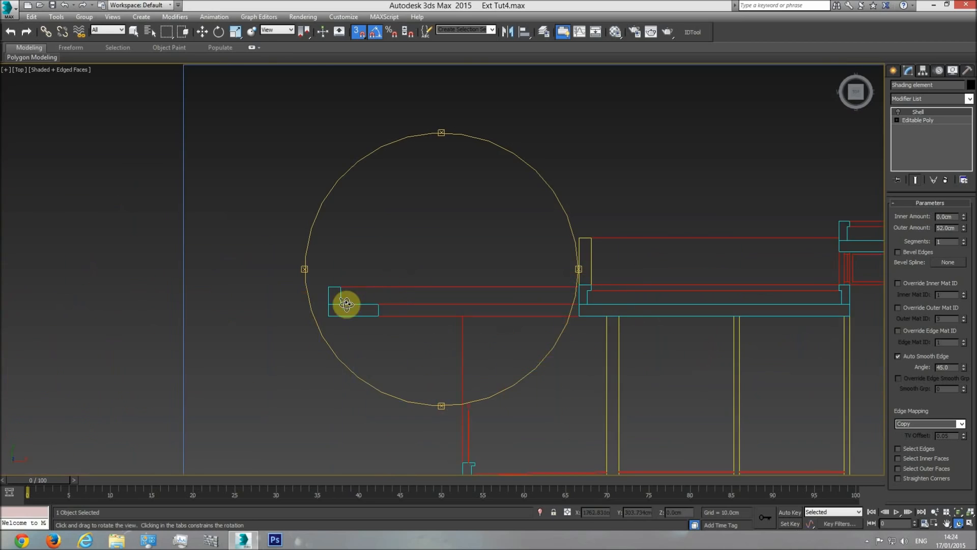
pyautogui.scroll(3, 349, 299)
pyautogui.press('w')
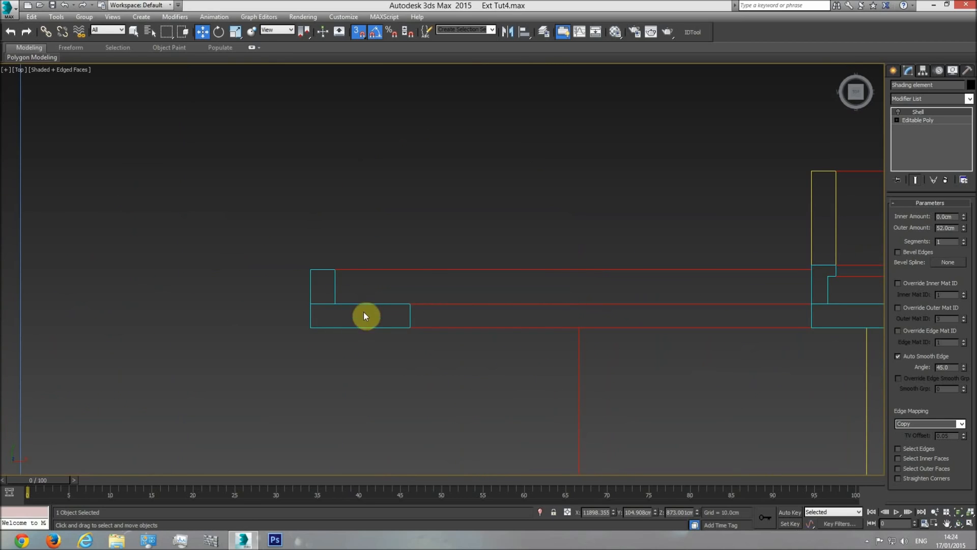
pyautogui.click(894, 70)
pyautogui.click(912, 136)
pyautogui.moveTo(336, 306); pyautogui.dragTo(409, 326)
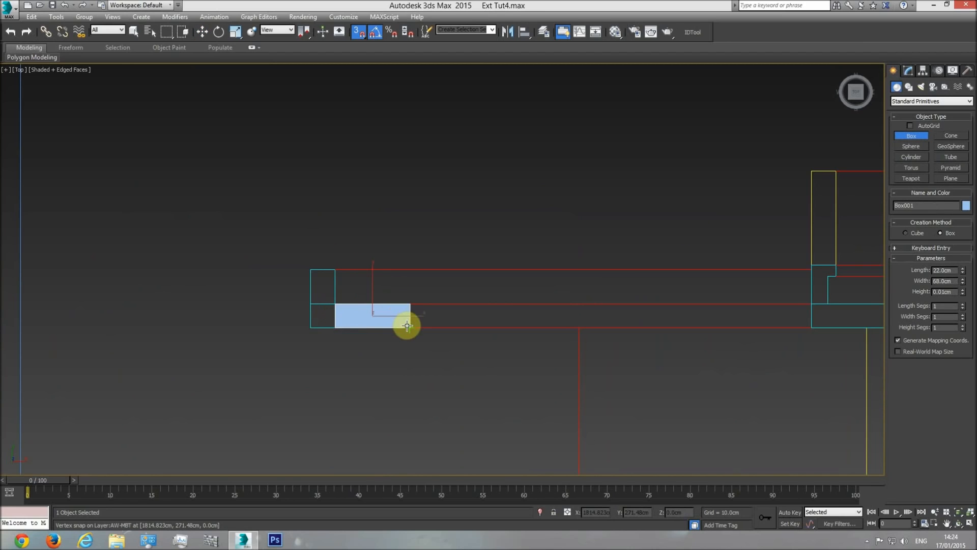
pyautogui.click(414, 231)
pyautogui.moveTo(963, 272); pyautogui.dragTo(945, 252)
pyautogui.press('w')
pyautogui.click(490, 309)
# Turn on the shading element's Shell modifier and set its outer amount to 22 cm
pyautogui.press('p')
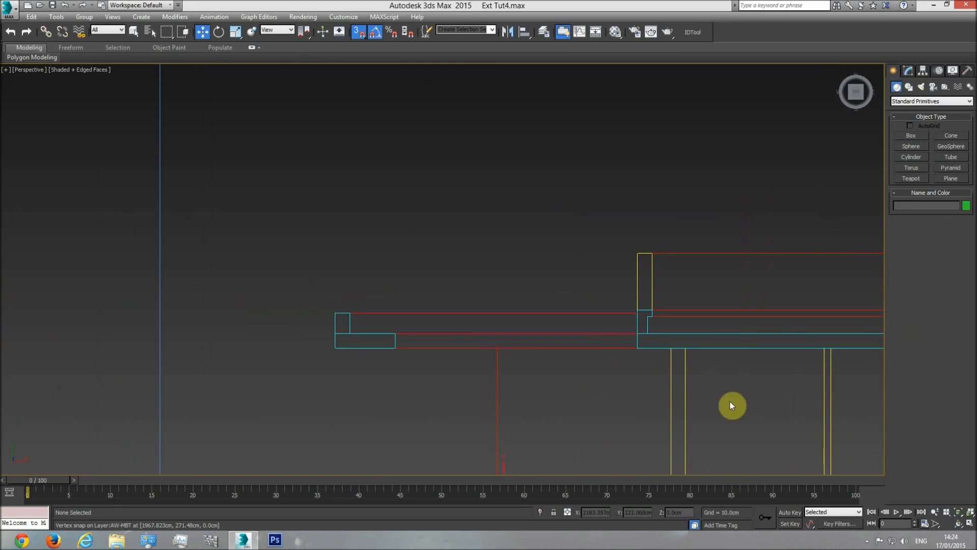
pyautogui.click(960, 511)
pyautogui.click(959, 523)
pyautogui.moveTo(489, 270); pyautogui.dragTo(315, 324)
pyautogui.moveTo(162, 375); pyautogui.dragTo(300, 326, button='middle')
pyautogui.scroll(7, 300, 326)
pyautogui.press('w')
pyautogui.click(358, 261)
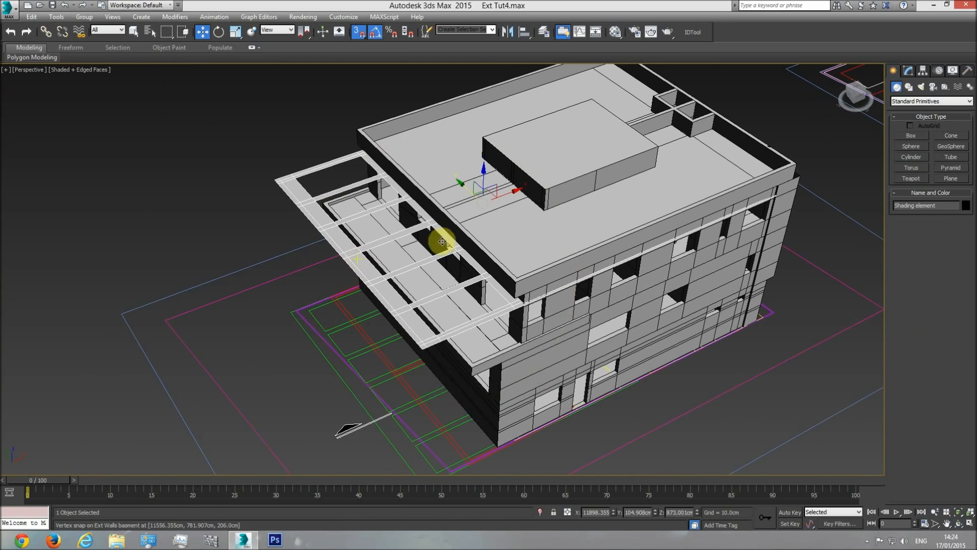
pyautogui.click(910, 70)
pyautogui.click(898, 111)
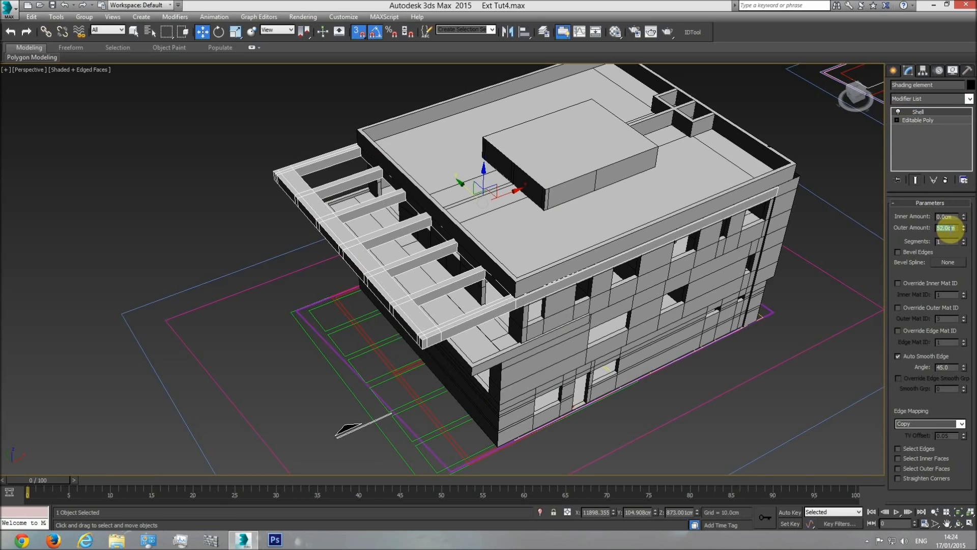
pyautogui.write('22')
pyautogui.press('Return')
# Add an Edit Poly modifier above the shading element's Shell and switch to polygon editing
pyautogui.scroll(4, 411, 344)
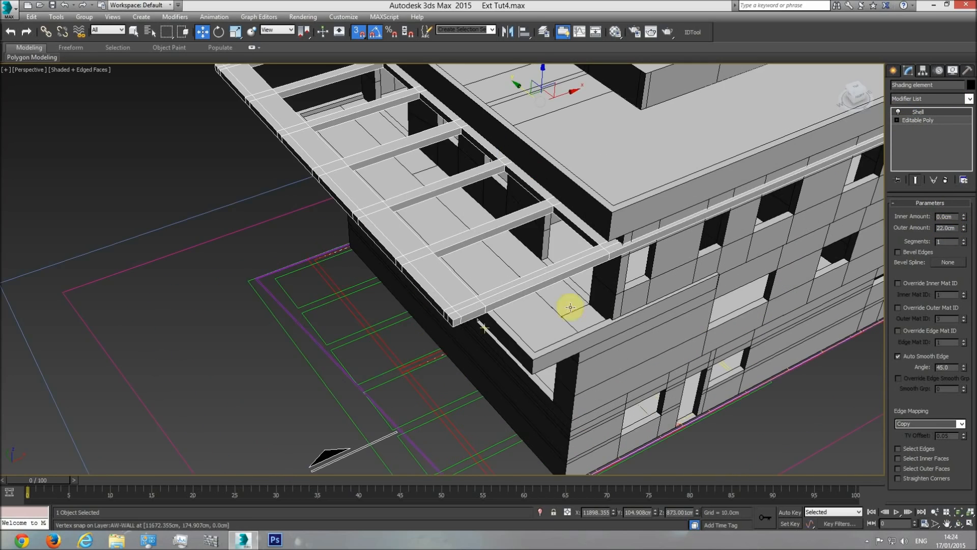
pyautogui.click(969, 100)
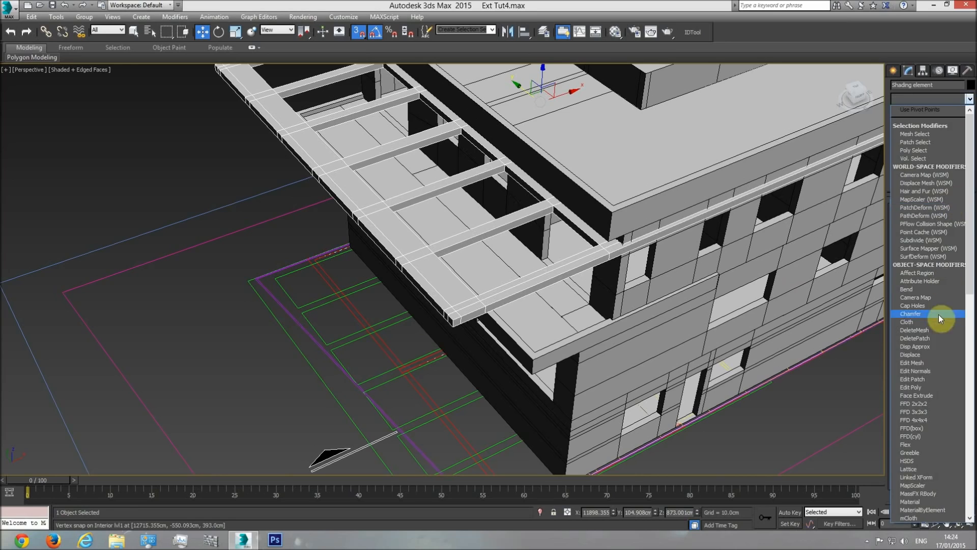
pyautogui.click(925, 386)
pyautogui.click(941, 282)
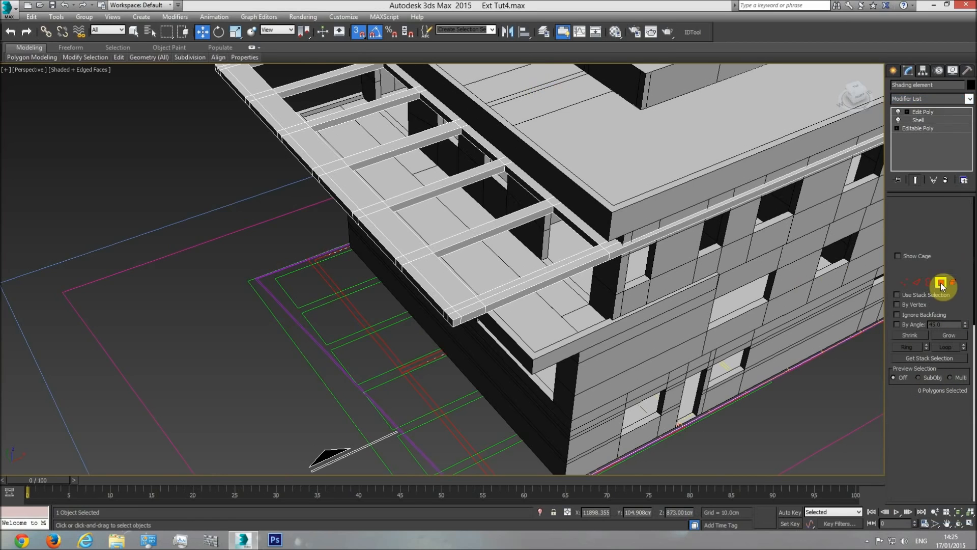
# Select the narrow outer top polygons along the near side of the shading element up to its front corner
pyautogui.click(616, 246)
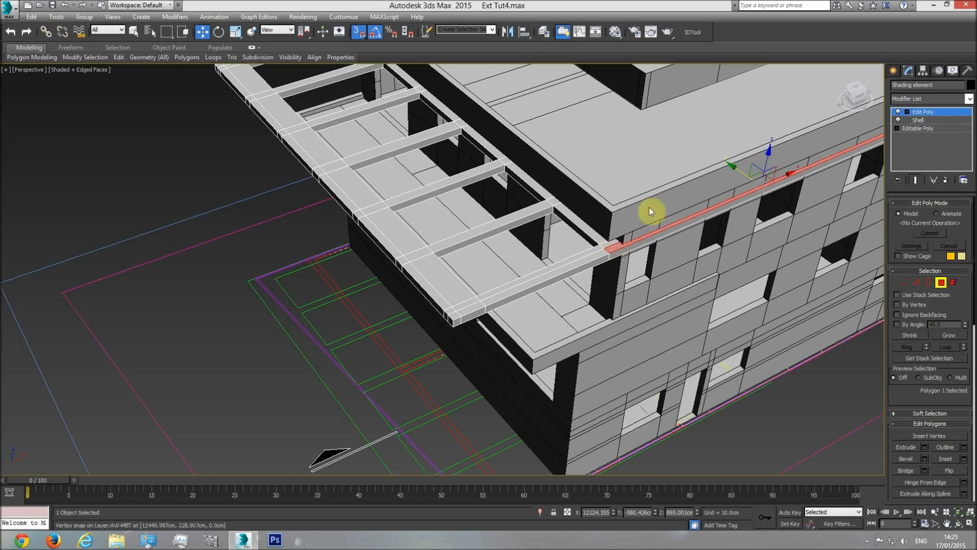
pyautogui.click(134, 32)
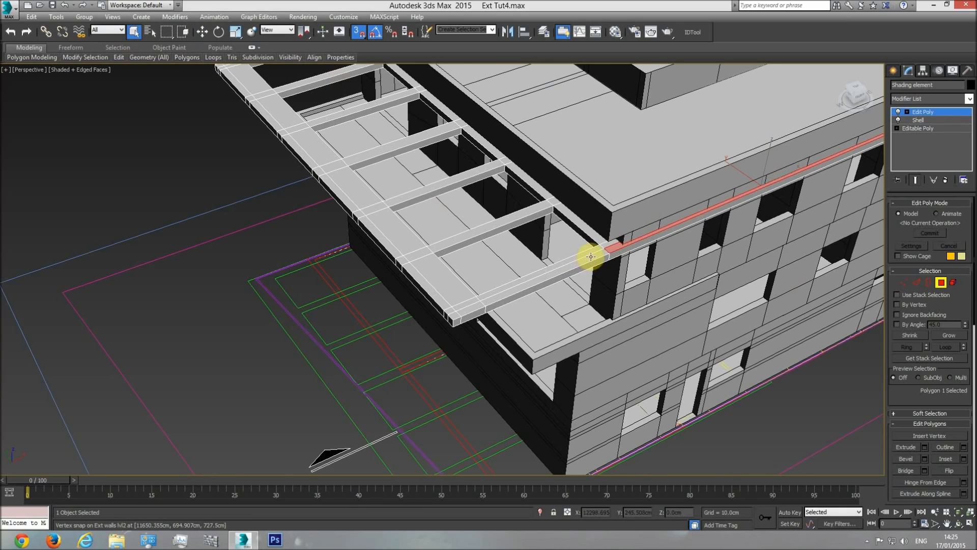
pyautogui.keyDown('ctrl'); pyautogui.click(493, 291); pyautogui.keyUp('ctrl')
pyautogui.keyDown('ctrl'); pyautogui.click(455, 316); pyautogui.keyUp('ctrl')
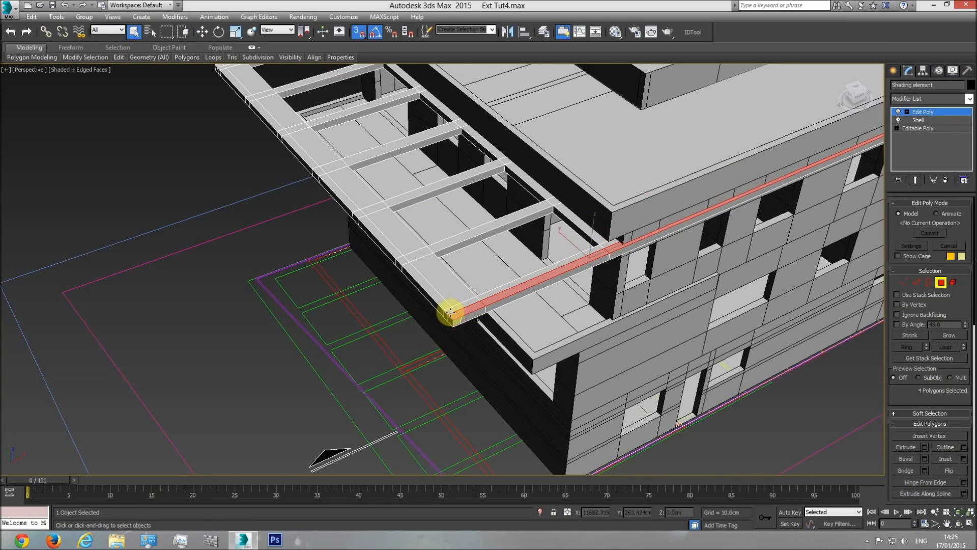
# Add all narrow outer top polygons along the shading element's front beam to the selection
pyautogui.keyDown('ctrl'); pyautogui.click(413, 275); pyautogui.keyUp('ctrl')
pyautogui.keyDown('ctrl'); pyautogui.click(391, 248); pyautogui.keyUp('ctrl')
pyautogui.scroll(2, 358, 220)
pyautogui.moveTo(358, 220); pyautogui.dragTo(397, 255, button='middle')
pyautogui.keyDown('ctrl'); pyautogui.click(399, 255); pyautogui.keyUp('ctrl')
pyautogui.keyDown('ctrl'); pyautogui.click(388, 237); pyautogui.keyUp('ctrl')
pyautogui.keyDown('ctrl'); pyautogui.click(325, 175); pyautogui.keyUp('ctrl')
pyautogui.keyDown('ctrl'); pyautogui.click(284, 133); pyautogui.keyUp('ctrl')
pyautogui.keyDown('ctrl'); pyautogui.click(276, 124); pyautogui.keyUp('ctrl')
pyautogui.moveTo(234, 88); pyautogui.dragTo(334, 229, button='middle')
pyautogui.keyDown('ctrl'); pyautogui.click(340, 225); pyautogui.keyUp('ctrl')
pyautogui.keyDown('ctrl'); pyautogui.click(328, 214); pyautogui.keyUp('ctrl')
pyautogui.moveTo(275, 157); pyautogui.dragTo(395, 274, button='middle')
# Add the outer top polygons at the far corner and along the far side beam, and check the whole edge selection
pyautogui.scroll(2, 414, 279)
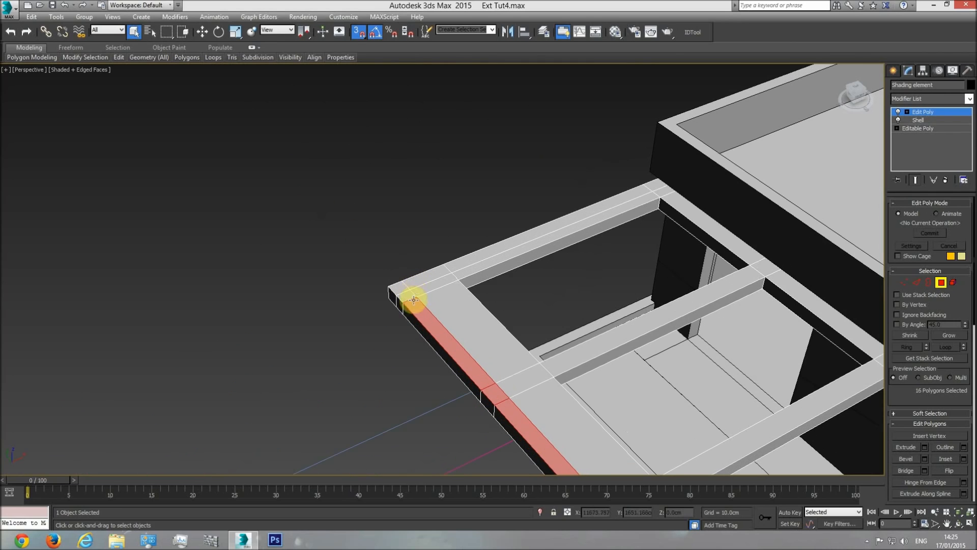
pyautogui.keyDown('ctrl'); pyautogui.click(483, 255); pyautogui.keyUp('ctrl')
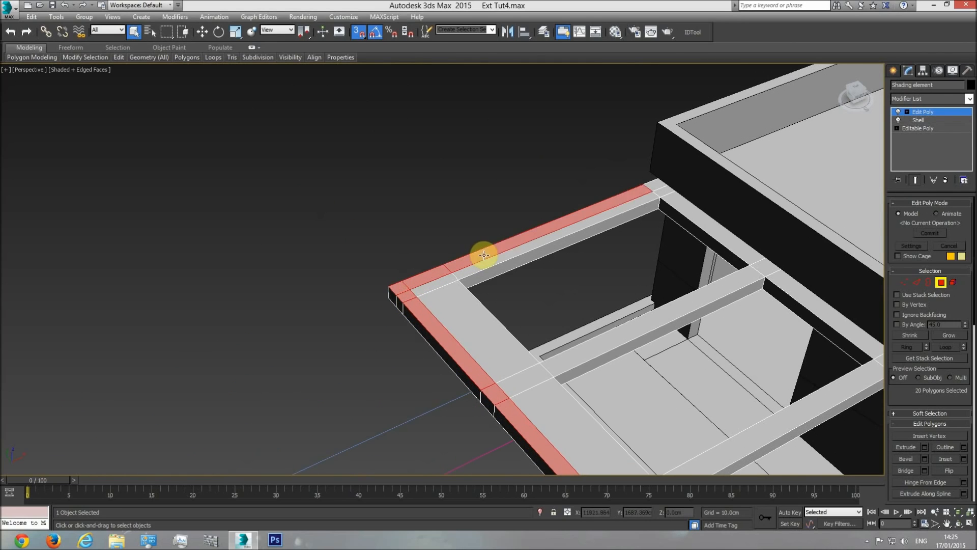
pyautogui.click(958, 523)
pyautogui.moveTo(404, 316); pyautogui.dragTo(433, 337)
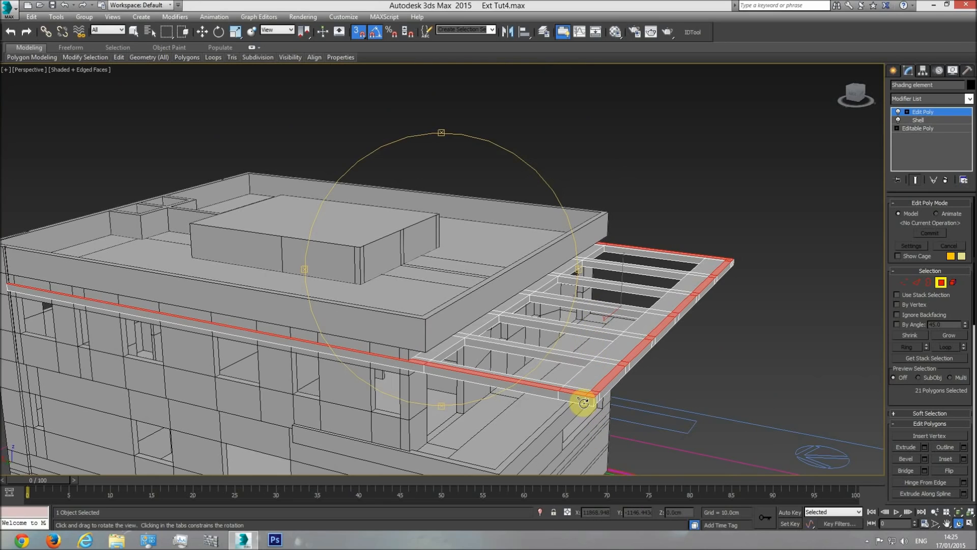
# Extrude the selected edge polygons by 31 cm to form the shading element's upstand
pyautogui.press('XF86Calculator')
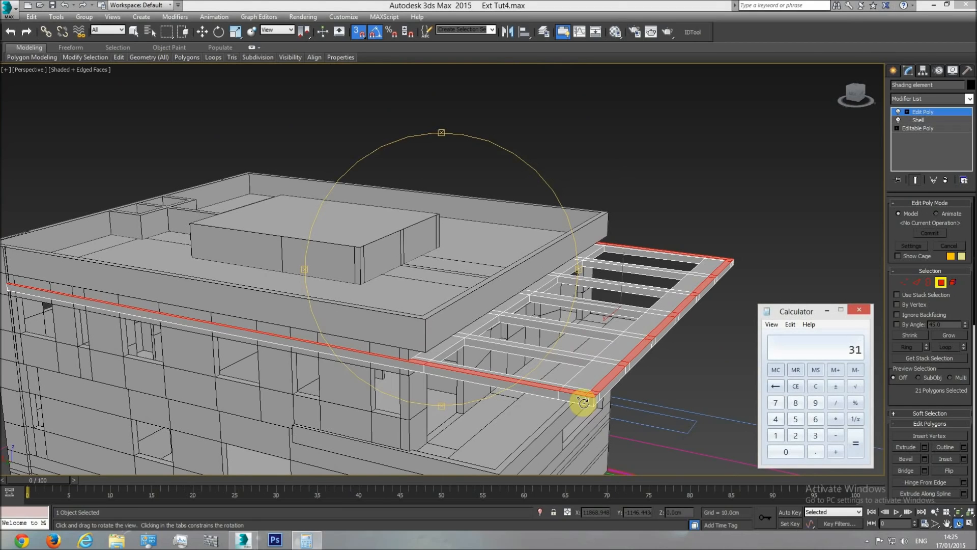
pyautogui.click(859, 310)
pyautogui.click(925, 447)
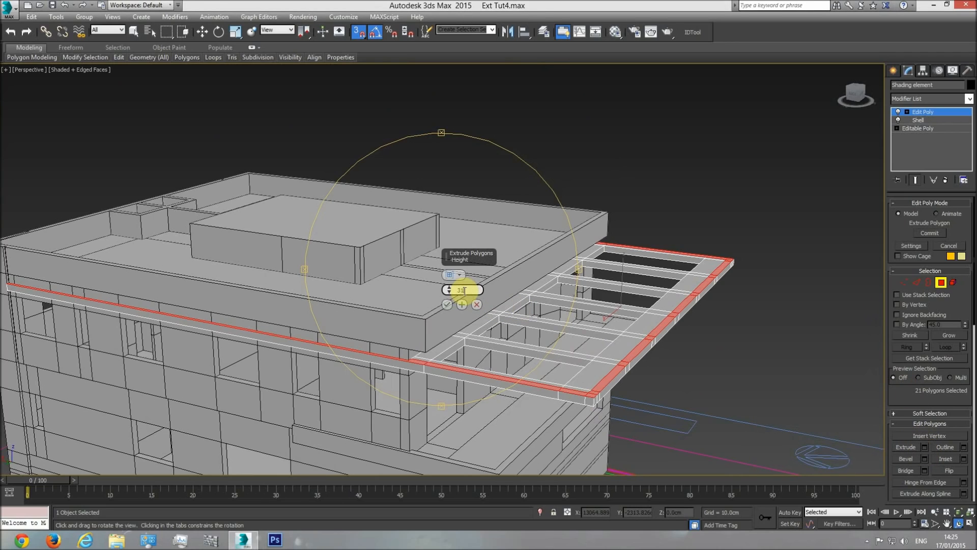
pyautogui.press('Return')
pyautogui.click(447, 304)
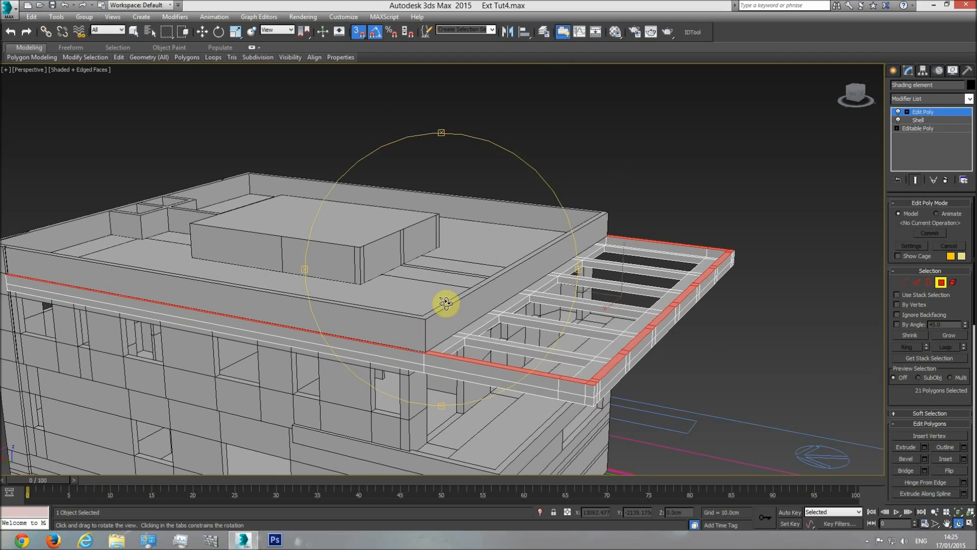
# In the front wireframe view, move the upstand's top polygons vertically to snap level with the base of the roof parapet
pyautogui.press('f')
pyautogui.scroll(10, 332, 365)
pyautogui.press('F3')
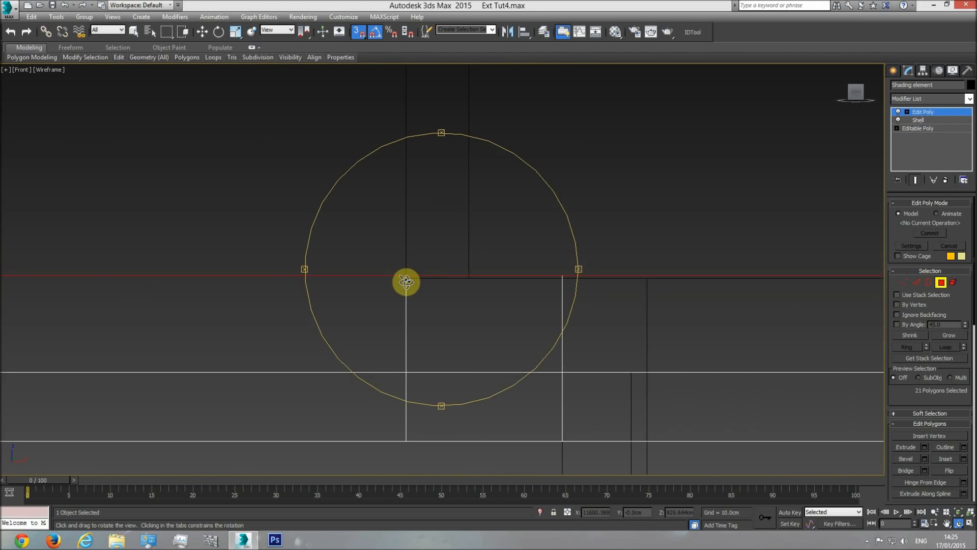
pyautogui.moveTo(405, 278); pyautogui.dragTo(476, 251)
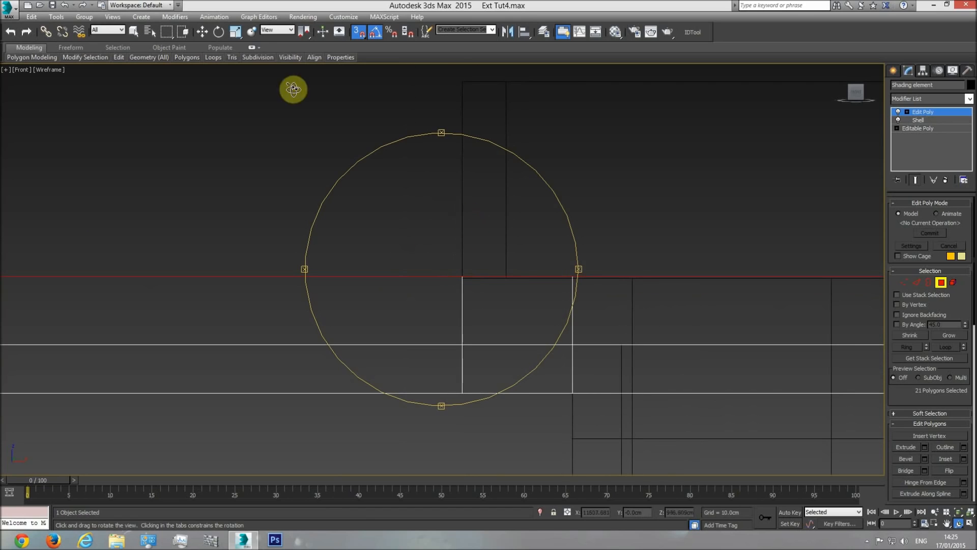
pyautogui.click(203, 34)
pyautogui.moveTo(431, 183); pyautogui.dragTo(607, 194, button='middle')
pyautogui.scroll(-2, 608, 194)
pyautogui.moveTo(183, 227); pyautogui.dragTo(630, 262)
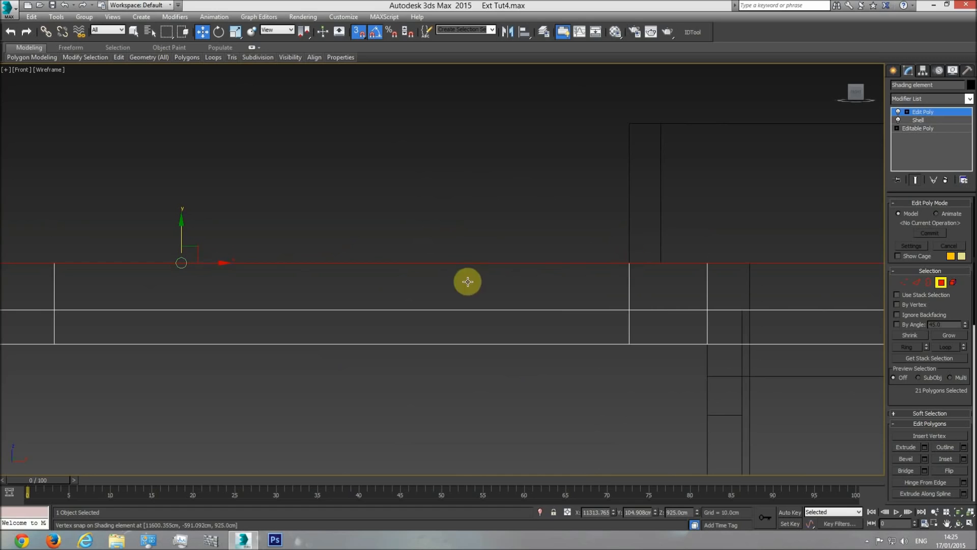
# Return to a shaded perspective view, leave polygon editing and deselect the shading element
pyautogui.press('p')
pyautogui.click(962, 513)
pyautogui.click(960, 523)
pyautogui.moveTo(530, 319)
pyautogui.mouseDown()
pyautogui.moveTo(541, 329)
pyautogui.moveTo(422, 324)
pyautogui.mouseUp()
pyautogui.press('F3')
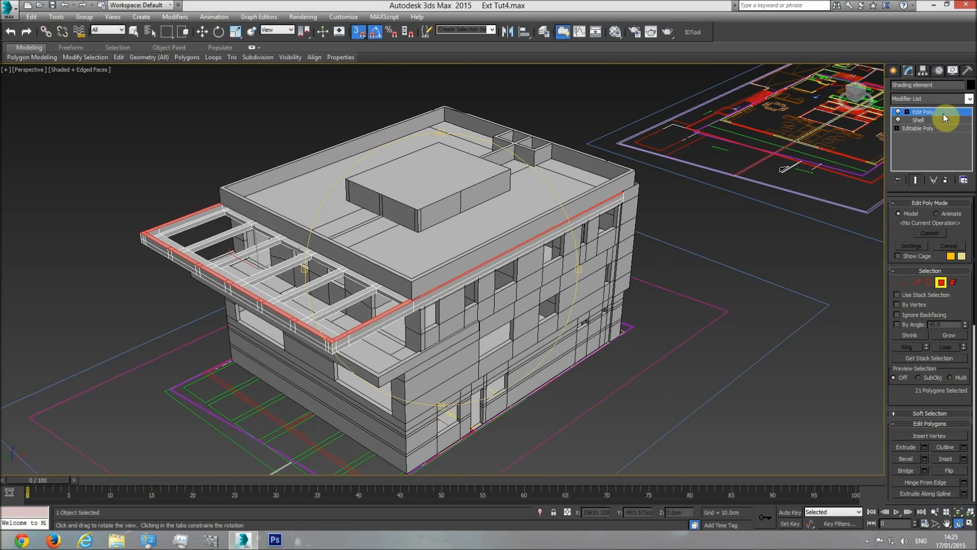
pyautogui.click(944, 115)
pyautogui.press('w')
pyautogui.click(702, 220)
# Inspect the shading element's upstand with and without edged faces and compare it with the section drawing
pyautogui.scroll(3, 382, 316)
pyautogui.press('F4')
pyautogui.moveTo(298, 292); pyautogui.dragTo(329, 304, button='middle')
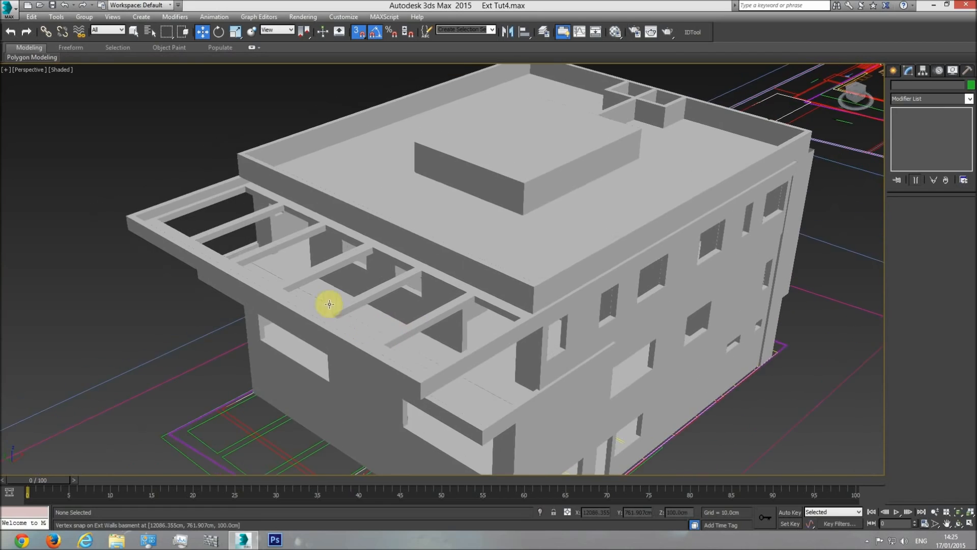
pyautogui.scroll(8, 170, 197)
pyautogui.press('F4')
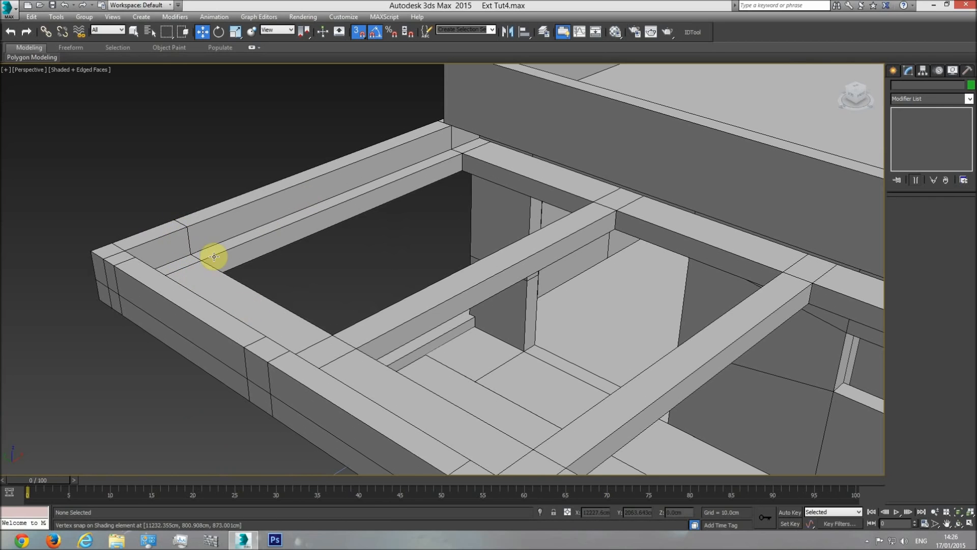
pyautogui.scroll(-4, 205, 270)
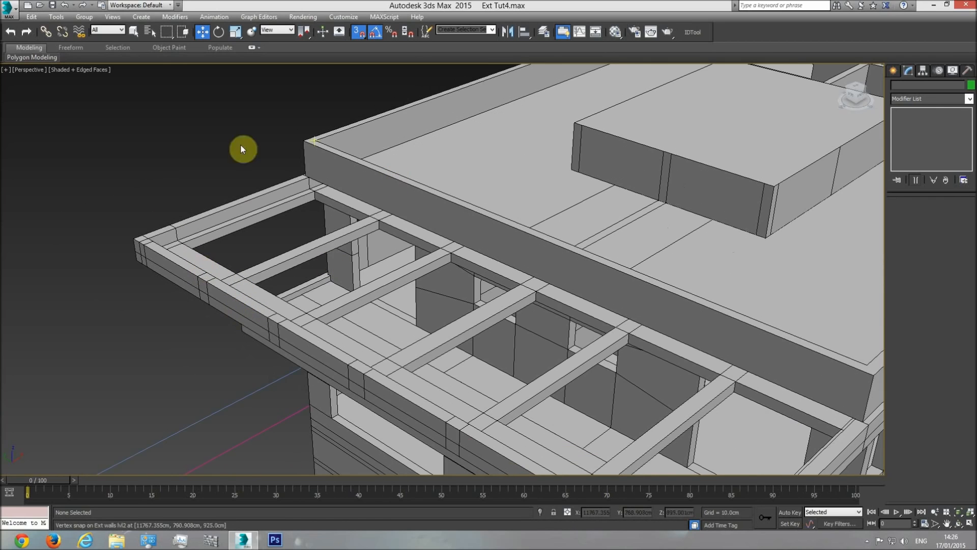
pyautogui.scroll(-5, 386, 321)
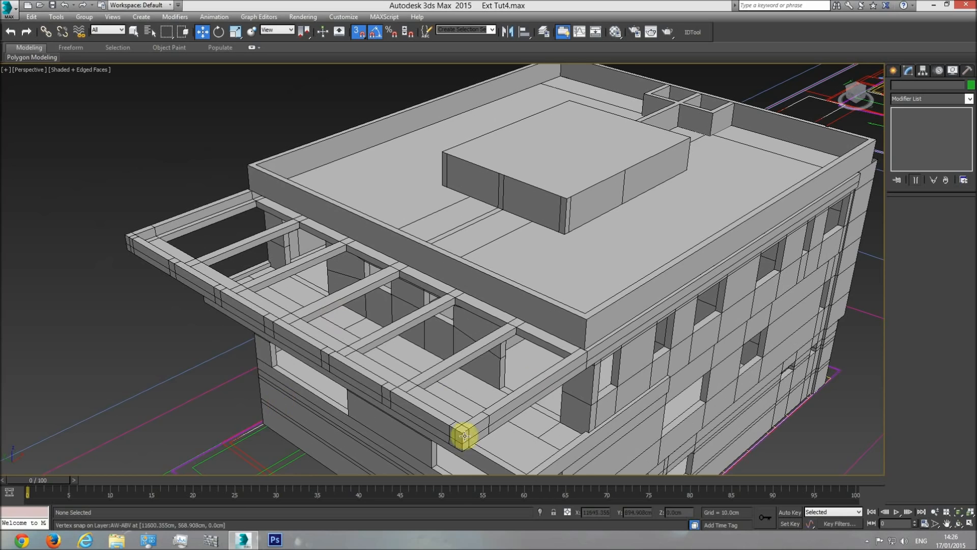
pyautogui.scroll(4, 149, 233)
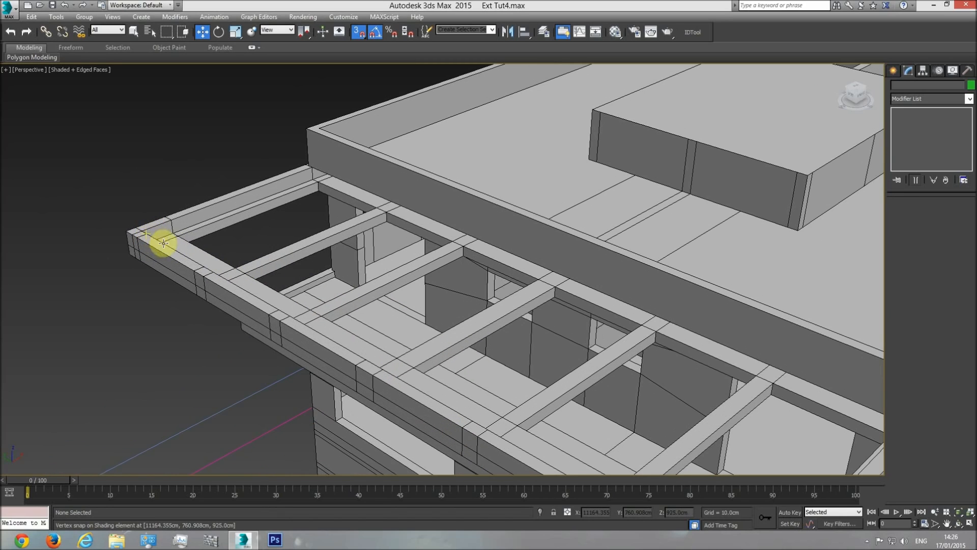
pyautogui.scroll(-3, 171, 253)
pyautogui.press('t')
pyautogui.scroll(6, 390, 310)
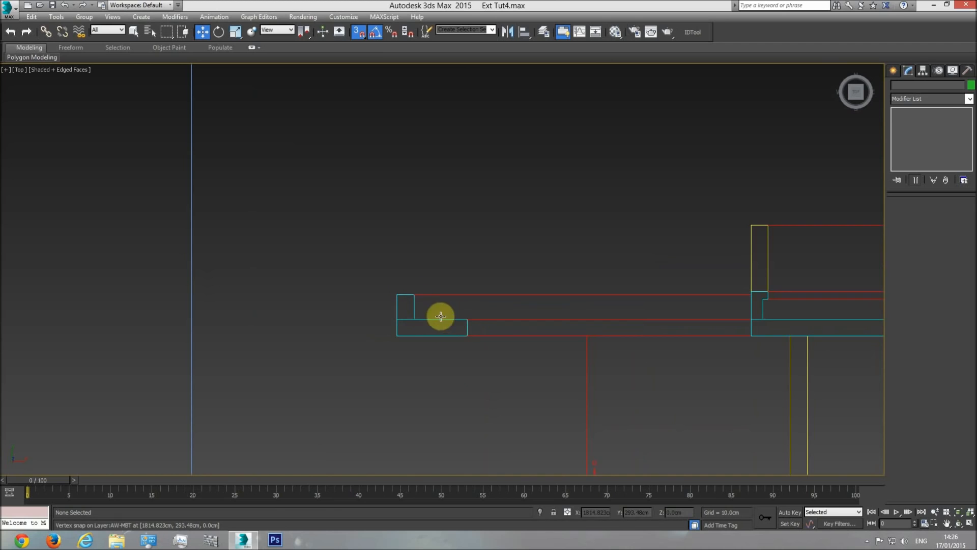
# Examine the building's roof, parapet and shading element from several angles in perspective
pyautogui.press('p')
pyautogui.click(961, 511)
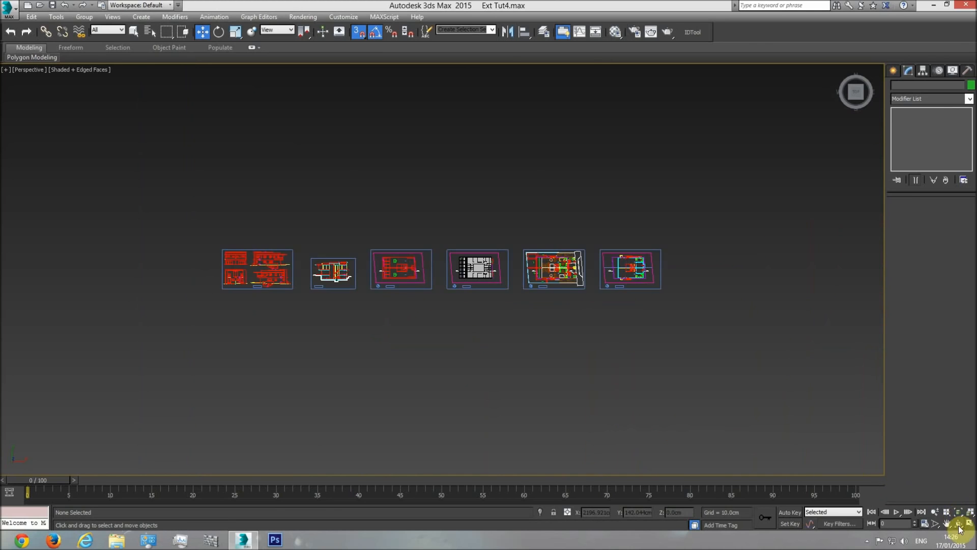
pyautogui.click(960, 524)
pyautogui.moveTo(480, 323); pyautogui.dragTo(378, 220)
pyautogui.scroll(6, 407, 217)
pyautogui.rightClick(285, 207)
pyautogui.scroll(-8, 367, 203)
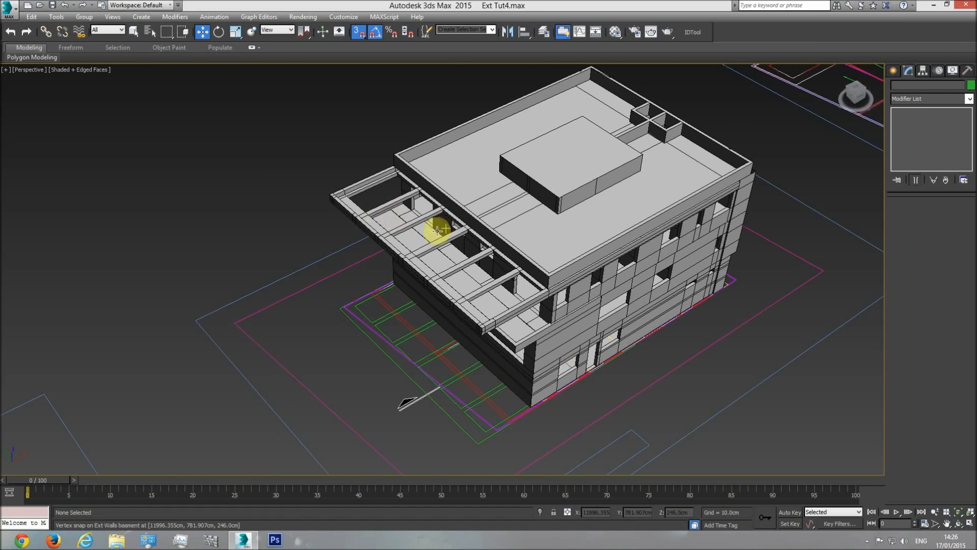
pyautogui.scroll(1, 443, 244)
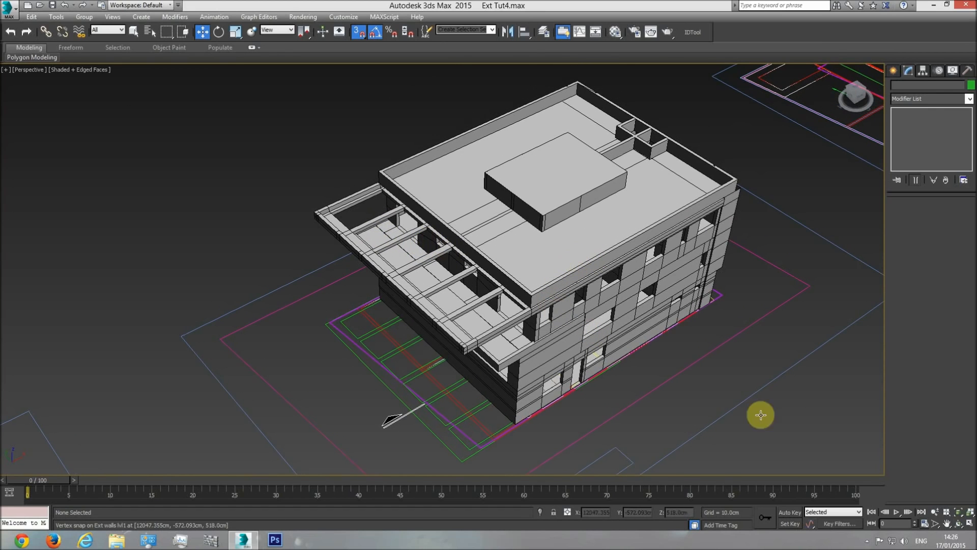
pyautogui.click(957, 526)
pyautogui.moveTo(472, 327); pyautogui.dragTo(538, 134)
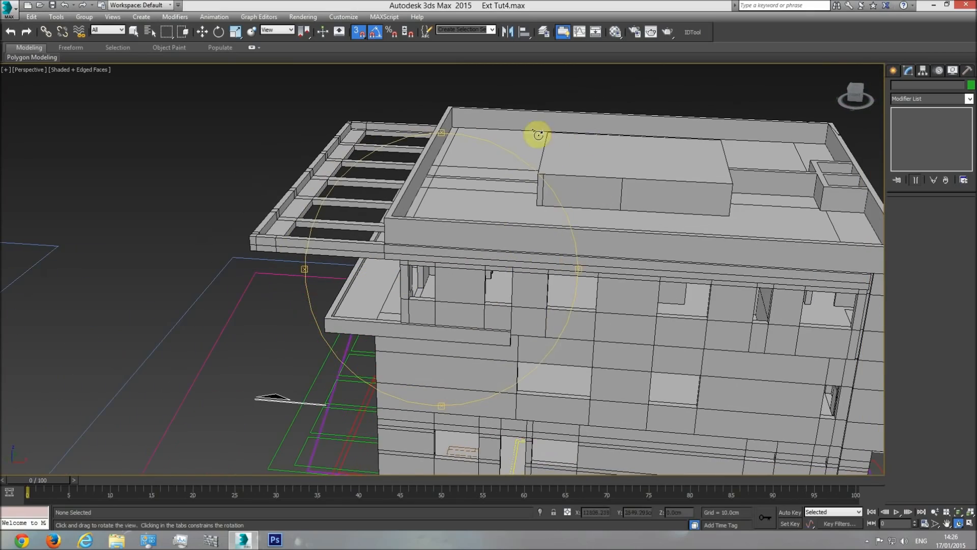
pyautogui.moveTo(501, 247); pyautogui.dragTo(623, 192)
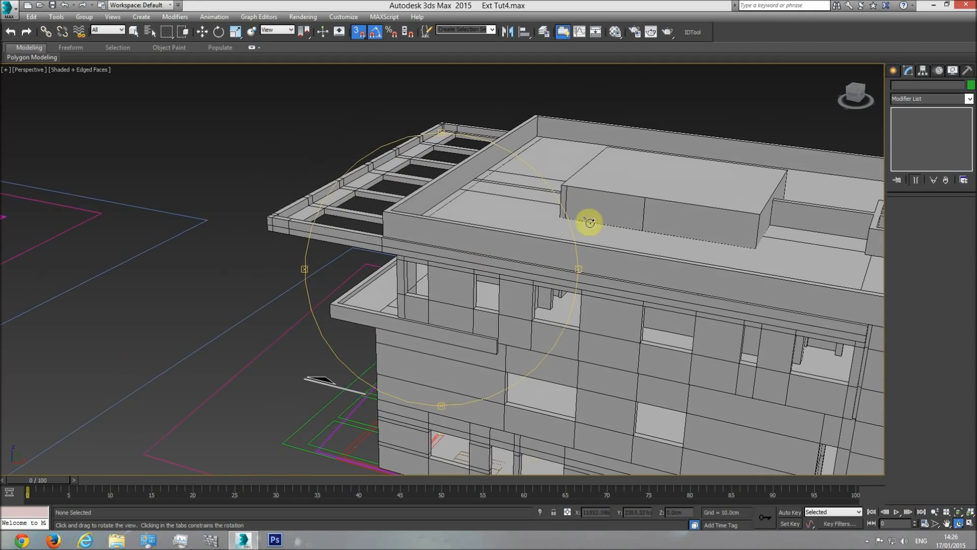
pyautogui.moveTo(529, 232); pyautogui.dragTo(359, 137)
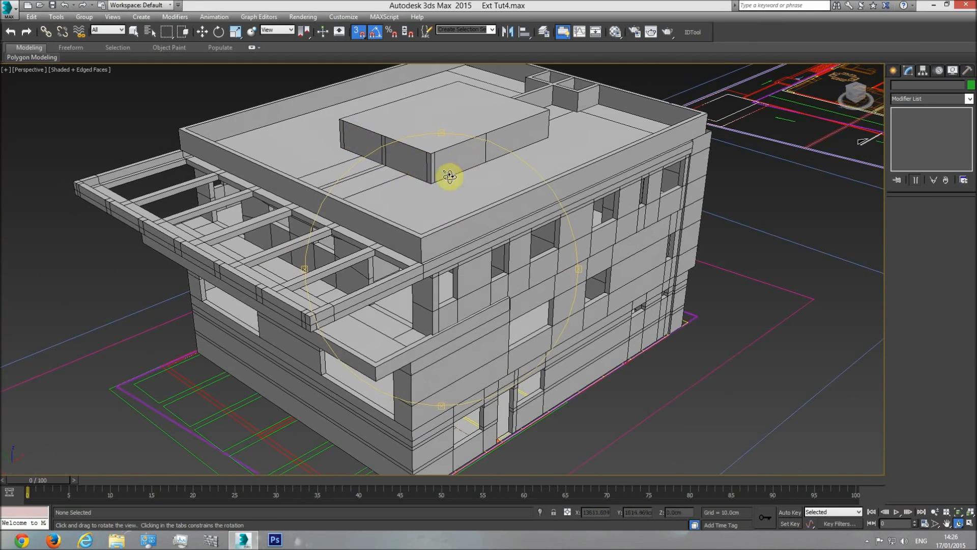
pyautogui.moveTo(479, 244)
pyautogui.mouseDown()
pyautogui.moveTo(482, 270)
pyautogui.moveTo(497, 251)
pyautogui.mouseUp()
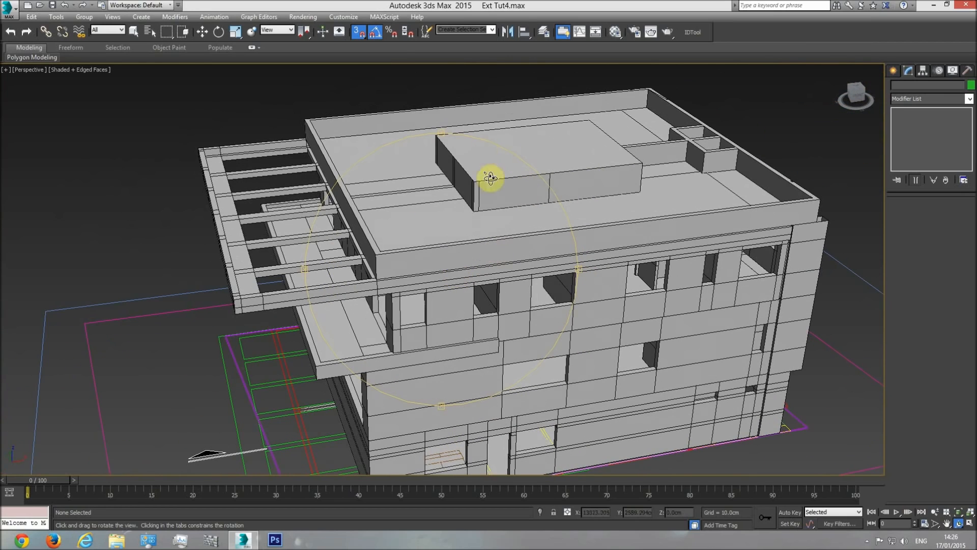
# Study the upper roof slab and parapets in the section drawing and compare them with the building in perspective
pyautogui.press('t')
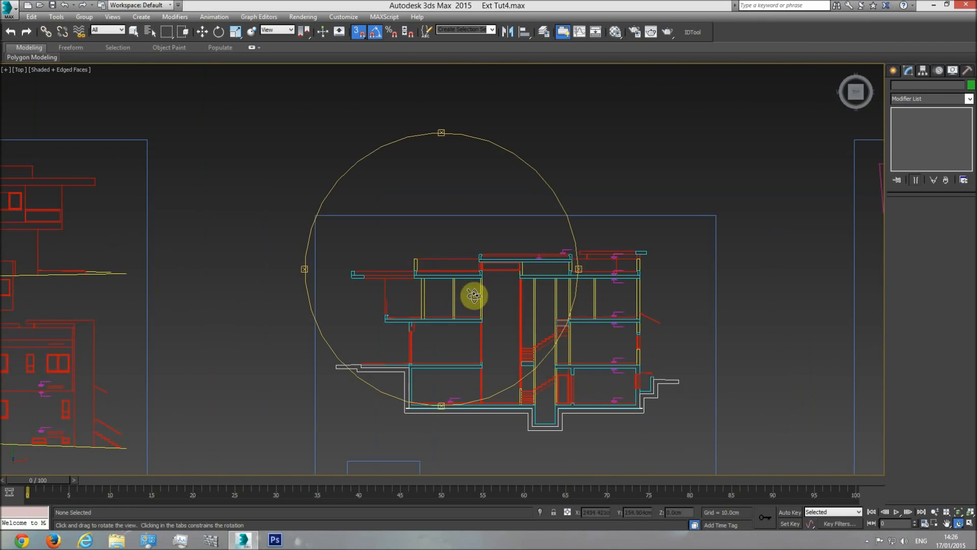
pyautogui.scroll(5, 489, 272)
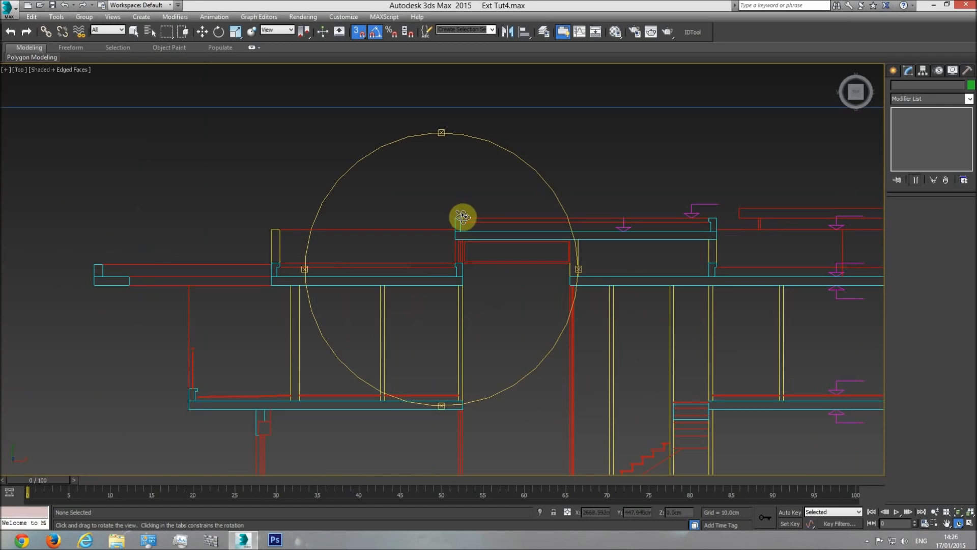
pyautogui.moveTo(652, 240)
pyautogui.mouseDown()
pyautogui.moveTo(475, 257)
pyautogui.moveTo(639, 212)
pyautogui.mouseUp()
pyautogui.press('w')
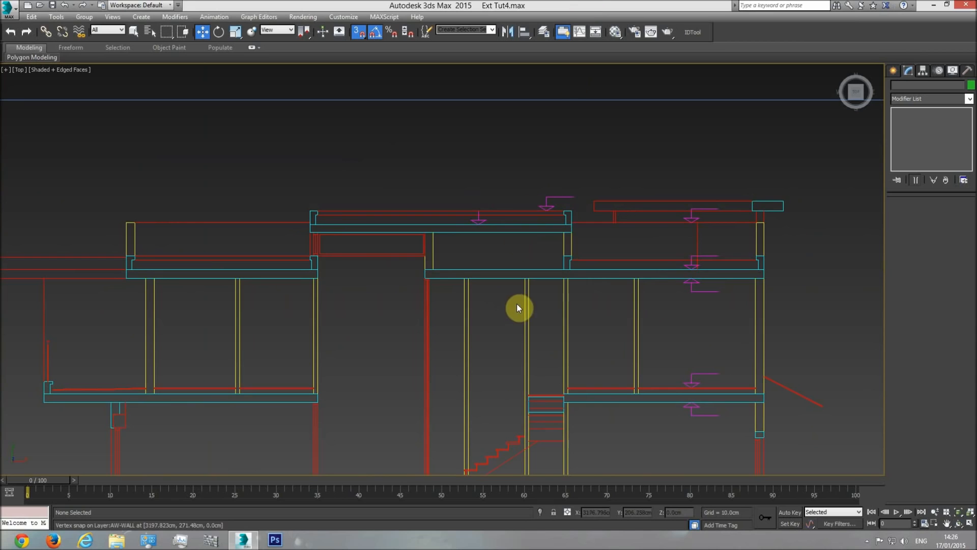
pyautogui.scroll(-3, 439, 315)
pyautogui.press('p')
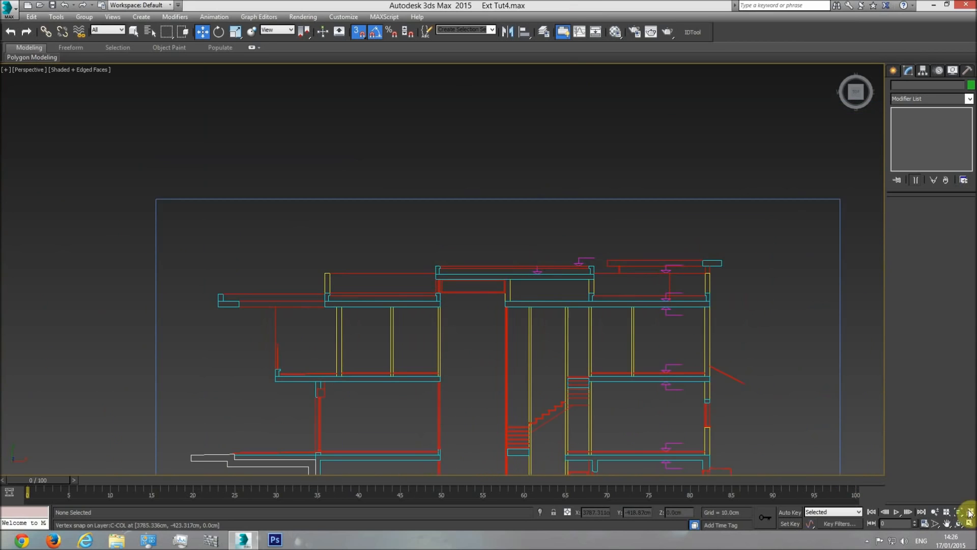
pyautogui.click(957, 513)
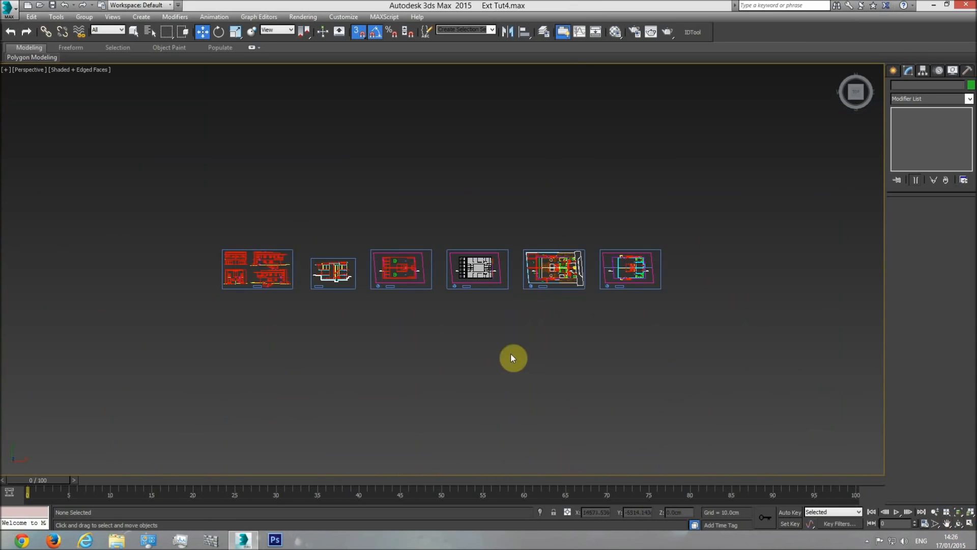
pyautogui.click(959, 524)
pyautogui.moveTo(457, 323); pyautogui.dragTo(475, 269)
pyautogui.scroll(10, 475, 269)
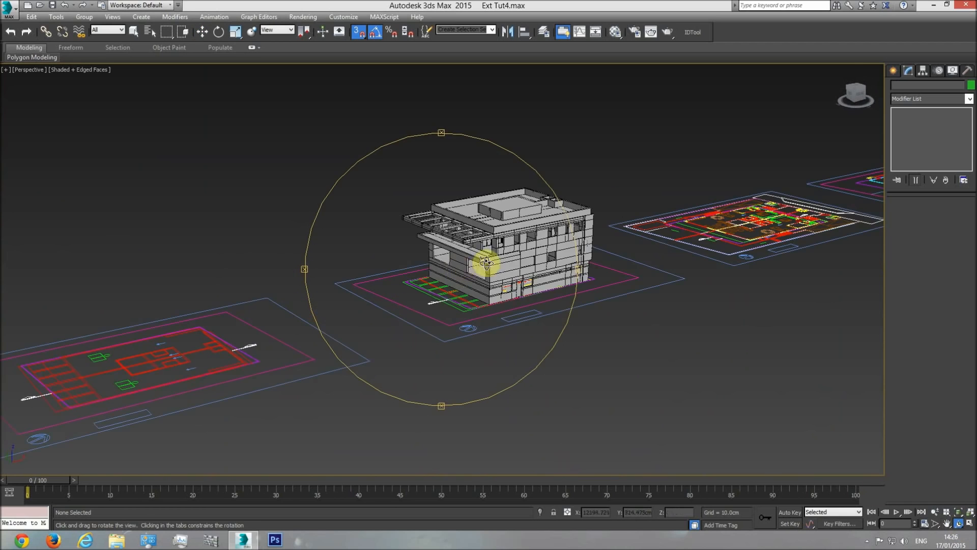
pyautogui.moveTo(466, 302); pyautogui.dragTo(465, 314, button='middle')
pyautogui.press('w')
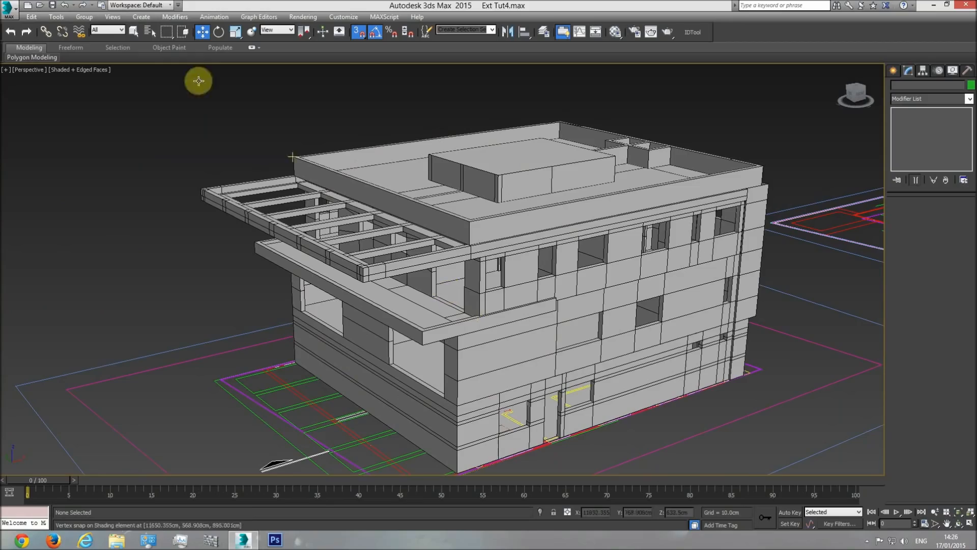